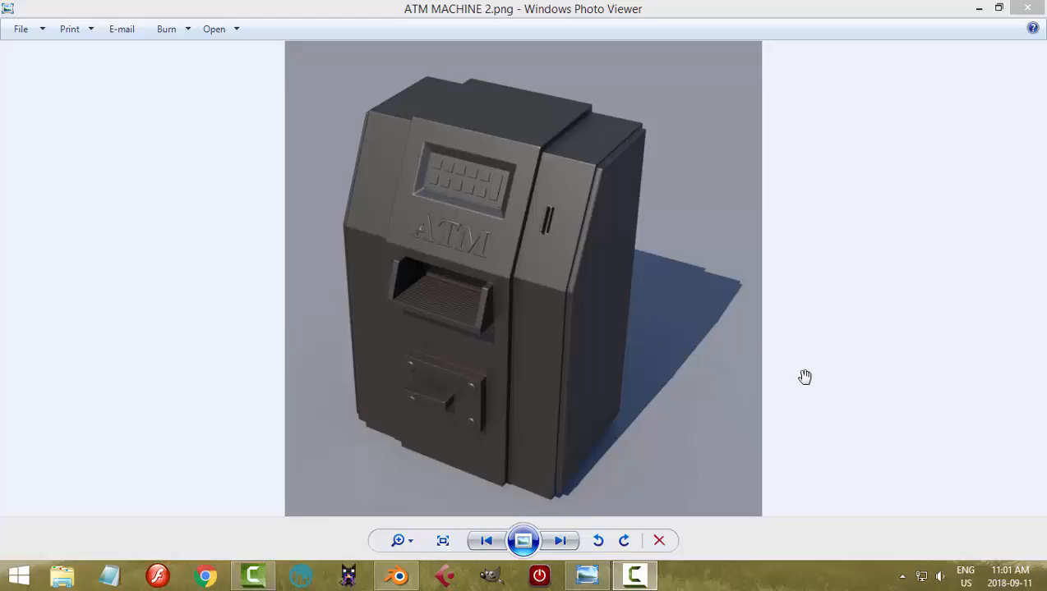
Step: Switch to Blender and delete the default camera and lamp from the scene
{"action": "left_click", "coordinate": [399, 578]}
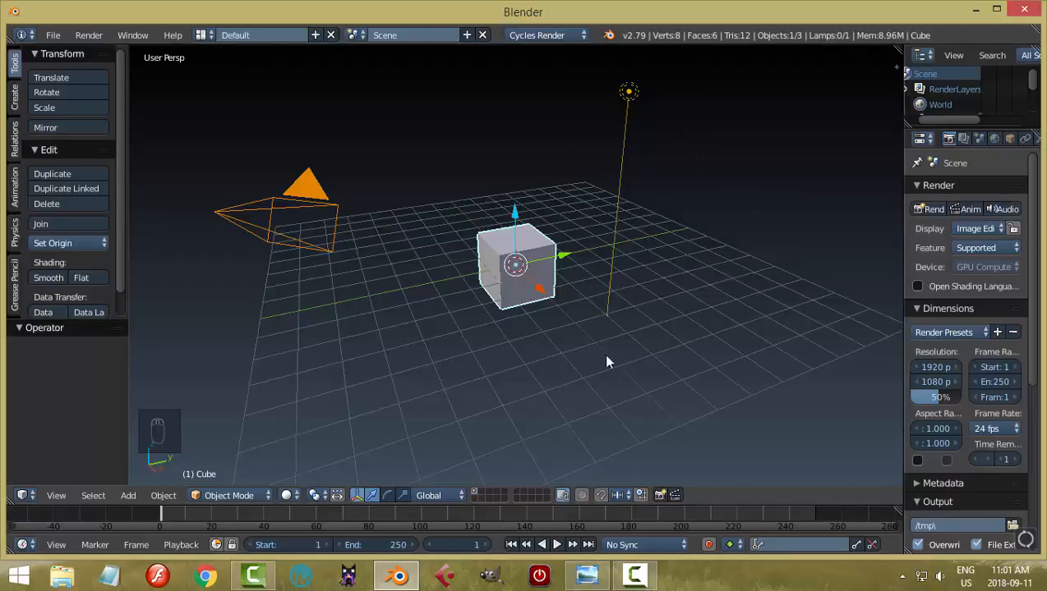
{"action": "right_click", "coordinate": [284, 210]}
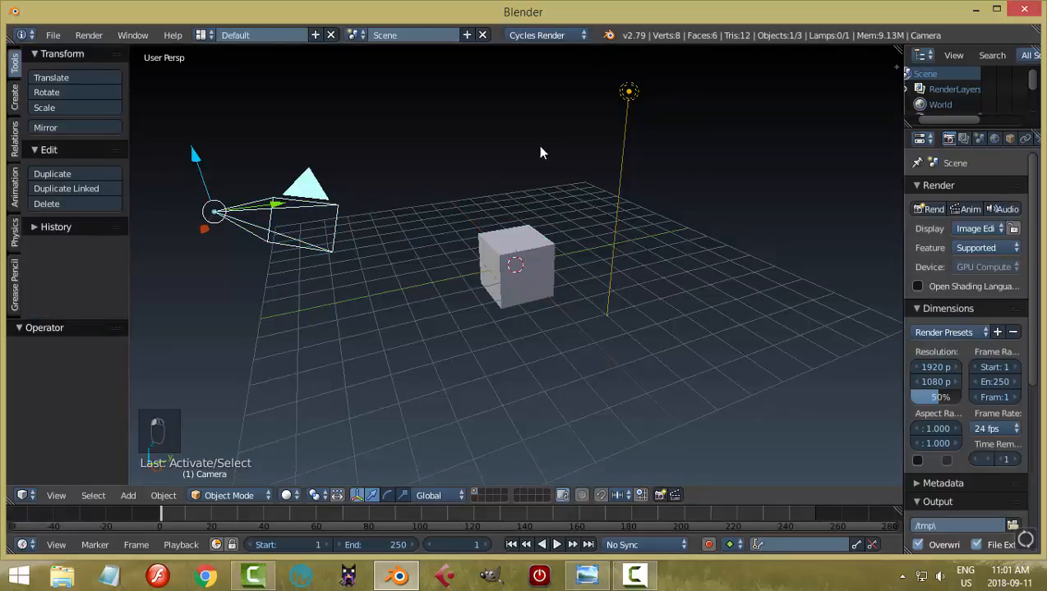
{"action": "right_click", "coordinate": [626, 94], "text": "shift"}
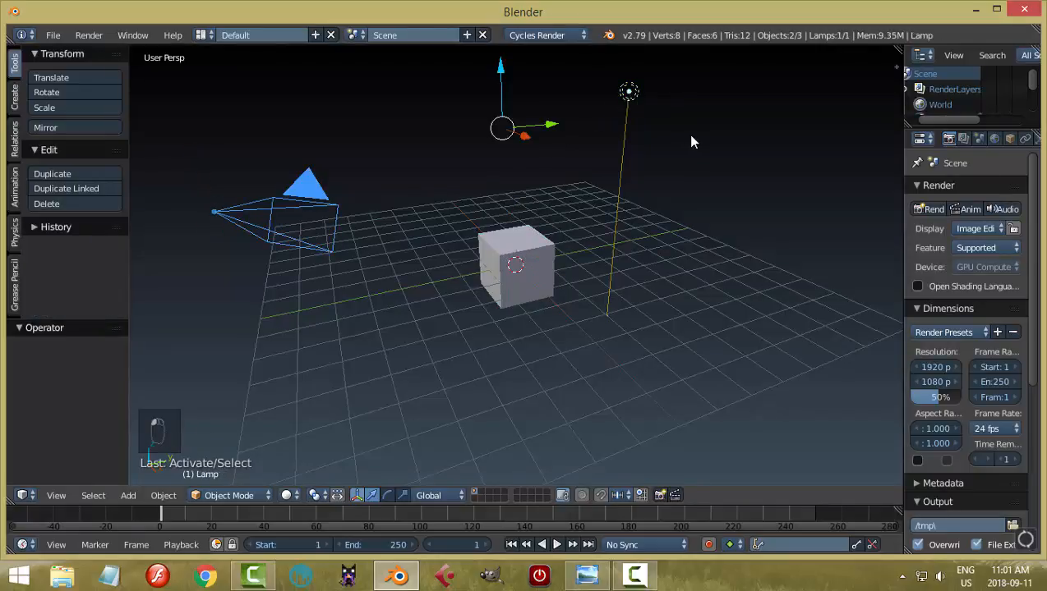
{"action": "key", "text": "x"}
{"action": "left_click", "coordinate": [690, 142]}
Step: Move the cube up 1 unit along Z in front orthographic view so its base sits on the grid
{"action": "right_click", "coordinate": [544, 283]}
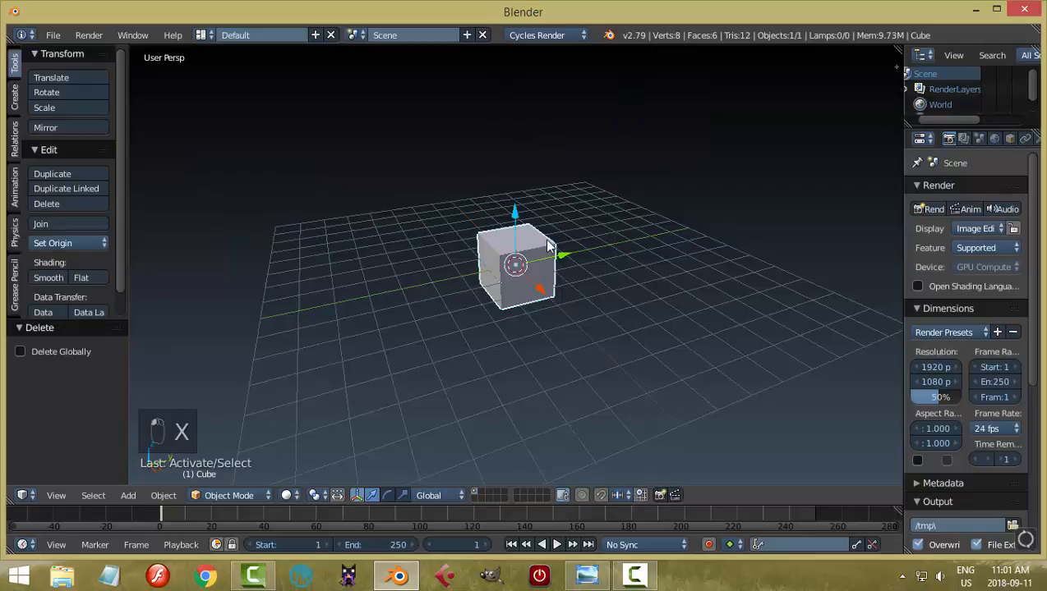
{"action": "key", "text": "KP_1"}
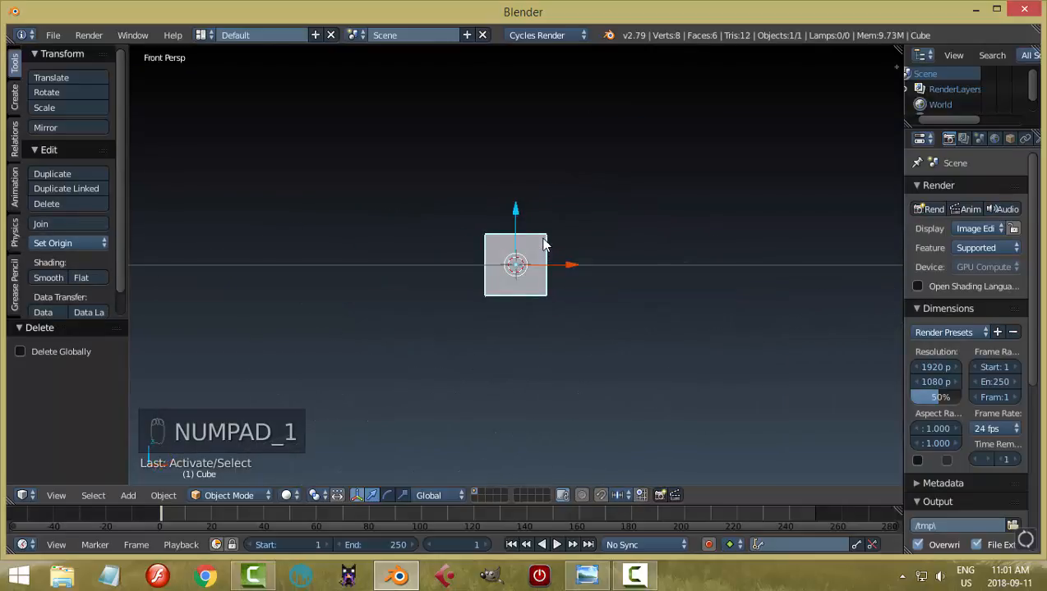
{"action": "key", "text": "KP_5"}
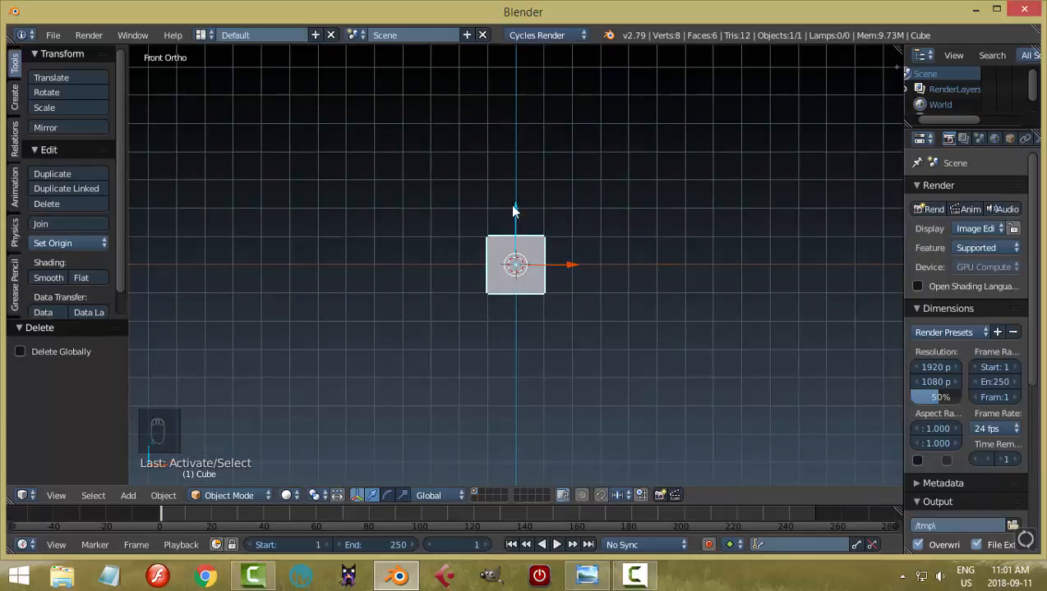
{"action": "left_click_drag", "start_coordinate": [514, 214], "coordinate": [519, 181]}
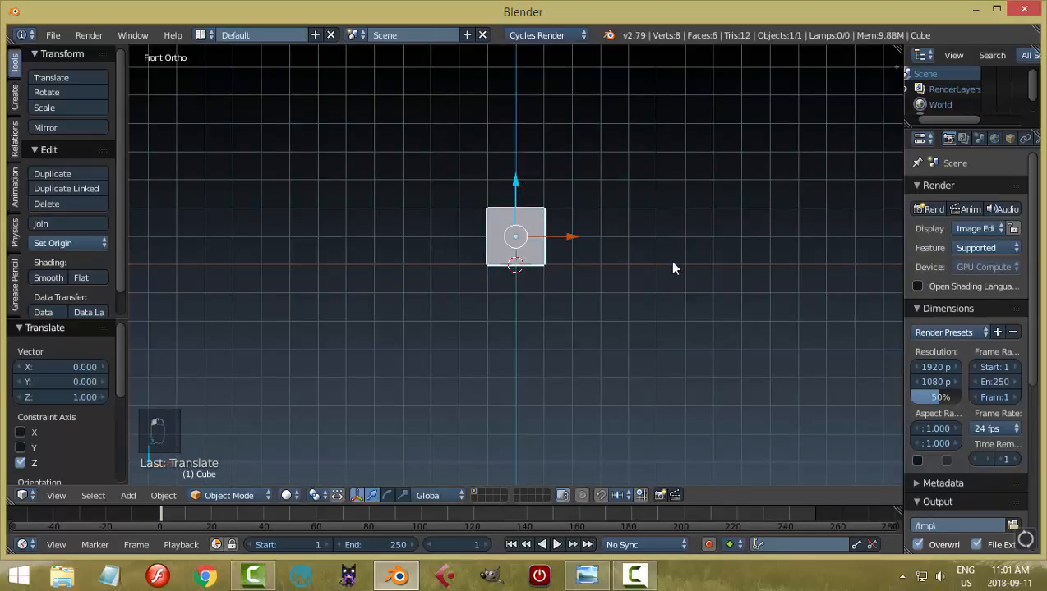
Step: Enter Edit Mode and scale the whole cube along Y to about 0.66 to make it shallower
{"action": "middle_click_drag", "start_coordinate": [669, 261], "coordinate": [613, 321]}
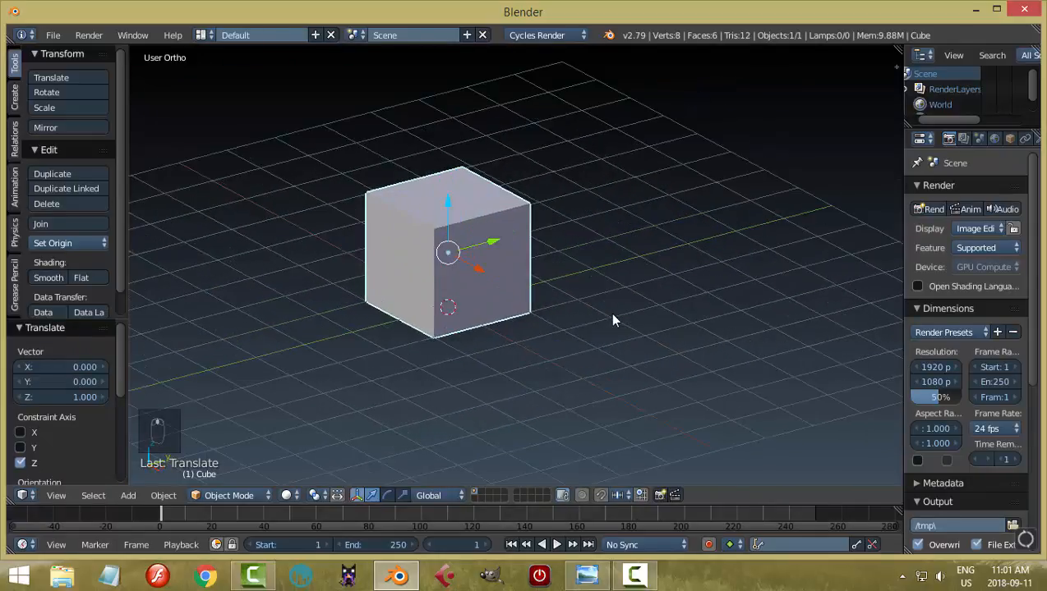
{"action": "key", "text": "Tab"}
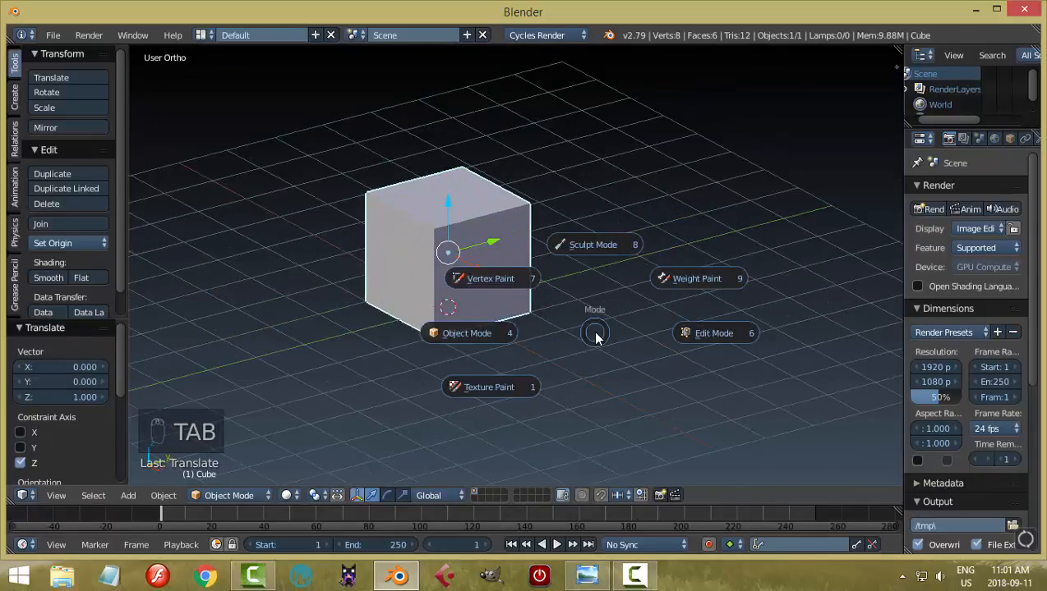
{"action": "left_click", "coordinate": [686, 329]}
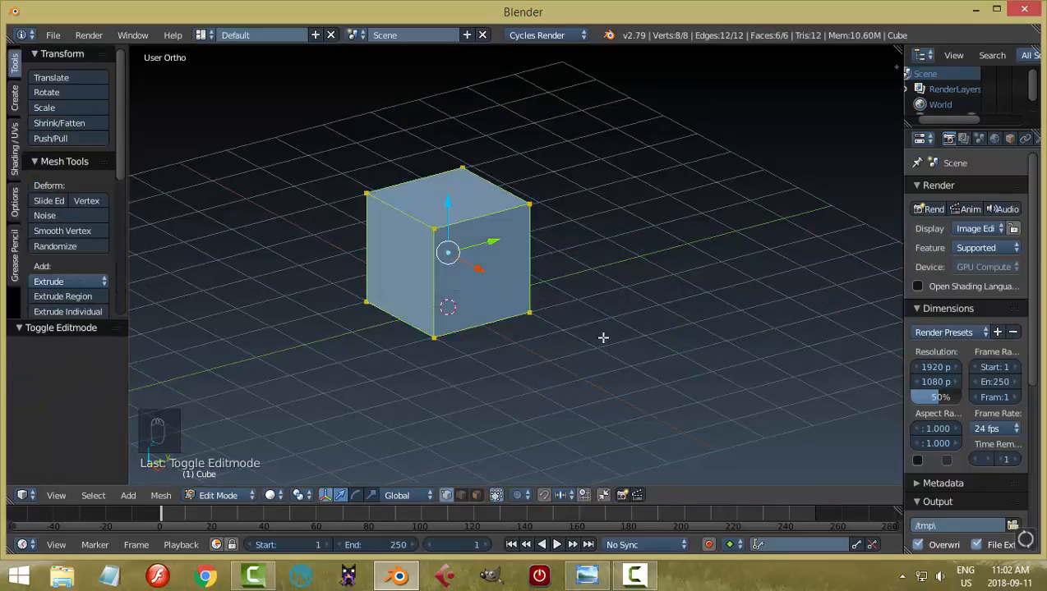
{"action": "middle_click_drag", "start_coordinate": [612, 328], "coordinate": [577, 334]}
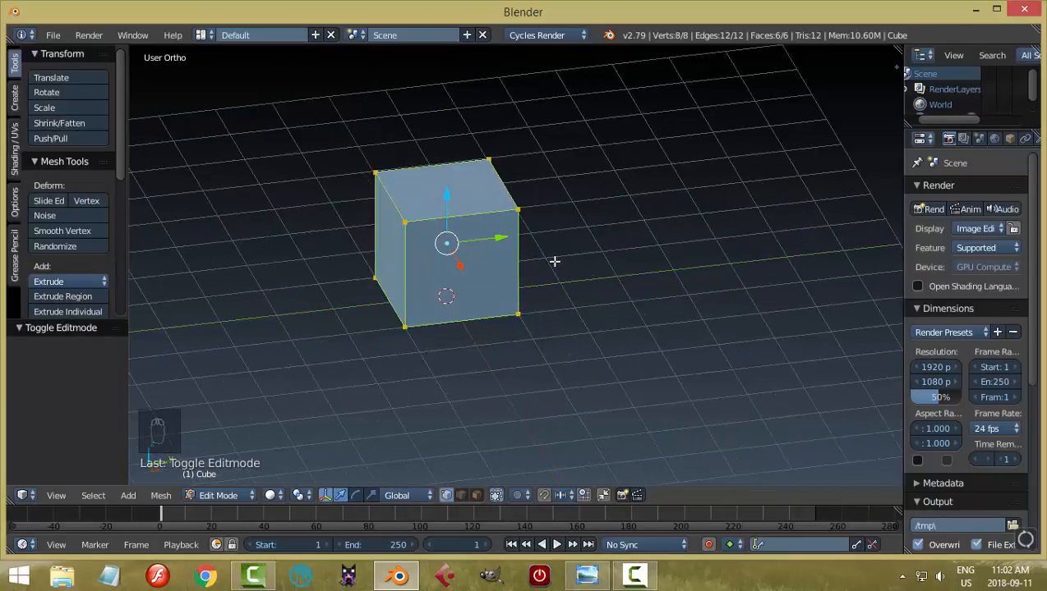
{"action": "key", "text": "s"}
{"action": "key", "text": "y"}
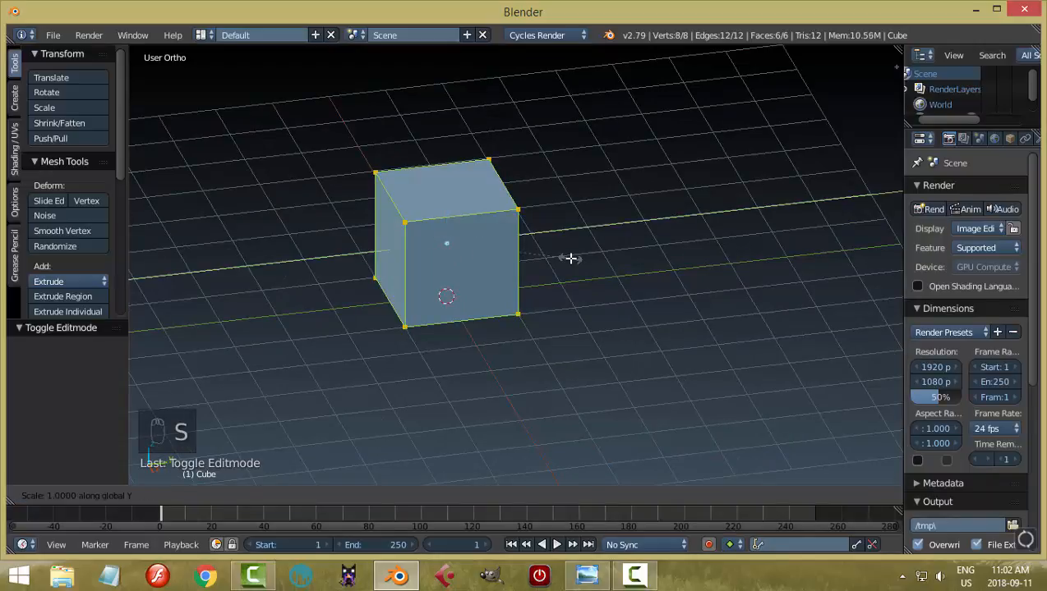
{"action": "left_click", "coordinate": [531, 253]}
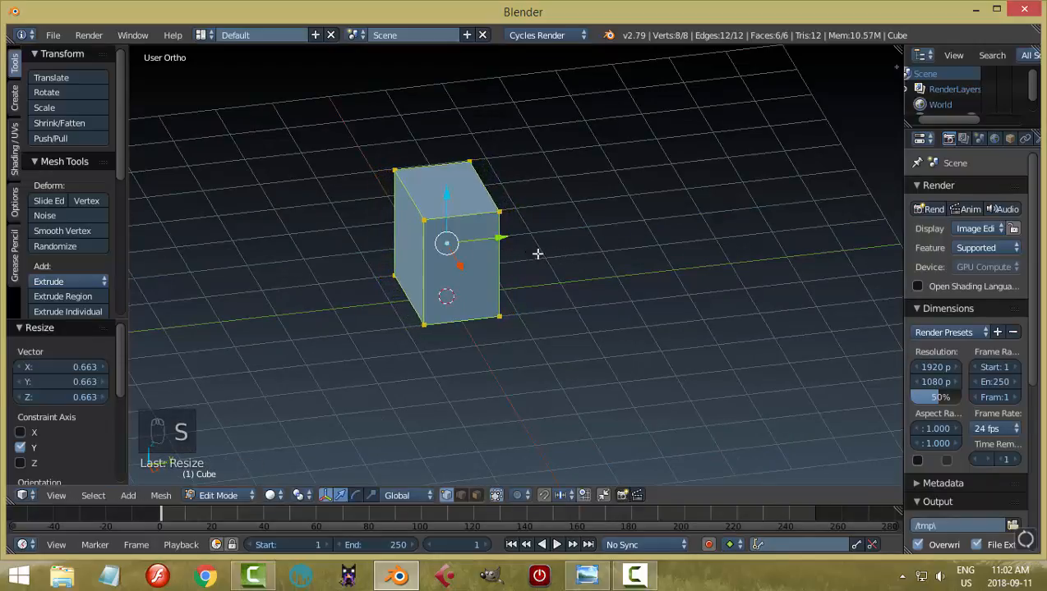
Step: Select the block's top face in face select mode and raise it along Z to form a tall cabinet
{"action": "middle_click_drag", "start_coordinate": [538, 250], "coordinate": [607, 315]}
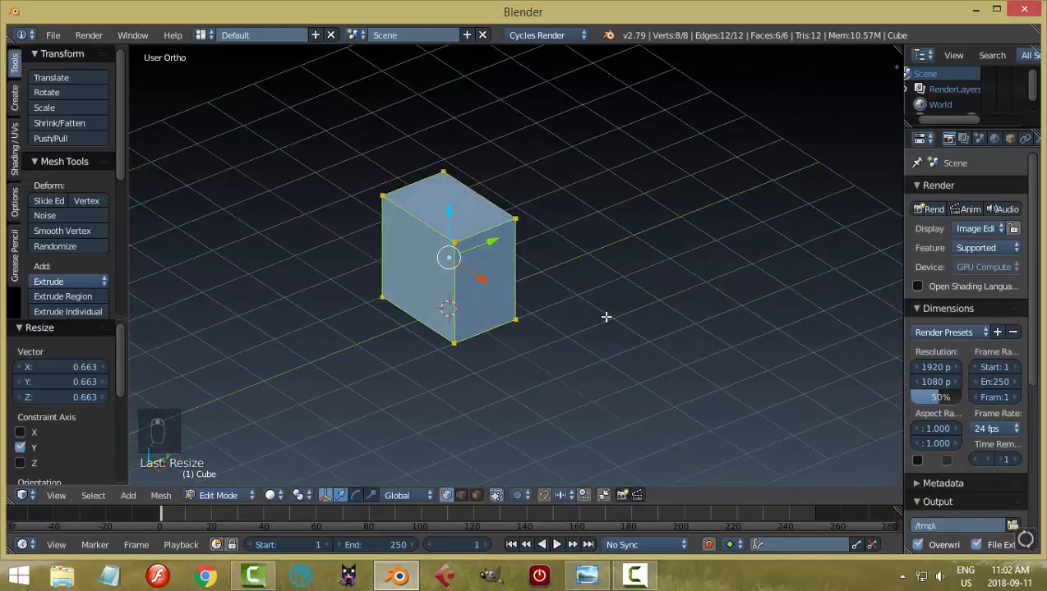
{"action": "key", "text": "a"}
{"action": "scroll", "coordinate": [605, 316], "scroll_direction": "up", "scroll_amount": 1}
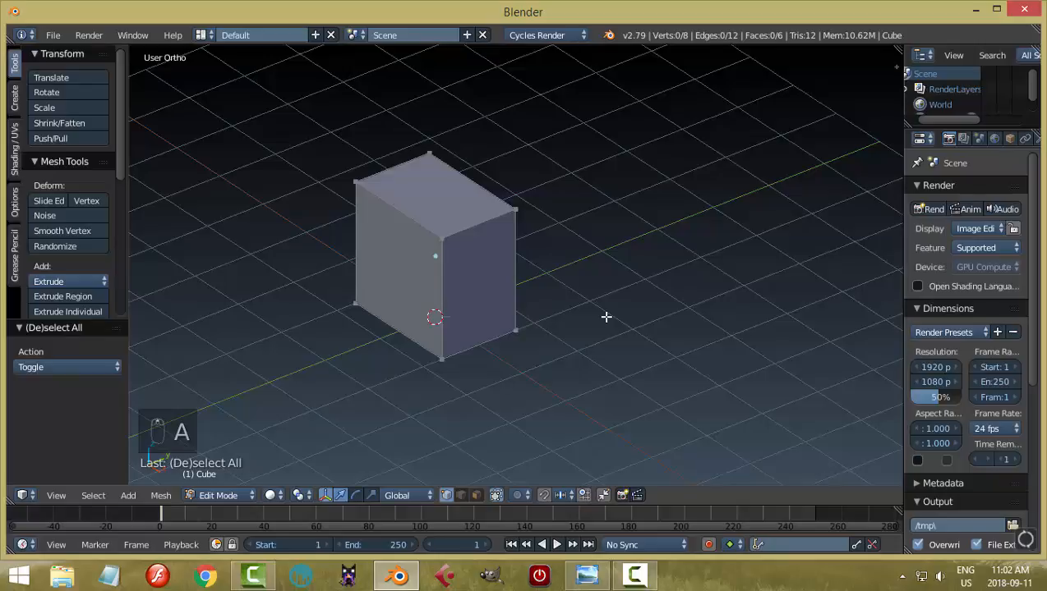
{"action": "left_click", "coordinate": [476, 495]}
{"action": "right_click", "coordinate": [440, 201]}
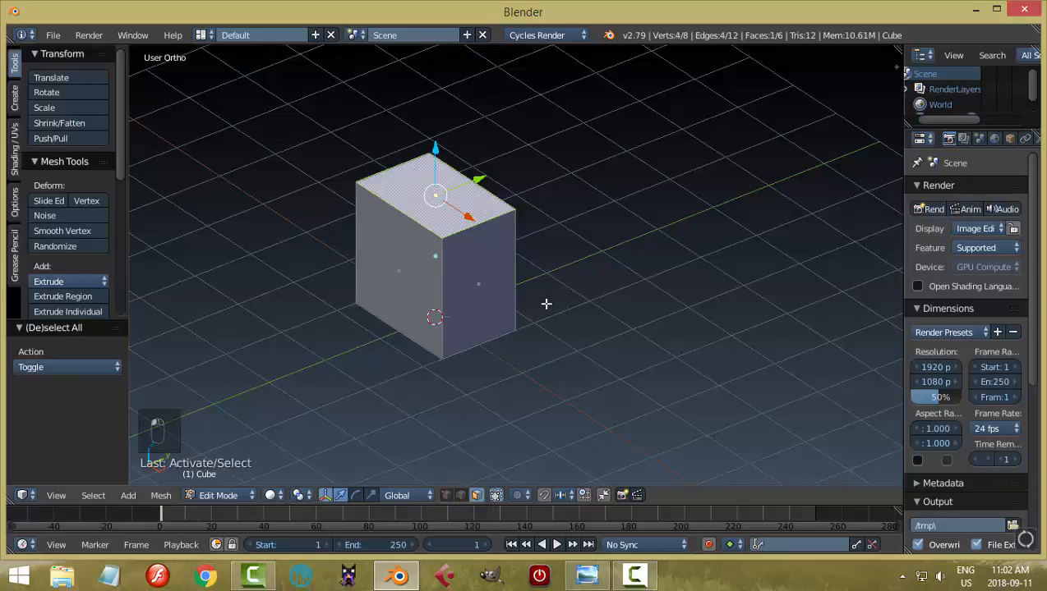
{"action": "middle_click_drag", "start_coordinate": [545, 302], "coordinate": [568, 280]}
{"action": "left_click_drag", "start_coordinate": [443, 136], "coordinate": [454, 83]}
{"action": "middle_click_drag", "start_coordinate": [510, 224], "coordinate": [575, 222]}
{"action": "key", "text": "a"}
Step: Check the ATM reference image, and add one horizontal loop cut around the cabinet at about two thirds of its height
{"action": "left_click", "coordinate": [586, 575]}
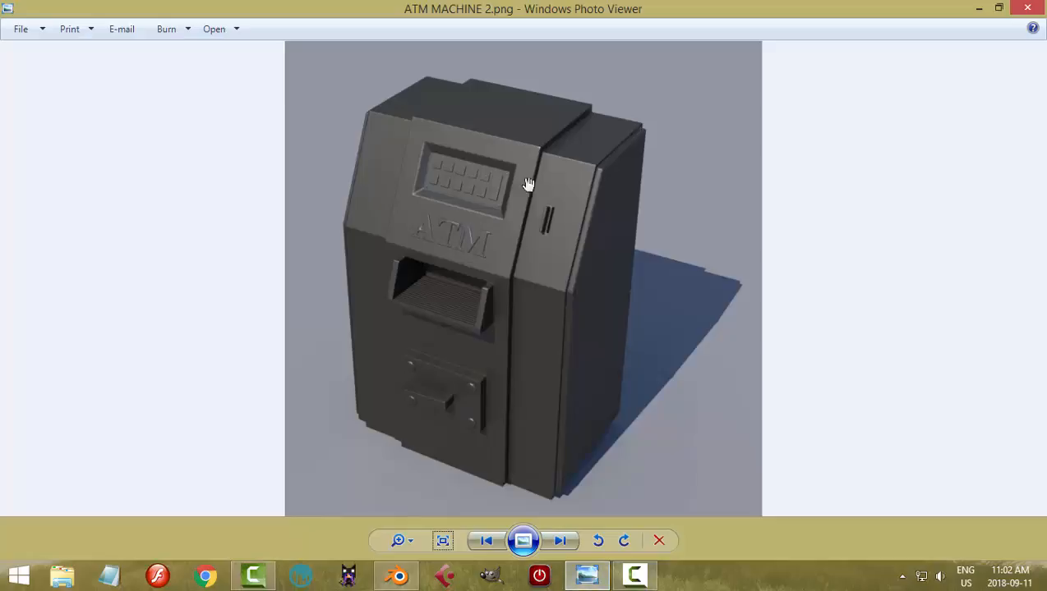
{"action": "left_click", "coordinate": [398, 575]}
{"action": "middle_click_drag", "start_coordinate": [524, 461], "coordinate": [418, 267]}
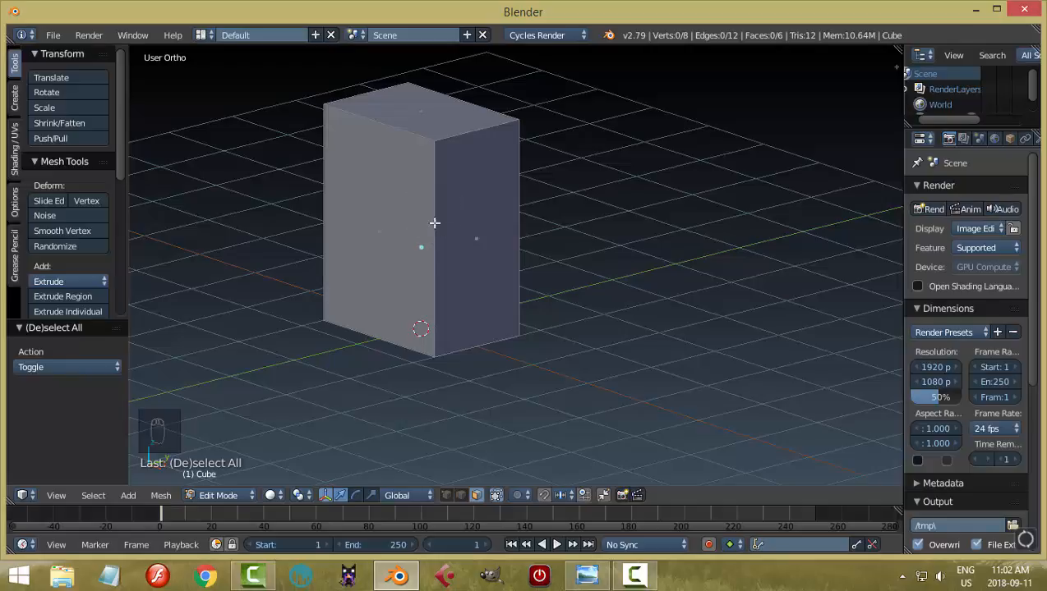
{"action": "key", "text": "ctrl+r"}
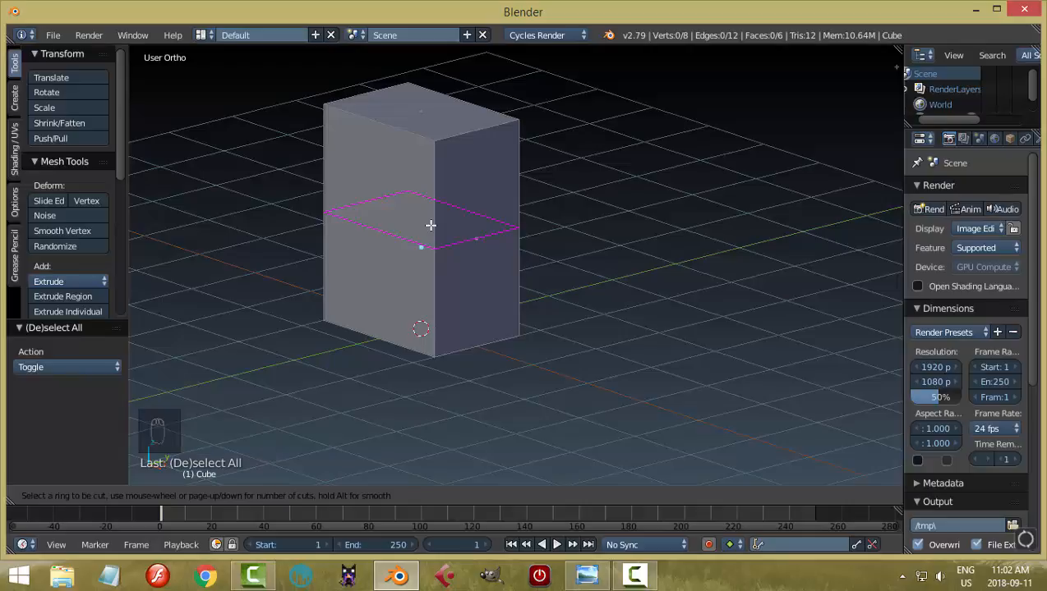
{"action": "left_click", "coordinate": [430, 225]}
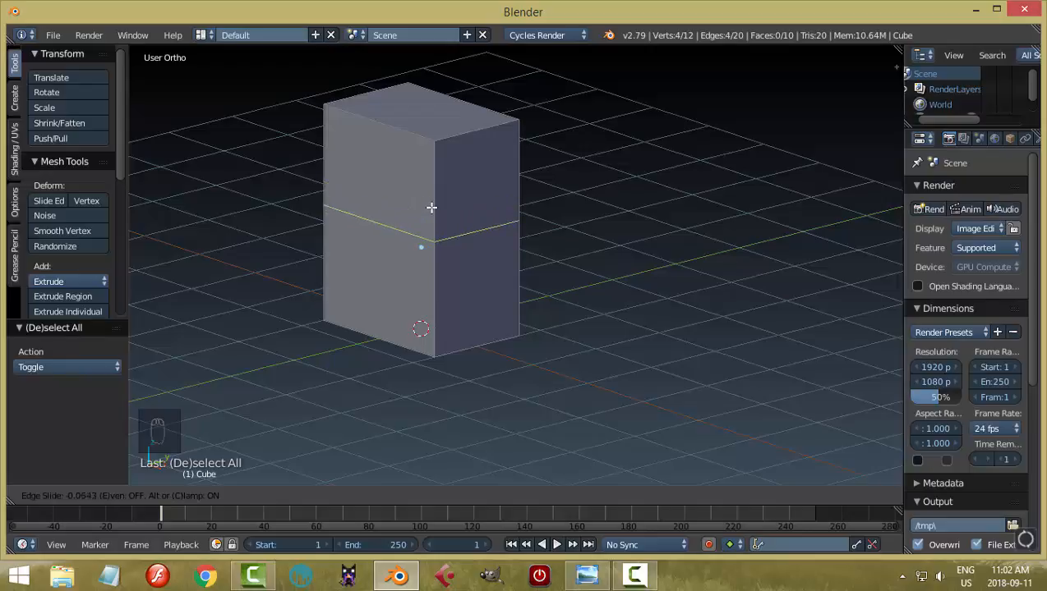
{"action": "left_click", "coordinate": [430, 190]}
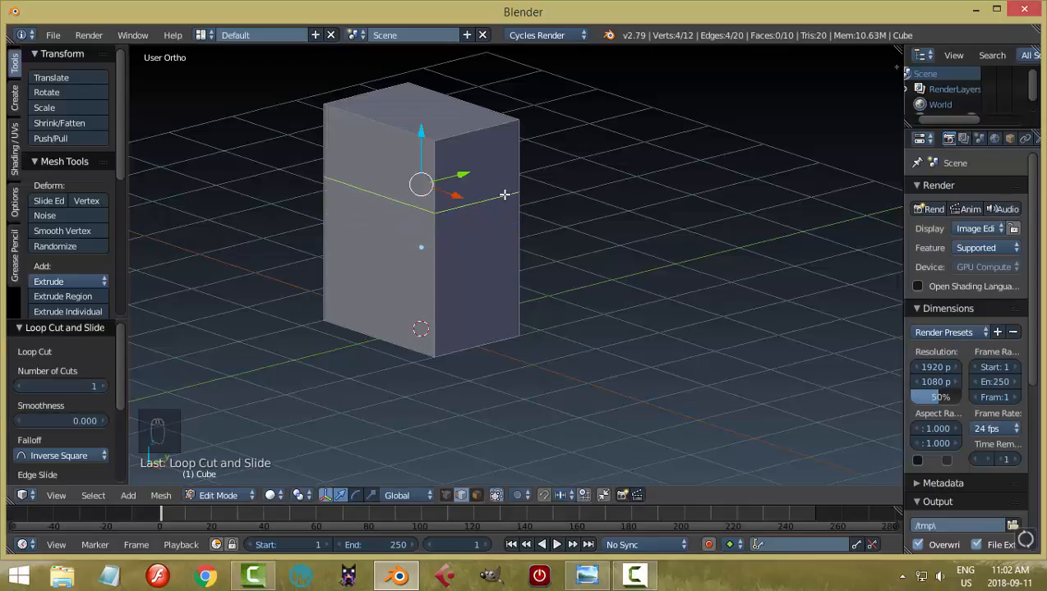
{"action": "key", "text": "a"}
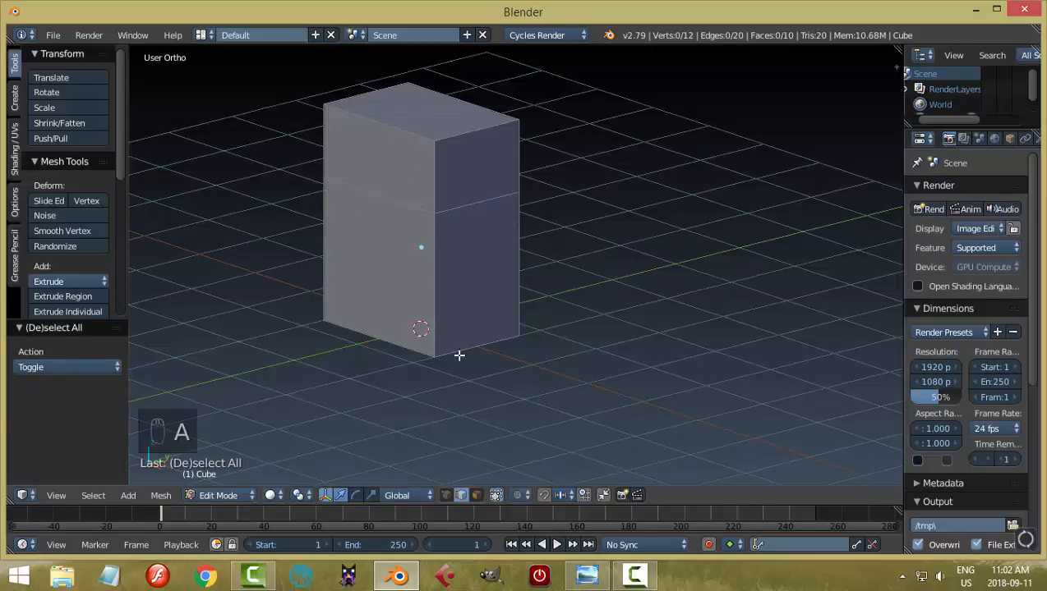
Step: Move the cabinet's top front edge back along Y to slope the upper part of the front
{"action": "right_click", "coordinate": [391, 125]}
{"action": "middle_click_drag", "start_coordinate": [499, 163], "coordinate": [418, 124]}
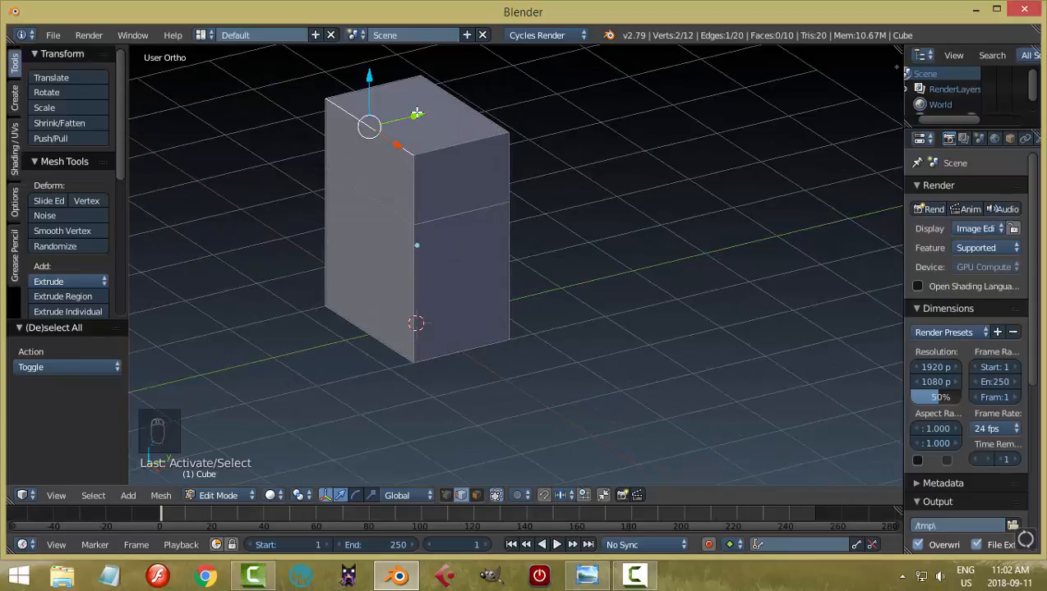
{"action": "left_click_drag", "start_coordinate": [417, 113], "coordinate": [449, 117]}
{"action": "middle_click_drag", "start_coordinate": [519, 255], "coordinate": [605, 249]}
{"action": "key", "text": "a"}
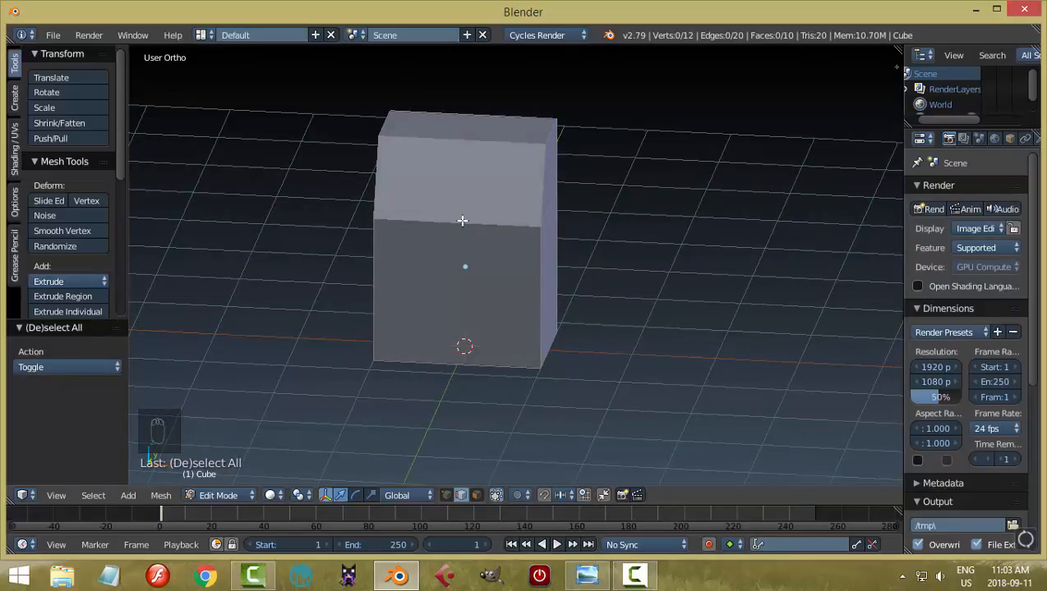
Step: Add two evenly spaced vertical loop cuts running over the cabinet's front and top, without sliding them
{"action": "key", "text": "ctrl+r"}
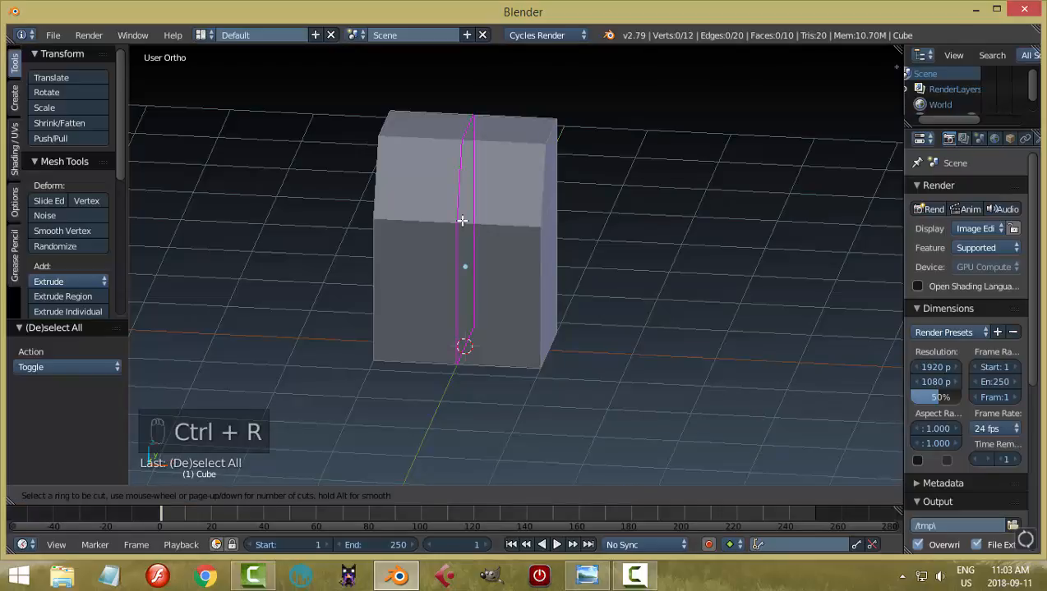
{"action": "scroll", "coordinate": [462, 220], "scroll_direction": "up", "scroll_amount": 1}
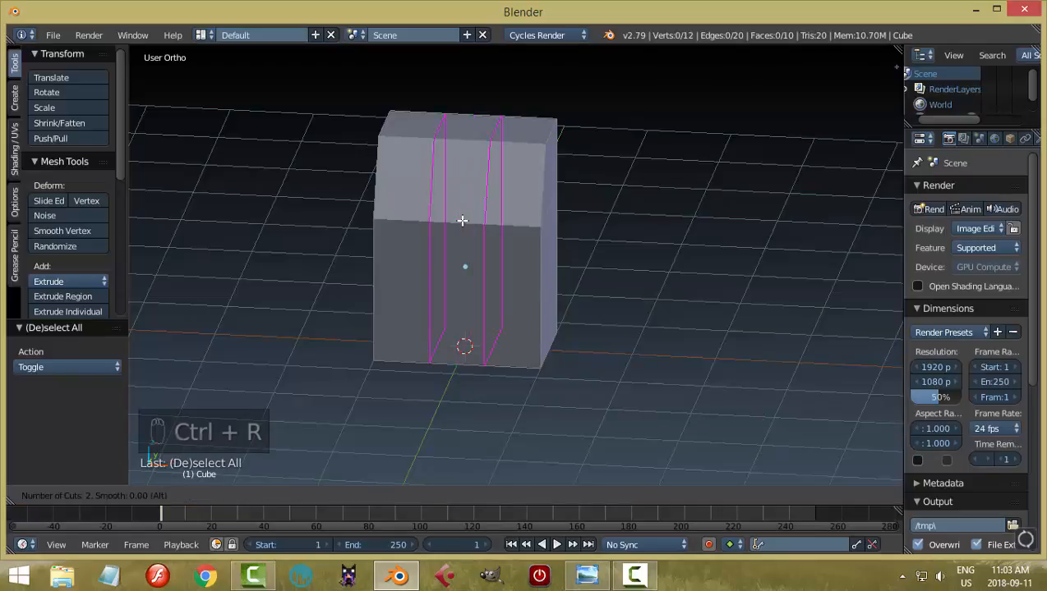
{"action": "left_click", "coordinate": [461, 220]}
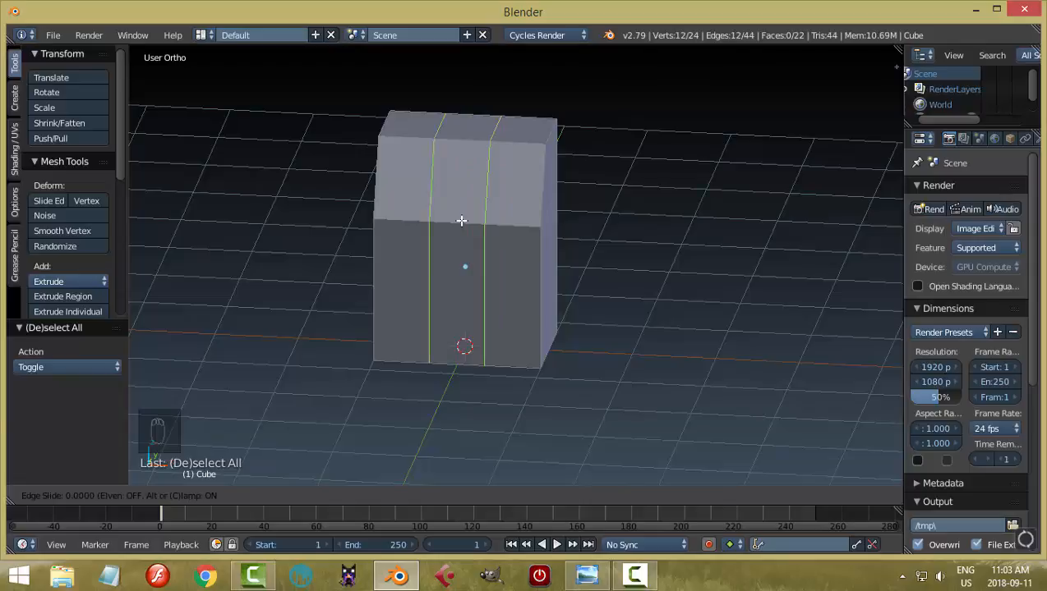
{"action": "right_click", "coordinate": [461, 220]}
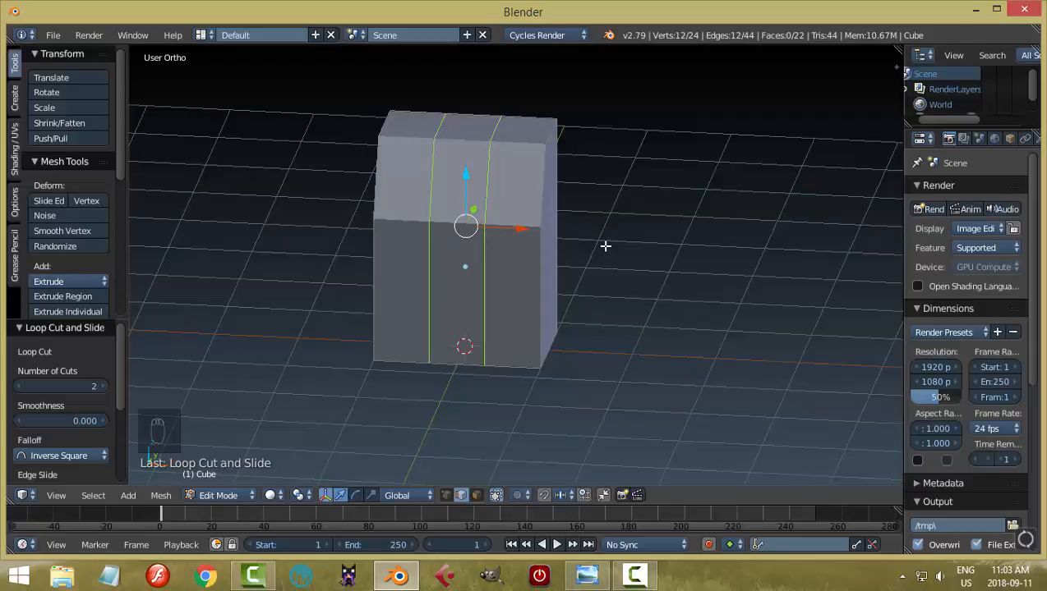
Step: Scale the two vertical loops apart along X to about 1.66 to widen the middle strip
{"action": "key", "text": "s"}
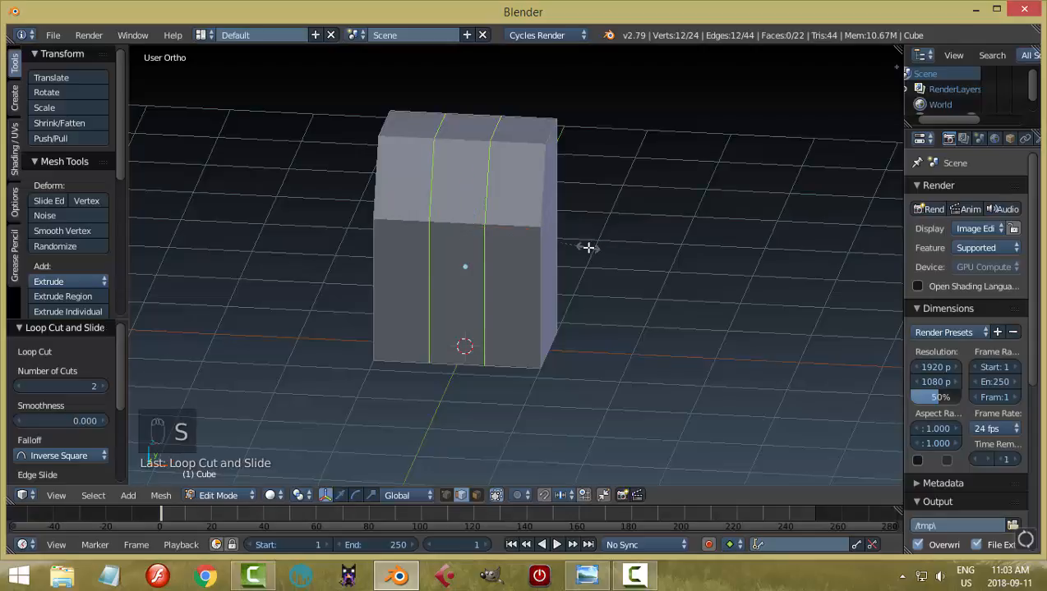
{"action": "key", "text": "x"}
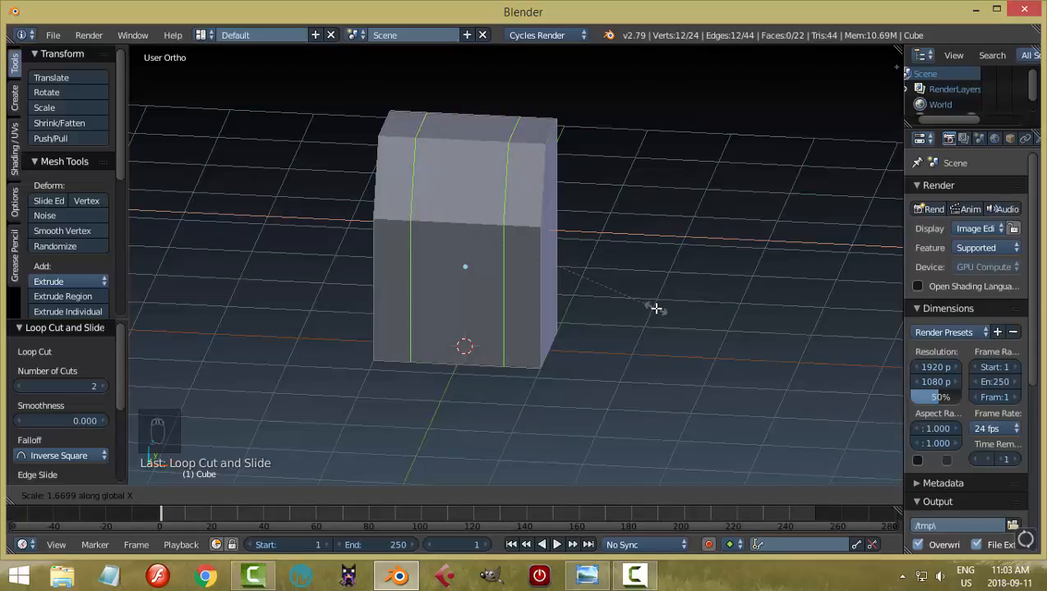
{"action": "left_click", "coordinate": [656, 306]}
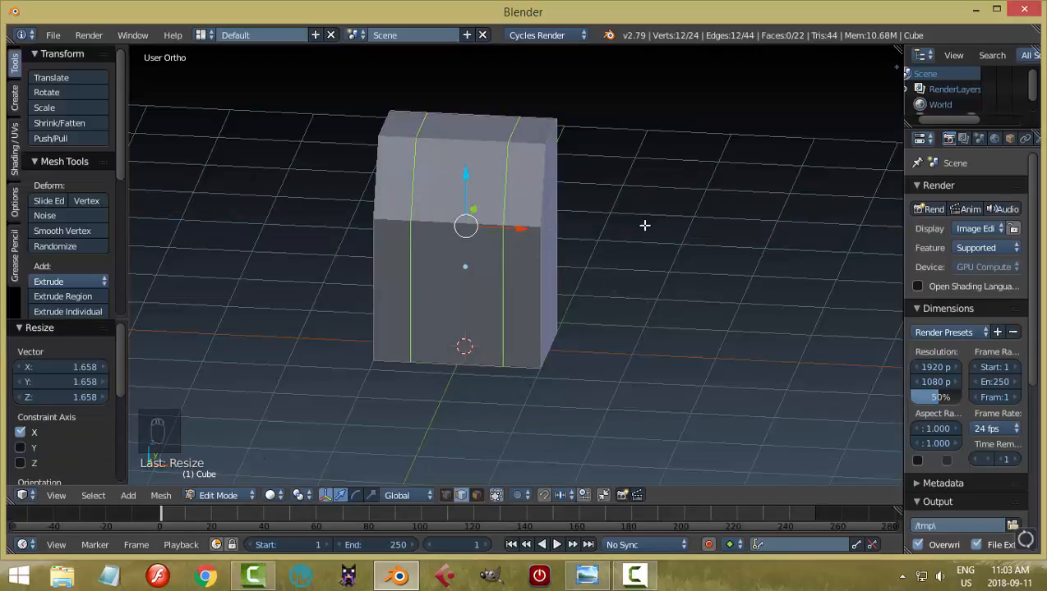
{"action": "key", "text": "a"}
Step: Clear the loop selection and select the middle strip's three faces in face mode: top, sloped upper front and lower front
{"action": "middle_click_drag", "start_coordinate": [670, 217], "coordinate": [617, 233]}
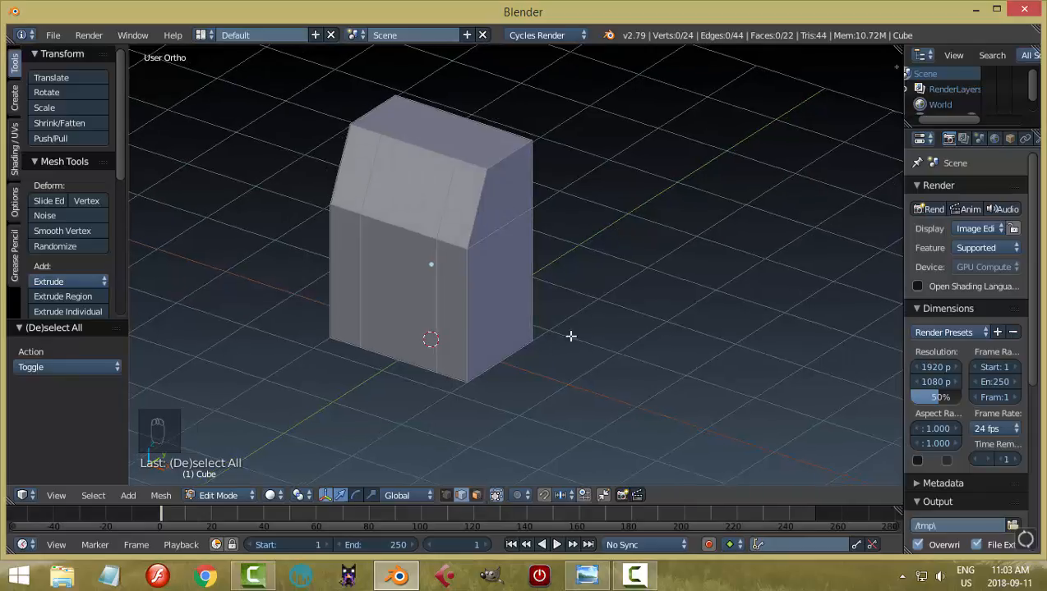
{"action": "key", "text": "ctrl+Tab"}
{"action": "left_click", "coordinate": [597, 278]}
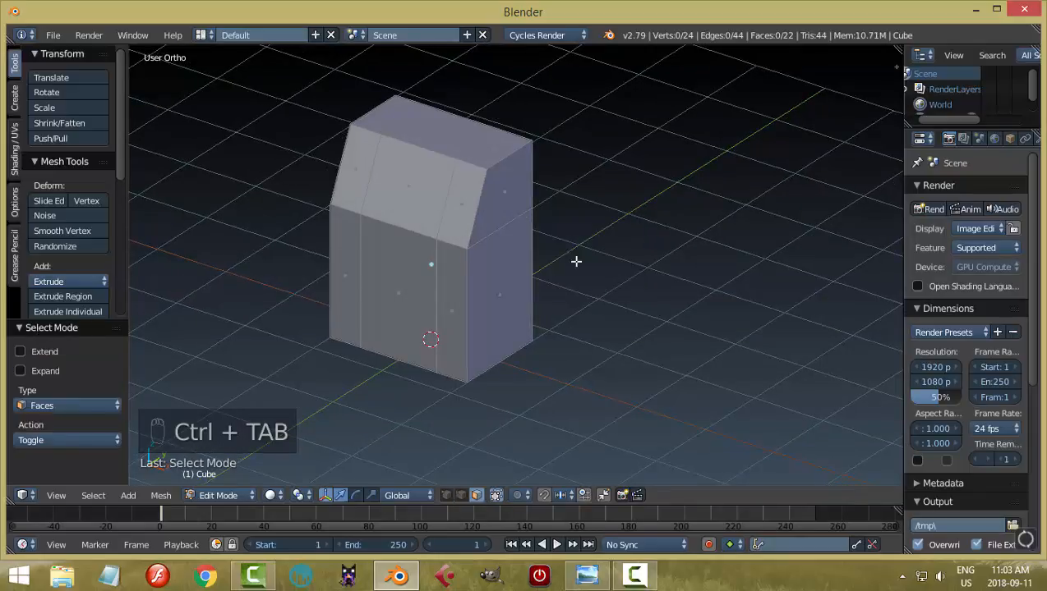
{"action": "right_click", "coordinate": [447, 136]}
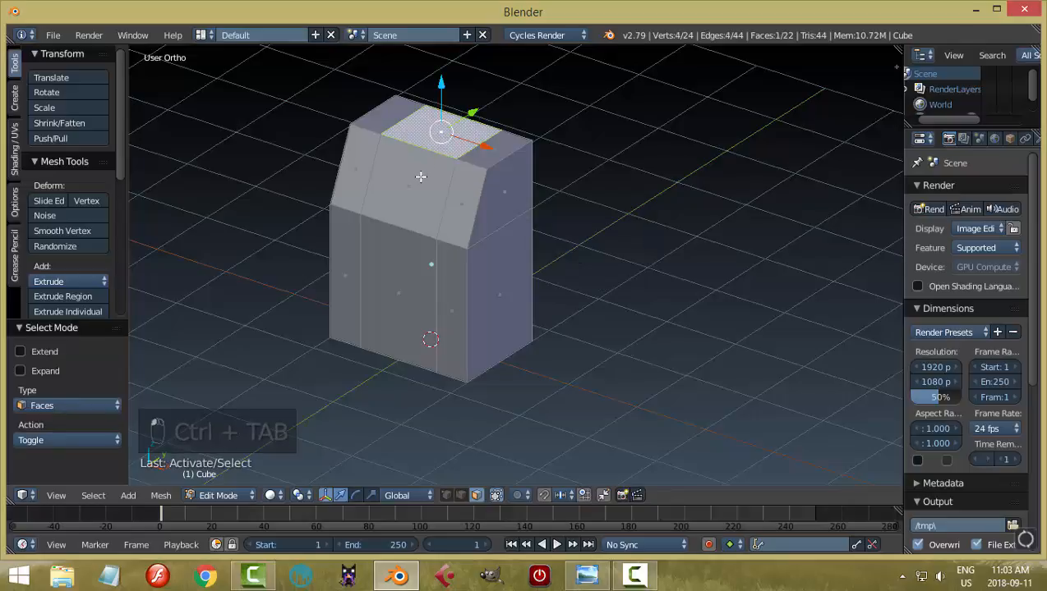
{"action": "right_click", "coordinate": [418, 180], "text": "shift"}
{"action": "right_click", "coordinate": [395, 265], "text": "shift"}
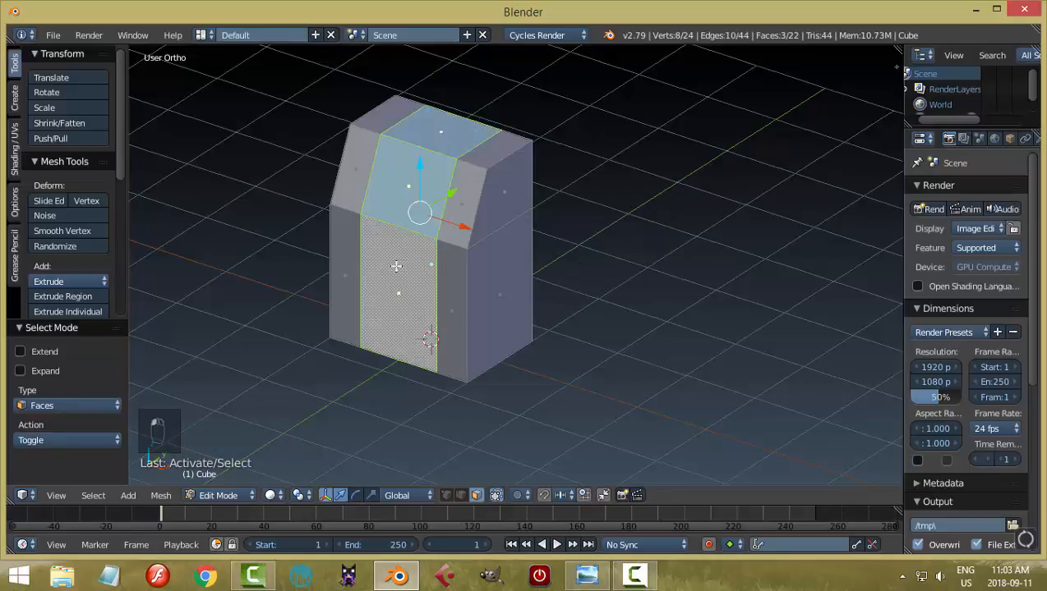
{"action": "middle_click_drag", "start_coordinate": [581, 309], "coordinate": [451, 251]}
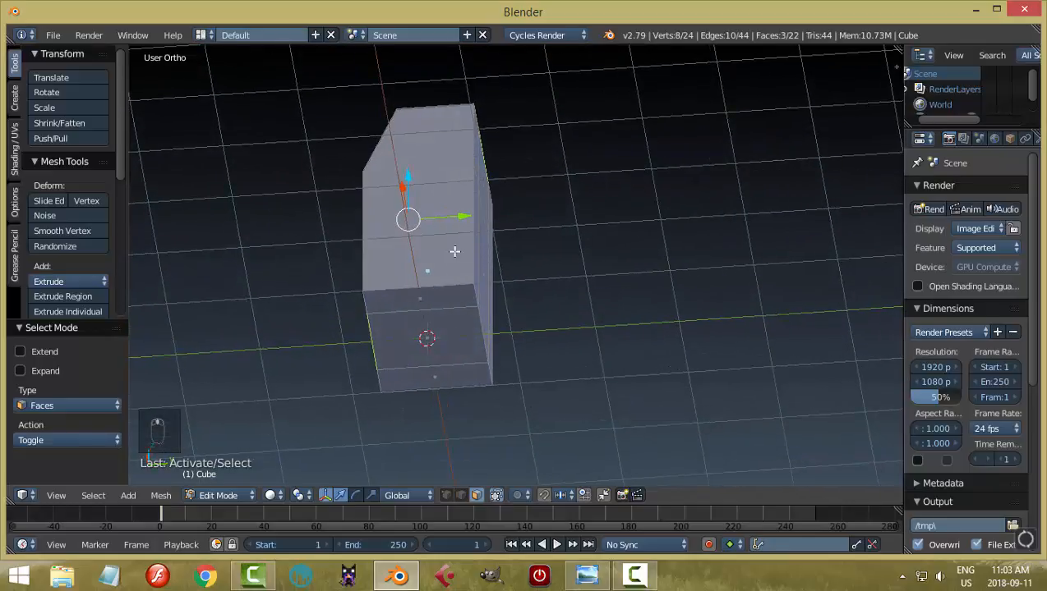
{"action": "middle_click_drag", "start_coordinate": [493, 329], "coordinate": [624, 322]}
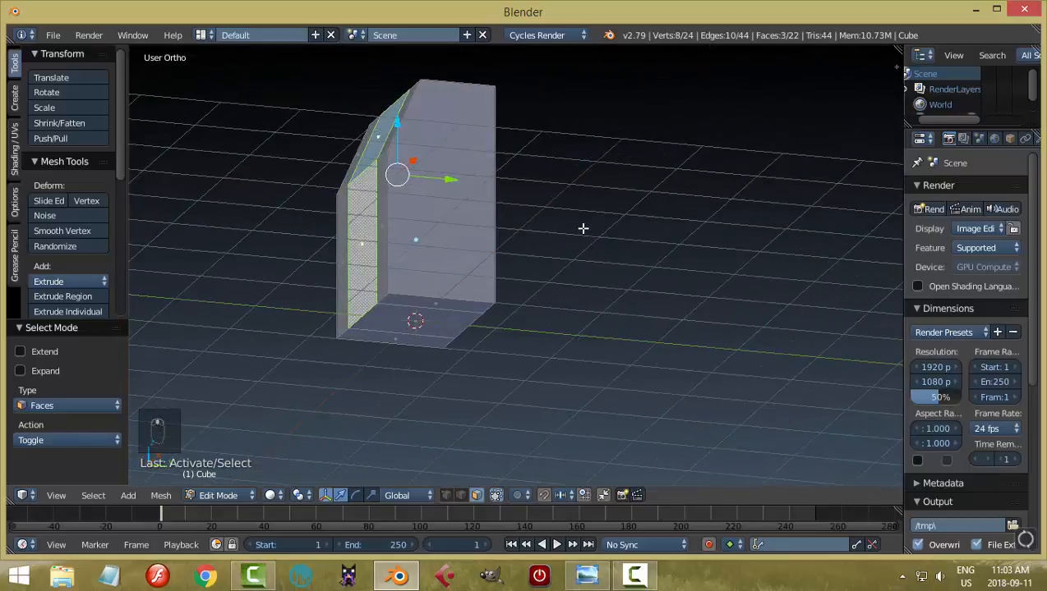
{"action": "middle_click_drag", "start_coordinate": [584, 229], "coordinate": [631, 297]}
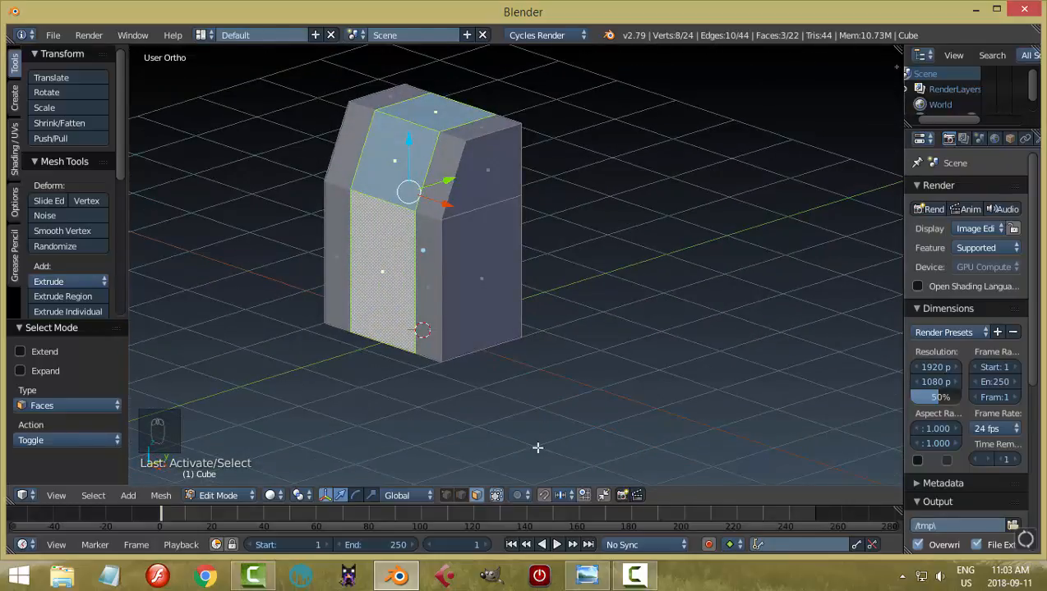
Step: Check the ATM reference image, extrude the middle strip's faces in place and fatten them outward along their normals by about 0.063
{"action": "left_click", "coordinate": [587, 575]}
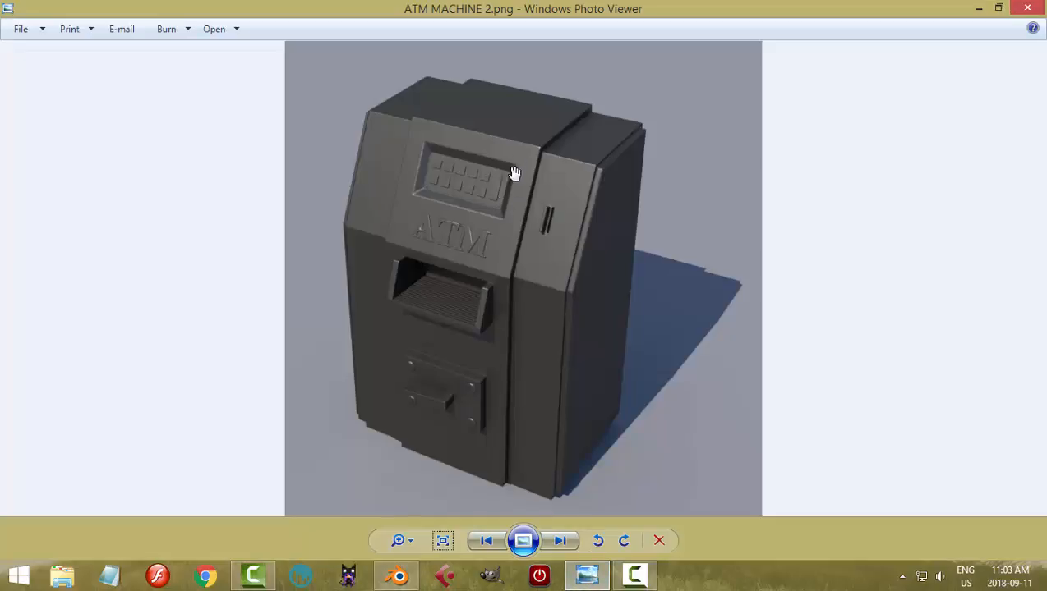
{"action": "left_click", "coordinate": [397, 575]}
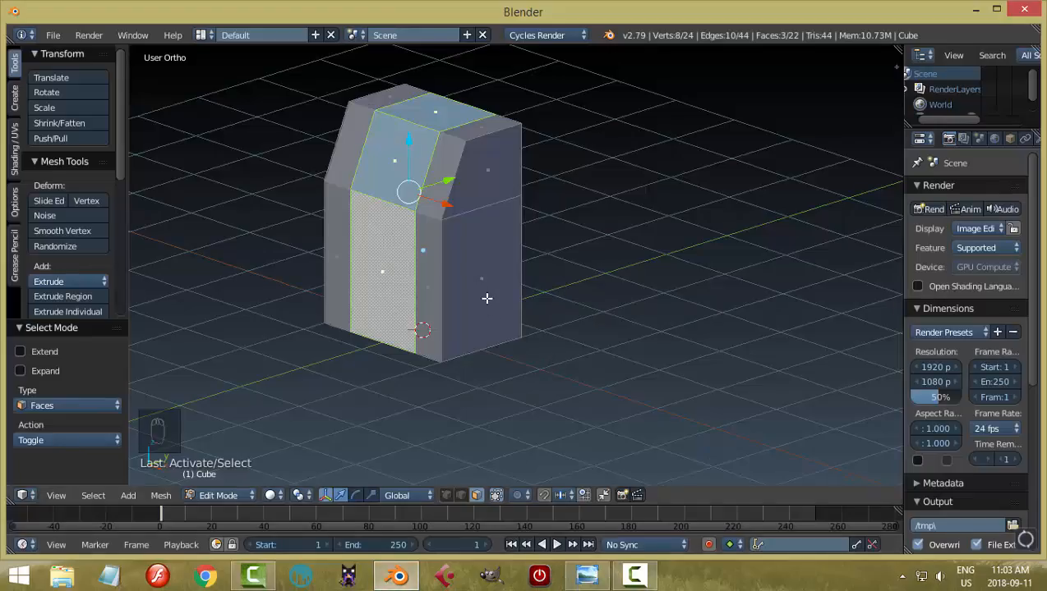
{"action": "middle_click_drag", "start_coordinate": [487, 298], "coordinate": [533, 335], "text": "shift"}
{"action": "scroll", "coordinate": [536, 334], "scroll_direction": "up", "scroll_amount": 2}
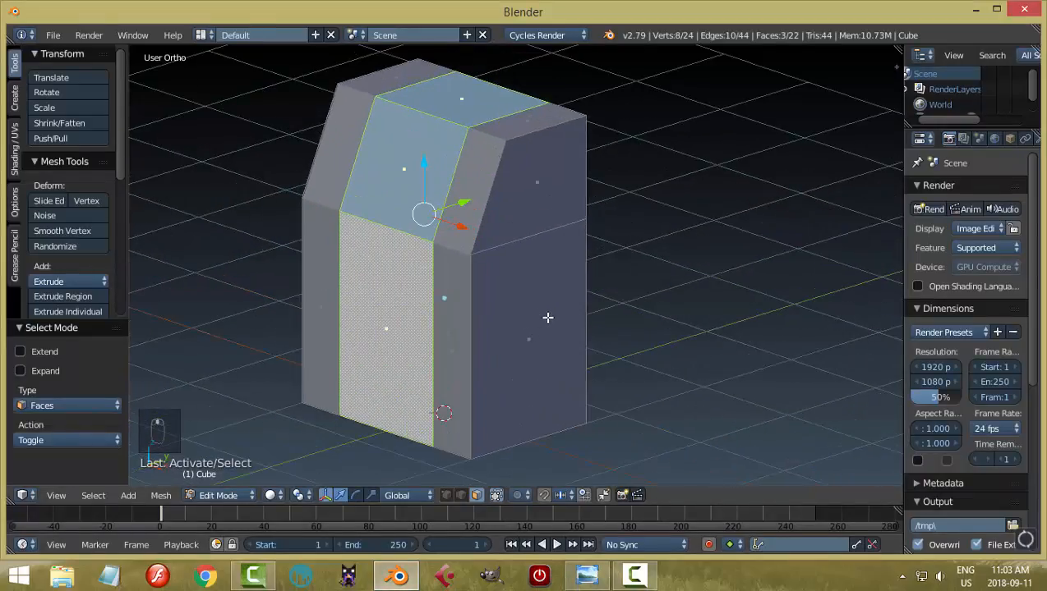
{"action": "key", "text": "e"}
{"action": "right_click", "coordinate": [645, 308]}
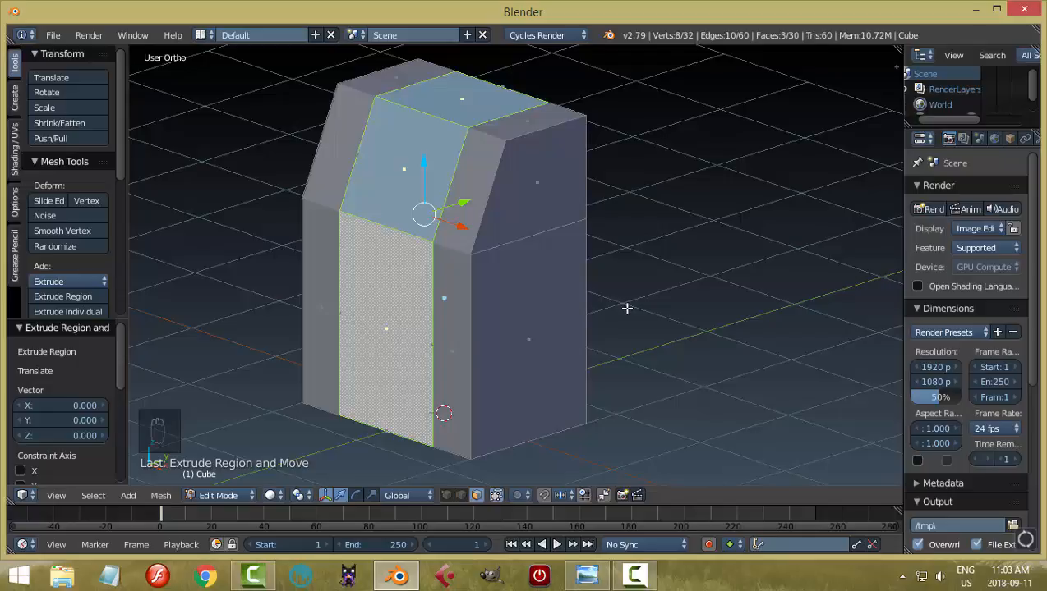
{"action": "key", "text": "alt+s"}
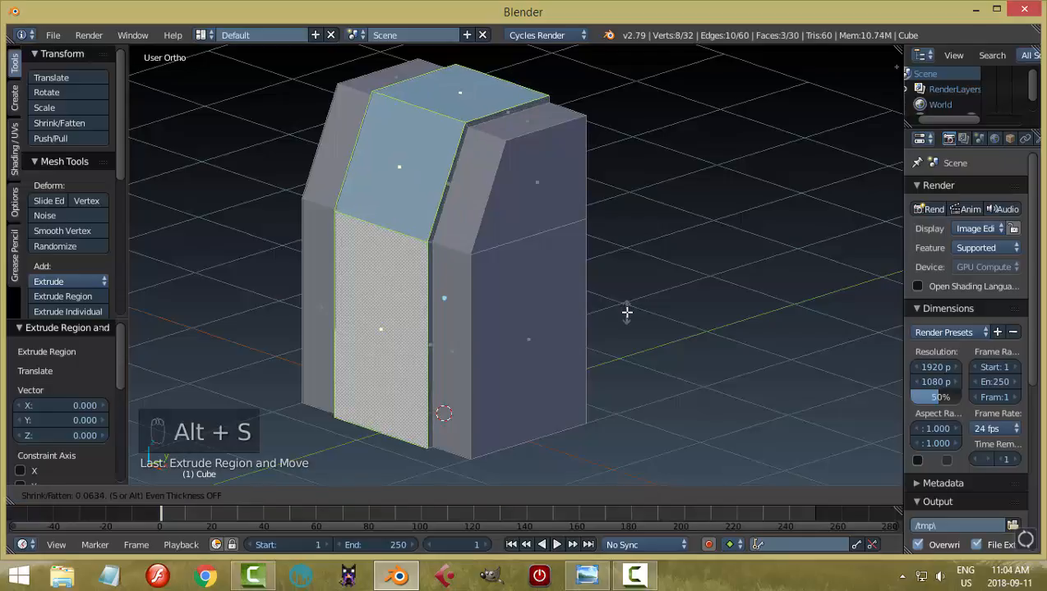
{"action": "left_click", "coordinate": [666, 291]}
{"action": "middle_click_drag", "start_coordinate": [665, 291], "coordinate": [491, 172]}
{"action": "middle_click_drag", "start_coordinate": [509, 230], "coordinate": [646, 275]}
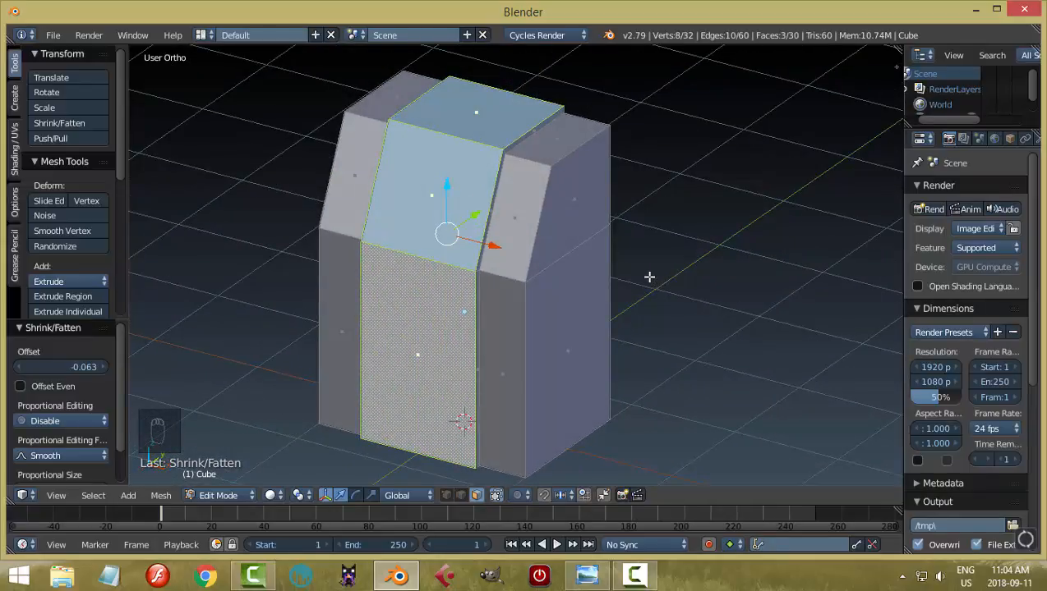
Step: Deselect everything, return the cabinet to Object Mode and enable Ambient Occlusion in the viewport shading
{"action": "key", "text": "a"}
{"action": "key", "text": "Tab"}
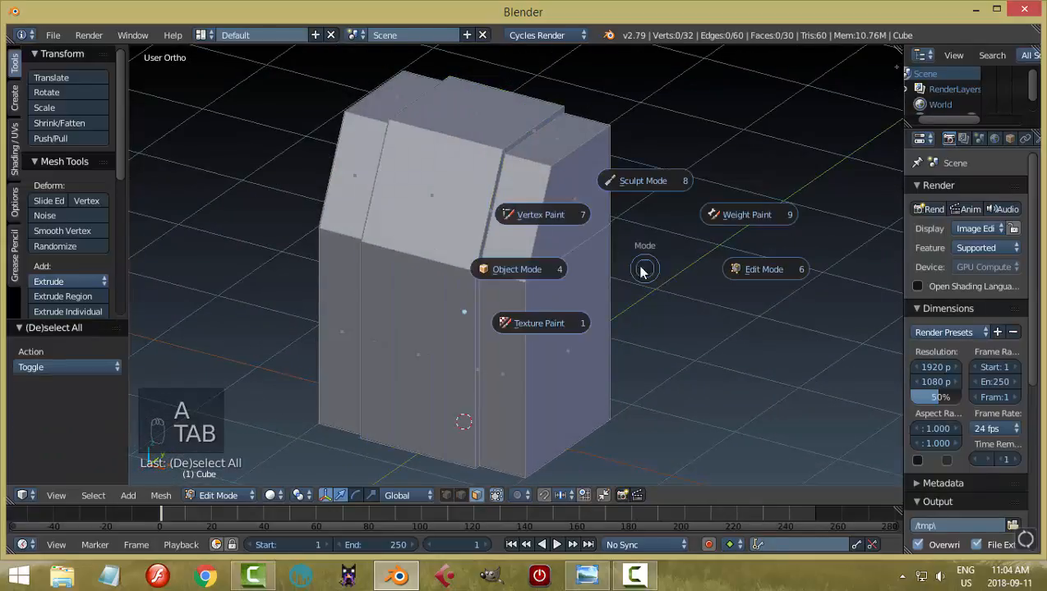
{"action": "mouse_move", "coordinate": [651, 251]}
{"action": "middle_mouse_down"}
{"action": "mouse_move", "coordinate": [623, 253]}
{"action": "mouse_move", "coordinate": [637, 235]}
{"action": "middle_mouse_up"}
{"action": "key", "text": "n"}
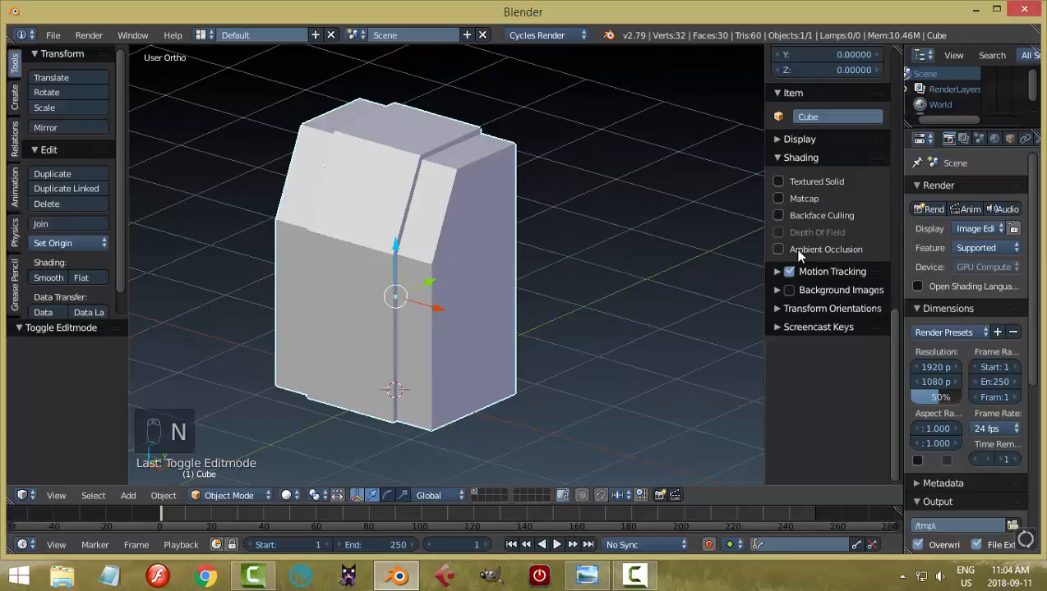
{"action": "left_click", "coordinate": [779, 249]}
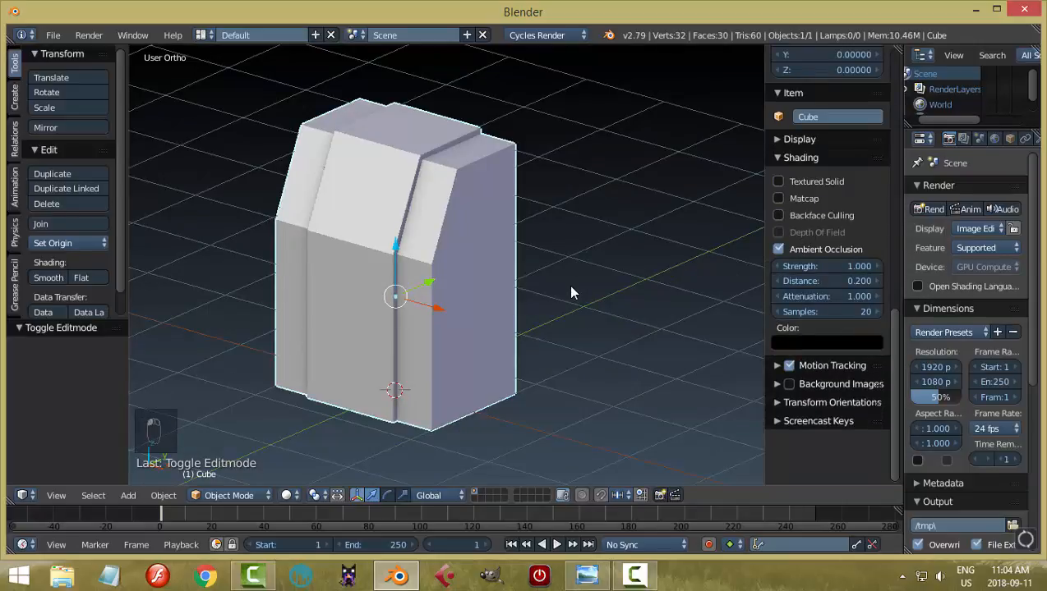
Step: Enable Matcap viewport shading and choose the matte brownish-red material ball
{"action": "left_click", "coordinate": [802, 199]}
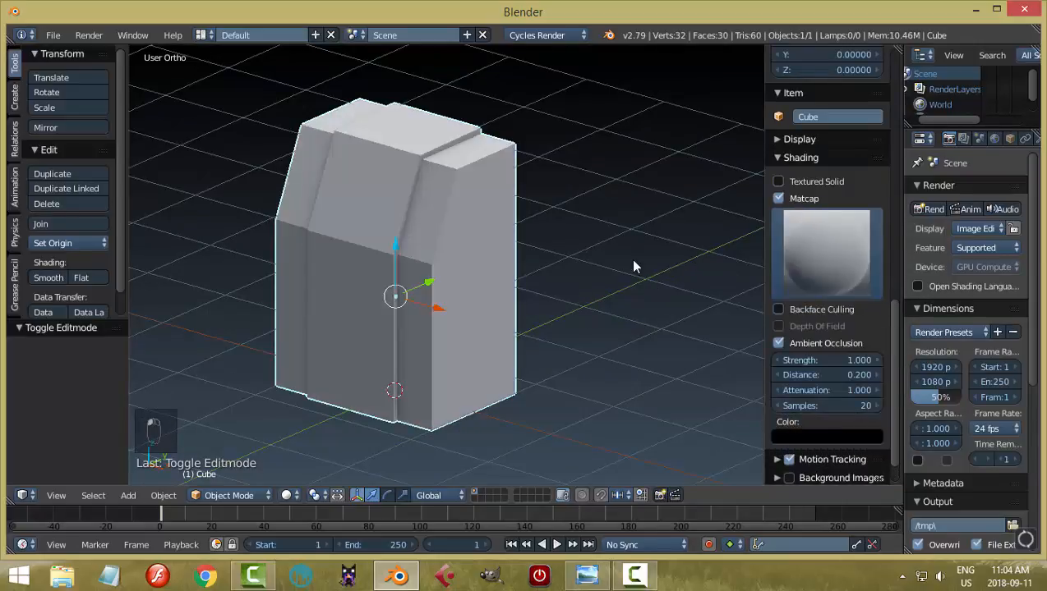
{"action": "left_click", "coordinate": [809, 260]}
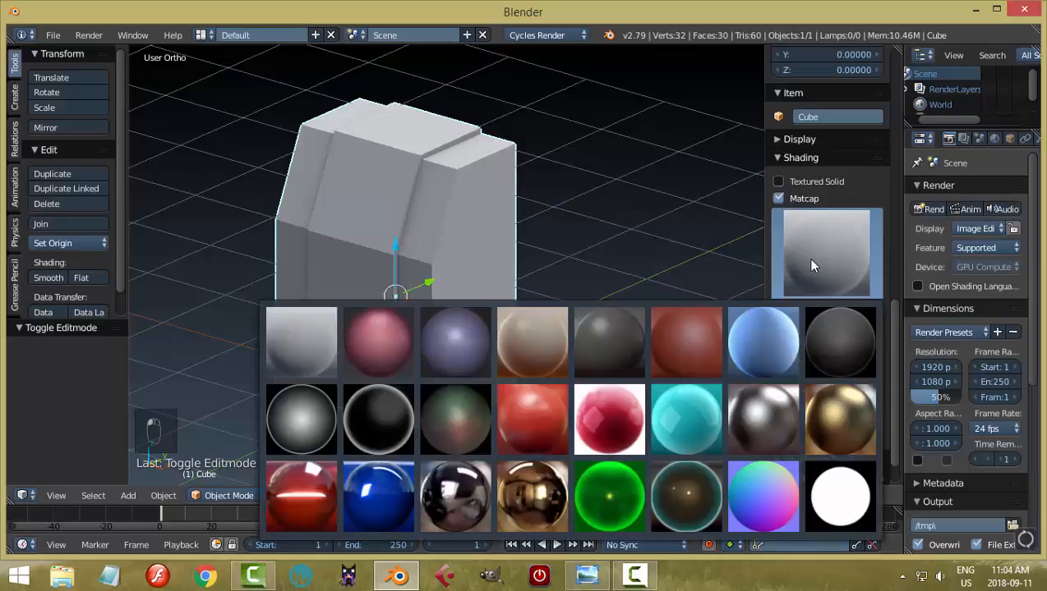
{"action": "left_click", "coordinate": [667, 350]}
{"action": "middle_click_drag", "start_coordinate": [554, 239], "coordinate": [626, 232]}
{"action": "key", "text": "n"}
{"action": "scroll", "coordinate": [1001, 141], "scroll_direction": "down", "scroll_amount": 2}
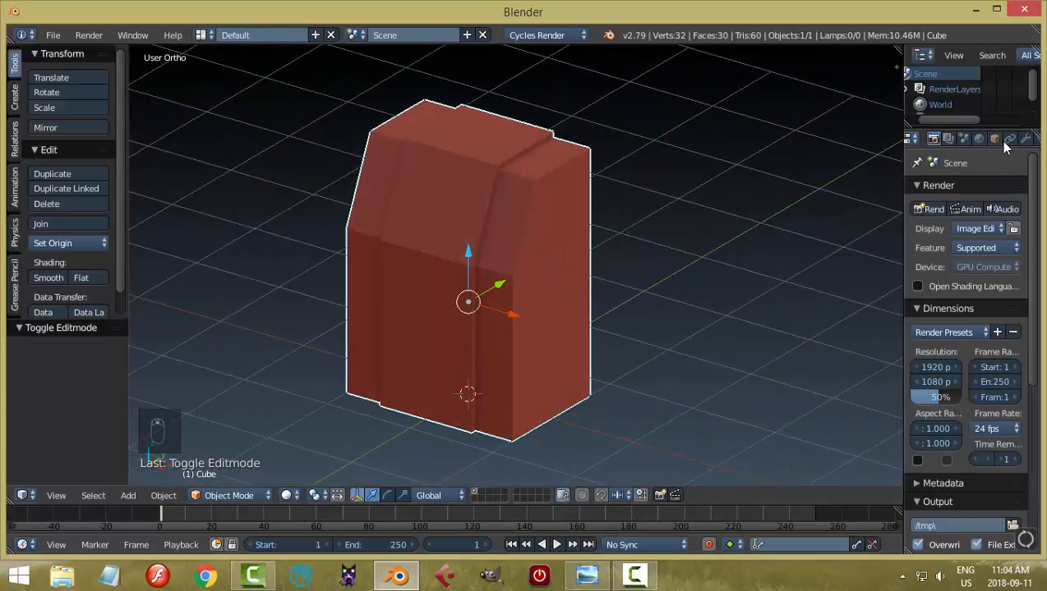
Step: Add a Bevel modifier to the cabinet and set it to 2 segments
{"action": "left_click", "coordinate": [1007, 138]}
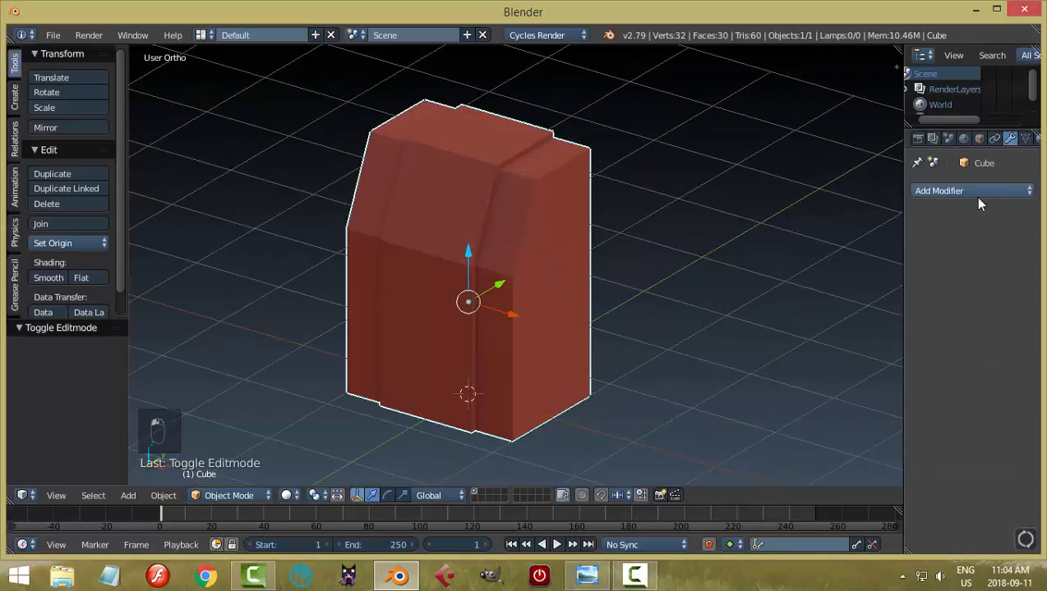
{"action": "left_click", "coordinate": [944, 190]}
{"action": "left_click", "coordinate": [723, 242]}
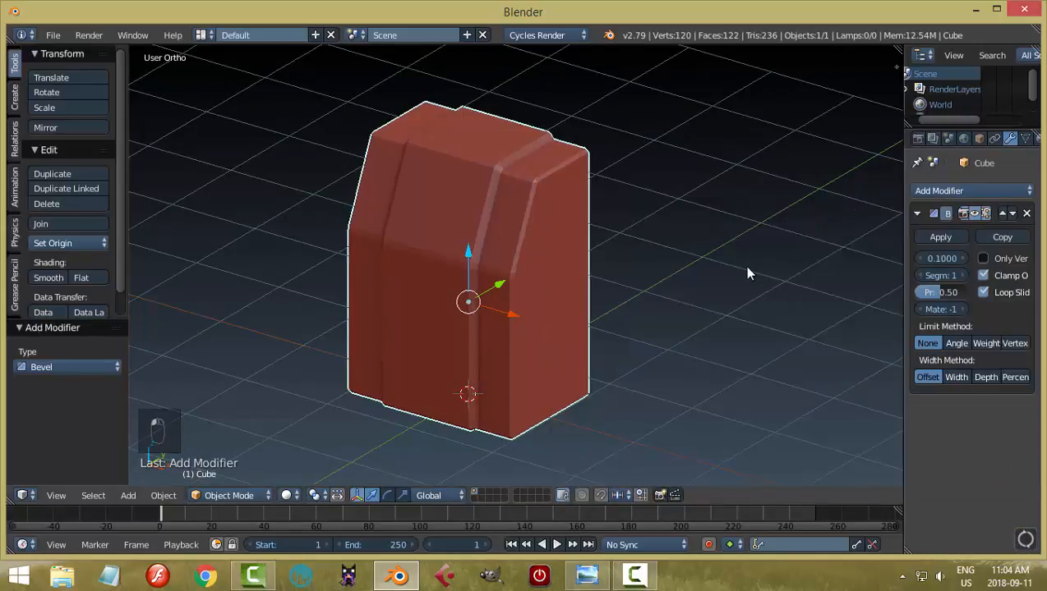
{"action": "left_click", "coordinate": [963, 275]}
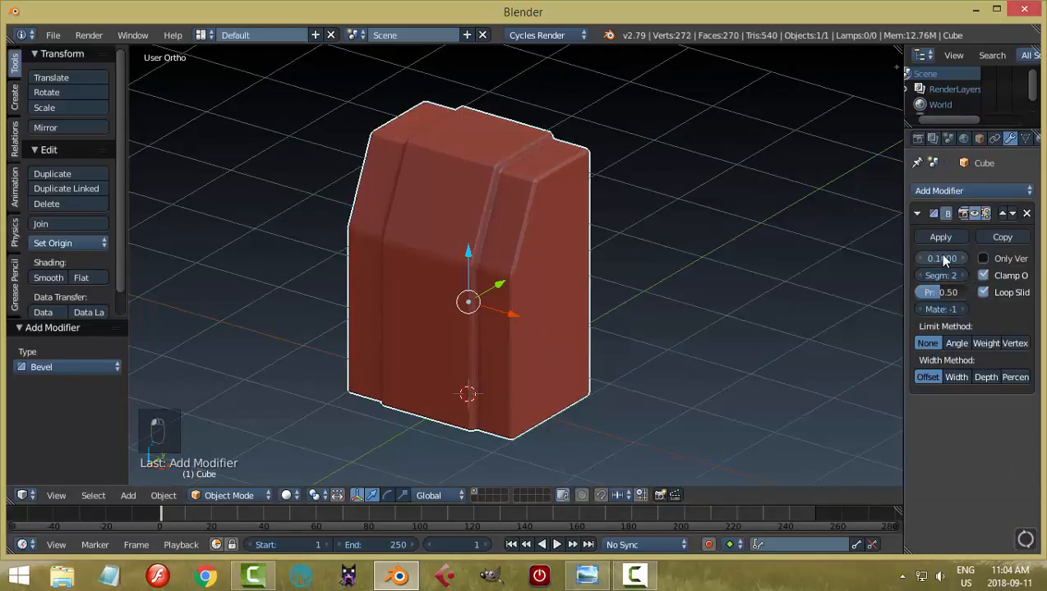
Step: Try a bevel width of 0.05, settle on 0.03, and inspect the cabinet's rounded edges
{"action": "left_click", "coordinate": [943, 260]}
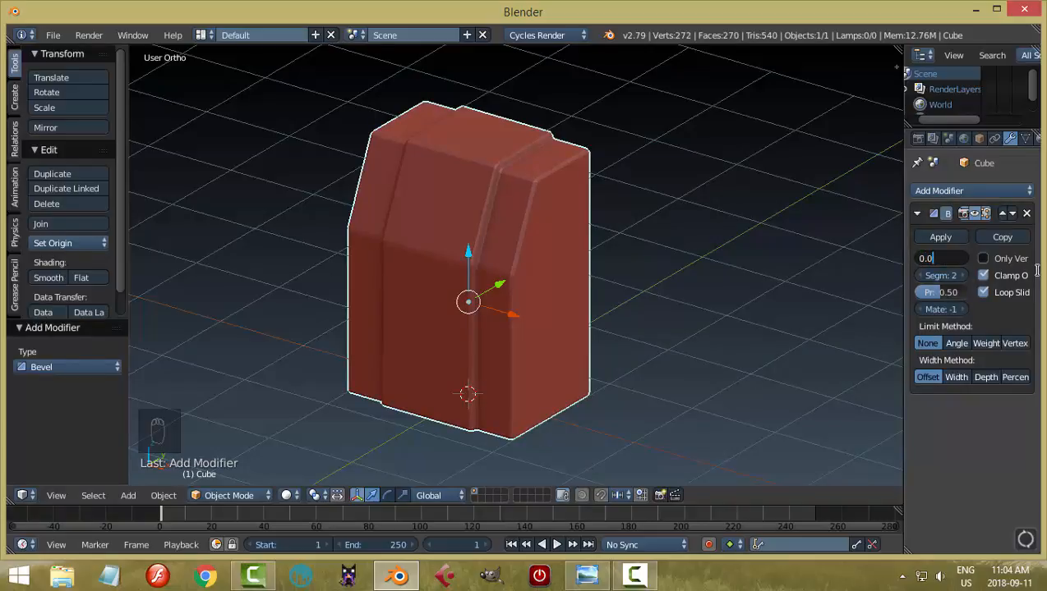
{"action": "key", "text": "Return"}
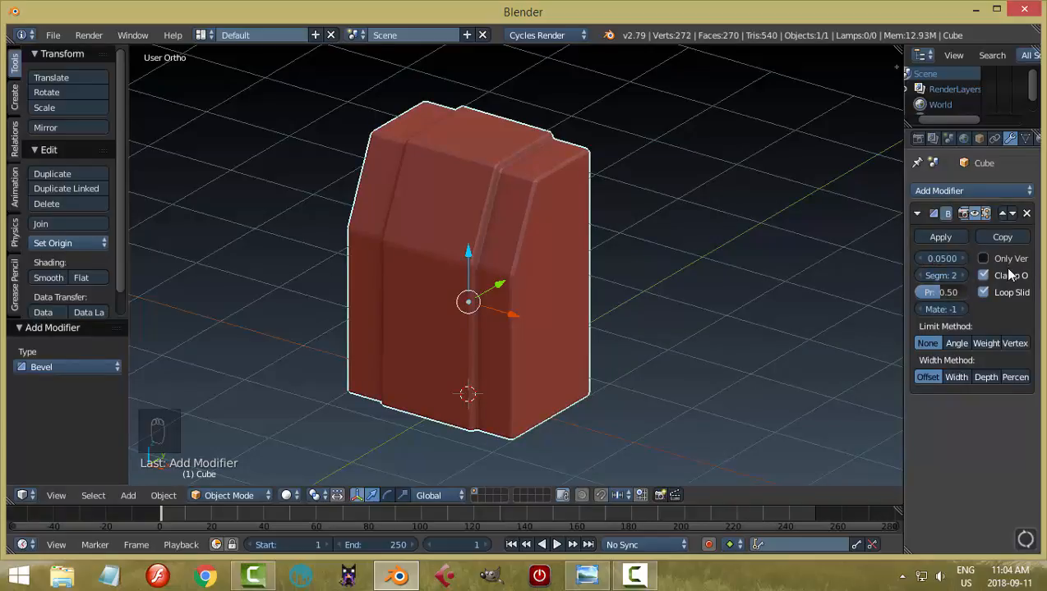
{"action": "left_click", "coordinate": [963, 258]}
{"action": "type", "text": "0."}
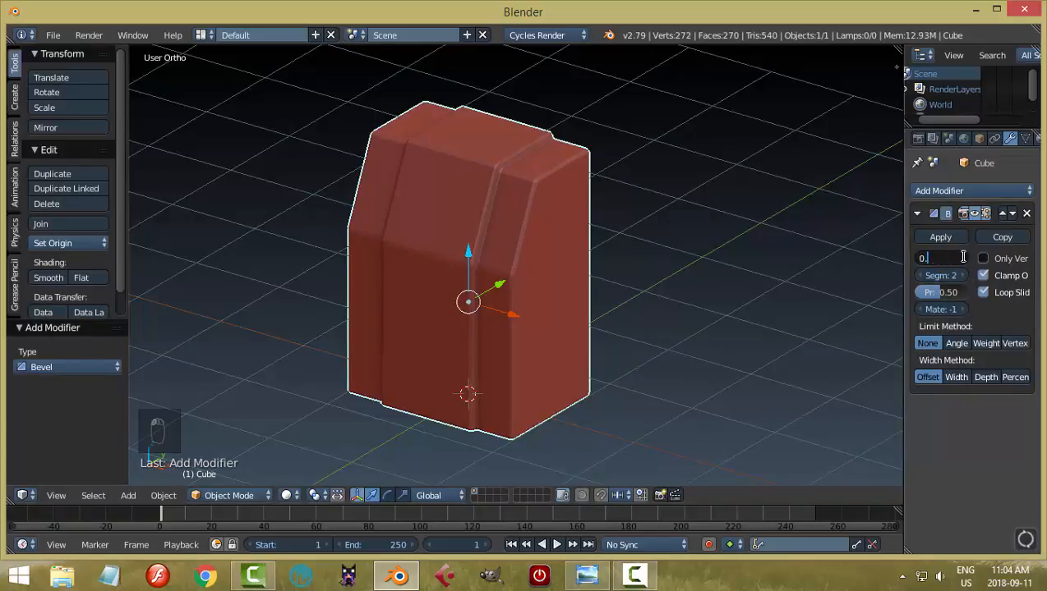
{"action": "type", "text": "03"}
{"action": "key", "text": "Return"}
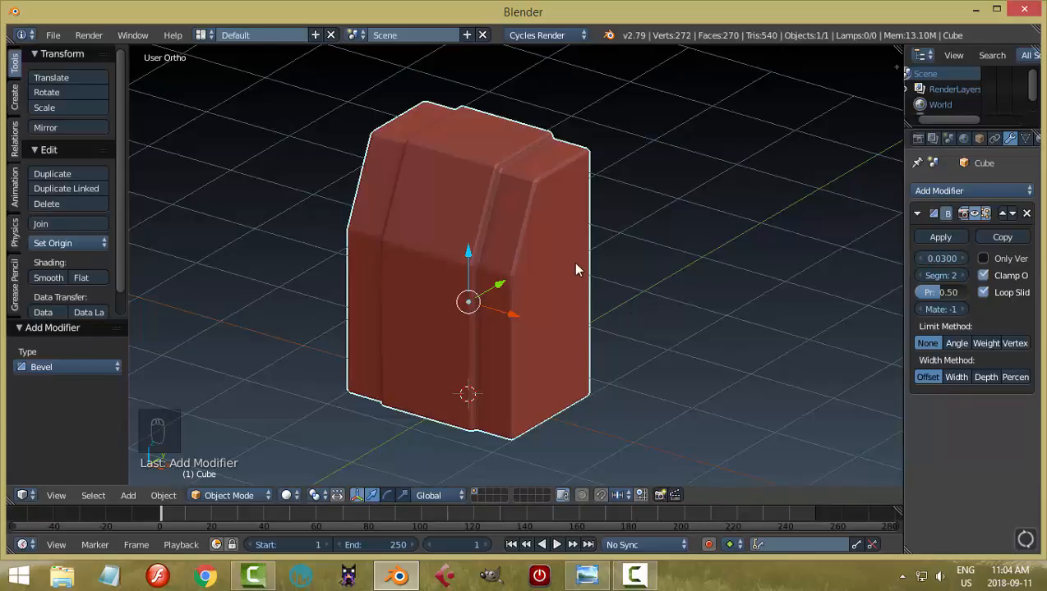
{"action": "middle_click_drag", "start_coordinate": [576, 269], "coordinate": [718, 265]}
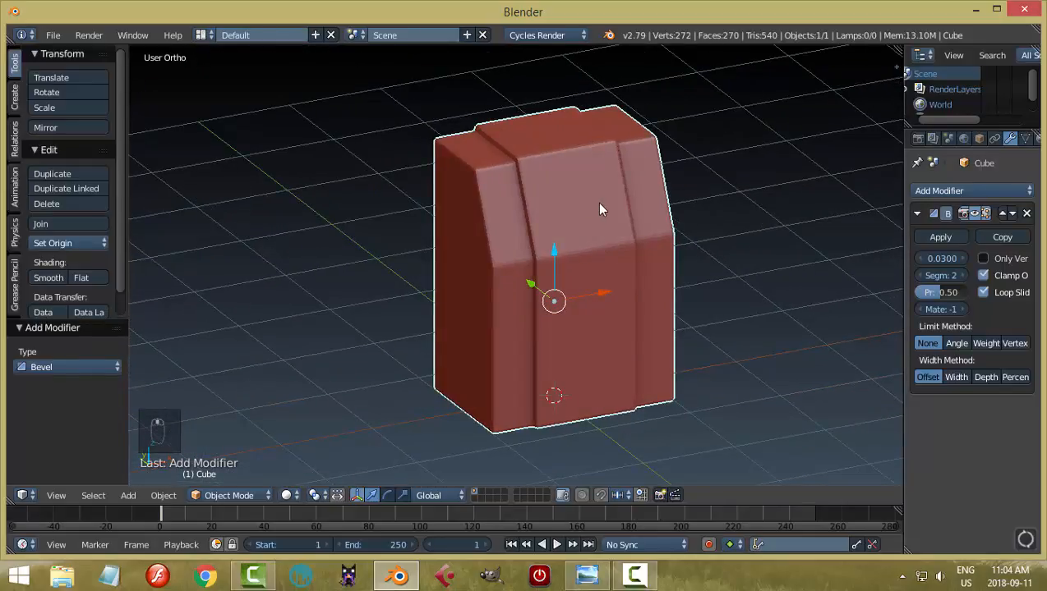
{"action": "middle_click_drag", "start_coordinate": [603, 211], "coordinate": [556, 386]}
Step: Check the ATM reference image, and add one horizontal loop cut in Edit Mode around the cabinet, slid close to the sloped front's upper edge
{"action": "left_click", "coordinate": [586, 575]}
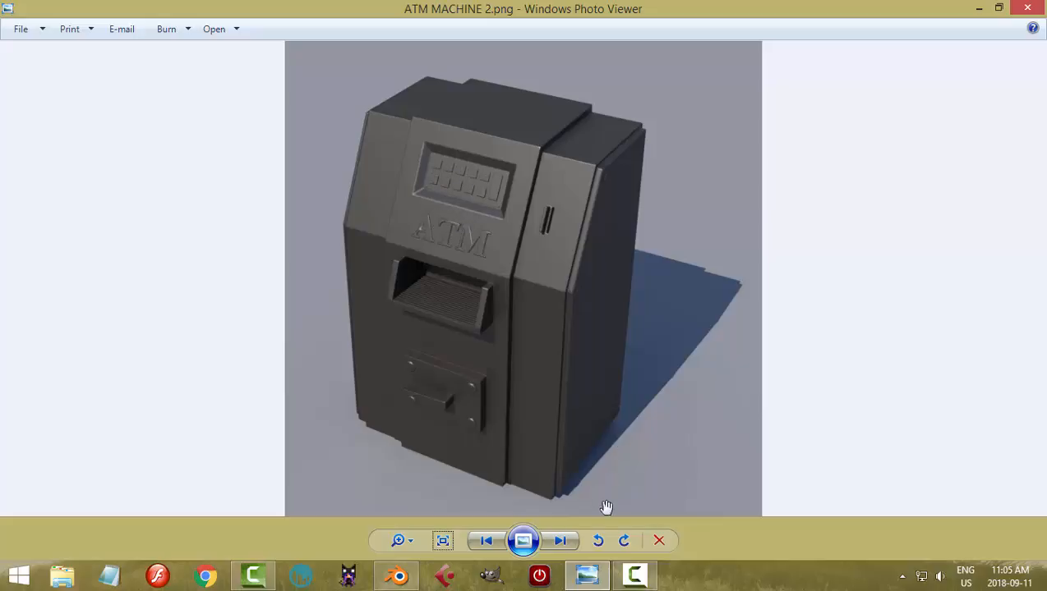
{"action": "left_click", "coordinate": [398, 575]}
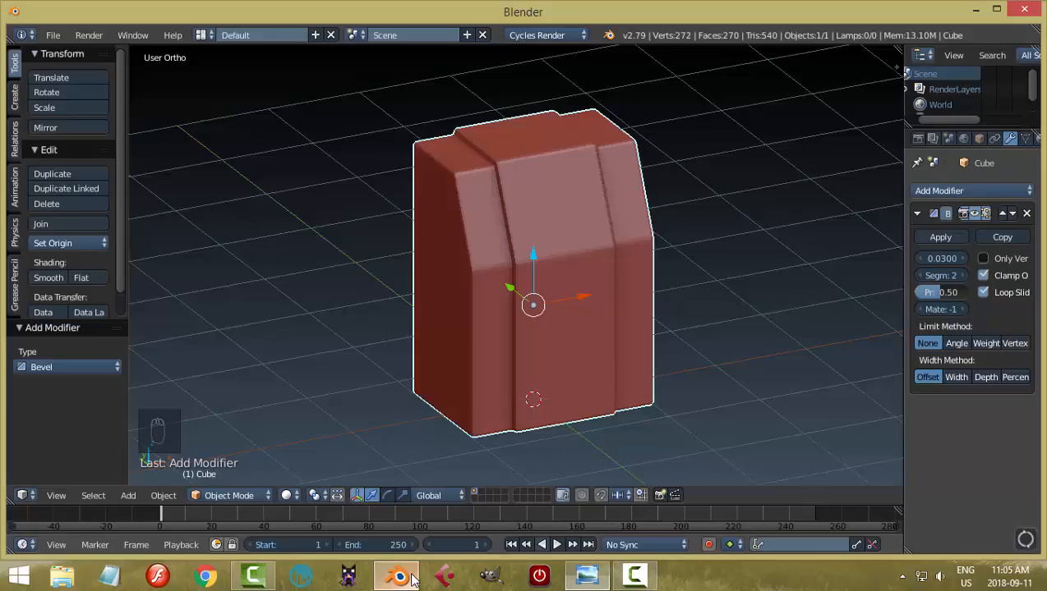
{"action": "left_click", "coordinate": [593, 215]}
{"action": "key", "text": "Tab"}
{"action": "left_click", "coordinate": [680, 212]}
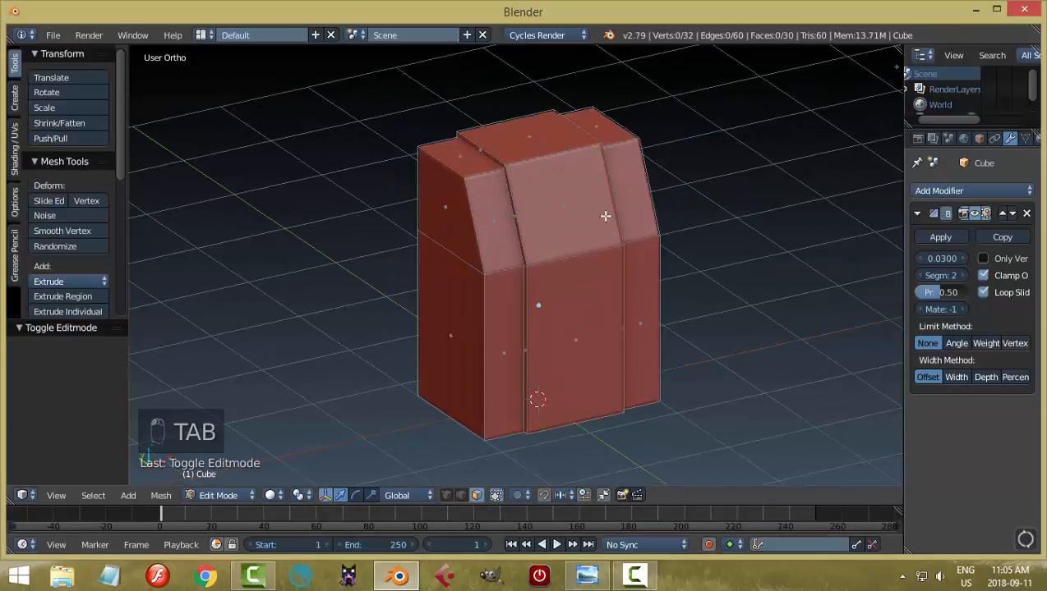
{"action": "middle_click_drag", "start_coordinate": [575, 207], "coordinate": [553, 239]}
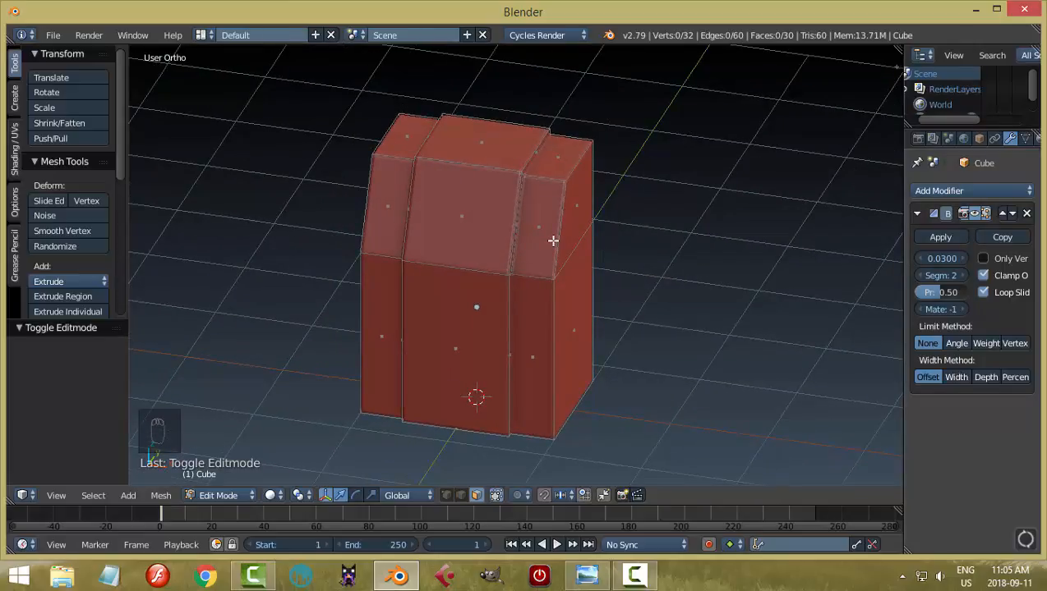
{"action": "key", "text": "ctrl+r"}
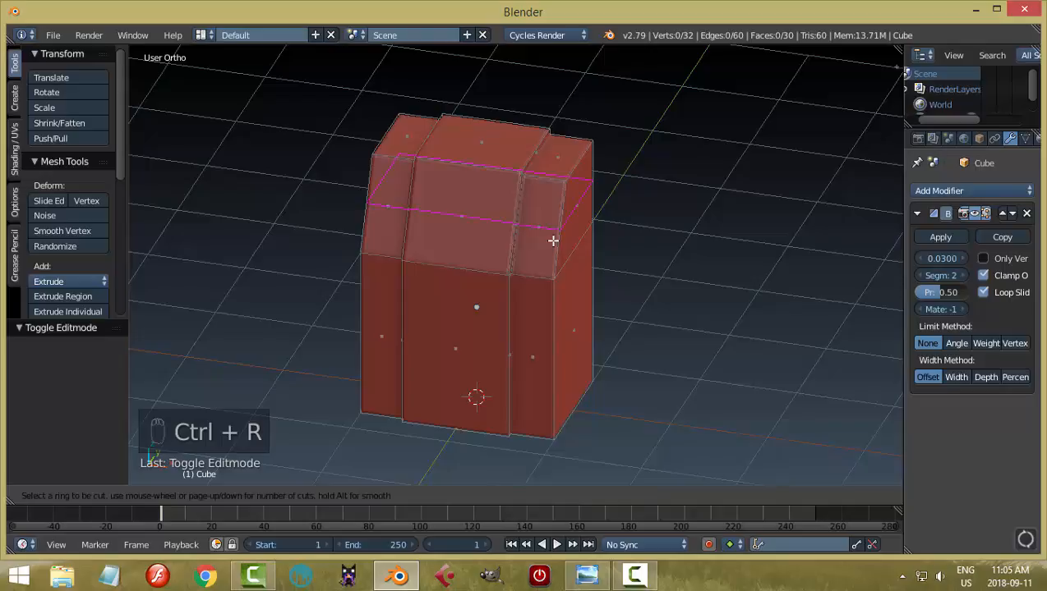
{"action": "left_click", "coordinate": [552, 240]}
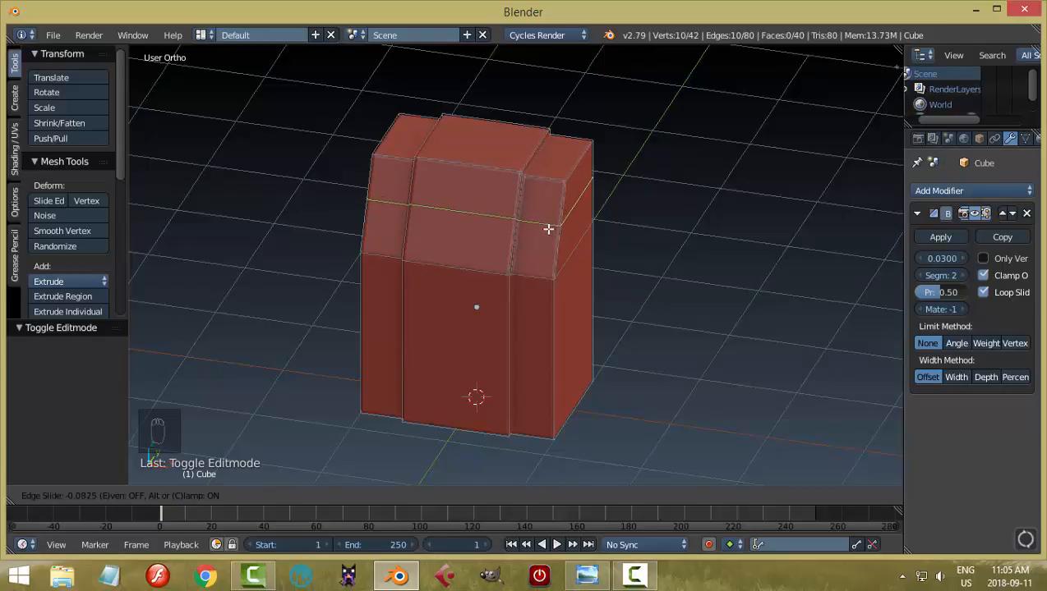
{"action": "left_click", "coordinate": [549, 211]}
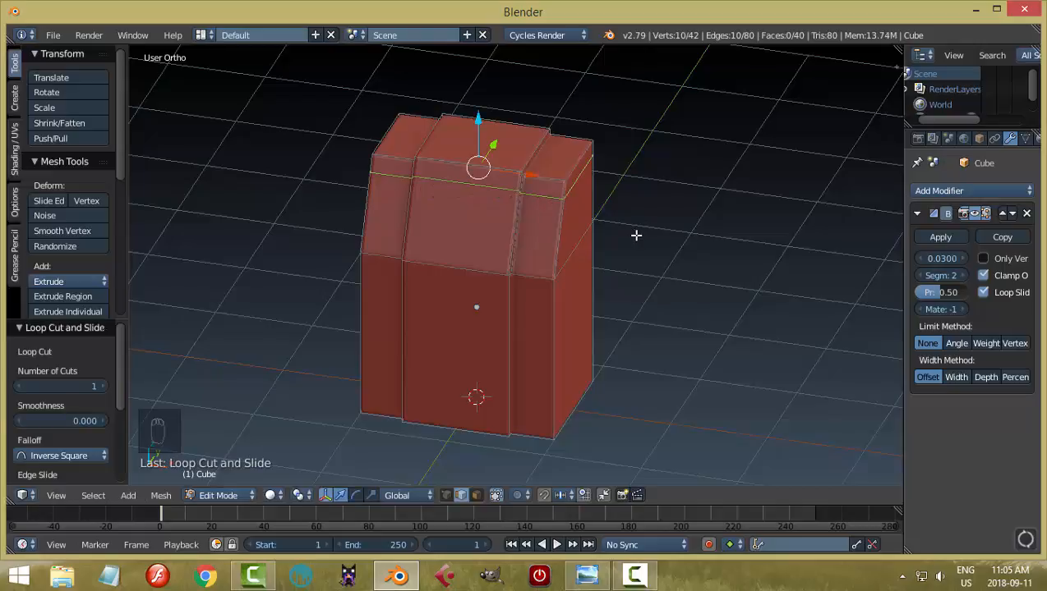
{"action": "middle_click_drag", "start_coordinate": [635, 236], "coordinate": [532, 211]}
{"action": "middle_click_drag", "start_coordinate": [414, 176], "coordinate": [492, 220]}
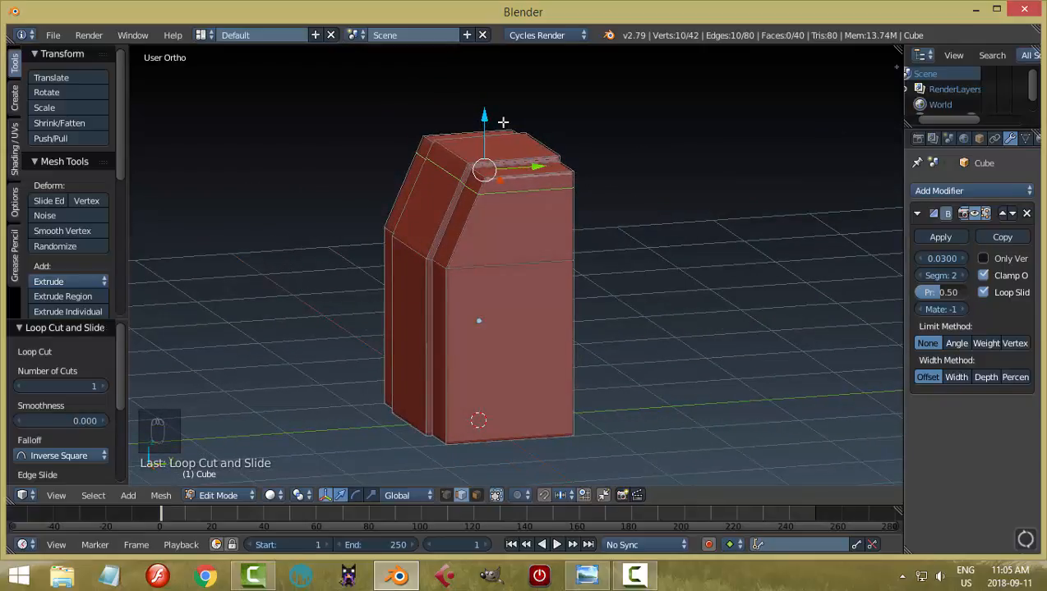
Step: Try lowering the selected edge loop about 0.234 along Z, check the shape, and undo the move
{"action": "left_click_drag", "start_coordinate": [484, 117], "coordinate": [486, 141]}
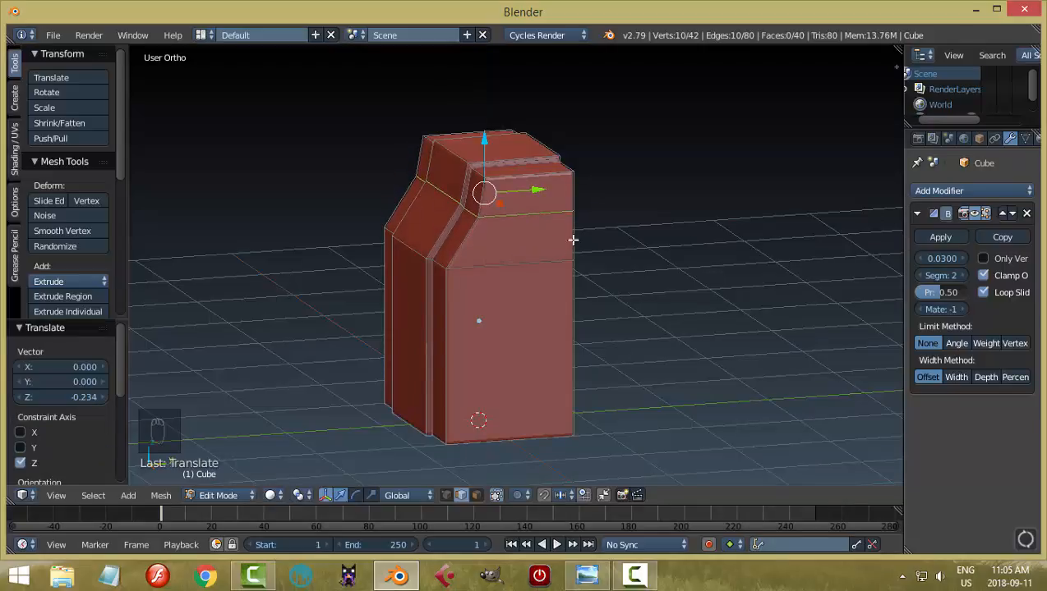
{"action": "middle_click_drag", "start_coordinate": [573, 239], "coordinate": [569, 213]}
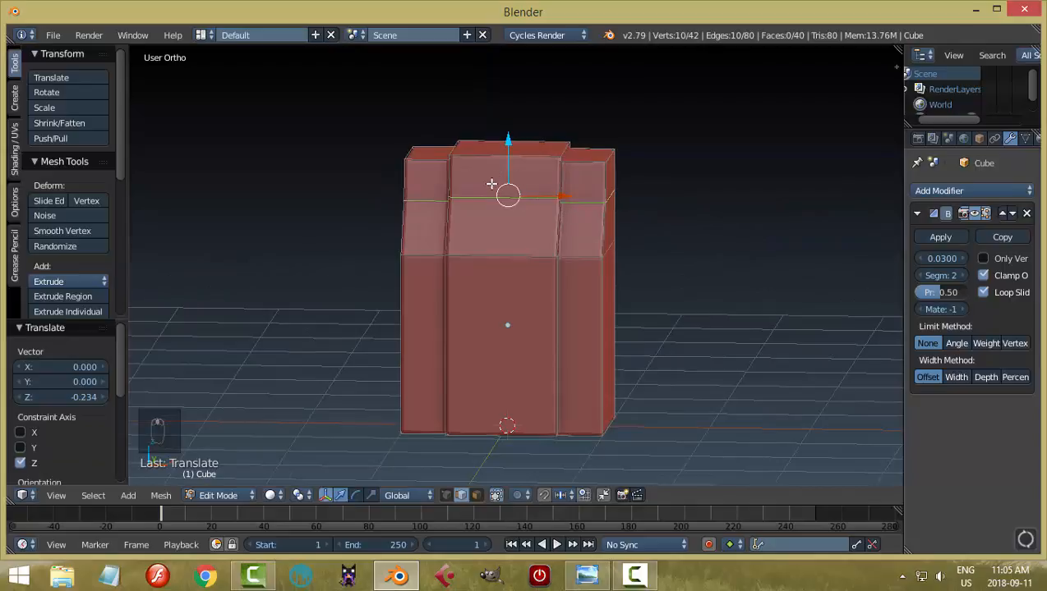
{"action": "middle_click_drag", "start_coordinate": [707, 225], "coordinate": [626, 237]}
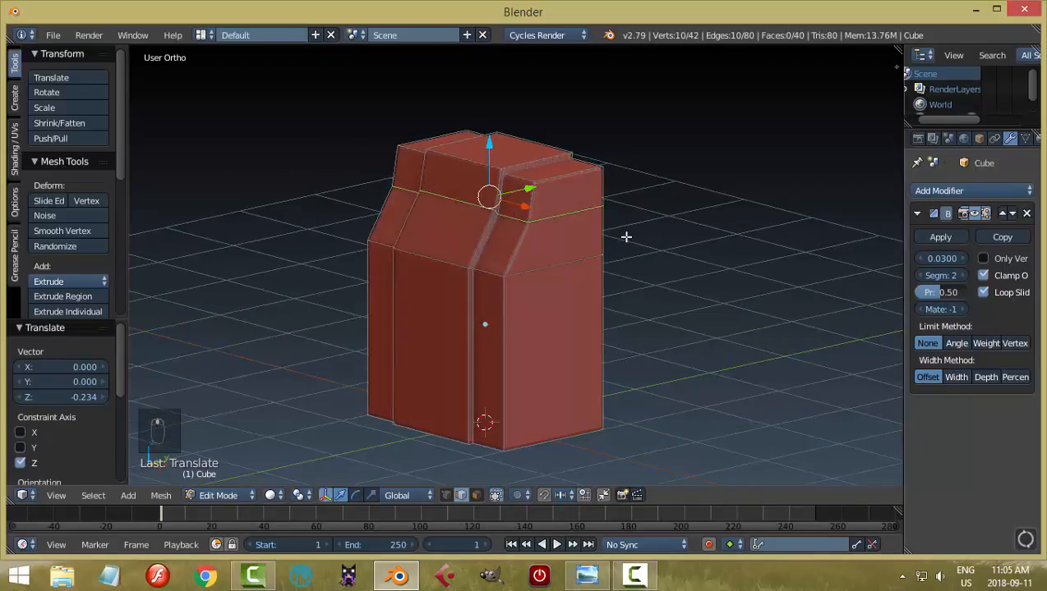
{"action": "key", "text": "ctrl+z"}
Step: Edge-slide the upper loop slightly down along the cabinet's sloped front by a factor of about 0.092
{"action": "middle_click_drag", "start_coordinate": [623, 236], "coordinate": [614, 238]}
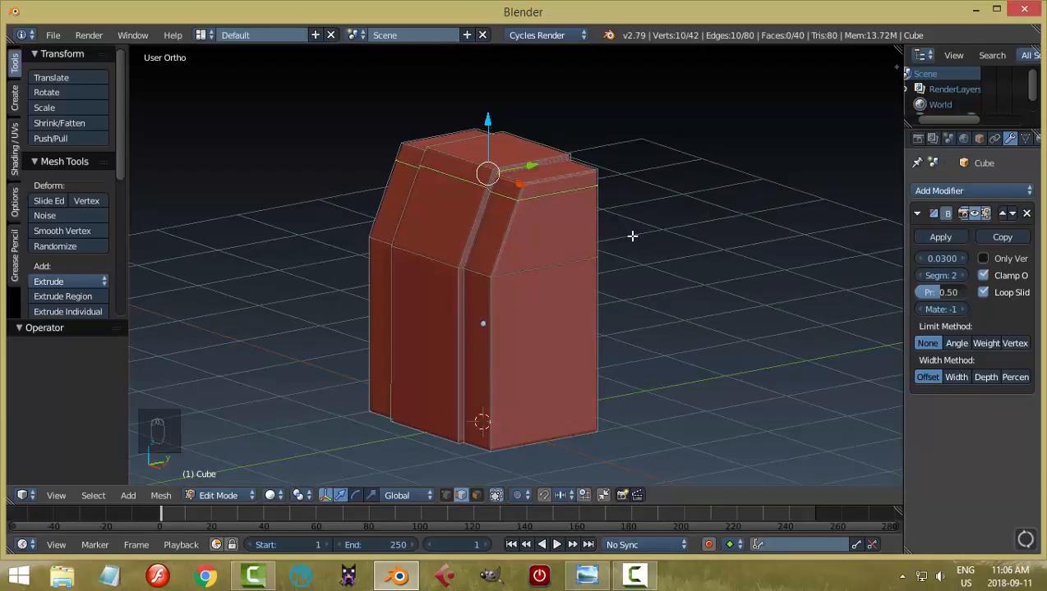
{"action": "middle_click_drag", "start_coordinate": [632, 236], "coordinate": [625, 235]}
{"action": "key", "text": "g"}
{"action": "key", "text": "g"}
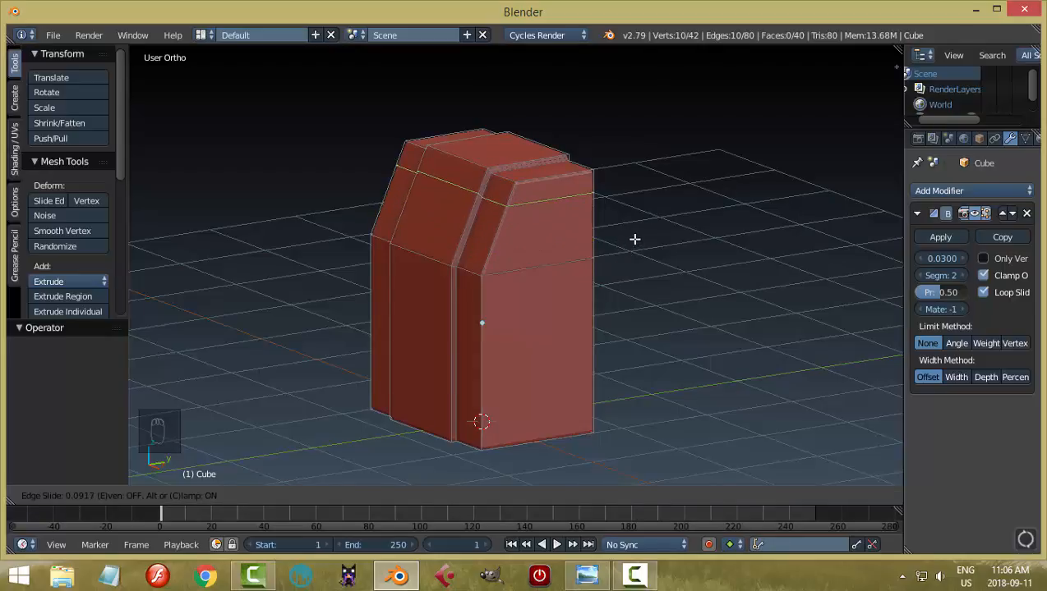
{"action": "left_click", "coordinate": [634, 239]}
{"action": "middle_click_drag", "start_coordinate": [636, 242], "coordinate": [645, 244]}
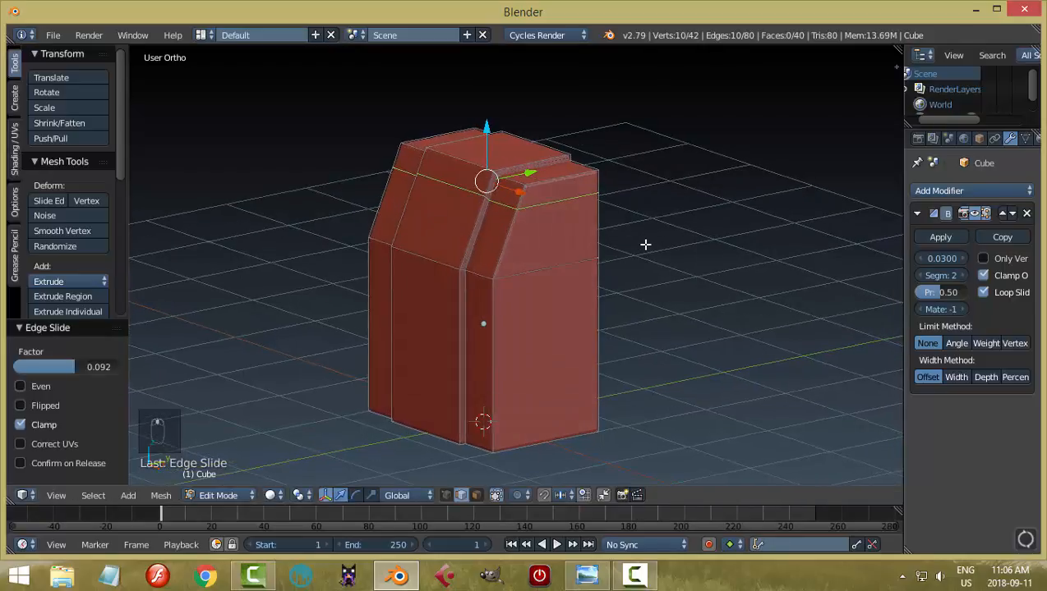
Step: Try raising the upper edge loop about 0.056 along Z, and undo the move
{"action": "middle_click_drag", "start_coordinate": [577, 198], "coordinate": [531, 171]}
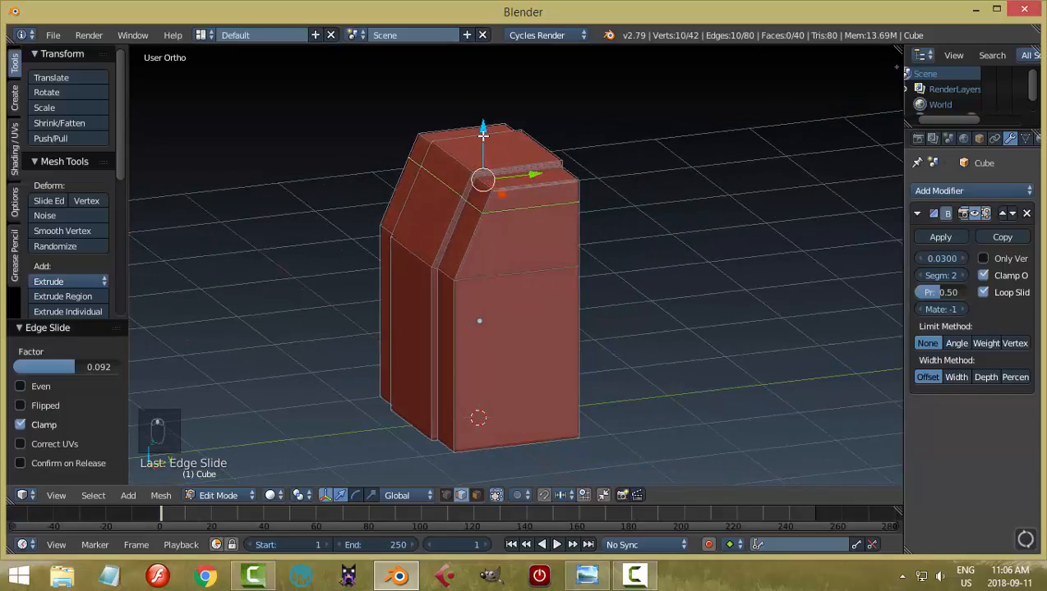
{"action": "left_click_drag", "start_coordinate": [483, 136], "coordinate": [488, 123]}
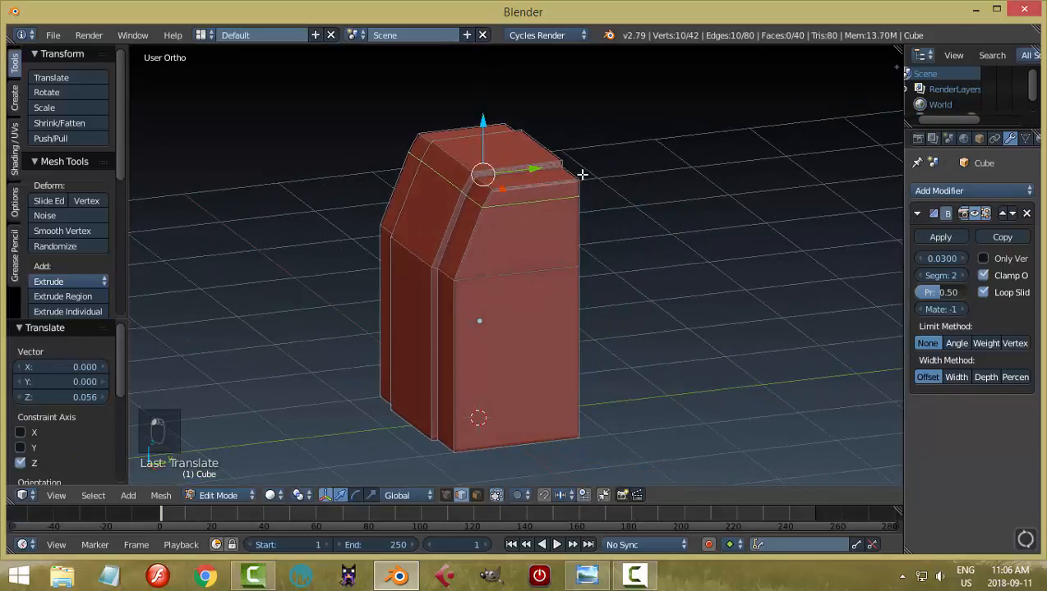
{"action": "key", "text": "ctrl+z"}
Step: Edge-slide the upper loop back toward the slope's upper edge by a factor of about -0.302
{"action": "key", "text": "g"}
{"action": "key", "text": "g"}
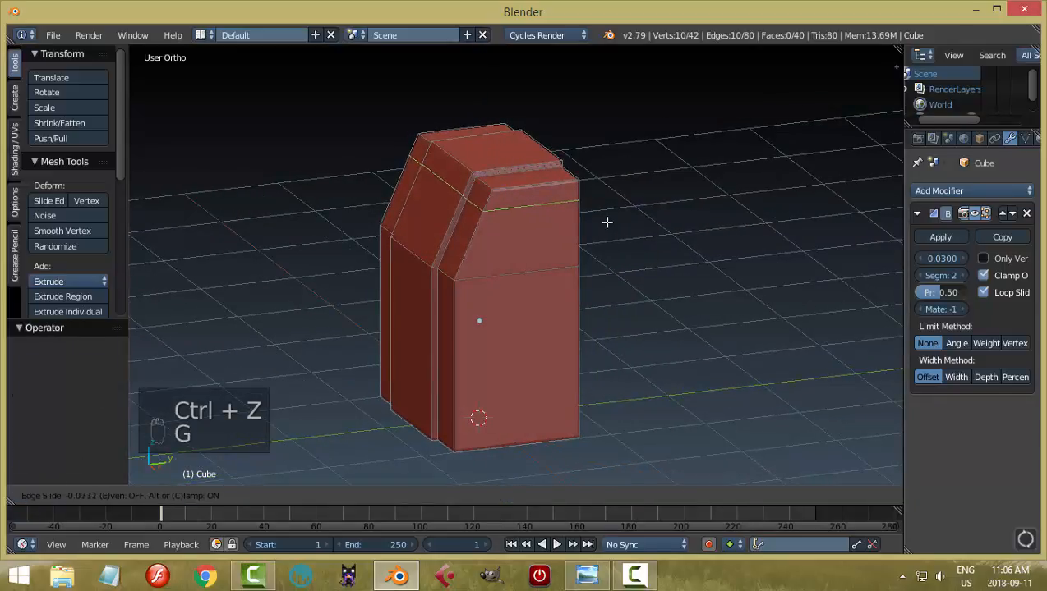
{"action": "left_click", "coordinate": [593, 224]}
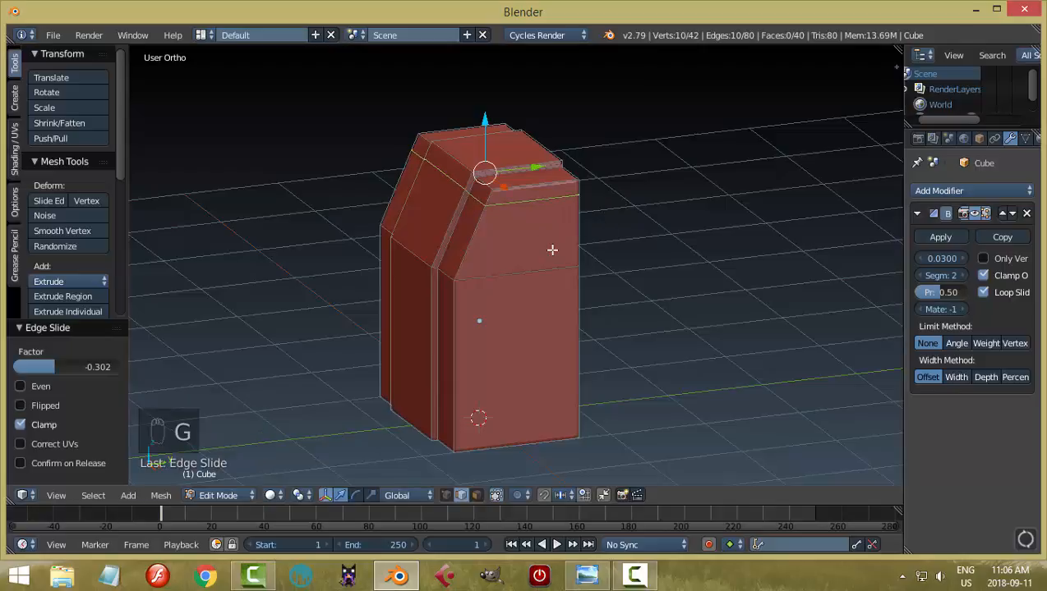
Step: Add one horizontal loop cut around the cabinet, centred between the upper loop and the slope's lower edge
{"action": "key", "text": "ctrl+r"}
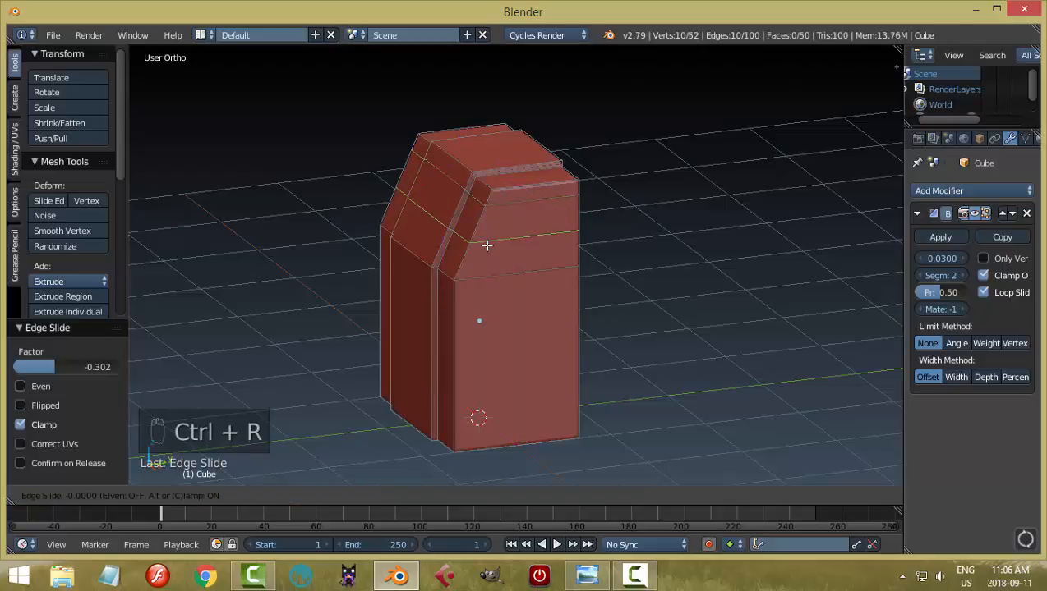
{"action": "left_click", "coordinate": [486, 245]}
{"action": "middle_click_drag", "start_coordinate": [542, 261], "coordinate": [667, 275]}
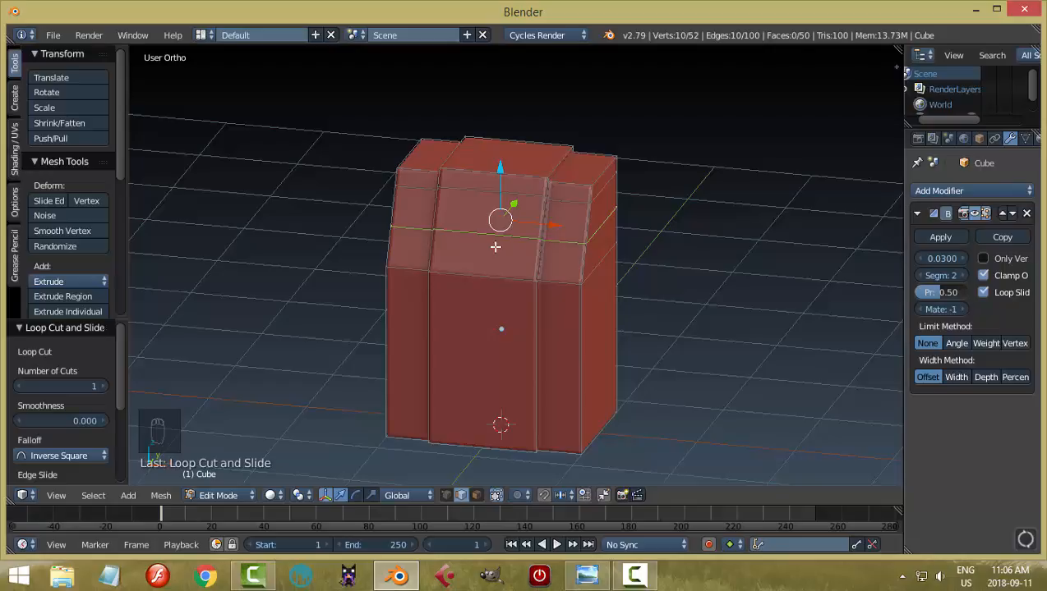
{"action": "middle_click_drag", "start_coordinate": [664, 237], "coordinate": [594, 253]}
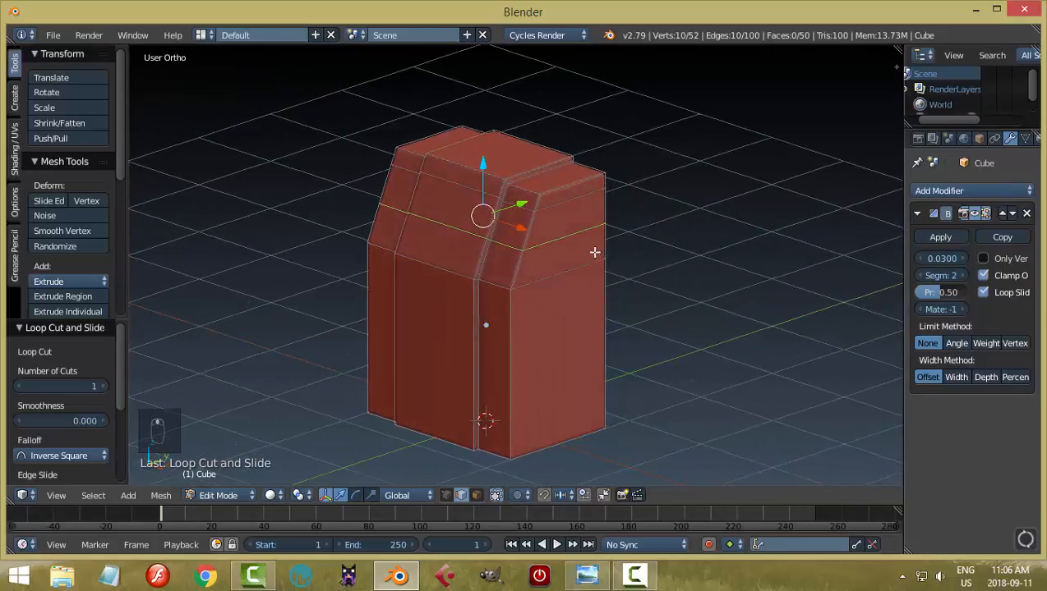
Step: Add another horizontal loop cut below the middle one and edge-slide it up close to it, factor about -0.794
{"action": "key", "text": "ctrl+r"}
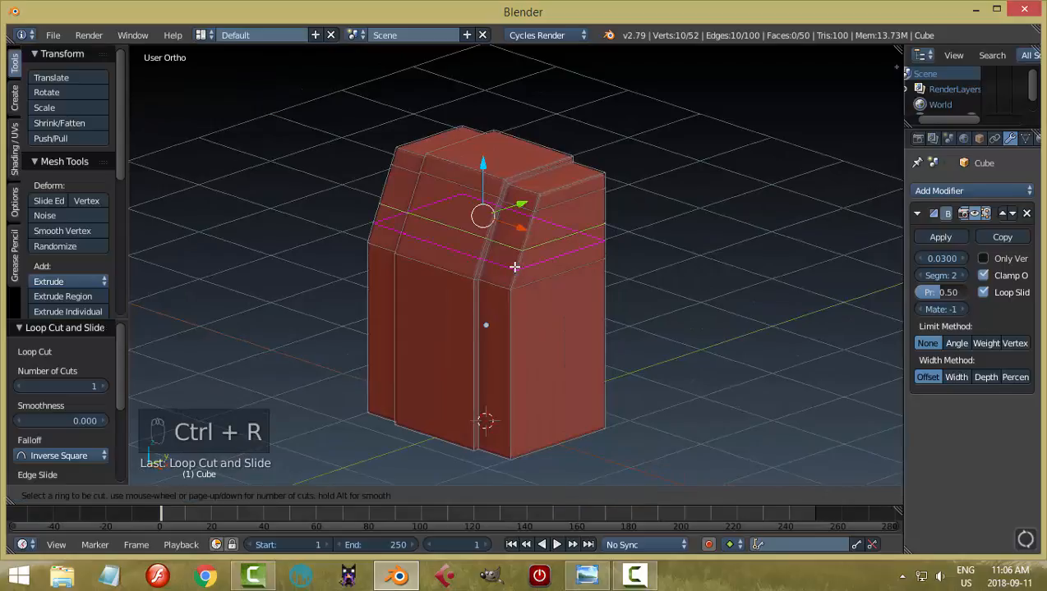
{"action": "left_click", "coordinate": [514, 267]}
{"action": "right_click", "coordinate": [514, 267]}
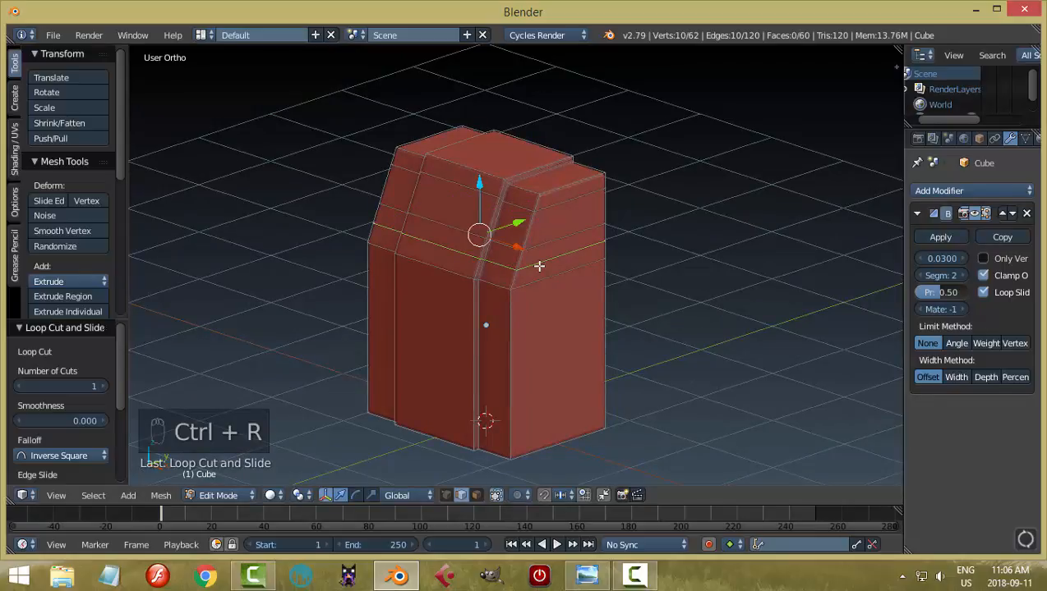
{"action": "key", "text": "g"}
{"action": "key", "text": "g"}
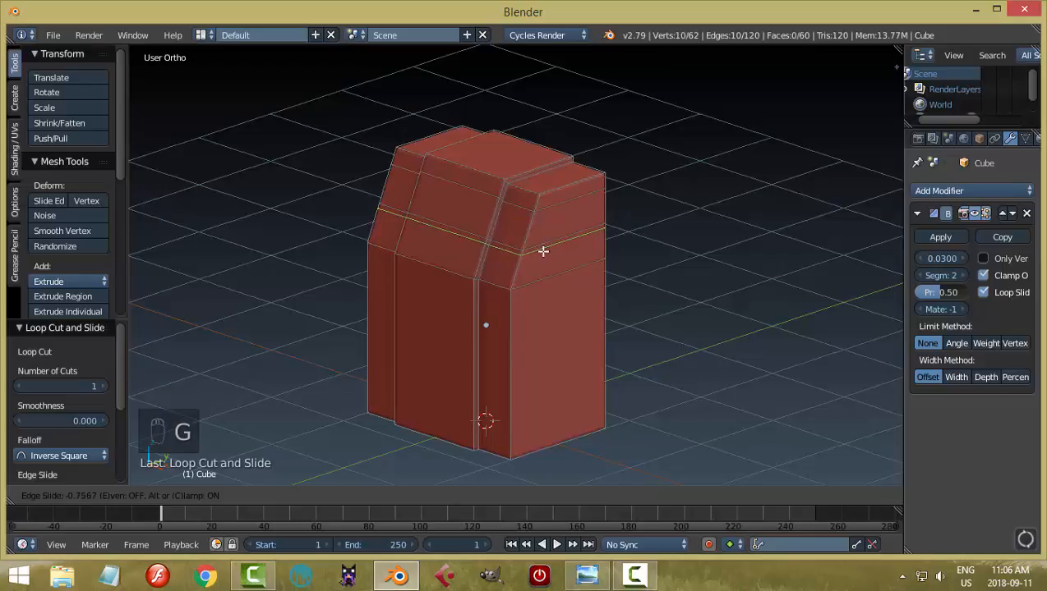
{"action": "left_click", "coordinate": [542, 251]}
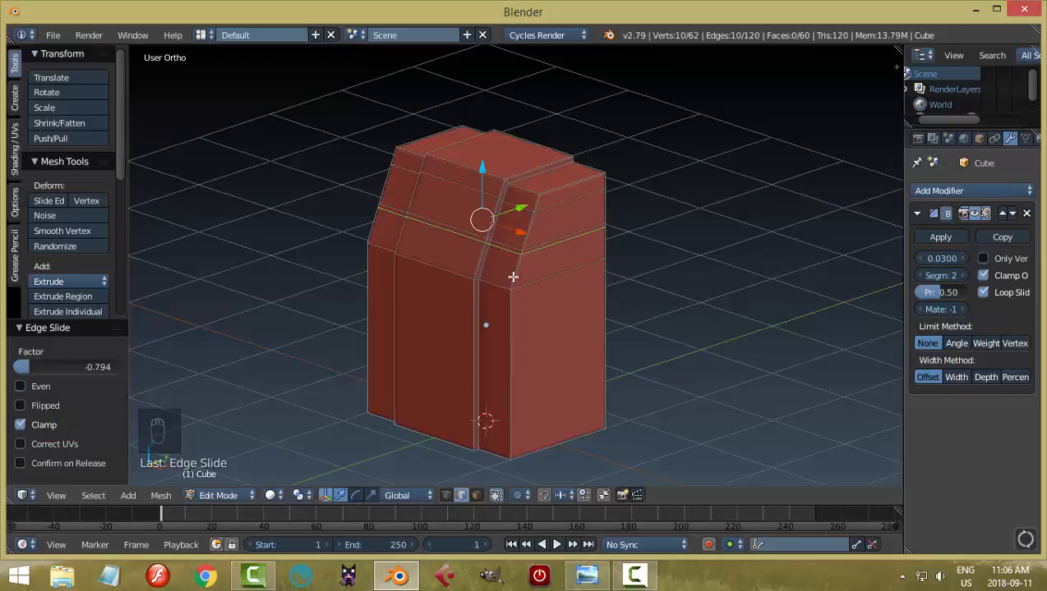
Step: Add a horizontal loop cut low on the sloped front and edge-slide it toward the slope's lower edge, factor about 0.581
{"action": "key", "text": "ctrl+r"}
{"action": "left_click", "coordinate": [513, 277]}
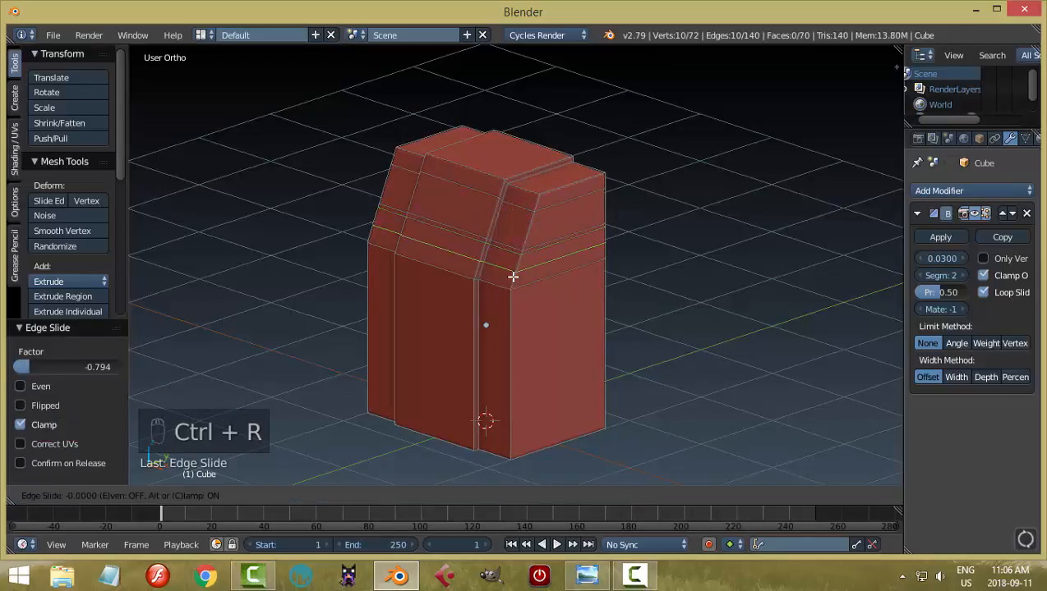
{"action": "left_click", "coordinate": [512, 277]}
{"action": "key", "text": "g"}
{"action": "key", "text": "g"}
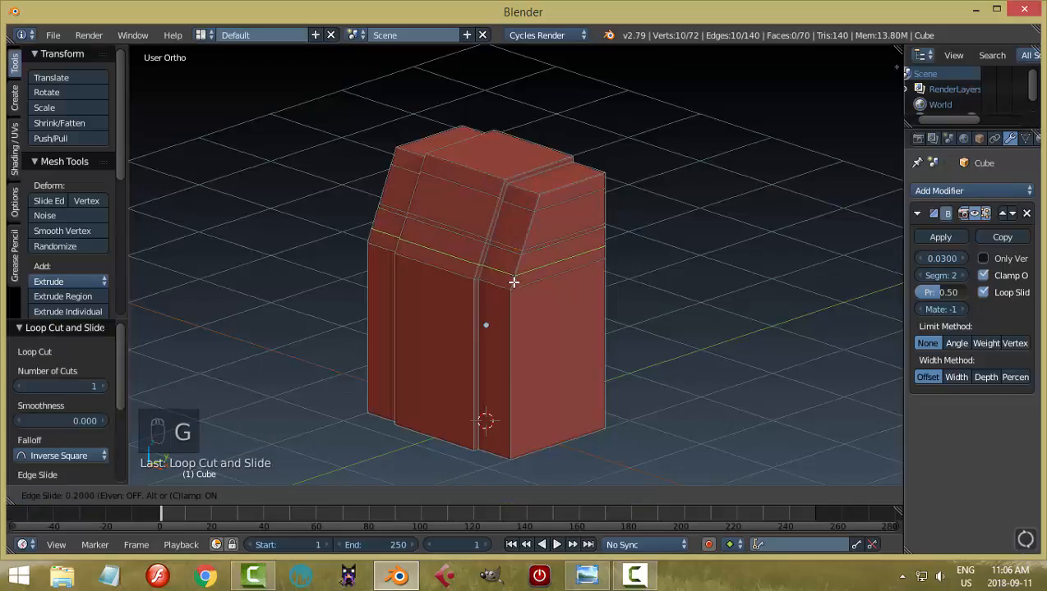
{"action": "left_click", "coordinate": [513, 281]}
{"action": "middle_click_drag", "start_coordinate": [512, 281], "coordinate": [468, 291]}
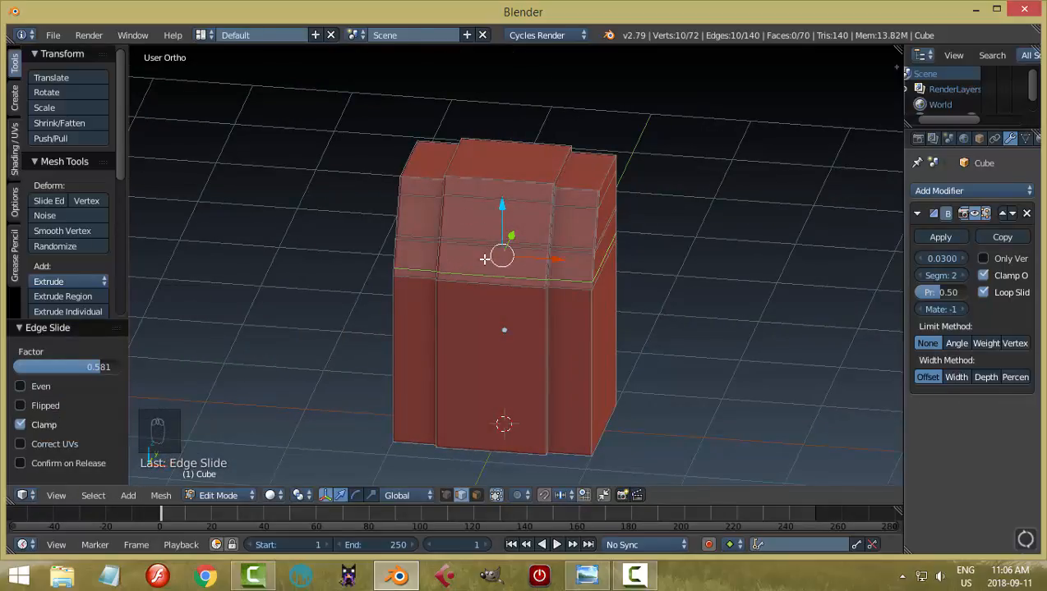
Step: Add two vertical loop cuts through the raised middle strip and spread them along X by about 2.461 toward its sides
{"action": "key", "text": "a"}
{"action": "middle_click_drag", "start_coordinate": [495, 262], "coordinate": [478, 211]}
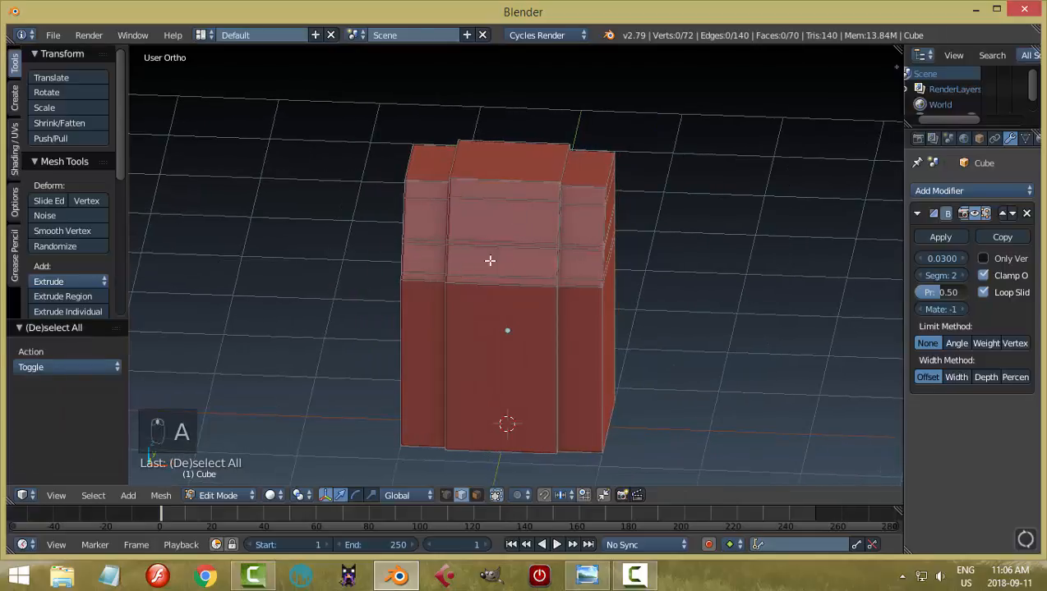
{"action": "key", "text": "ctrl+r"}
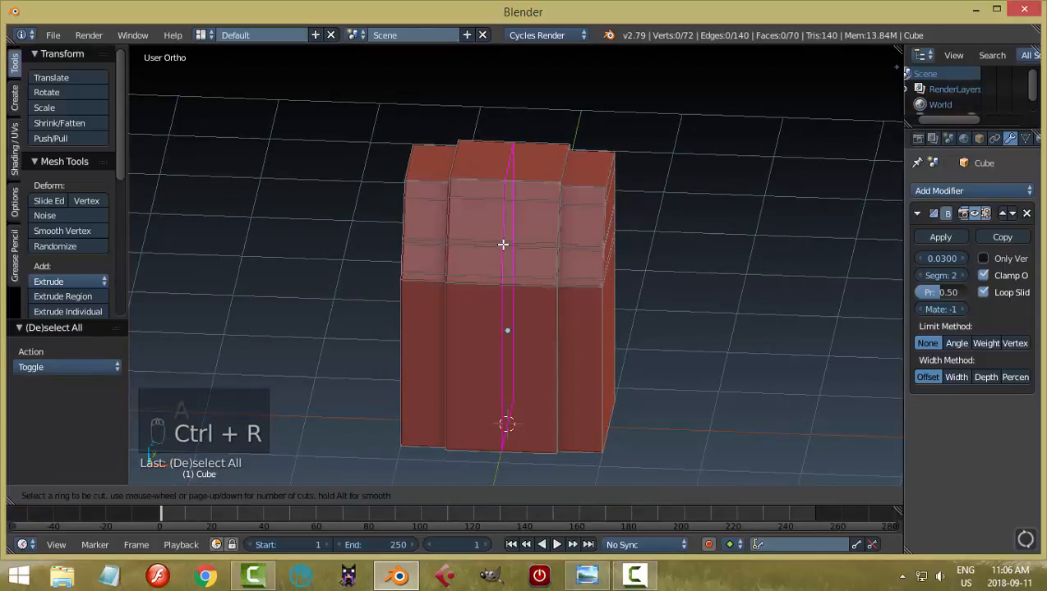
{"action": "scroll", "coordinate": [503, 244], "scroll_direction": "up", "scroll_amount": 1}
{"action": "left_click", "coordinate": [503, 244]}
{"action": "right_click", "coordinate": [503, 244]}
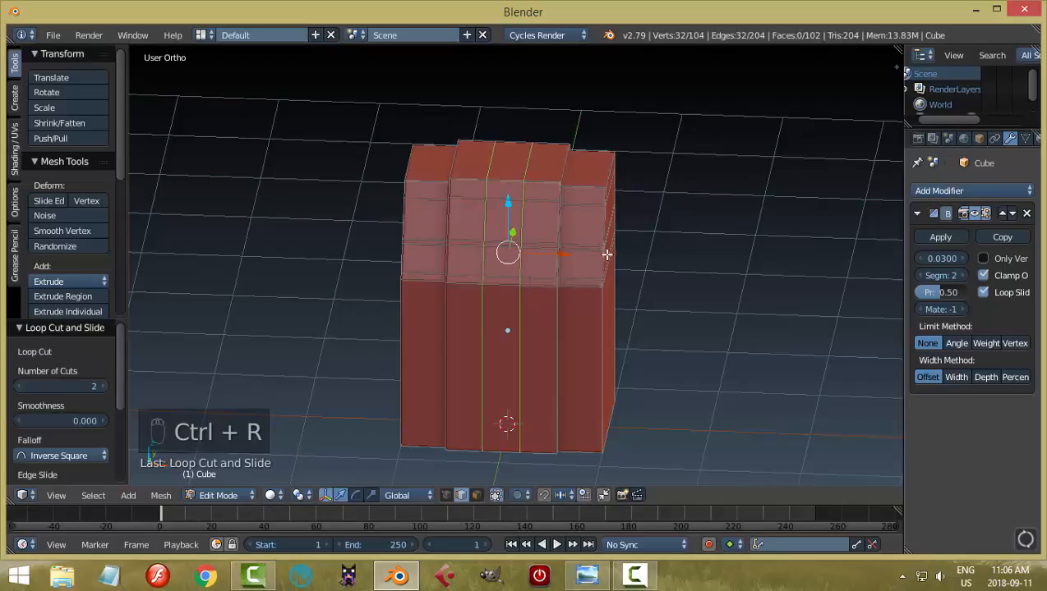
{"action": "key", "text": "s"}
{"action": "key", "text": "x"}
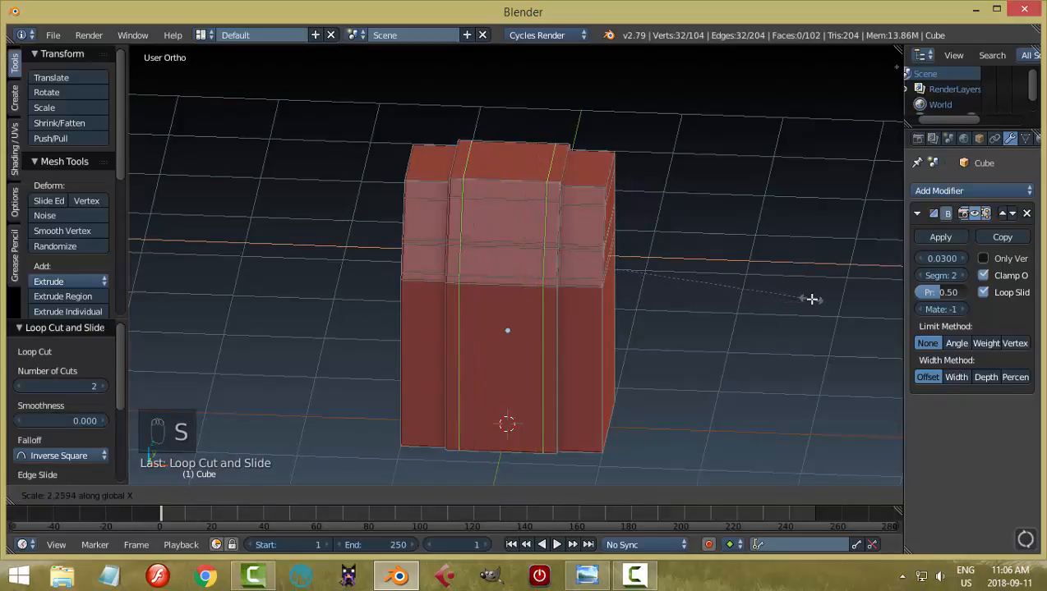
{"action": "left_click", "coordinate": [838, 299]}
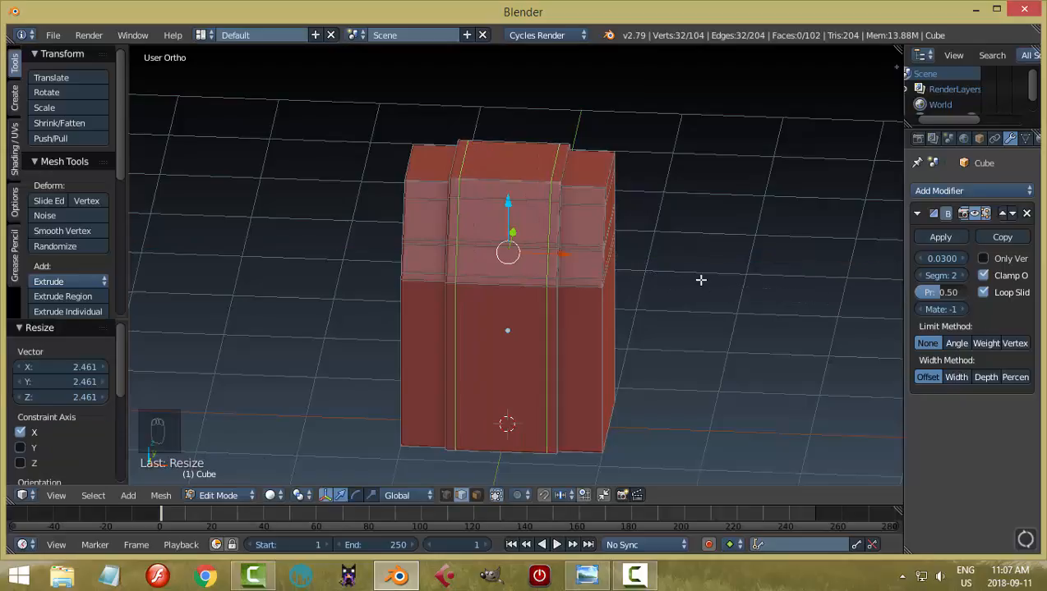
Step: In face select mode, select the large and small central faces on the sloped front and extrude them inward about 0.072
{"action": "middle_click_drag", "start_coordinate": [701, 280], "coordinate": [780, 290]}
{"action": "scroll", "coordinate": [640, 285], "scroll_direction": "up", "scroll_amount": 4}
{"action": "key", "text": "a"}
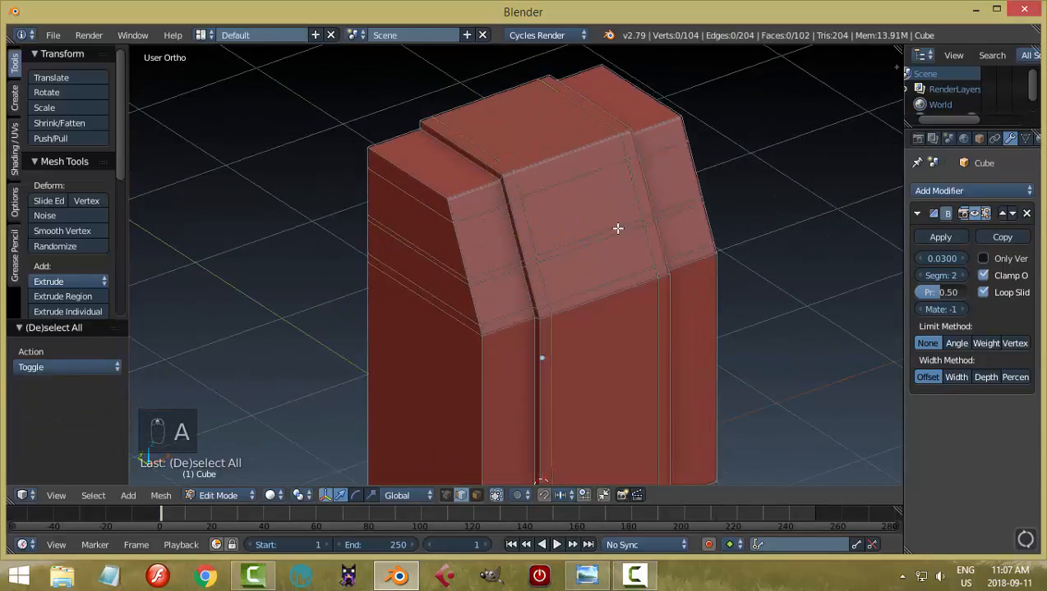
{"action": "key", "text": "ctrl+Tab"}
{"action": "left_click", "coordinate": [605, 228]}
{"action": "right_click", "coordinate": [593, 212]}
{"action": "middle_click_drag", "start_coordinate": [686, 231], "coordinate": [661, 235]}
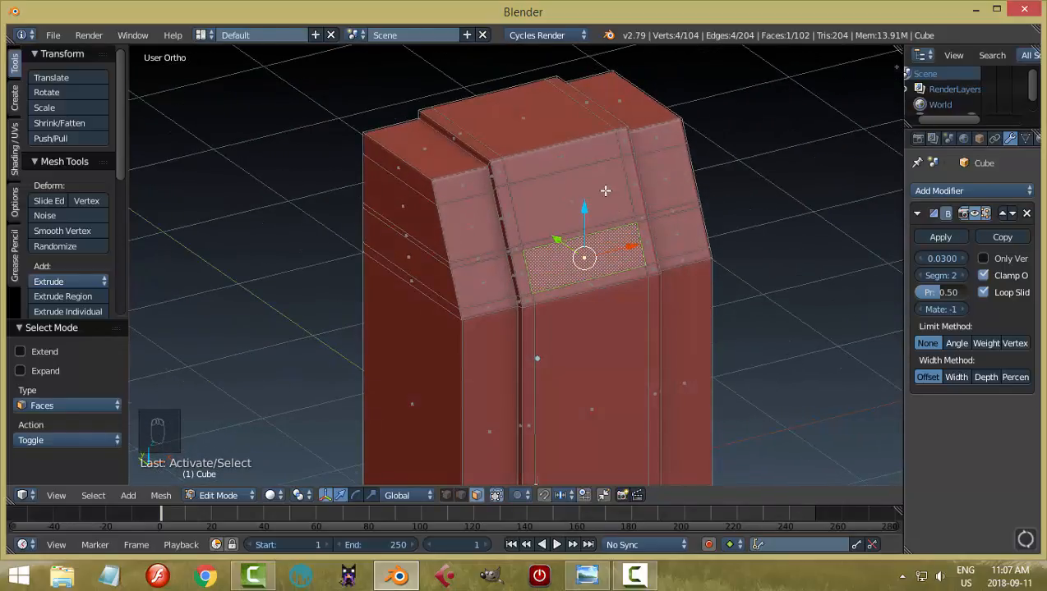
{"action": "middle_click_drag", "start_coordinate": [605, 213], "coordinate": [748, 188]}
{"action": "right_click", "coordinate": [619, 175], "text": "shift"}
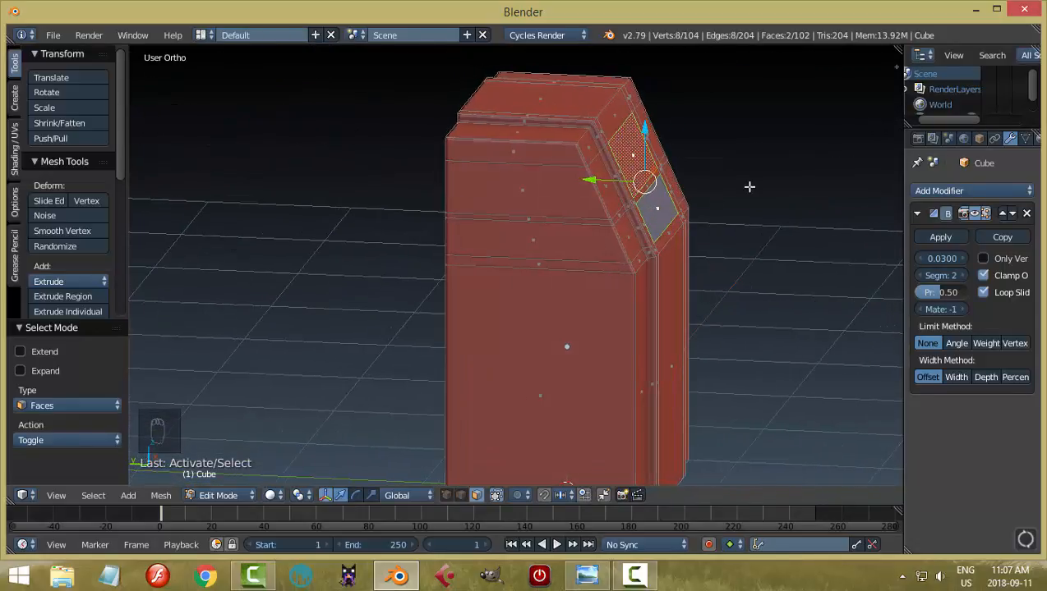
{"action": "key", "text": "e"}
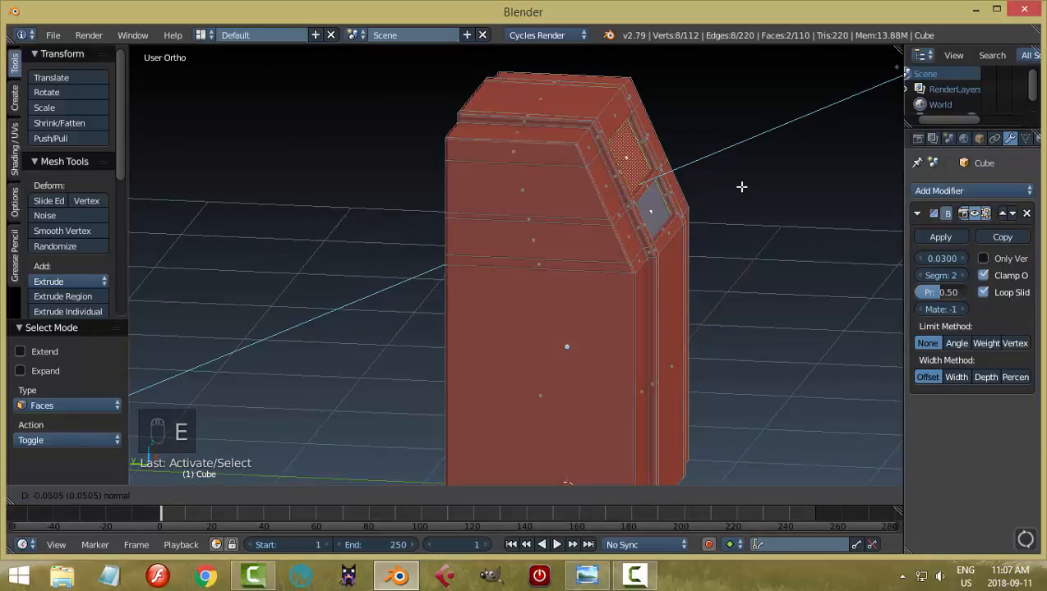
{"action": "left_click", "coordinate": [739, 190]}
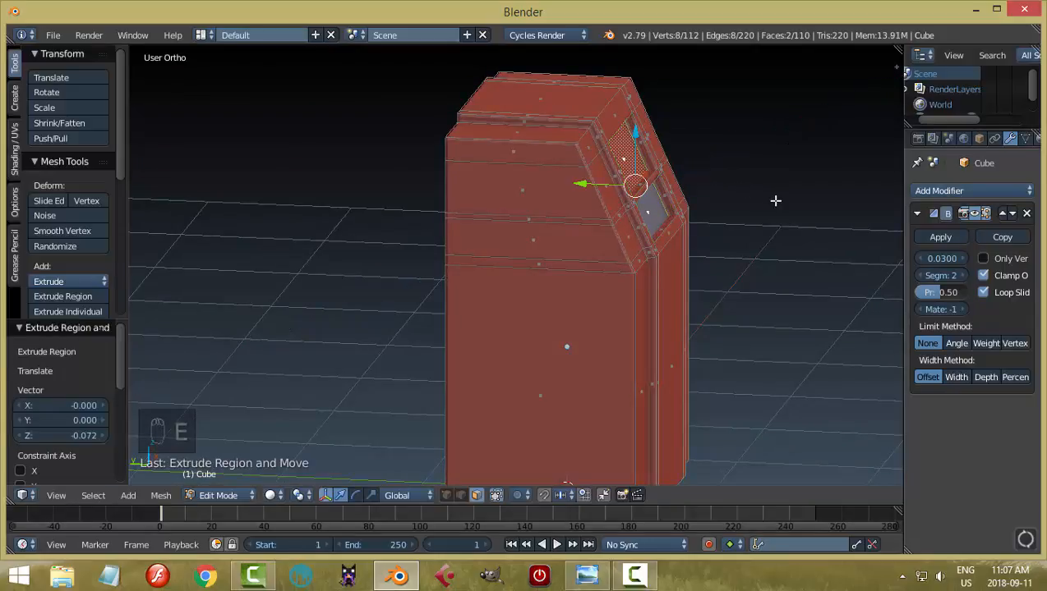
Step: Inspect the two recessed panels in Object Mode, return to Edit Mode, and clear the selection
{"action": "middle_click_drag", "start_coordinate": [775, 201], "coordinate": [565, 249]}
{"action": "key", "text": "Tab"}
{"action": "left_click", "coordinate": [544, 214]}
{"action": "scroll", "coordinate": [549, 264], "scroll_direction": "down", "scroll_amount": 3}
{"action": "key", "text": "Tab"}
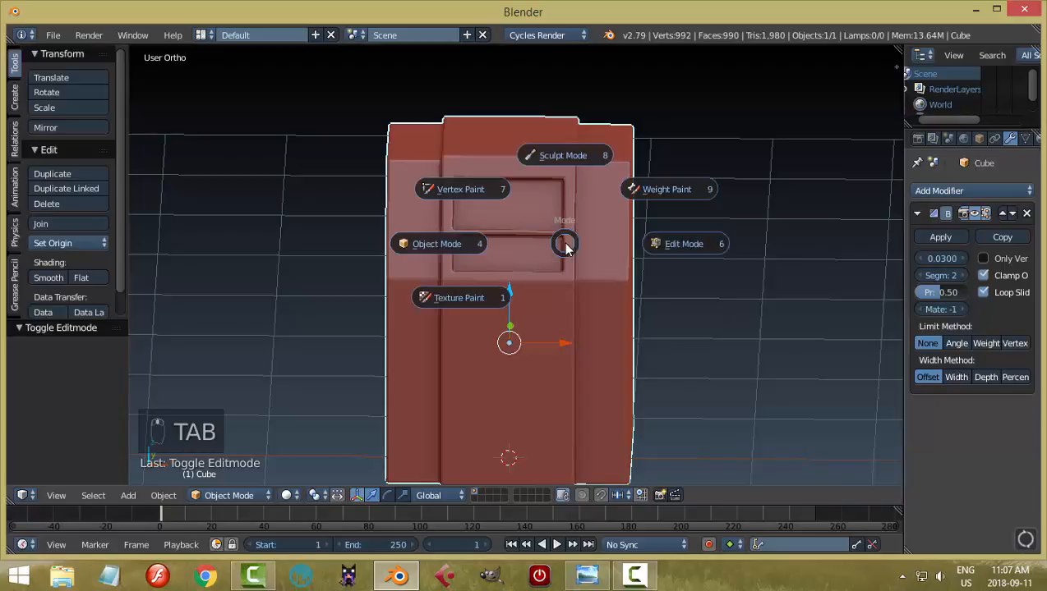
{"action": "left_click", "coordinate": [571, 240]}
{"action": "key", "text": "a"}
{"action": "key", "text": "a"}
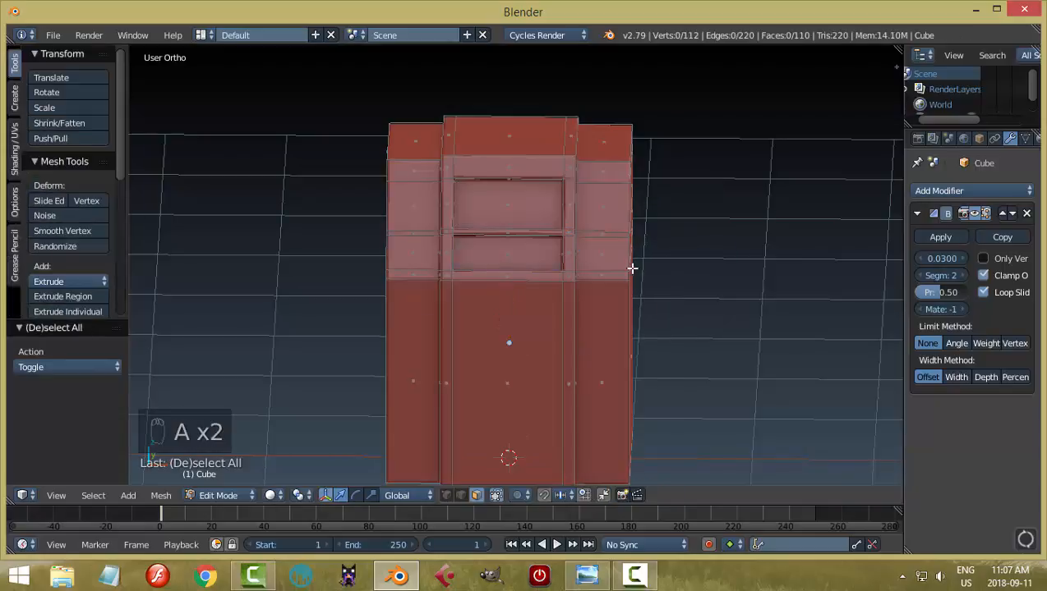
Step: Select the two recessed faces on the sloped front and scale them along X to about 0.937
{"action": "middle_click_drag", "start_coordinate": [631, 266], "coordinate": [649, 253]}
{"action": "right_click", "coordinate": [571, 202]}
{"action": "right_click", "coordinate": [594, 247], "text": "shift"}
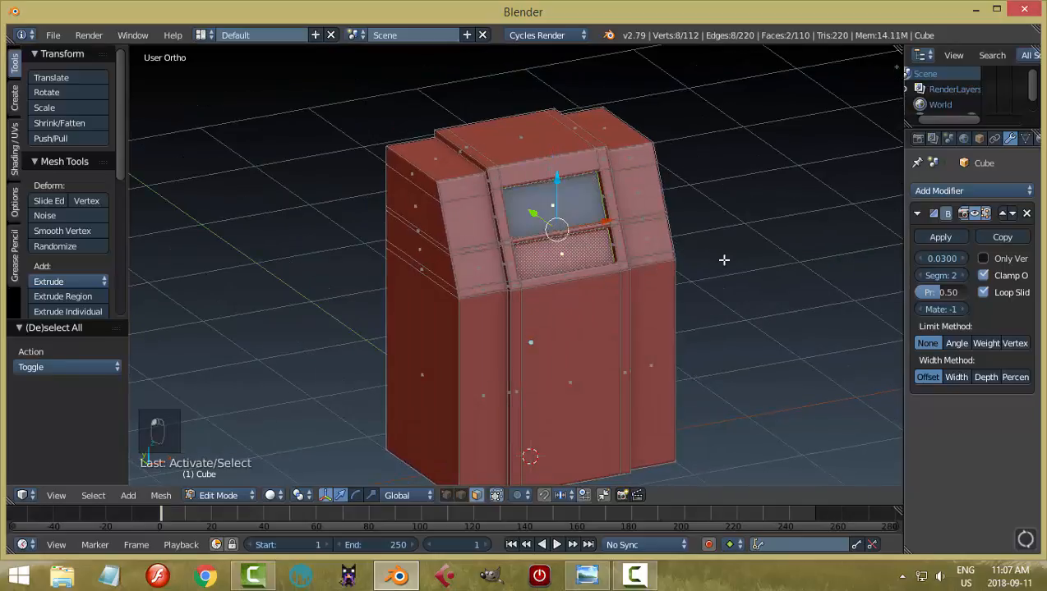
{"action": "middle_click_drag", "start_coordinate": [725, 257], "coordinate": [636, 259]}
{"action": "scroll", "coordinate": [666, 263], "scroll_direction": "up", "scroll_amount": 2}
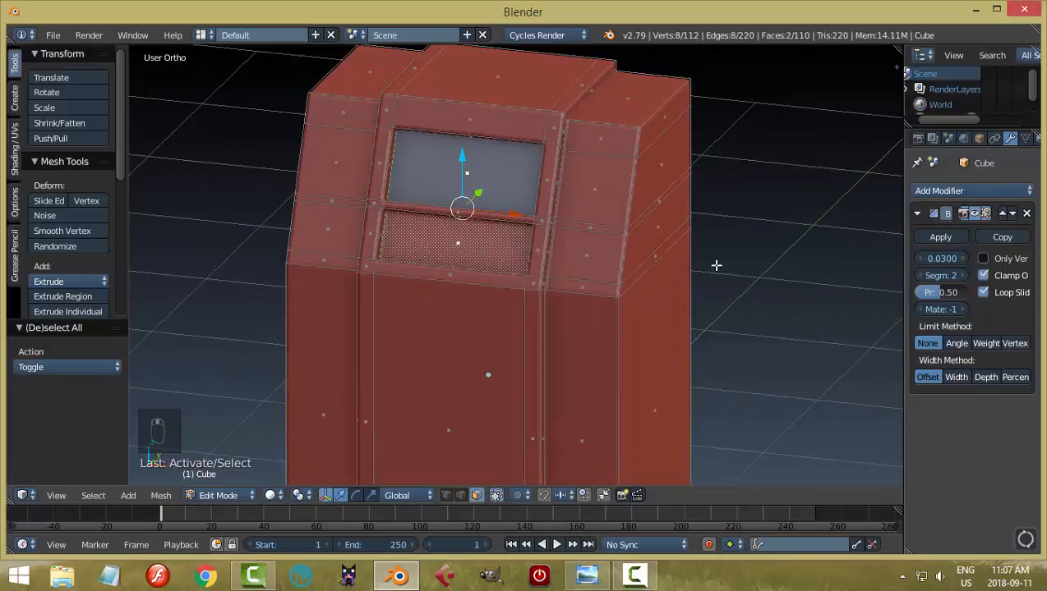
{"action": "key", "text": "s"}
{"action": "key", "text": "x"}
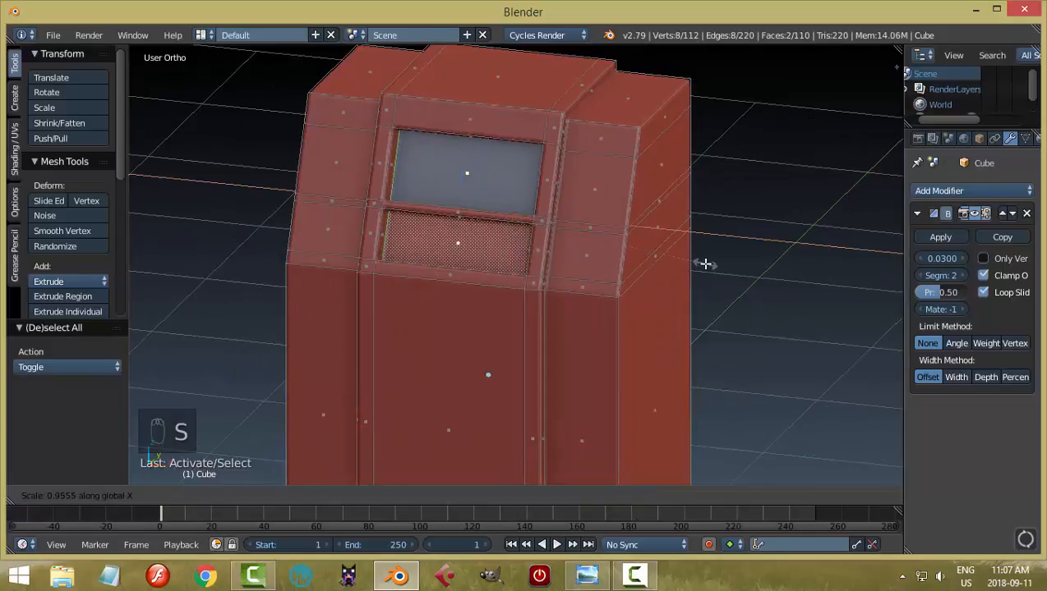
{"action": "left_click", "coordinate": [699, 262]}
Step: Narrow the two recessed faces slightly further along global X so their side walls slant more
{"action": "middle_click_drag", "start_coordinate": [698, 262], "coordinate": [366, 118]}
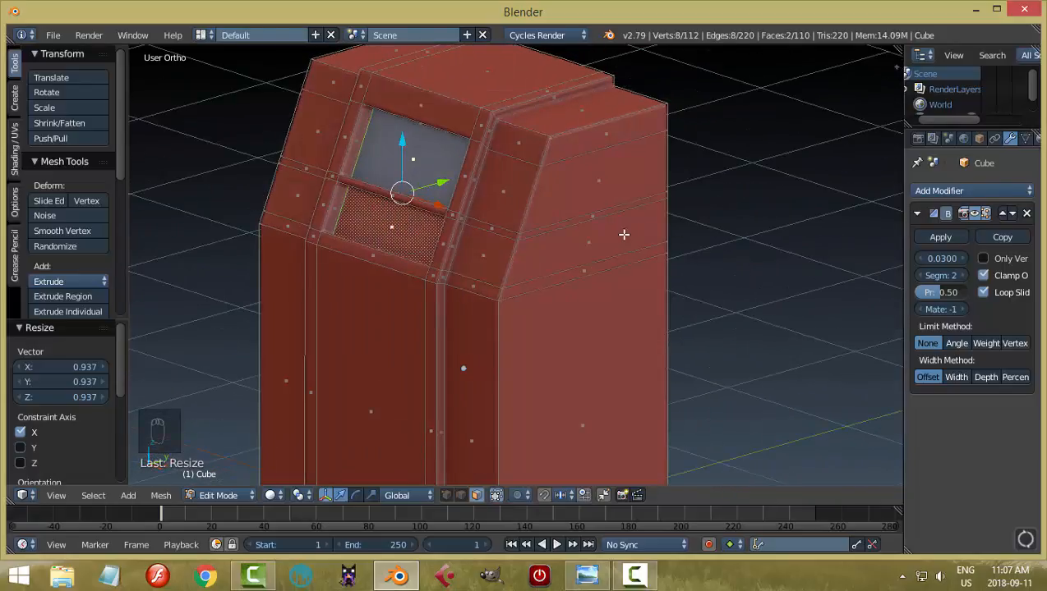
{"action": "key", "text": "s"}
{"action": "key", "text": "x"}
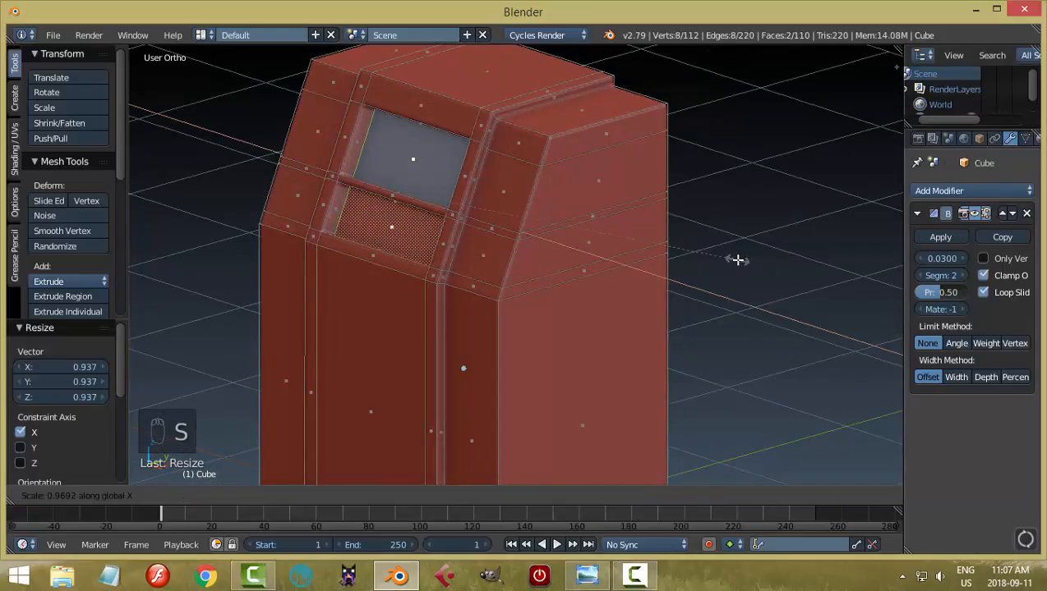
{"action": "left_click", "coordinate": [731, 260]}
Step: Examine the narrowed recesses in Object Mode from several angles and return to Edit Mode
{"action": "key", "text": "Tab"}
{"action": "left_click", "coordinate": [534, 281]}
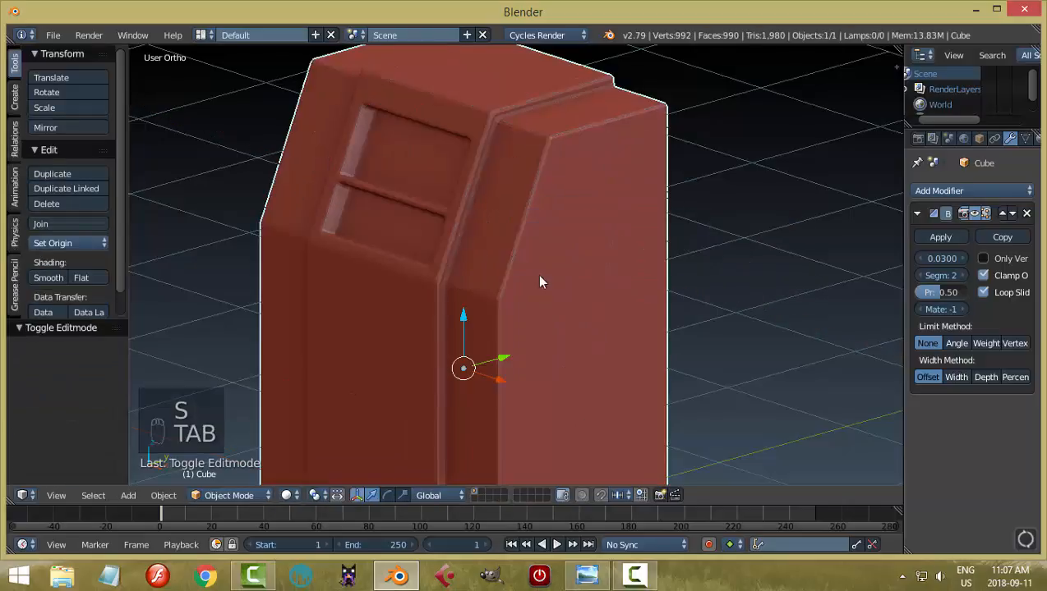
{"action": "middle_click_drag", "start_coordinate": [539, 282], "coordinate": [708, 245]}
{"action": "middle_click_drag", "start_coordinate": [701, 195], "coordinate": [642, 227]}
{"action": "middle_click_drag", "start_coordinate": [576, 222], "coordinate": [551, 213]}
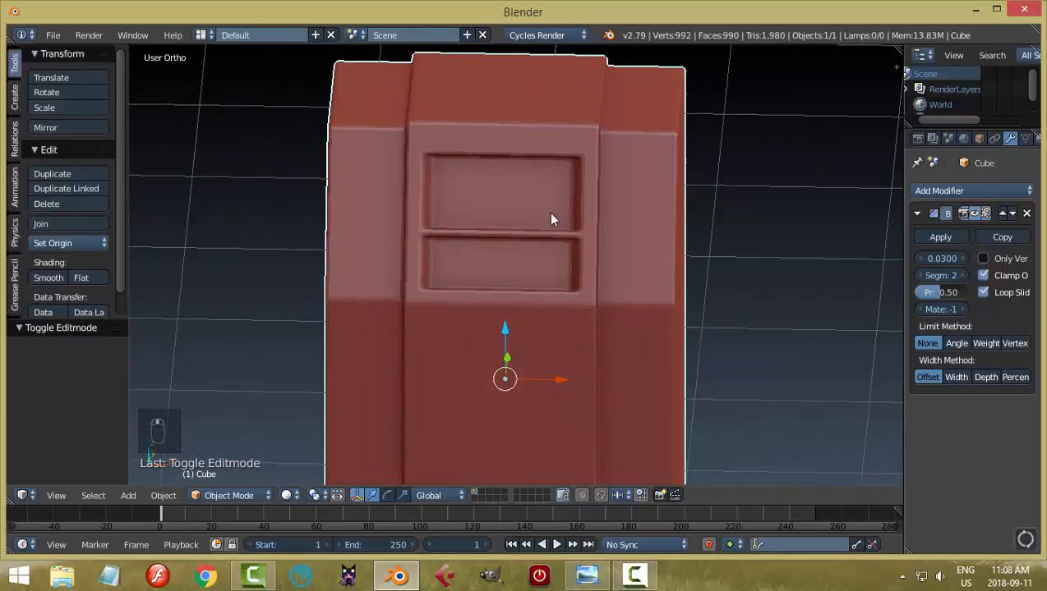
{"action": "key", "text": "Tab"}
{"action": "left_click", "coordinate": [668, 213]}
{"action": "middle_click_drag", "start_coordinate": [668, 216], "coordinate": [575, 263]}
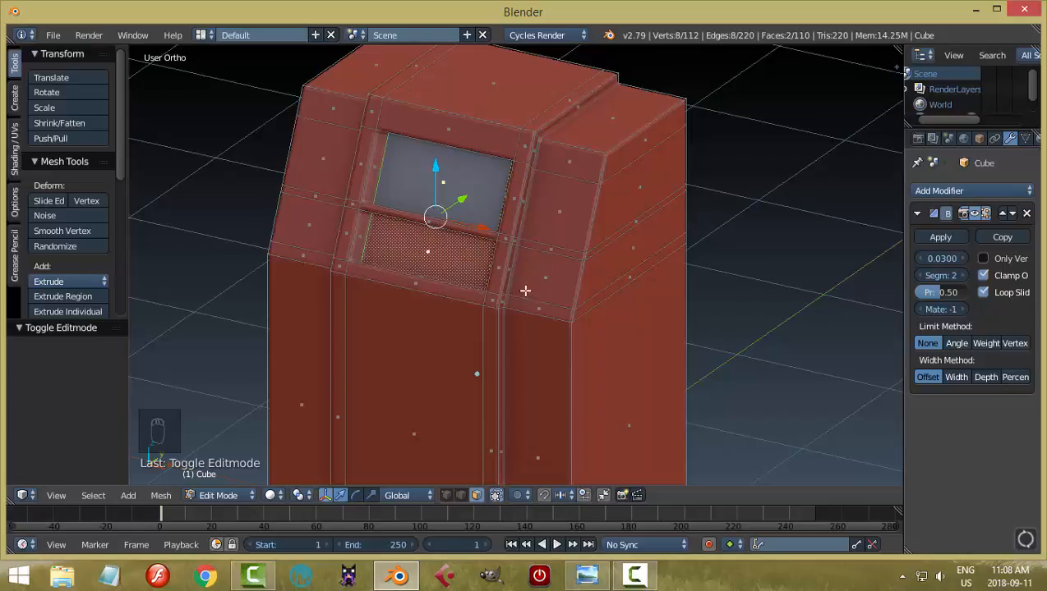
{"action": "middle_click_drag", "start_coordinate": [525, 291], "coordinate": [457, 223]}
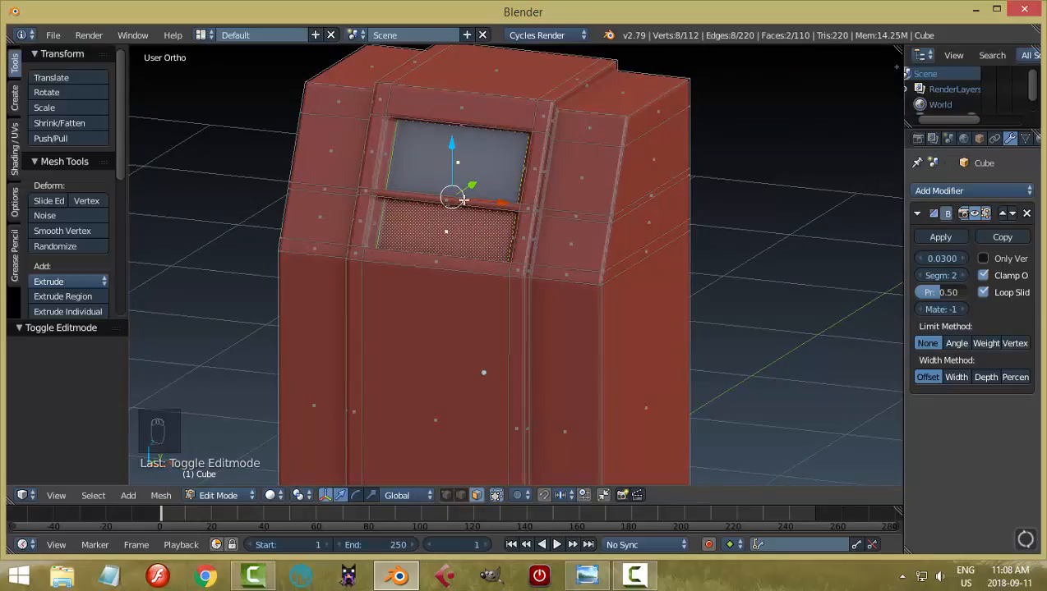
{"action": "middle_click_drag", "start_coordinate": [566, 253], "coordinate": [588, 245]}
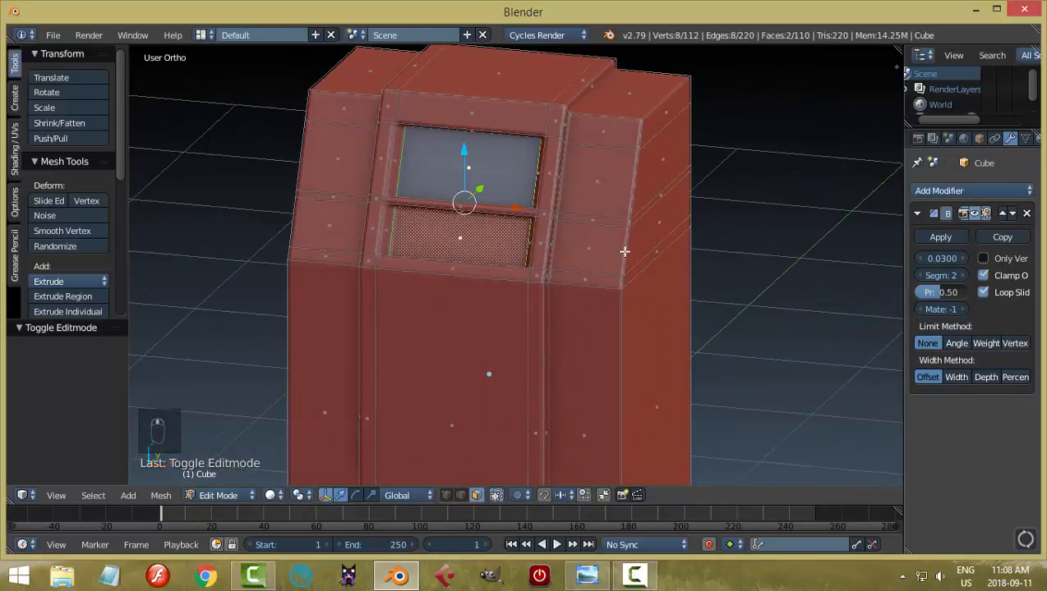
{"action": "key", "text": "s"}
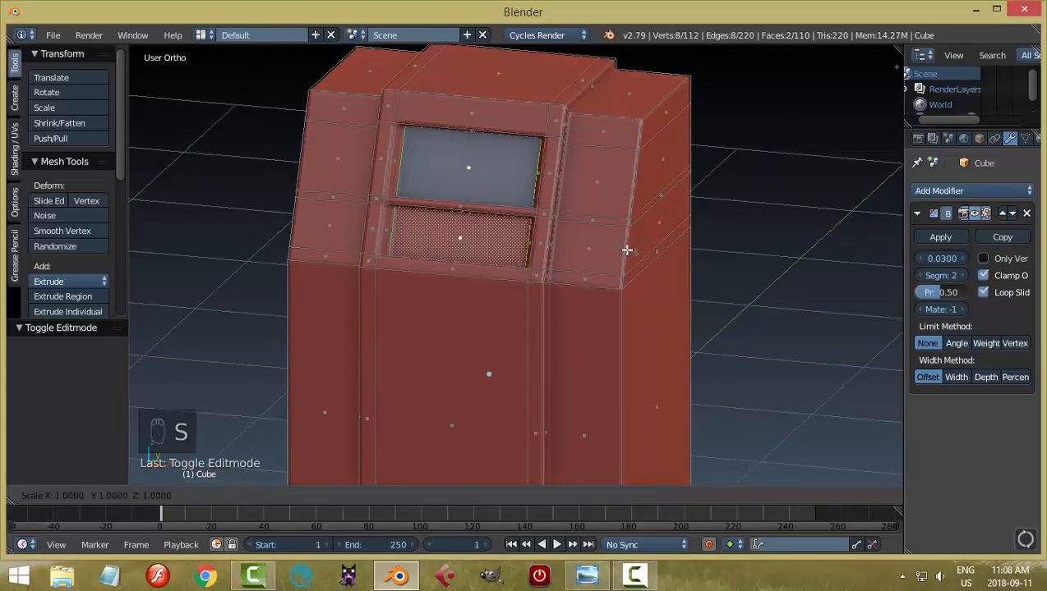
{"action": "key", "text": "z"}
{"action": "right_click", "coordinate": [594, 236]}
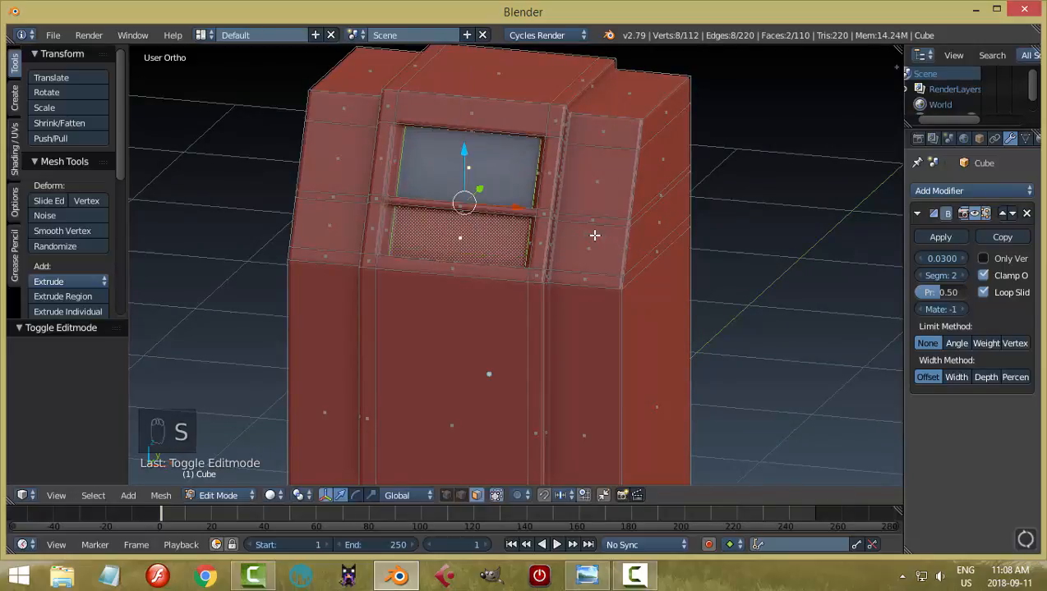
Step: Set the pivot point to Individual Origins for scaling the two recessed faces separately
{"action": "middle_click_drag", "start_coordinate": [588, 242], "coordinate": [440, 384]}
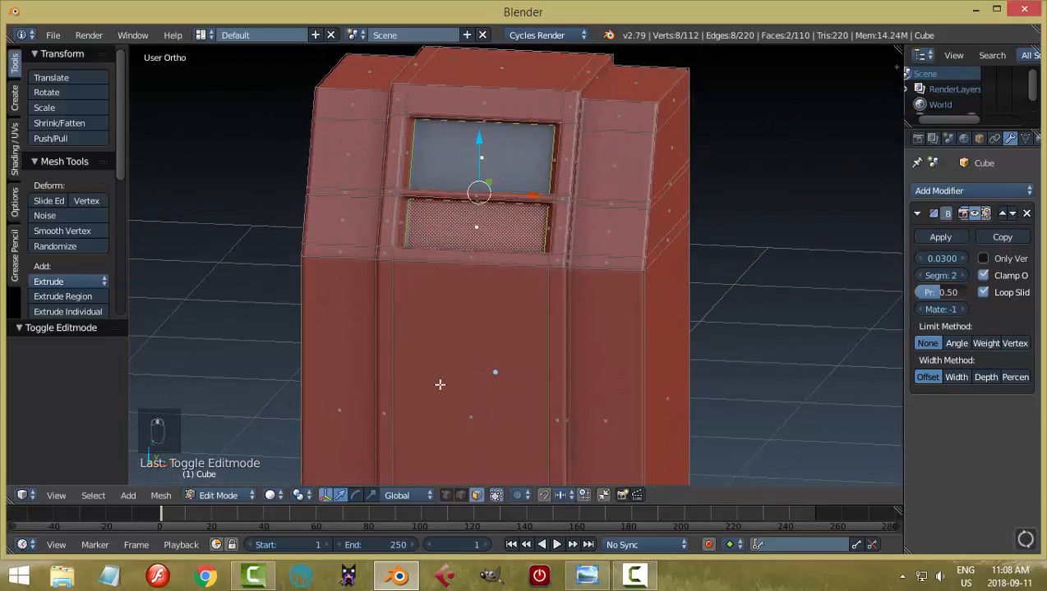
{"action": "left_click", "coordinate": [300, 496]}
{"action": "left_click", "coordinate": [325, 442]}
Step: Try to scale each recessed face along global Z to about 0.527, and undo that scaling
{"action": "middle_click_drag", "start_coordinate": [587, 295], "coordinate": [536, 307]}
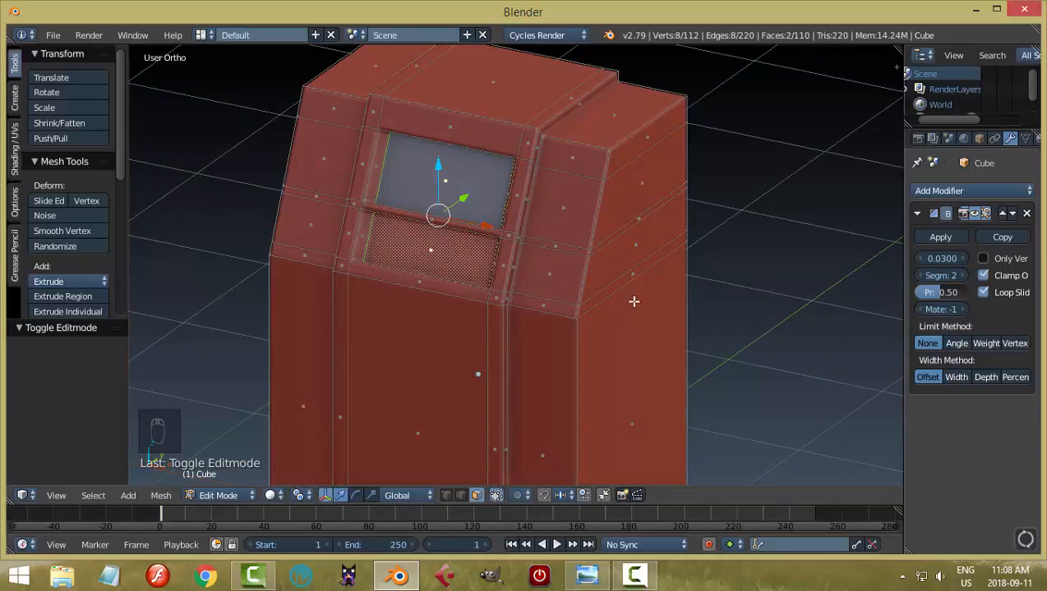
{"action": "key", "text": "s"}
{"action": "key", "text": "z"}
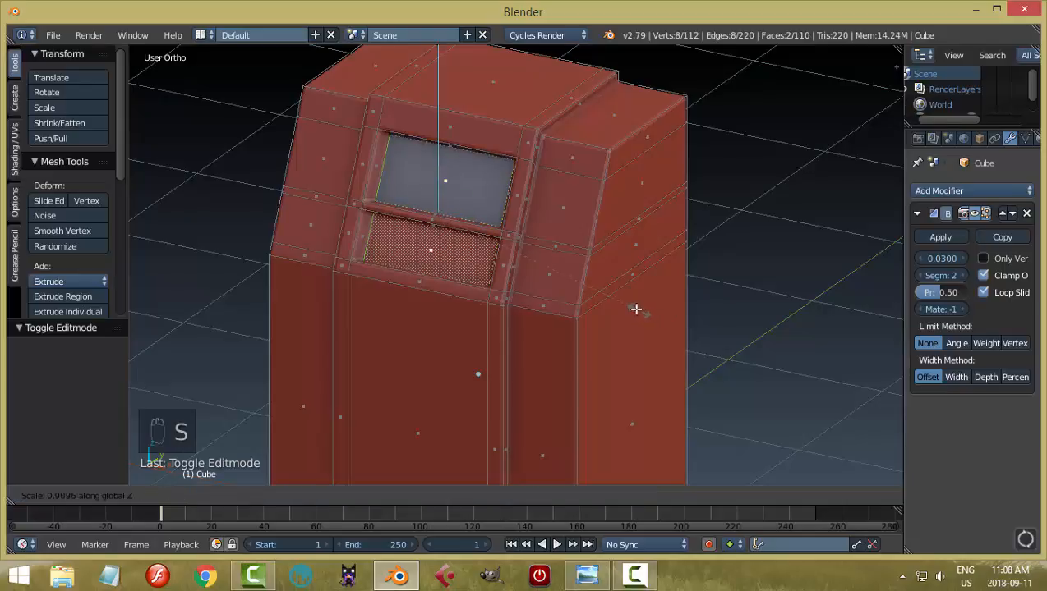
{"action": "left_click", "coordinate": [553, 275]}
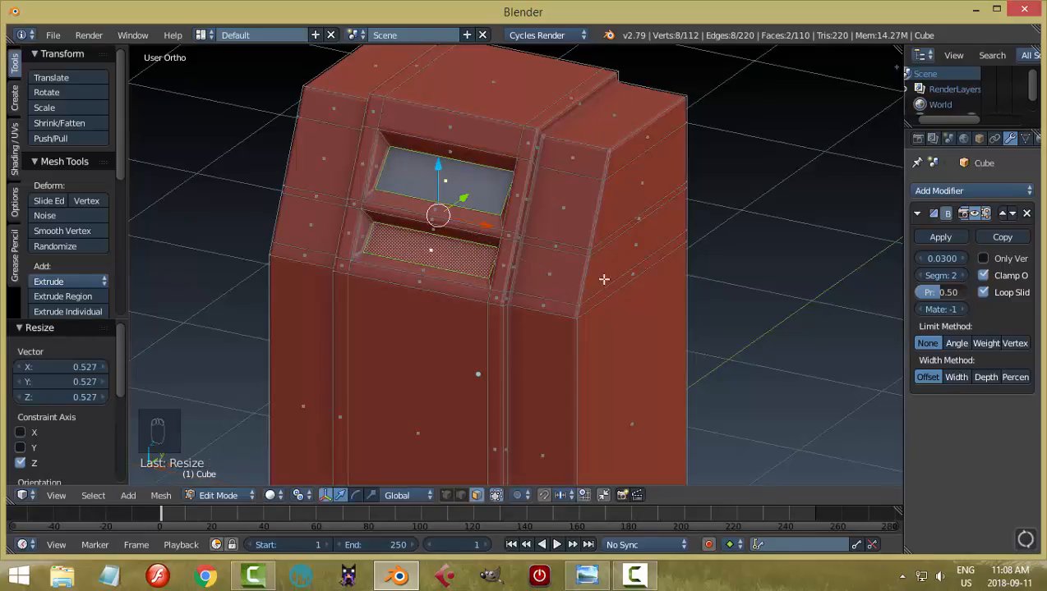
{"action": "middle_click_drag", "start_coordinate": [603, 278], "coordinate": [659, 268]}
{"action": "key", "text": "ctrl+z"}
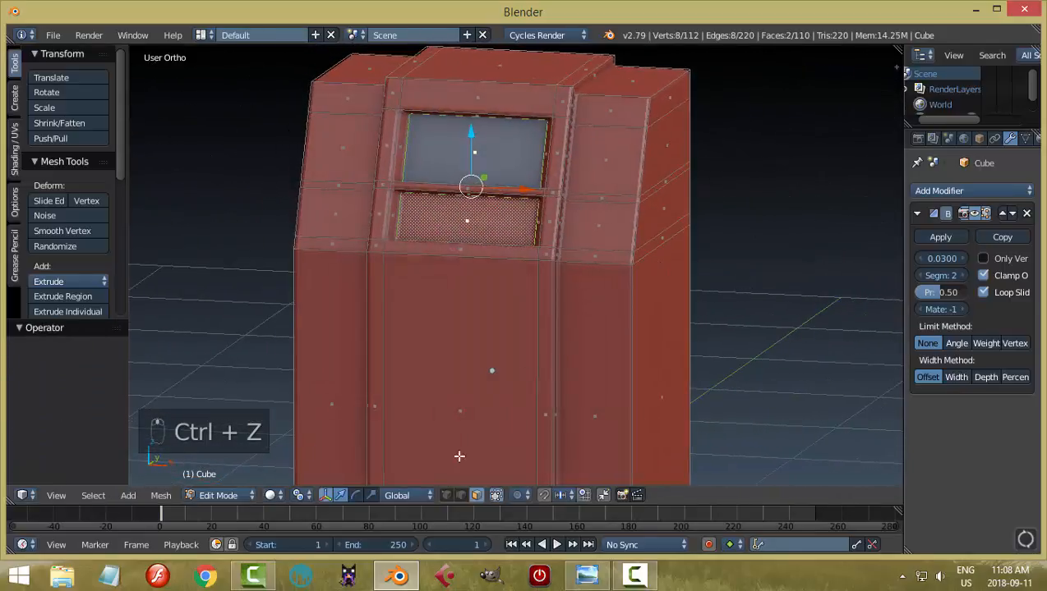
Step: Set the transform orientation to Normal and scale each recessed face along its normal X to about 0.75
{"action": "left_click", "coordinate": [415, 497]}
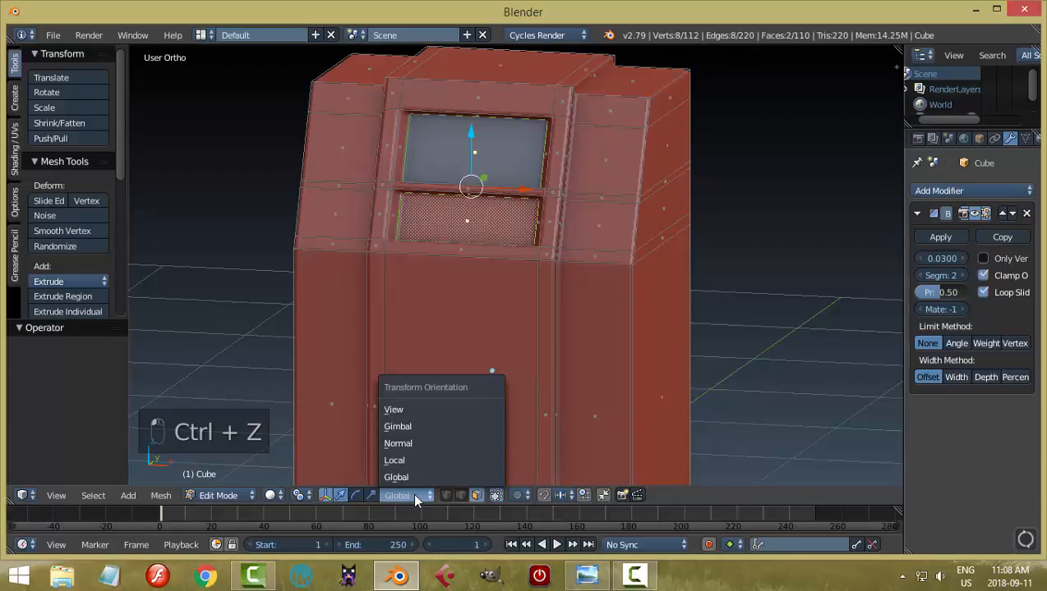
{"action": "left_click", "coordinate": [413, 440]}
{"action": "middle_click_drag", "start_coordinate": [536, 379], "coordinate": [514, 370]}
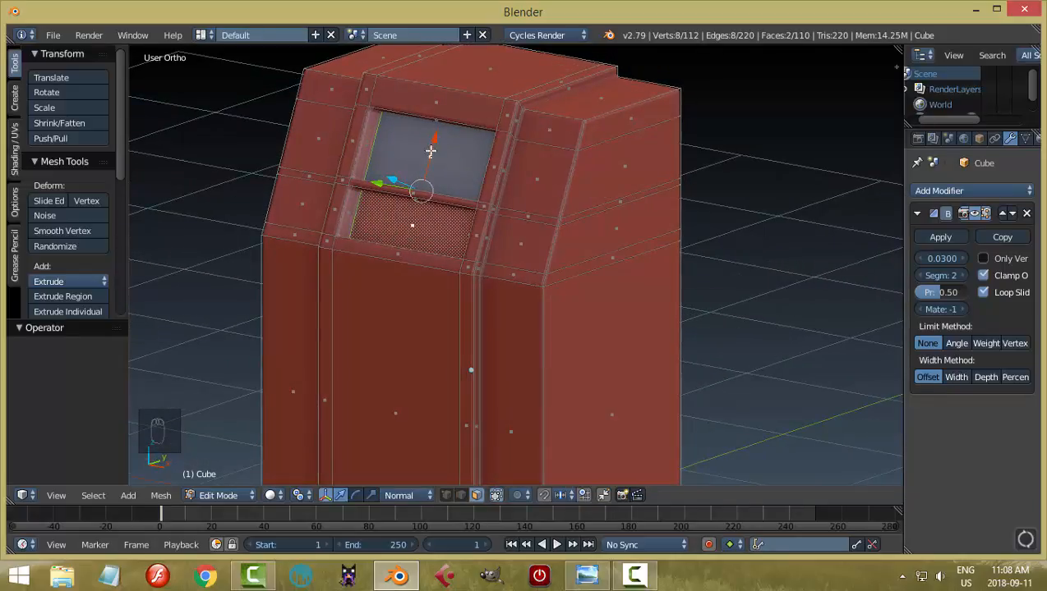
{"action": "middle_click_drag", "start_coordinate": [442, 206], "coordinate": [490, 241]}
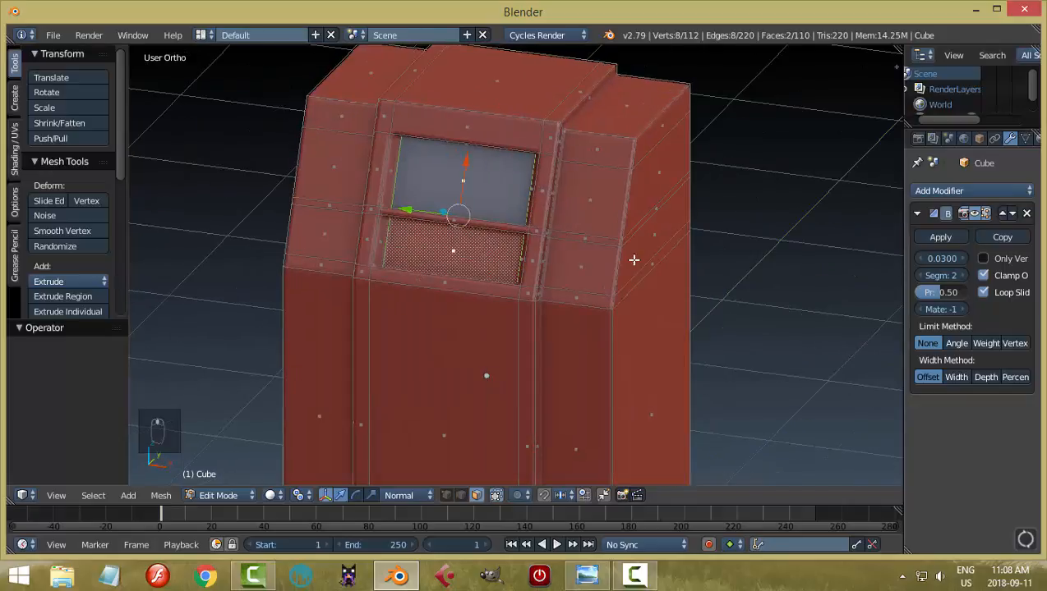
{"action": "key", "text": "s"}
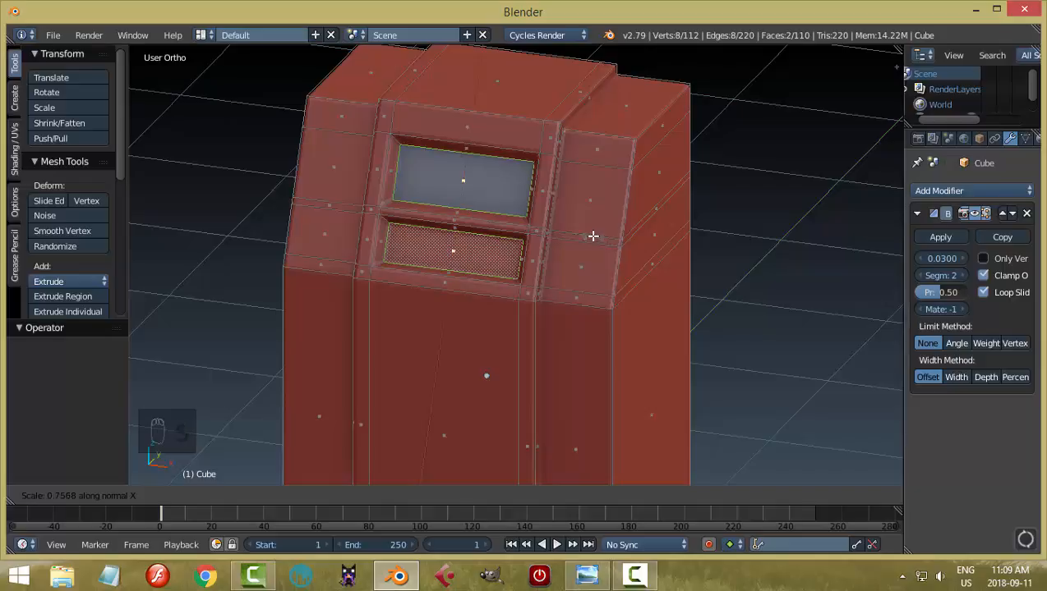
{"action": "left_click", "coordinate": [590, 233]}
Step: Examine the slanted recess walls on the whole machine in Object Mode and return to Edit Mode
{"action": "middle_click_drag", "start_coordinate": [590, 231], "coordinate": [569, 370]}
{"action": "key", "text": "Tab"}
{"action": "left_click", "coordinate": [491, 257]}
{"action": "scroll", "coordinate": [613, 232], "scroll_direction": "down", "scroll_amount": 5}
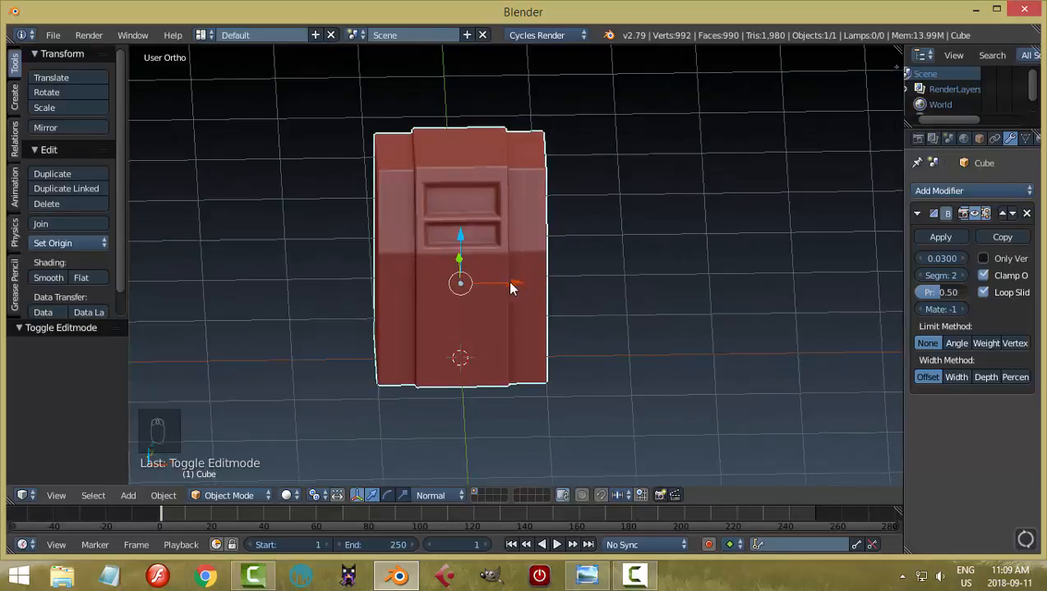
{"action": "key", "text": "Tab"}
{"action": "left_click", "coordinate": [604, 296]}
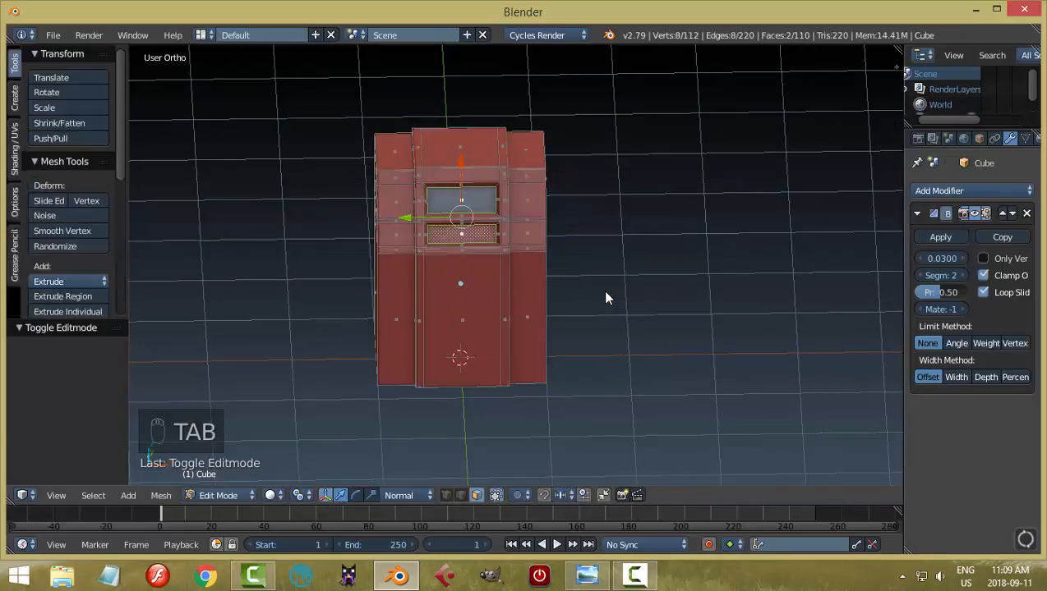
Step: From the front view, clear the selection and add a horizontal loop cut around the body just below the sloped front
{"action": "key", "text": "KP_1"}
{"action": "scroll", "coordinate": [605, 294], "scroll_direction": "up", "scroll_amount": 3}
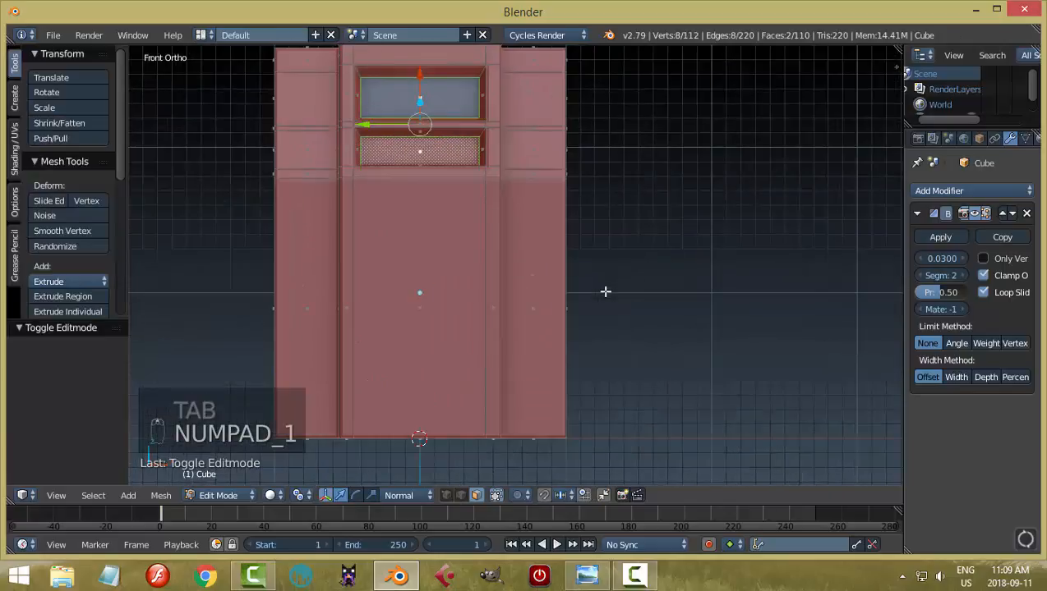
{"action": "key", "text": "a"}
{"action": "key", "text": "a"}
{"action": "scroll", "coordinate": [577, 284], "scroll_direction": "up", "scroll_amount": 1}
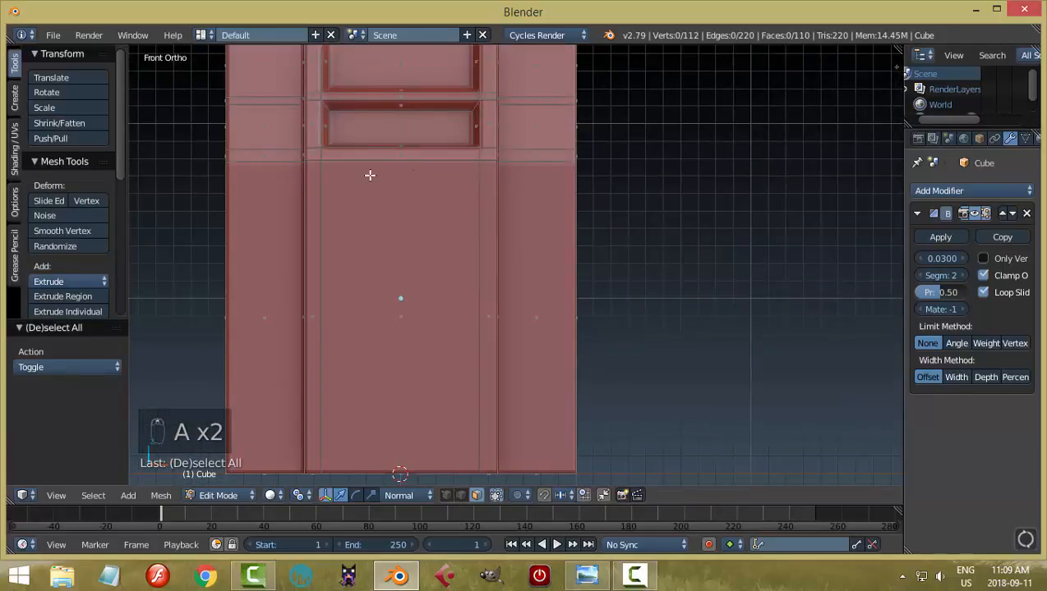
{"action": "key", "text": "ctrl+r"}
{"action": "left_click", "coordinate": [549, 231]}
{"action": "left_click_drag", "start_coordinate": [550, 231], "coordinate": [554, 91]}
{"action": "left_click", "coordinate": [554, 91]}
{"action": "middle_click_drag", "start_coordinate": [624, 215], "coordinate": [479, 229]}
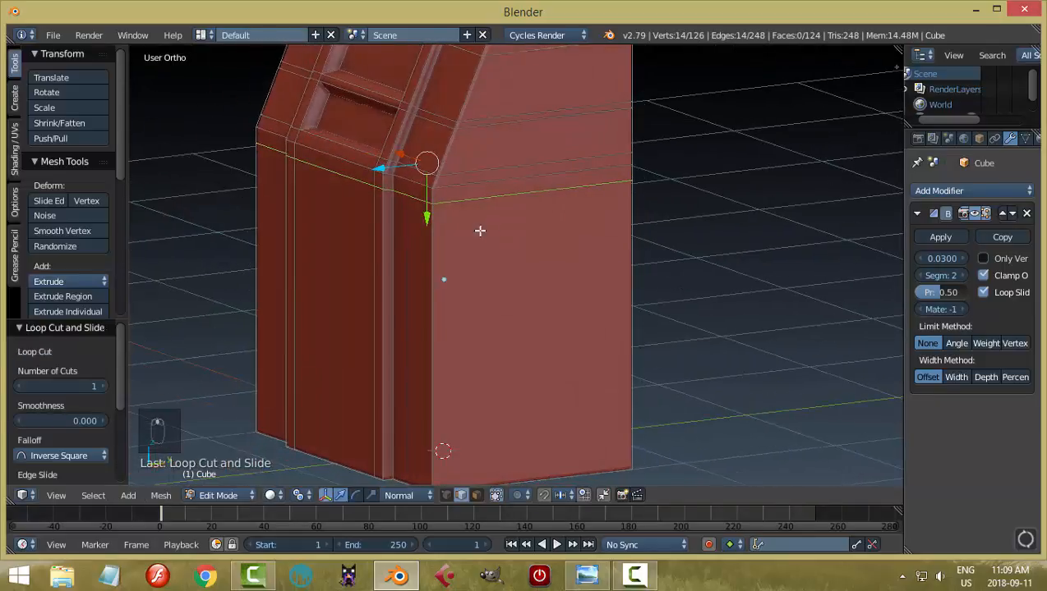
{"action": "scroll", "coordinate": [501, 263], "scroll_direction": "down", "scroll_amount": 2}
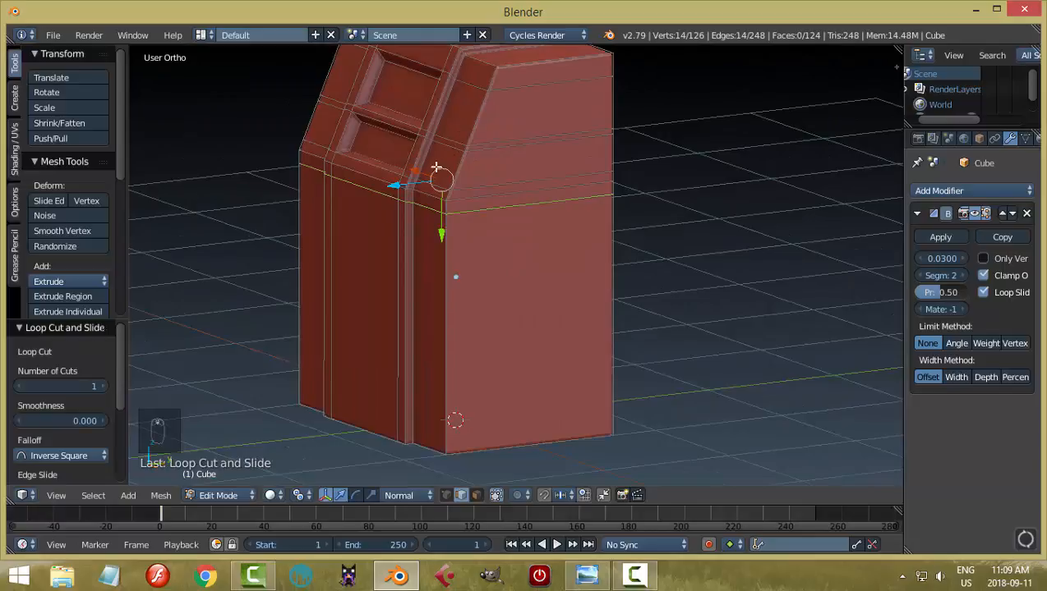
Step: Set the transform orientation to Global and add a second horizontal loop cut beneath the first, edge-slid upward to about -0.707
{"action": "left_click", "coordinate": [402, 495]}
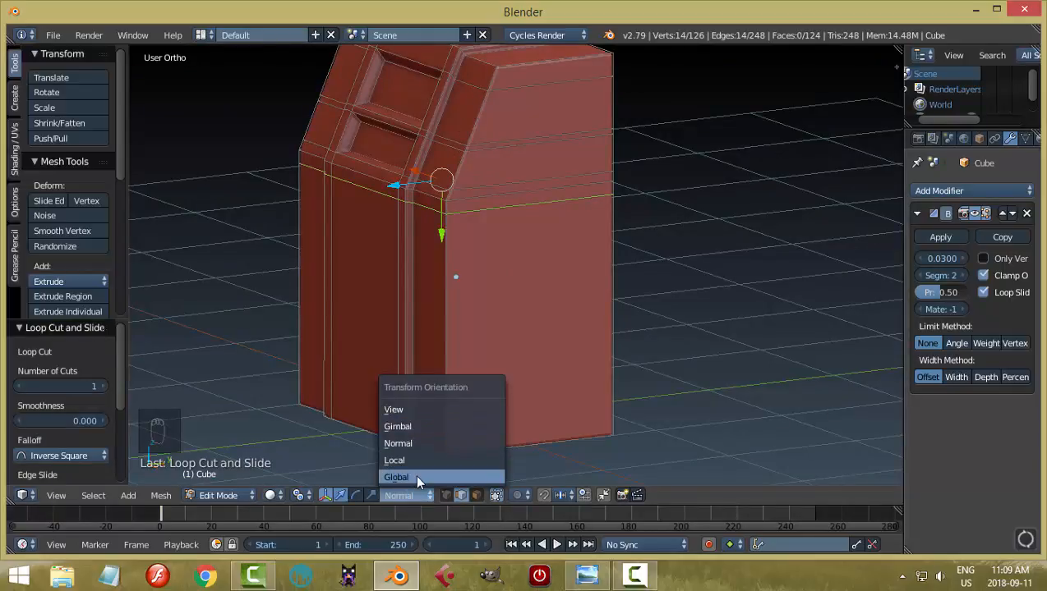
{"action": "left_click", "coordinate": [415, 475]}
{"action": "middle_click_drag", "start_coordinate": [486, 348], "coordinate": [578, 347]}
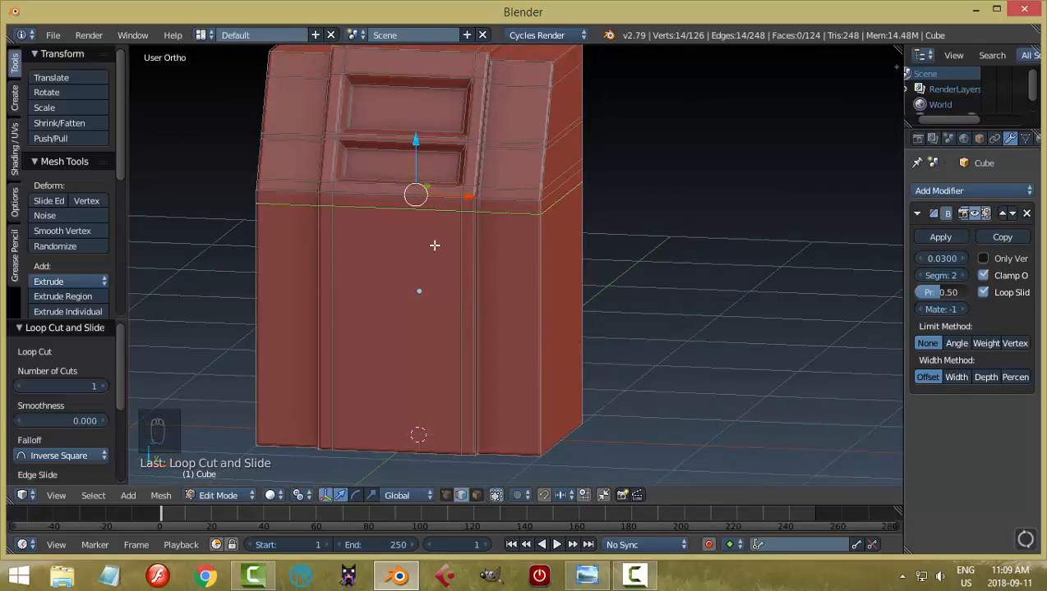
{"action": "key", "text": "ctrl+r"}
{"action": "left_click", "coordinate": [521, 328]}
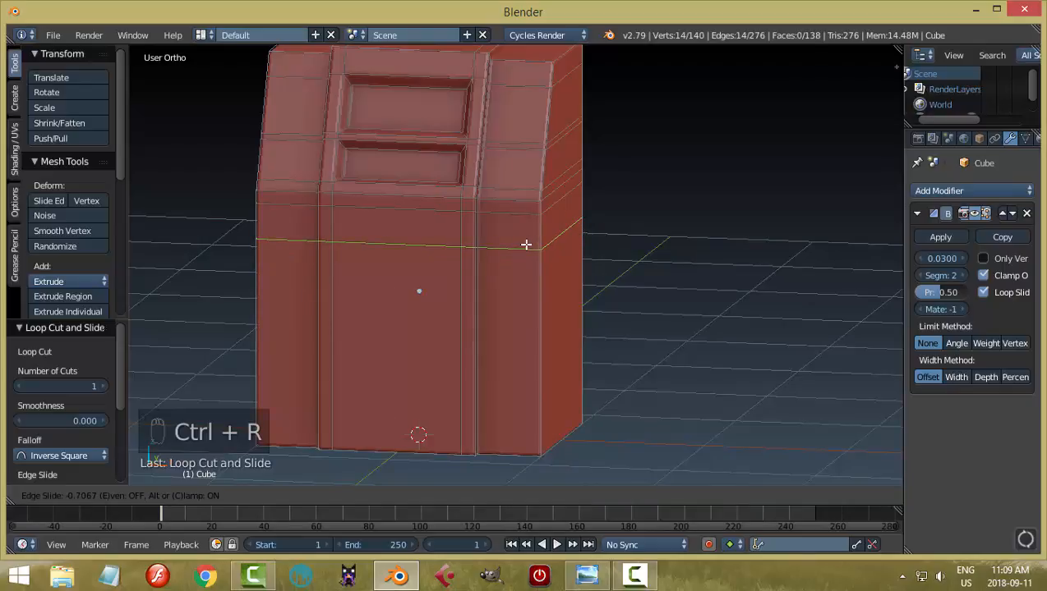
{"action": "left_click", "coordinate": [526, 241]}
{"action": "middle_click_drag", "start_coordinate": [526, 243], "coordinate": [459, 272]}
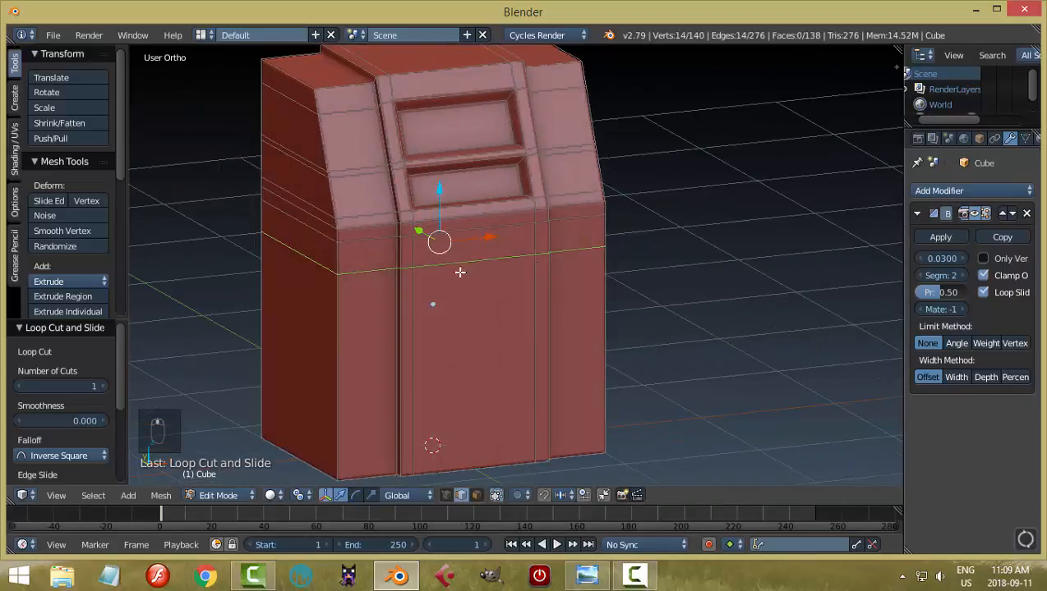
Step: Clear the selection and add two evenly spaced vertical loop cuts through the middle strip, leaving them unslid
{"action": "key", "text": "a"}
{"action": "middle_click_drag", "start_coordinate": [514, 297], "coordinate": [410, 252]}
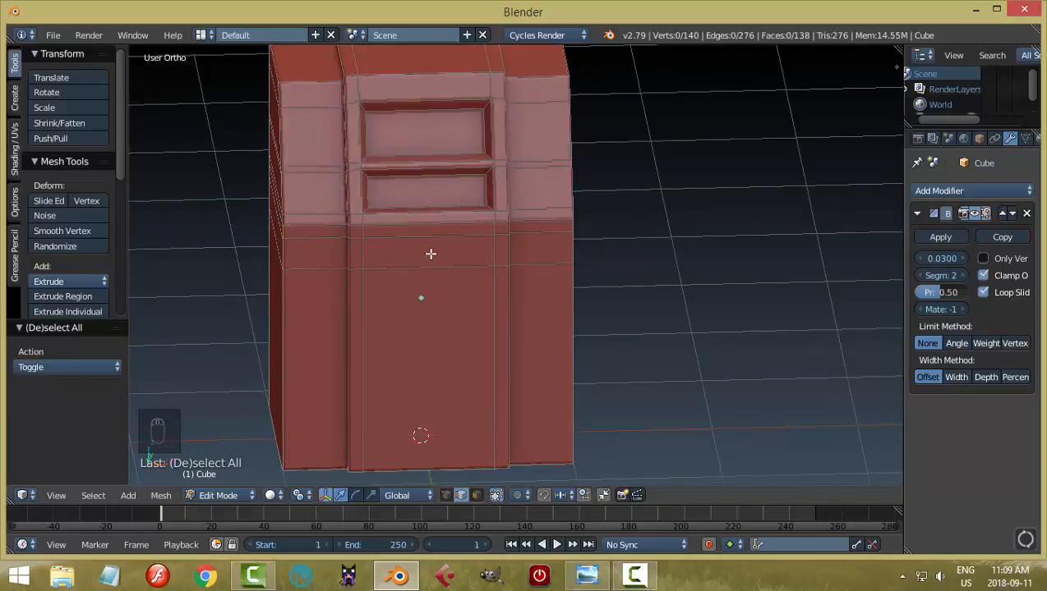
{"action": "middle_click_drag", "start_coordinate": [448, 262], "coordinate": [428, 284]}
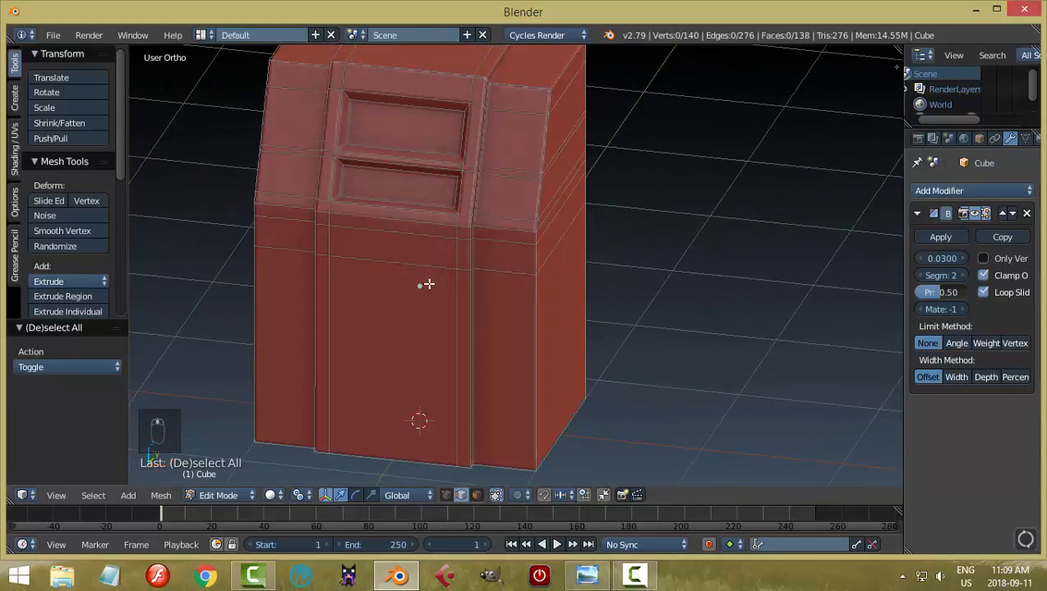
{"action": "key", "text": "ctrl+r"}
{"action": "scroll", "coordinate": [375, 258], "scroll_direction": "up", "scroll_amount": 1}
{"action": "left_click", "coordinate": [375, 258]}
{"action": "right_click", "coordinate": [375, 258]}
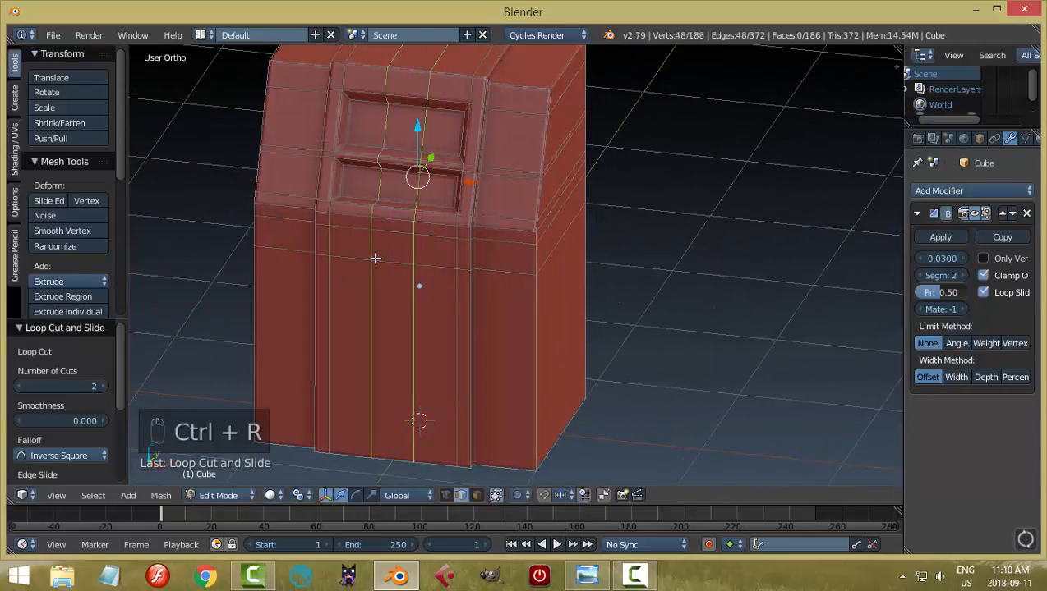
Step: Try to scale the two new vertical loops apart along the global X axis
{"action": "middle_click_drag", "start_coordinate": [473, 282], "coordinate": [523, 283]}
{"action": "key", "text": "s"}
{"action": "key", "text": "x"}
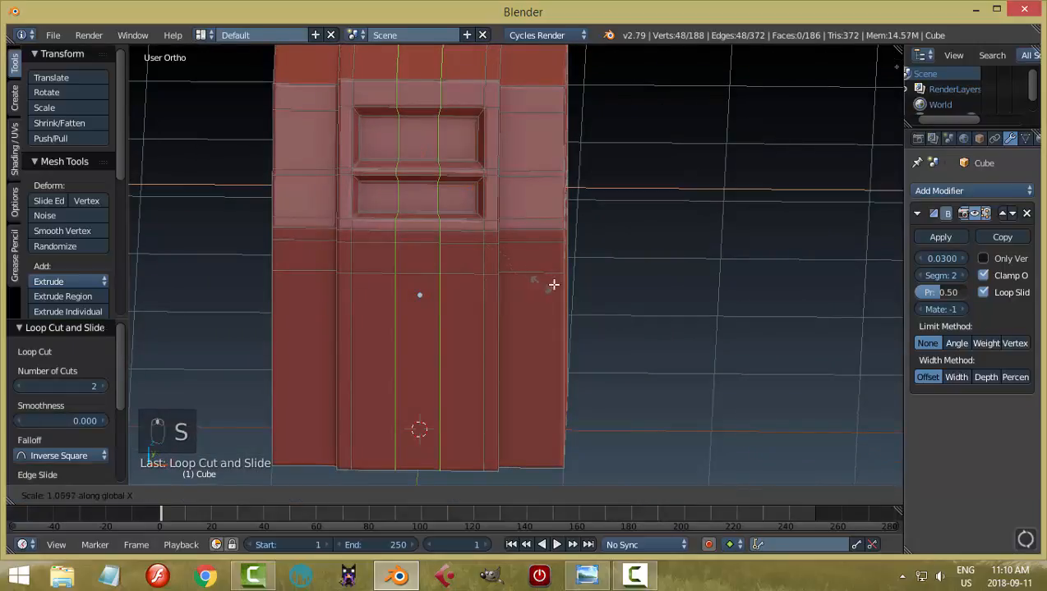
{"action": "left_click", "coordinate": [630, 292]}
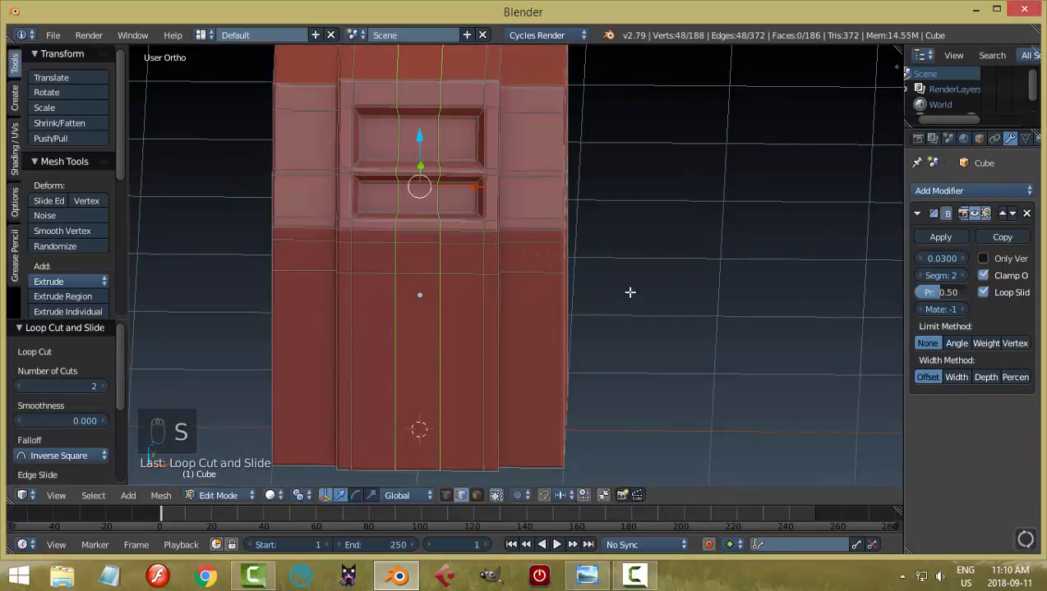
{"action": "key", "text": "s"}
{"action": "key", "text": "x"}
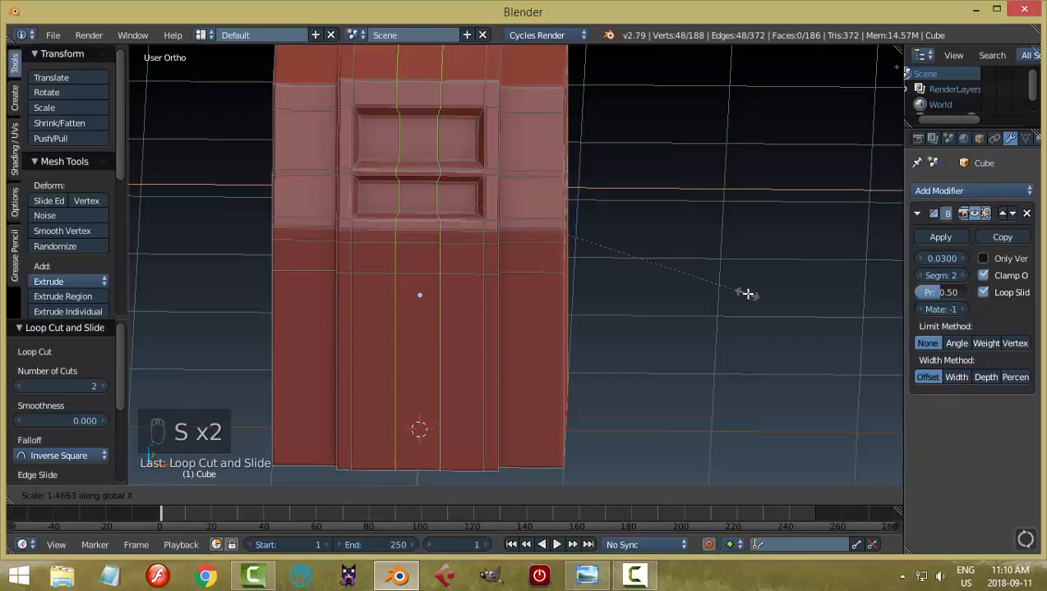
{"action": "left_click", "coordinate": [747, 293]}
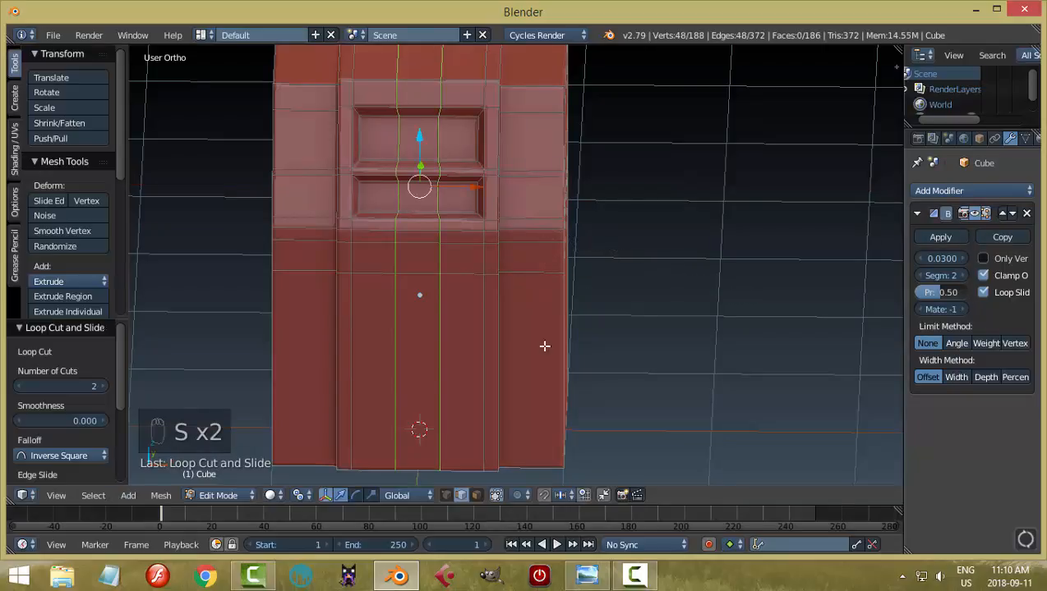
Step: Set the pivot point to Median Point, scale the two vertical loops along X by 2.682, and clear the selection
{"action": "left_click", "coordinate": [307, 493]}
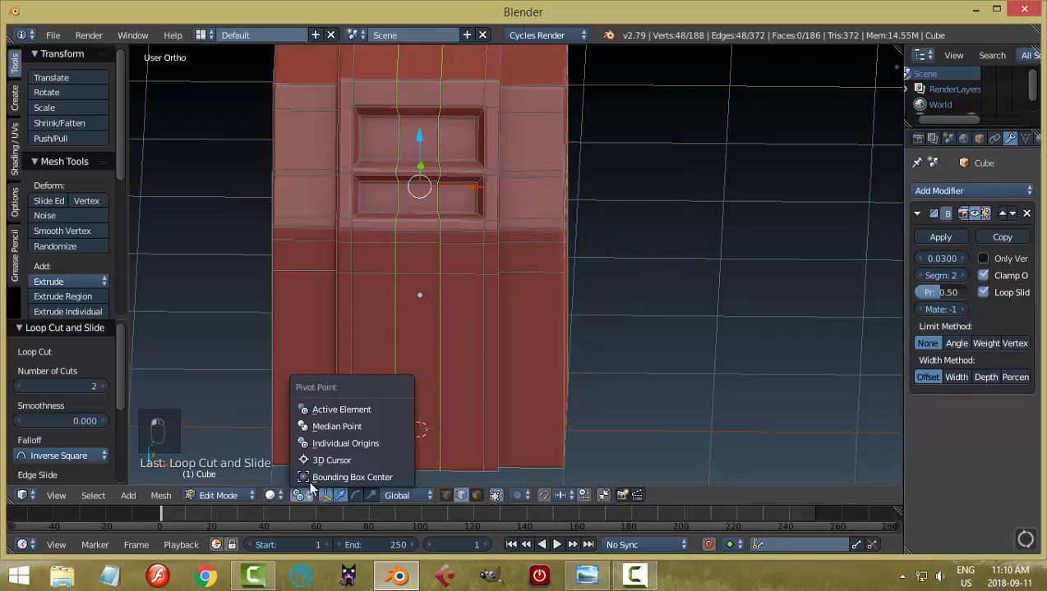
{"action": "left_click", "coordinate": [327, 427]}
{"action": "key", "text": "s"}
{"action": "key", "text": "x"}
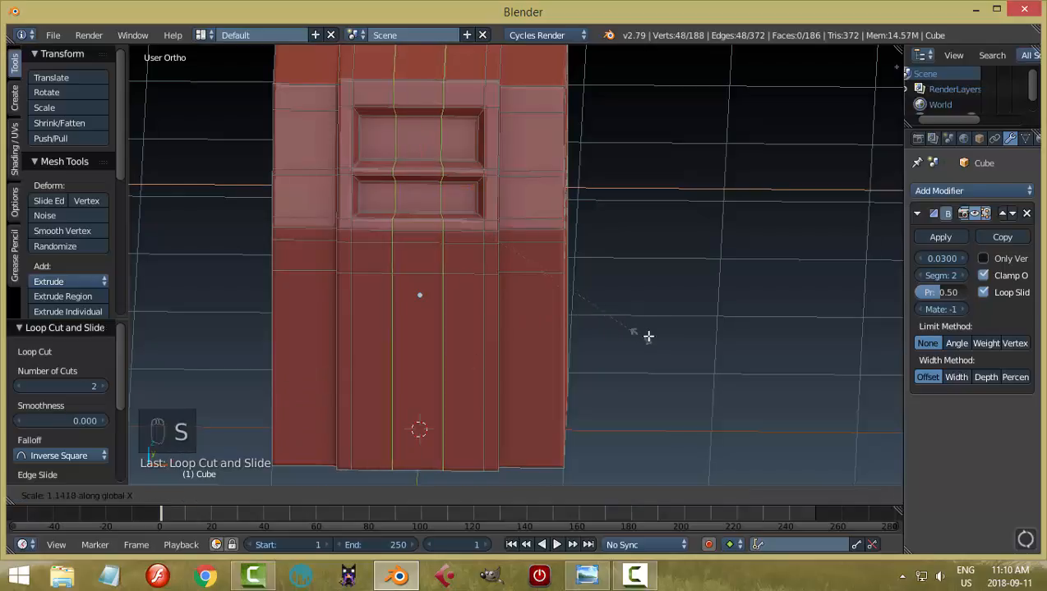
{"action": "left_click", "coordinate": [256, 322]}
{"action": "scroll", "coordinate": [352, 282], "scroll_direction": "up", "scroll_amount": 3}
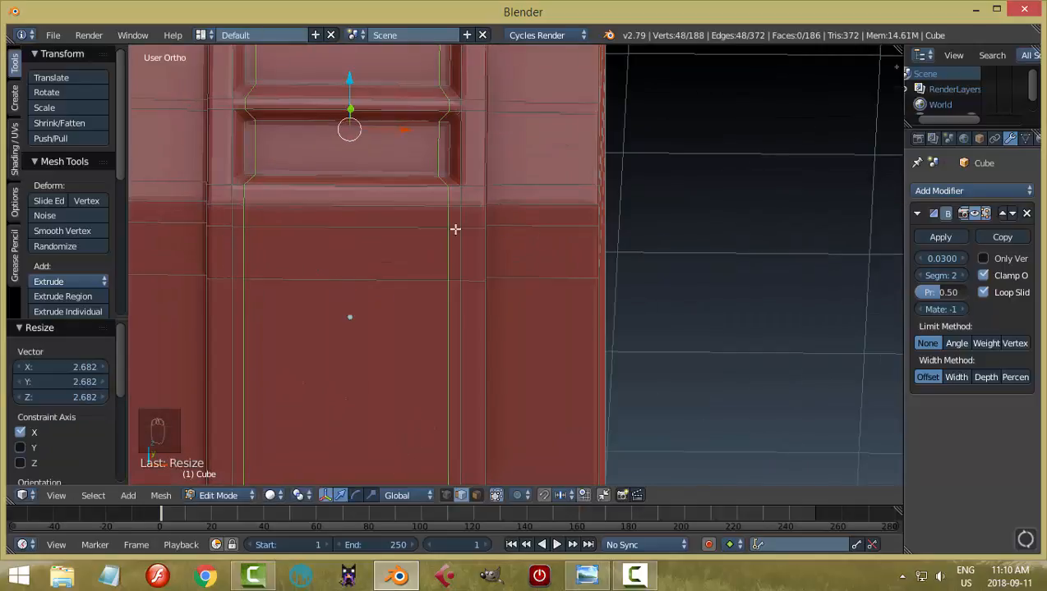
{"action": "scroll", "coordinate": [394, 294], "scroll_direction": "down", "scroll_amount": 4}
{"action": "middle_click_drag", "start_coordinate": [379, 313], "coordinate": [382, 318]}
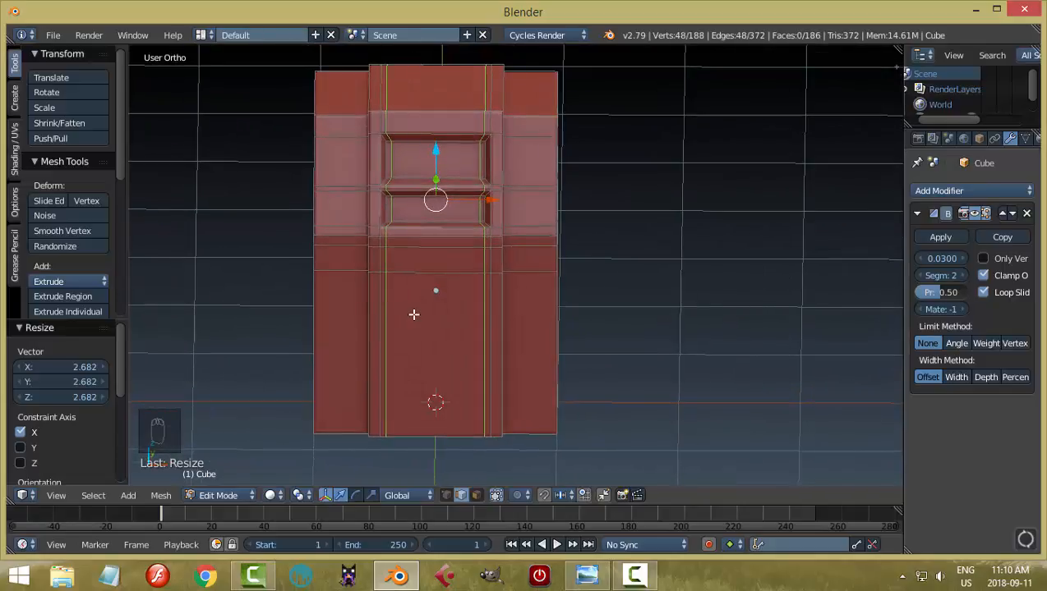
{"action": "scroll", "coordinate": [413, 315], "scroll_direction": "up", "scroll_amount": 1}
{"action": "key", "text": "a"}
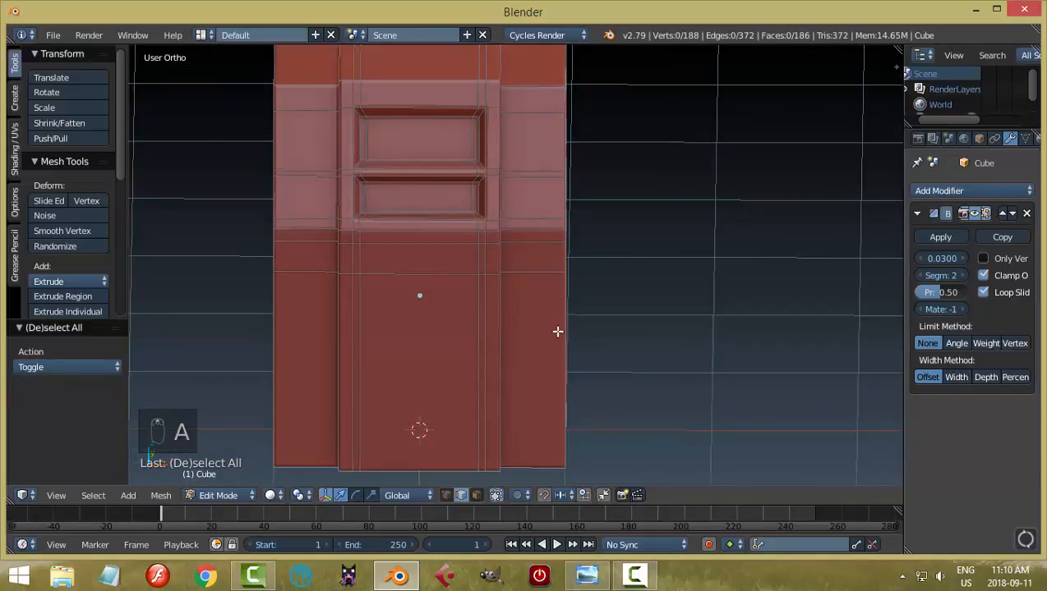
Step: Add a horizontal loop cut on the lower body, edge-slid up to about -0.9 just beneath the existing loop, and deselect it
{"action": "key", "text": "ctrl+r"}
{"action": "left_click", "coordinate": [555, 333]}
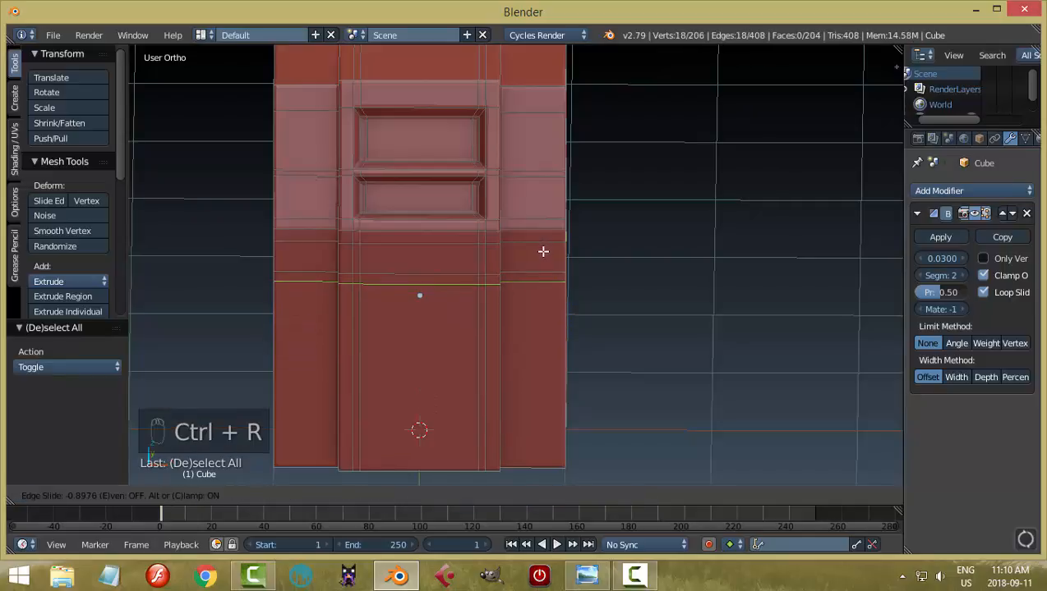
{"action": "left_click", "coordinate": [543, 248]}
{"action": "key", "text": "a"}
{"action": "scroll", "coordinate": [443, 305], "scroll_direction": "up", "scroll_amount": 2}
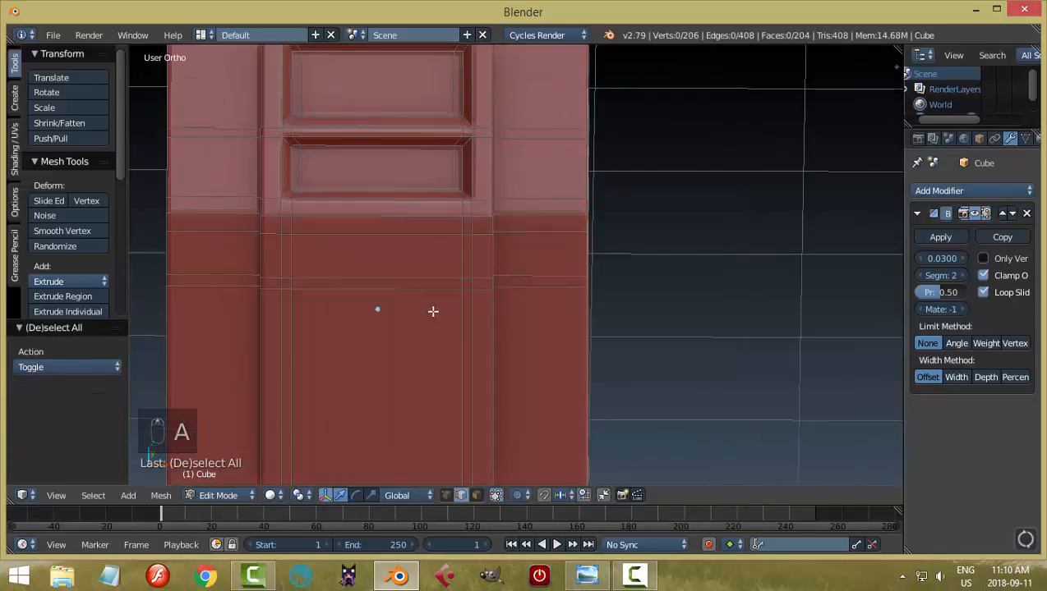
Step: In face select mode, pick the five narrow faces forming a U below the sloped front, extrude them outward 0.135, and deselect
{"action": "key", "text": "ctrl+Tab"}
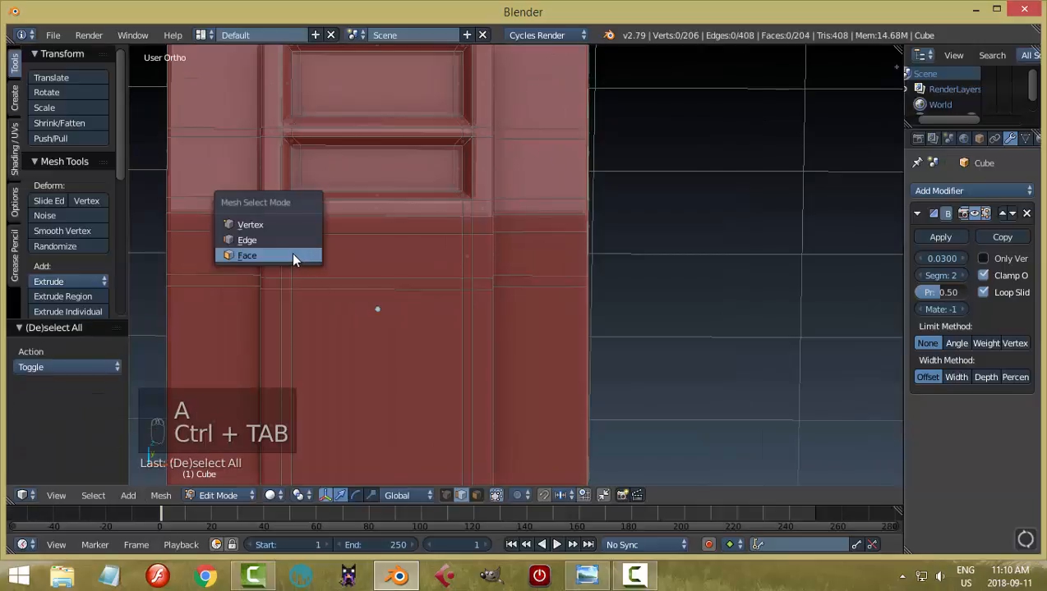
{"action": "left_click", "coordinate": [290, 254]}
{"action": "right_click", "coordinate": [285, 249]}
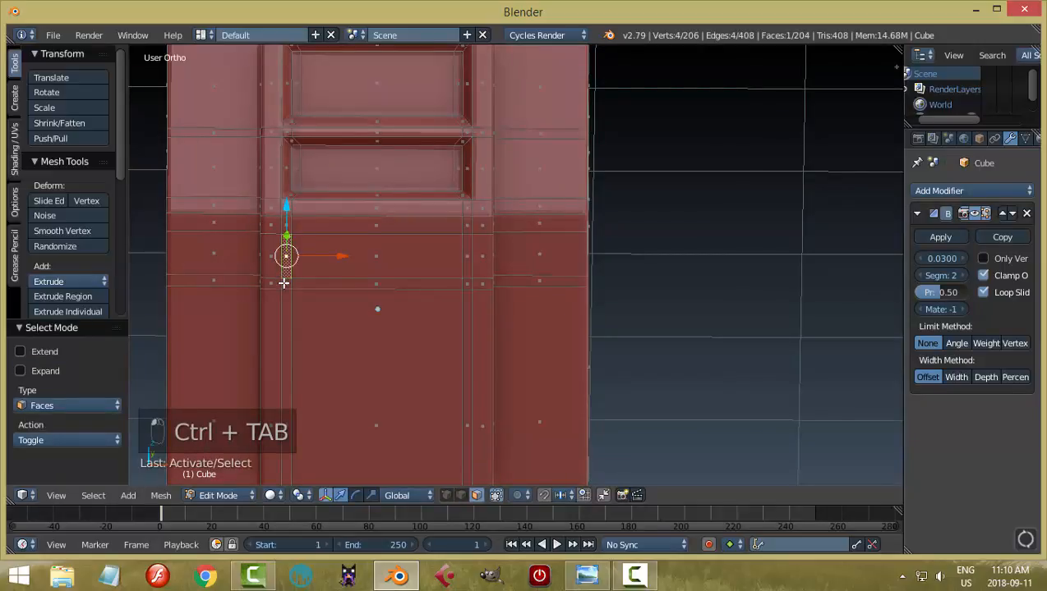
{"action": "right_click", "coordinate": [283, 282], "text": "shift"}
{"action": "right_click", "coordinate": [386, 283], "text": "shift"}
{"action": "right_click", "coordinate": [467, 267], "text": "shift"}
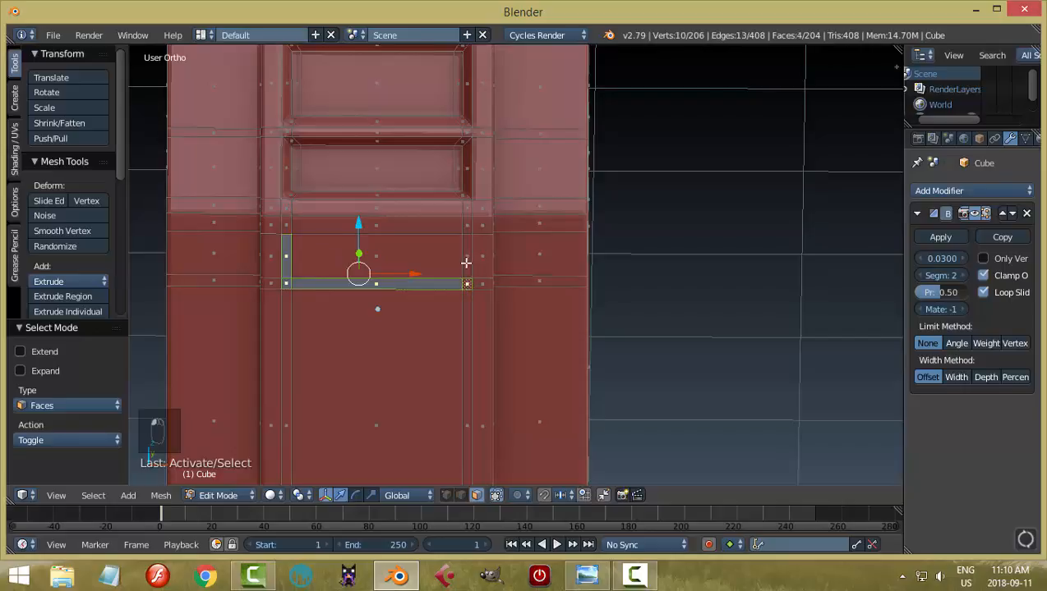
{"action": "right_click", "coordinate": [466, 253], "text": "shift"}
{"action": "middle_click_drag", "start_coordinate": [423, 273], "coordinate": [488, 291]}
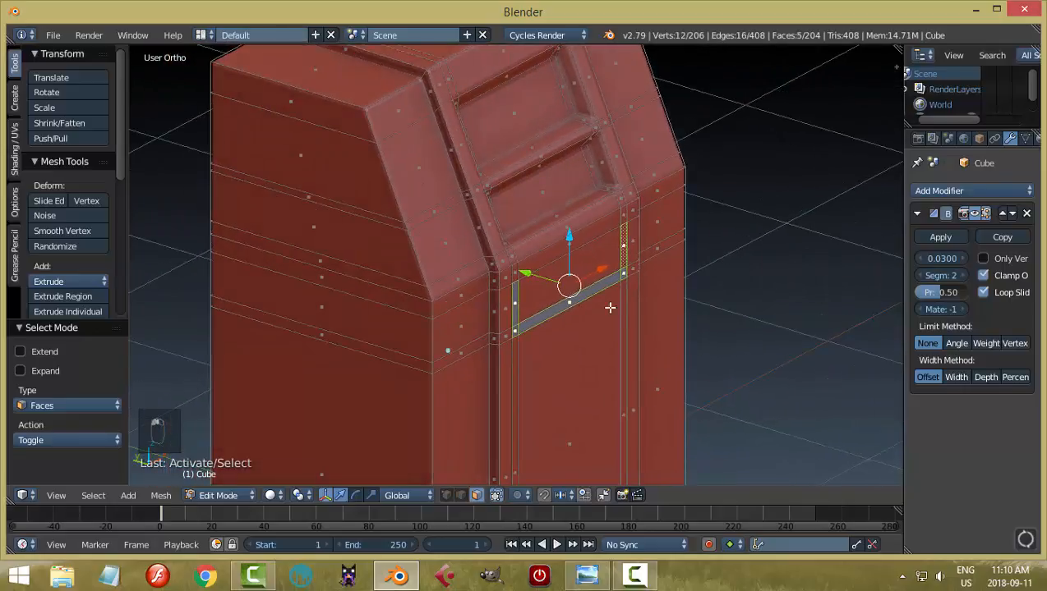
{"action": "middle_click_drag", "start_coordinate": [609, 307], "coordinate": [453, 286]}
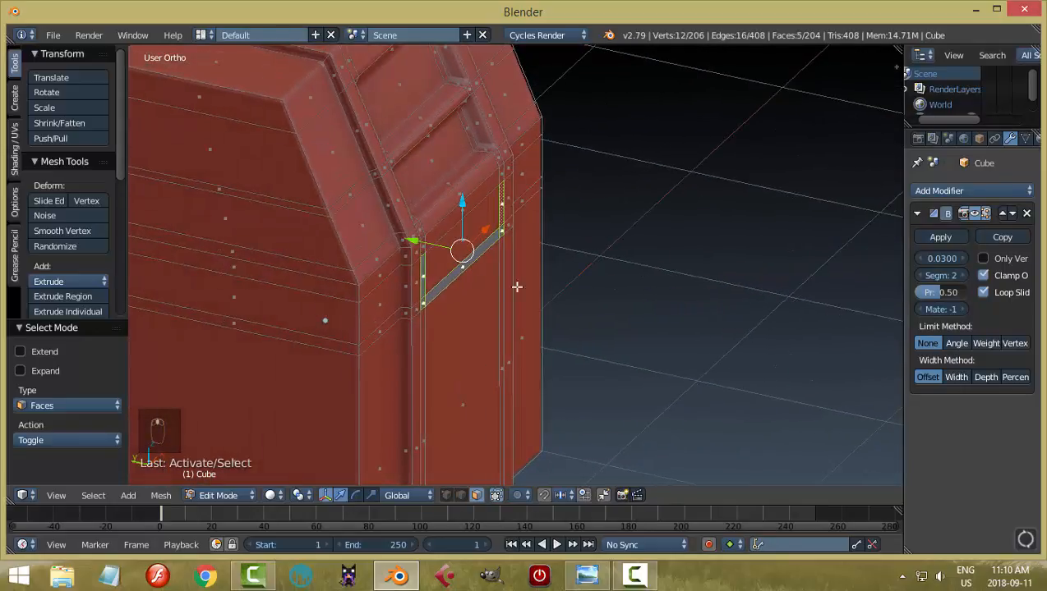
{"action": "mouse_move", "coordinate": [536, 316]}
{"action": "middle_mouse_down"}
{"action": "mouse_move", "coordinate": [518, 391]}
{"action": "mouse_move", "coordinate": [397, 315]}
{"action": "mouse_move", "coordinate": [444, 241]}
{"action": "mouse_move", "coordinate": [529, 318]}
{"action": "middle_mouse_up"}
{"action": "key", "text": "e"}
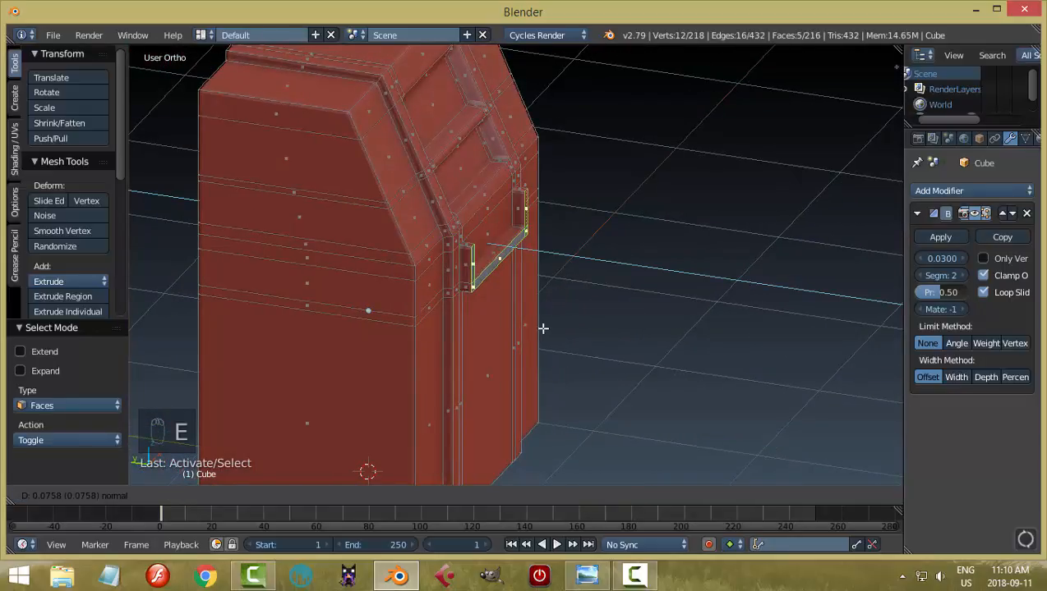
{"action": "left_click", "coordinate": [550, 335]}
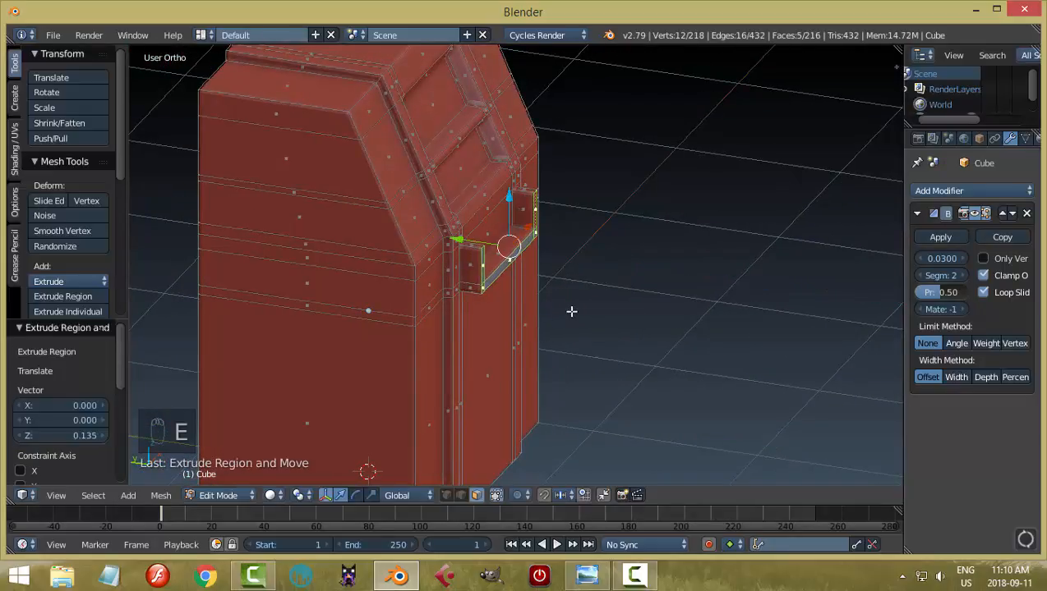
{"action": "key", "text": "a"}
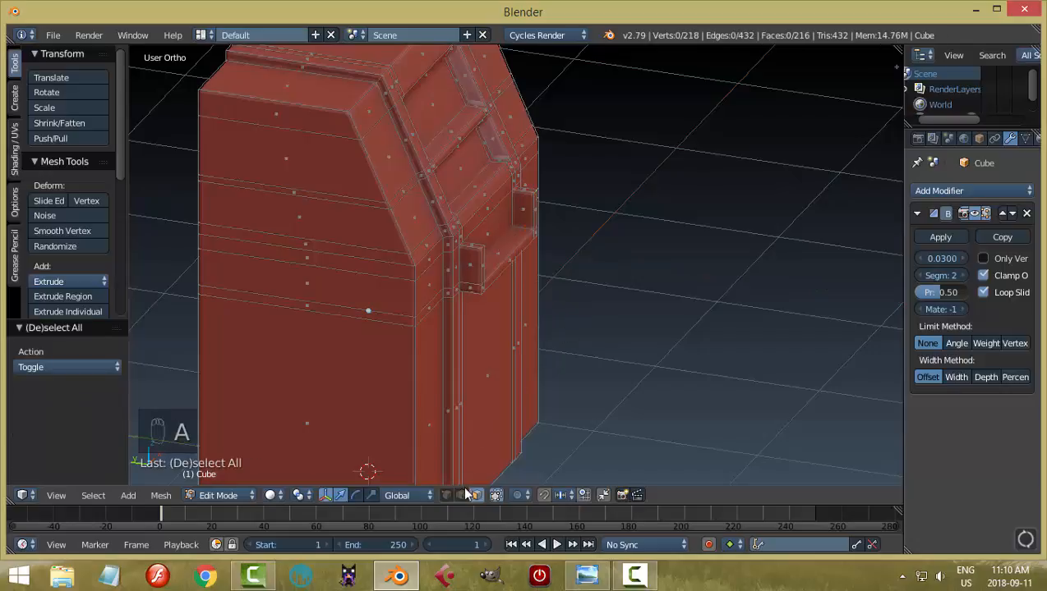
Step: In edge select mode, move the upper front edges of both tray sides 0.063 along Y to slant them, and deselect
{"action": "middle_click_drag", "start_coordinate": [482, 462], "coordinate": [362, 260]}
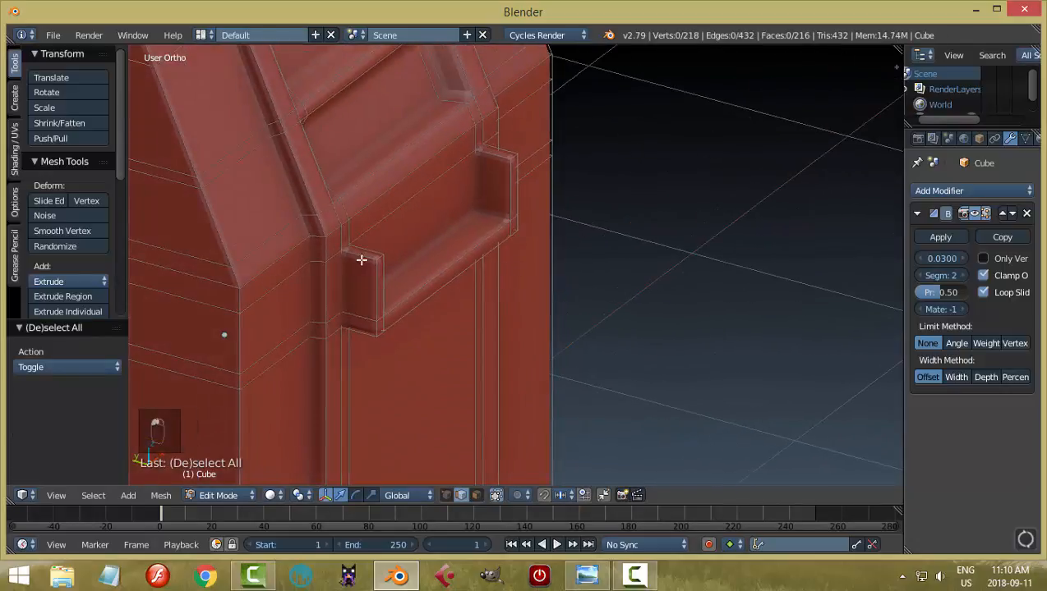
{"action": "right_click", "coordinate": [379, 258]}
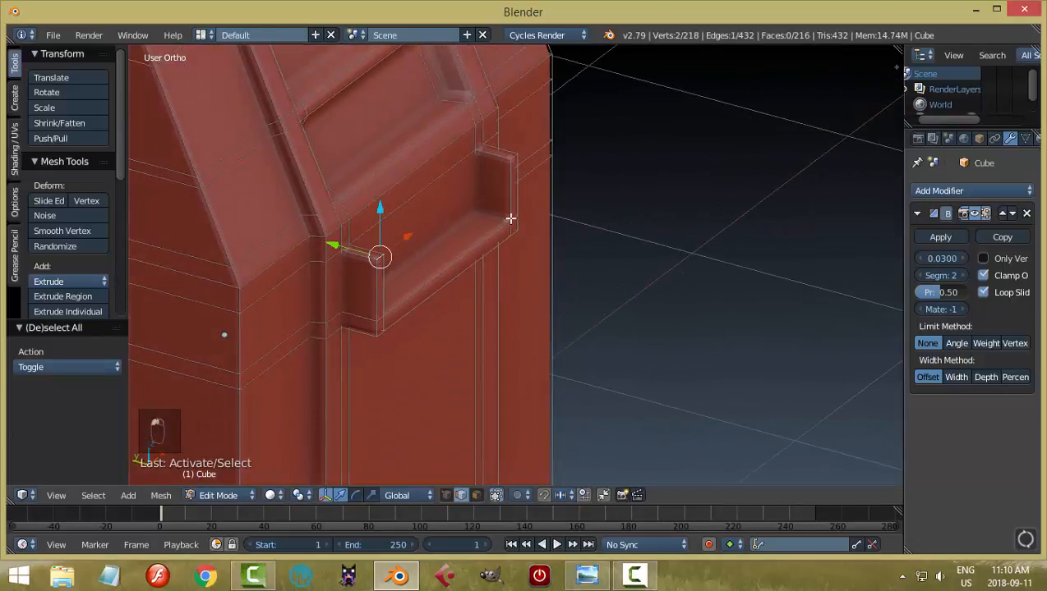
{"action": "right_click", "coordinate": [512, 157], "text": "shift"}
{"action": "middle_click_drag", "start_coordinate": [567, 203], "coordinate": [453, 222]}
{"action": "key", "text": "ctrl+b"}
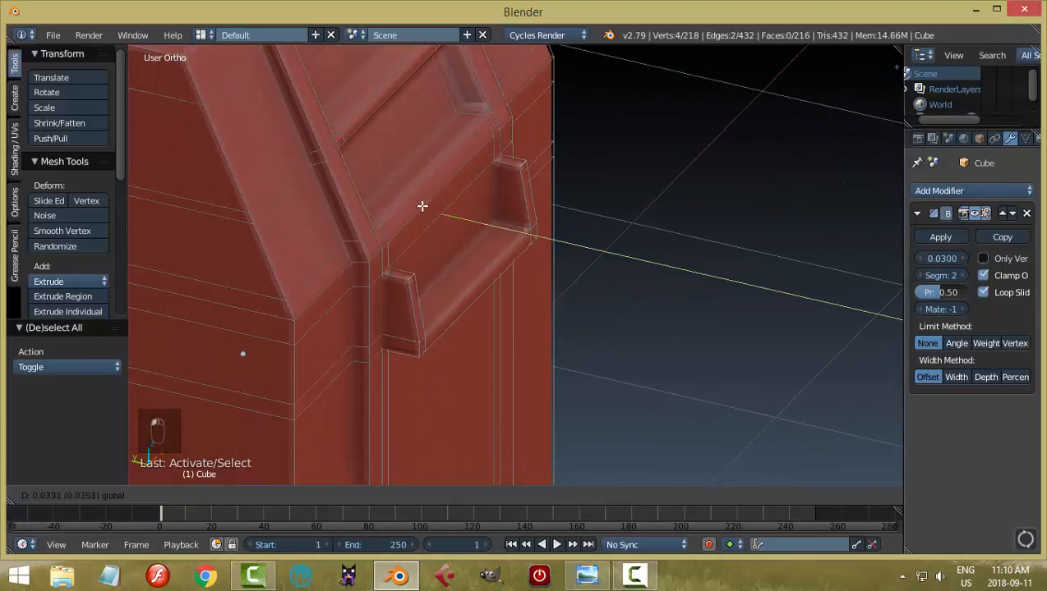
{"action": "right_click", "coordinate": [416, 206]}
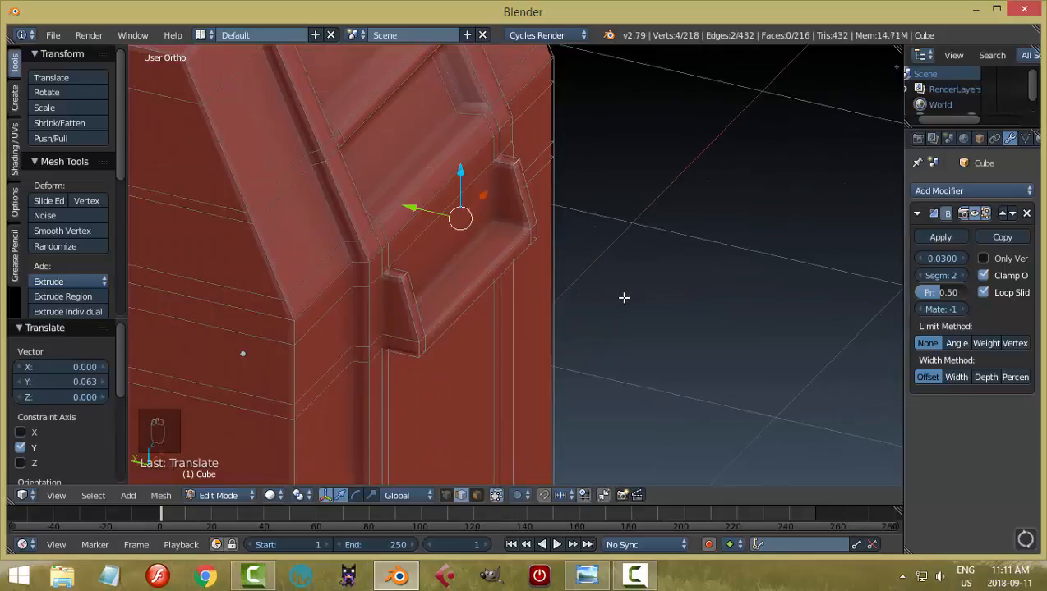
{"action": "key", "text": "a"}
Step: Examine the slanted tray on the whole machine in Object Mode and return to Edit Mode
{"action": "key", "text": "Tab"}
{"action": "key", "text": "Tab"}
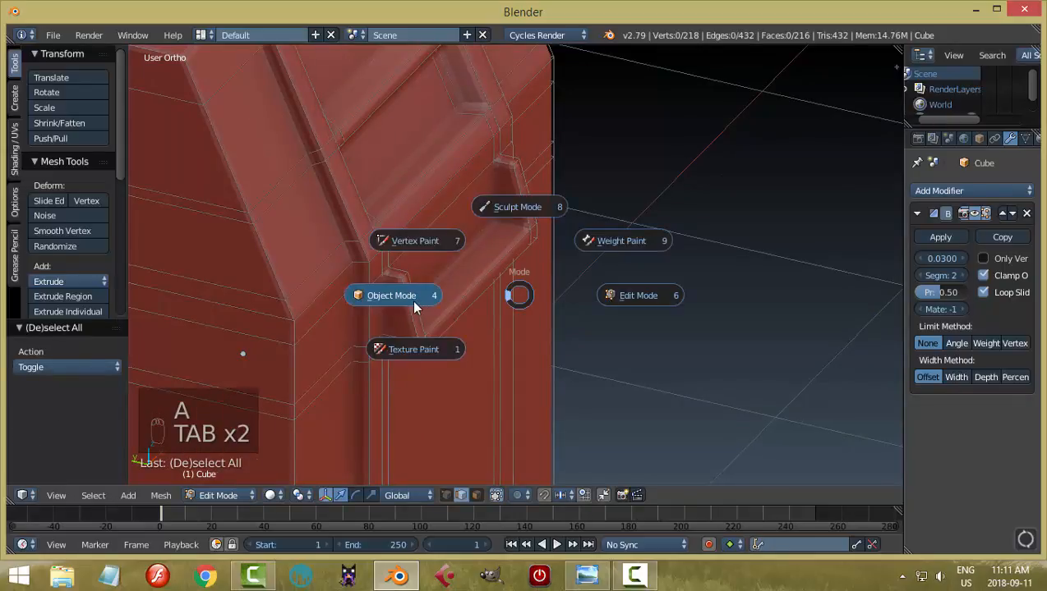
{"action": "left_click", "coordinate": [414, 302]}
{"action": "scroll", "coordinate": [649, 290], "scroll_direction": "down", "scroll_amount": 3}
{"action": "middle_click_drag", "start_coordinate": [662, 292], "coordinate": [488, 264]}
{"action": "key", "text": "Tab"}
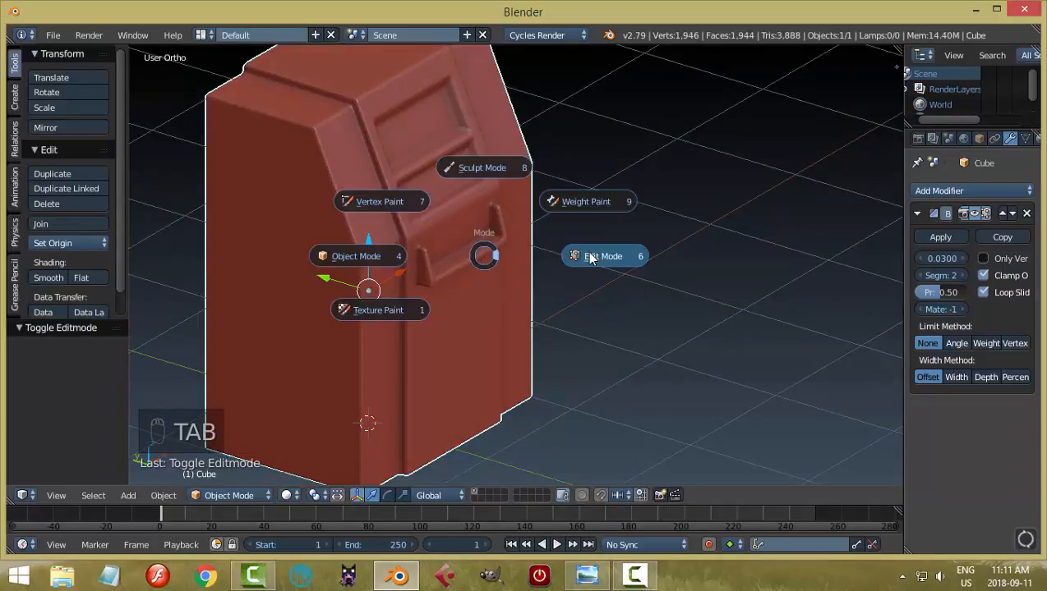
{"action": "left_click", "coordinate": [535, 260]}
Step: In face select mode, extrude the back face between the tray sides inward by about 0.40 to form a slot, and deselect
{"action": "scroll", "coordinate": [535, 260], "scroll_direction": "up", "scroll_amount": 3}
{"action": "key", "text": "ctrl+Tab"}
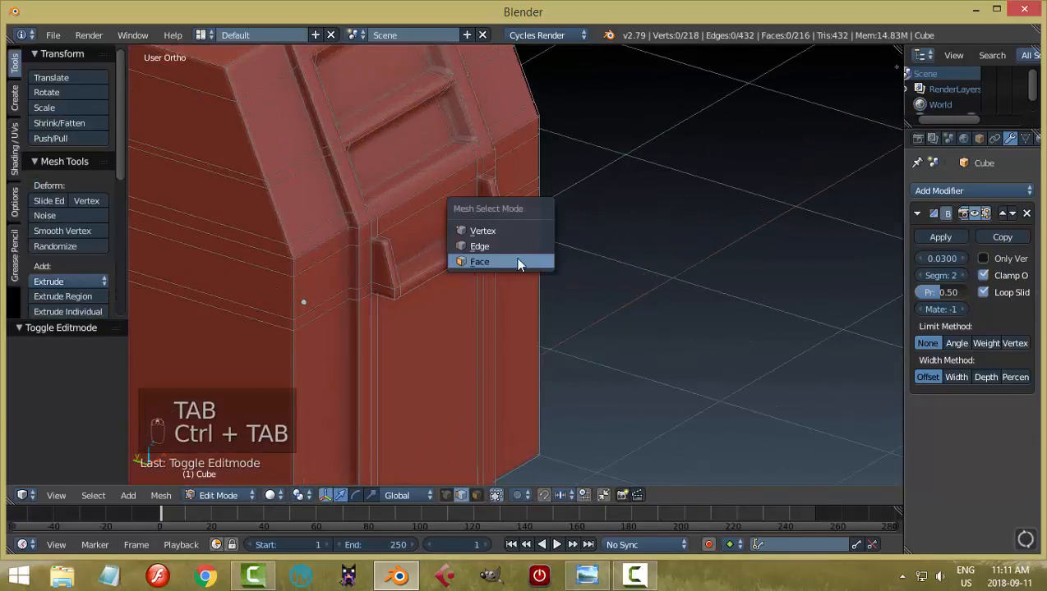
{"action": "left_click", "coordinate": [518, 261]}
{"action": "right_click", "coordinate": [425, 226]}
{"action": "middle_click_drag", "start_coordinate": [519, 256], "coordinate": [554, 269]}
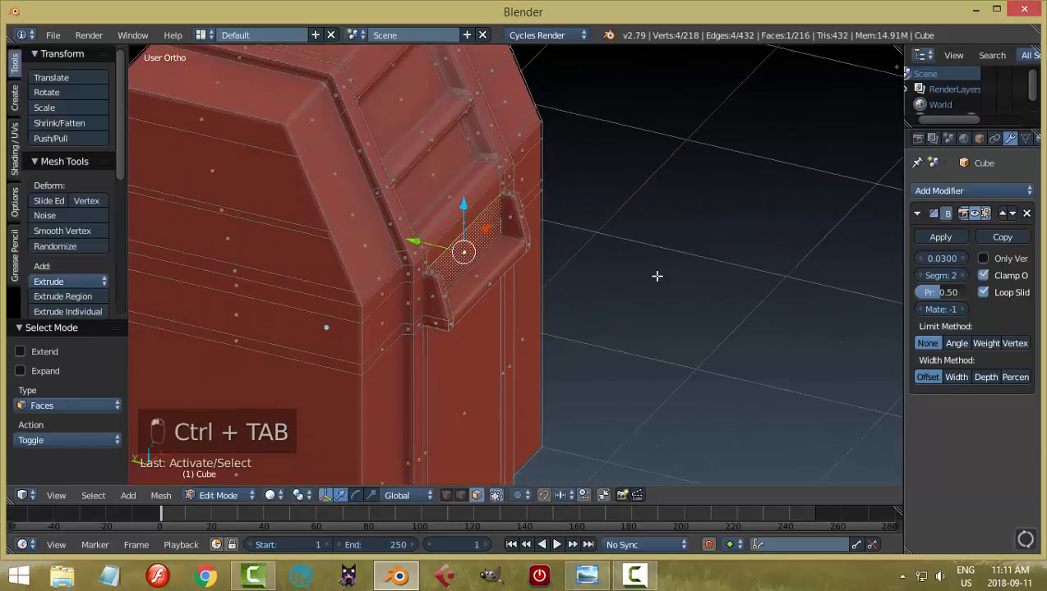
{"action": "key", "text": "e"}
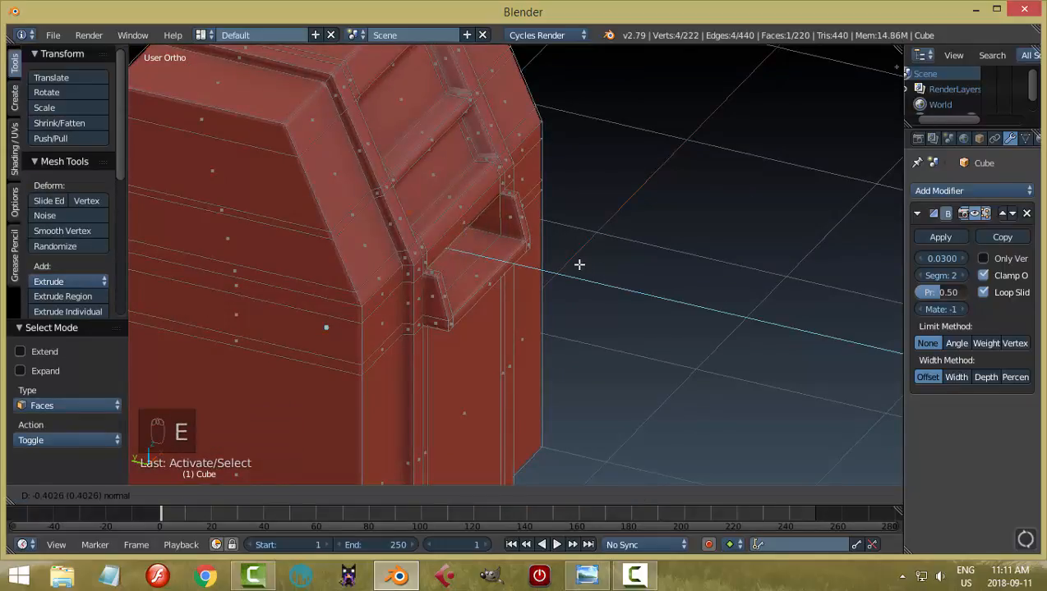
{"action": "left_click", "coordinate": [579, 264]}
{"action": "key", "text": "a"}
Step: Return to Object Mode and set the machine's Bevel modifier width to 0.02, checking the tray edges
{"action": "key", "text": "Tab"}
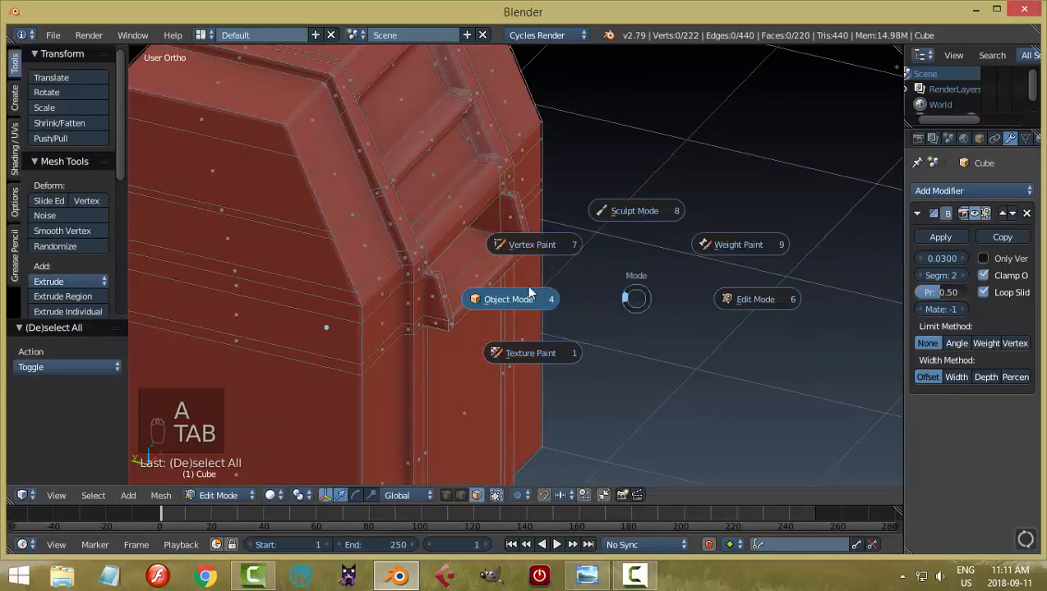
{"action": "scroll", "coordinate": [618, 283], "scroll_direction": "down", "scroll_amount": 3}
{"action": "middle_click_drag", "start_coordinate": [618, 284], "coordinate": [527, 288]}
{"action": "scroll", "coordinate": [527, 290], "scroll_direction": "up", "scroll_amount": 2}
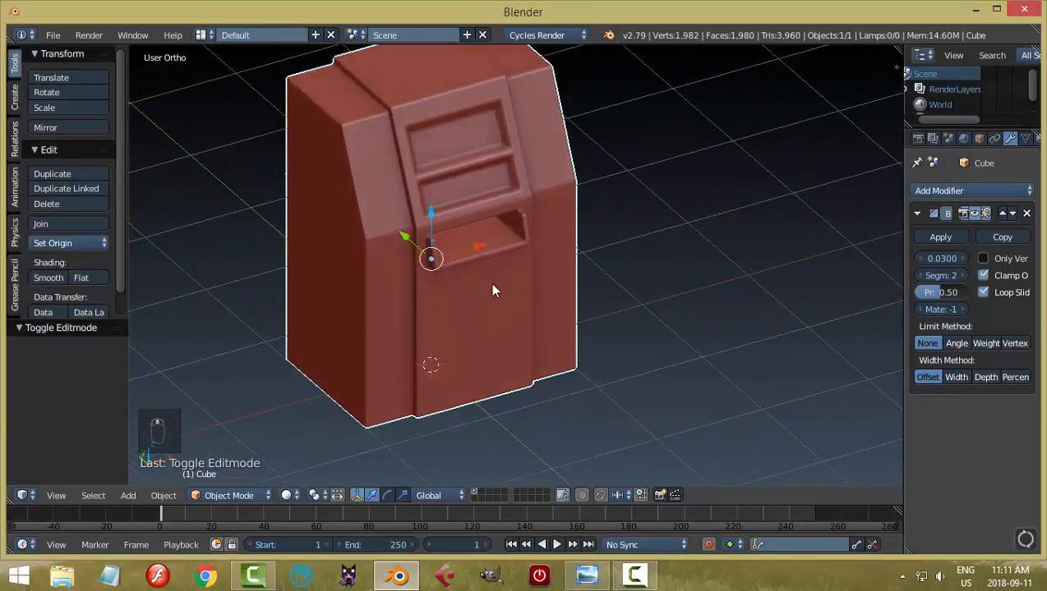
{"action": "scroll", "coordinate": [457, 259], "scroll_direction": "up", "scroll_amount": 2}
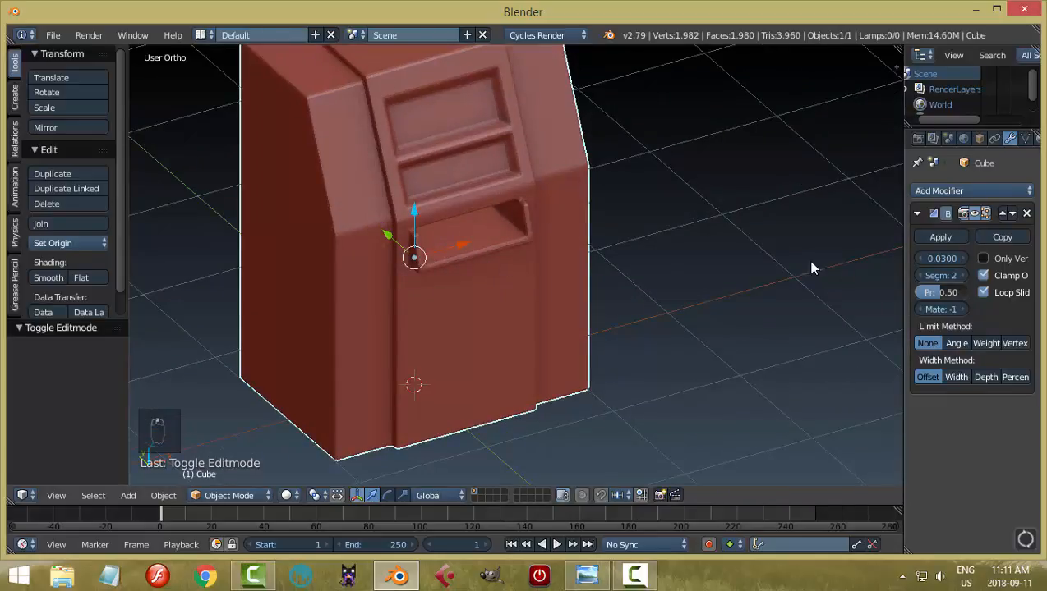
{"action": "left_click", "coordinate": [943, 259]}
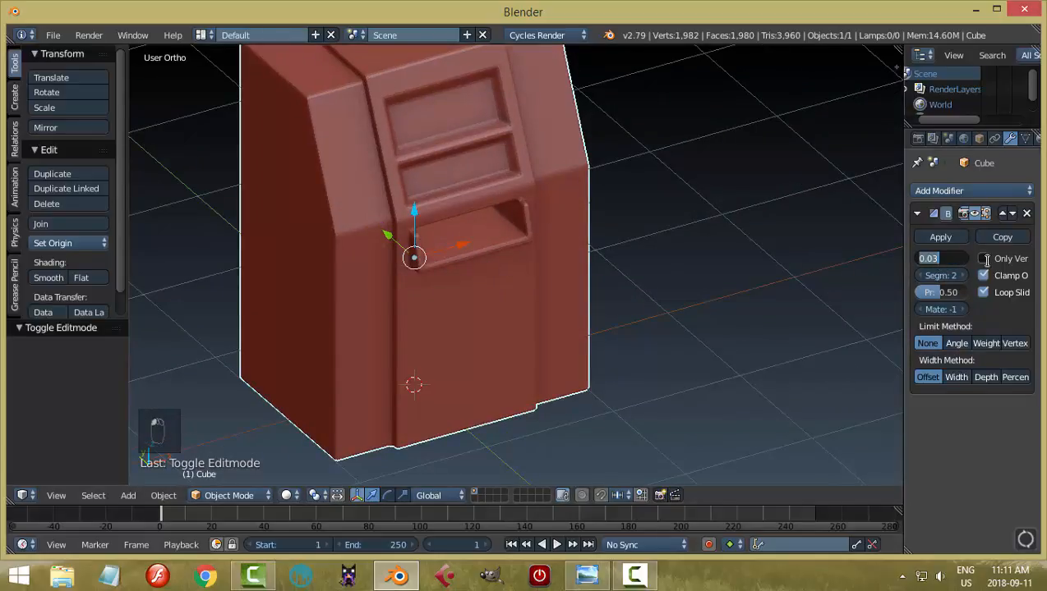
{"action": "type", "text": "0.02"}
{"action": "key", "text": "Return"}
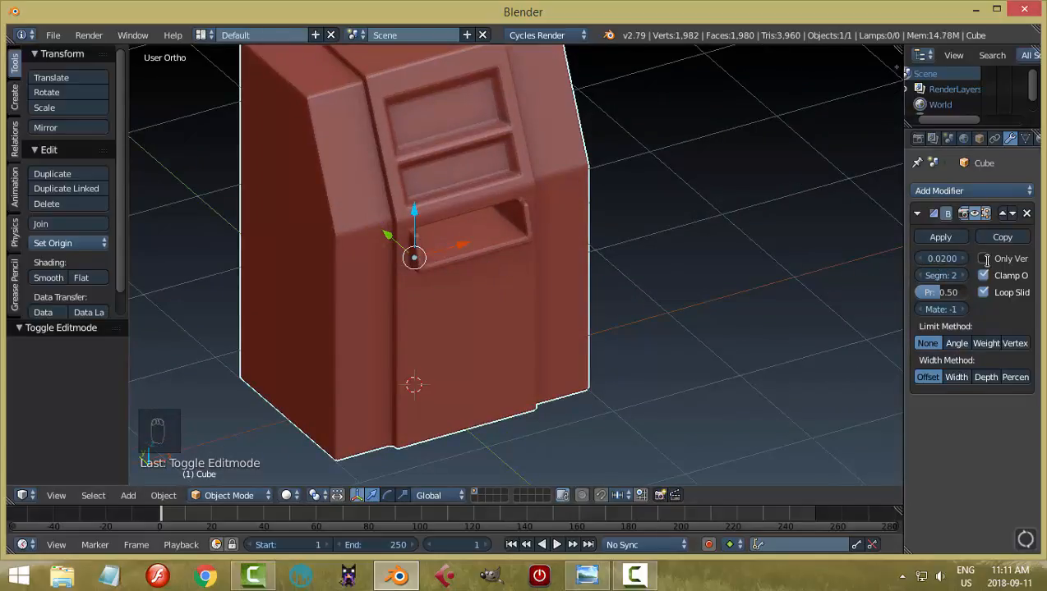
{"action": "middle_click_drag", "start_coordinate": [673, 297], "coordinate": [507, 274]}
{"action": "scroll", "coordinate": [500, 245], "scroll_direction": "up", "scroll_amount": 2}
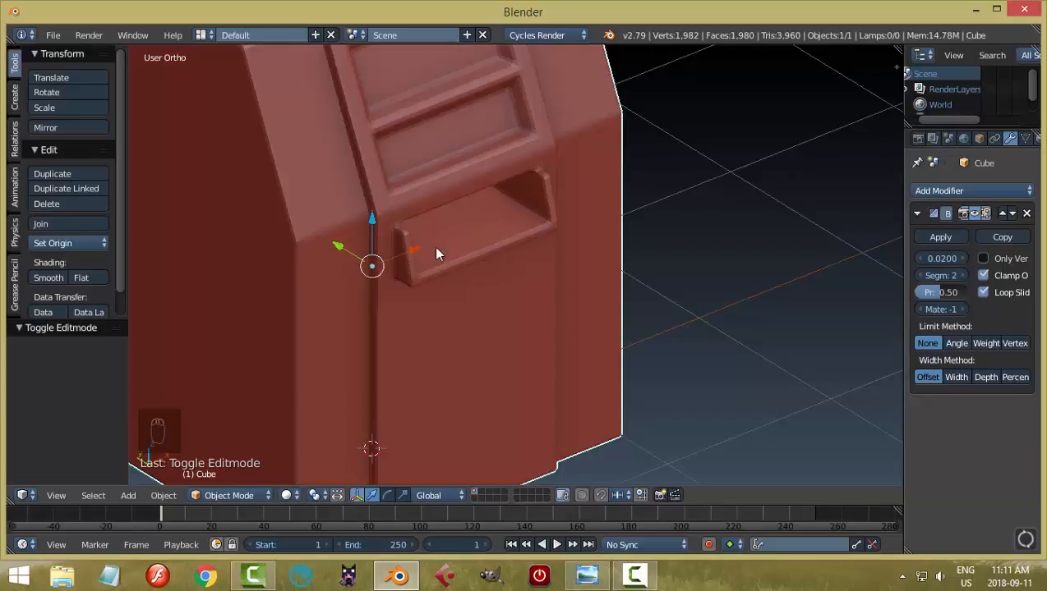
{"action": "middle_click_drag", "start_coordinate": [488, 241], "coordinate": [512, 259]}
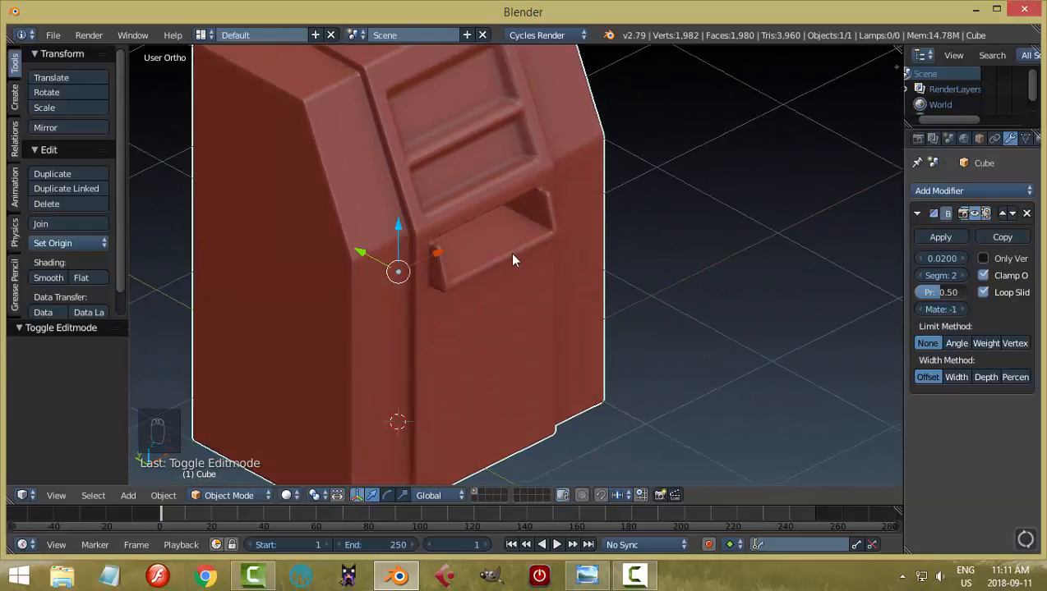
Step: In Edit Mode, select the front face of the tray floor, duplicate it in place, and separate the selection into its own object
{"action": "key", "text": "Tab"}
{"action": "left_click", "coordinate": [628, 255]}
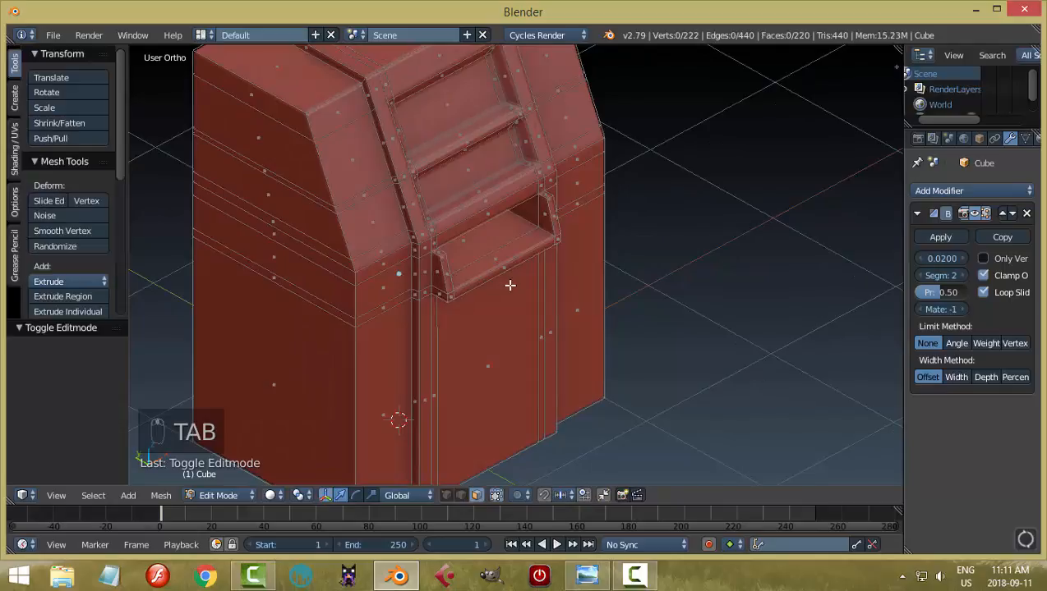
{"action": "right_click", "coordinate": [494, 257]}
{"action": "scroll", "coordinate": [630, 279], "scroll_direction": "down", "scroll_amount": 1}
{"action": "middle_click_drag", "start_coordinate": [618, 295], "coordinate": [569, 294]}
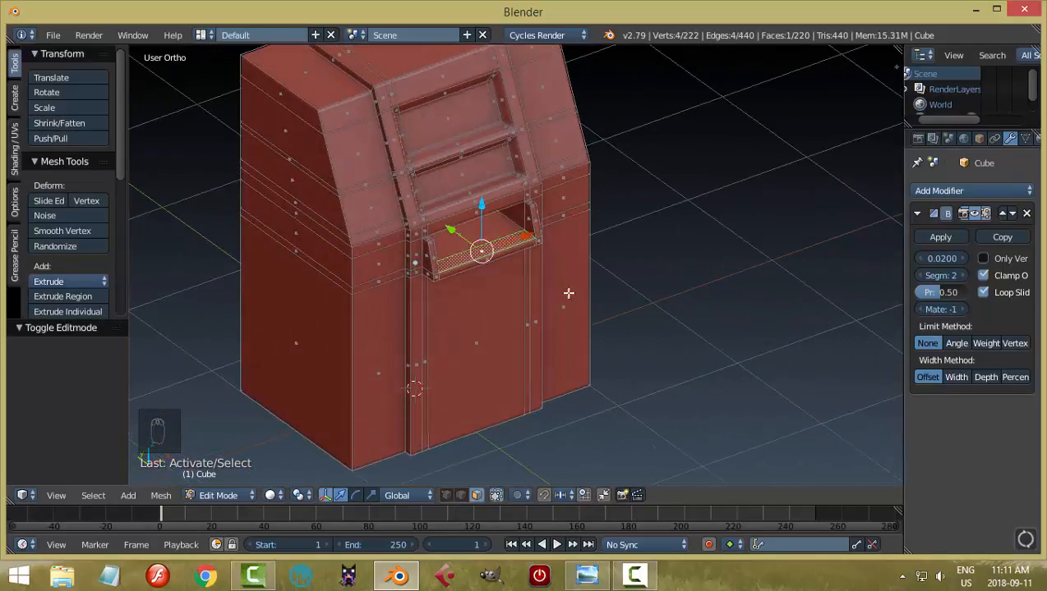
{"action": "scroll", "coordinate": [559, 289], "scroll_direction": "up", "scroll_amount": 5}
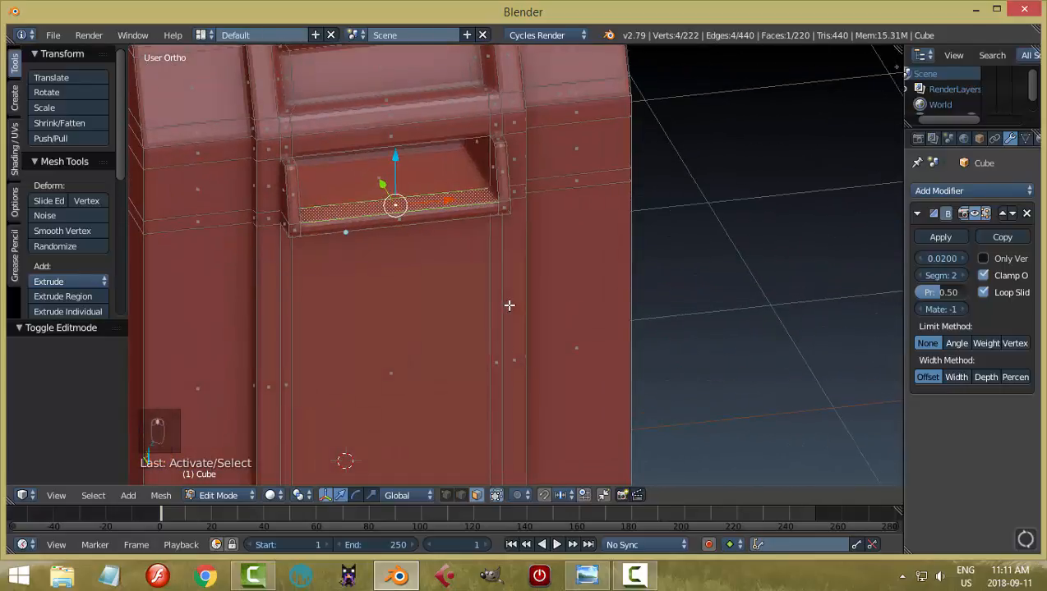
{"action": "middle_click_drag", "start_coordinate": [509, 305], "coordinate": [594, 307]}
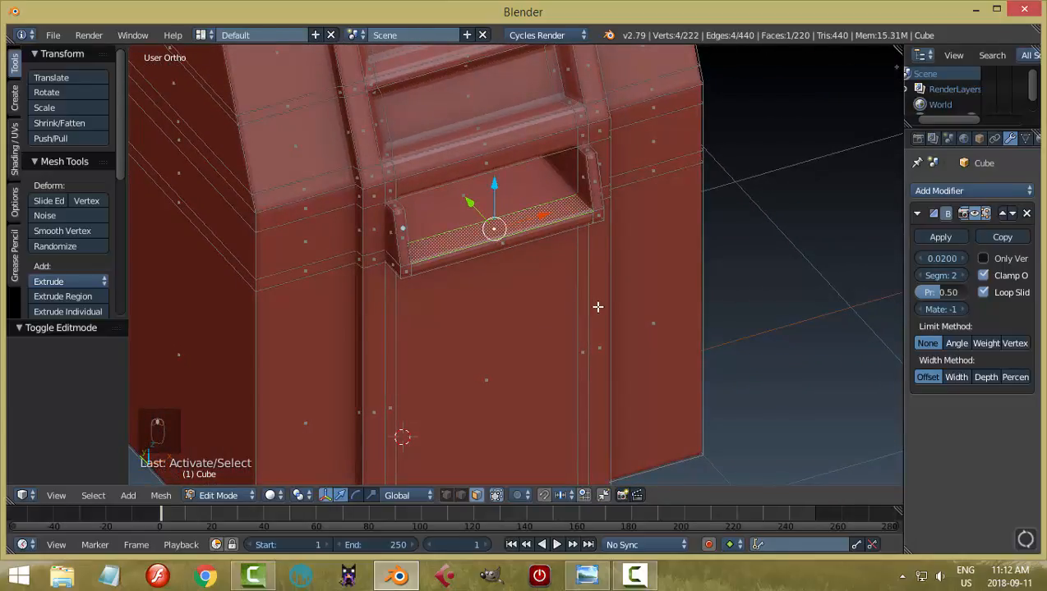
{"action": "key", "text": "shift+d"}
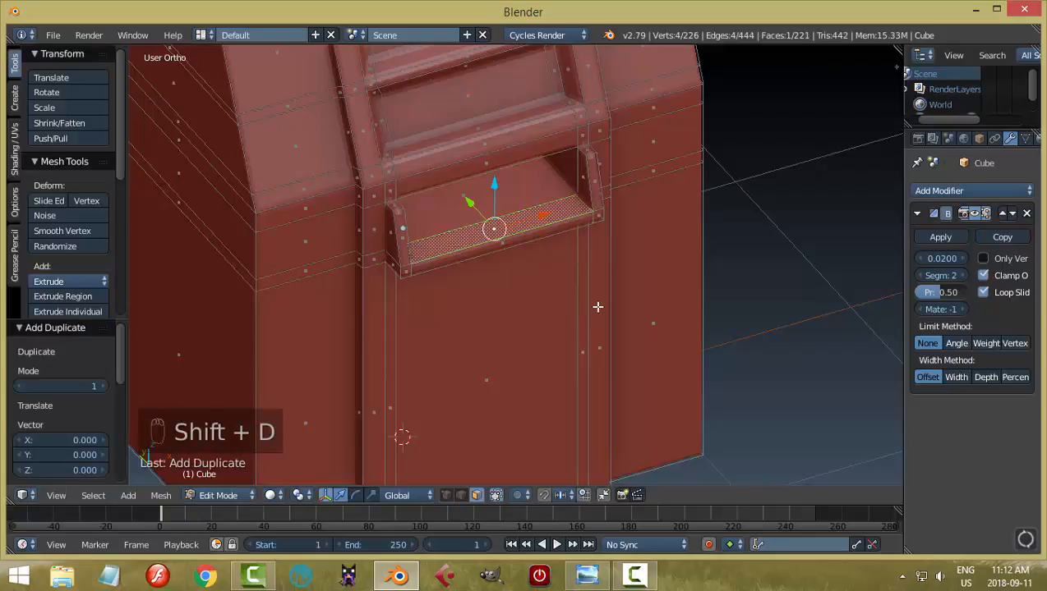
{"action": "key", "text": "p"}
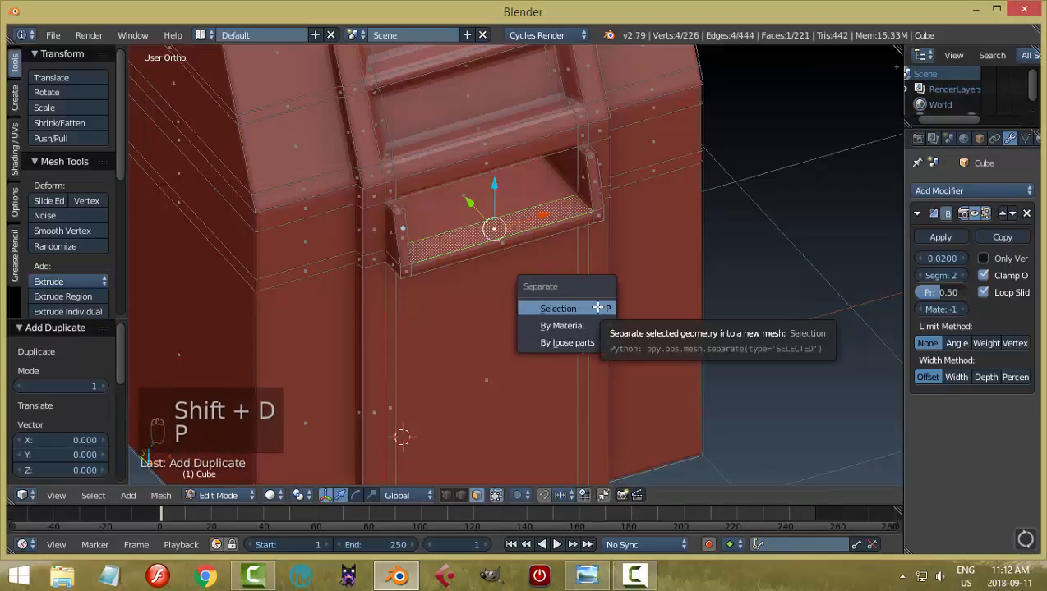
{"action": "left_click", "coordinate": [598, 308]}
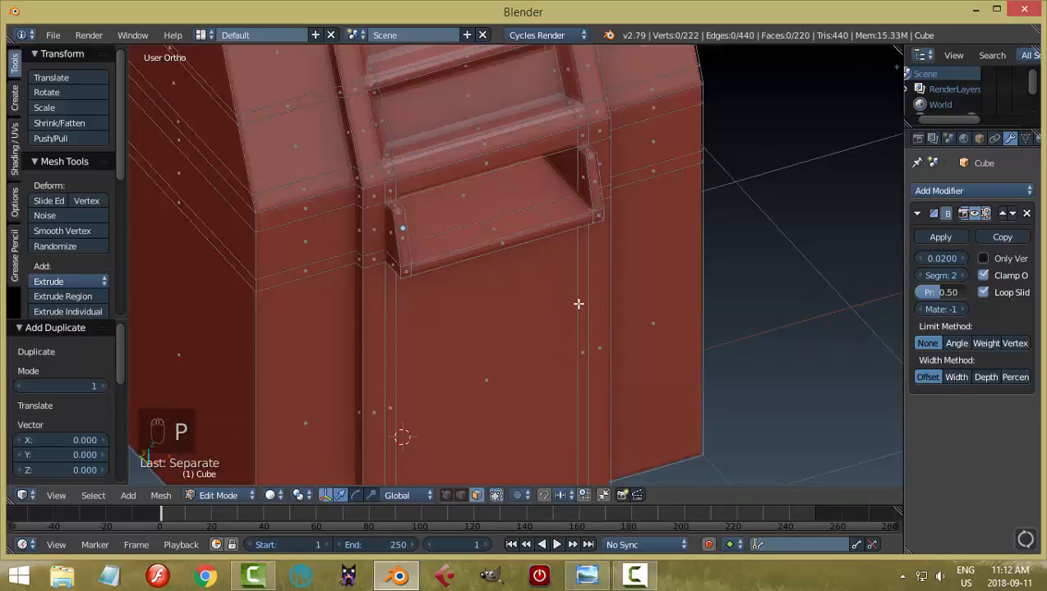
Step: In Object Mode, select the separated tray-floor strip and set its origin to its geometry
{"action": "key", "text": "Tab"}
{"action": "left_click", "coordinate": [453, 302]}
{"action": "right_click", "coordinate": [491, 228]}
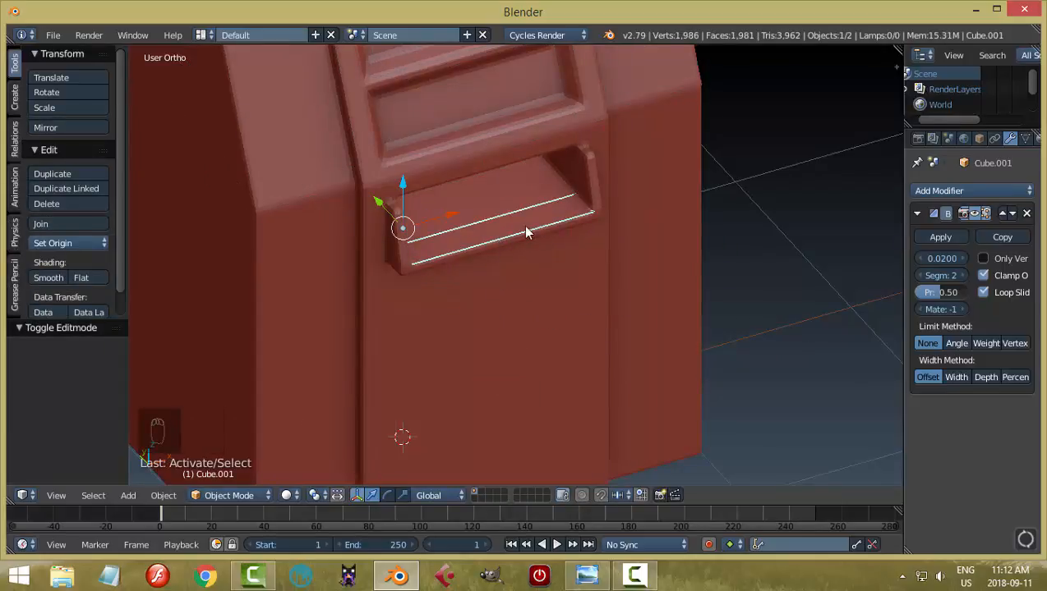
{"action": "left_click", "coordinate": [78, 243]}
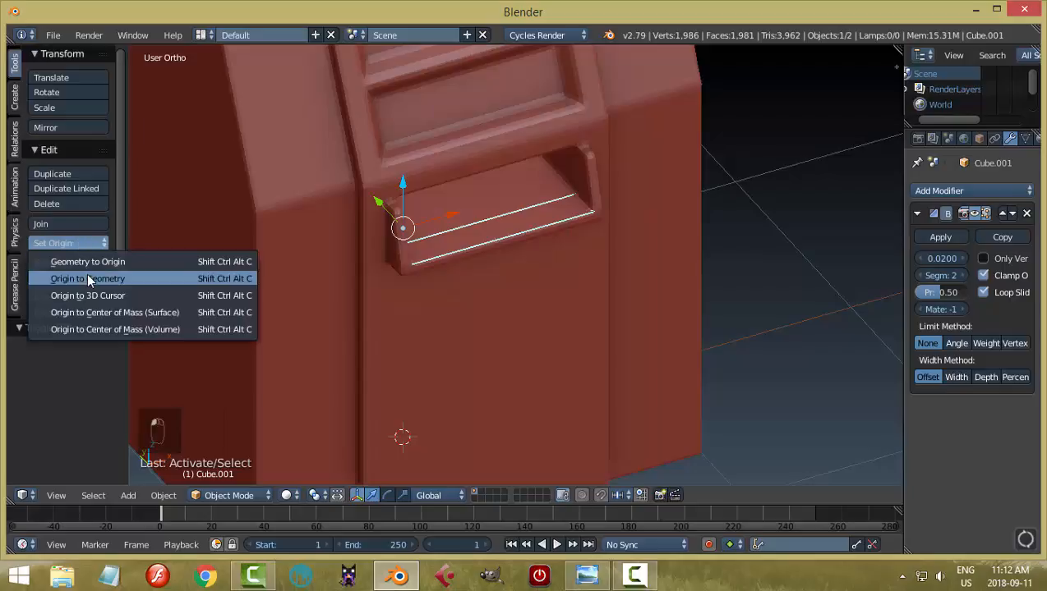
{"action": "left_click", "coordinate": [87, 275]}
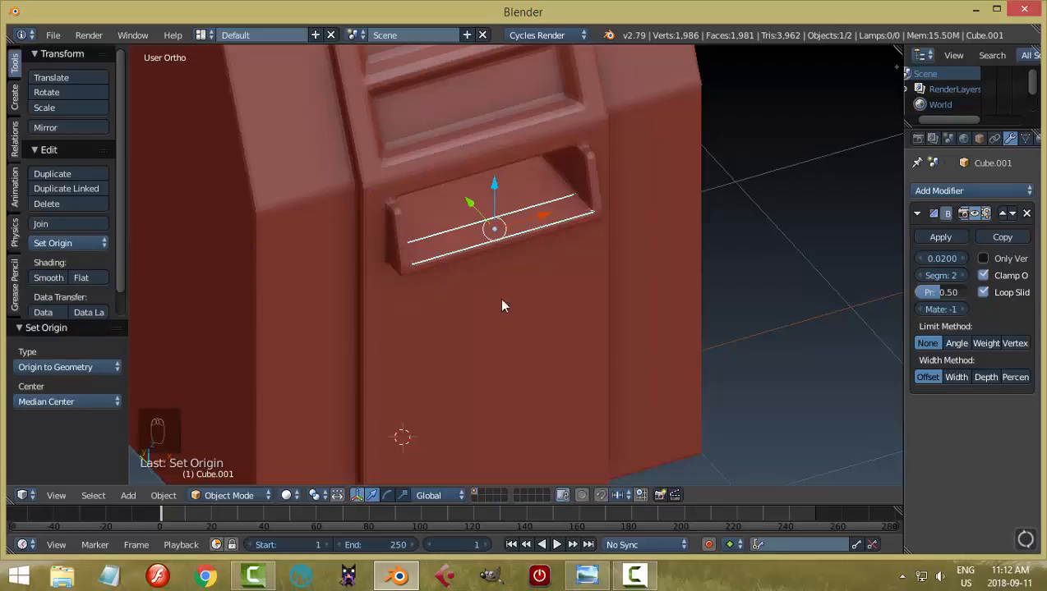
Step: Adjust the strip's height along Z by -0.018 and then 0.052 so it sits above the tray floor
{"action": "middle_click_drag", "start_coordinate": [503, 306], "coordinate": [612, 295]}
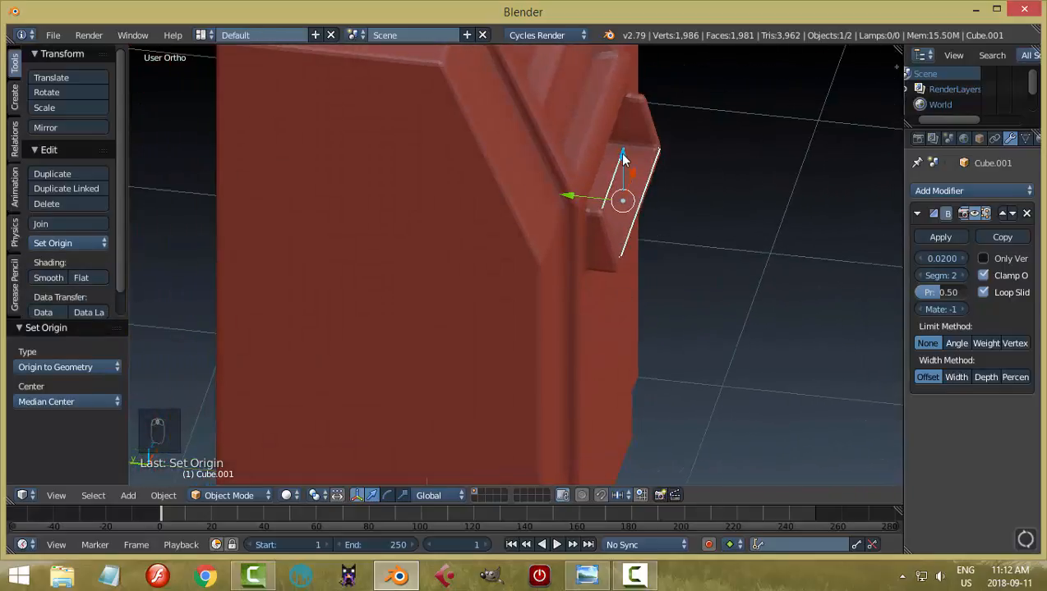
{"action": "left_click_drag", "start_coordinate": [622, 158], "coordinate": [620, 156]}
{"action": "middle_click_drag", "start_coordinate": [620, 156], "coordinate": [588, 192]}
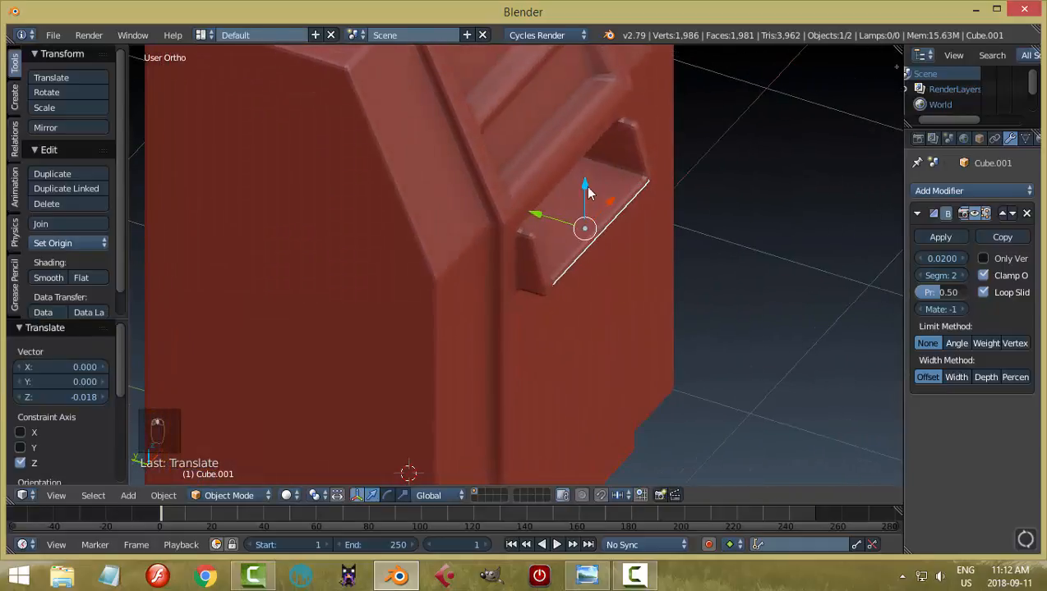
{"action": "left_click_drag", "start_coordinate": [587, 187], "coordinate": [589, 176]}
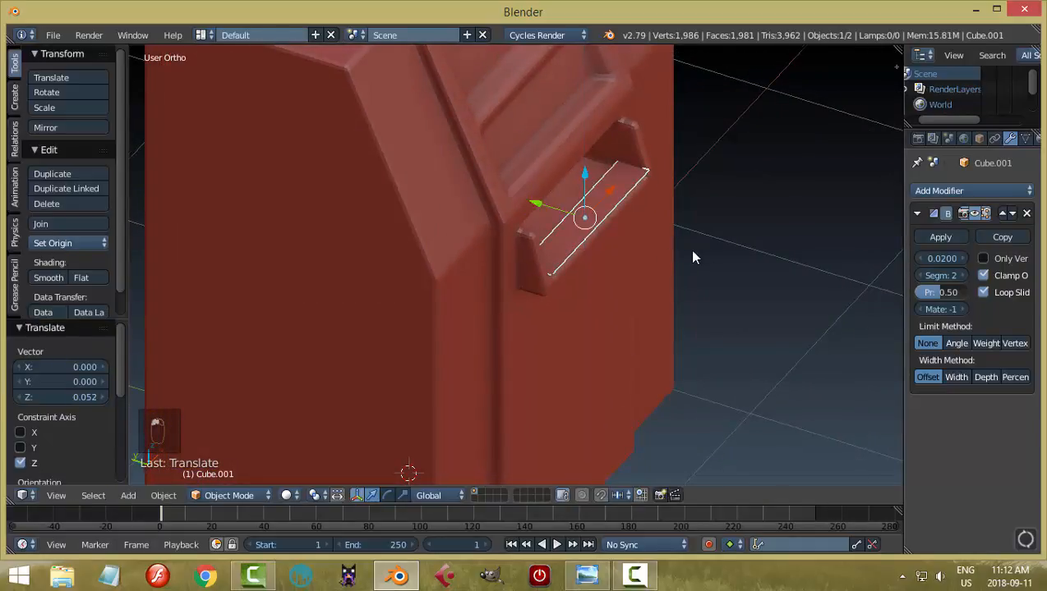
Step: Enter Edit Mode on the strip, select all of it, and scale it to 0.98 along X to fit between the tray sides
{"action": "middle_click_drag", "start_coordinate": [693, 258], "coordinate": [550, 287]}
{"action": "key", "text": "Tab"}
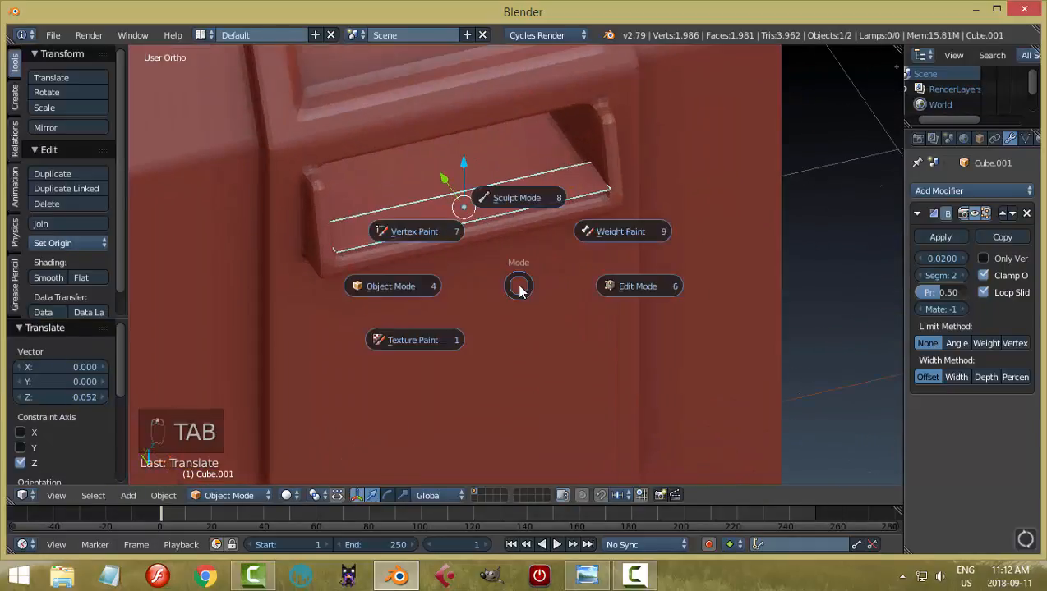
{"action": "left_click", "coordinate": [617, 285]}
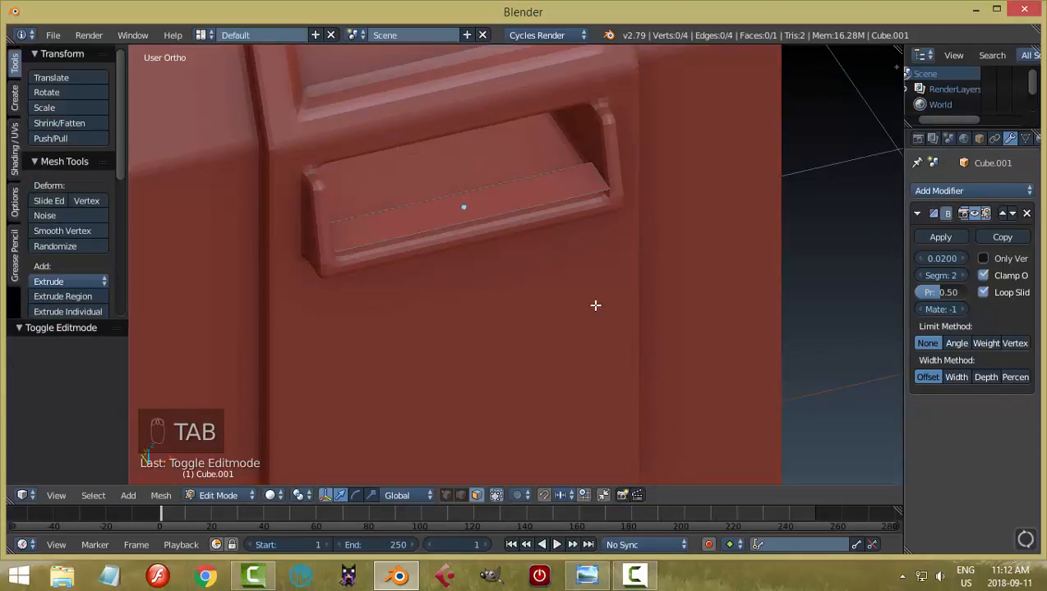
{"action": "key", "text": "a"}
{"action": "key", "text": "a"}
{"action": "middle_click_drag", "start_coordinate": [596, 304], "coordinate": [612, 285]}
{"action": "scroll", "coordinate": [599, 284], "scroll_direction": "up", "scroll_amount": 2}
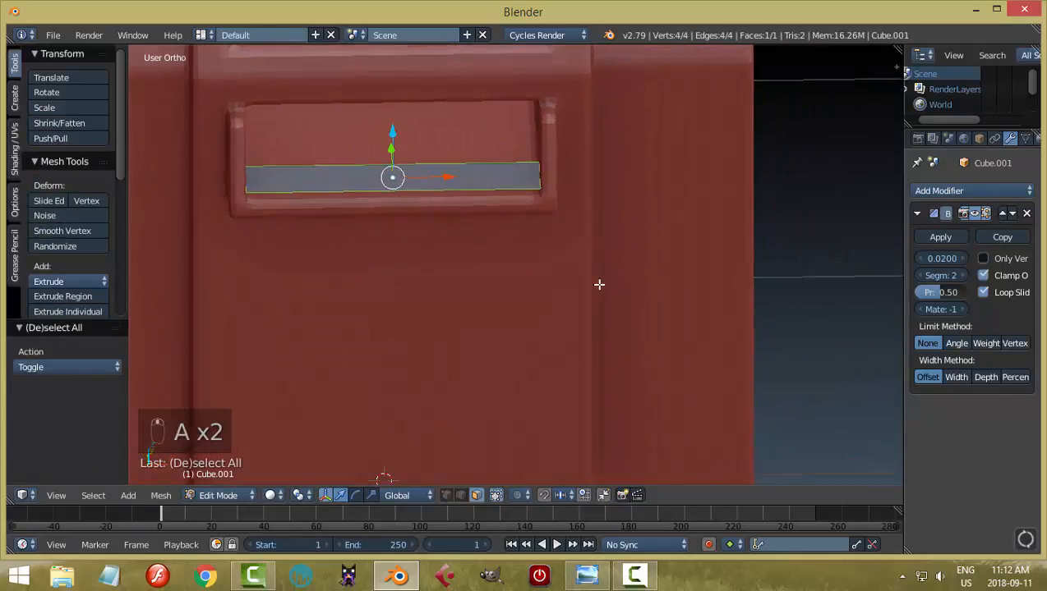
{"action": "key", "text": "s"}
{"action": "key", "text": "x"}
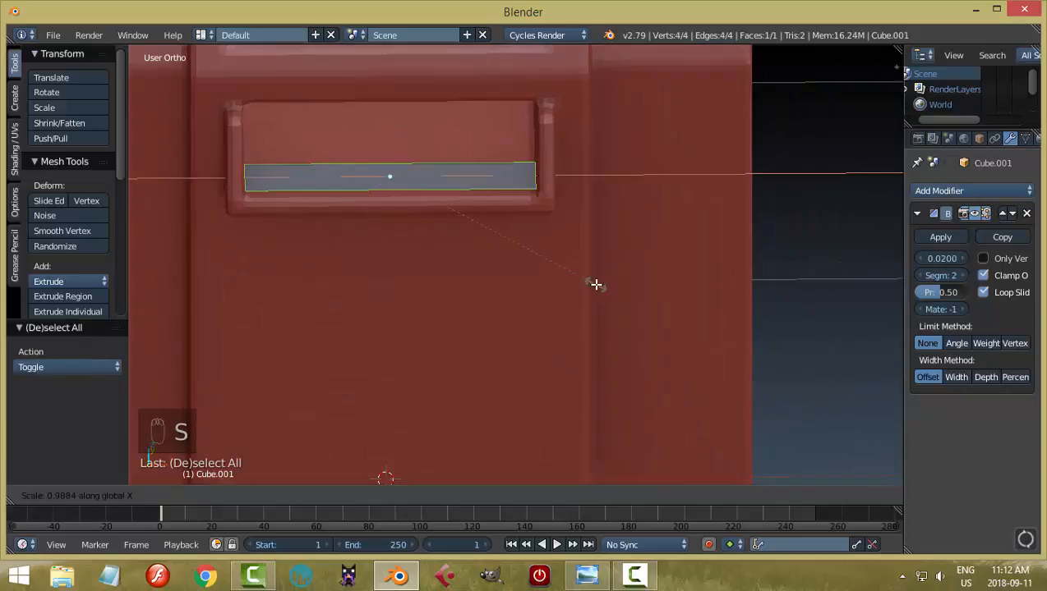
{"action": "left_click", "coordinate": [594, 285]}
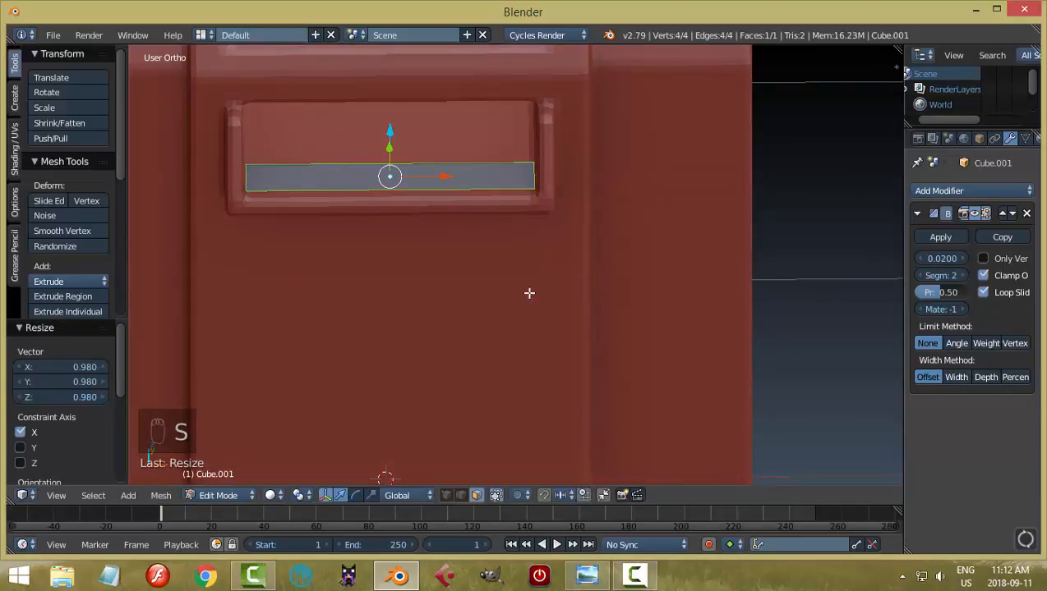
Step: Scale the strip to 0.138 along Y to make it a narrow band
{"action": "middle_click_drag", "start_coordinate": [528, 294], "coordinate": [619, 306]}
{"action": "key", "text": "s"}
{"action": "key", "text": "y"}
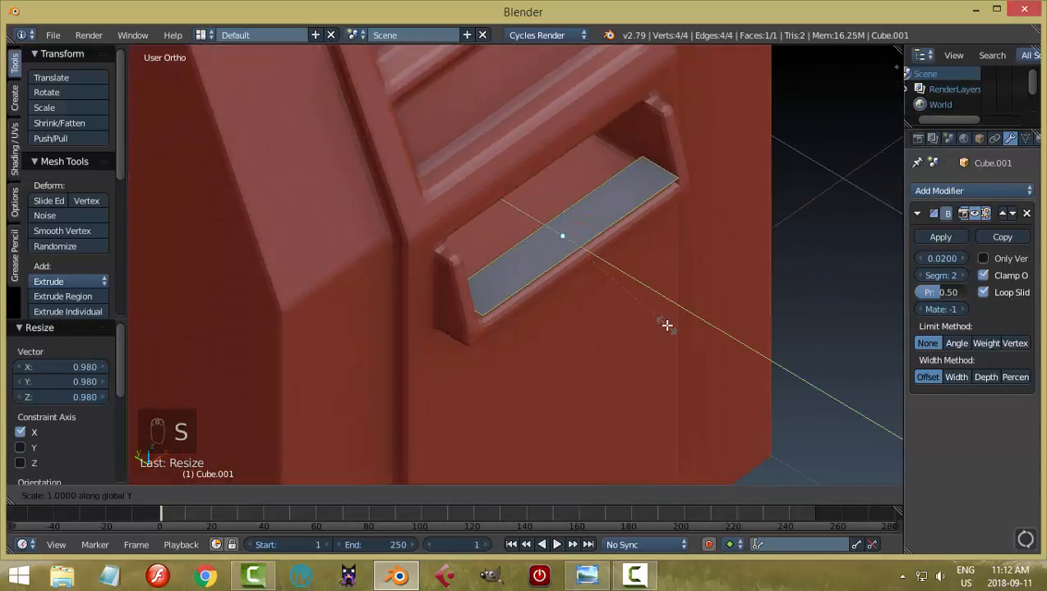
{"action": "left_click", "coordinate": [556, 254]}
Step: Extrude the narrow band upward 0.010 into a thin bar, deselect, and return to Object Mode
{"action": "middle_click_drag", "start_coordinate": [555, 253], "coordinate": [607, 323]}
{"action": "scroll", "coordinate": [595, 362], "scroll_direction": "up", "scroll_amount": 4}
{"action": "middle_click_drag", "start_coordinate": [582, 391], "coordinate": [572, 367]}
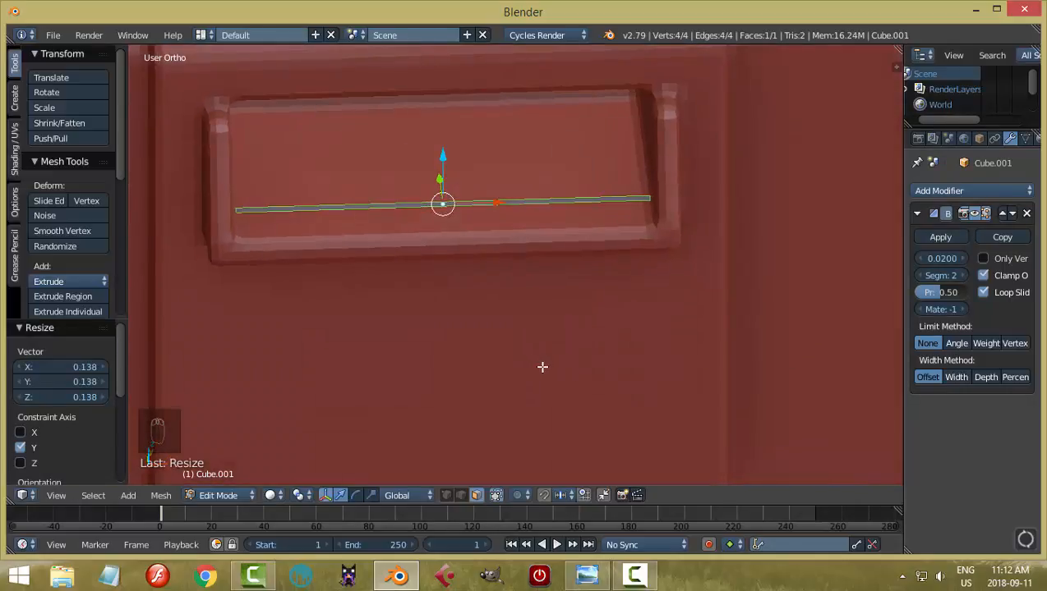
{"action": "key", "text": "e"}
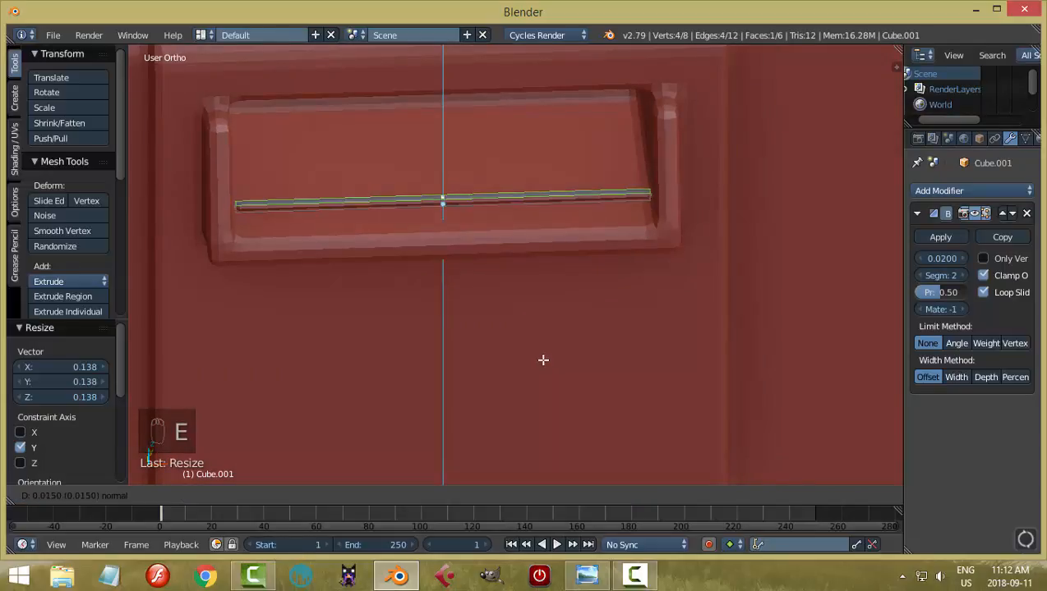
{"action": "left_click", "coordinate": [544, 359]}
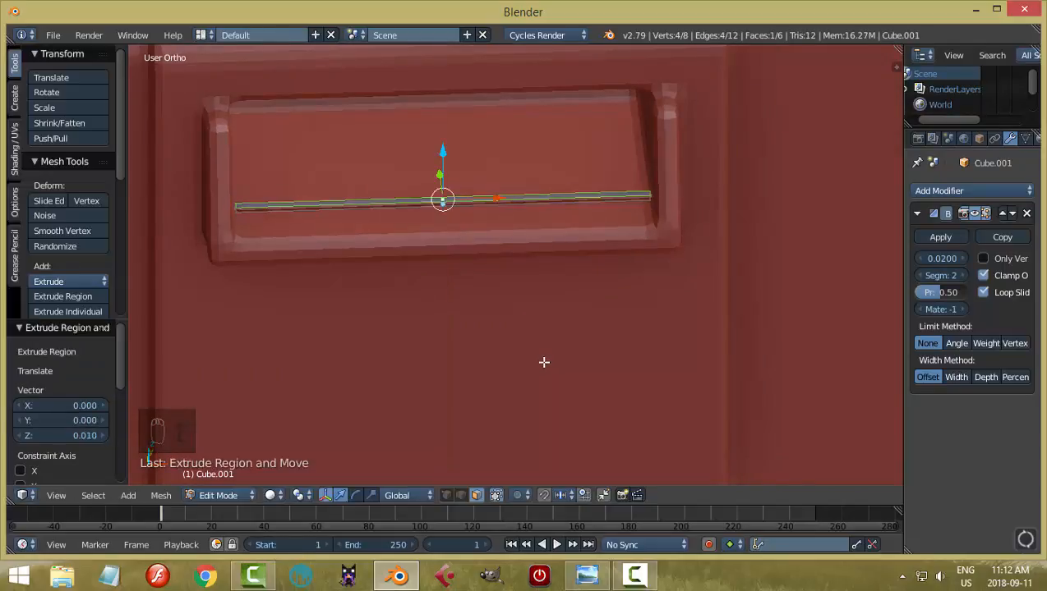
{"action": "key", "text": "a"}
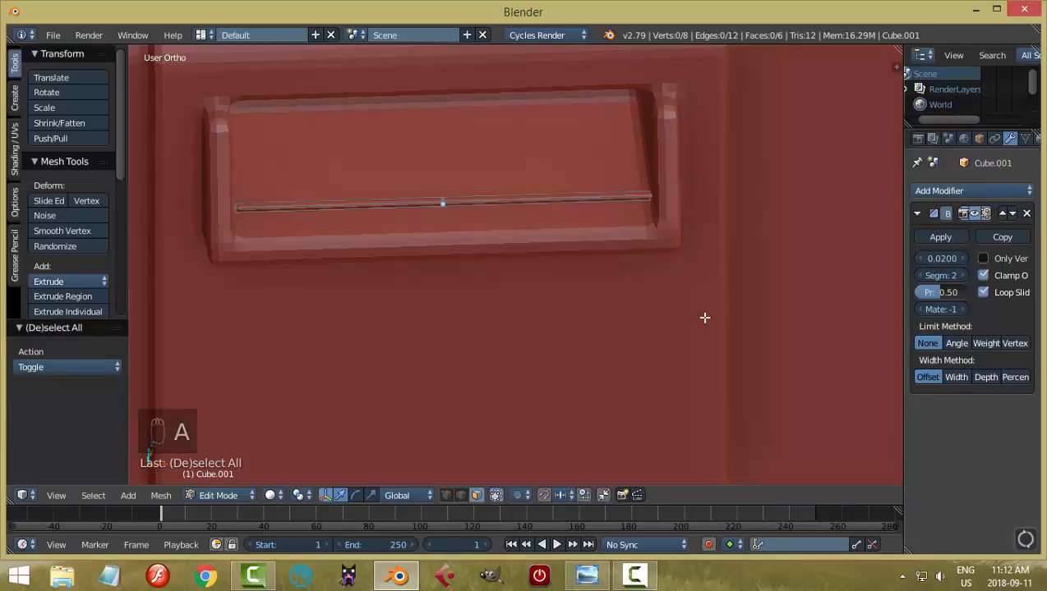
{"action": "key", "text": "Tab"}
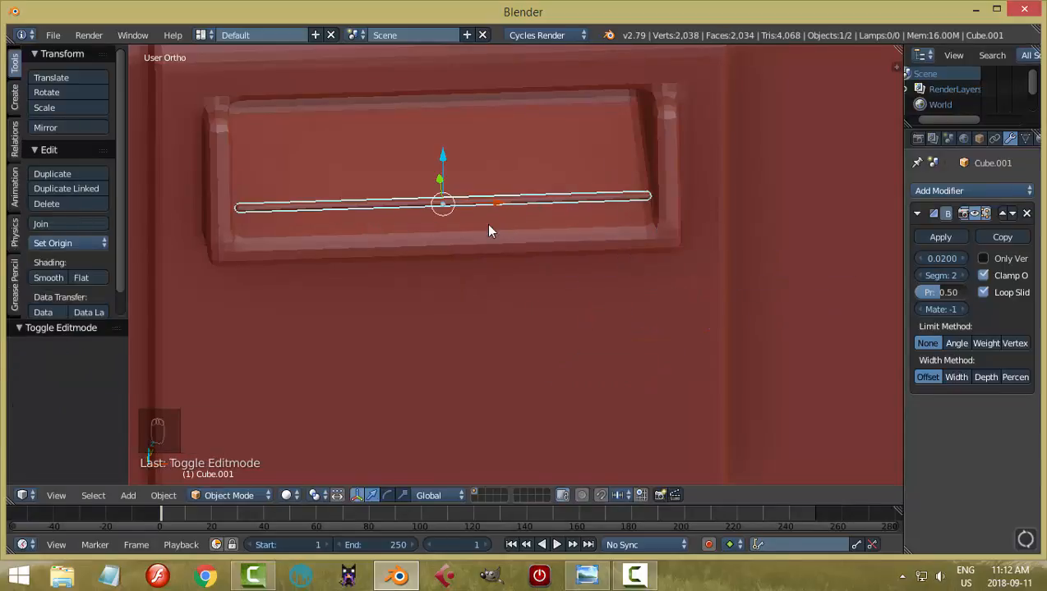
Step: Remove the Bevel modifier from the thin bar and move it along Z by -0.035 and then 0.055
{"action": "middle_click_drag", "start_coordinate": [573, 259], "coordinate": [610, 284]}
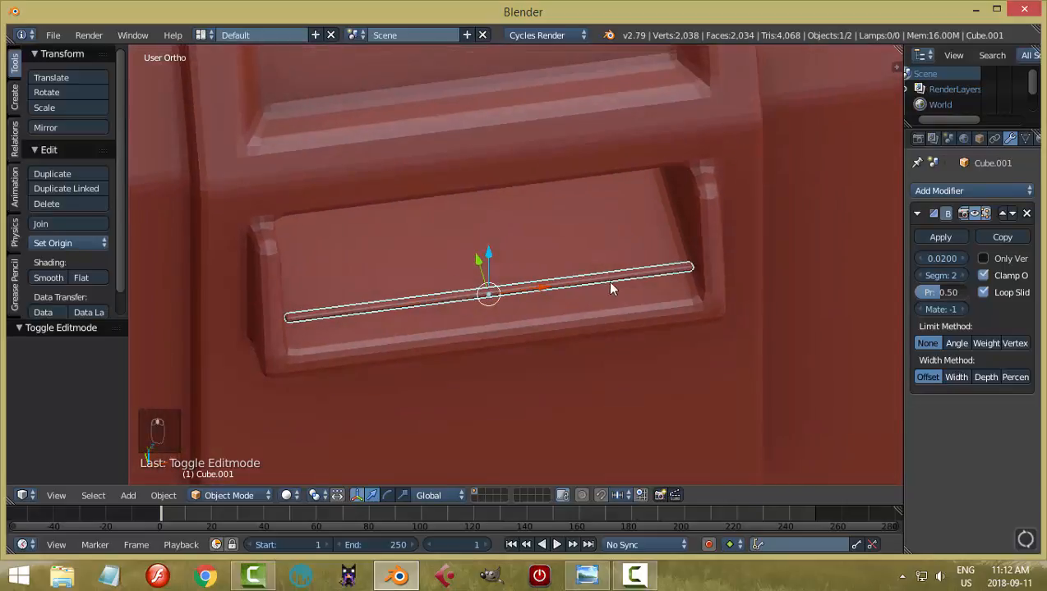
{"action": "left_click", "coordinate": [1027, 214]}
{"action": "scroll", "coordinate": [682, 326], "scroll_direction": "up", "scroll_amount": 2}
{"action": "middle_click_drag", "start_coordinate": [681, 325], "coordinate": [618, 338]}
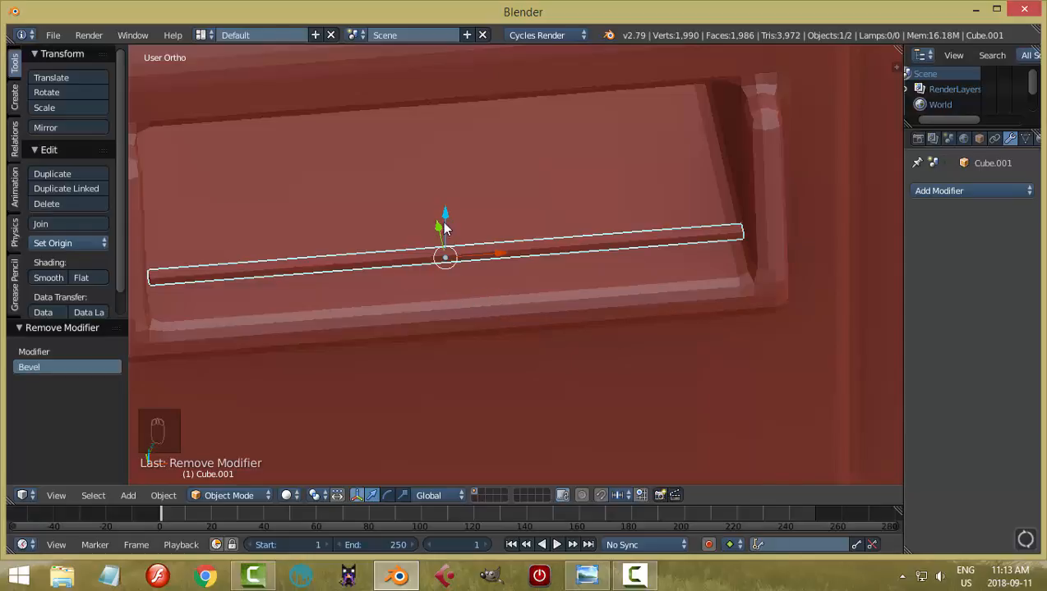
{"action": "mouse_move", "coordinate": [443, 229]}
{"action": "left_mouse_down"}
{"action": "mouse_move", "coordinate": [445, 244]}
{"action": "mouse_move", "coordinate": [452, 237]}
{"action": "left_mouse_up"}
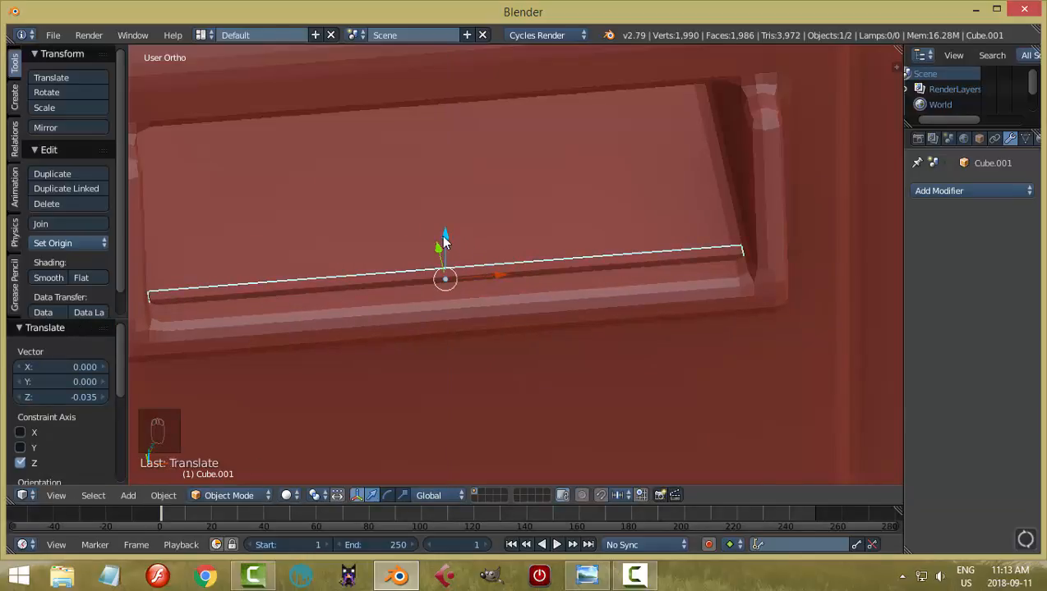
{"action": "left_click_drag", "start_coordinate": [446, 240], "coordinate": [447, 210]}
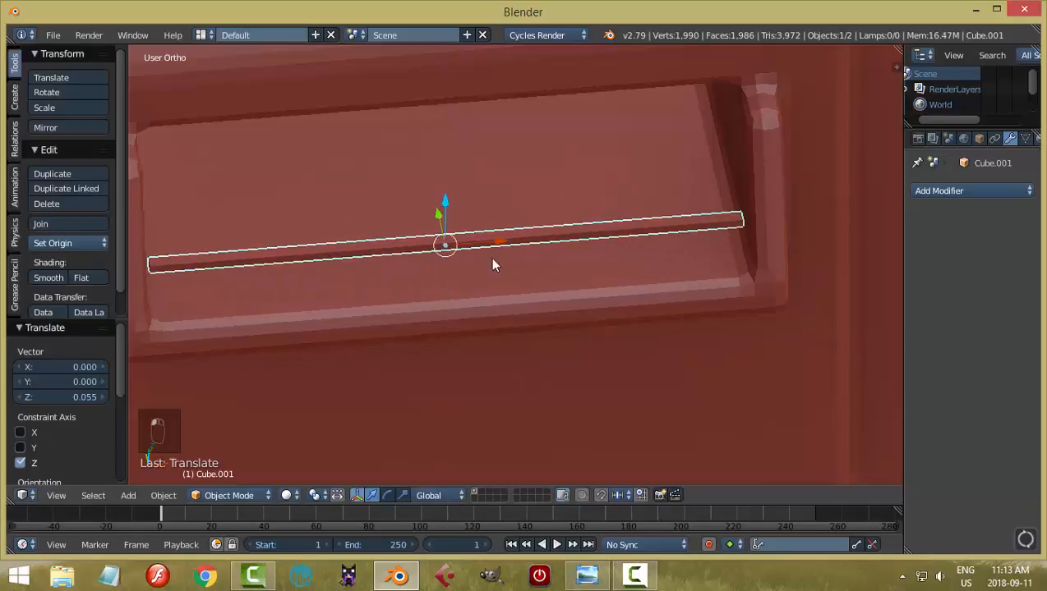
Step: Delete the upper long face of the thin bar in Edit Mode and return to Object Mode
{"action": "key", "text": "Tab"}
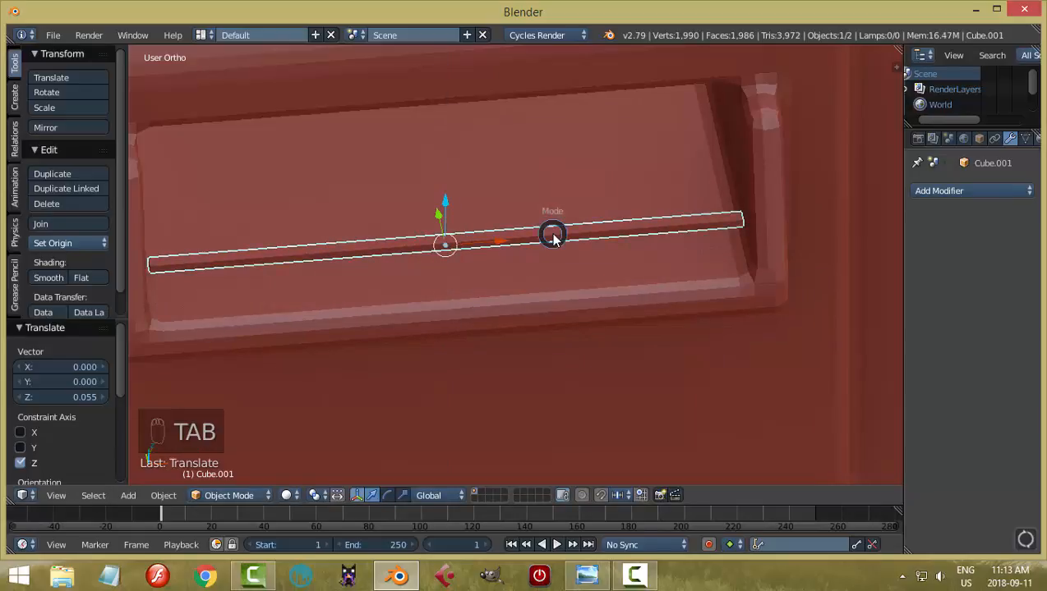
{"action": "left_click", "coordinate": [560, 232]}
{"action": "key", "text": "ctrl+Tab"}
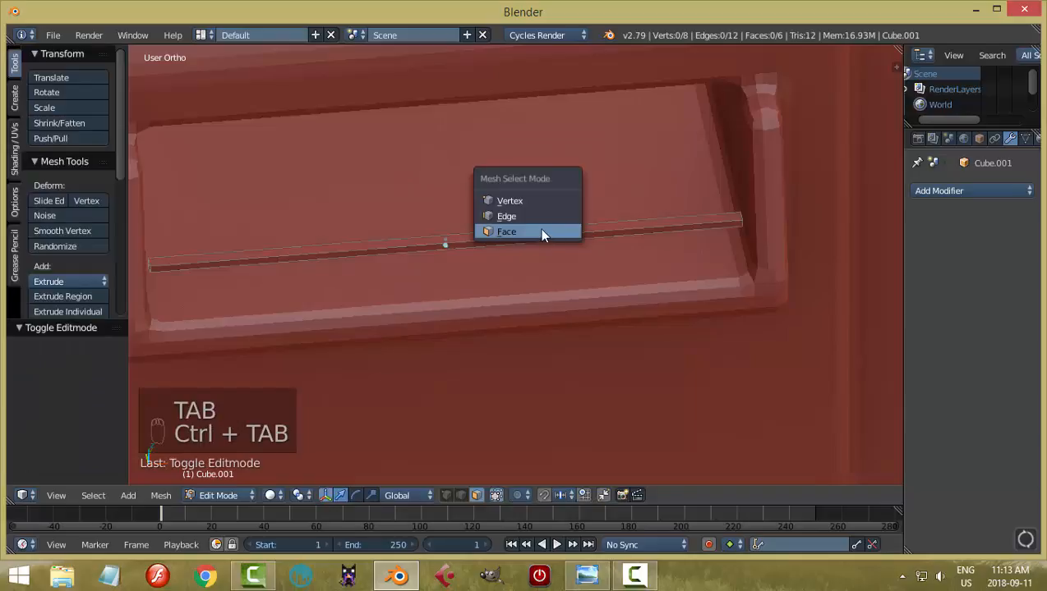
{"action": "left_click", "coordinate": [541, 230]}
{"action": "right_click", "coordinate": [527, 231]}
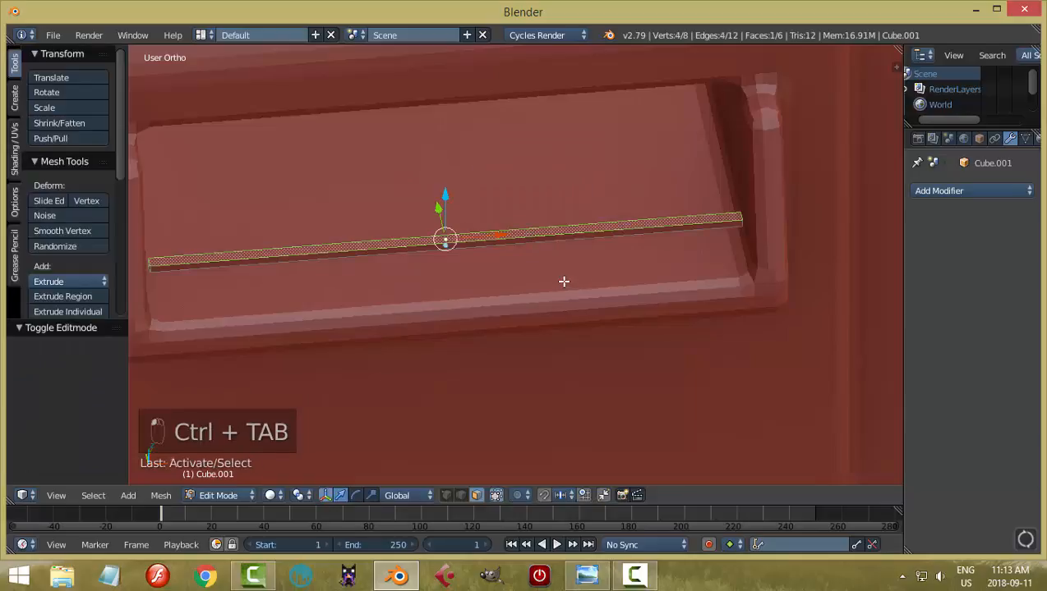
{"action": "key", "text": "x"}
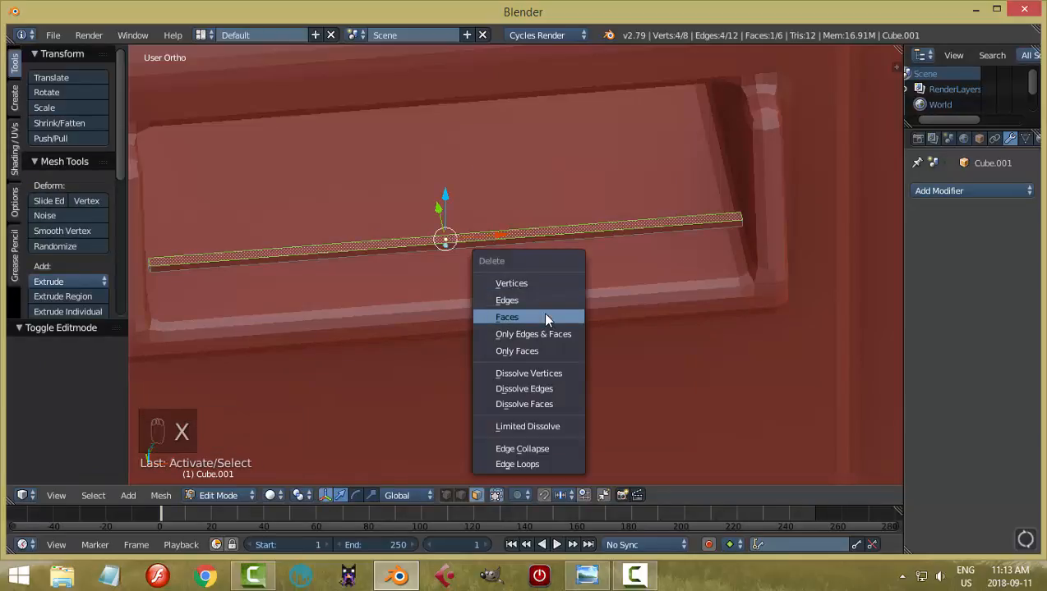
{"action": "left_click", "coordinate": [543, 315]}
{"action": "key", "text": "Tab"}
{"action": "left_click", "coordinate": [436, 271]}
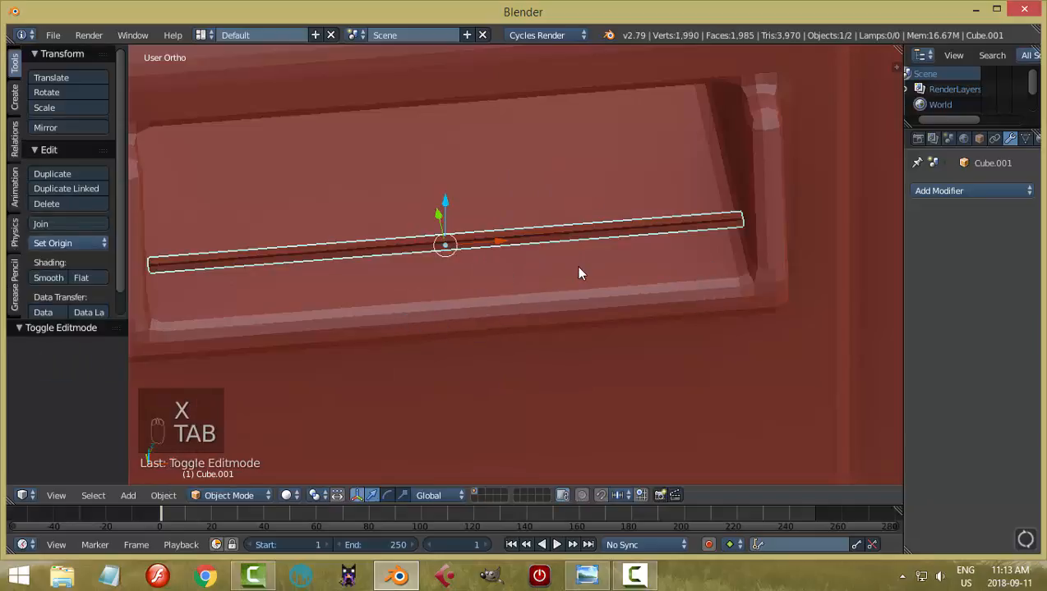
Step: Rotate the thin bar 180° about the X axis so its open side faces down
{"action": "middle_click_drag", "start_coordinate": [564, 272], "coordinate": [503, 281]}
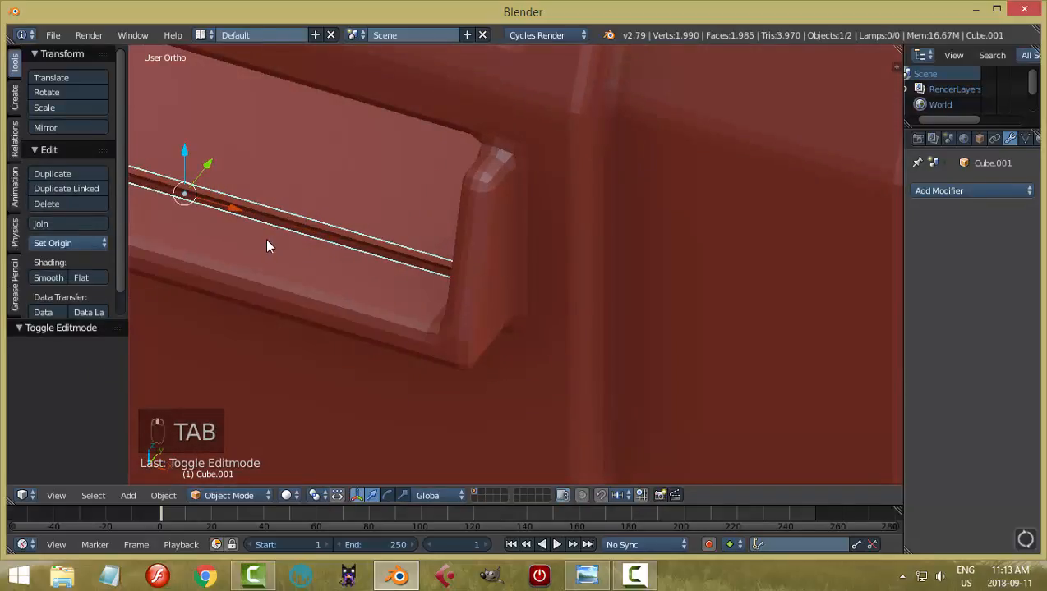
{"action": "middle_click_drag", "start_coordinate": [266, 246], "coordinate": [409, 248]}
{"action": "middle_click_drag", "start_coordinate": [777, 242], "coordinate": [724, 233], "text": "shift"}
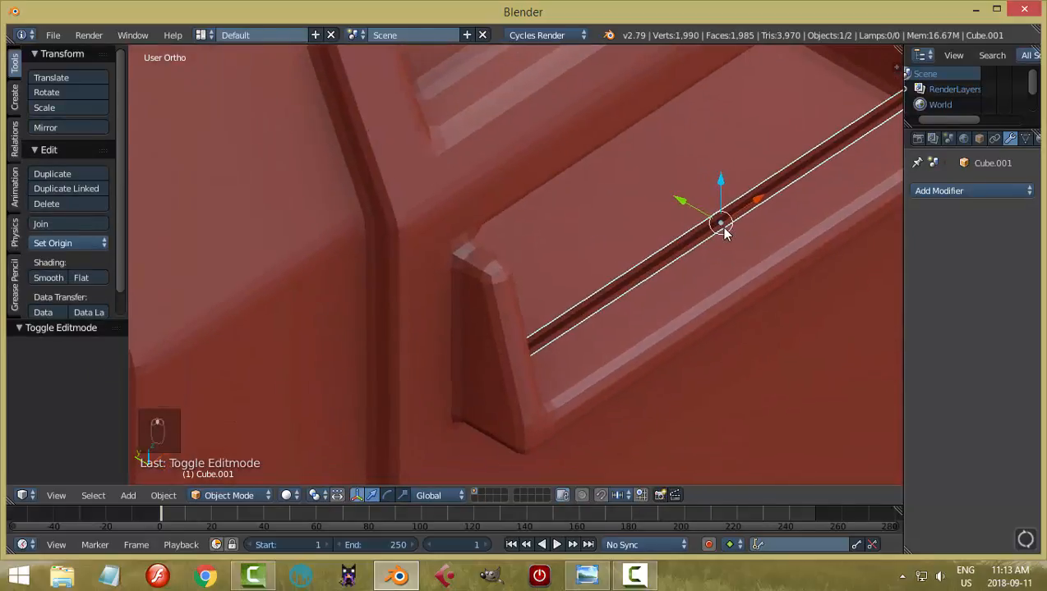
{"action": "type", "text": "rx18"}
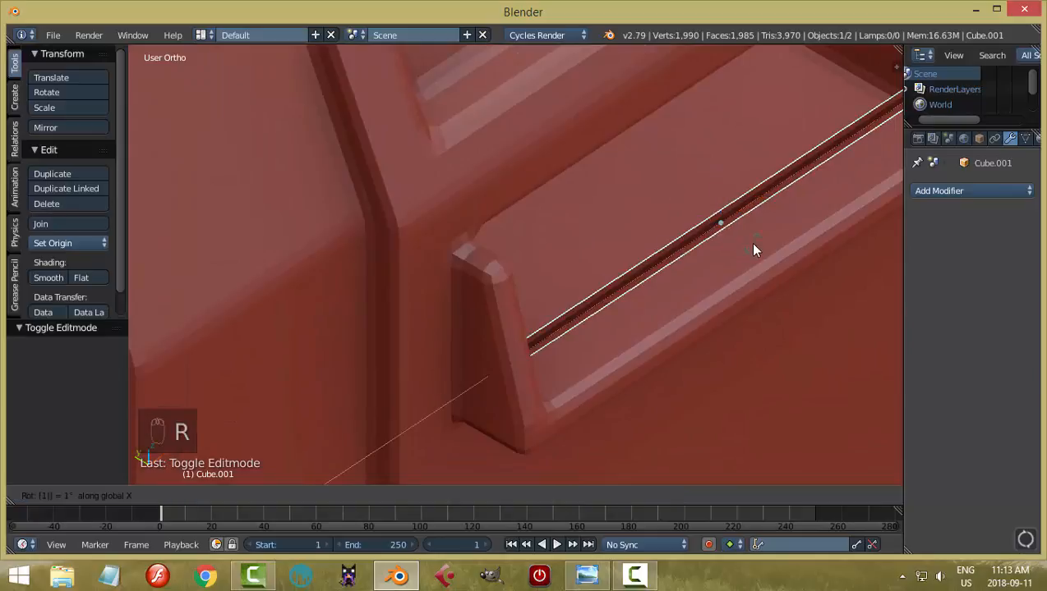
{"action": "type", "text": "0"}
{"action": "key", "text": "Return"}
Step: Move the flipped bar along Z by -0.046, down onto the tray surface
{"action": "middle_click_drag", "start_coordinate": [750, 243], "coordinate": [719, 253]}
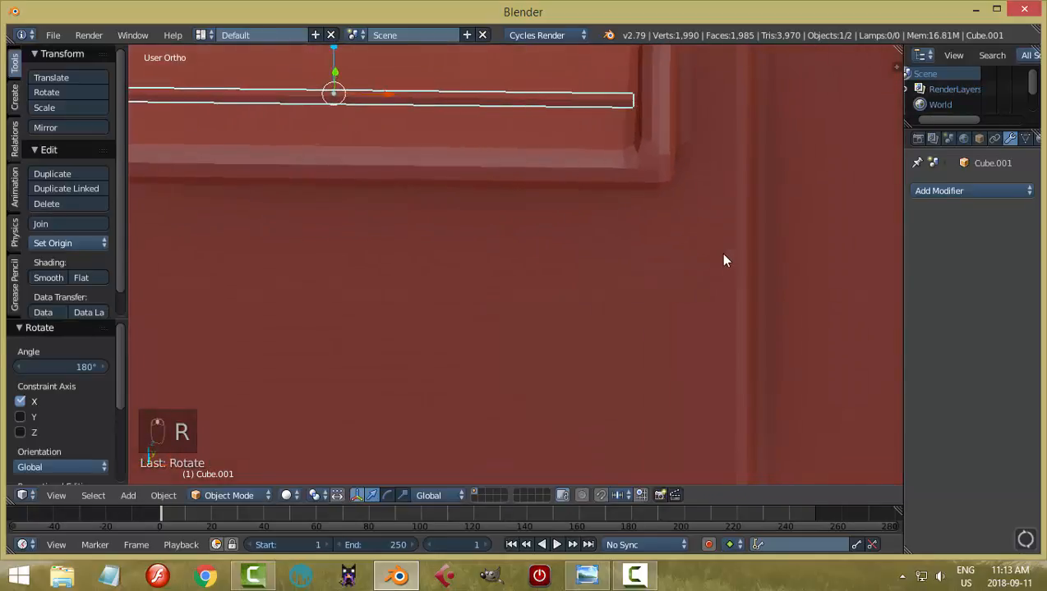
{"action": "middle_click_drag", "start_coordinate": [406, 135], "coordinate": [448, 107]}
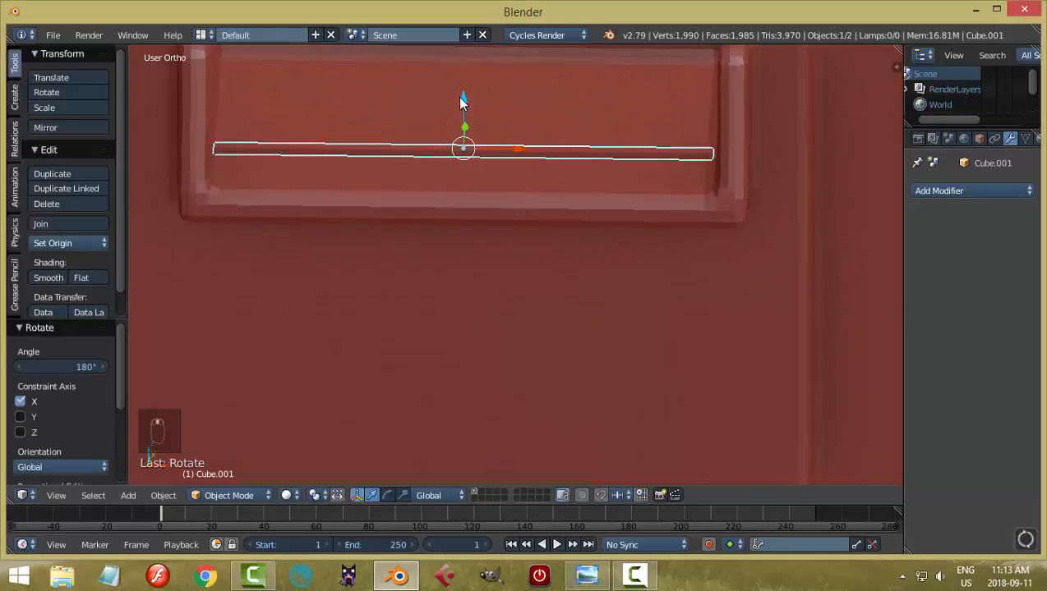
{"action": "key", "text": "g"}
{"action": "key", "text": "z"}
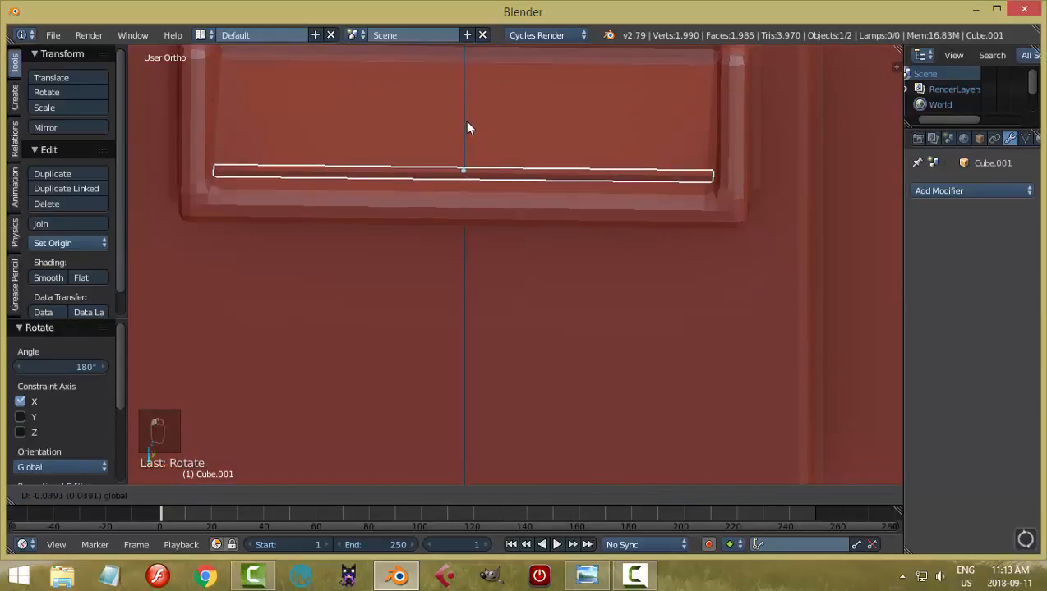
{"action": "left_click", "coordinate": [465, 125]}
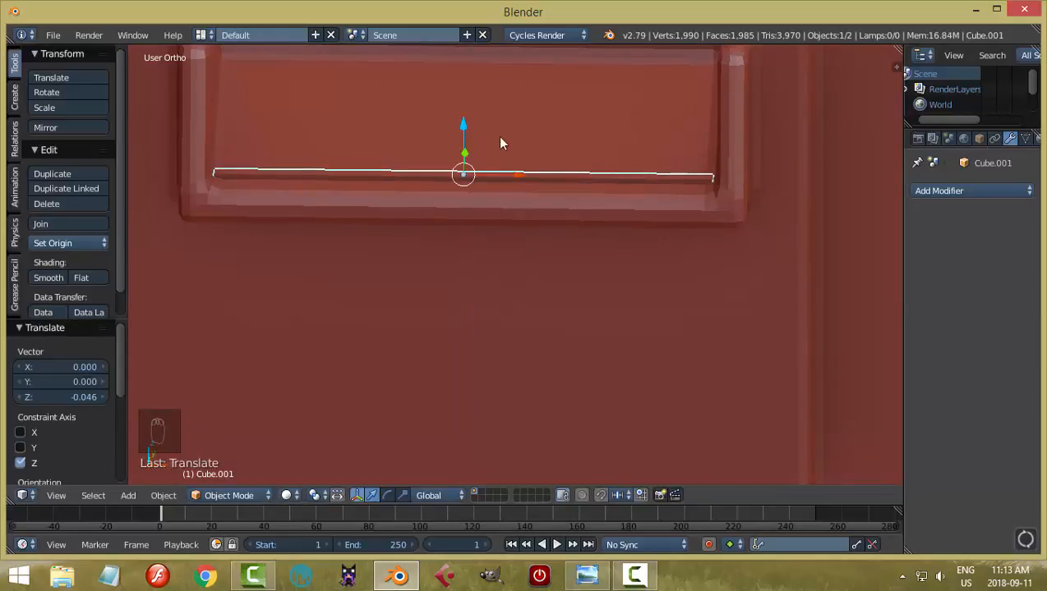
Step: Enter Edit Mode on the bar, select all of it, and scale it slightly along X
{"action": "middle_click_drag", "start_coordinate": [497, 135], "coordinate": [602, 214]}
{"action": "key", "text": "Tab"}
{"action": "left_click", "coordinate": [753, 217]}
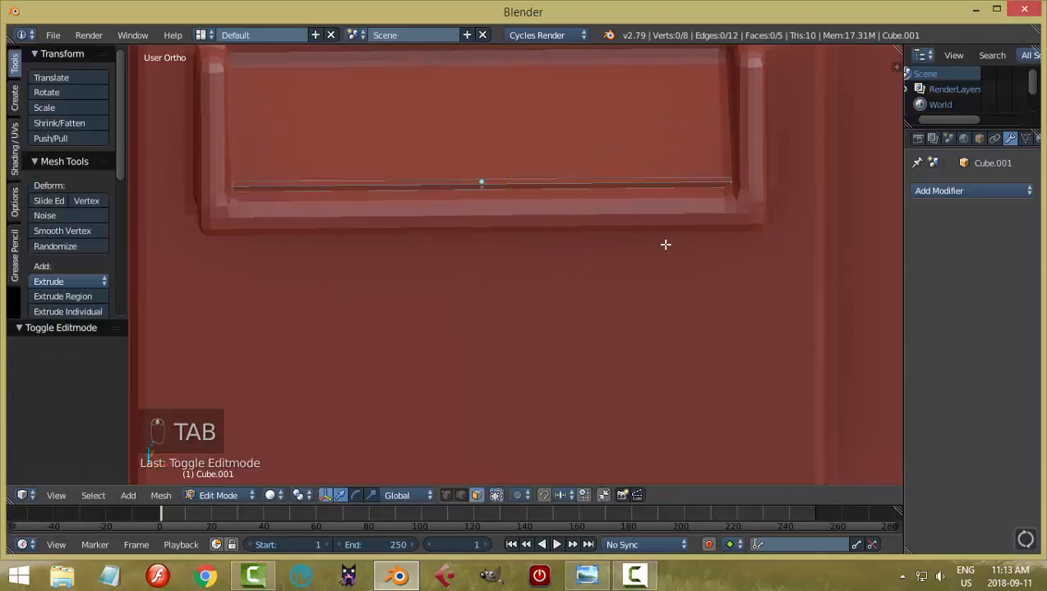
{"action": "key", "text": "a"}
{"action": "key", "text": "a"}
{"action": "key", "text": "s"}
{"action": "key", "text": "x"}
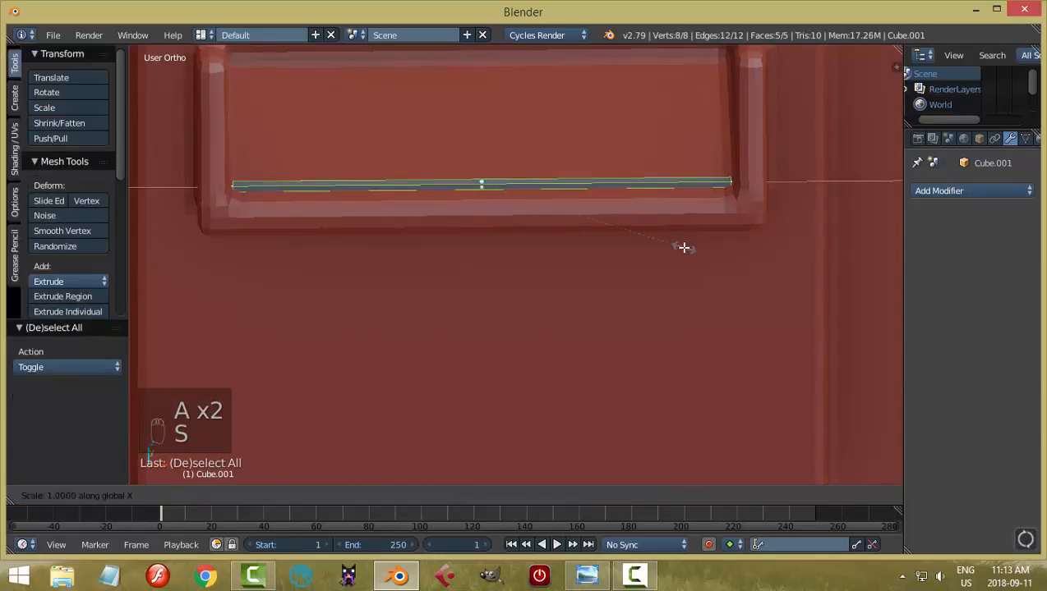
{"action": "left_click", "coordinate": [677, 247]}
{"action": "middle_click_drag", "start_coordinate": [677, 248], "coordinate": [612, 263]}
Step: Bevel the bar's two long upper edges by an amount of 0.004 with 2 segments
{"action": "key", "text": "a"}
{"action": "scroll", "coordinate": [612, 264], "scroll_direction": "up", "scroll_amount": 4}
{"action": "key", "text": "ctrl+Tab"}
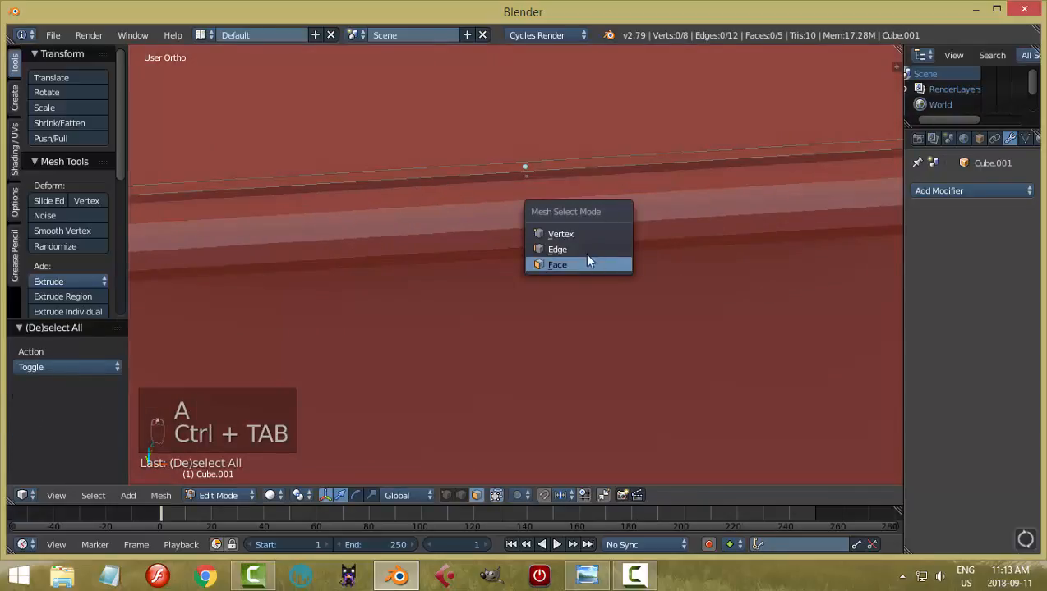
{"action": "left_click", "coordinate": [575, 245]}
{"action": "scroll", "coordinate": [554, 234], "scroll_direction": "down", "scroll_amount": 2}
{"action": "scroll", "coordinate": [554, 234], "scroll_direction": "down", "scroll_amount": 3}
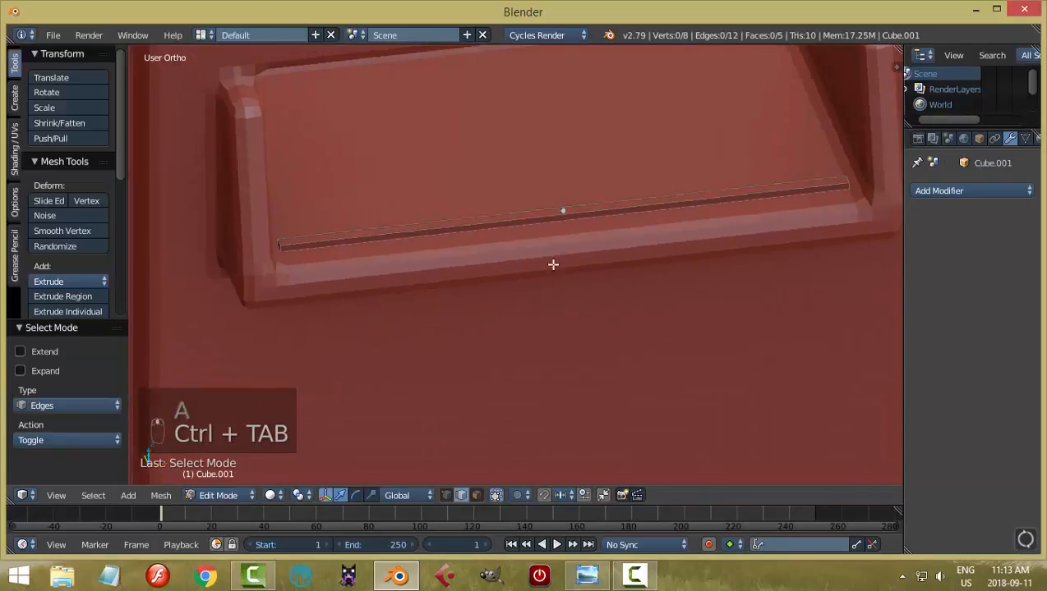
{"action": "middle_click_drag", "start_coordinate": [551, 263], "coordinate": [600, 215]}
{"action": "right_click", "coordinate": [602, 216]}
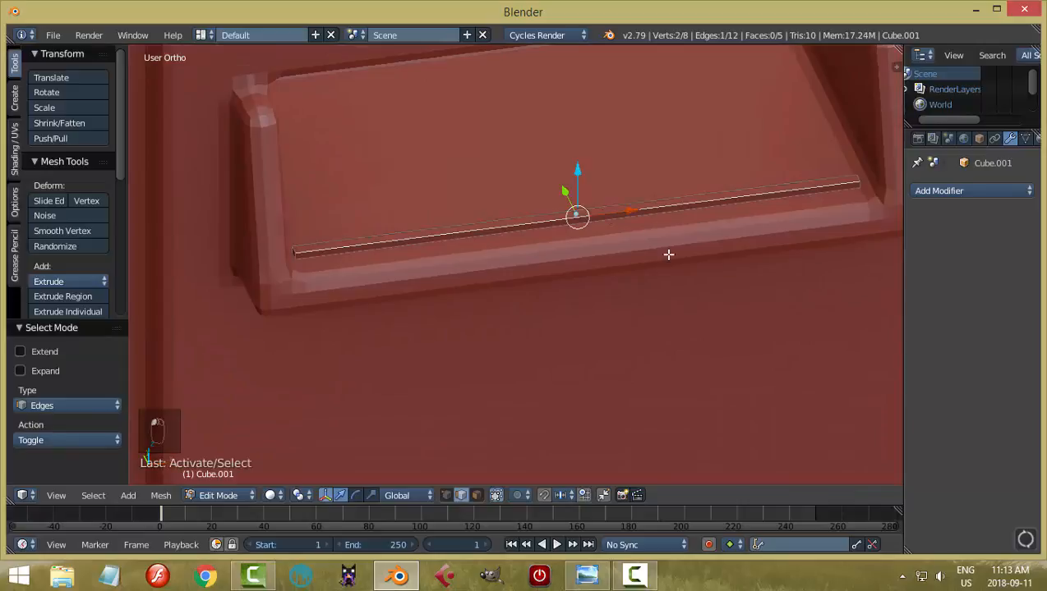
{"action": "right_click", "coordinate": [449, 224], "text": "shift"}
{"action": "middle_click_drag", "start_coordinate": [575, 276], "coordinate": [608, 274]}
{"action": "key", "text": "ctrl+b"}
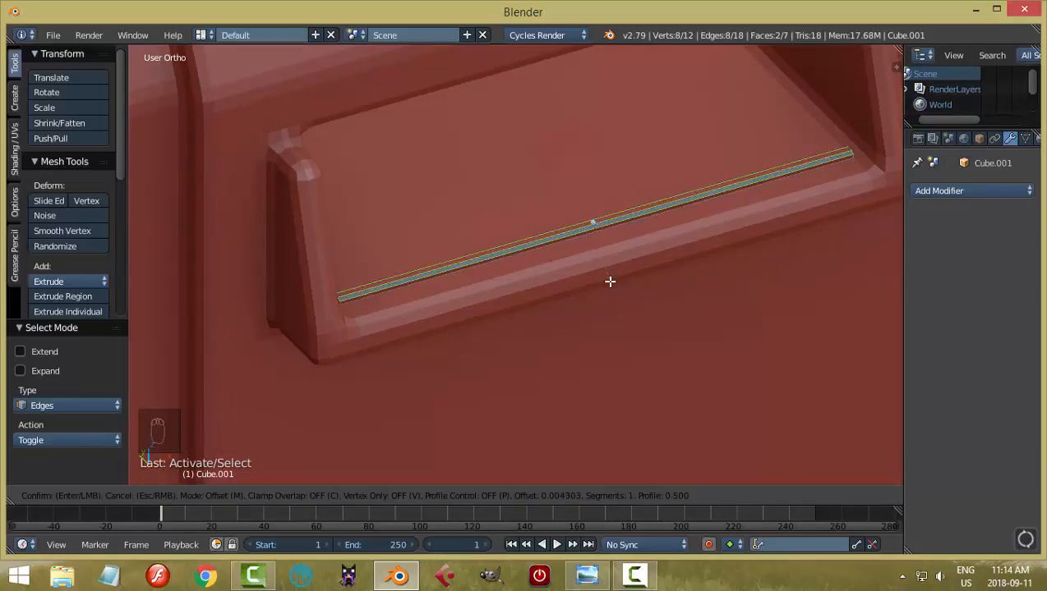
{"action": "scroll", "coordinate": [609, 282], "scroll_direction": "up", "scroll_amount": 1}
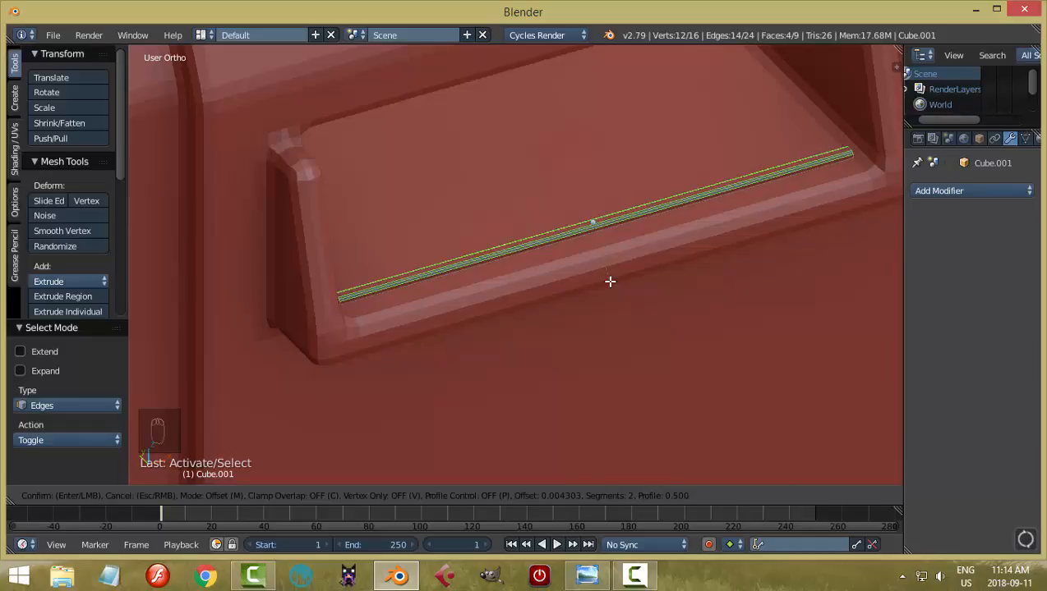
{"action": "left_click", "coordinate": [608, 282]}
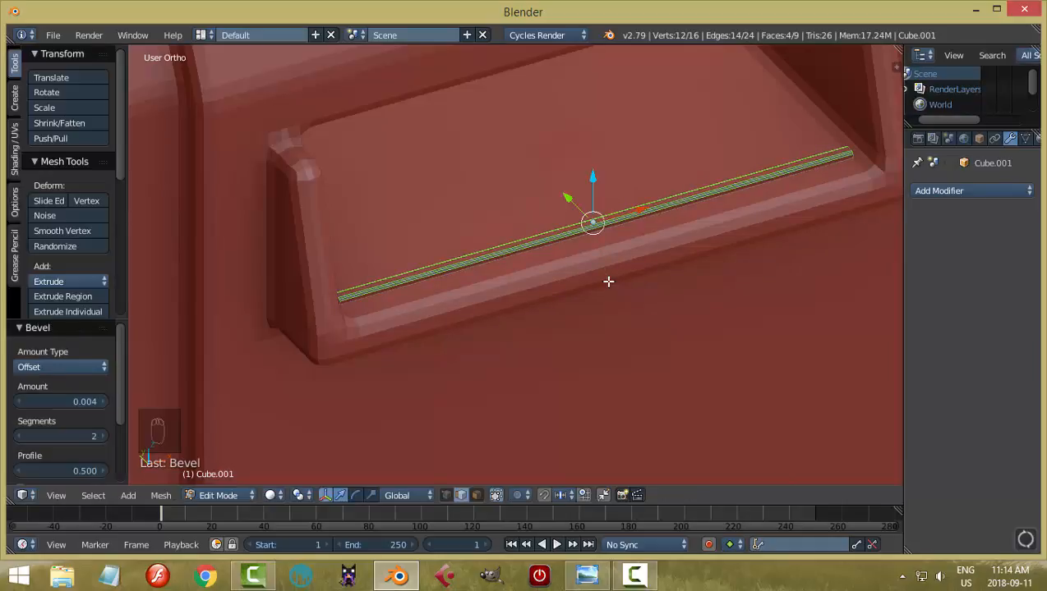
Step: Clear the mesh selection, return to Object Mode, and deselect everything
{"action": "key", "text": "a"}
{"action": "key", "text": "Tab"}
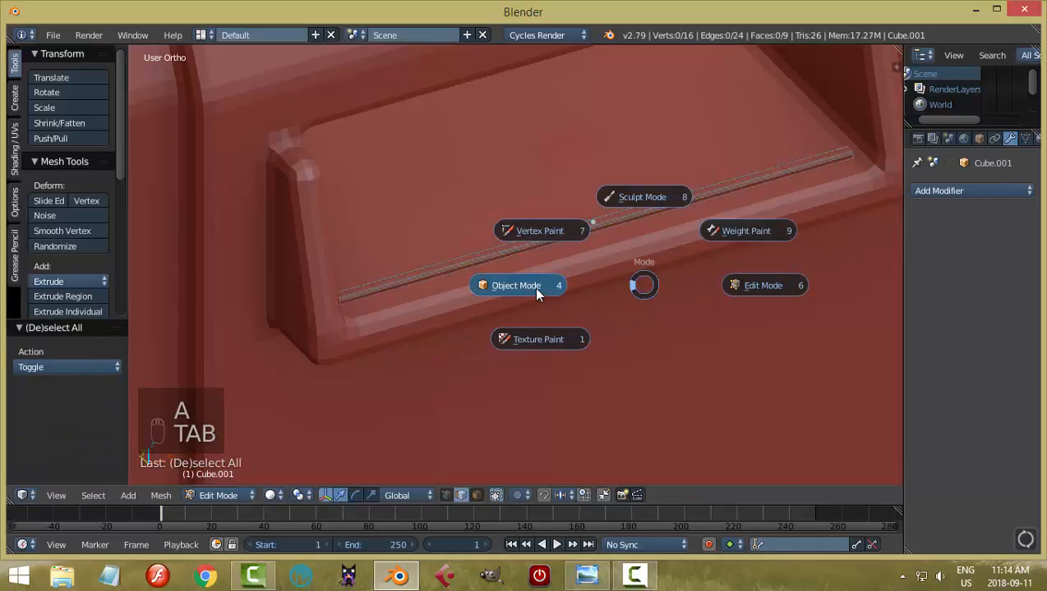
{"action": "left_click", "coordinate": [540, 289]}
{"action": "middle_click_drag", "start_coordinate": [619, 304], "coordinate": [608, 296]}
{"action": "key", "text": "a"}
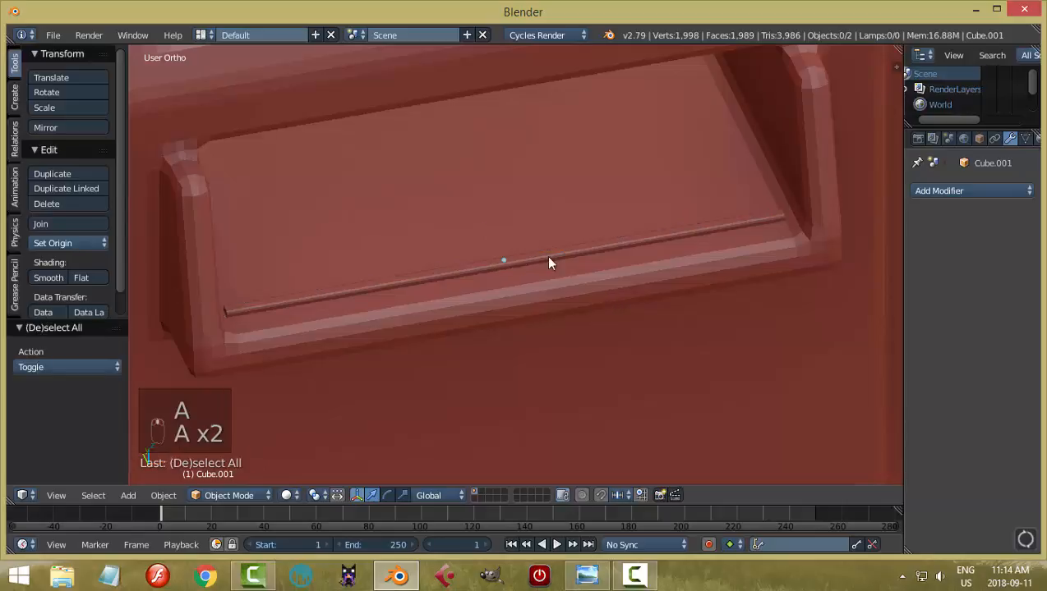
{"action": "middle_click_drag", "start_coordinate": [550, 263], "coordinate": [620, 285]}
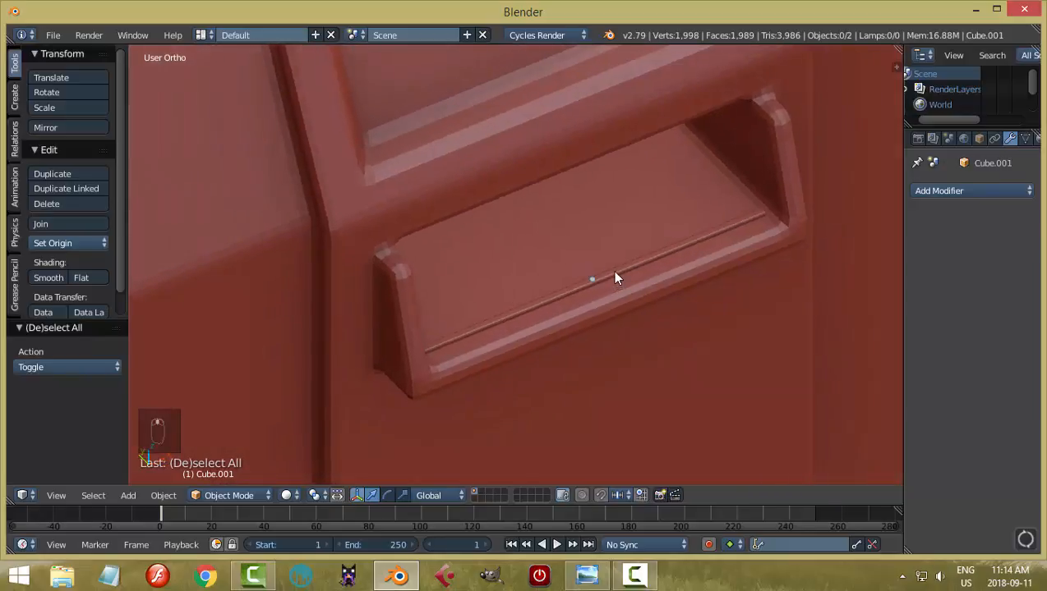
Step: Select the bar and move it -0.038 along Y and -0.003 along Z, near the tray's front lip
{"action": "right_click", "coordinate": [612, 275]}
{"action": "left_click_drag", "start_coordinate": [556, 246], "coordinate": [562, 260]}
{"action": "middle_click_drag", "start_coordinate": [652, 306], "coordinate": [570, 280]}
{"action": "left_click", "coordinate": [483, 174]}
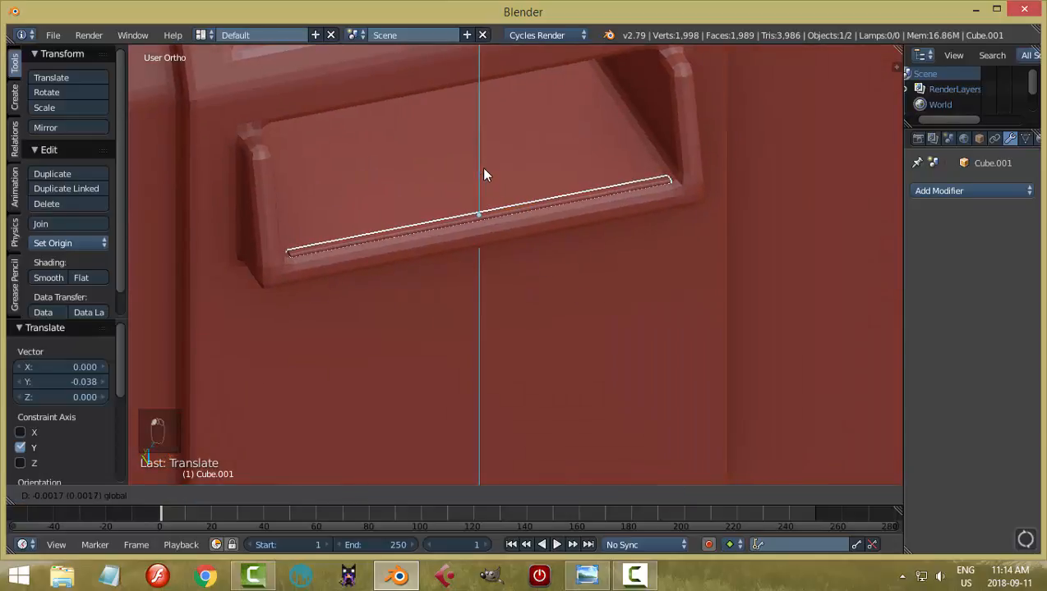
{"action": "left_click", "coordinate": [480, 167]}
Step: Add an Array modifier to the bar and widen the modifier settings area
{"action": "left_click", "coordinate": [940, 192]}
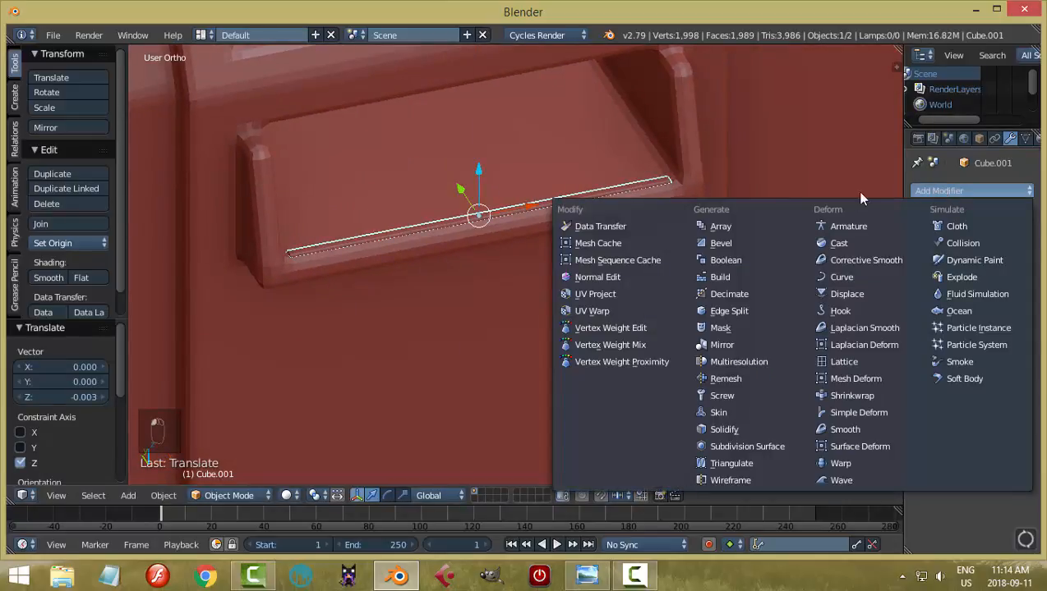
{"action": "left_click", "coordinate": [733, 224]}
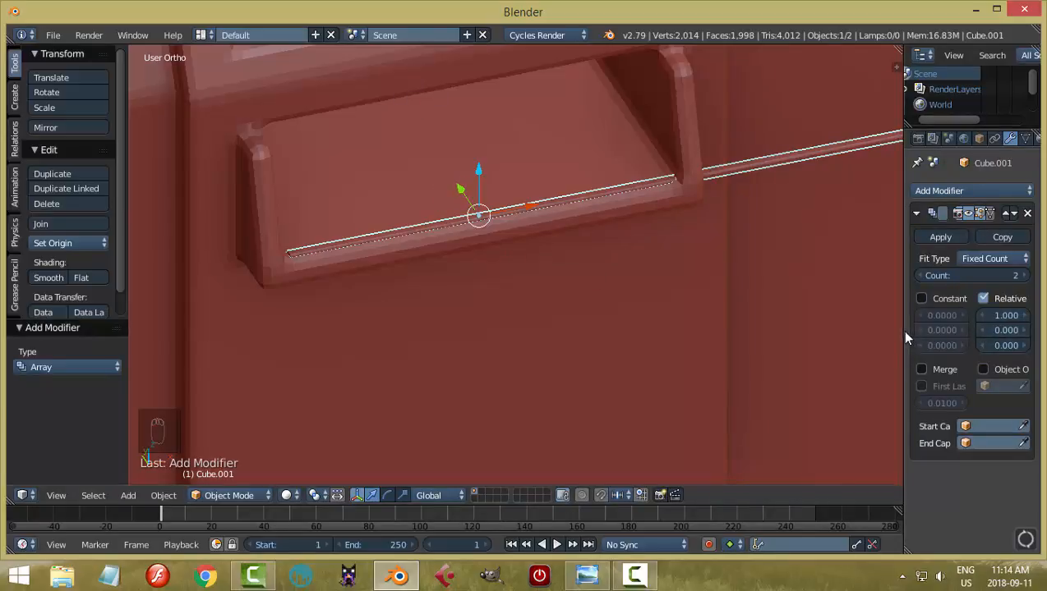
{"action": "left_click_drag", "start_coordinate": [902, 329], "coordinate": [858, 333]}
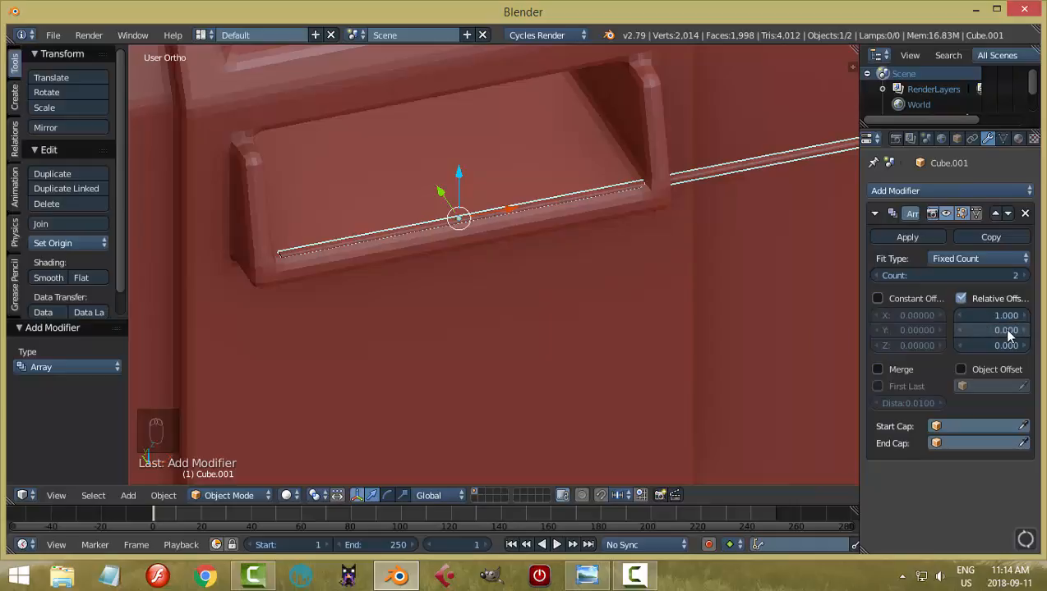
Step: Set the array's relative offset to 0 along X and -2.1 along Y
{"action": "left_click_drag", "start_coordinate": [1008, 336], "coordinate": [952, 335]}
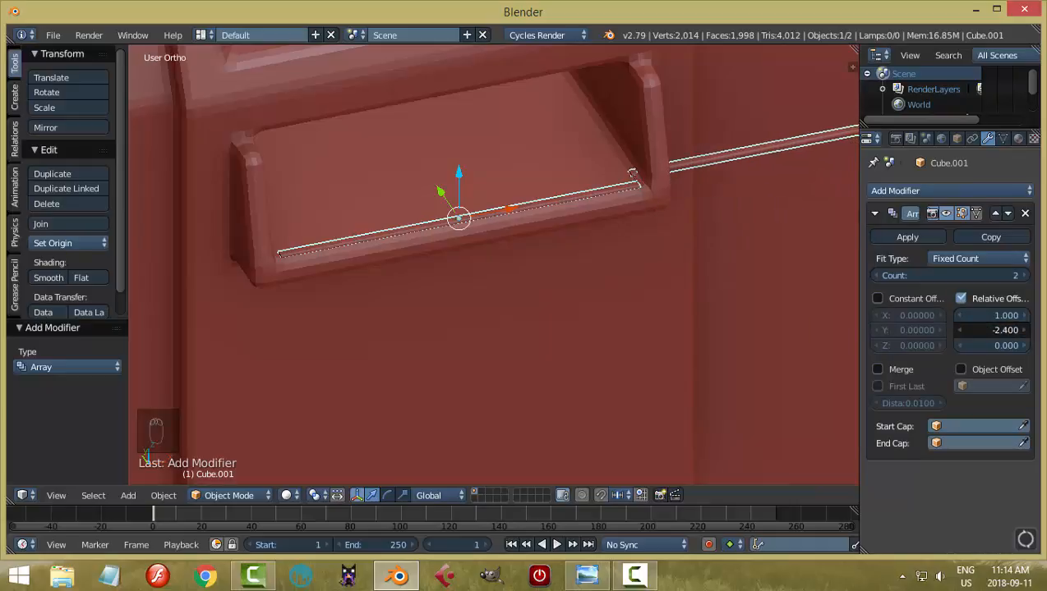
{"action": "left_click", "coordinate": [999, 317]}
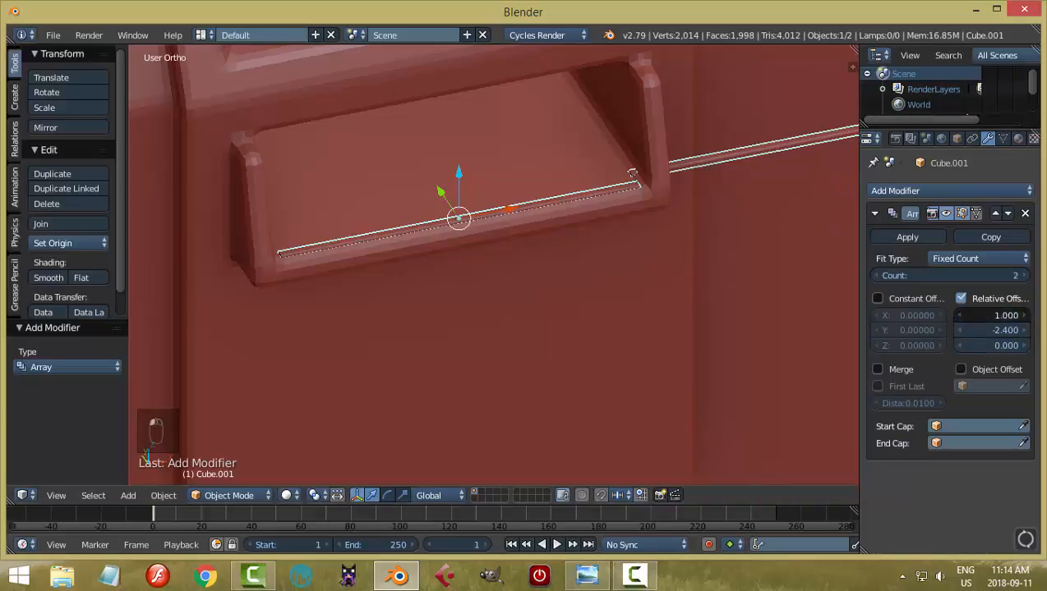
{"action": "key", "text": "Return"}
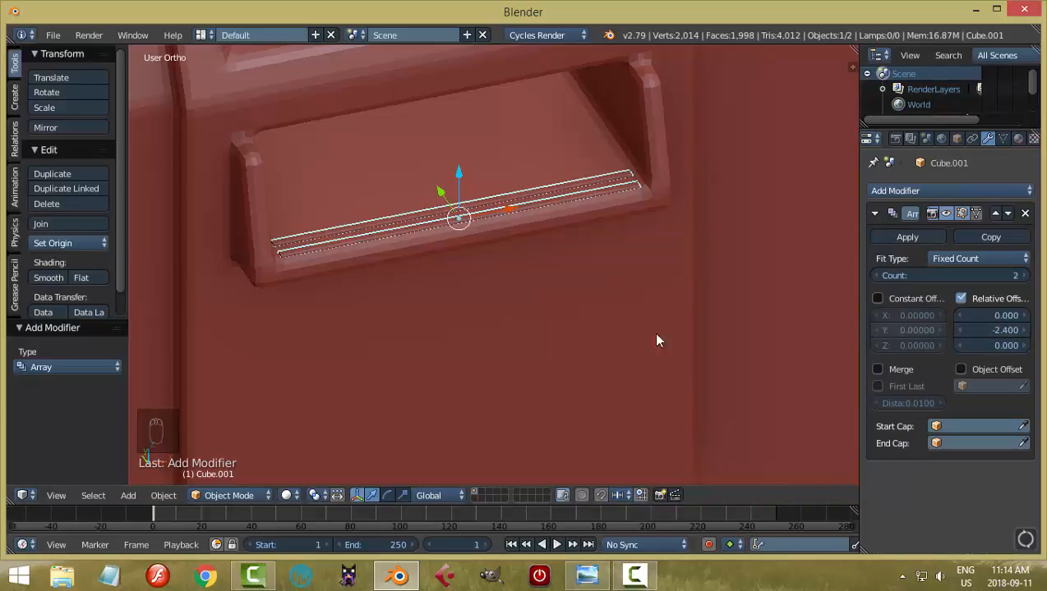
{"action": "left_click", "coordinate": [1024, 331]}
{"action": "left_click", "coordinate": [1024, 331]}
{"action": "left_click", "coordinate": [1024, 331]}
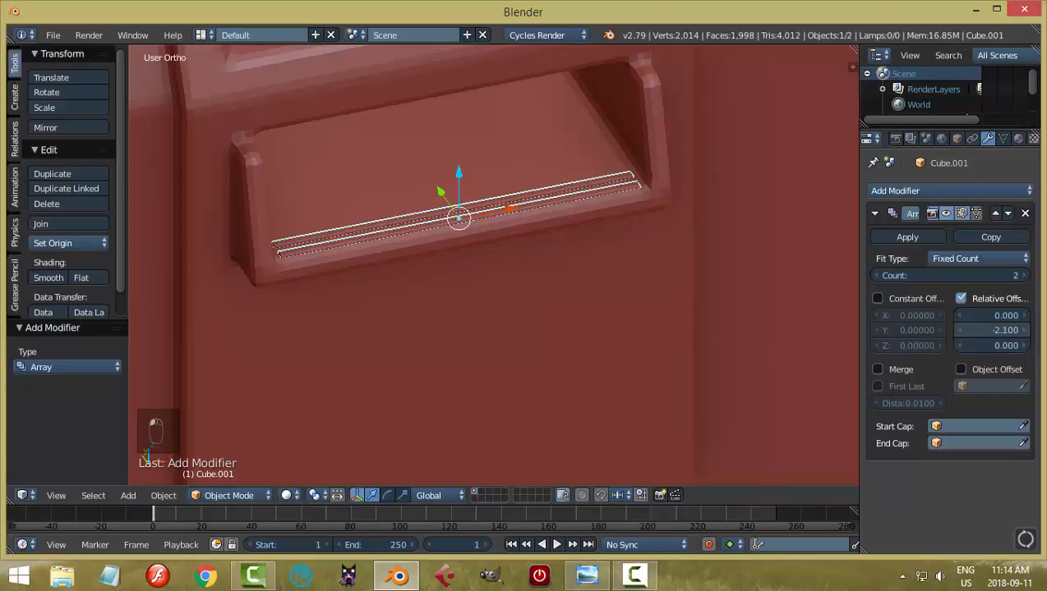
Step: Raise the array count to 13 to cover the tray with bars, and deselect everything
{"action": "left_click", "coordinate": [1023, 276]}
{"action": "left_click", "coordinate": [1023, 276]}
{"action": "left_click", "coordinate": [1024, 276]}
{"action": "left_click", "coordinate": [1023, 276]}
{"action": "left_click", "coordinate": [1024, 276]}
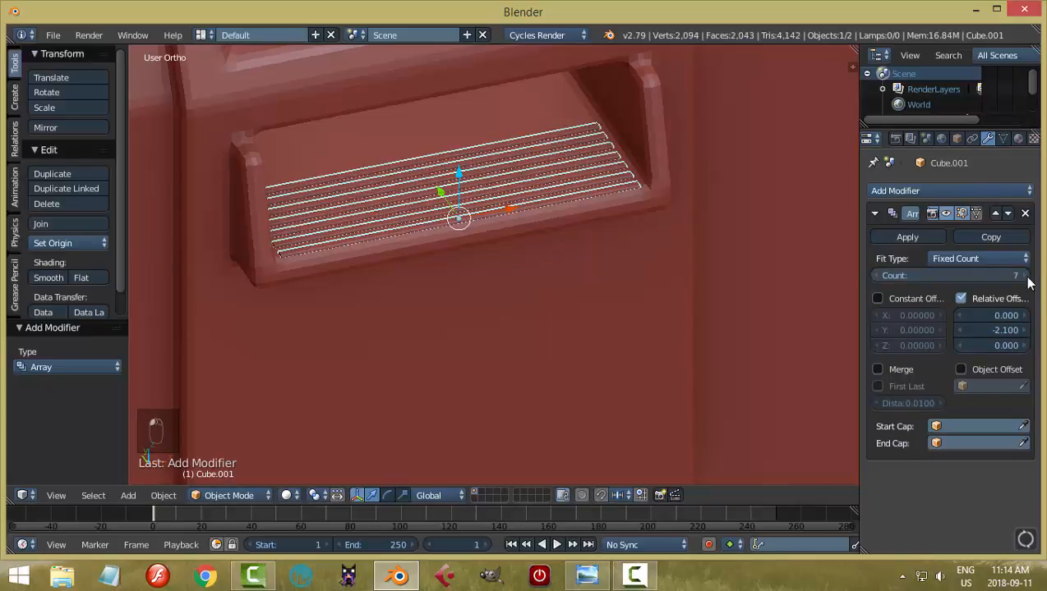
{"action": "left_click", "coordinate": [1023, 276]}
{"action": "left_click", "coordinate": [1024, 276]}
{"action": "middle_click_drag", "start_coordinate": [730, 382], "coordinate": [721, 361], "text": "shift"}
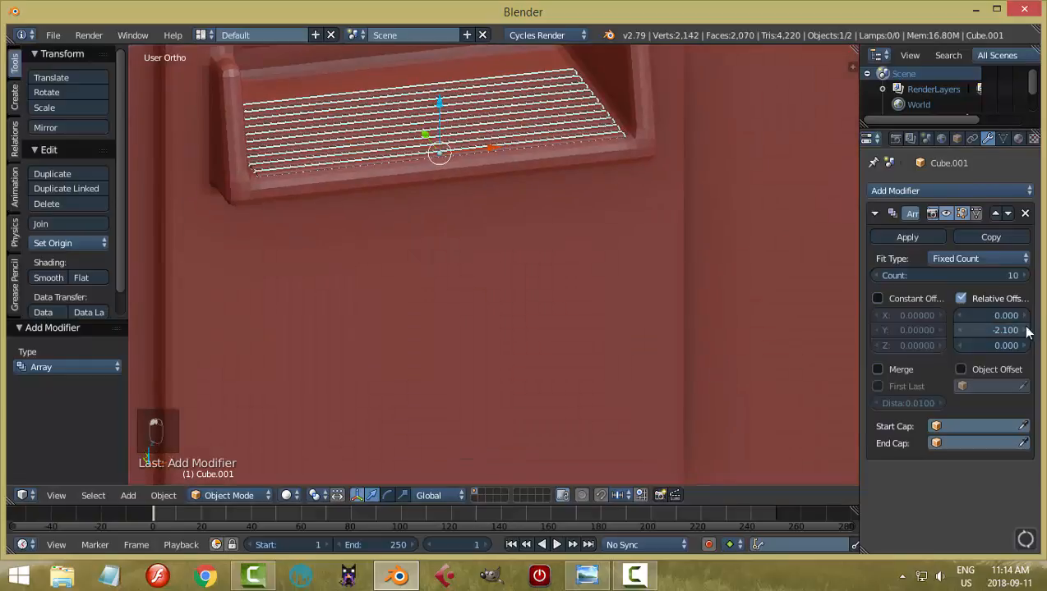
{"action": "left_click", "coordinate": [1023, 276]}
{"action": "left_click", "coordinate": [1024, 276]}
{"action": "left_click", "coordinate": [1023, 276]}
{"action": "left_click", "coordinate": [1023, 276]}
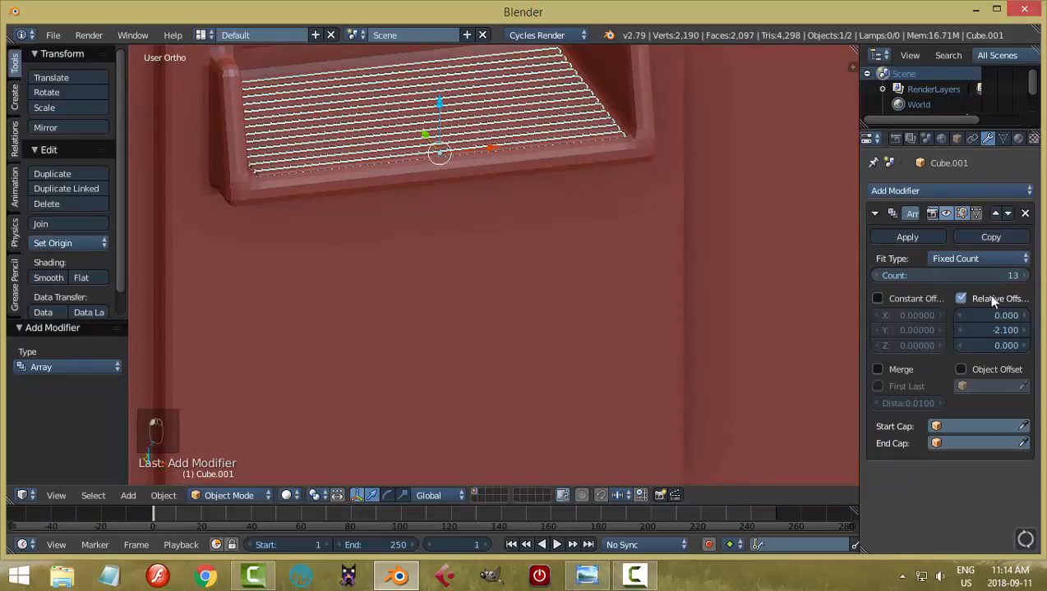
{"action": "key", "text": "a"}
{"action": "scroll", "coordinate": [733, 266], "scroll_direction": "down", "scroll_amount": 3}
{"action": "middle_click_drag", "start_coordinate": [734, 266], "coordinate": [572, 318]}
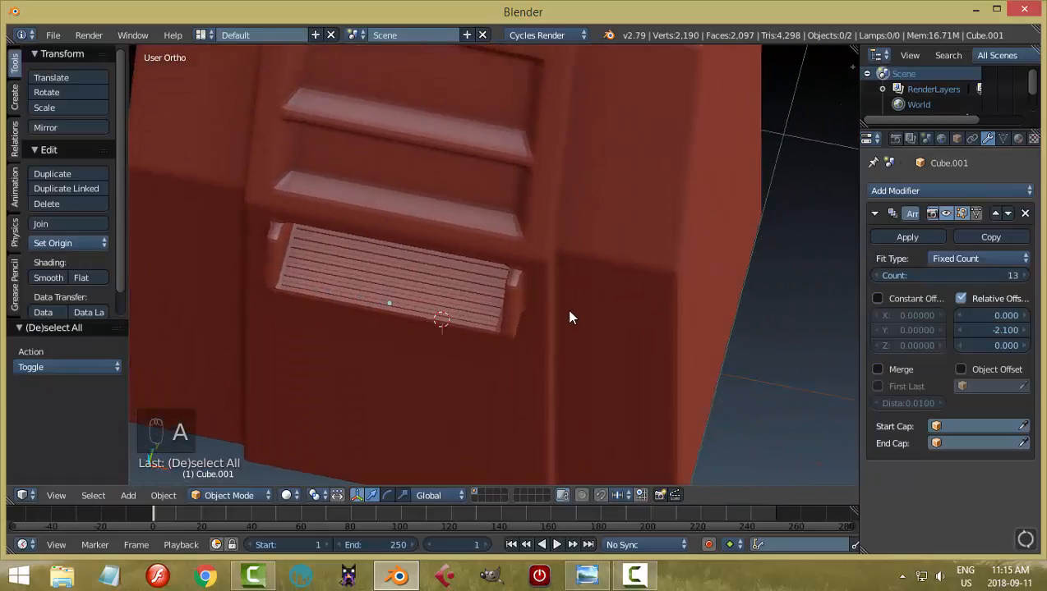
Step: Scale the tray bars along X by about 1.01 so they span the tray's width, and deselect everything
{"action": "right_click", "coordinate": [327, 287]}
{"action": "middle_click_drag", "start_coordinate": [327, 288], "coordinate": [450, 319]}
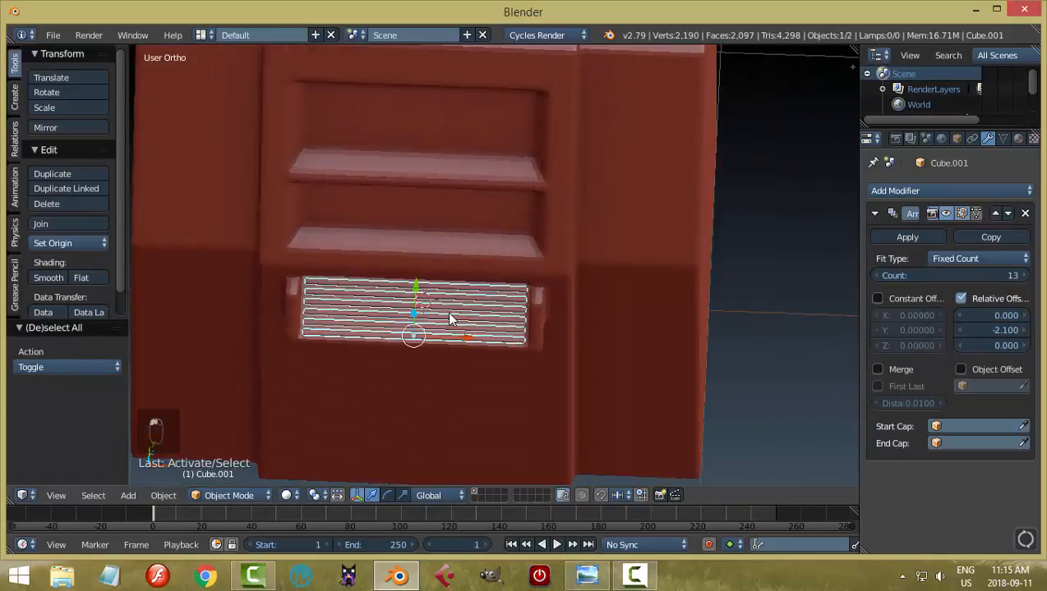
{"action": "middle_click_drag", "start_coordinate": [536, 376], "coordinate": [518, 318]}
{"action": "scroll", "coordinate": [537, 346], "scroll_direction": "up", "scroll_amount": 2}
{"action": "key", "text": "s"}
{"action": "key", "text": "x"}
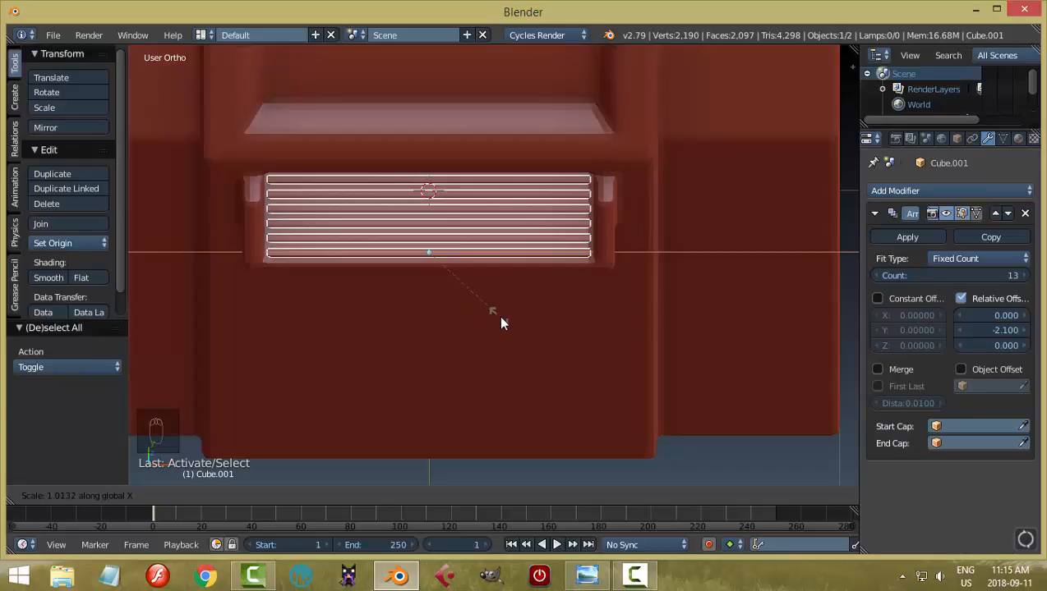
{"action": "left_click", "coordinate": [504, 324]}
{"action": "key", "text": "a"}
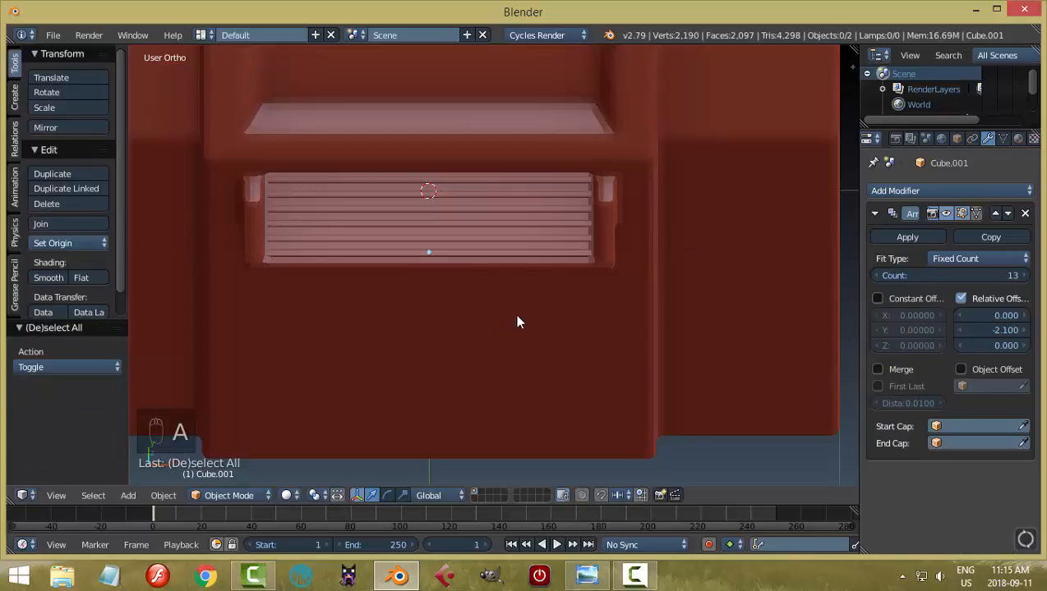
Step: Apply the Array modifier on the tray bars and deselect everything
{"action": "scroll", "coordinate": [514, 316], "scroll_direction": "down", "scroll_amount": 3}
{"action": "middle_click_drag", "start_coordinate": [491, 317], "coordinate": [597, 294]}
{"action": "right_click", "coordinate": [531, 171]}
{"action": "left_click", "coordinate": [876, 236]}
{"action": "key", "text": "a"}
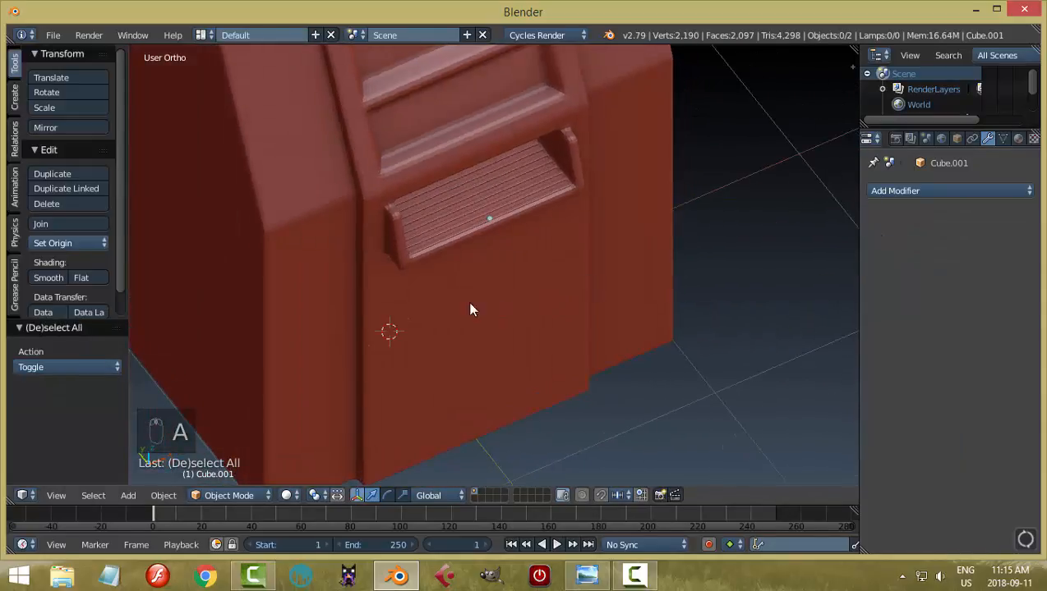
{"action": "right_click", "coordinate": [621, 288]}
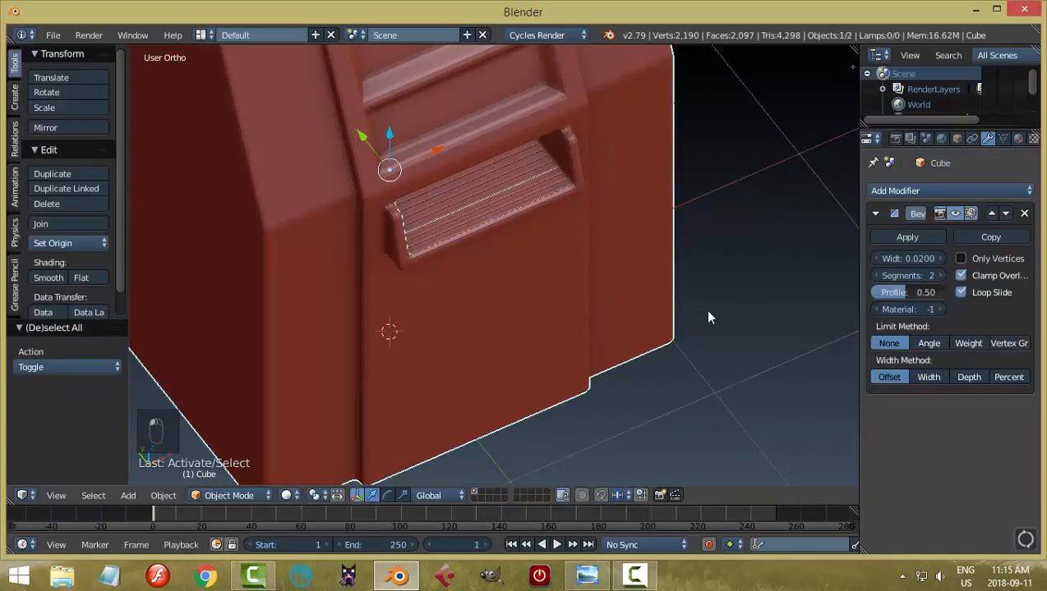
{"action": "key", "text": "a"}
{"action": "middle_click_drag", "start_coordinate": [700, 308], "coordinate": [560, 254]}
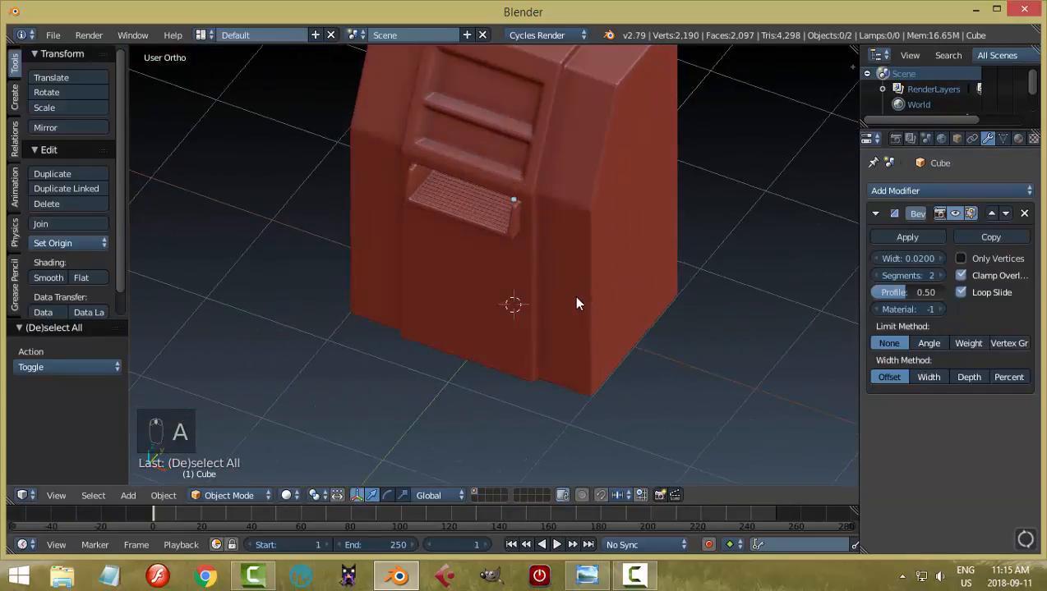
{"action": "middle_click_drag", "start_coordinate": [463, 196], "coordinate": [551, 298]}
{"action": "scroll", "coordinate": [537, 288], "scroll_direction": "down", "scroll_amount": 2}
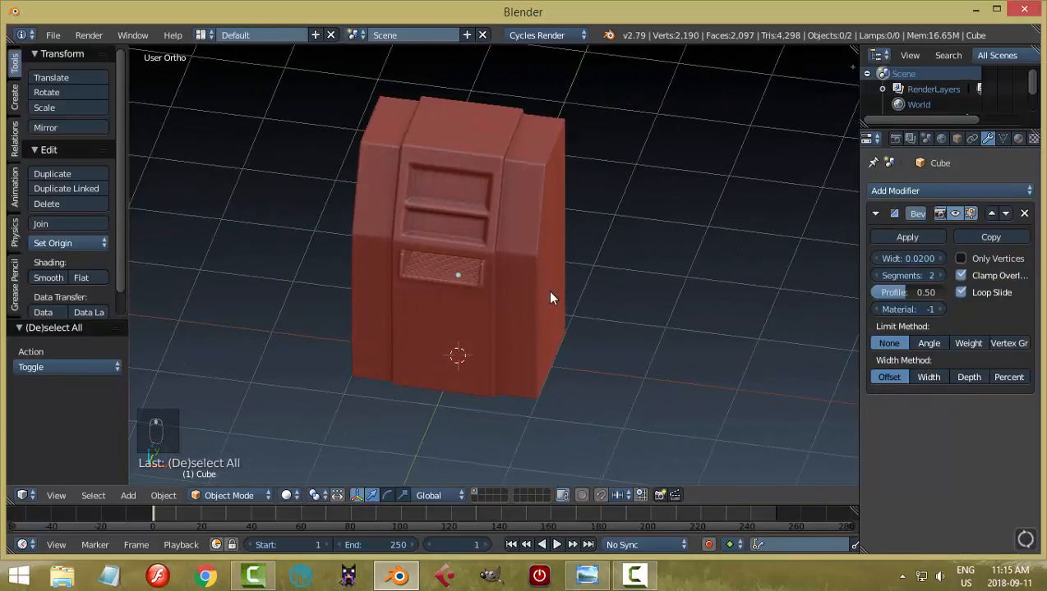
Step: Edit the machine body's mesh and add a vertical loop cut on the right front side panel, slid toward the centre section
{"action": "right_click", "coordinate": [538, 202]}
{"action": "middle_click_drag", "start_coordinate": [511, 266], "coordinate": [553, 264]}
{"action": "scroll", "coordinate": [553, 265], "scroll_direction": "up", "scroll_amount": 3}
{"action": "scroll", "coordinate": [545, 197], "scroll_direction": "down", "scroll_amount": 1}
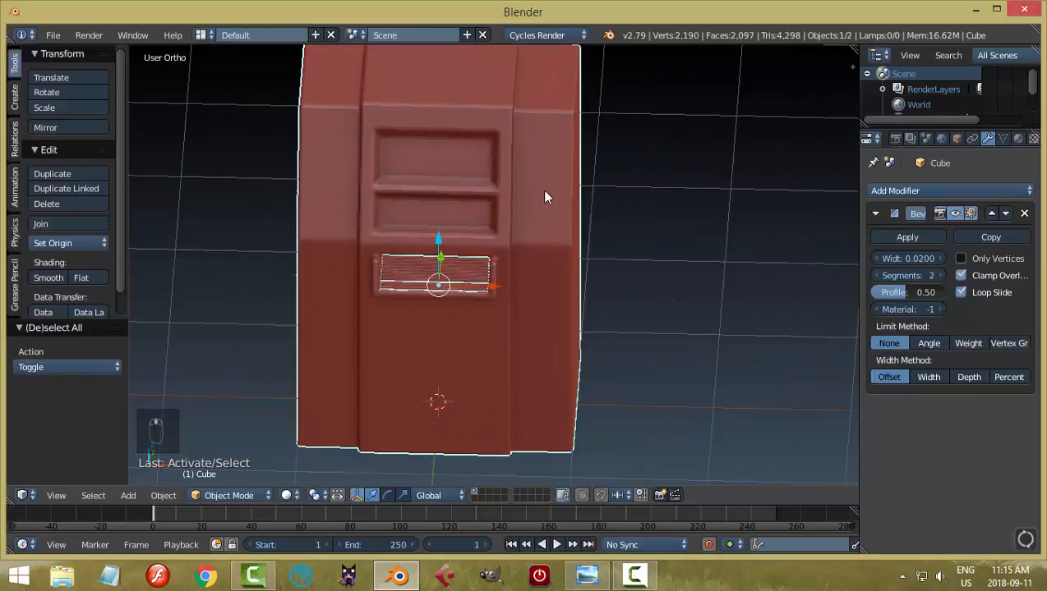
{"action": "key", "text": "a"}
{"action": "key", "text": "a"}
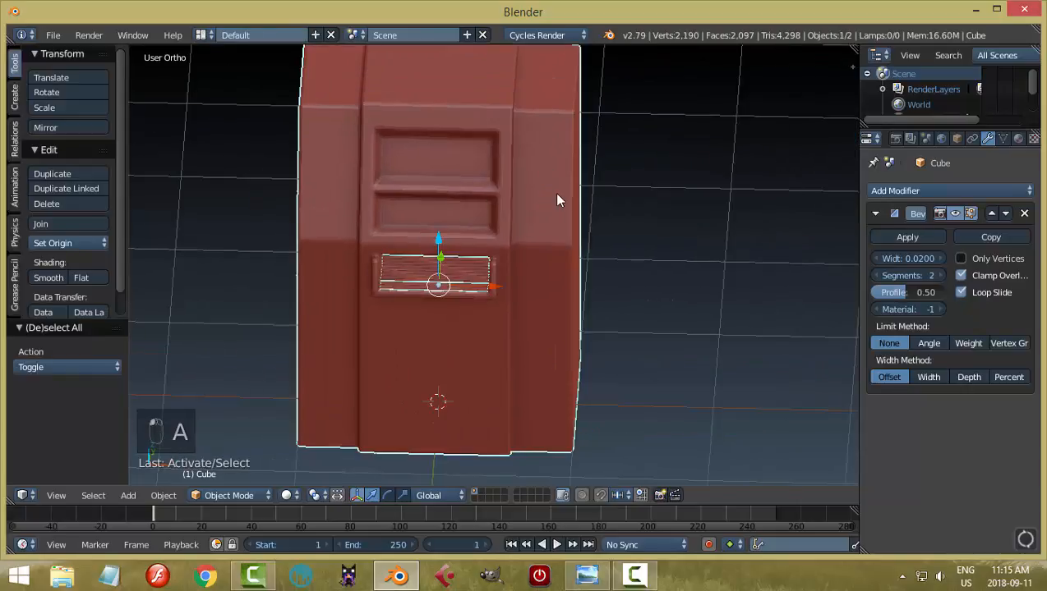
{"action": "key", "text": "Tab"}
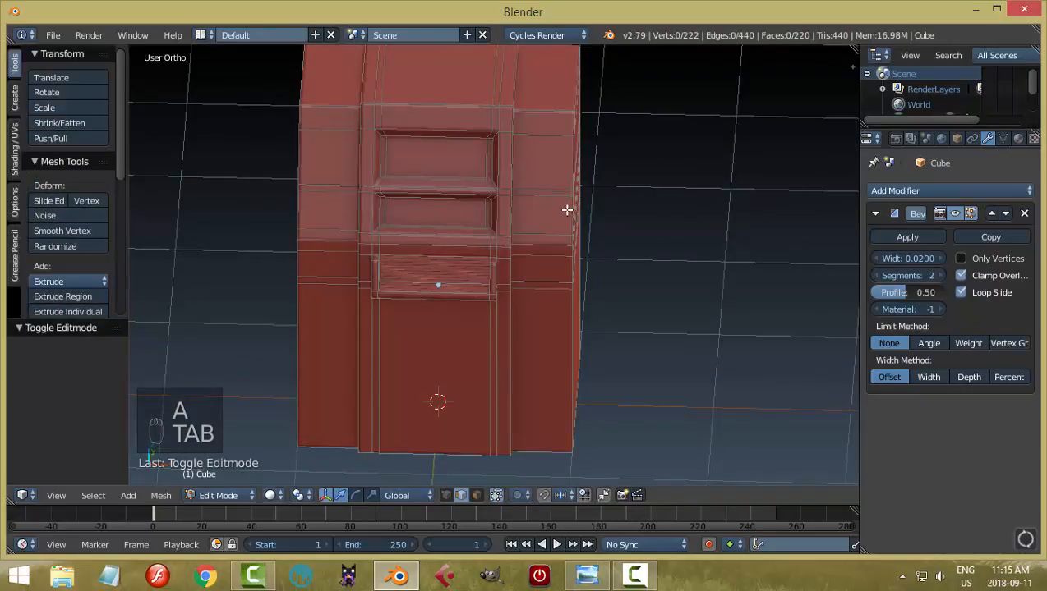
{"action": "scroll", "coordinate": [575, 198], "scroll_direction": "up", "scroll_amount": 3}
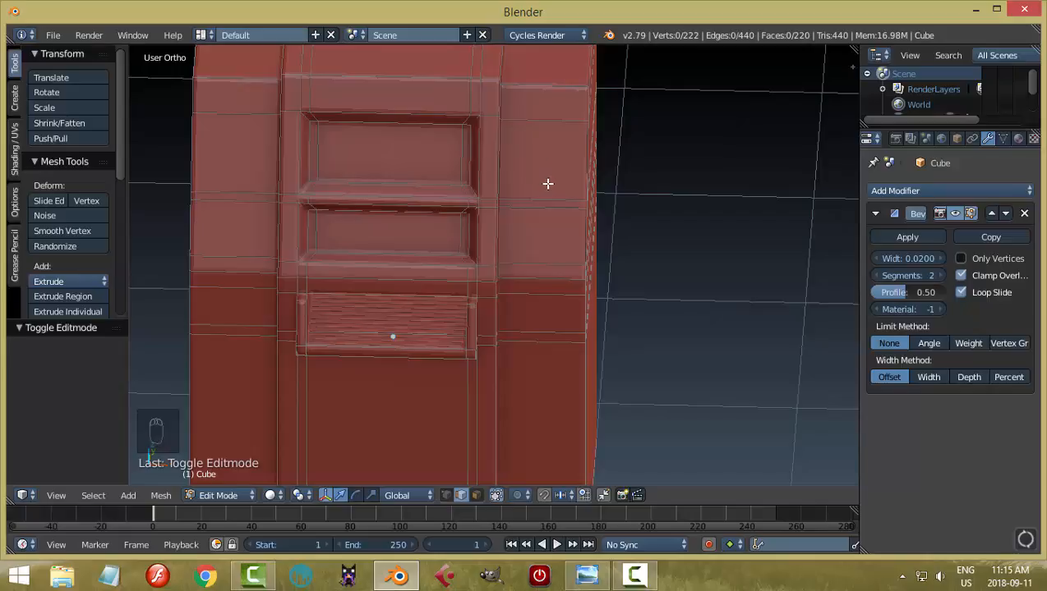
{"action": "middle_click_drag", "start_coordinate": [548, 197], "coordinate": [535, 195]}
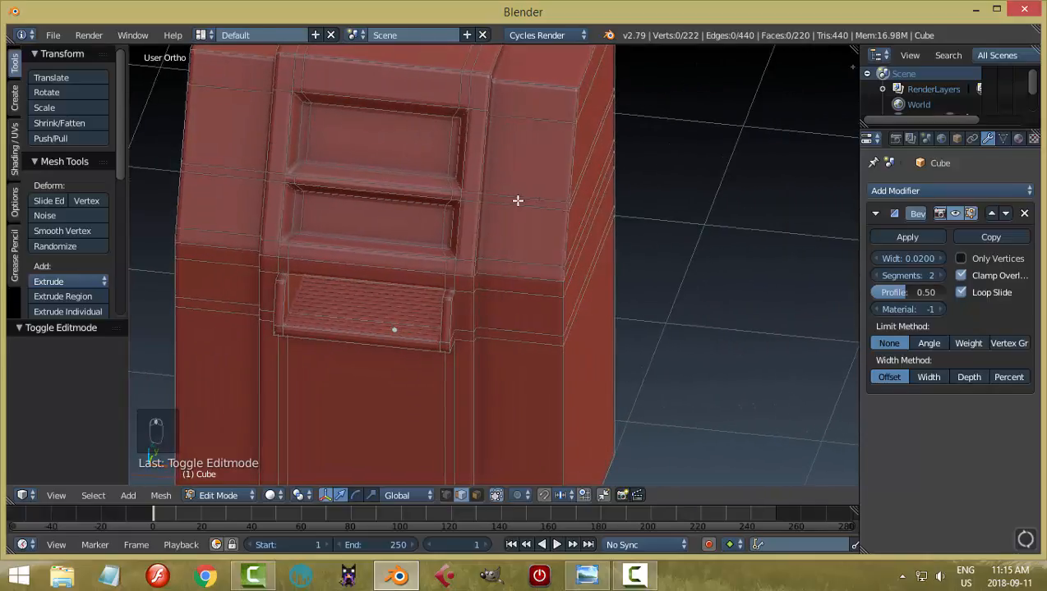
{"action": "key", "text": "ctrl+r"}
{"action": "left_click", "coordinate": [517, 200]}
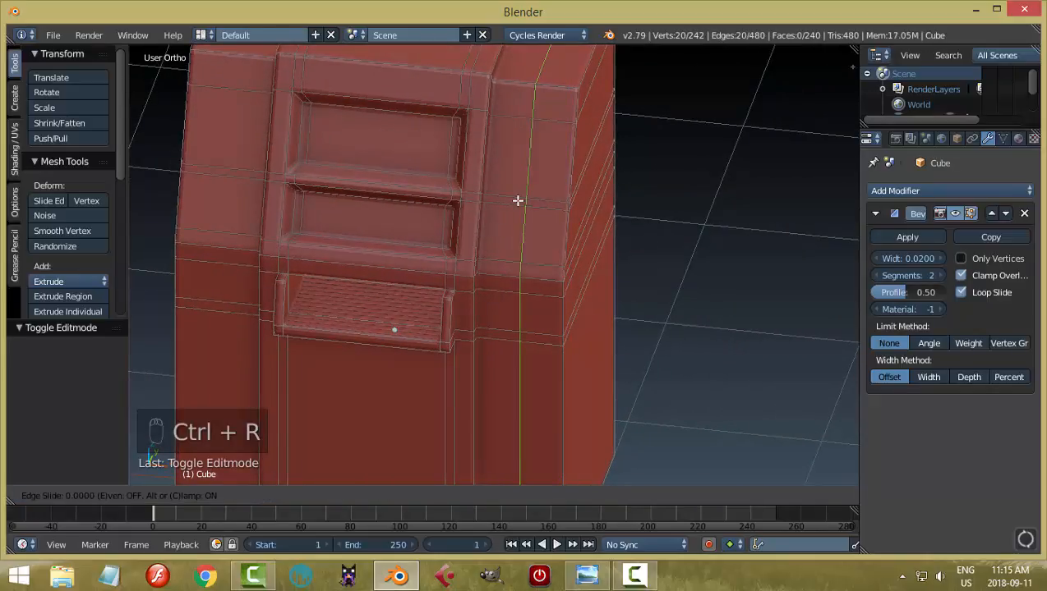
{"action": "left_click", "coordinate": [490, 200]}
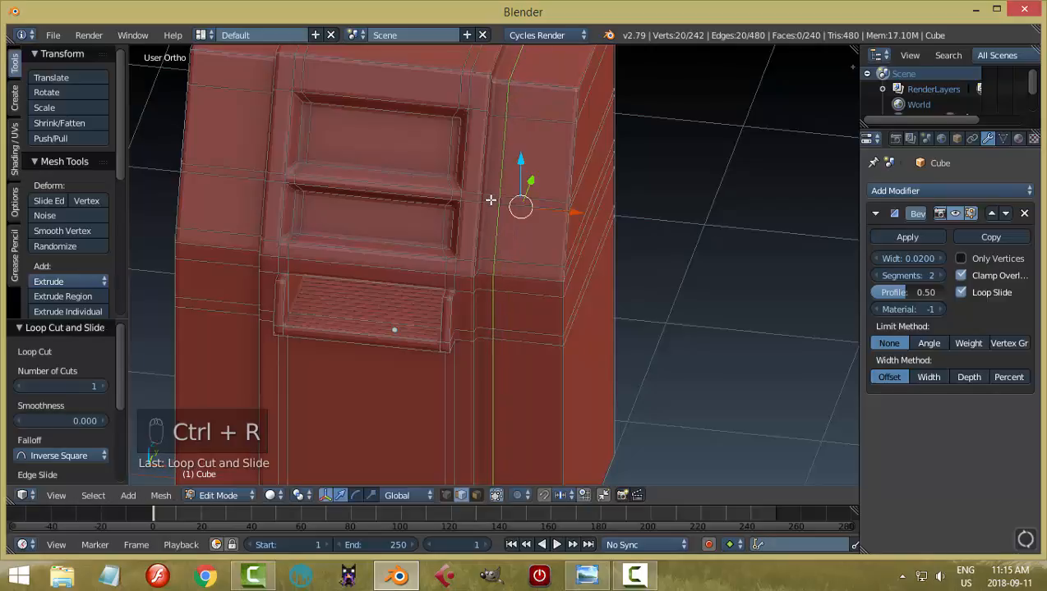
Step: Add a second vertical loop cut just outside the first one and move it -0.010 along X
{"action": "key", "text": "ctrl+r"}
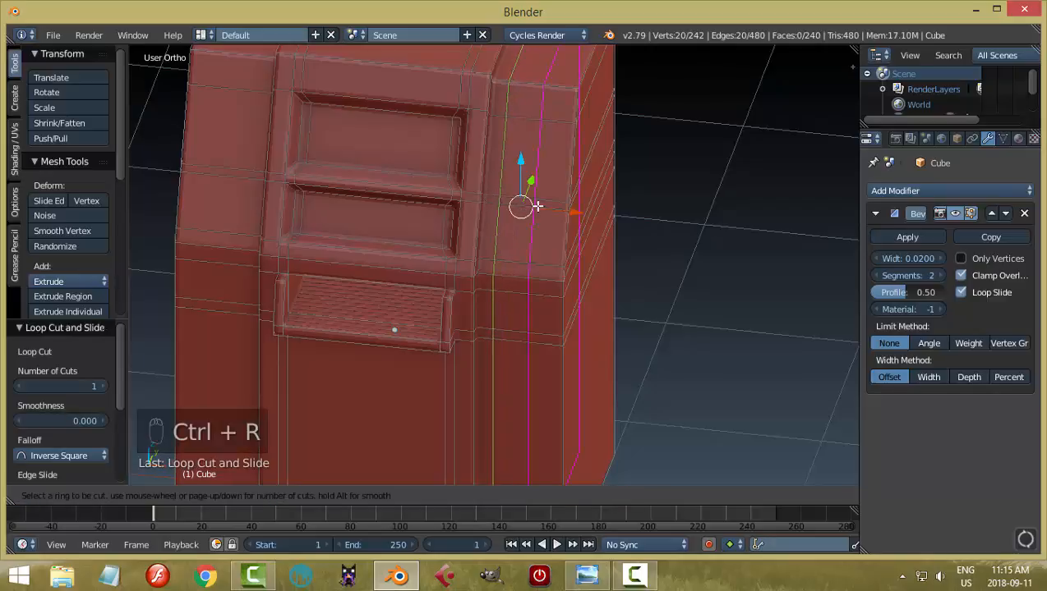
{"action": "left_click", "coordinate": [536, 206]}
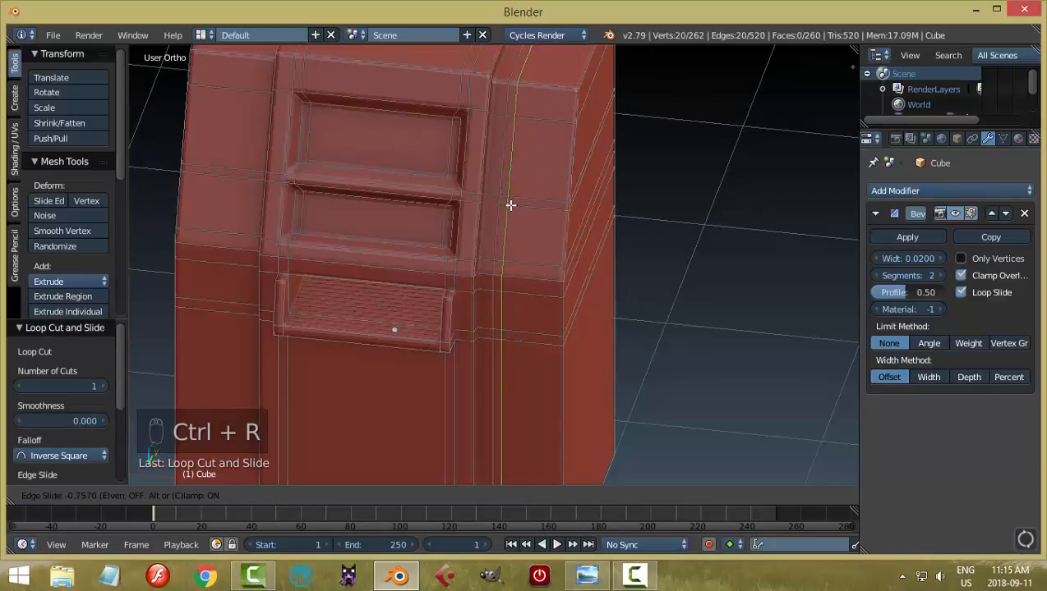
{"action": "left_click", "coordinate": [508, 206]}
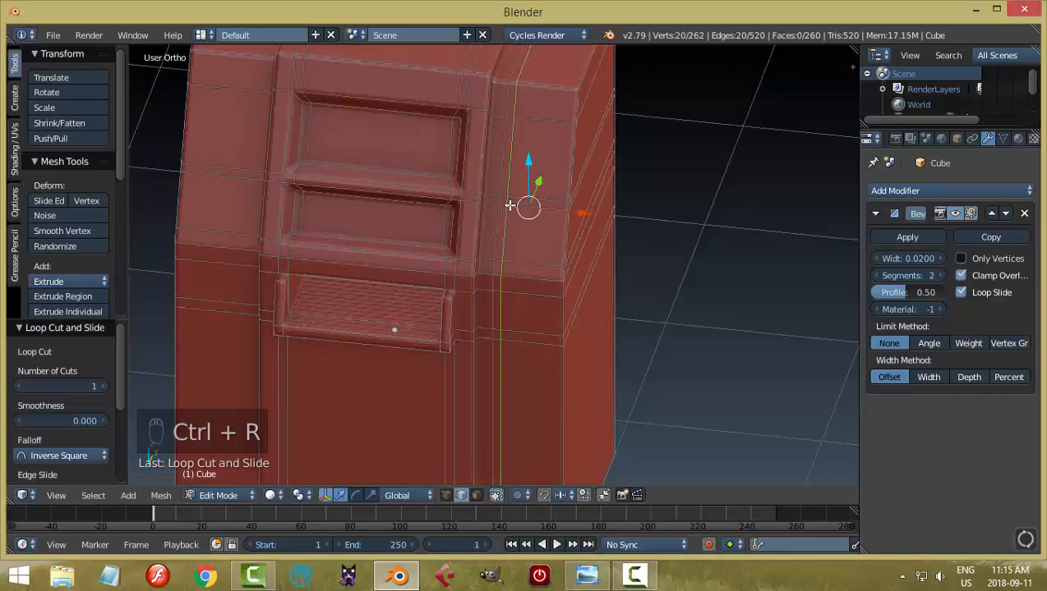
{"action": "left_click", "coordinate": [586, 575]}
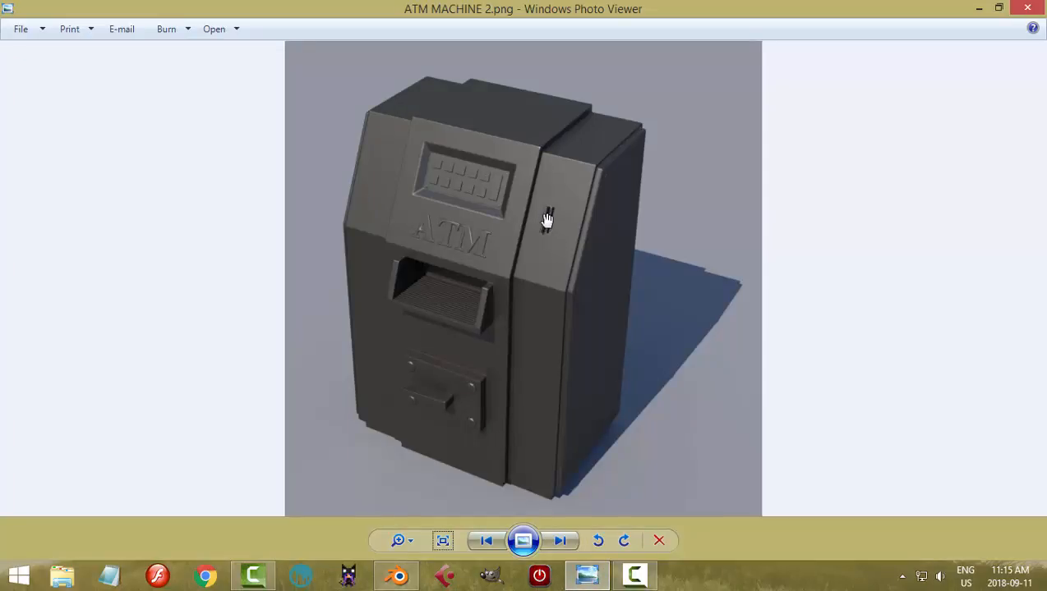
{"action": "left_click", "coordinate": [396, 578]}
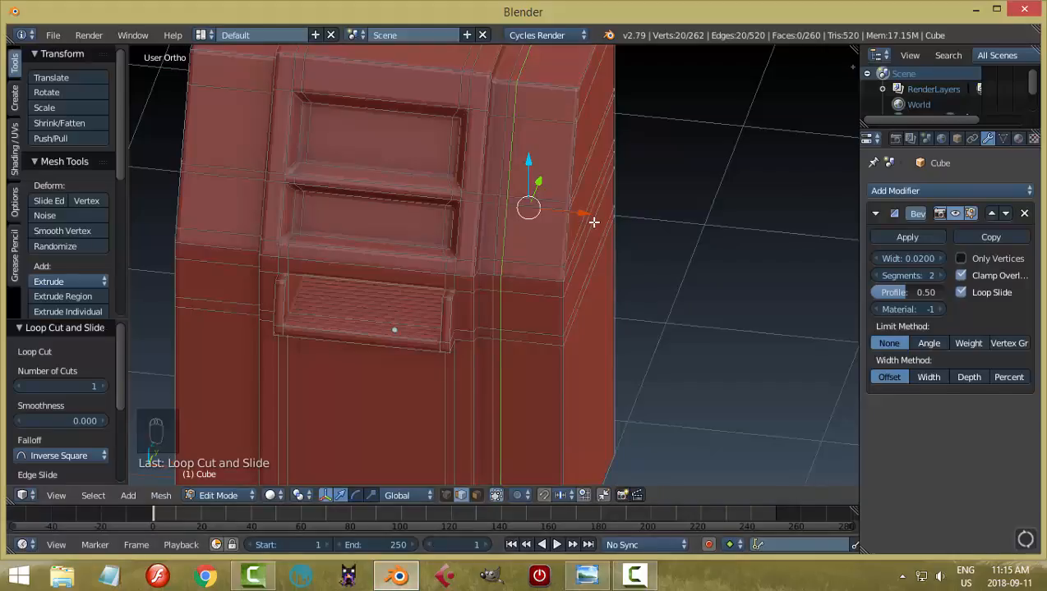
{"action": "left_click_drag", "start_coordinate": [609, 173], "coordinate": [606, 171]}
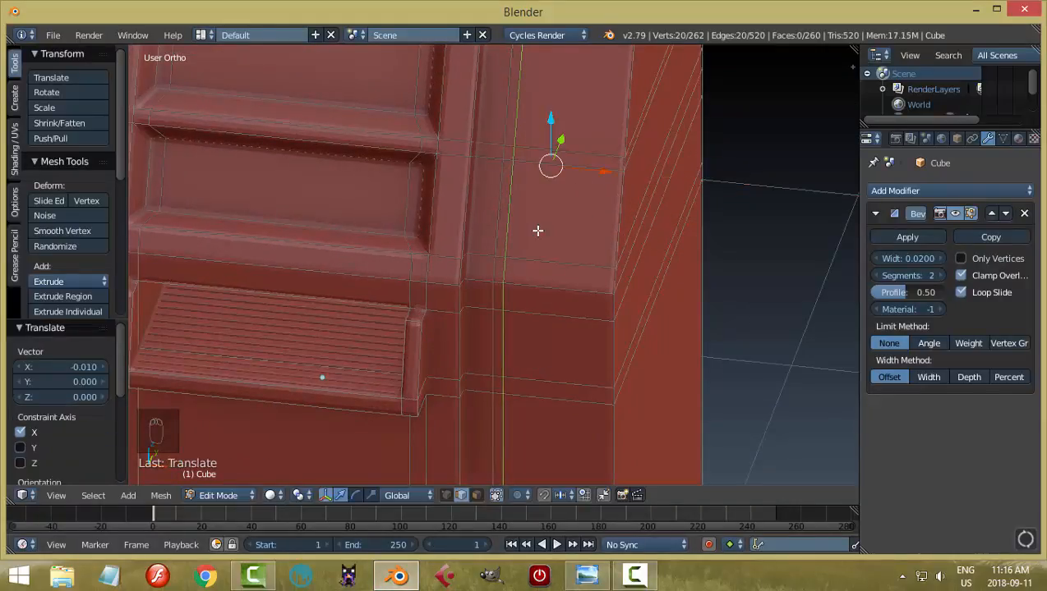
{"action": "key", "text": "a"}
Step: Add two more closely spaced vertical loop cuts just outside the existing pair on the right side panel, and deselect everything
{"action": "middle_click_drag", "start_coordinate": [378, 107], "coordinate": [559, 207]}
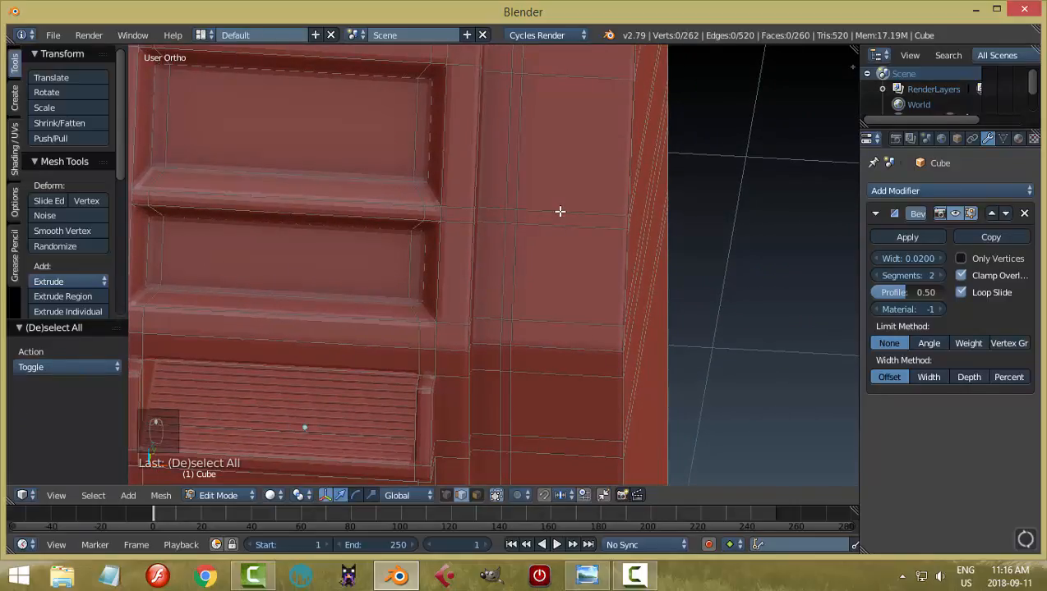
{"action": "key", "text": "ctrl+r"}
{"action": "left_click", "coordinate": [560, 211]}
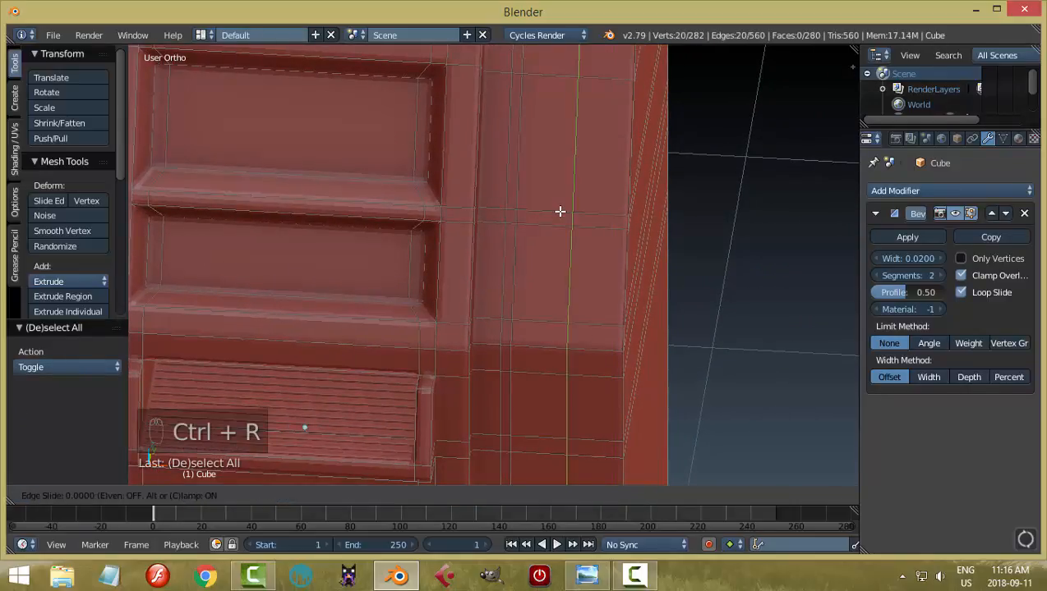
{"action": "left_click", "coordinate": [509, 208]}
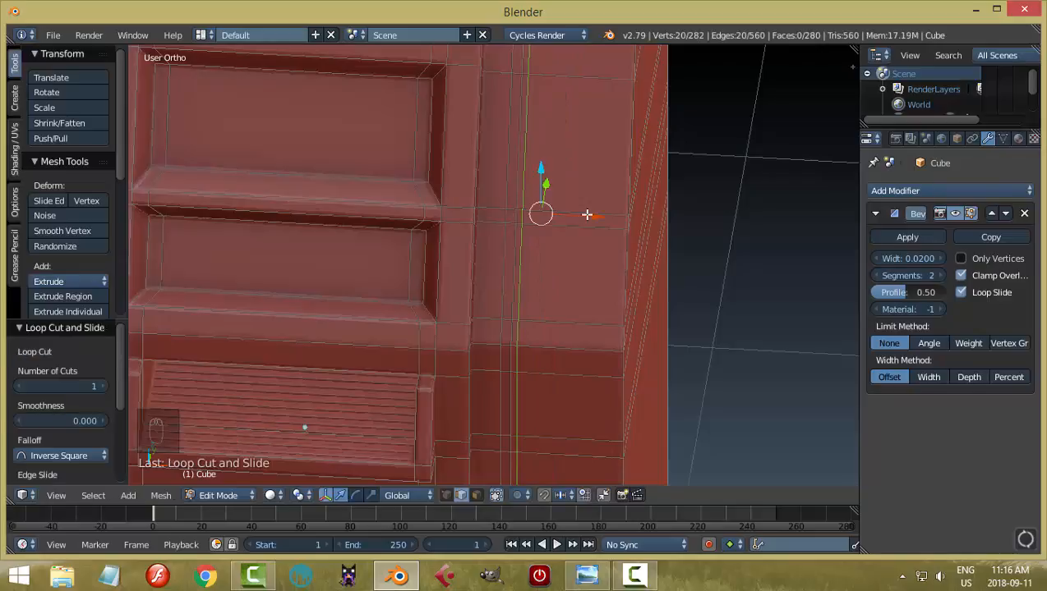
{"action": "key", "text": "ctrl+r"}
{"action": "left_click", "coordinate": [567, 216]}
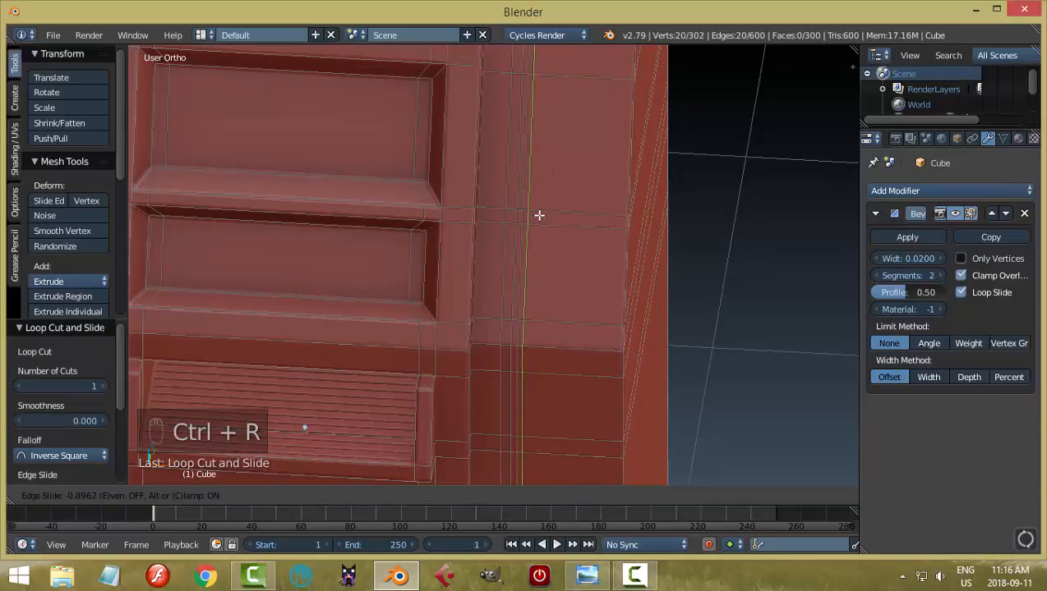
{"action": "left_click", "coordinate": [541, 215]}
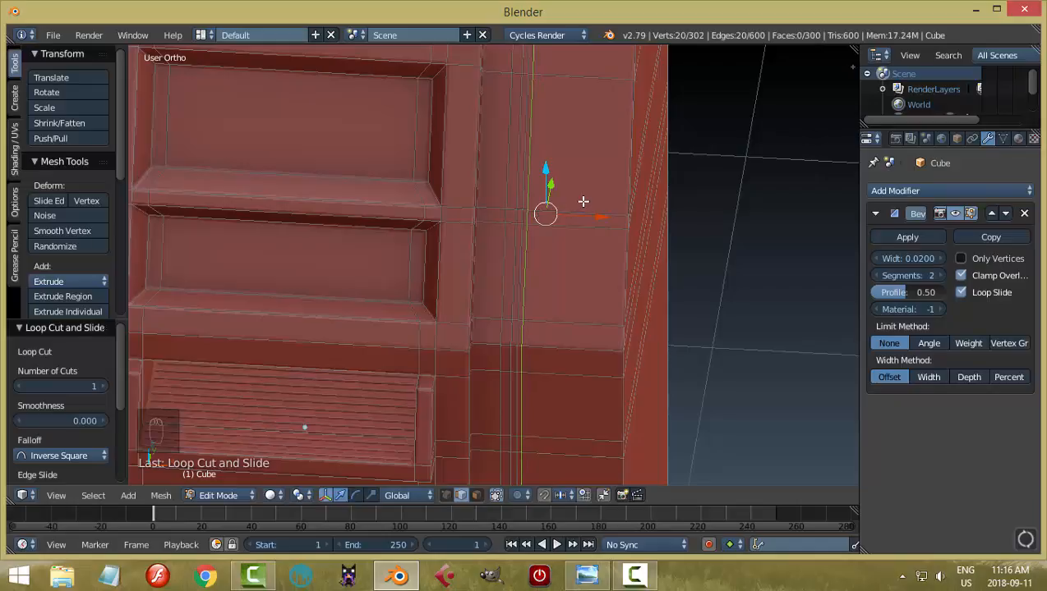
{"action": "key", "text": "a"}
Step: Add two horizontal loop cuts across the sloped upper front at the upper recess's height, and return to Object Mode
{"action": "middle_click_drag", "start_coordinate": [578, 189], "coordinate": [472, 96]}
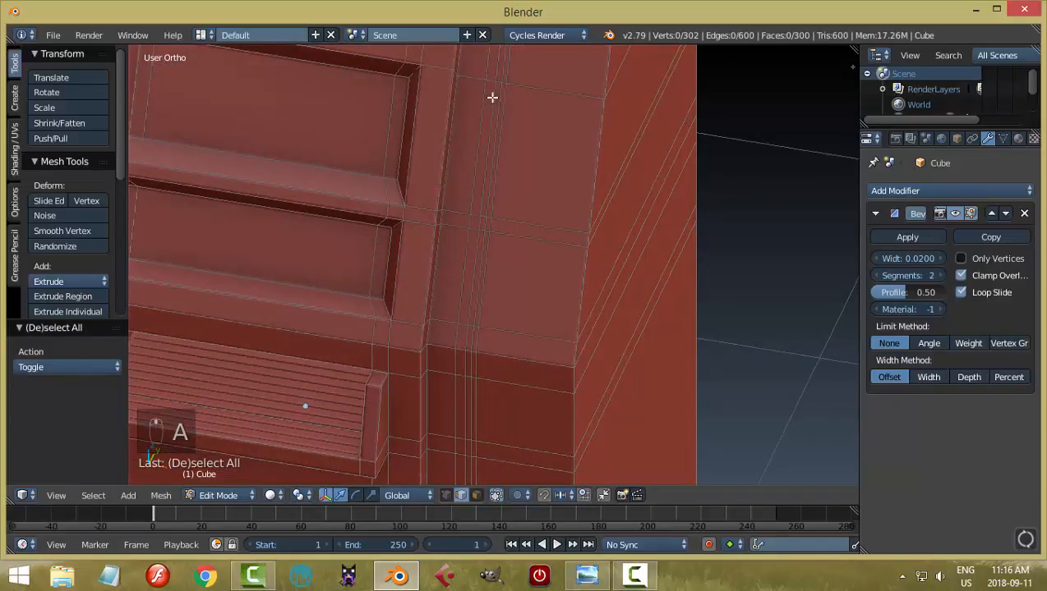
{"action": "mouse_move", "coordinate": [571, 170]}
{"action": "middle_mouse_down"}
{"action": "mouse_move", "coordinate": [558, 168]}
{"action": "mouse_move", "coordinate": [568, 162]}
{"action": "middle_mouse_up"}
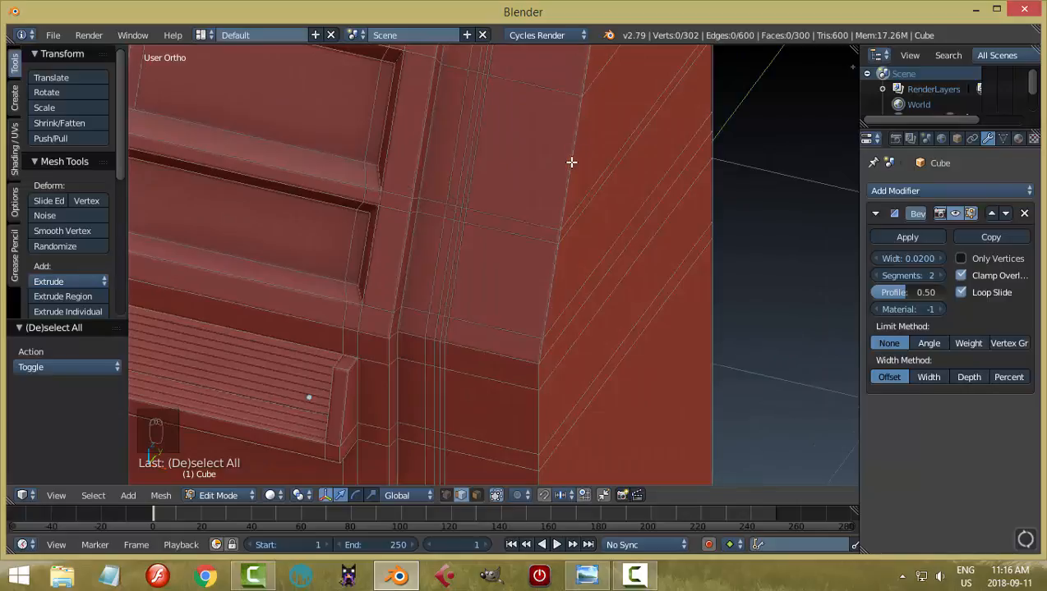
{"action": "key", "text": "ctrl+r"}
{"action": "left_click", "coordinate": [570, 161]}
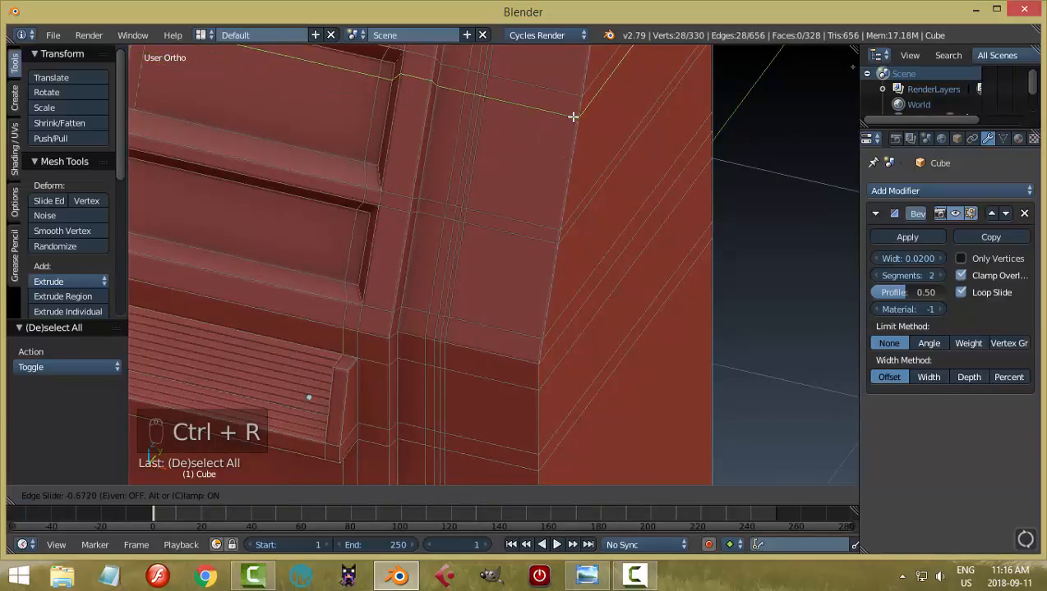
{"action": "left_click", "coordinate": [578, 115]}
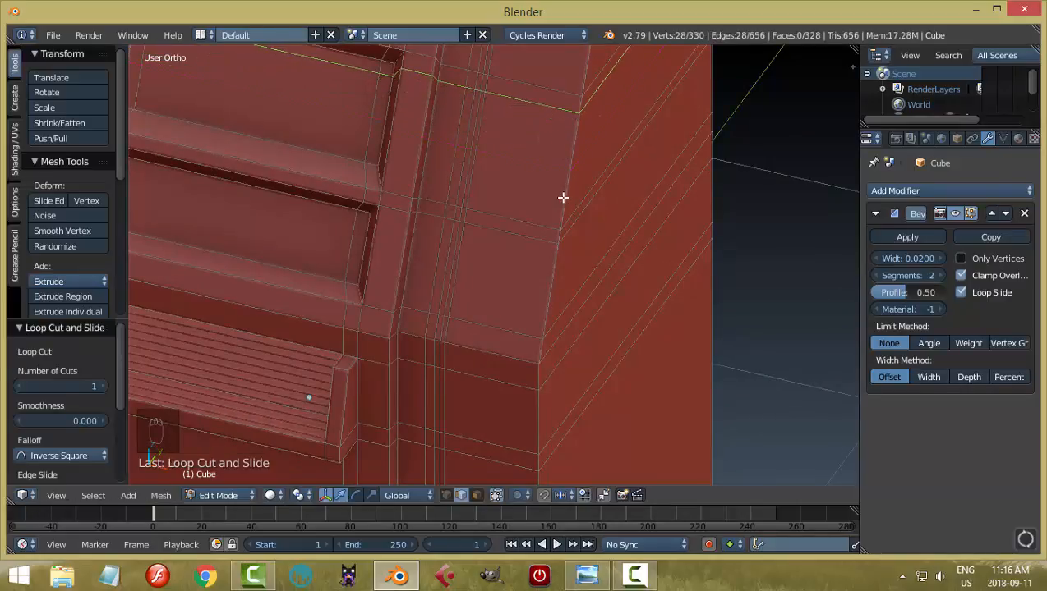
{"action": "key", "text": "ctrl+r"}
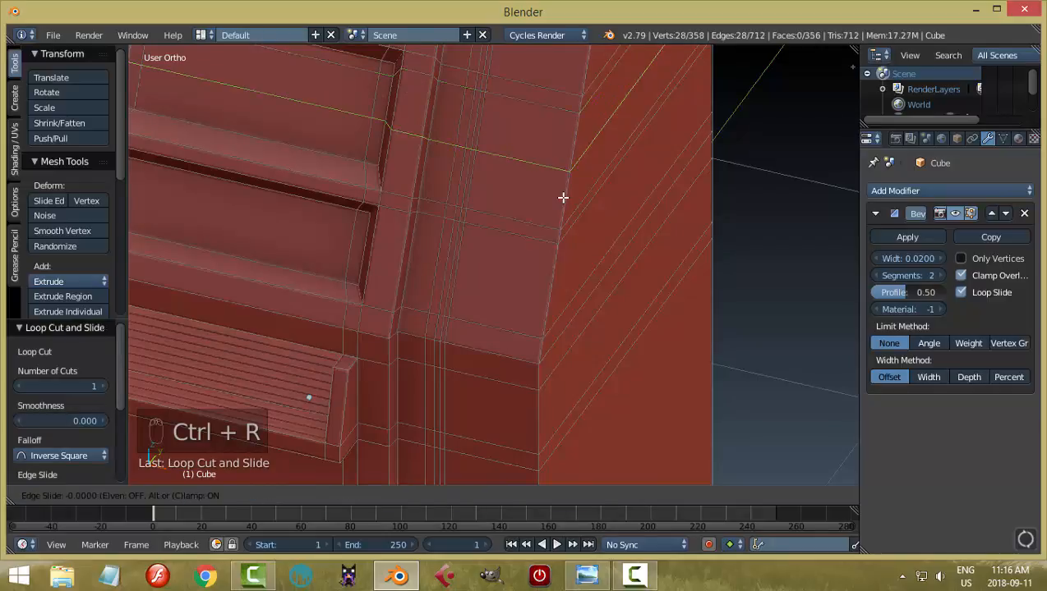
{"action": "left_click", "coordinate": [563, 204]}
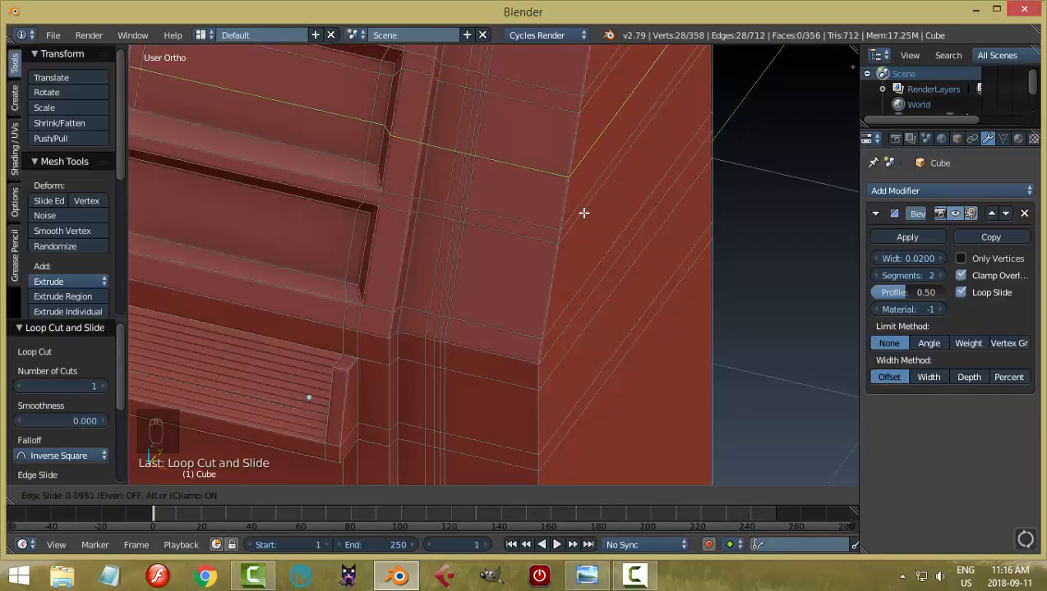
{"action": "left_click", "coordinate": [583, 212]}
{"action": "key", "text": "a"}
{"action": "key", "text": "Tab"}
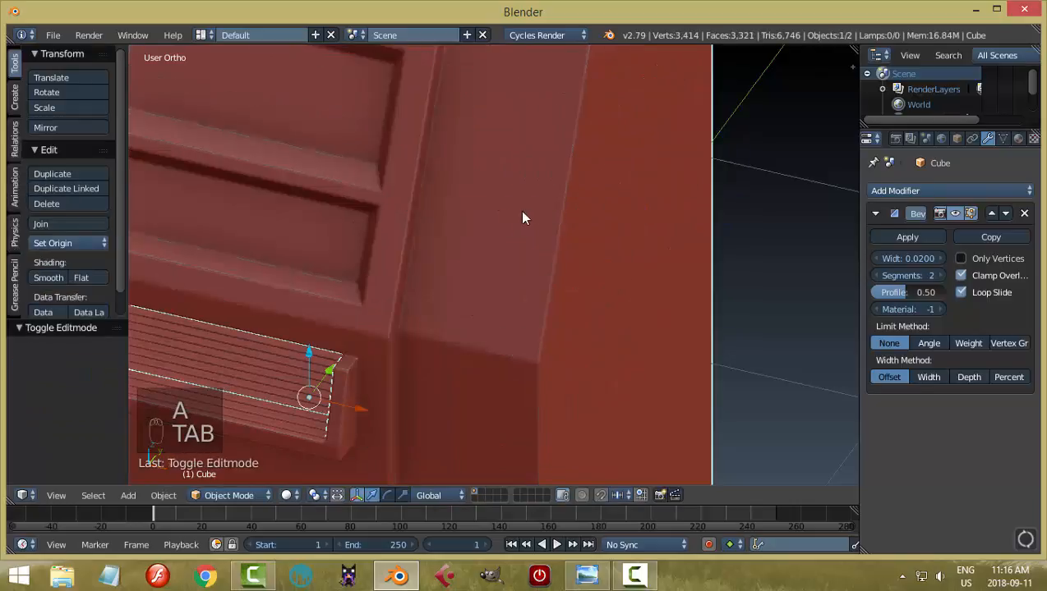
Step: Put the machine body back in Edit Mode and switch to face selection for the narrow strips on the right side panel
{"action": "scroll", "coordinate": [504, 218], "scroll_direction": "down", "scroll_amount": 2}
{"action": "middle_click_drag", "start_coordinate": [504, 218], "coordinate": [489, 195]}
{"action": "scroll", "coordinate": [506, 222], "scroll_direction": "down", "scroll_amount": 3}
{"action": "key", "text": "Tab"}
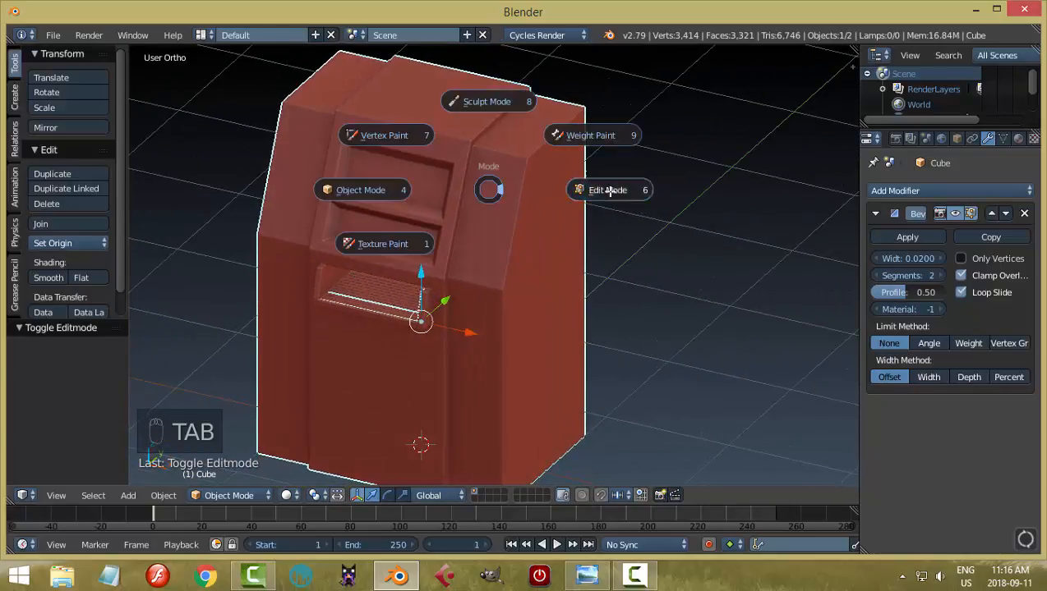
{"action": "left_click", "coordinate": [608, 189]}
{"action": "scroll", "coordinate": [528, 225], "scroll_direction": "up", "scroll_amount": 4}
{"action": "middle_click_drag", "start_coordinate": [502, 150], "coordinate": [575, 246]}
{"action": "scroll", "coordinate": [575, 213], "scroll_direction": "up", "scroll_amount": 2}
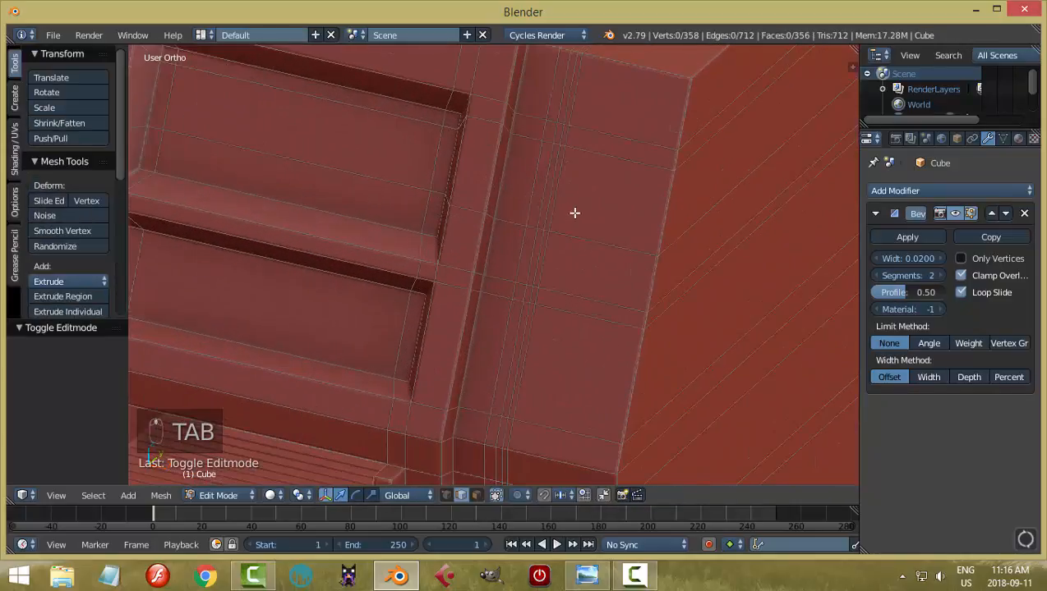
{"action": "left_click", "coordinate": [476, 494]}
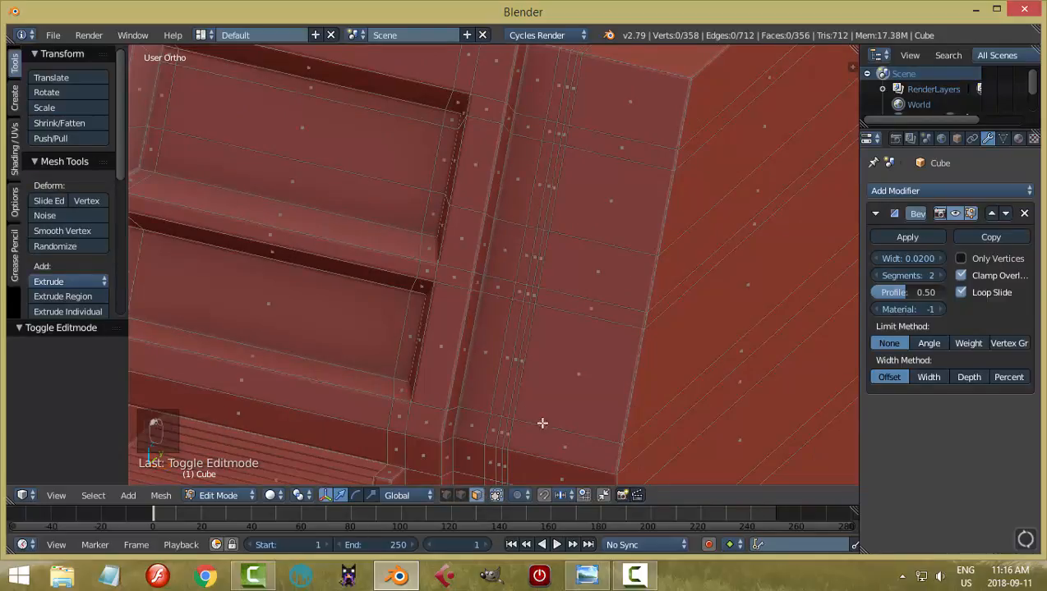
Step: Extrude the narrow strip face beside the upper recess on the right side panel outward by about 0.062, and deselect it
{"action": "right_click", "coordinate": [540, 172]}
{"action": "scroll", "coordinate": [584, 182], "scroll_direction": "up", "scroll_amount": 2}
{"action": "middle_click_drag", "start_coordinate": [584, 183], "coordinate": [605, 203]}
{"action": "scroll", "coordinate": [571, 172], "scroll_direction": "down", "scroll_amount": 3}
{"action": "key", "text": "e"}
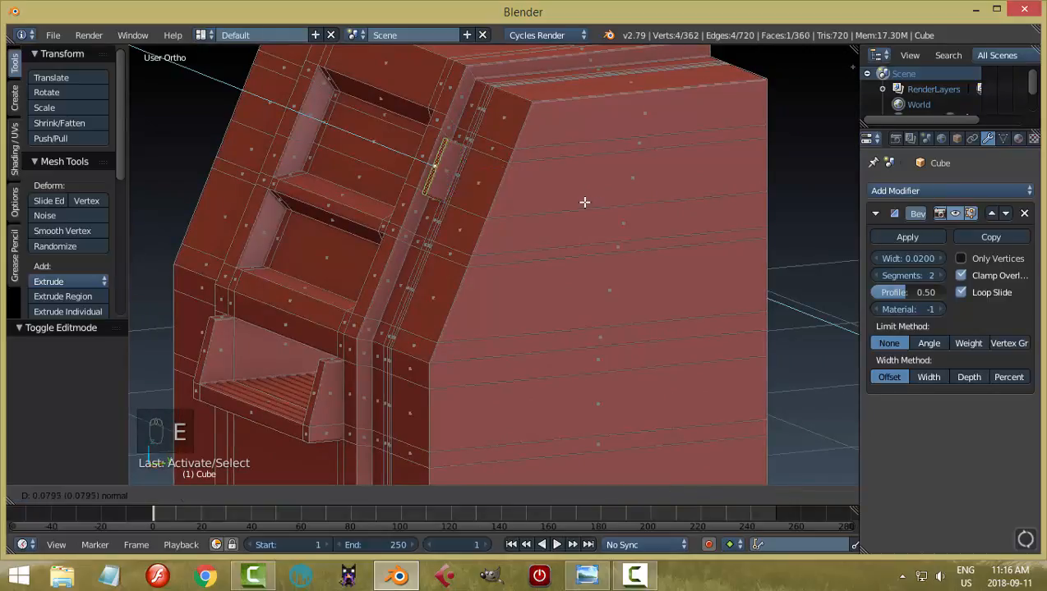
{"action": "left_click", "coordinate": [563, 219]}
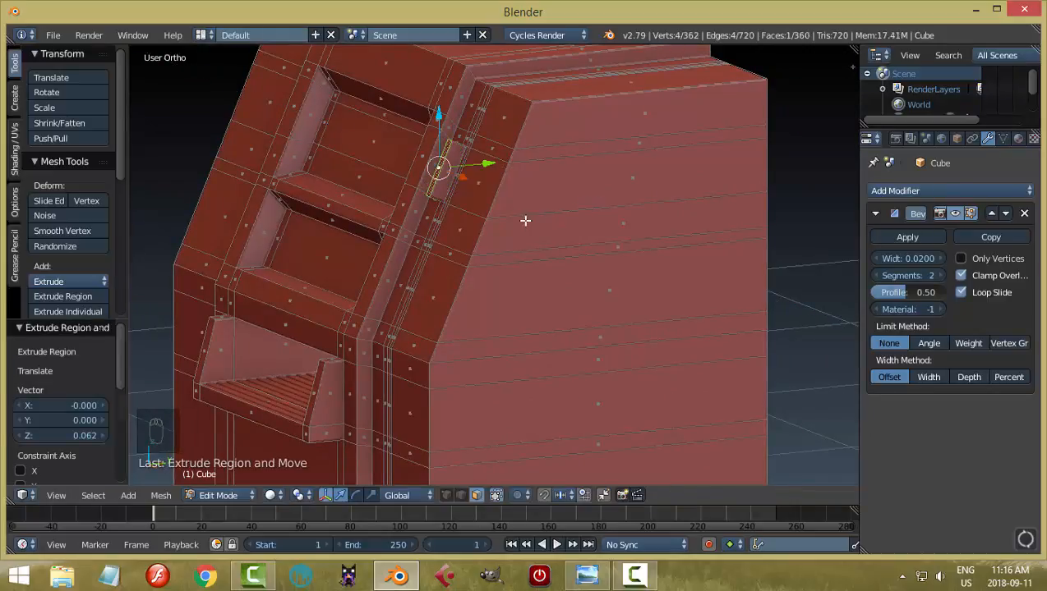
{"action": "key", "text": "a"}
Step: Extrude the thin face beside the raised block inward by about 0.040, and return to Object Mode with nothing selected
{"action": "scroll", "coordinate": [591, 251], "scroll_direction": "up", "scroll_amount": 5}
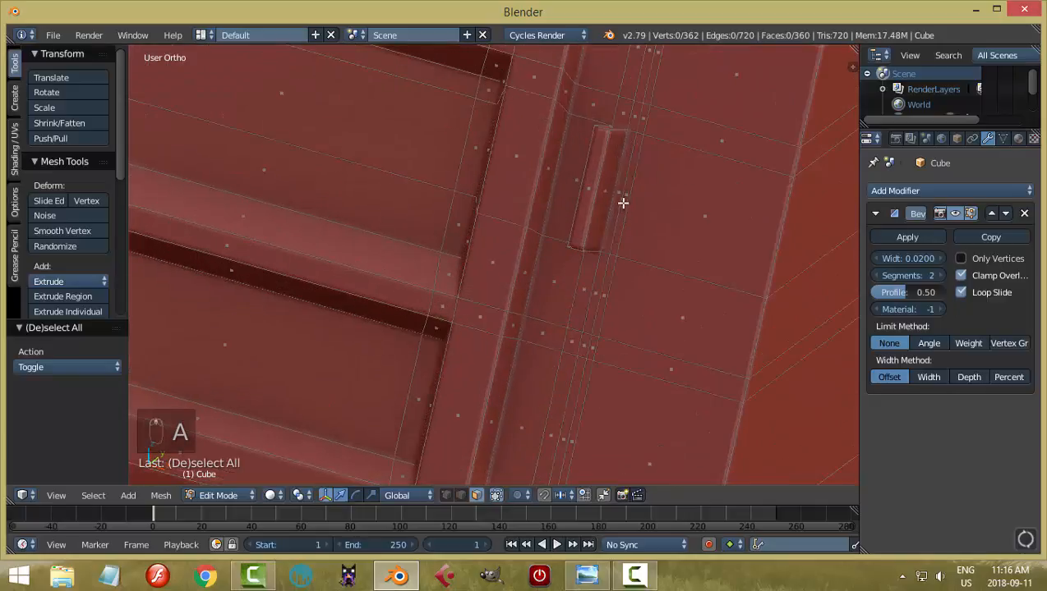
{"action": "right_click", "coordinate": [623, 203]}
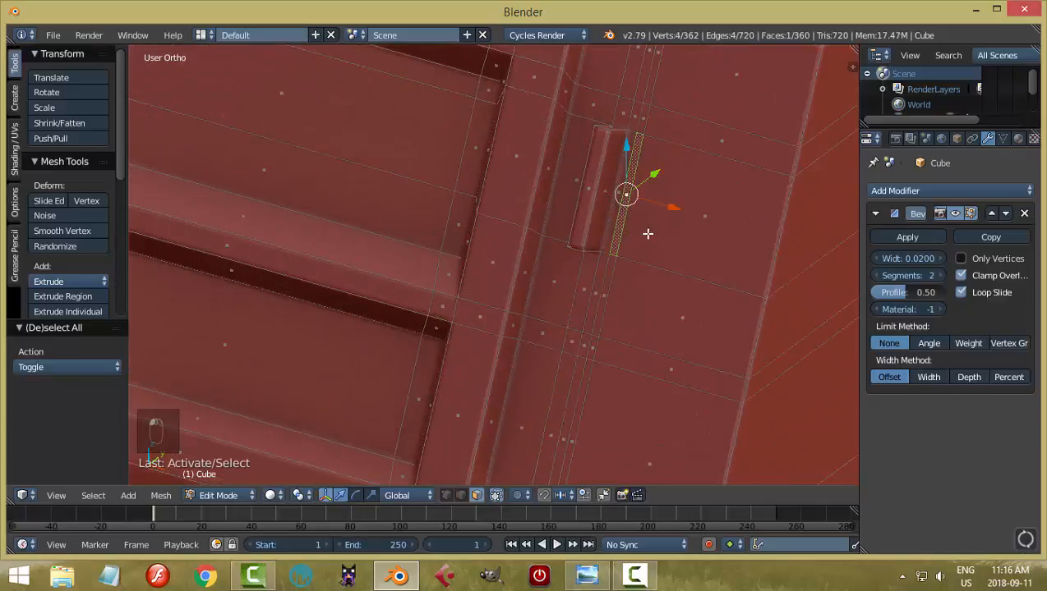
{"action": "middle_click_drag", "start_coordinate": [704, 254], "coordinate": [654, 250]}
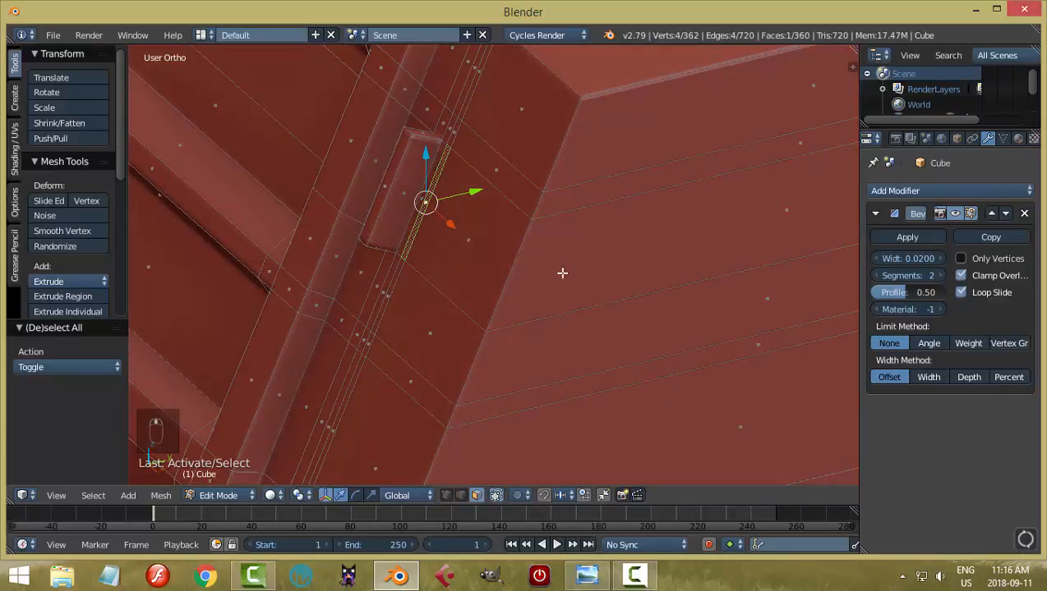
{"action": "key", "text": "e"}
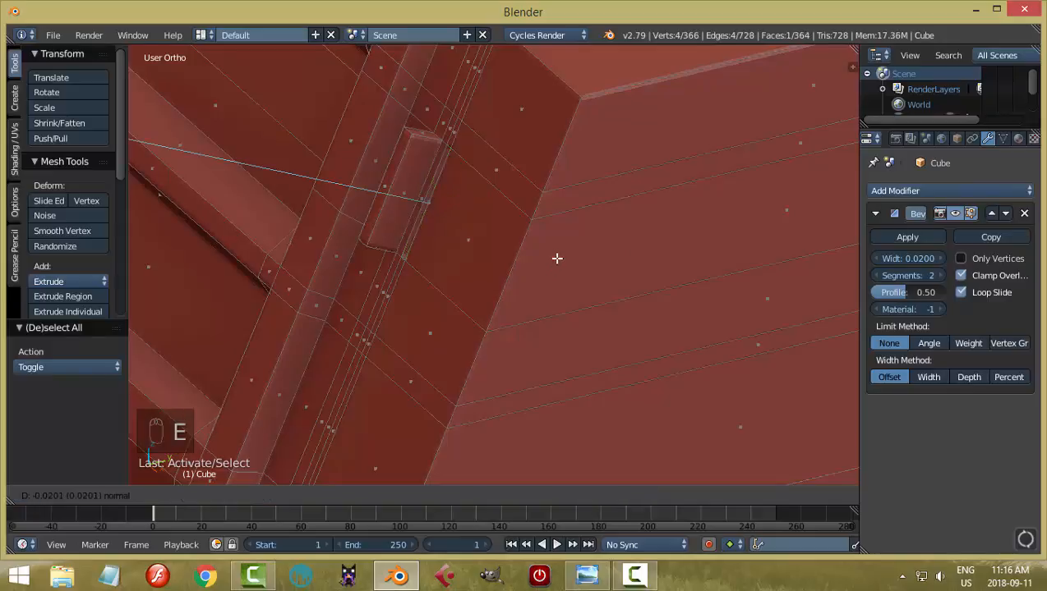
{"action": "left_click", "coordinate": [565, 266]}
{"action": "key", "text": "Tab"}
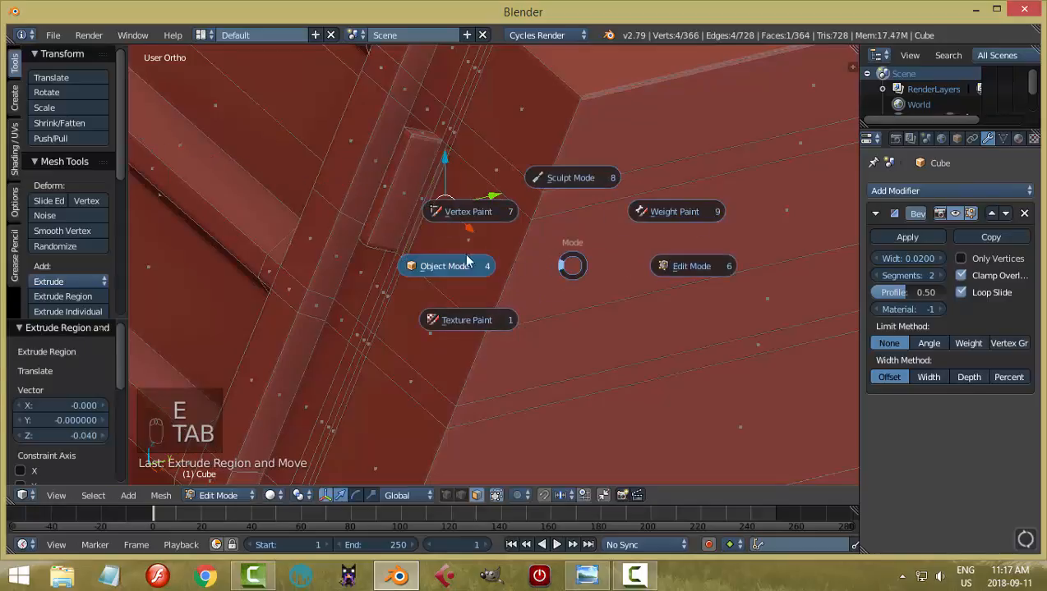
{"action": "middle_click_drag", "start_coordinate": [523, 257], "coordinate": [608, 179]}
{"action": "scroll", "coordinate": [624, 237], "scroll_direction": "down", "scroll_amount": 2}
{"action": "key", "text": "a"}
Step: Hide the grid floor in the 3D viewport's display settings
{"action": "scroll", "coordinate": [614, 253], "scroll_direction": "down", "scroll_amount": 2}
{"action": "mouse_move", "coordinate": [649, 282]}
{"action": "middle_mouse_down"}
{"action": "mouse_move", "coordinate": [626, 285]}
{"action": "mouse_move", "coordinate": [642, 280]}
{"action": "middle_mouse_up"}
{"action": "key", "text": "n"}
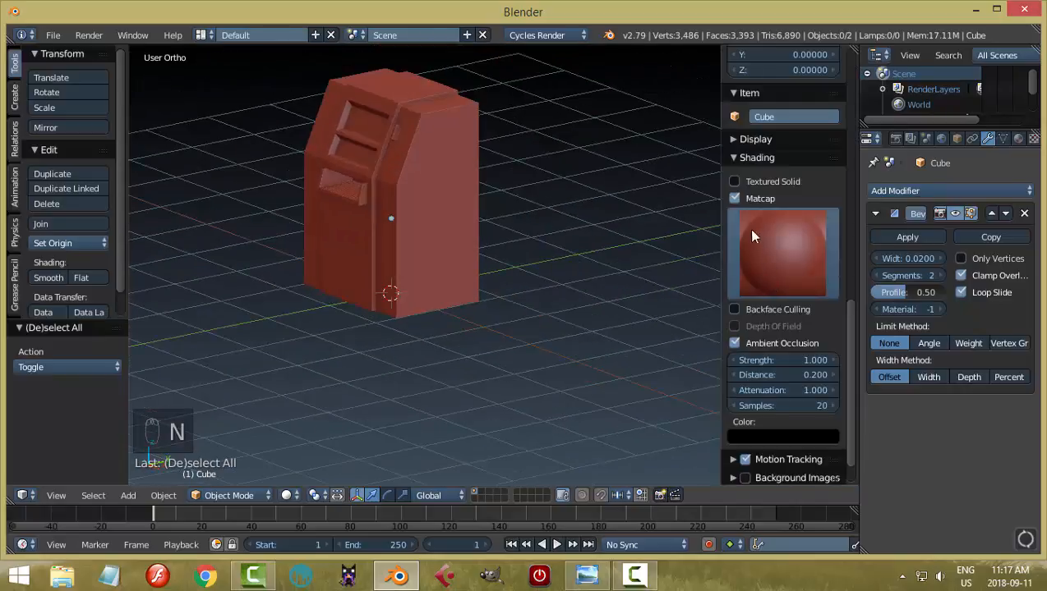
{"action": "left_click", "coordinate": [730, 157]}
{"action": "left_click", "coordinate": [730, 138]}
{"action": "left_click", "coordinate": [757, 253]}
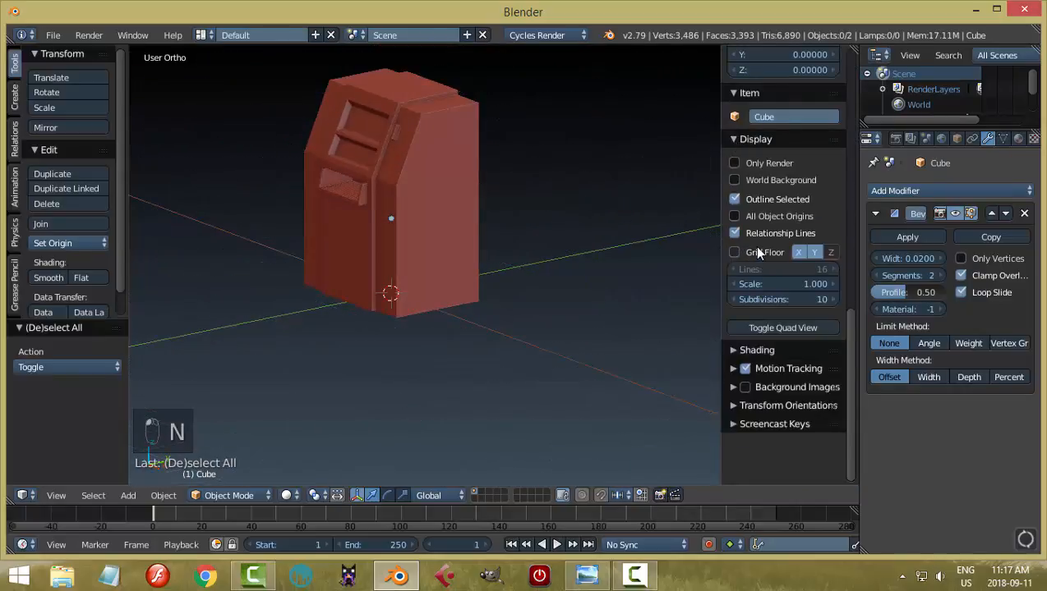
{"action": "key", "text": "n"}
Step: Put the machine body in Edit Mode and circle-select all the long faces across its underside
{"action": "middle_click_drag", "start_coordinate": [510, 276], "coordinate": [526, 251]}
{"action": "right_click", "coordinate": [508, 288]}
{"action": "key", "text": "Tab"}
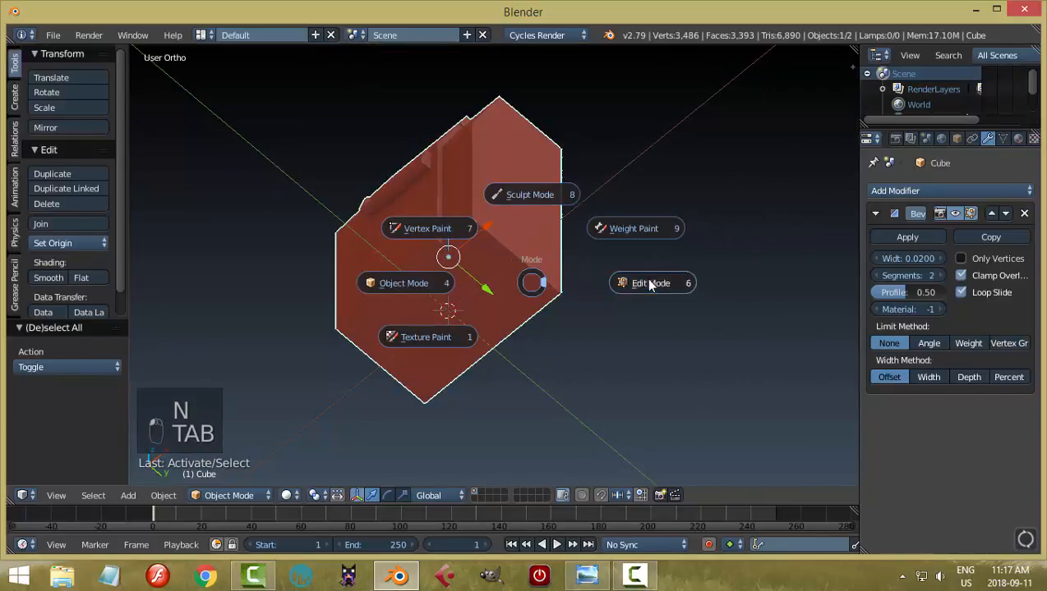
{"action": "scroll", "coordinate": [520, 305], "scroll_direction": "up", "scroll_amount": 3}
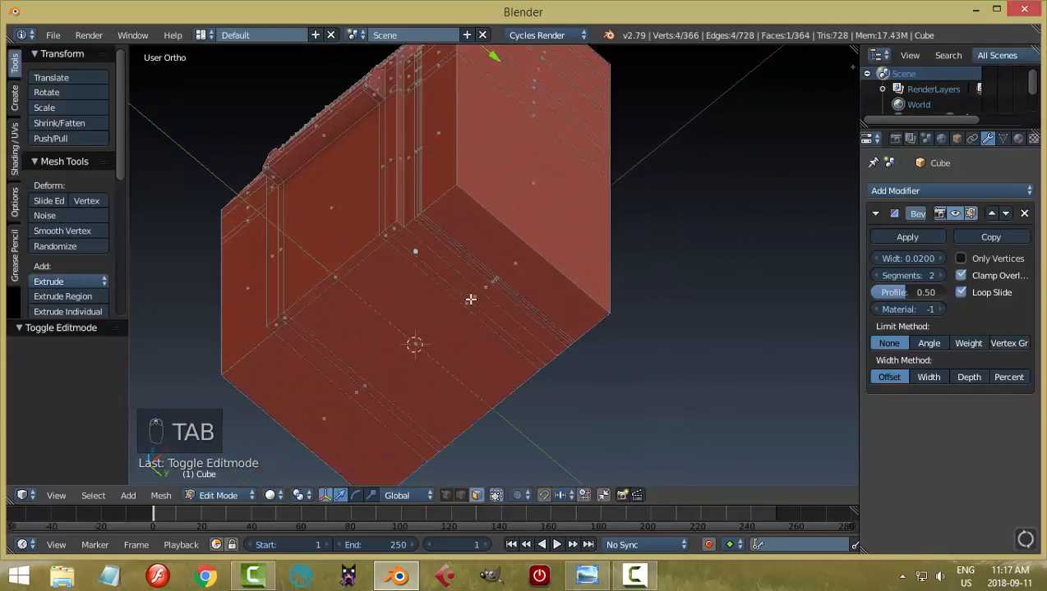
{"action": "middle_click_drag", "start_coordinate": [470, 299], "coordinate": [485, 269]}
{"action": "scroll", "coordinate": [457, 280], "scroll_direction": "up", "scroll_amount": 1}
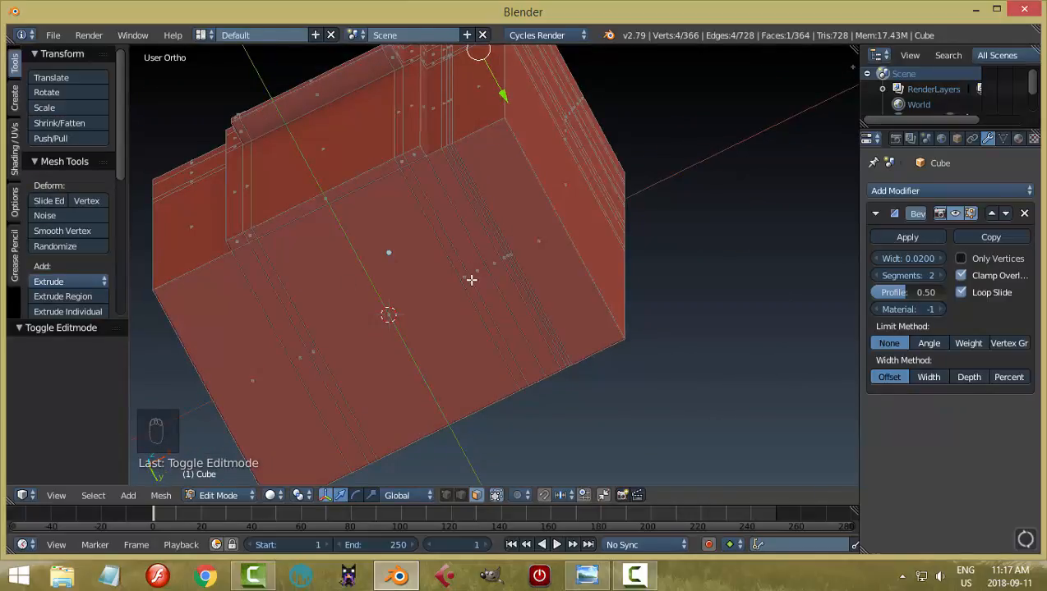
{"action": "key", "text": "c"}
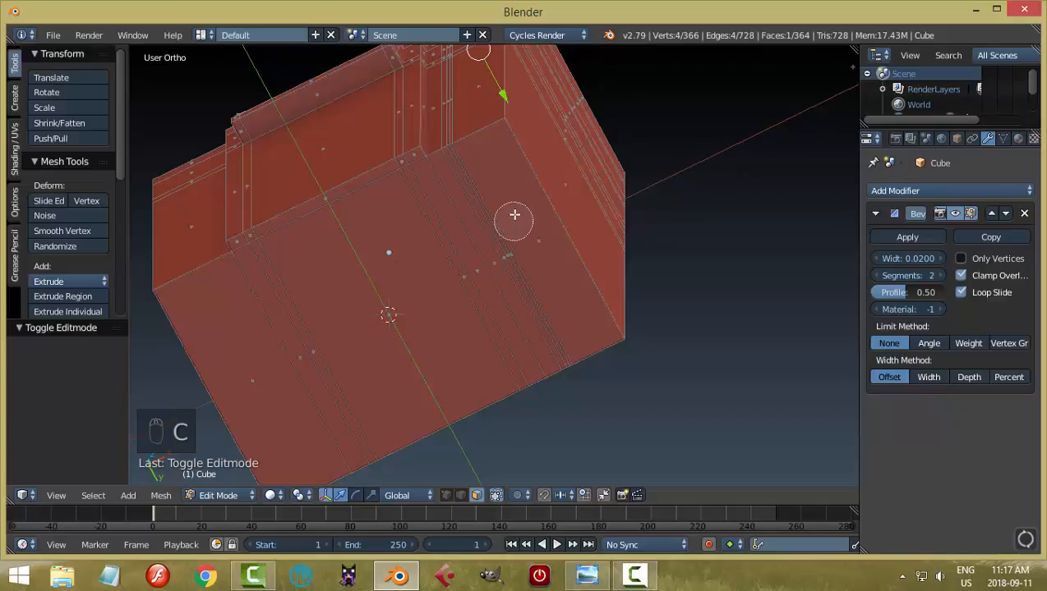
{"action": "left_click_drag", "start_coordinate": [516, 205], "coordinate": [239, 346]}
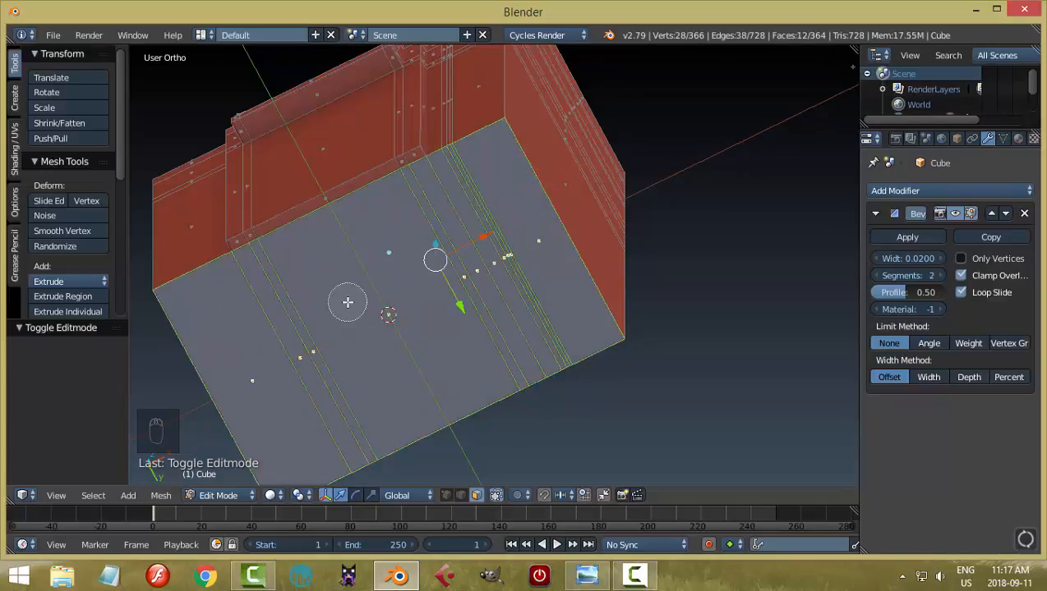
{"action": "right_click", "coordinate": [422, 211]}
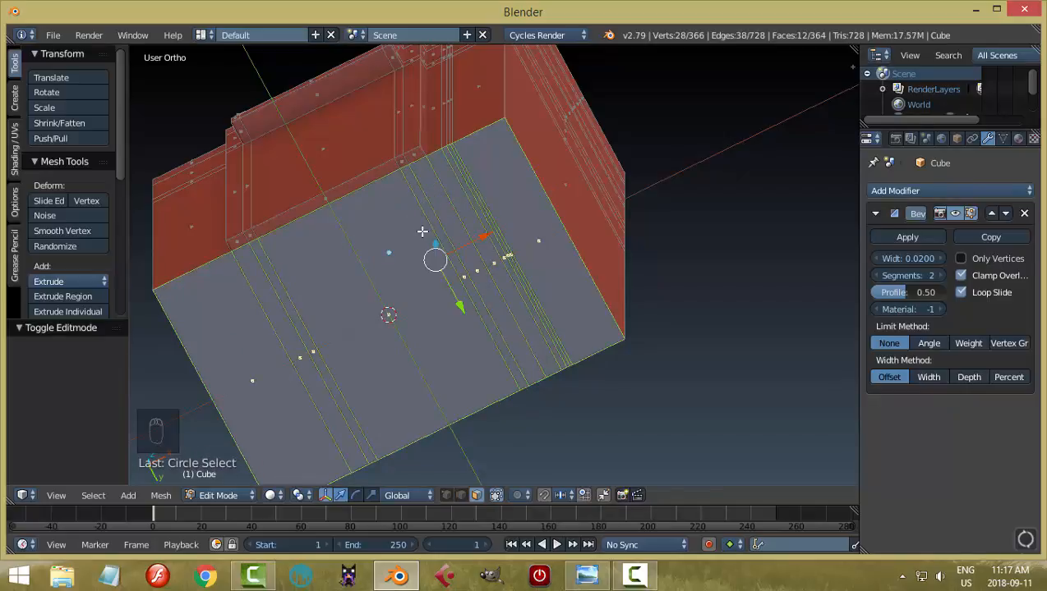
Step: Add the five small faces along the underside's protruding front edge to the selection
{"action": "middle_click_drag", "start_coordinate": [389, 236], "coordinate": [531, 316], "text": "shift"}
{"action": "scroll", "coordinate": [620, 237], "scroll_direction": "up", "scroll_amount": 4}
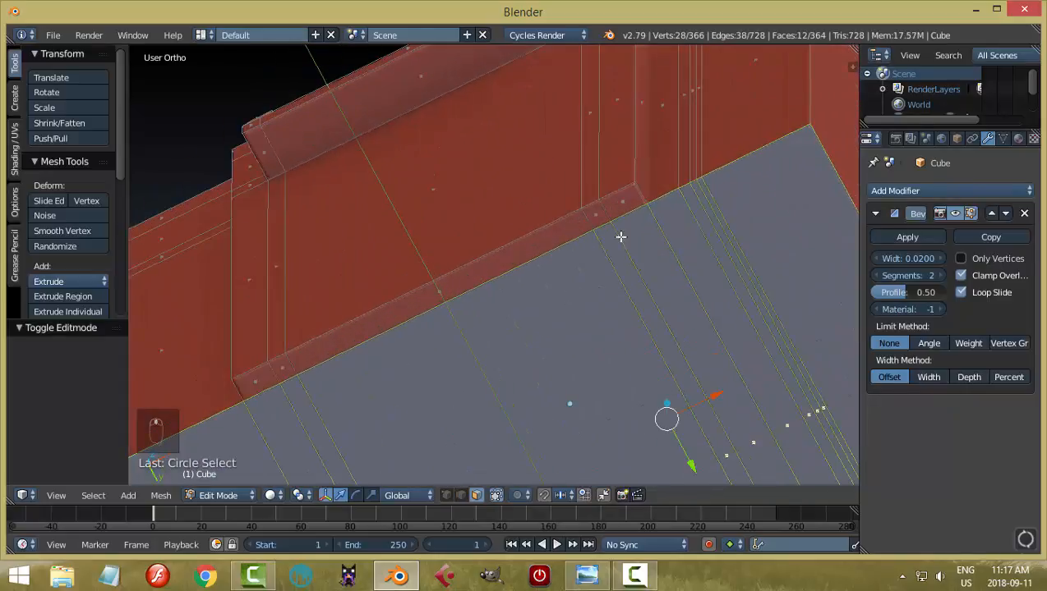
{"action": "right_click", "coordinate": [629, 203], "text": "shift"}
{"action": "right_click", "coordinate": [592, 216], "text": "shift"}
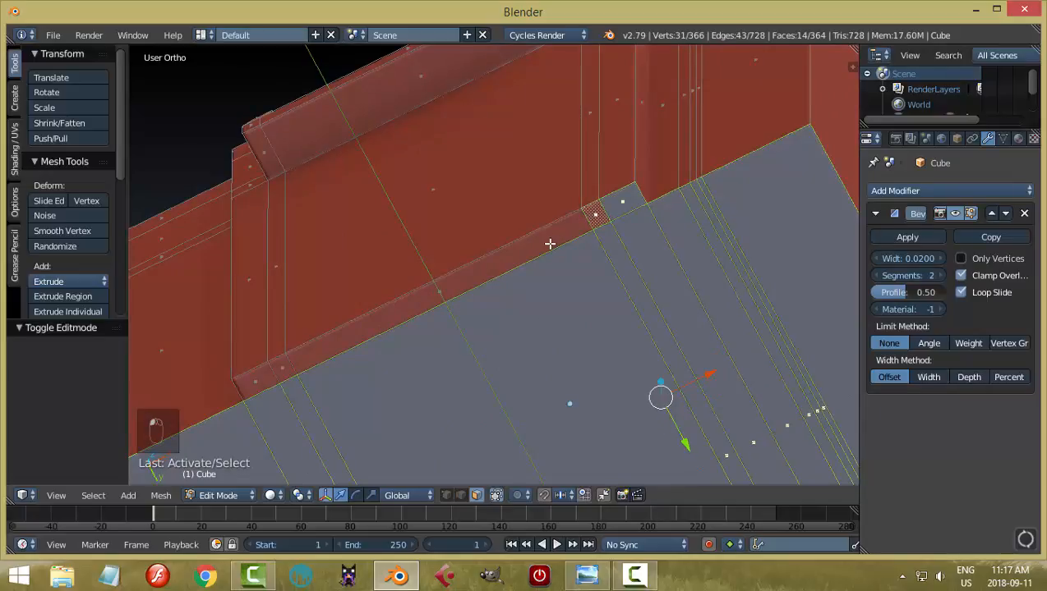
{"action": "right_click", "coordinate": [322, 341], "text": "shift"}
{"action": "right_click", "coordinate": [282, 375], "text": "shift"}
{"action": "right_click", "coordinate": [262, 382], "text": "shift"}
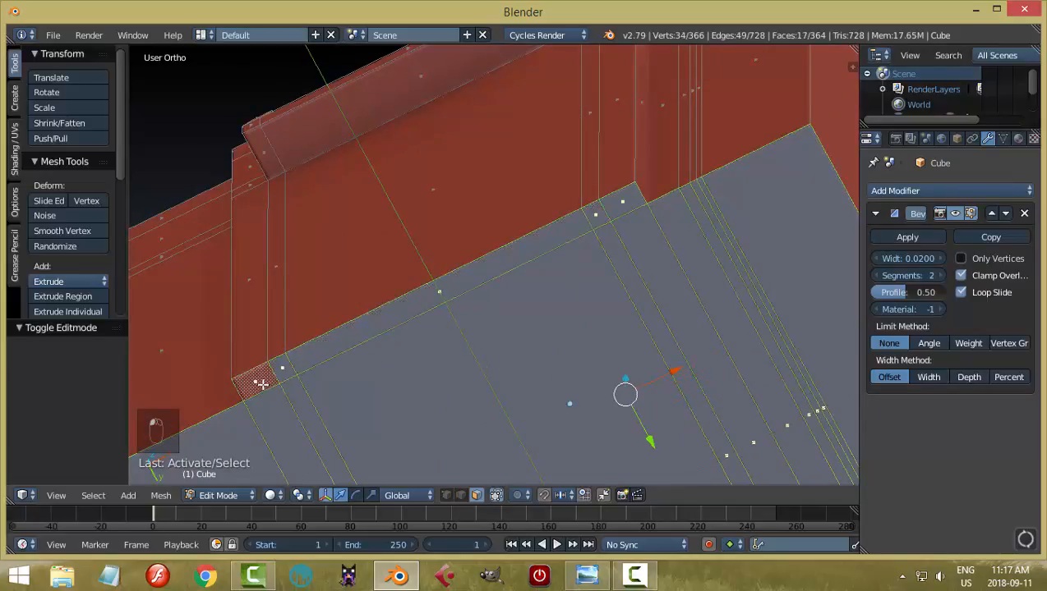
Step: Duplicate the selected underside faces in place and dissolve the duplicated faces
{"action": "scroll", "coordinate": [473, 381], "scroll_direction": "down", "scroll_amount": 5}
{"action": "middle_click_drag", "start_coordinate": [537, 333], "coordinate": [498, 310]}
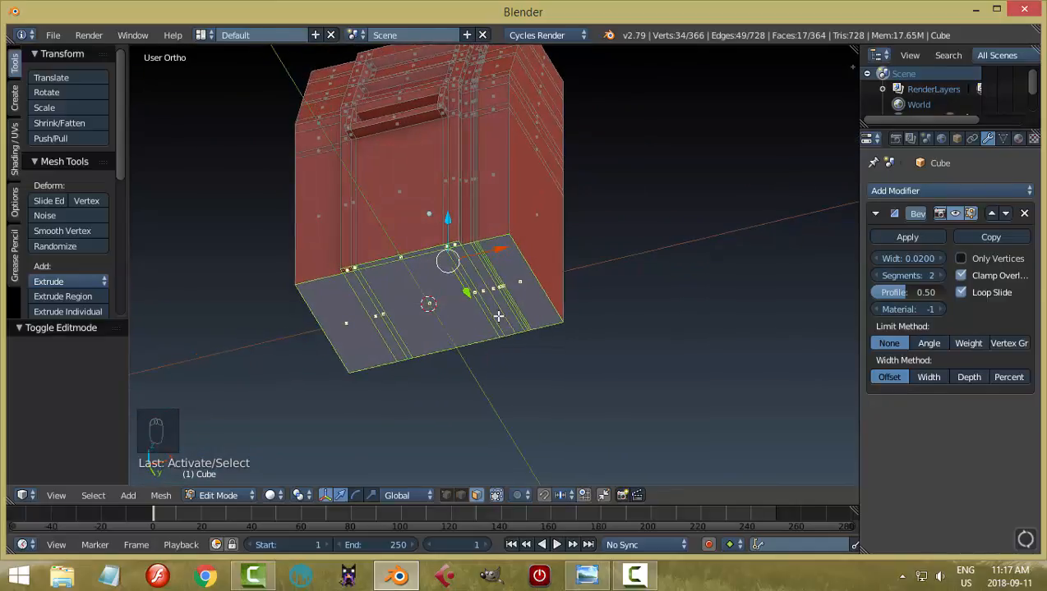
{"action": "scroll", "coordinate": [497, 314], "scroll_direction": "up", "scroll_amount": 2}
{"action": "scroll", "coordinate": [513, 314], "scroll_direction": "down", "scroll_amount": 1}
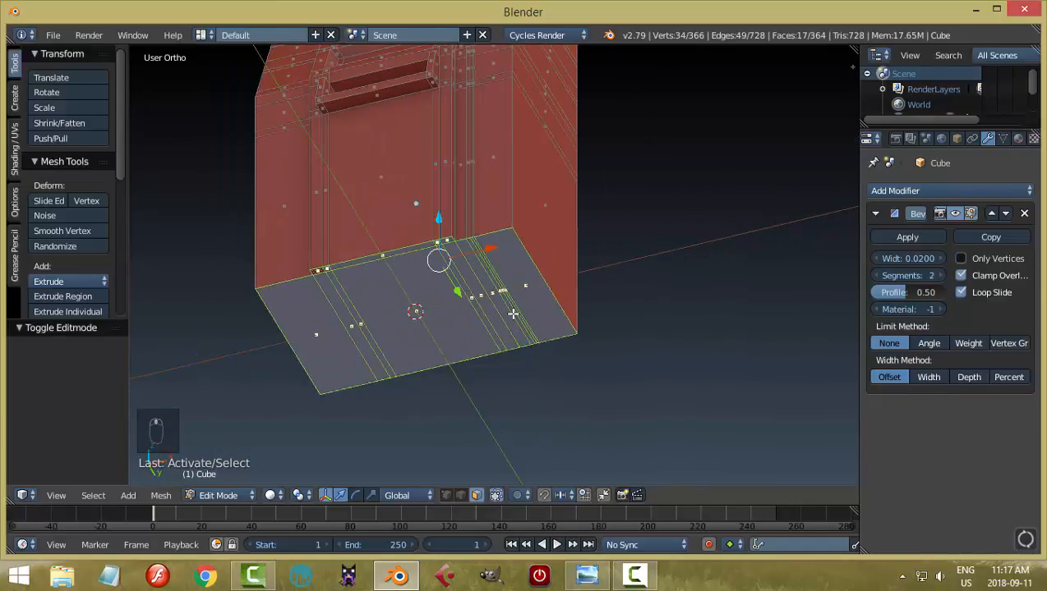
{"action": "key", "text": "shift+d"}
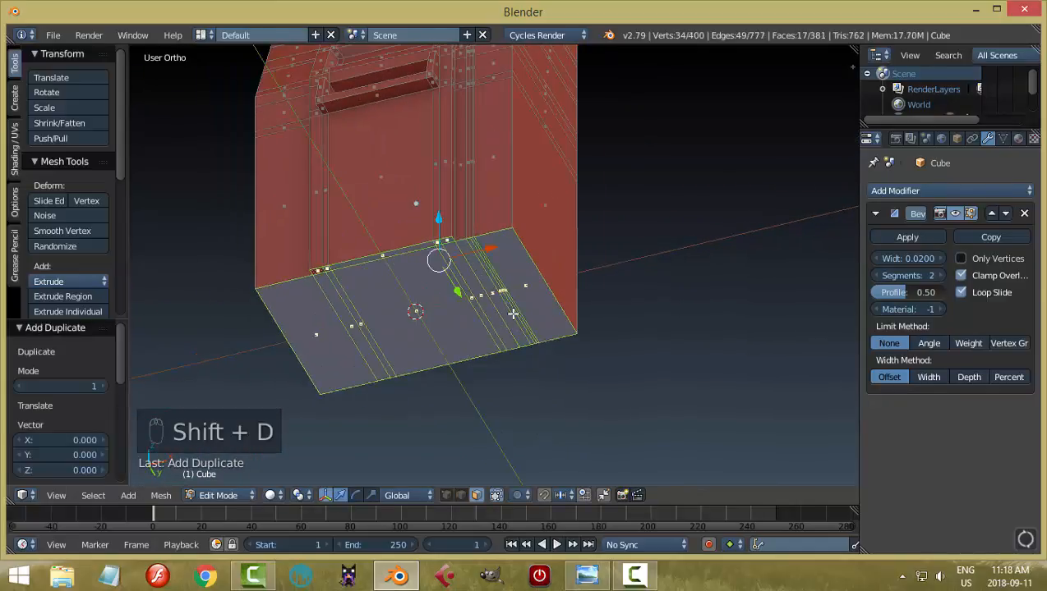
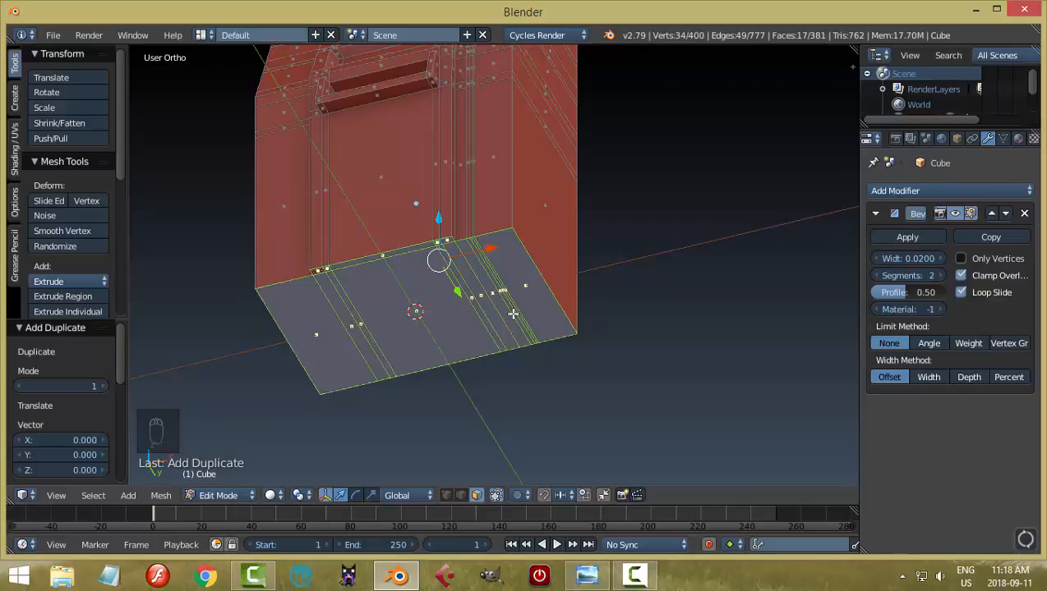
{"action": "key", "text": "x"}
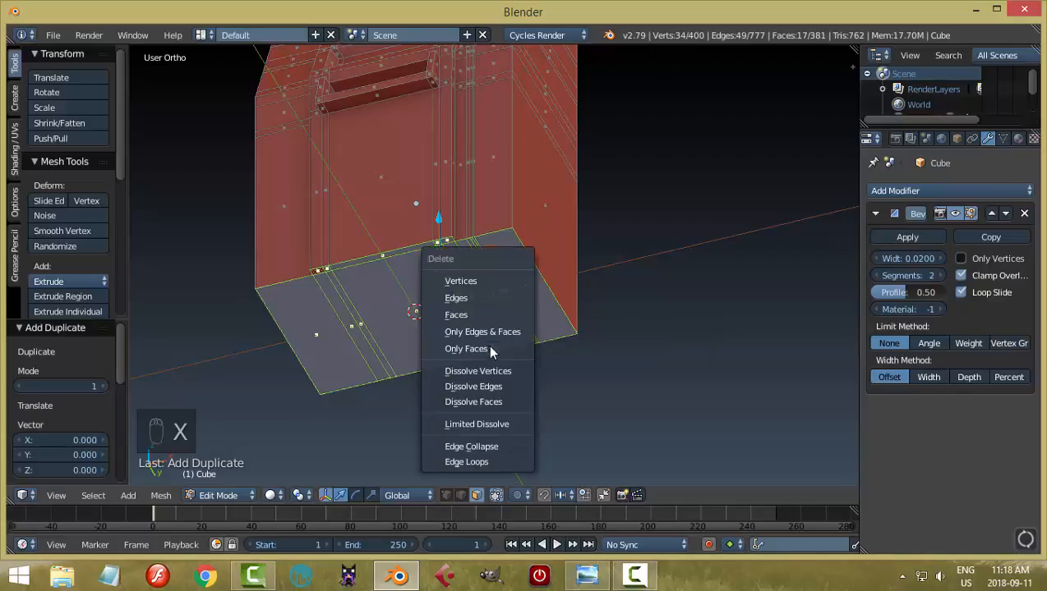
{"action": "left_click", "coordinate": [493, 403]}
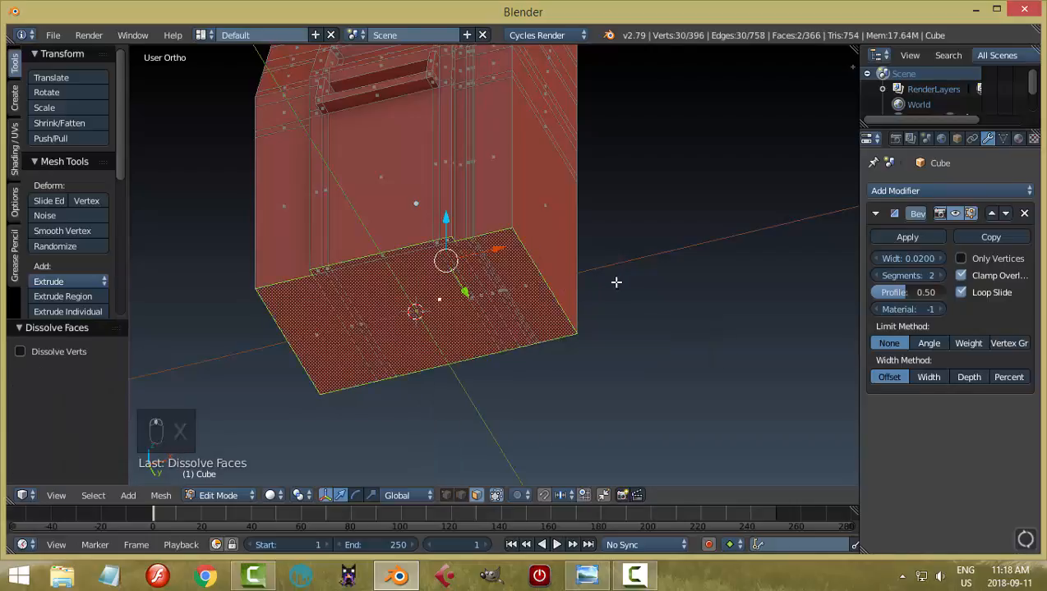
Step: Inset the dissolved underside faces with a thickness of about 0.0435
{"action": "middle_click_drag", "start_coordinate": [616, 282], "coordinate": [567, 201]}
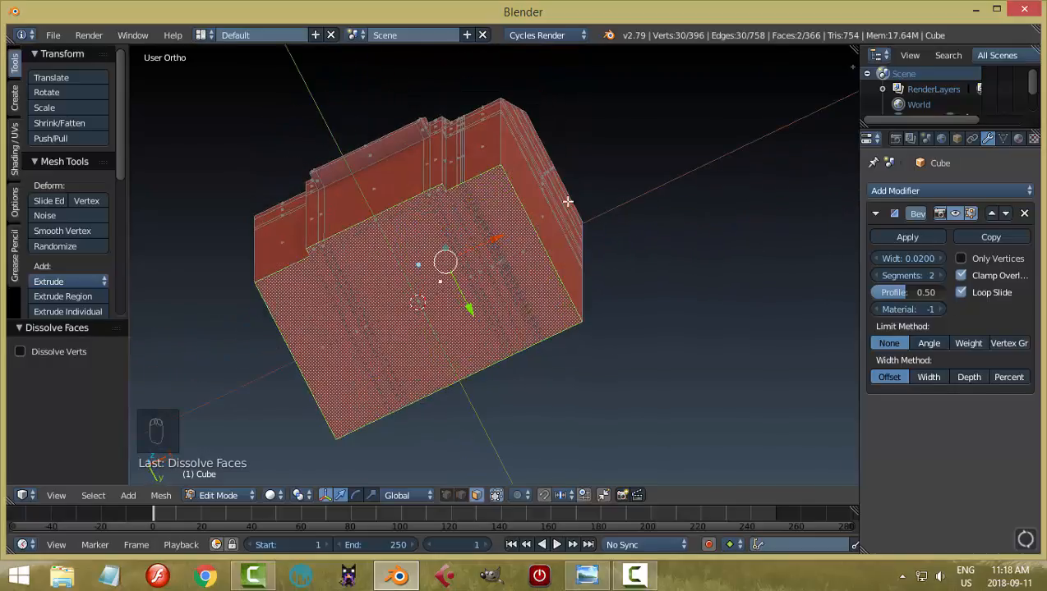
{"action": "middle_click_drag", "start_coordinate": [600, 353], "coordinate": [672, 376]}
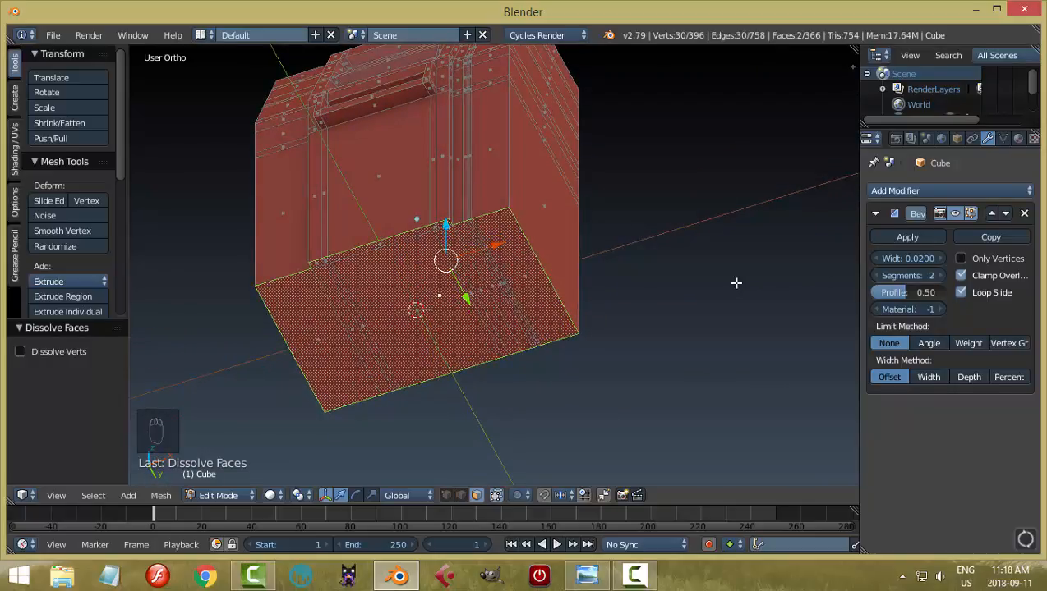
{"action": "key", "text": "i"}
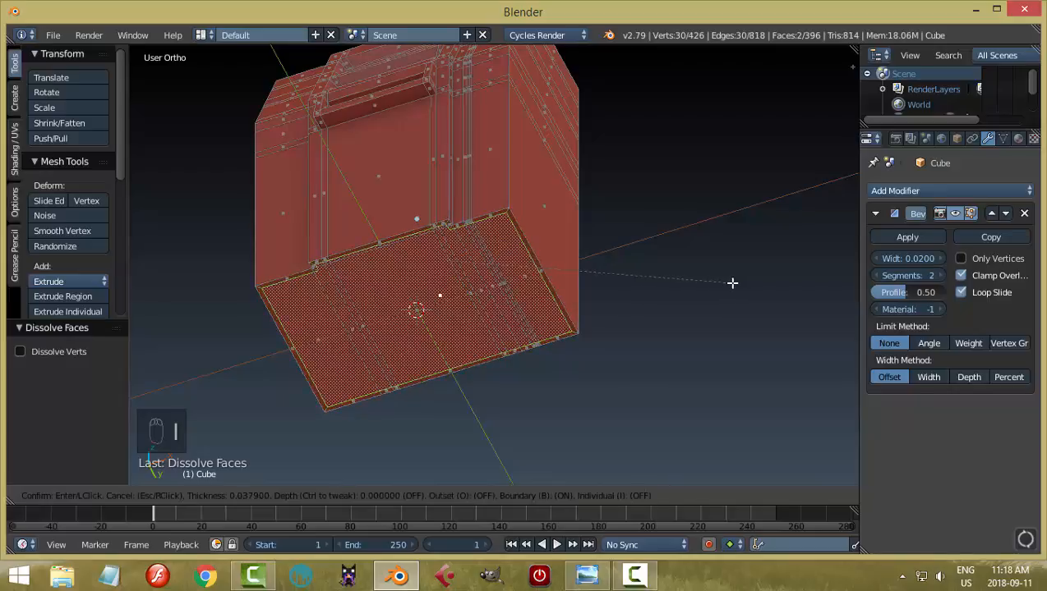
{"action": "left_click", "coordinate": [729, 282]}
{"action": "middle_click_drag", "start_coordinate": [694, 273], "coordinate": [703, 367]}
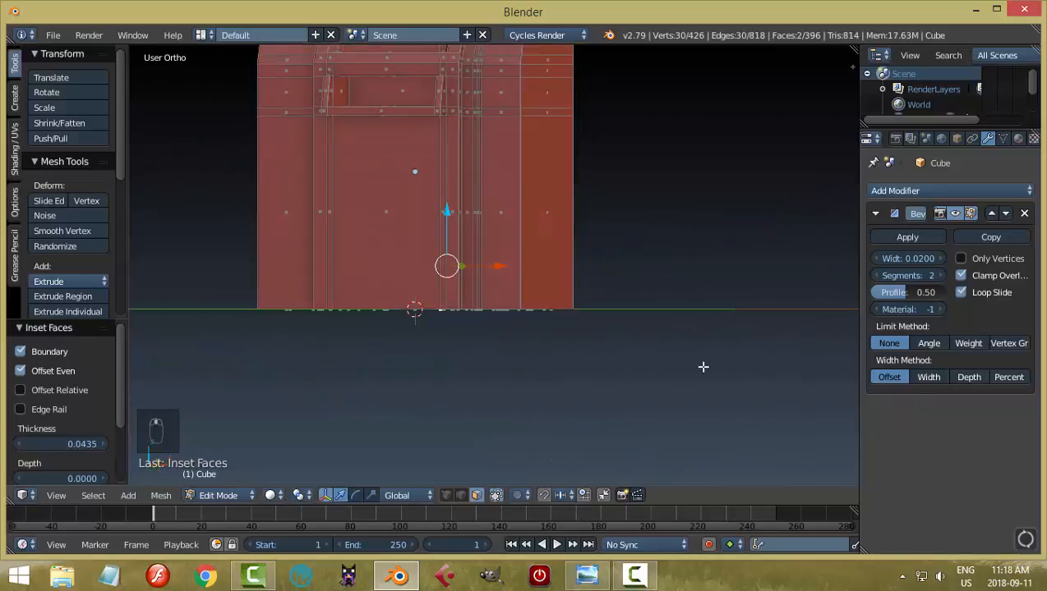
Step: Extrude the inset underside faces straight down along Z into a shallow base, and return to Object Mode with nothing selected
{"action": "key", "text": "e"}
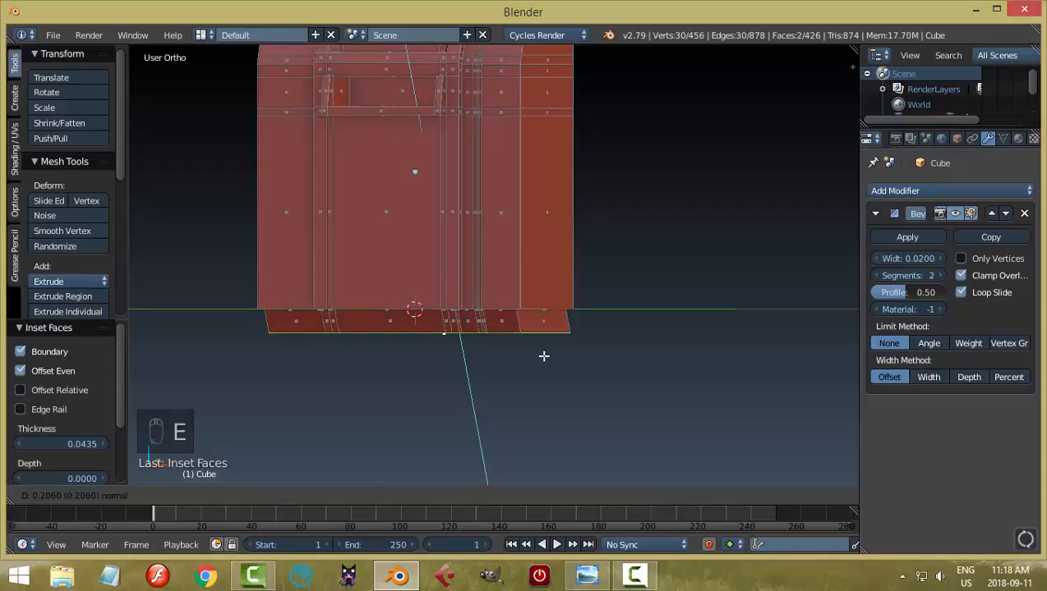
{"action": "right_click", "coordinate": [544, 356]}
{"action": "left_click_drag", "start_coordinate": [447, 210], "coordinate": [446, 228]}
{"action": "key", "text": "a"}
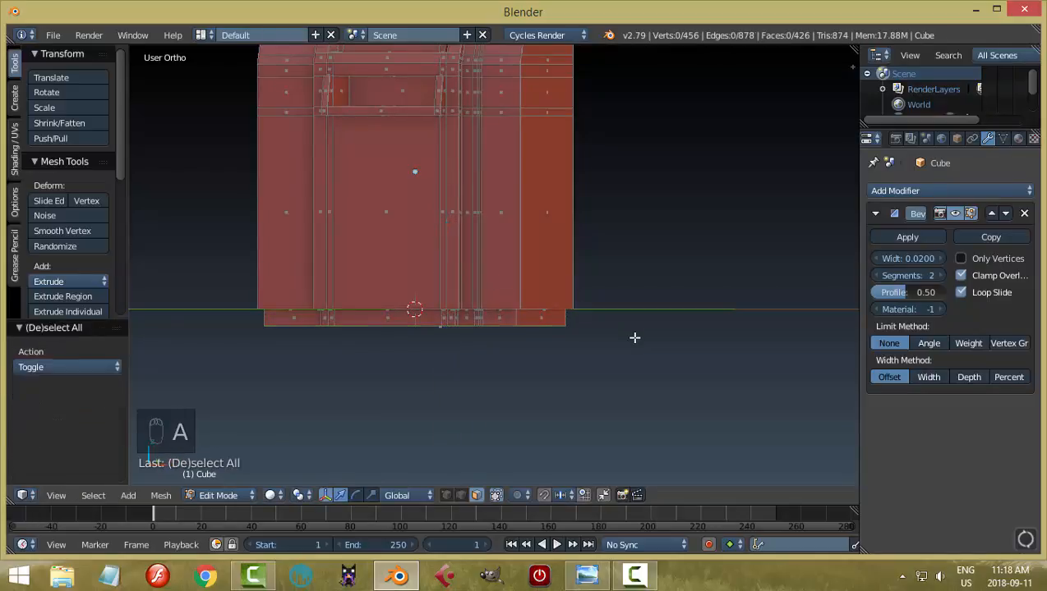
{"action": "key", "text": "Tab"}
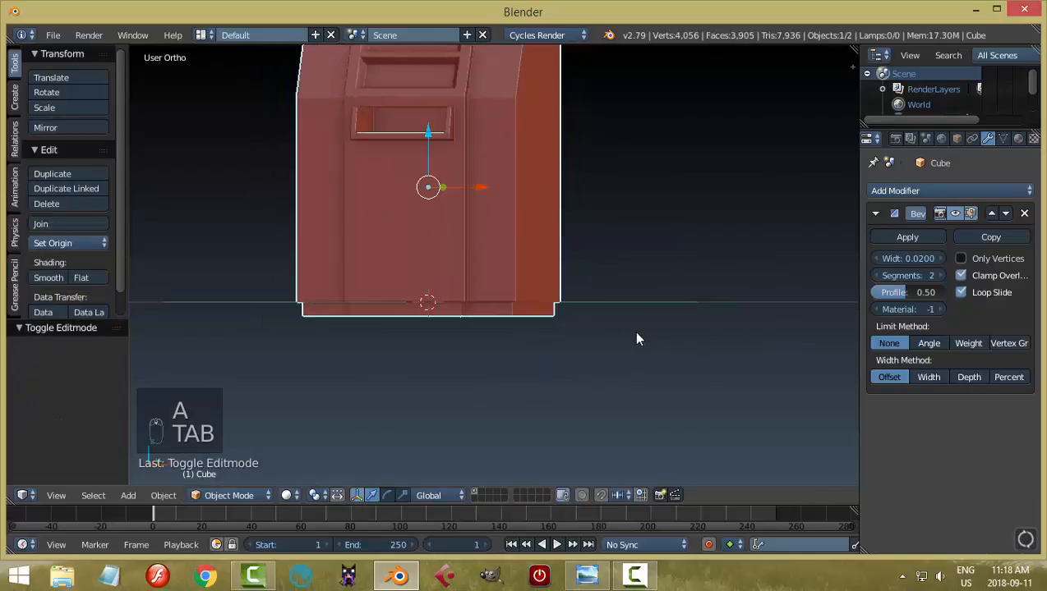
{"action": "key", "text": "a"}
Step: Select the machine body and put it back in Edit Mode with its right side in view
{"action": "middle_click_drag", "start_coordinate": [633, 330], "coordinate": [578, 378]}
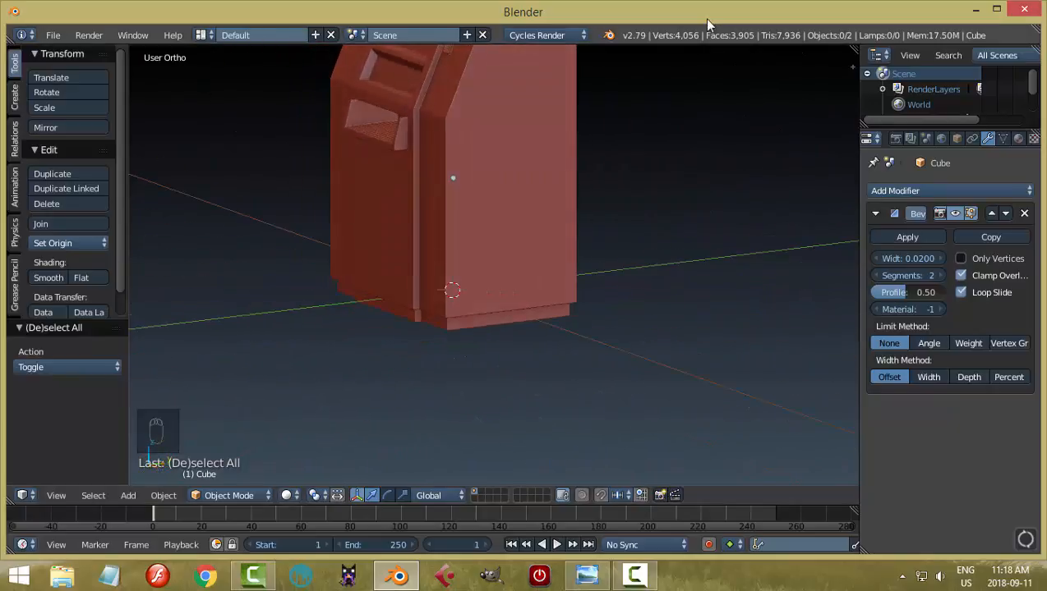
{"action": "middle_click_drag", "start_coordinate": [689, 141], "coordinate": [560, 224]}
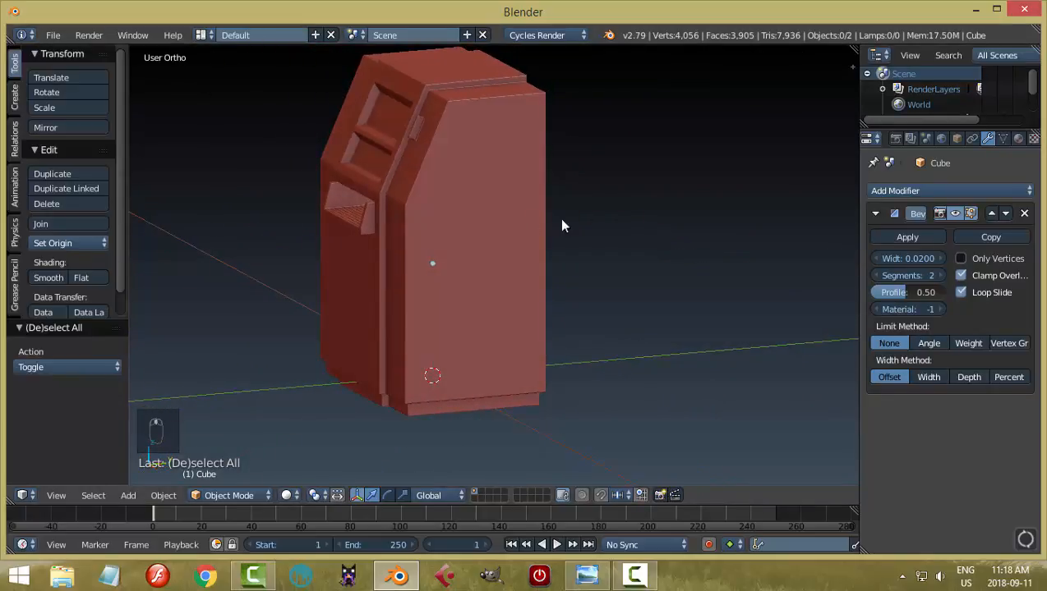
{"action": "right_click", "coordinate": [487, 194]}
{"action": "key", "text": "Tab"}
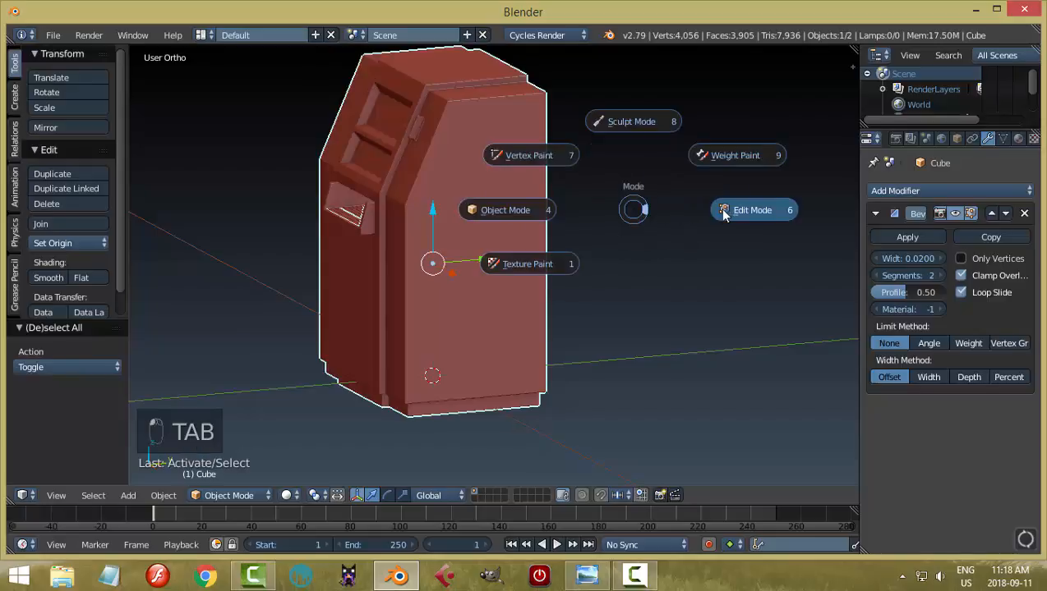
{"action": "middle_click_drag", "start_coordinate": [554, 190], "coordinate": [539, 195]}
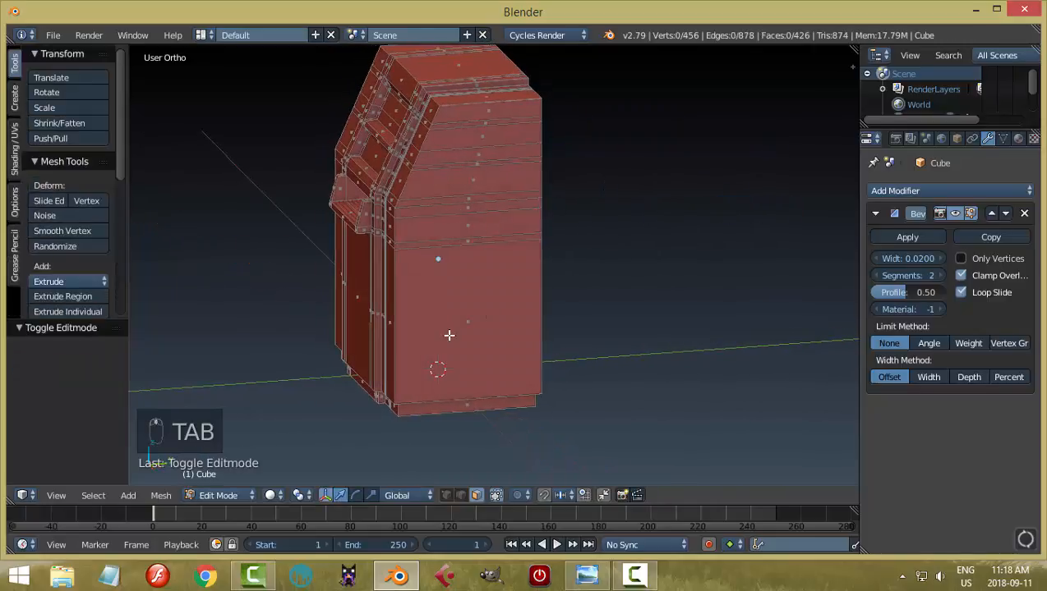
Step: Select all faces of the body's flat right side, duplicate them in place and separate the duplicate into its own object
{"action": "key", "text": "c"}
{"action": "left_click_drag", "start_coordinate": [467, 327], "coordinate": [488, 133]}
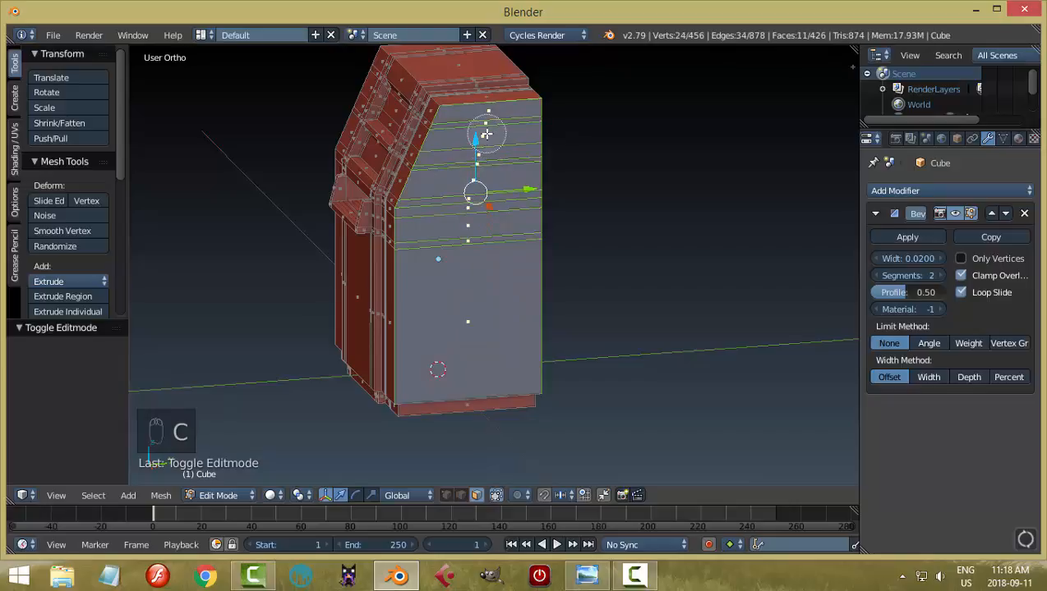
{"action": "right_click", "coordinate": [533, 208]}
{"action": "middle_click_drag", "start_coordinate": [533, 209], "coordinate": [589, 234]}
{"action": "key", "text": "shift+d"}
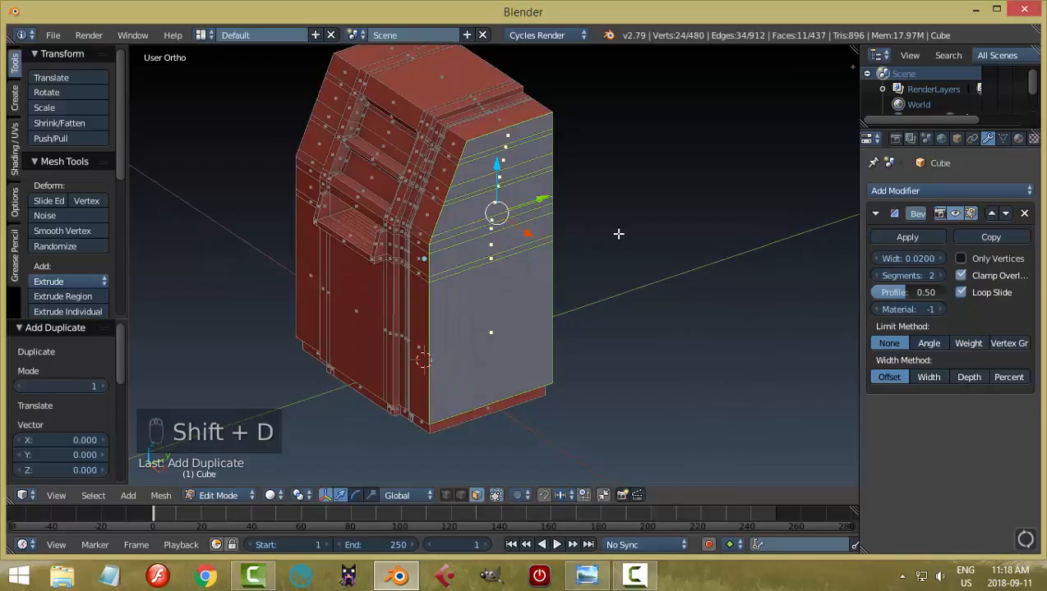
{"action": "key", "text": "p"}
{"action": "left_click", "coordinate": [617, 234]}
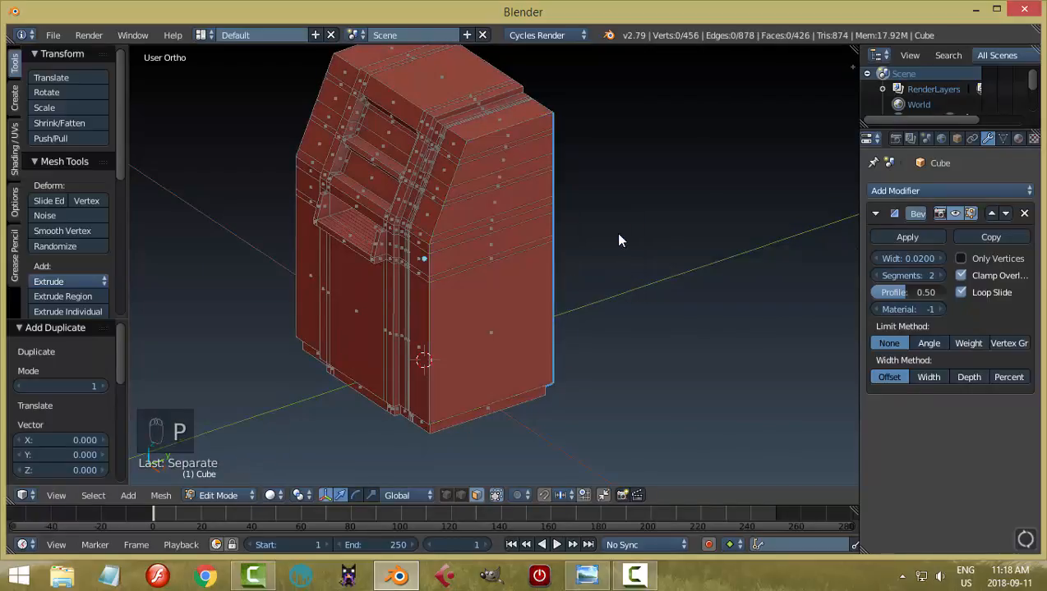
Step: Return to Object Mode, select the separated side panel and set its origin to its geometry
{"action": "key", "text": "Tab"}
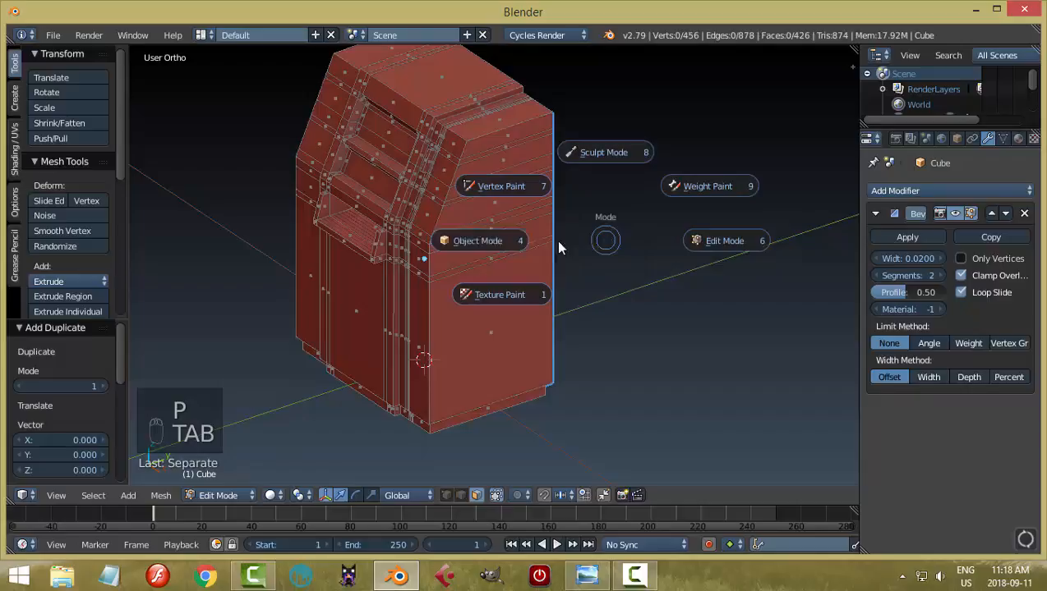
{"action": "left_click", "coordinate": [475, 239]}
{"action": "right_click", "coordinate": [553, 180]}
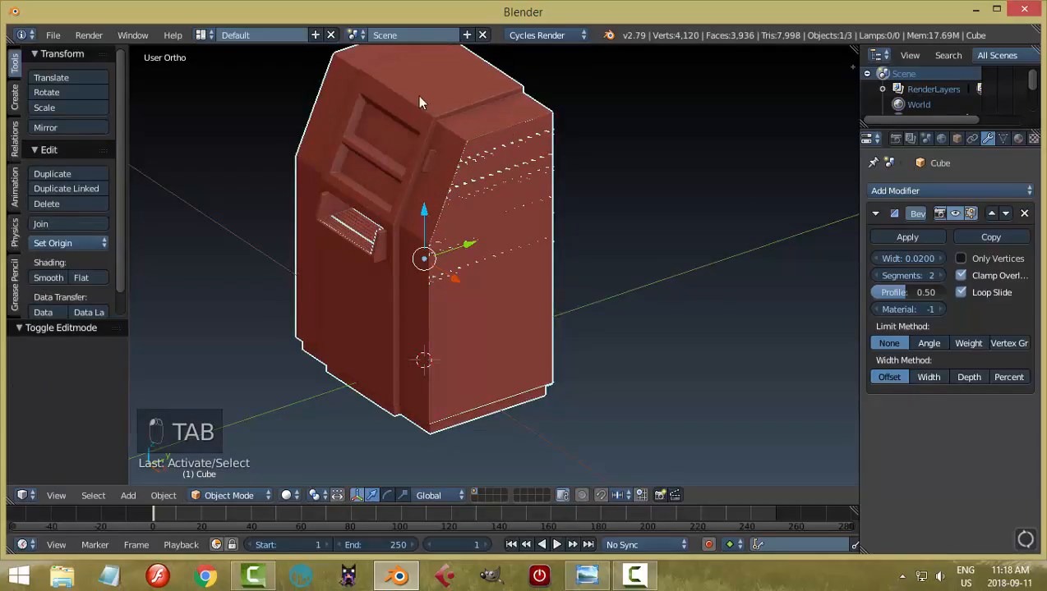
{"action": "right_click", "coordinate": [496, 235]}
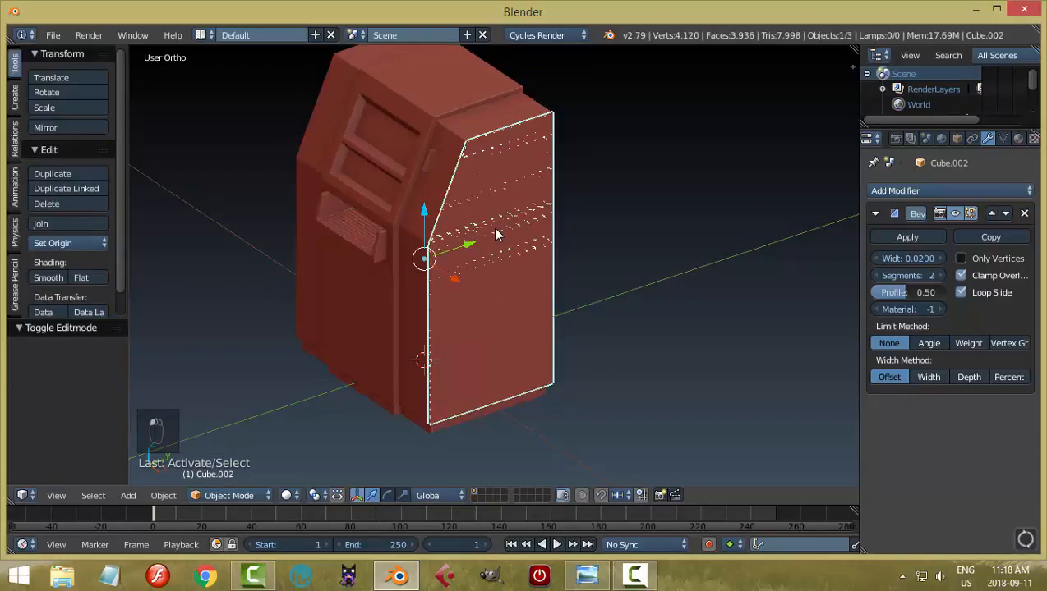
{"action": "left_click", "coordinate": [68, 241]}
{"action": "left_click", "coordinate": [86, 274]}
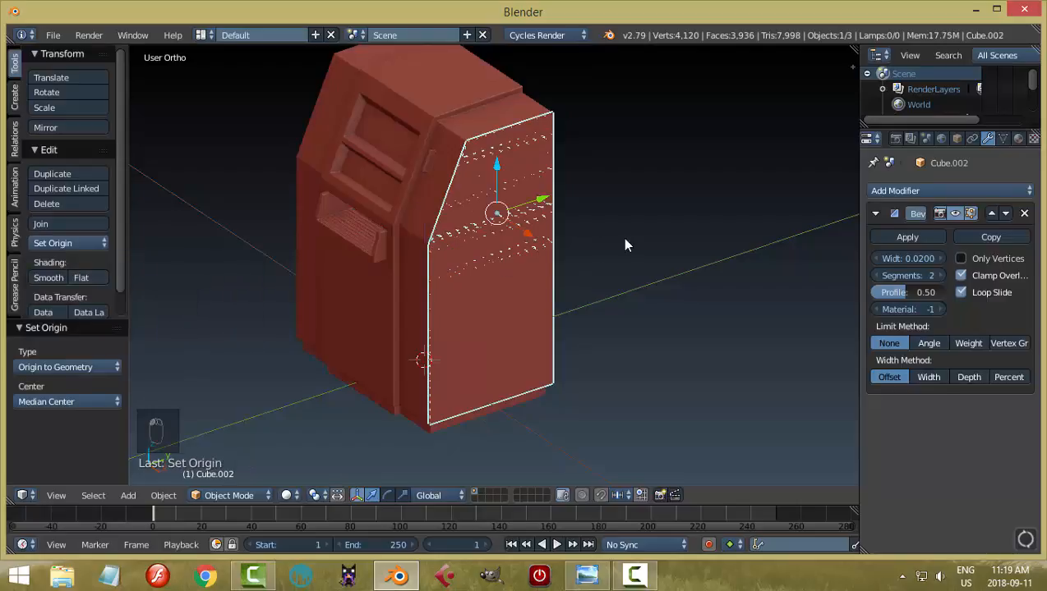
Step: Dissolve all faces of the separated side panel into a single face in Edit Mode
{"action": "key", "text": "Tab"}
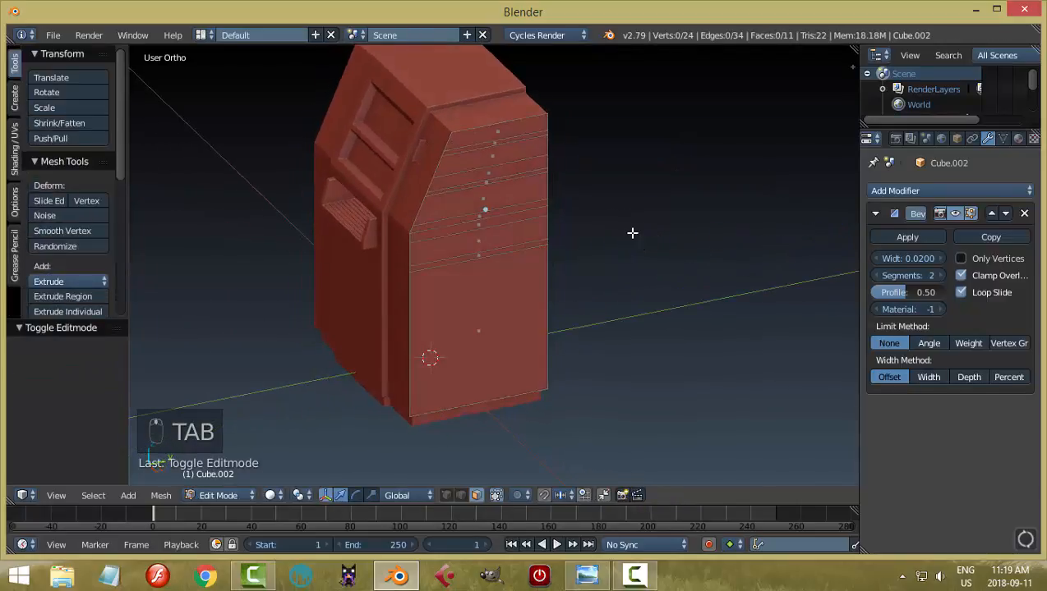
{"action": "key", "text": "a"}
{"action": "key", "text": "a"}
{"action": "middle_click_drag", "start_coordinate": [630, 232], "coordinate": [603, 226]}
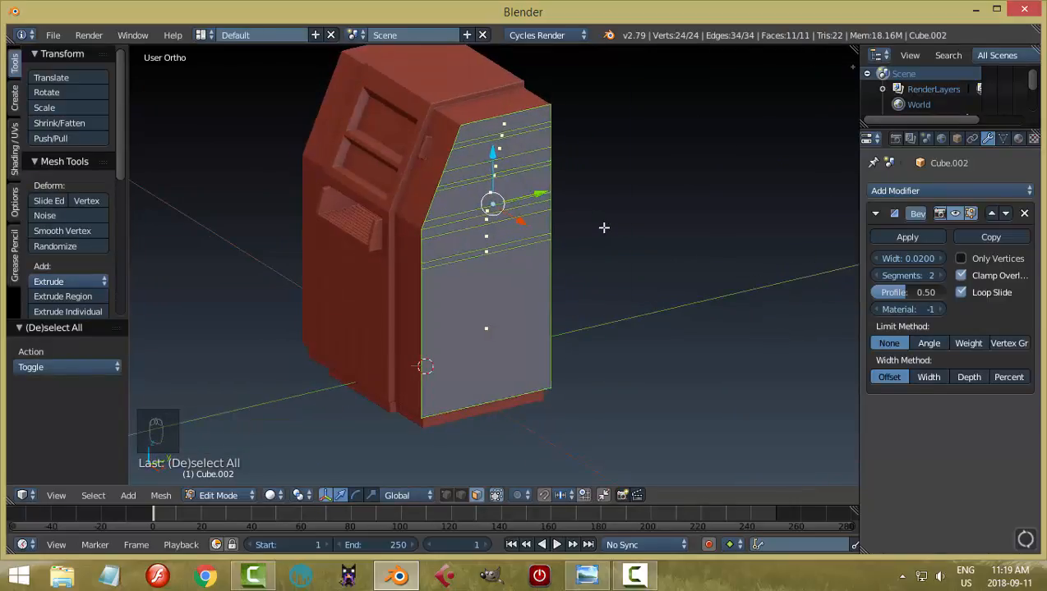
{"action": "key", "text": "x"}
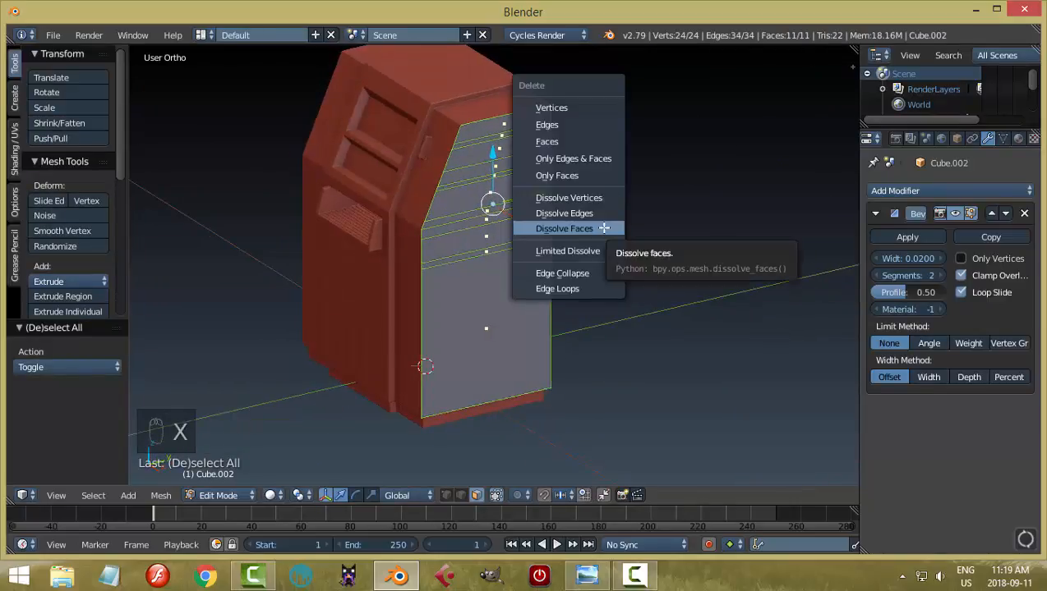
{"action": "left_click", "coordinate": [604, 228]}
{"action": "middle_click_drag", "start_coordinate": [607, 241], "coordinate": [654, 245]}
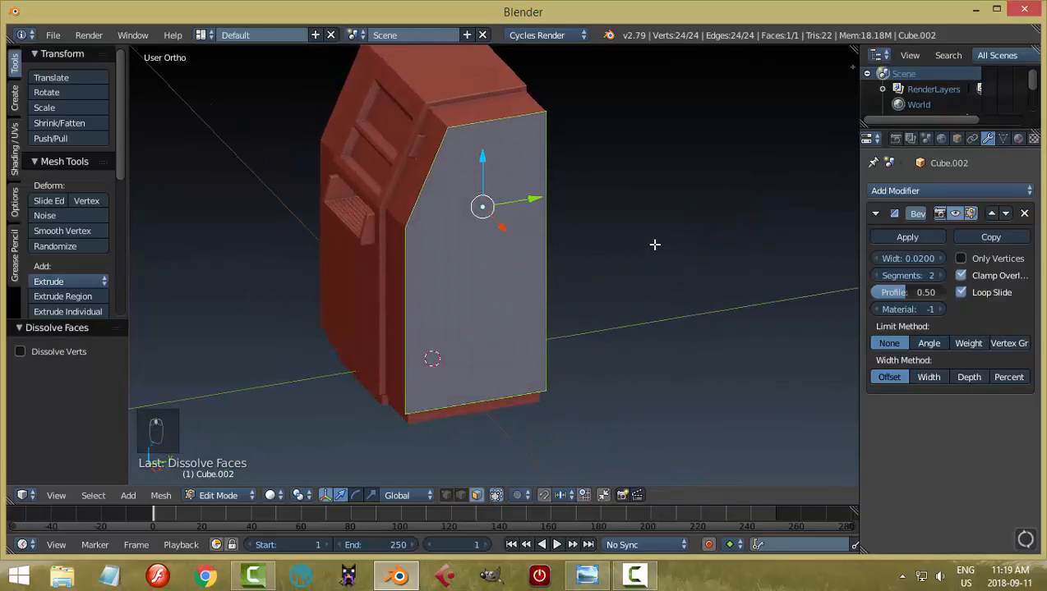
Step: Inset the side panel's face by about 0.057, extrude it slightly outward by about 0.027, and return to Object Mode
{"action": "key", "text": "i"}
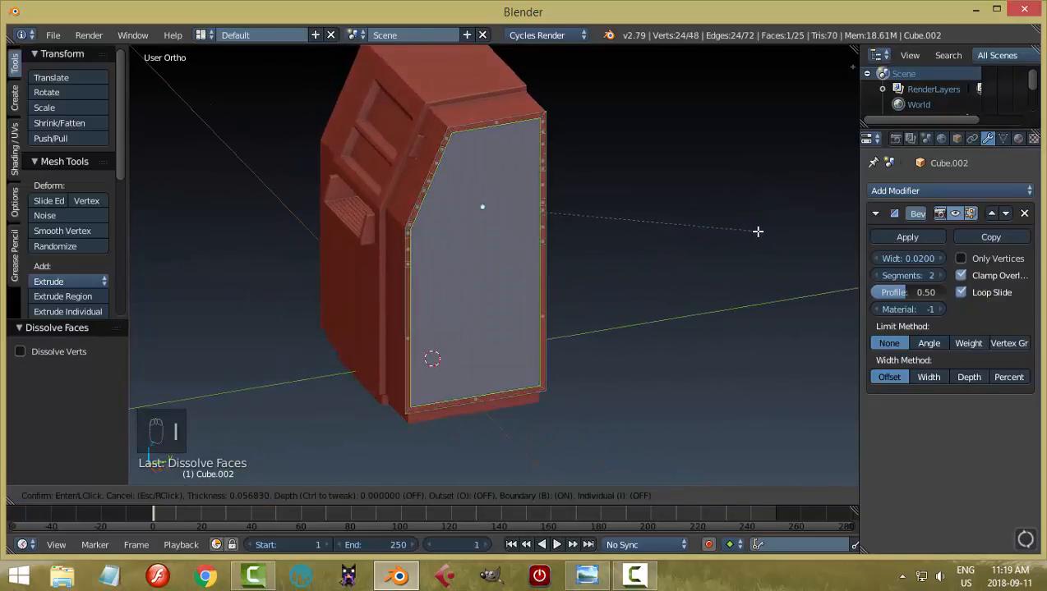
{"action": "left_click", "coordinate": [758, 231]}
{"action": "middle_click_drag", "start_coordinate": [626, 259], "coordinate": [668, 272]}
{"action": "key", "text": "e"}
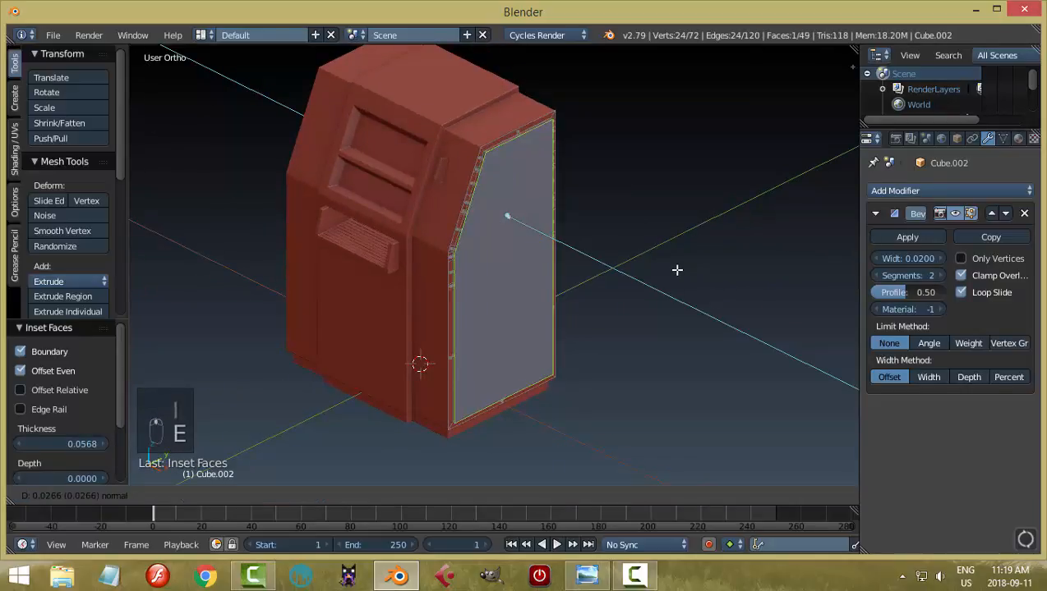
{"action": "left_click", "coordinate": [678, 272]}
{"action": "key", "text": "a"}
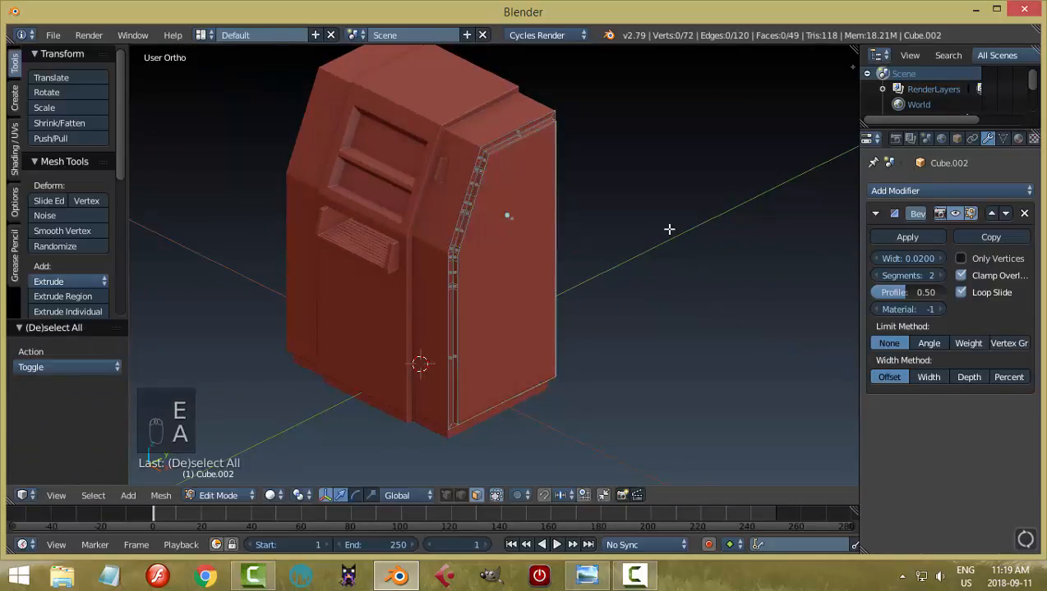
{"action": "key", "text": "Tab"}
Step: Select the raised side panel on its own and snap the 3D cursor to it
{"action": "middle_click_drag", "start_coordinate": [670, 221], "coordinate": [603, 252]}
{"action": "key", "text": "a"}
{"action": "scroll", "coordinate": [656, 227], "scroll_direction": "up", "scroll_amount": 2}
{"action": "right_click", "coordinate": [487, 249]}
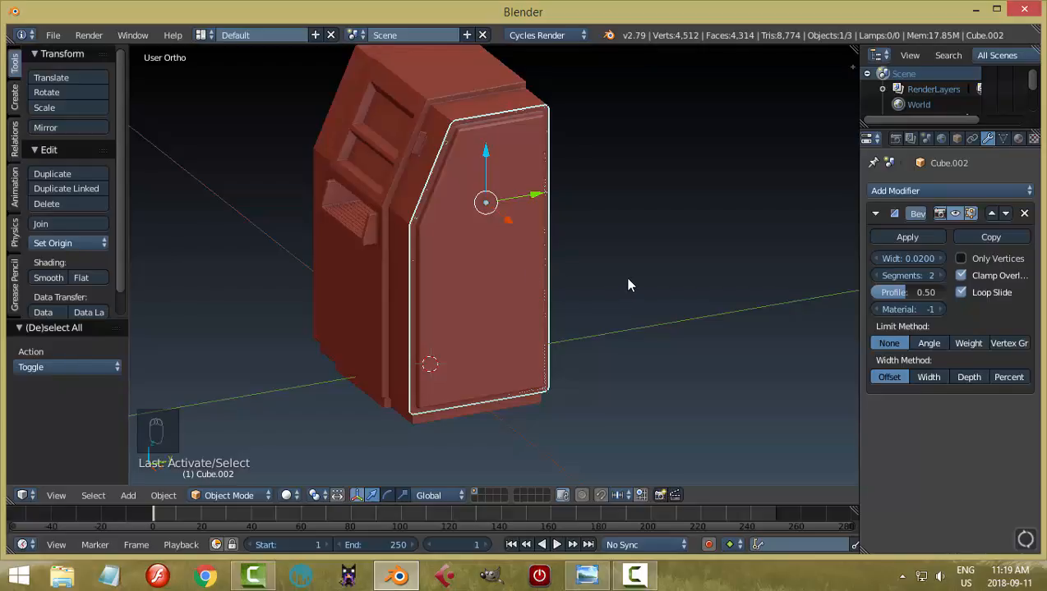
{"action": "middle_click_drag", "start_coordinate": [628, 286], "coordinate": [612, 289]}
{"action": "middle_click_drag", "start_coordinate": [485, 281], "coordinate": [534, 265]}
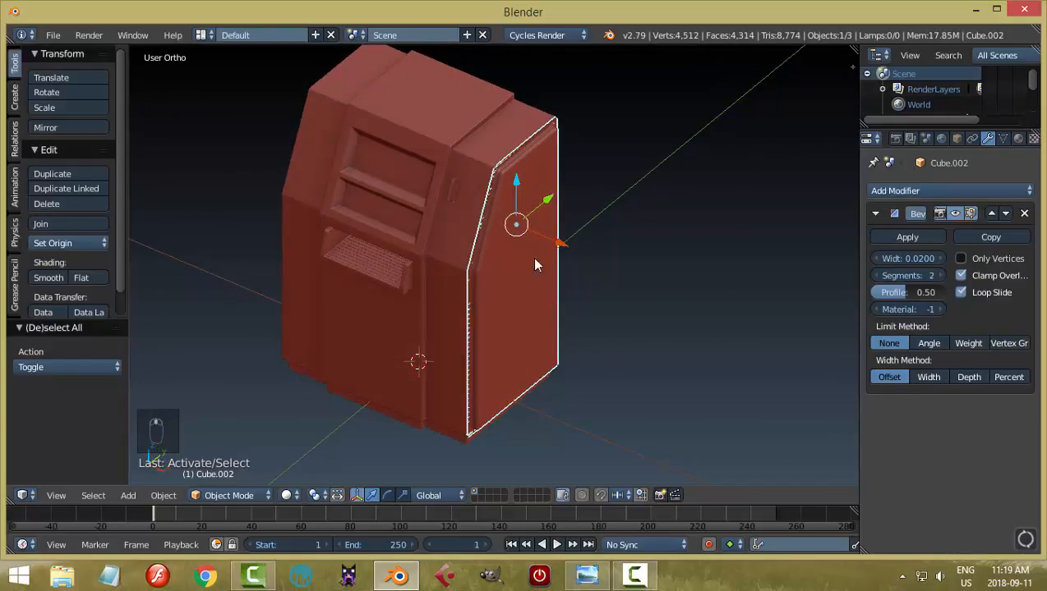
{"action": "middle_click_drag", "start_coordinate": [411, 347], "coordinate": [415, 357]}
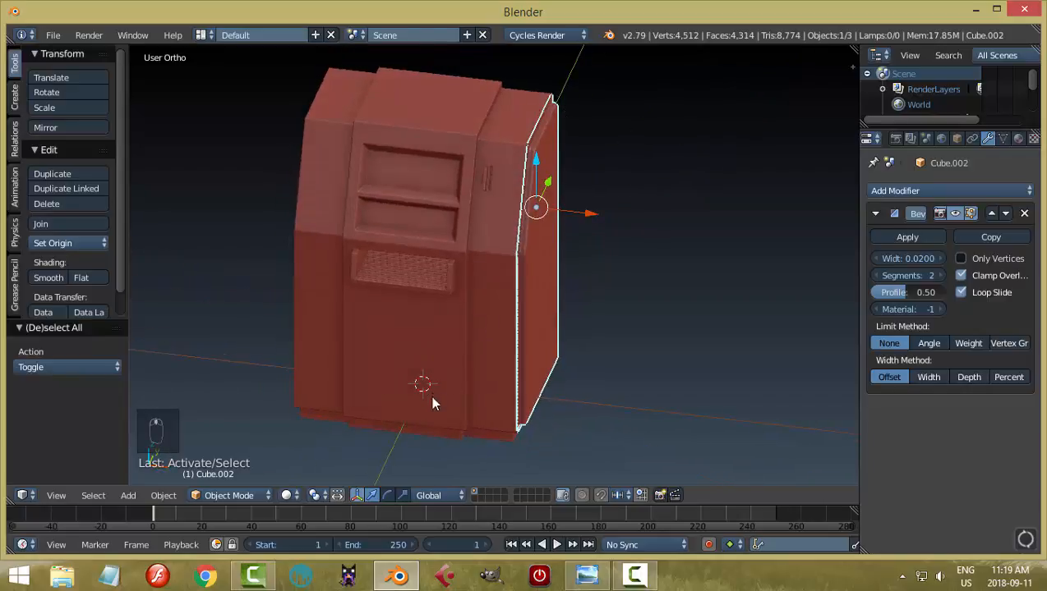
{"action": "middle_click_drag", "start_coordinate": [444, 391], "coordinate": [516, 301]}
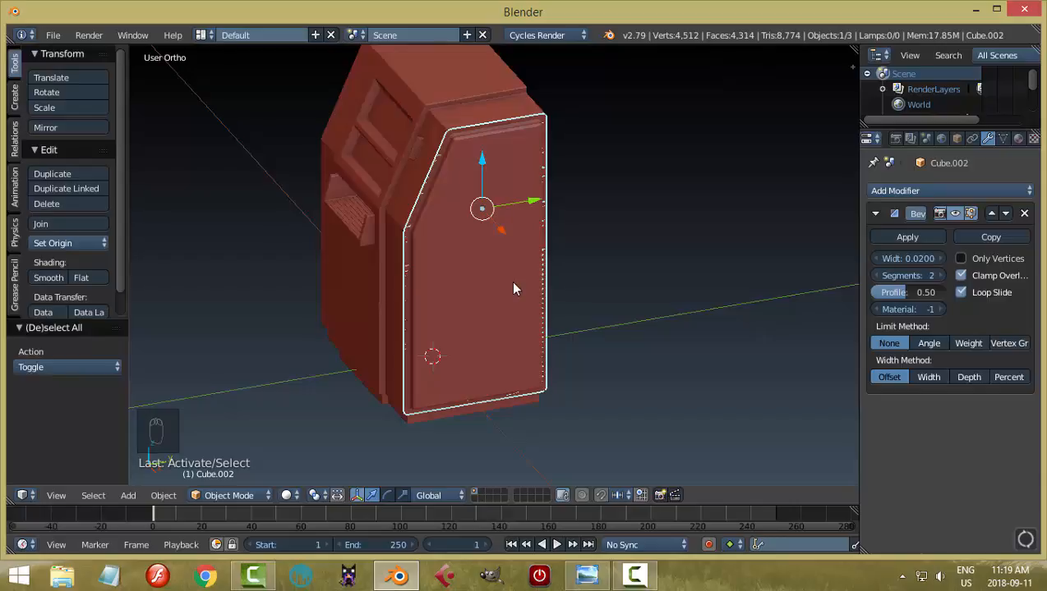
{"action": "key", "text": "shift+s"}
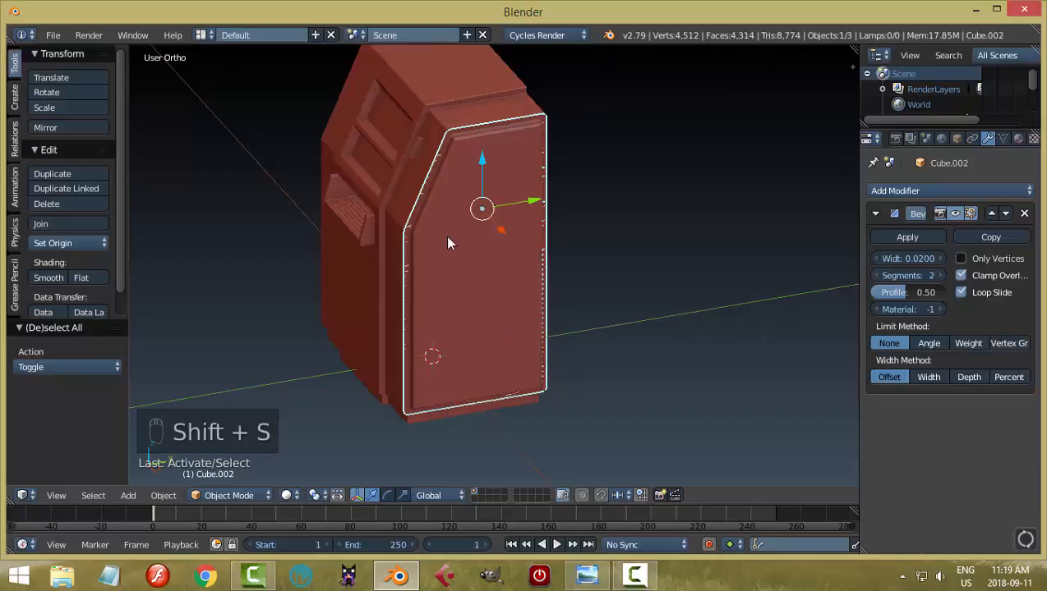
{"action": "key", "text": "shift+s"}
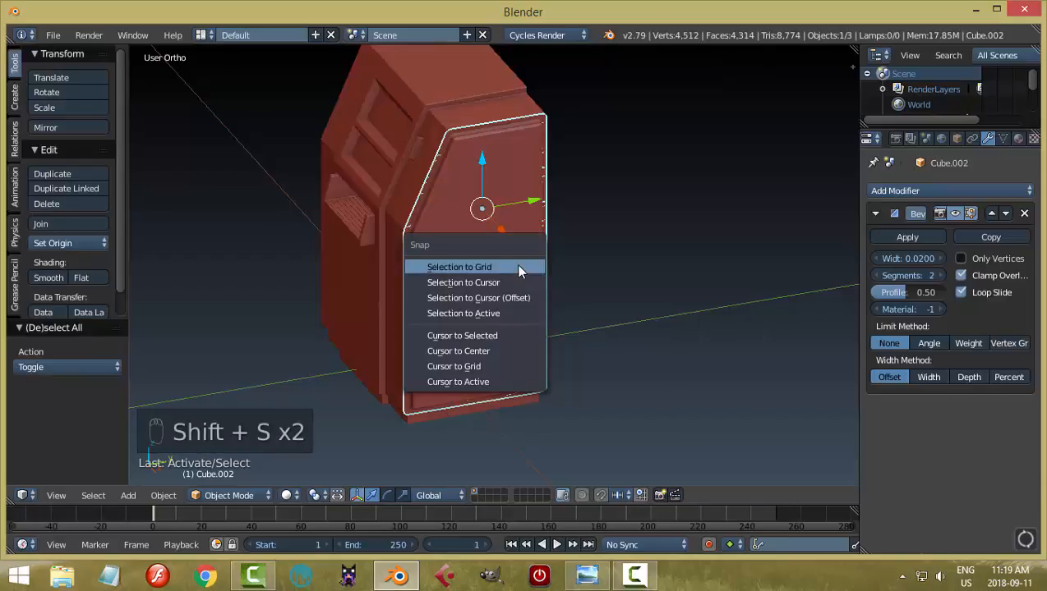
{"action": "left_click", "coordinate": [484, 333]}
Step: Add a 32-vertex mesh circle with radius 1 at the side panel's centre and rotate it 90° about Y
{"action": "middle_click_drag", "start_coordinate": [622, 271], "coordinate": [574, 276]}
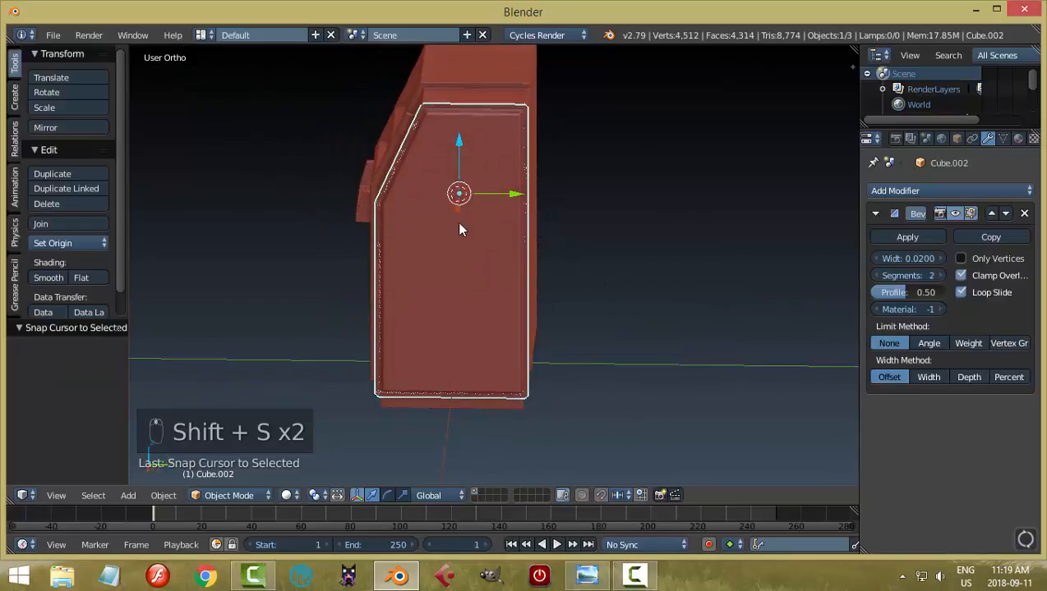
{"action": "middle_click_drag", "start_coordinate": [459, 230], "coordinate": [607, 243]}
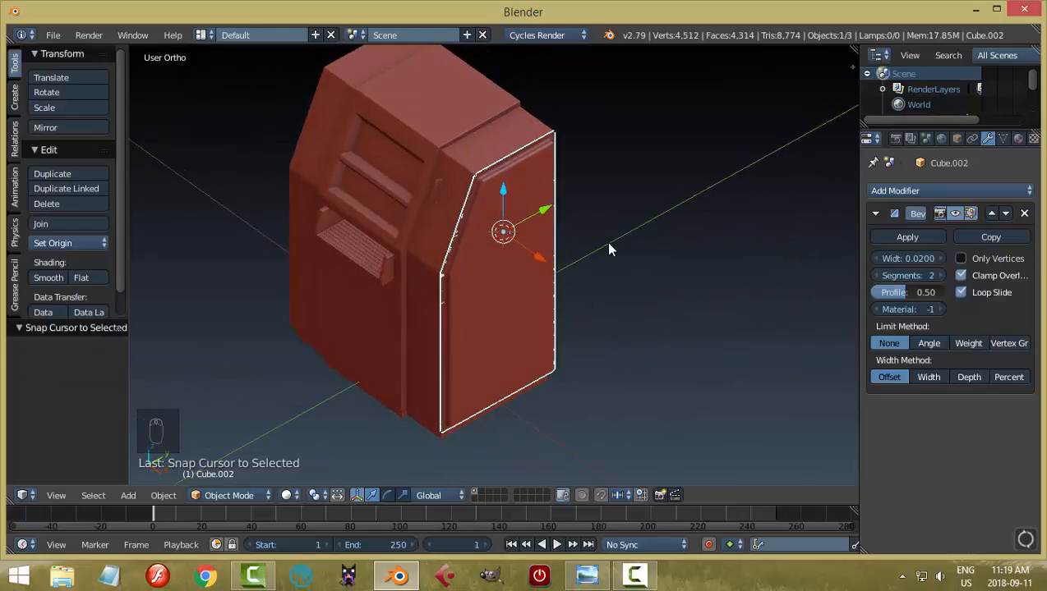
{"action": "key", "text": "shift+a"}
{"action": "left_click", "coordinate": [664, 282]}
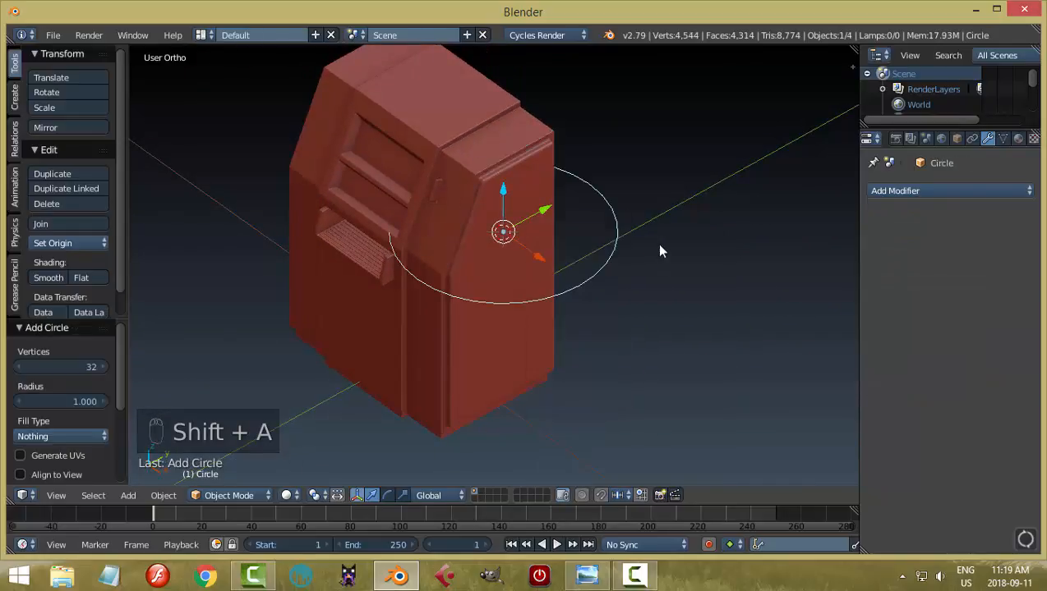
{"action": "scroll", "coordinate": [656, 246], "scroll_direction": "down", "scroll_amount": 3}
{"action": "middle_click_drag", "start_coordinate": [638, 292], "coordinate": [662, 284]}
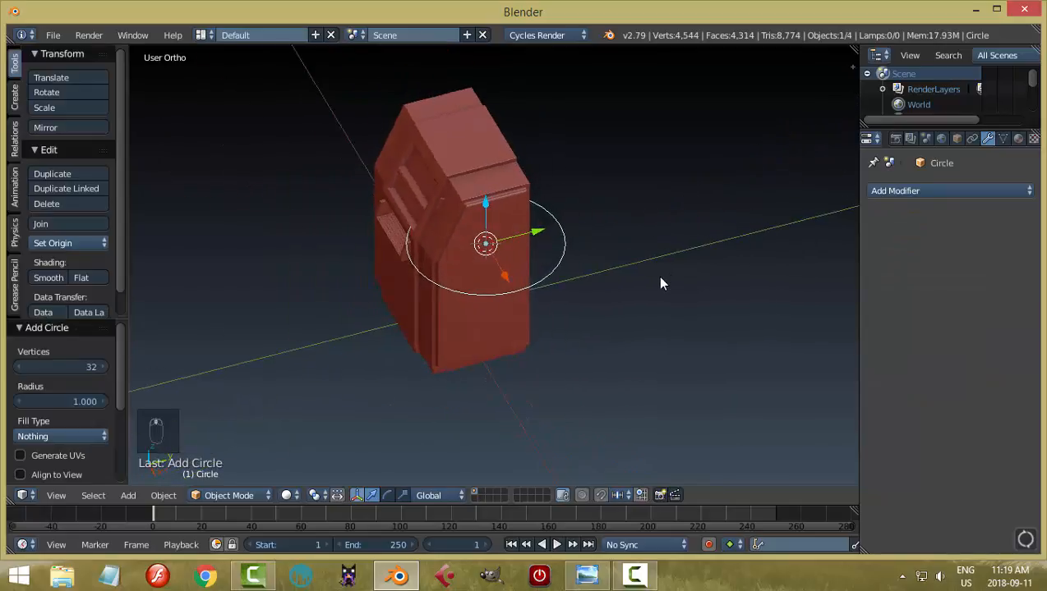
{"action": "type", "text": "ry9"}
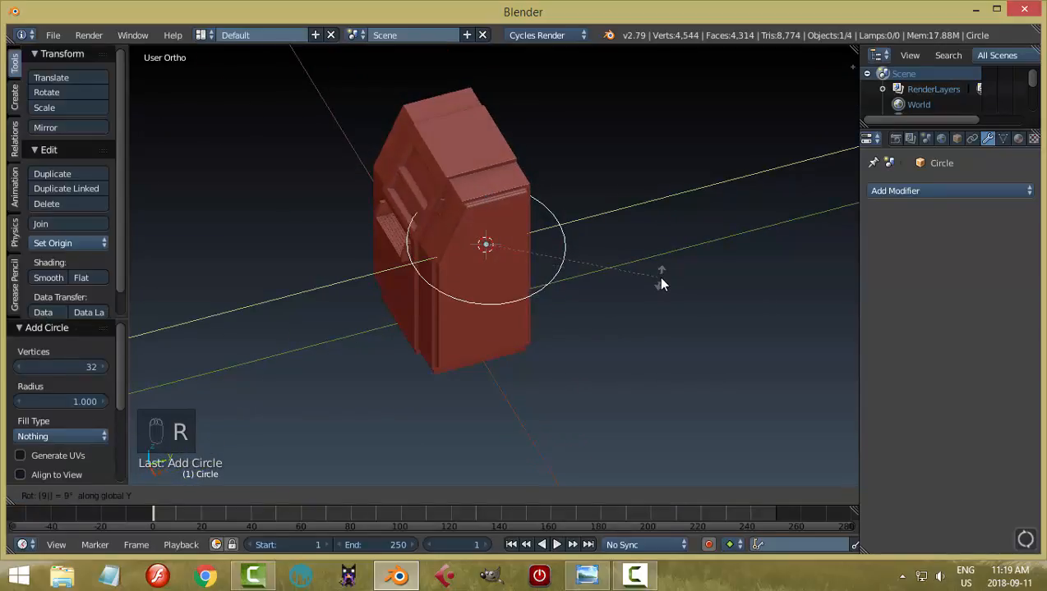
{"action": "type", "text": "0"}
{"action": "key", "text": "Return"}
Step: Move the circle about 0.526 outward along X and scale it down to about 0.077
{"action": "key", "text": "g"}
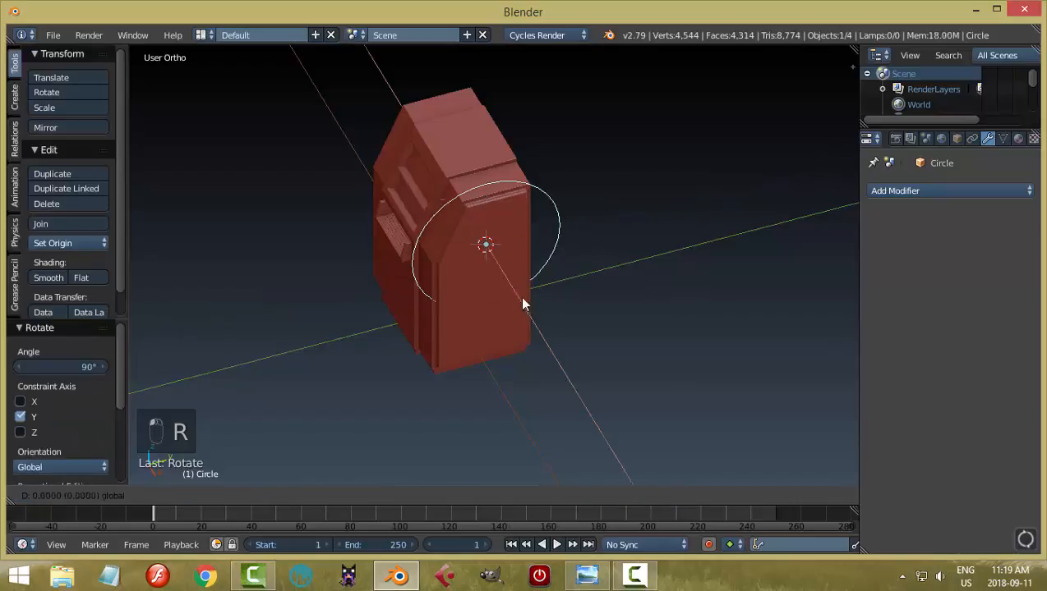
{"action": "key", "text": "x"}
{"action": "left_click", "coordinate": [683, 245]}
{"action": "key", "text": "s"}
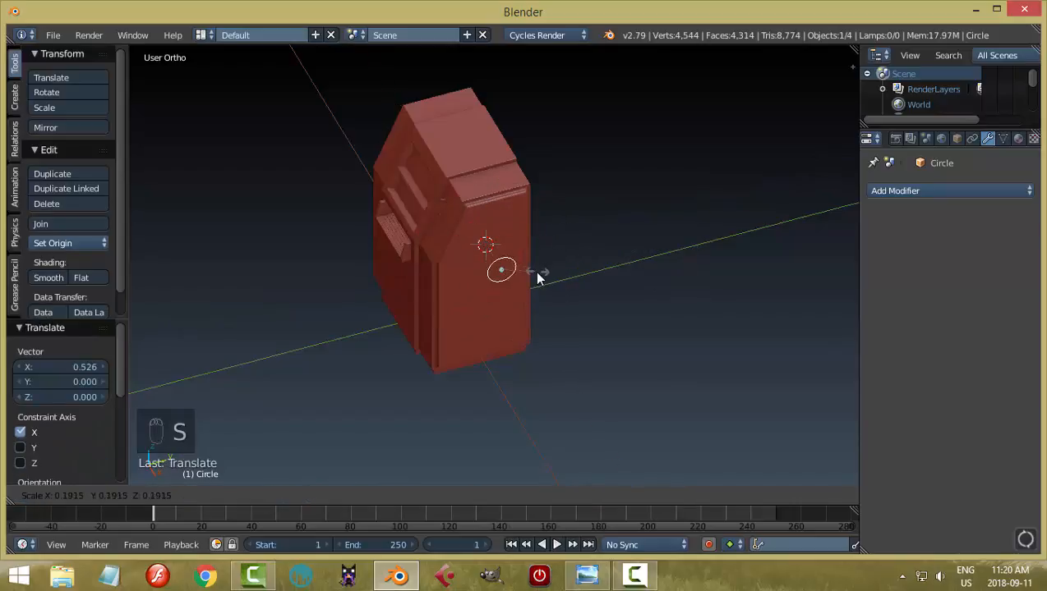
{"action": "left_click", "coordinate": [513, 276]}
Step: Move the small circle back along X until it sits close to the side panel's surface
{"action": "middle_click_drag", "start_coordinate": [624, 256], "coordinate": [615, 230]}
{"action": "scroll", "coordinate": [608, 234], "scroll_direction": "up", "scroll_amount": 5}
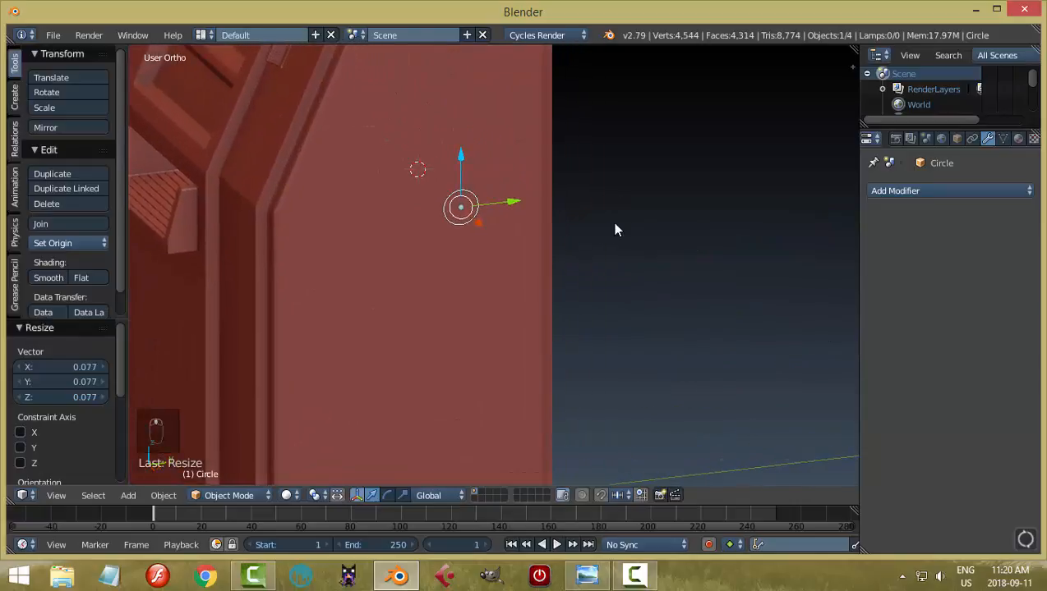
{"action": "key", "text": "KP_Decimal"}
{"action": "scroll", "coordinate": [565, 268], "scroll_direction": "down", "scroll_amount": 8}
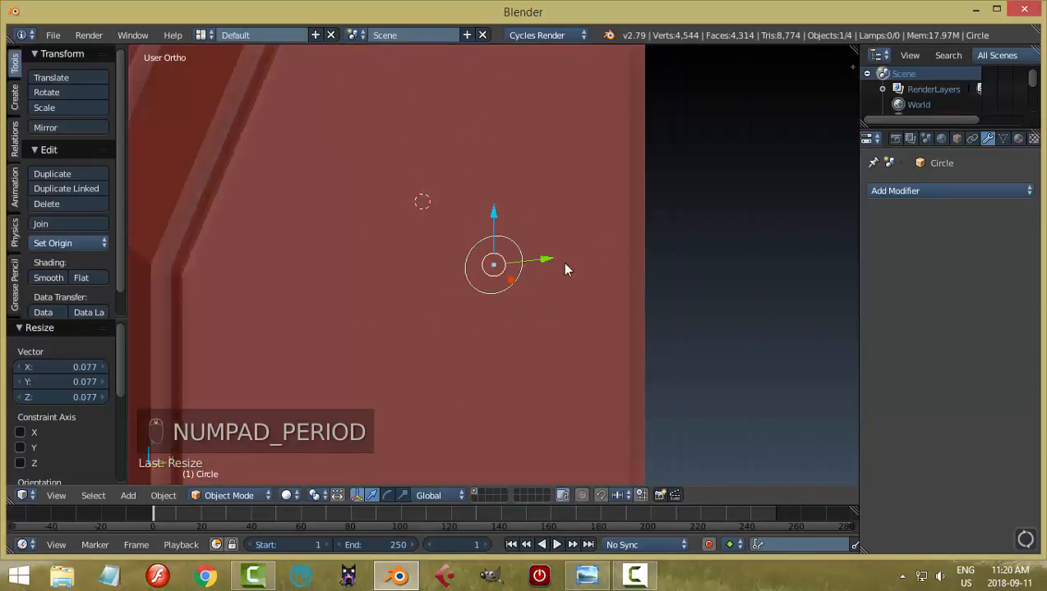
{"action": "middle_click_drag", "start_coordinate": [565, 268], "coordinate": [542, 279]}
{"action": "key", "text": "g"}
{"action": "key", "text": "x"}
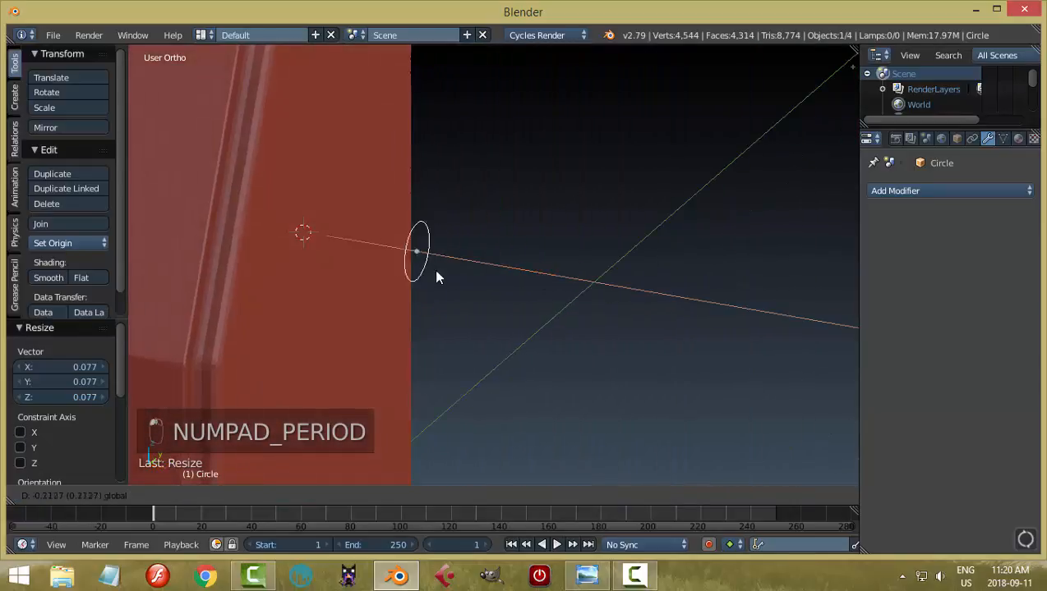
{"action": "left_click", "coordinate": [373, 278]}
{"action": "middle_click_drag", "start_coordinate": [373, 278], "coordinate": [451, 271]}
Step: Fill the circle with a face in Edit Mode and extrude it outward by about 0.041 into a short cylinder
{"action": "key", "text": "Tab"}
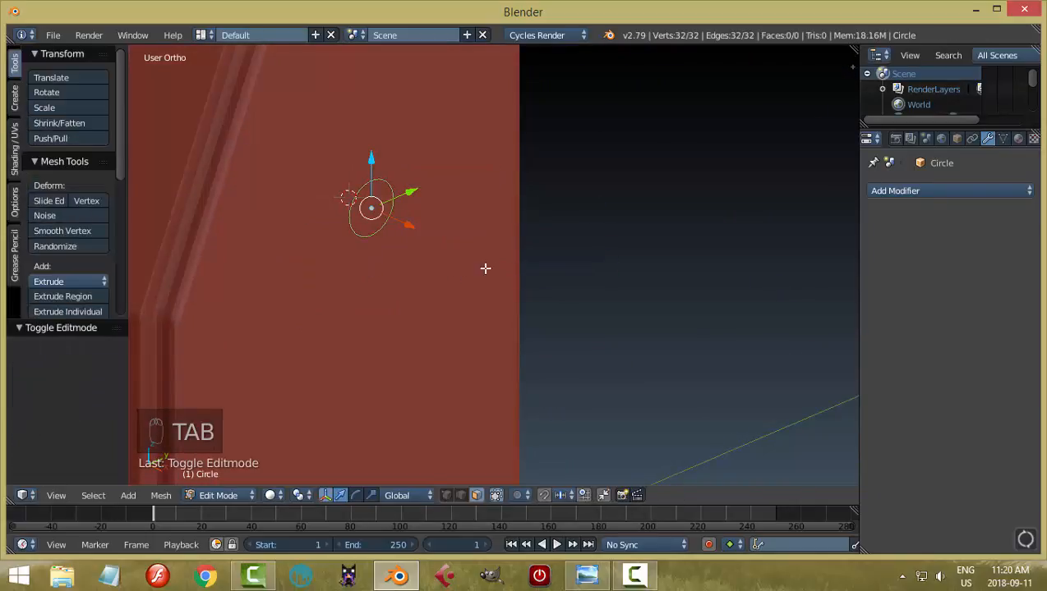
{"action": "key", "text": "a"}
{"action": "key", "text": "a"}
{"action": "key", "text": "a"}
{"action": "key", "text": "a"}
{"action": "key", "text": "f"}
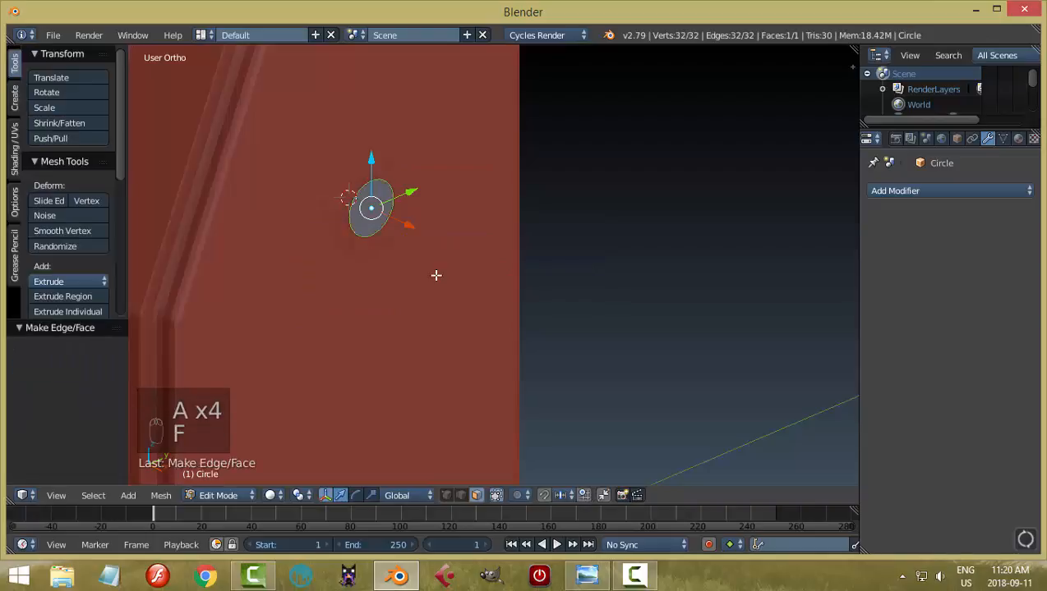
{"action": "mouse_move", "coordinate": [437, 276]}
{"action": "middle_mouse_down"}
{"action": "mouse_move", "coordinate": [470, 288]}
{"action": "mouse_move", "coordinate": [449, 284]}
{"action": "mouse_move", "coordinate": [471, 261]}
{"action": "mouse_move", "coordinate": [427, 290]}
{"action": "middle_mouse_up"}
{"action": "key", "text": "e"}
{"action": "left_click", "coordinate": [483, 293]}
Step: Bevel the cylinder's outer rim so it is rounded, deselect everything and return to Object Mode
{"action": "key", "text": "ctrl+b"}
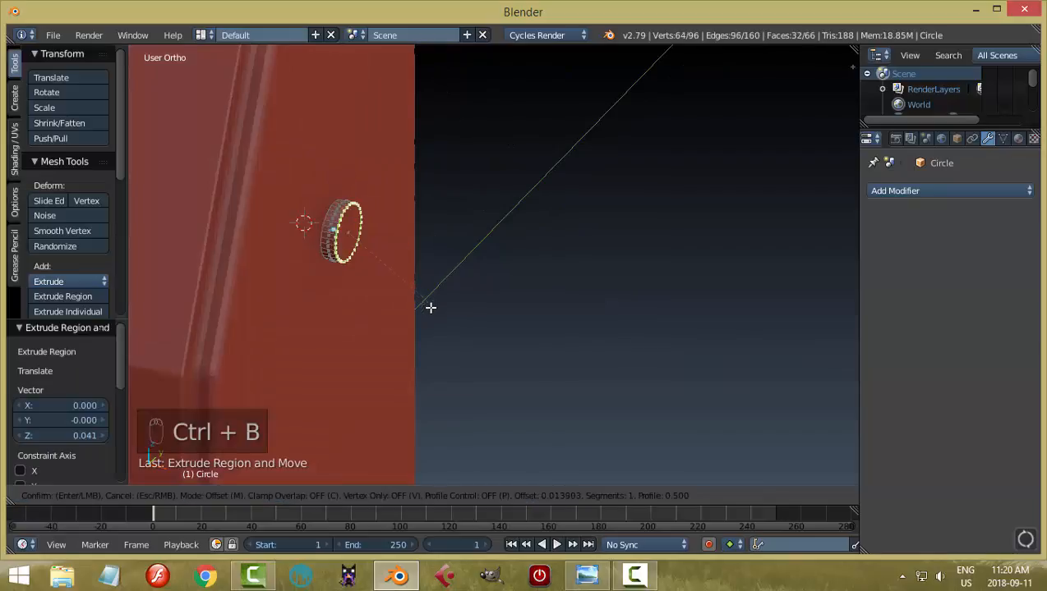
{"action": "left_click", "coordinate": [532, 374]}
{"action": "key", "text": "a"}
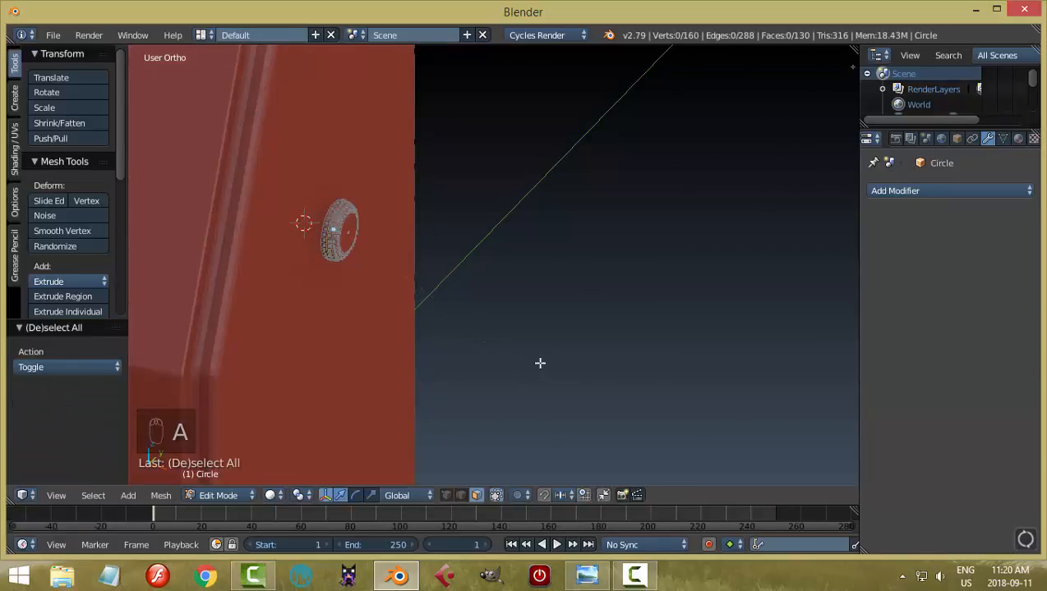
{"action": "key", "text": "Tab"}
Step: Move the rounded cylinder about 0.540 outward along X, away from the side panel
{"action": "middle_click_drag", "start_coordinate": [444, 337], "coordinate": [580, 337]}
{"action": "key", "text": "g"}
{"action": "key", "text": "x"}
{"action": "left_click", "coordinate": [567, 290]}
Step: Delete the cylinder's back face in Edit Mode and return to Object Mode
{"action": "key", "text": "Tab"}
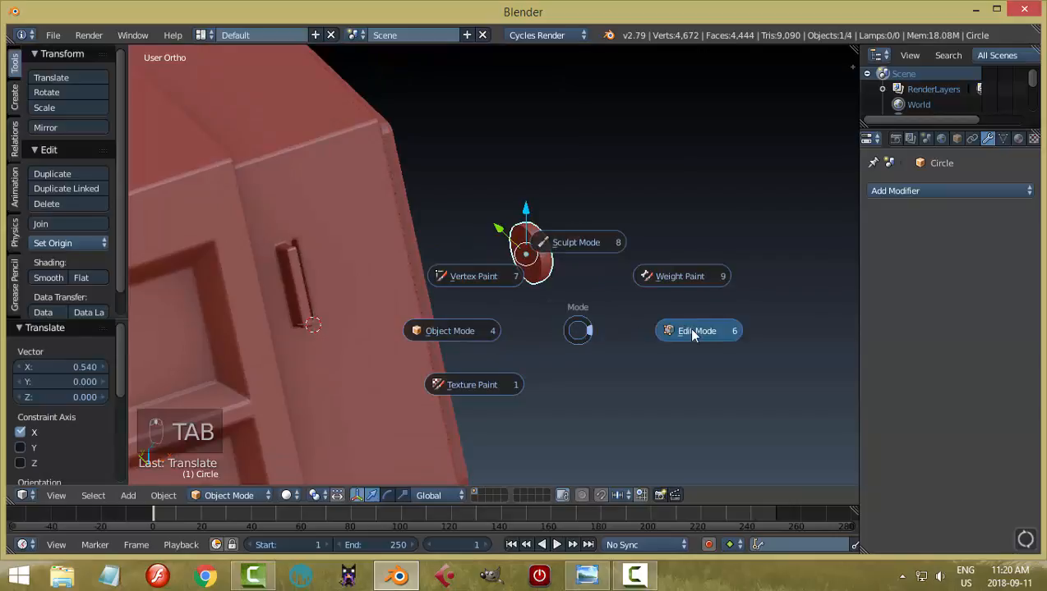
{"action": "right_click", "coordinate": [522, 256]}
{"action": "key", "text": "x"}
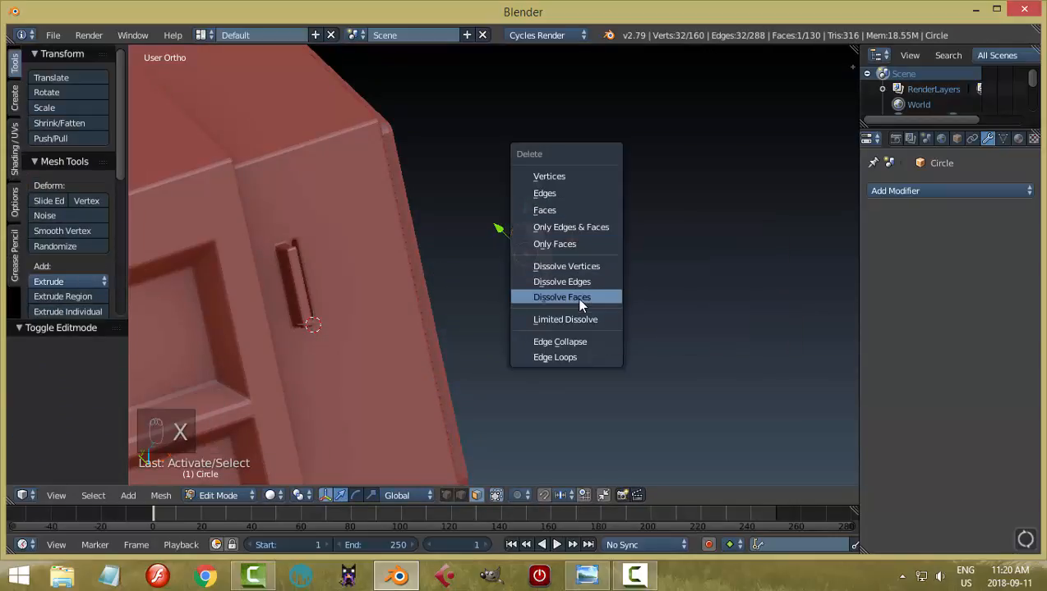
{"action": "left_click", "coordinate": [557, 208]}
{"action": "middle_click_drag", "start_coordinate": [558, 208], "coordinate": [619, 281]}
{"action": "key", "text": "Tab"}
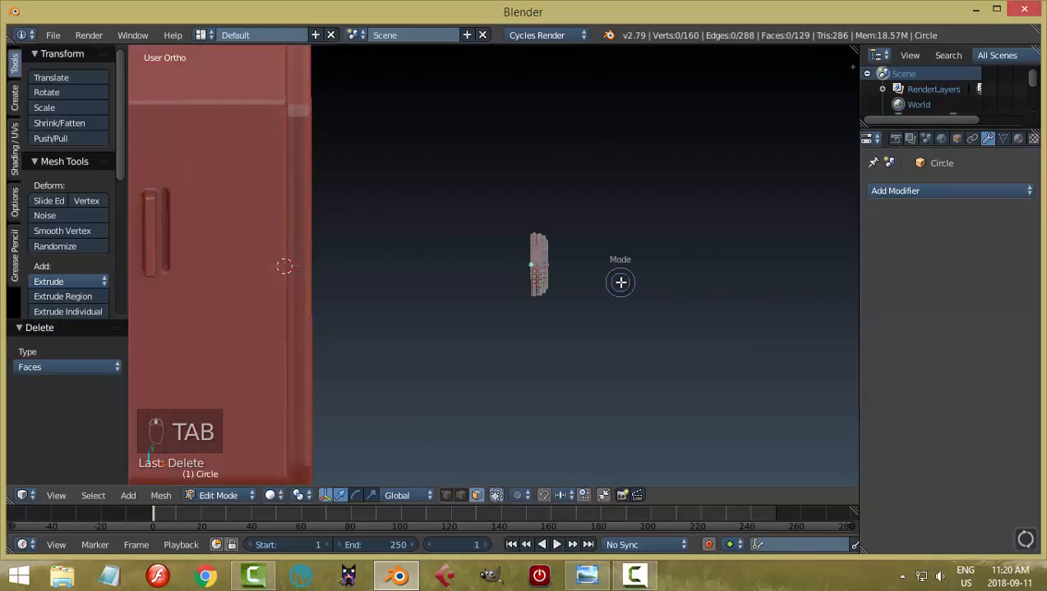
Step: Move the lock back against the side panel and place it near the panel's upper rear corner, raising it about 0.622 along Z
{"action": "left_click_drag", "start_coordinate": [579, 274], "coordinate": [395, 271]}
{"action": "middle_click_drag", "start_coordinate": [500, 320], "coordinate": [469, 233]}
{"action": "left_click_drag", "start_coordinate": [555, 260], "coordinate": [608, 278]}
{"action": "left_click_drag", "start_coordinate": [563, 205], "coordinate": [589, 105]}
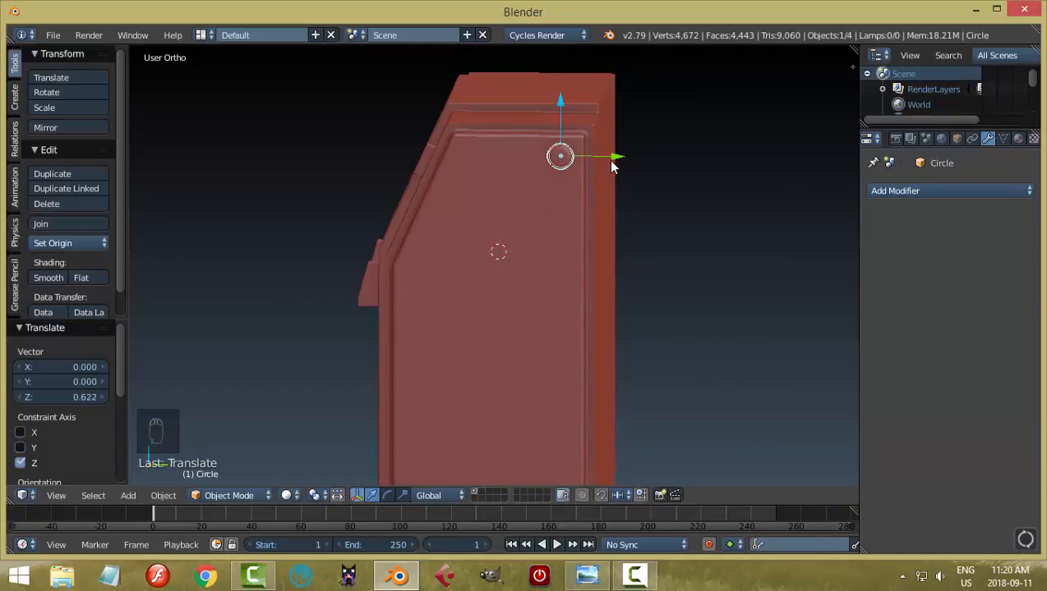
{"action": "left_click_drag", "start_coordinate": [608, 159], "coordinate": [618, 168]}
Step: Scale the lock down slightly overall, then rescale its thickness along the X axis only
{"action": "key", "text": "s"}
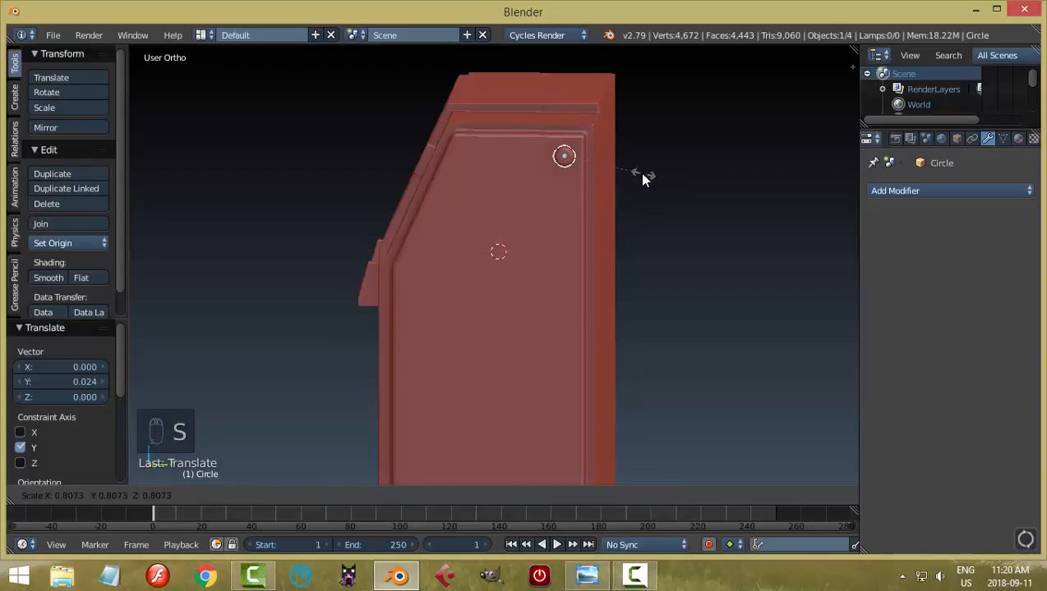
{"action": "left_click", "coordinate": [635, 178]}
{"action": "middle_click_drag", "start_coordinate": [649, 180], "coordinate": [693, 295]}
{"action": "key", "text": "s"}
{"action": "key", "text": "x"}
{"action": "left_click", "coordinate": [681, 308]}
Step: Fine-tune the lock's position by raising it slightly and shifting it about 0.025 along Y toward the panel's rear edge
{"action": "key", "text": "KP_Decimal"}
{"action": "scroll", "coordinate": [581, 324], "scroll_direction": "down", "scroll_amount": 7}
{"action": "middle_click_drag", "start_coordinate": [711, 314], "coordinate": [489, 226]}
{"action": "left_click_drag", "start_coordinate": [495, 217], "coordinate": [497, 190]}
{"action": "left_click_drag", "start_coordinate": [550, 237], "coordinate": [573, 245]}
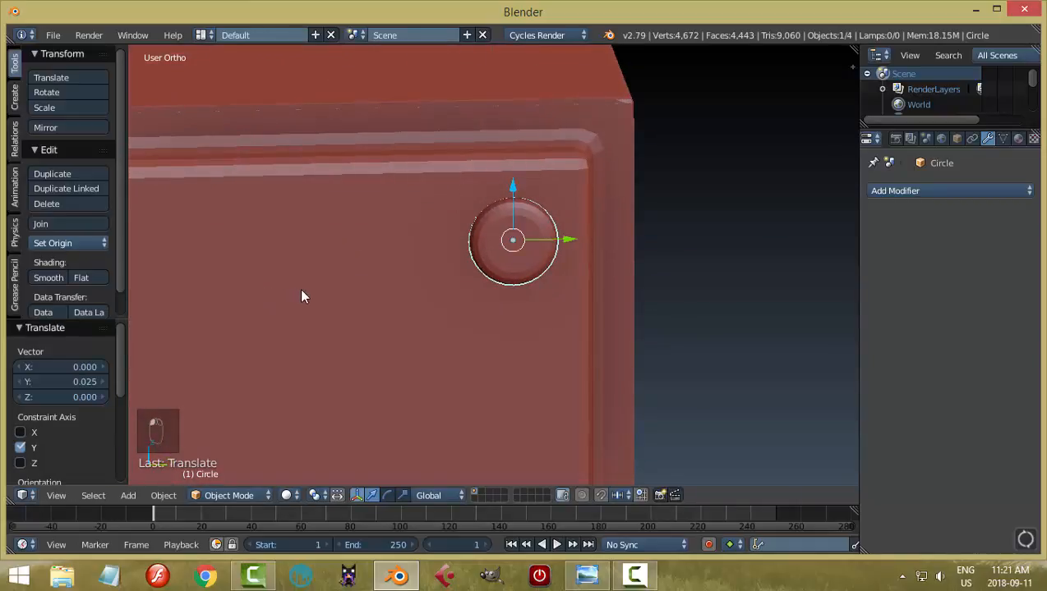
Step: Apply smooth shading to the lock and deselect it
{"action": "left_click", "coordinate": [49, 278]}
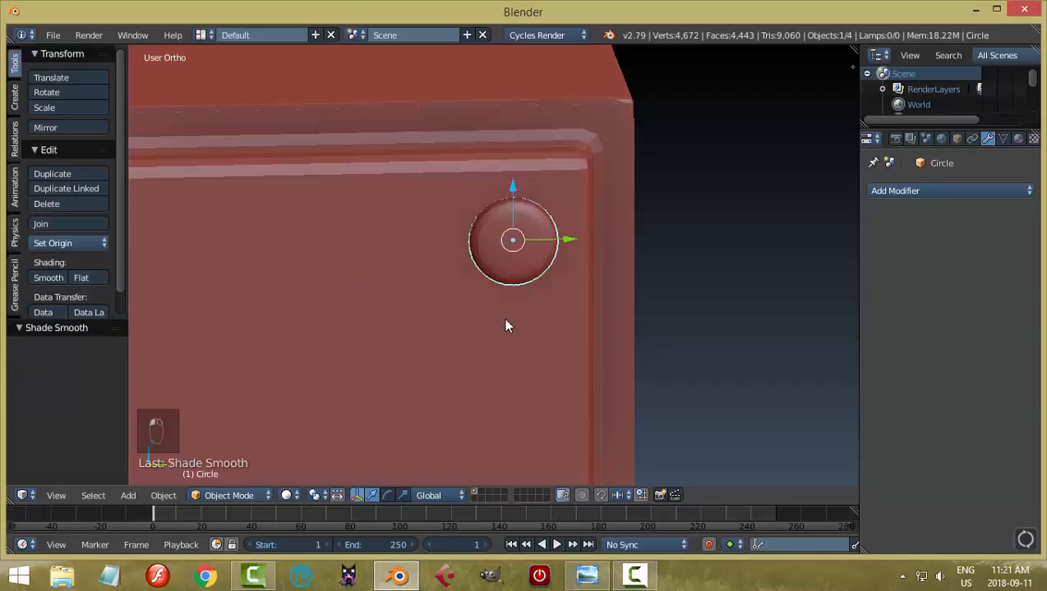
{"action": "key", "text": "a"}
{"action": "mouse_move", "coordinate": [472, 327]}
{"action": "middle_mouse_down"}
{"action": "mouse_move", "coordinate": [596, 312]}
{"action": "mouse_move", "coordinate": [509, 332]}
{"action": "middle_mouse_up"}
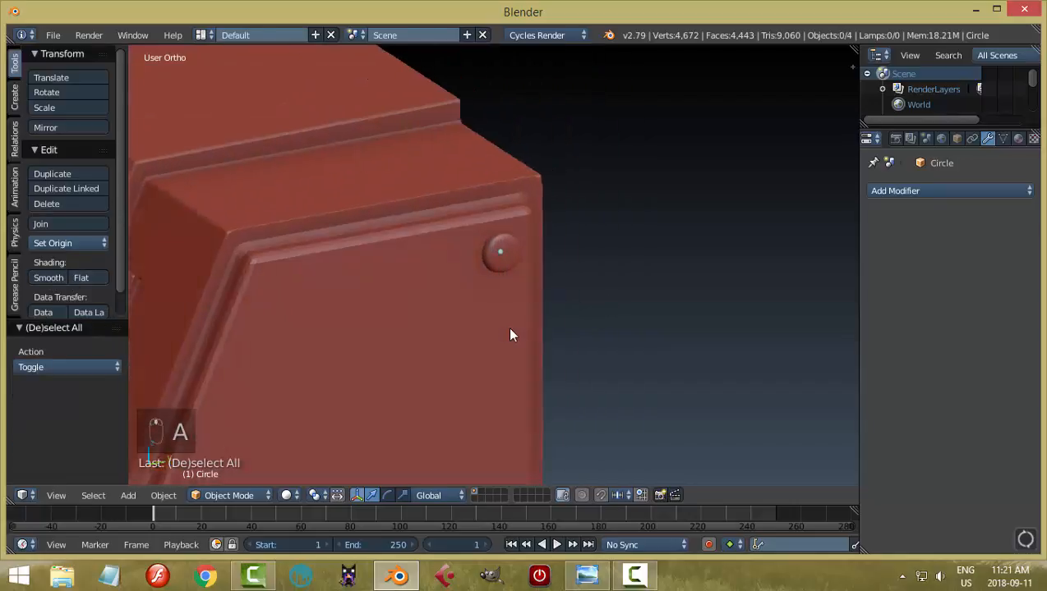
Step: Duplicate the lock and move the copy about -0.654 along Y to the panel's upper front corner
{"action": "right_click", "coordinate": [509, 261]}
{"action": "middle_click_drag", "start_coordinate": [509, 260], "coordinate": [573, 292]}
{"action": "key", "text": "shift+d"}
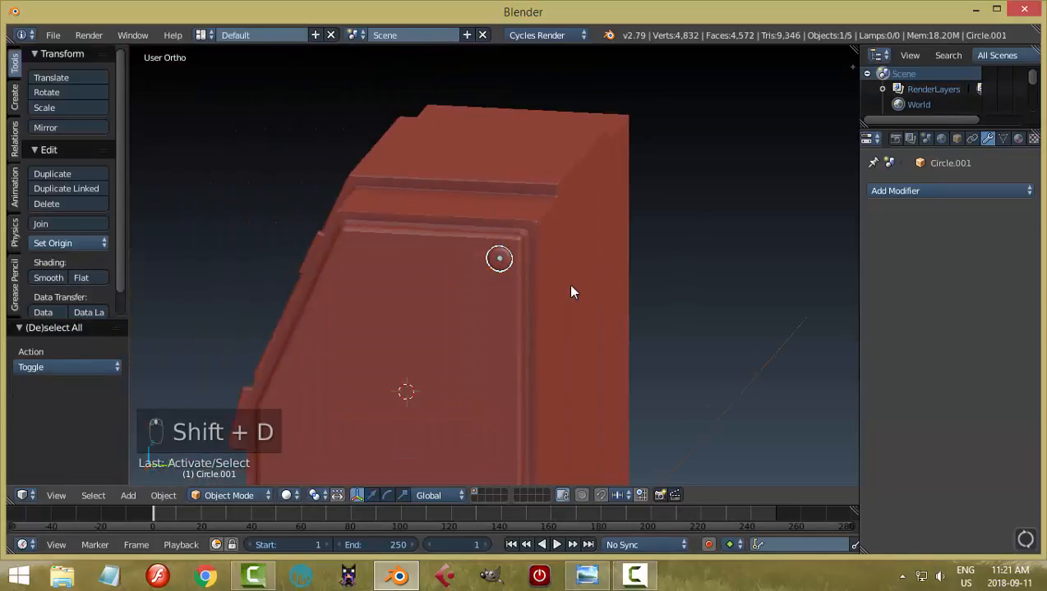
{"action": "middle_click", "coordinate": [443, 271]}
{"action": "left_click", "coordinate": [408, 280]}
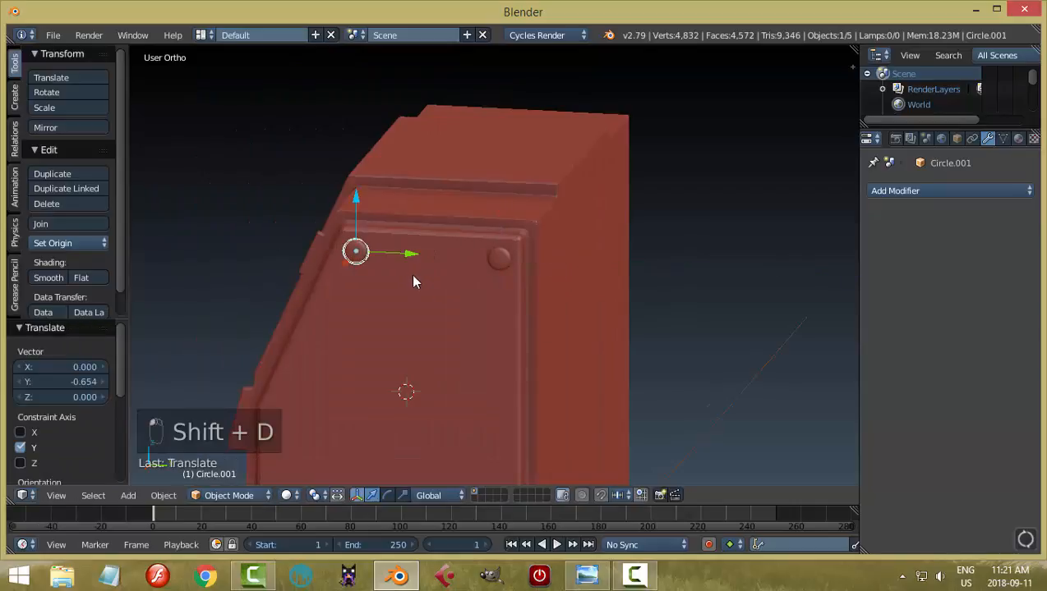
{"action": "middle_click_drag", "start_coordinate": [410, 275], "coordinate": [611, 256]}
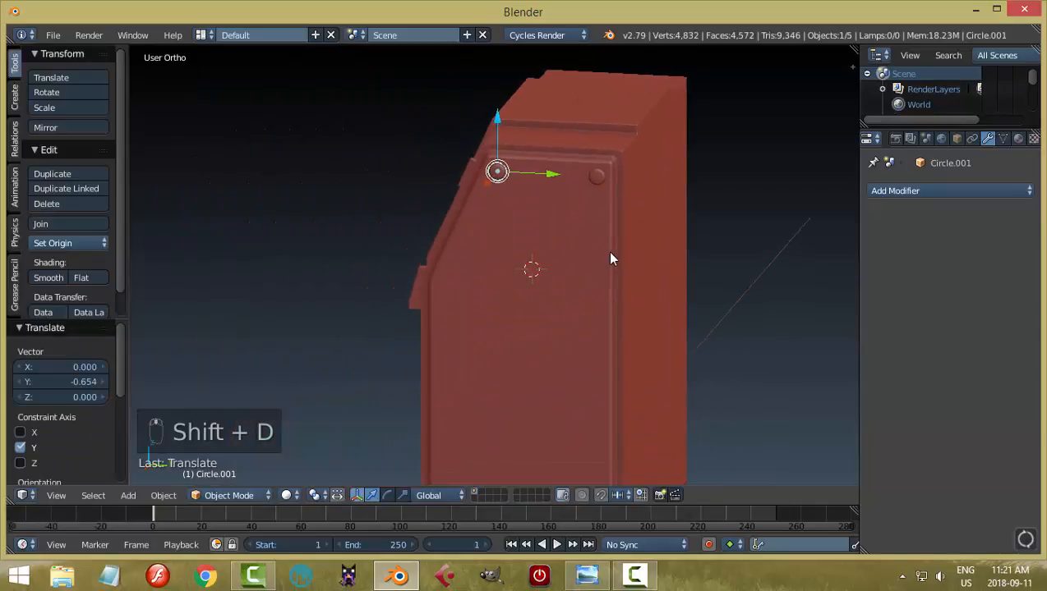
Step: Duplicate both upper locks, move the copies about -2.346 along Z to the panel's lower edge, nudge them slightly down and deselect
{"action": "right_click", "coordinate": [597, 179]}
{"action": "scroll", "coordinate": [568, 294], "scroll_direction": "down", "scroll_amount": 4}
{"action": "key", "text": "shift+d"}
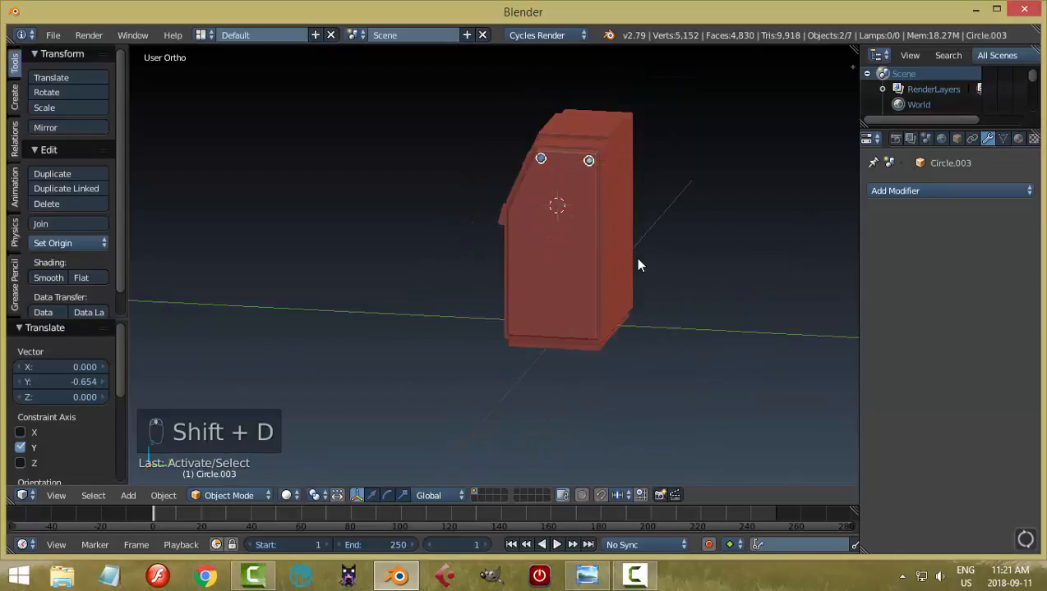
{"action": "middle_click", "coordinate": [568, 105]}
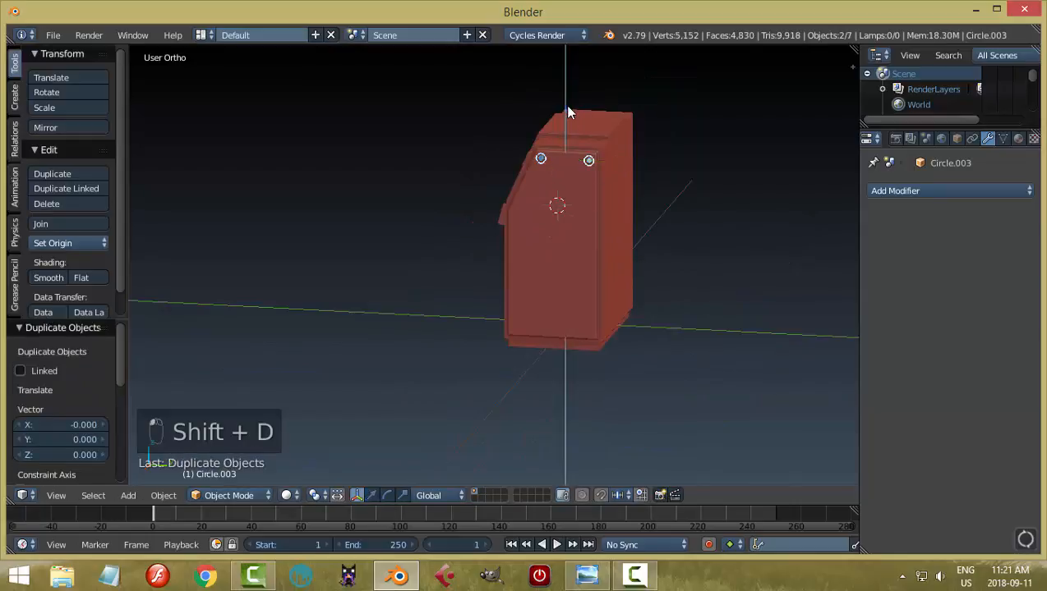
{"action": "left_click", "coordinate": [562, 276]}
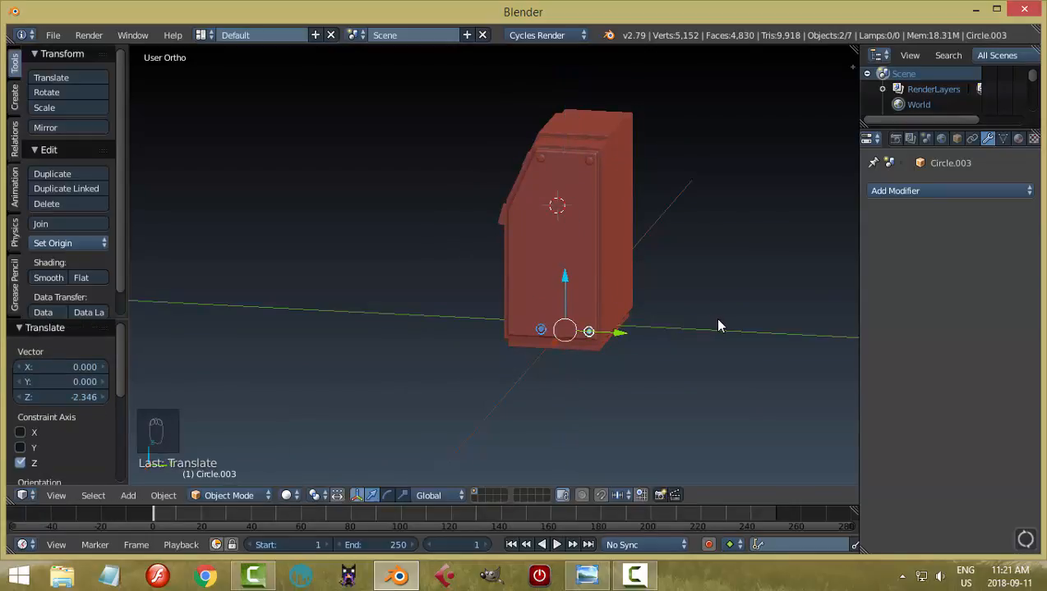
{"action": "key", "text": "KP_Decimal"}
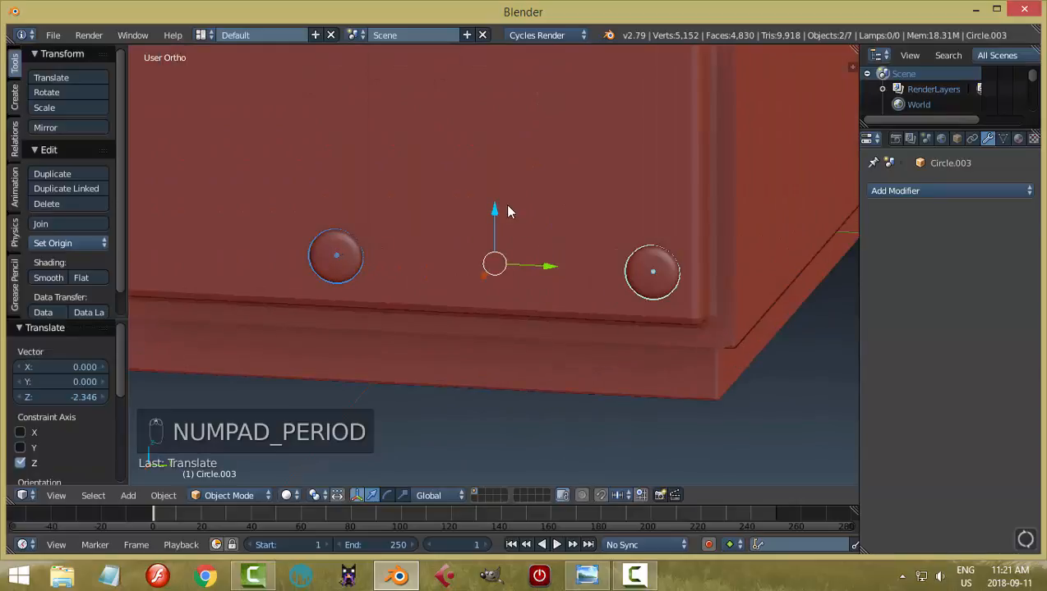
{"action": "left_click_drag", "start_coordinate": [492, 209], "coordinate": [493, 215]}
{"action": "key", "text": "a"}
{"action": "key", "text": "a"}
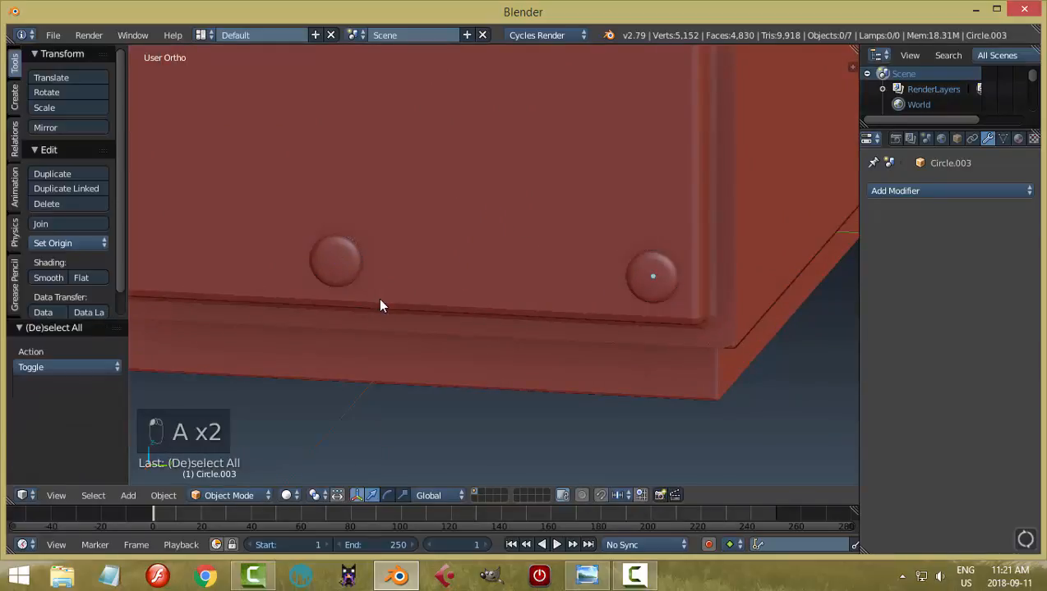
Step: Move the lower front lock about -0.352 along Y into the panel's lower front corner
{"action": "right_click", "coordinate": [334, 261]}
{"action": "scroll", "coordinate": [354, 318], "scroll_direction": "down", "scroll_amount": 5}
{"action": "left_click_drag", "start_coordinate": [481, 274], "coordinate": [413, 285]}
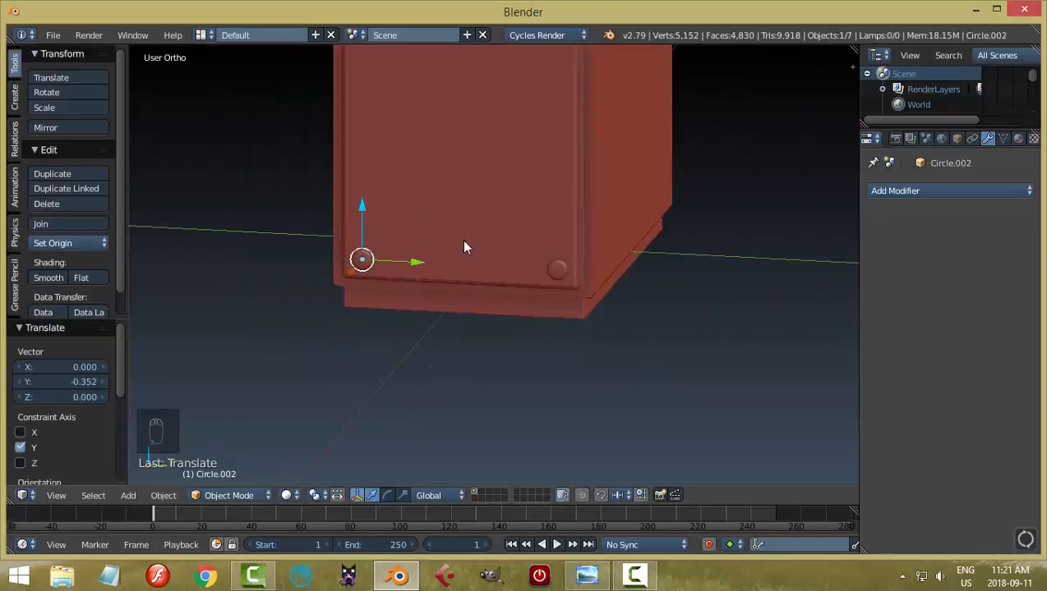
{"action": "scroll", "coordinate": [493, 296], "scroll_direction": "up", "scroll_amount": 2, "text": "shift"}
Step: Duplicate the lower front lock and place the copy at the panel's front bend, just below the sloped edge
{"action": "key", "text": "KP_3"}
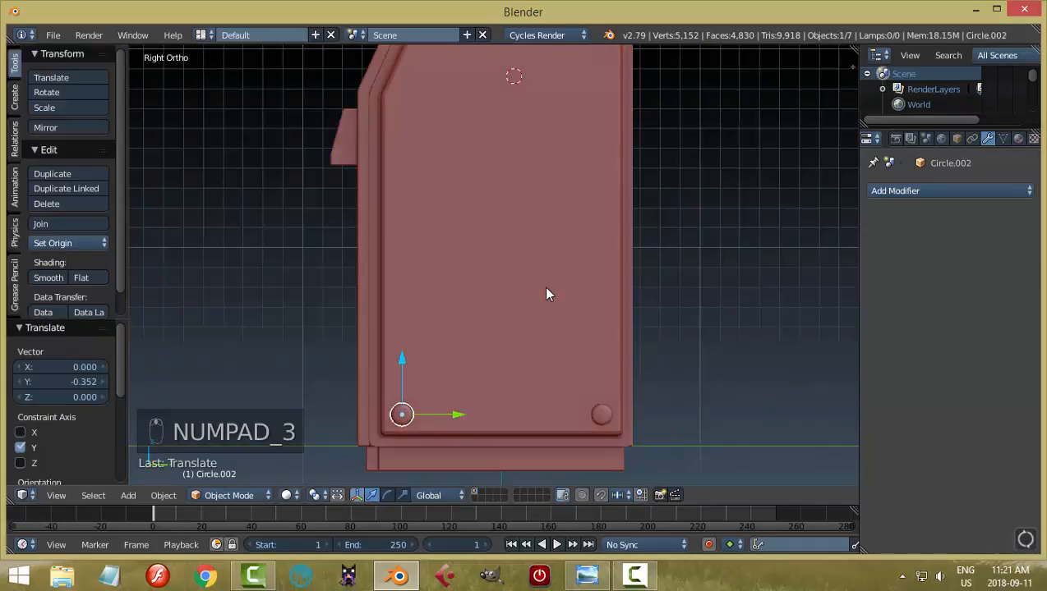
{"action": "scroll", "coordinate": [552, 293], "scroll_direction": "down", "scroll_amount": 3}
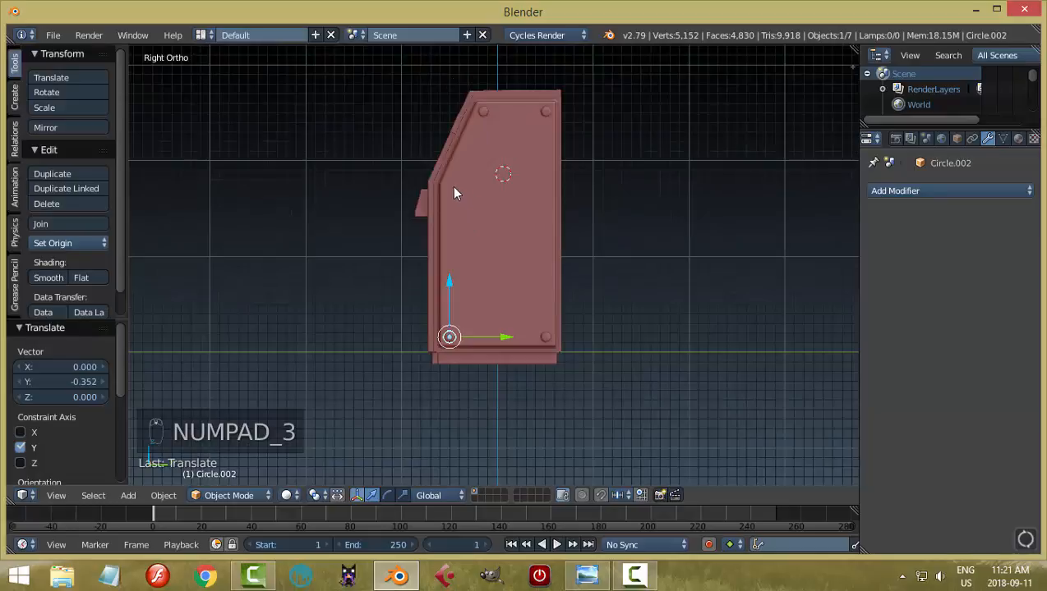
{"action": "key", "text": "shift+d"}
{"action": "right_click", "coordinate": [507, 219]}
{"action": "key", "text": "g"}
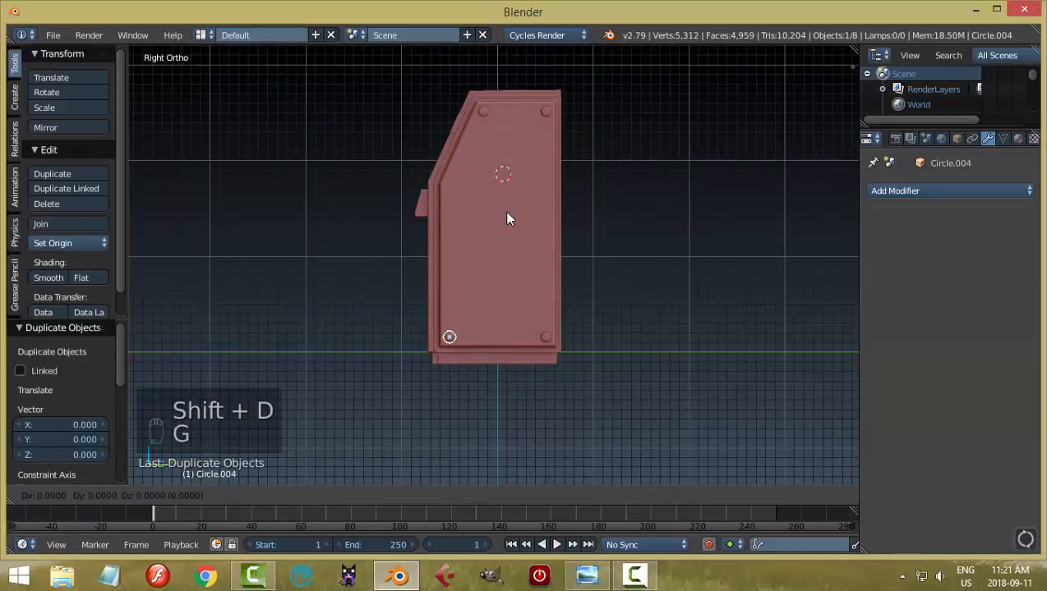
{"action": "left_click", "coordinate": [508, 68]}
{"action": "key", "text": "a"}
{"action": "middle_click_drag", "start_coordinate": [577, 201], "coordinate": [607, 233]}
{"action": "scroll", "coordinate": [606, 254], "scroll_direction": "up", "scroll_amount": 4}
{"action": "scroll", "coordinate": [603, 260], "scroll_direction": "down", "scroll_amount": 3}
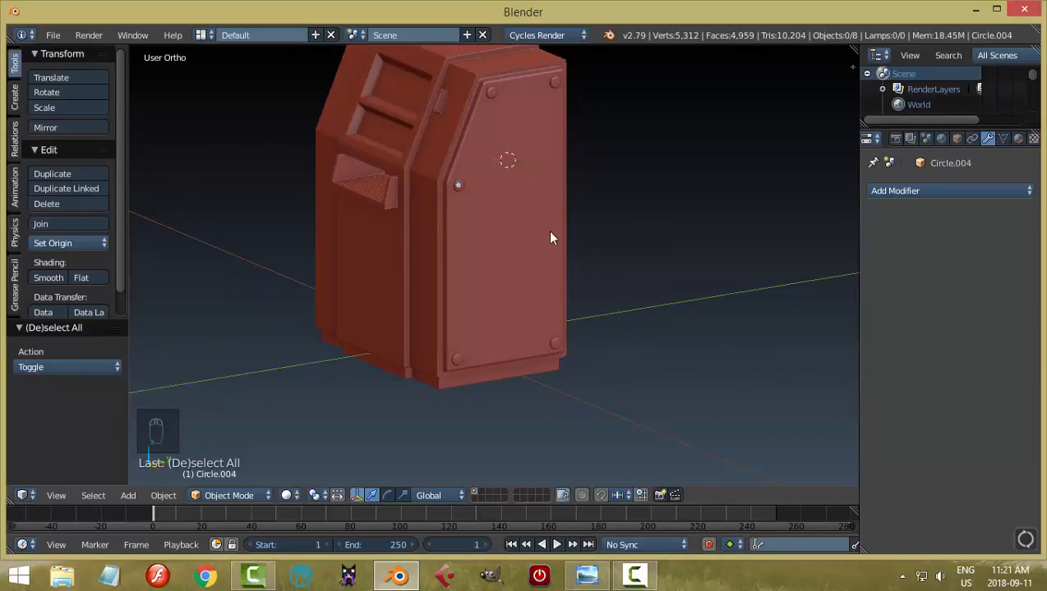
Step: Apply the Bevel modifier on the side panel
{"action": "middle_click_drag", "start_coordinate": [612, 234], "coordinate": [527, 214]}
{"action": "right_click", "coordinate": [516, 207]}
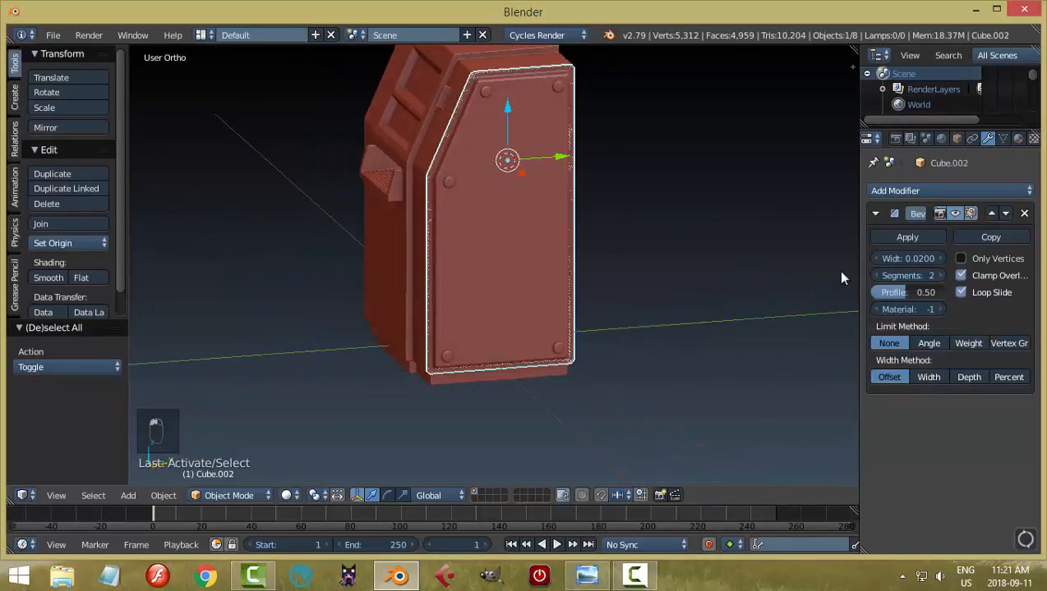
{"action": "left_click", "coordinate": [895, 236]}
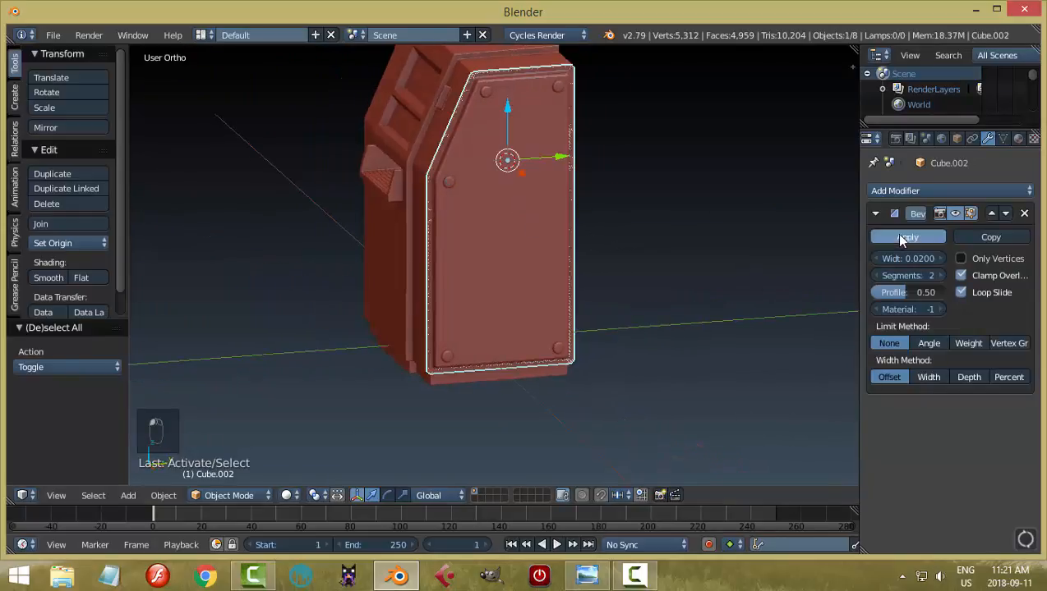
Step: Join the five locks with the side panel into one object and deselect it
{"action": "right_click", "coordinate": [488, 99]}
{"action": "right_click", "coordinate": [453, 189], "text": "shift"}
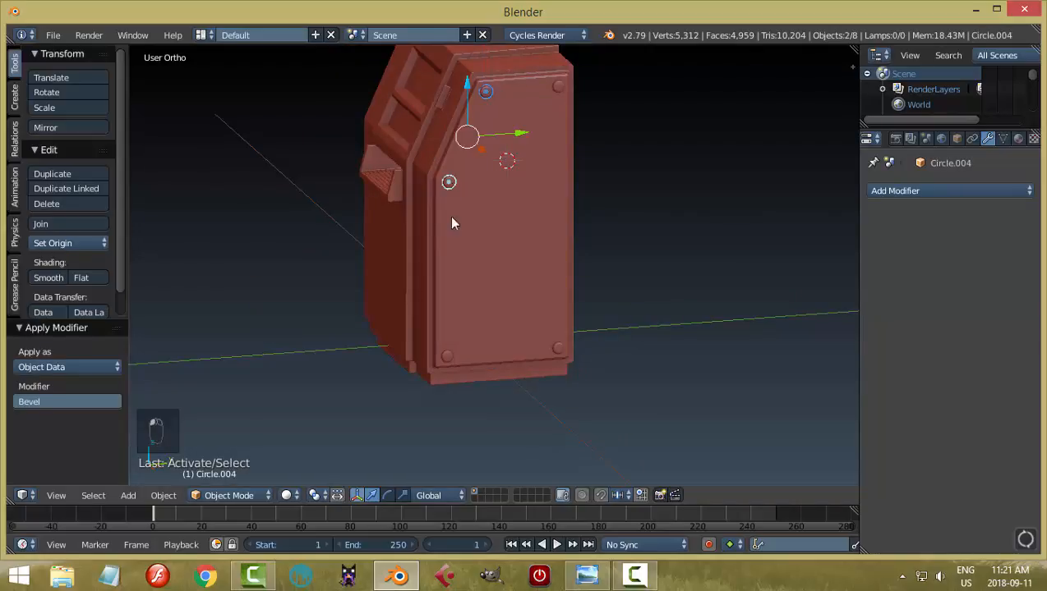
{"action": "right_click", "coordinate": [448, 356], "text": "shift"}
{"action": "right_click", "coordinate": [557, 348], "text": "shift"}
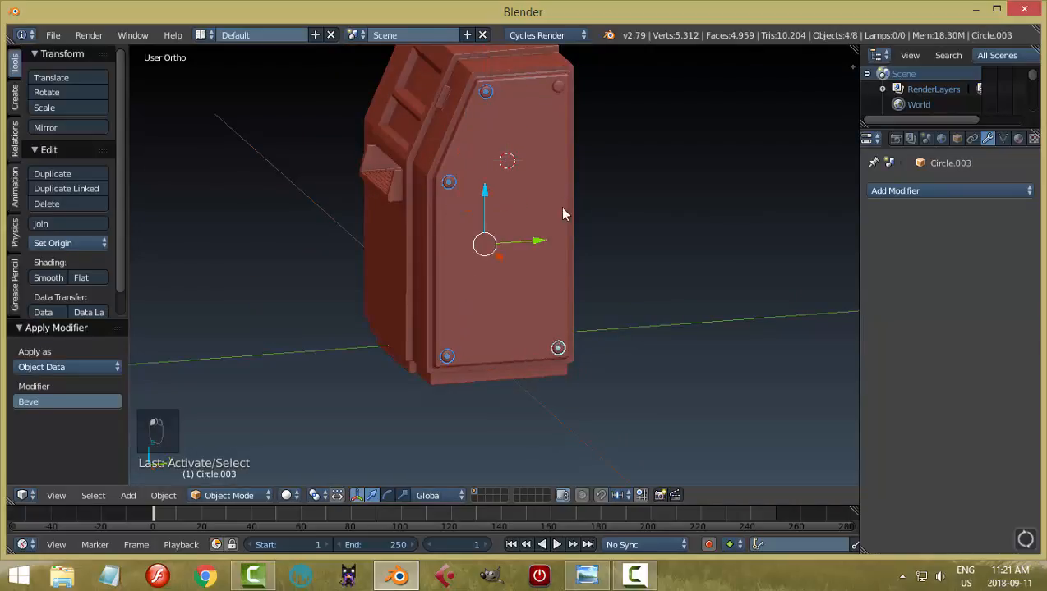
{"action": "right_click", "coordinate": [557, 90], "text": "shift"}
{"action": "right_click", "coordinate": [532, 156], "text": "shift"}
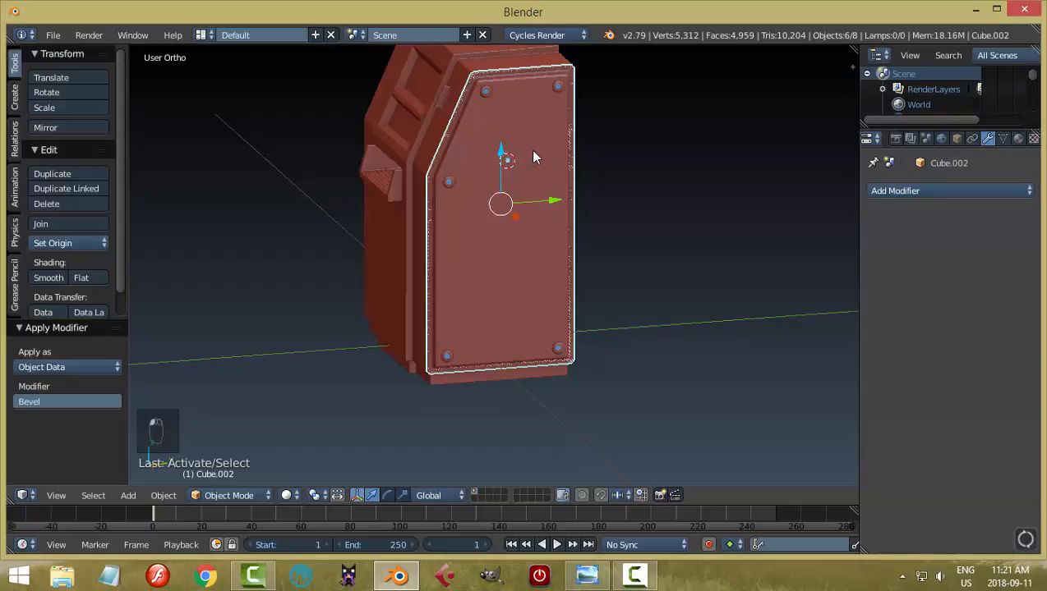
{"action": "key", "text": "ctrl+j"}
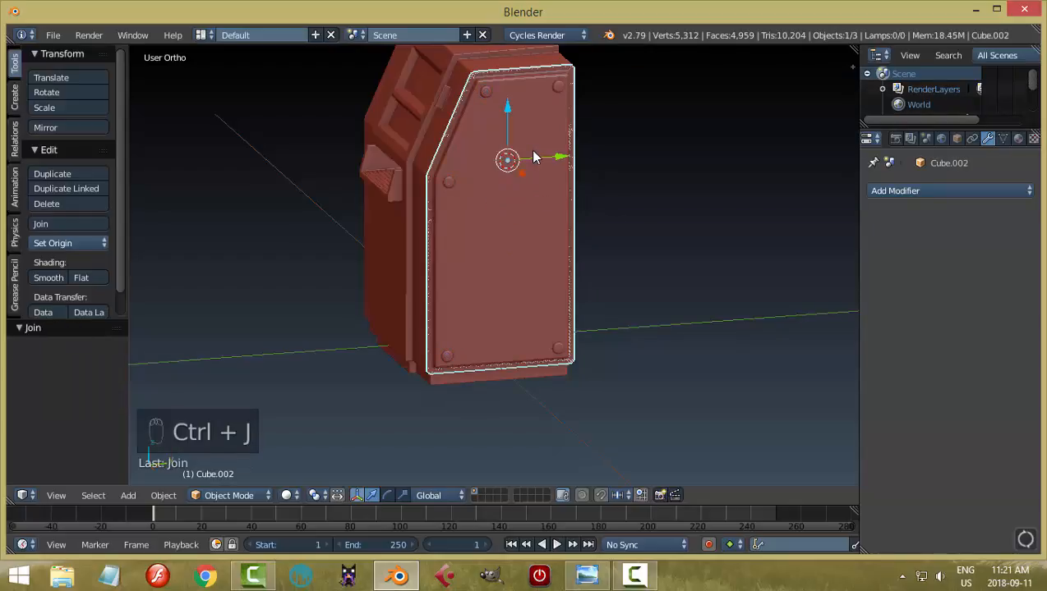
{"action": "key", "text": "a"}
Step: Save the Blender file as "atm video" in the MODELS folder
{"action": "scroll", "coordinate": [538, 169], "scroll_direction": "down", "scroll_amount": 3}
{"action": "middle_click_drag", "start_coordinate": [532, 175], "coordinate": [532, 216]}
{"action": "key", "text": "ctrl+s"}
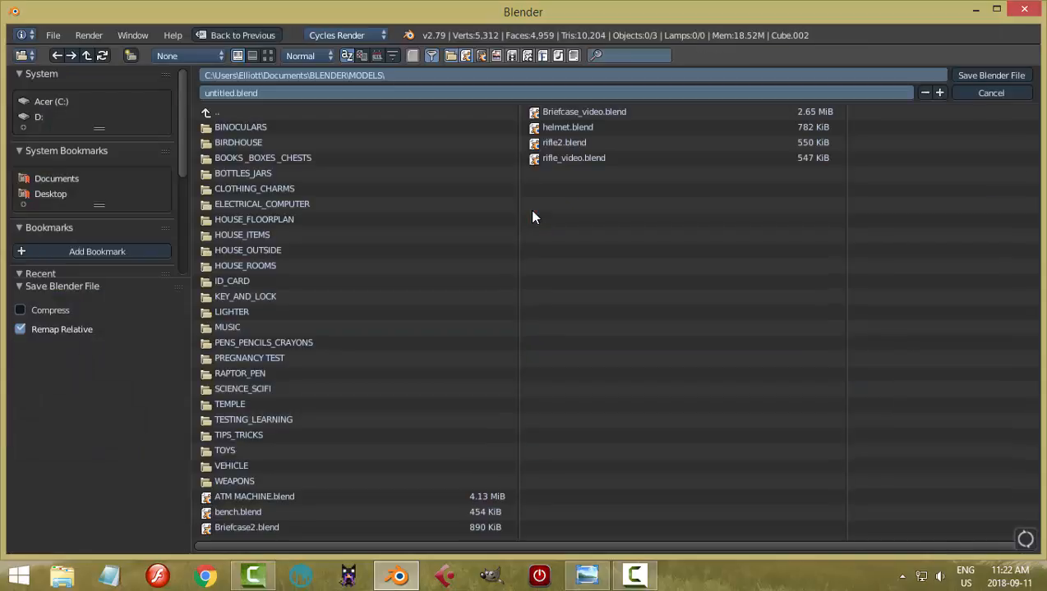
{"action": "left_click", "coordinate": [328, 93]}
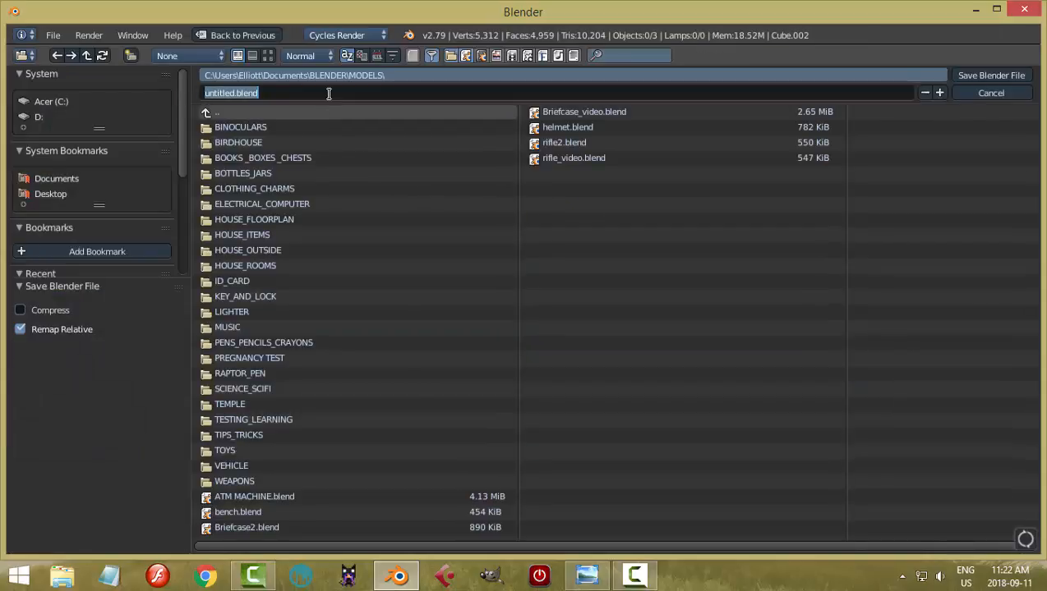
{"action": "type", "text": "atm video"}
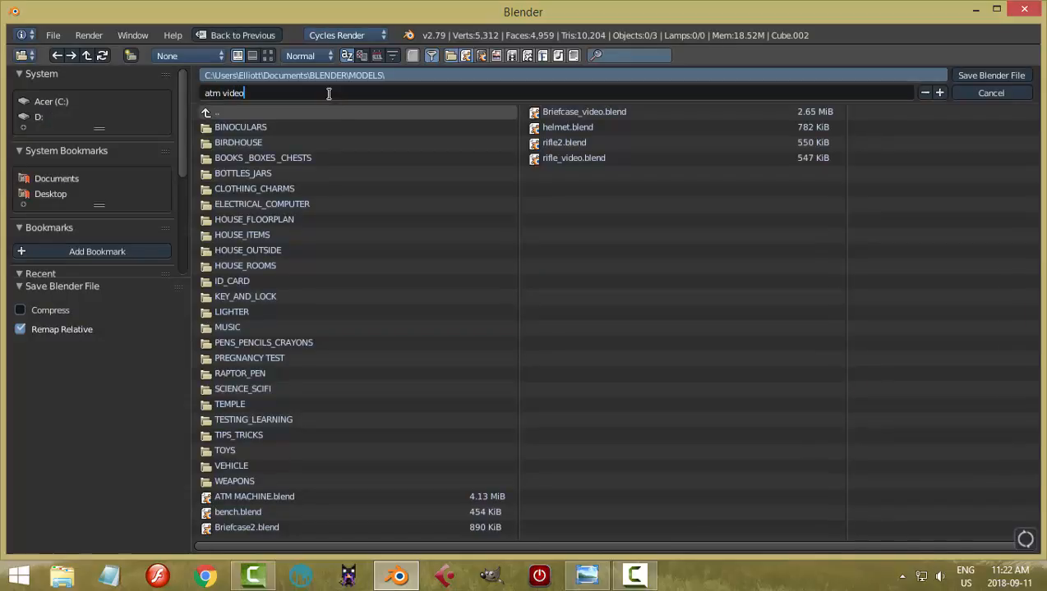
{"action": "key", "text": "Return"}
{"action": "left_click", "coordinate": [979, 75]}
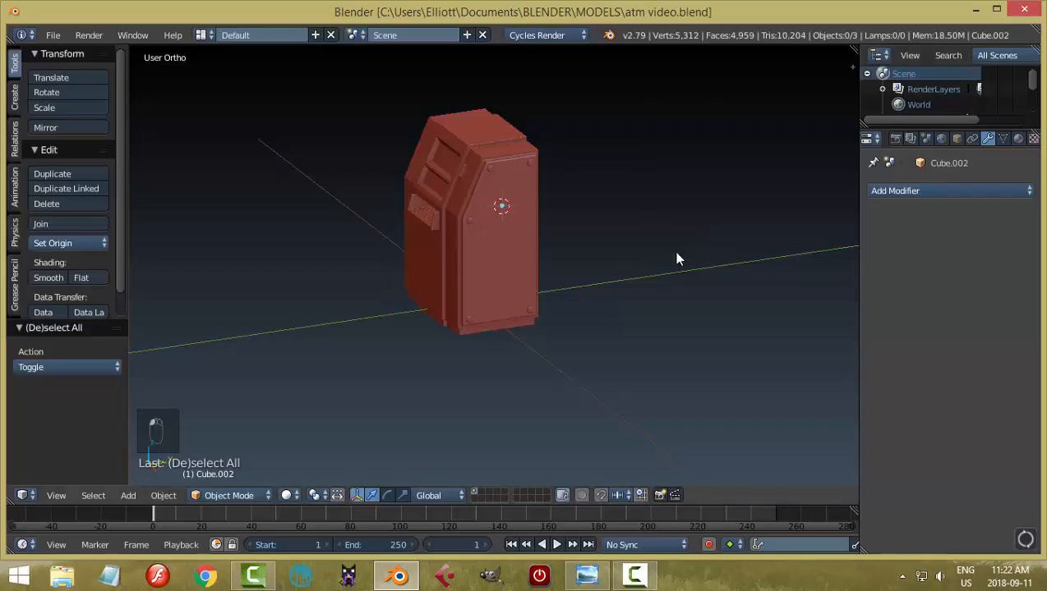
Step: Snap the 3D cursor to the ATM main body's origin
{"action": "middle_click_drag", "start_coordinate": [500, 302], "coordinate": [374, 214]}
{"action": "middle_click_drag", "start_coordinate": [463, 312], "coordinate": [473, 322]}
{"action": "right_click", "coordinate": [441, 292]}
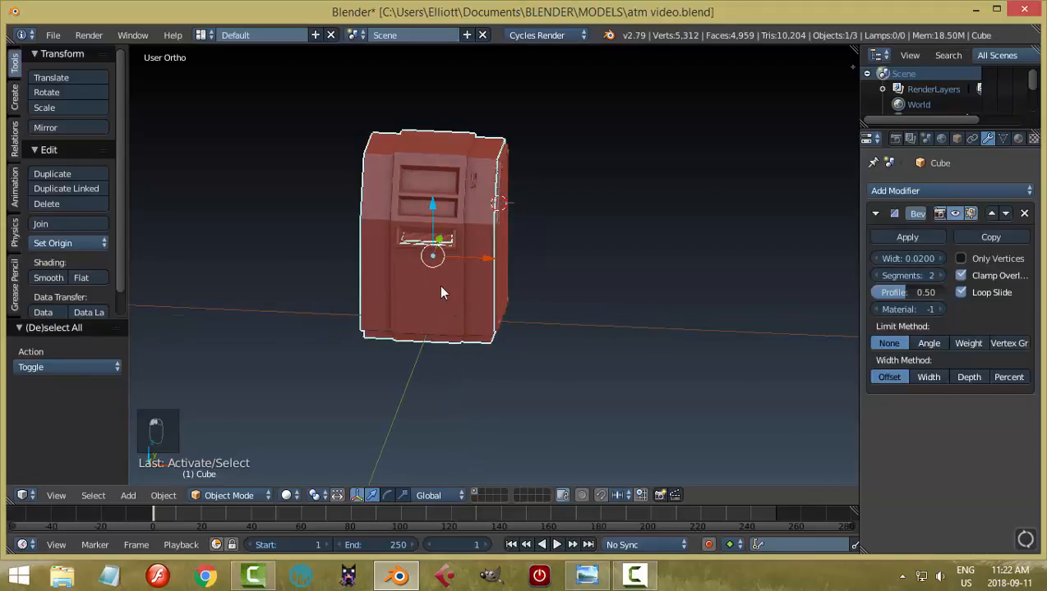
{"action": "key", "text": "shift+s"}
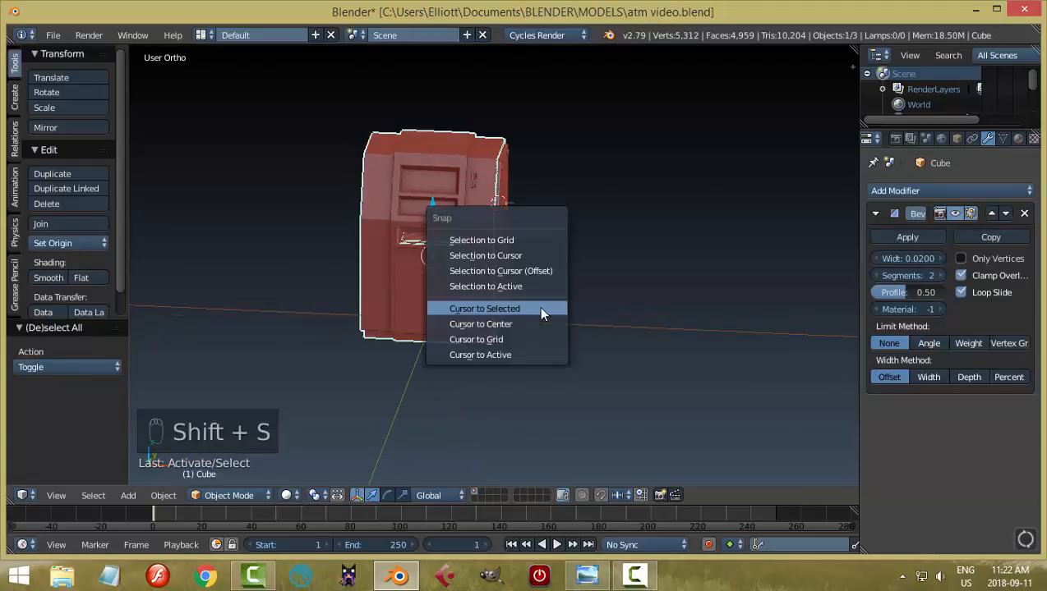
{"action": "left_click", "coordinate": [540, 305]}
{"action": "middle_click_drag", "start_coordinate": [502, 345], "coordinate": [526, 340]}
{"action": "key", "text": "KP_1"}
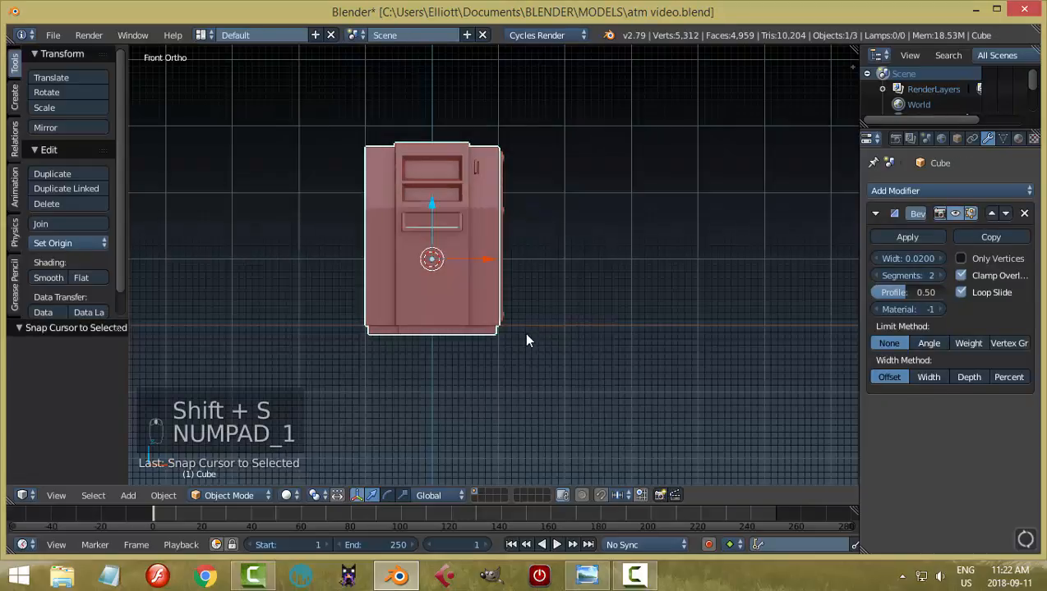
{"action": "scroll", "coordinate": [526, 340], "scroll_direction": "up", "scroll_amount": 4}
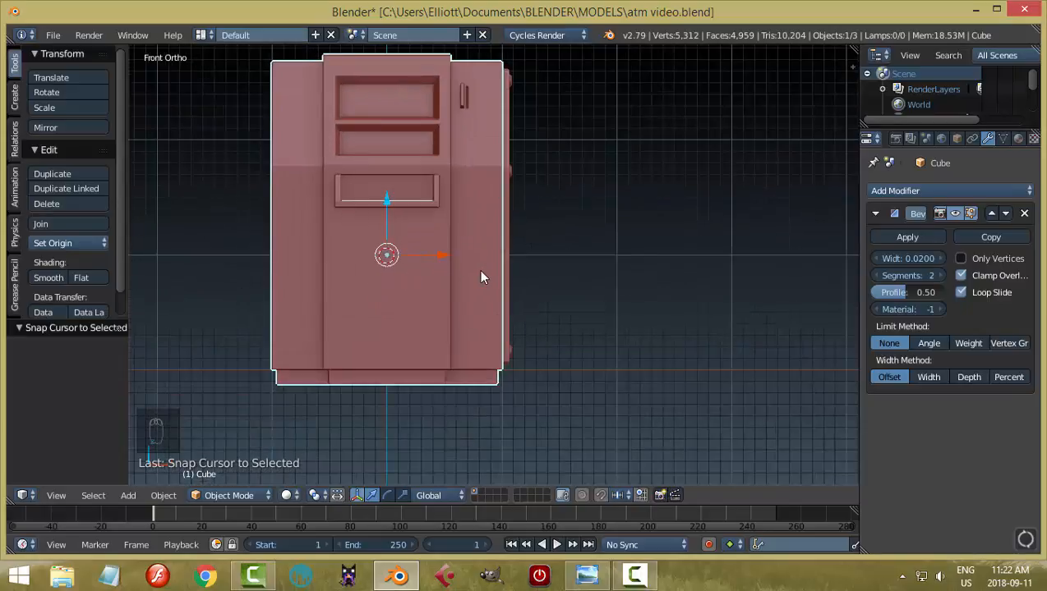
Step: Add a Mirror modifier on the X axis to the side panel, using the main body Cube as mirror object, and deselect everything
{"action": "middle_click_drag", "start_coordinate": [561, 279], "coordinate": [519, 285]}
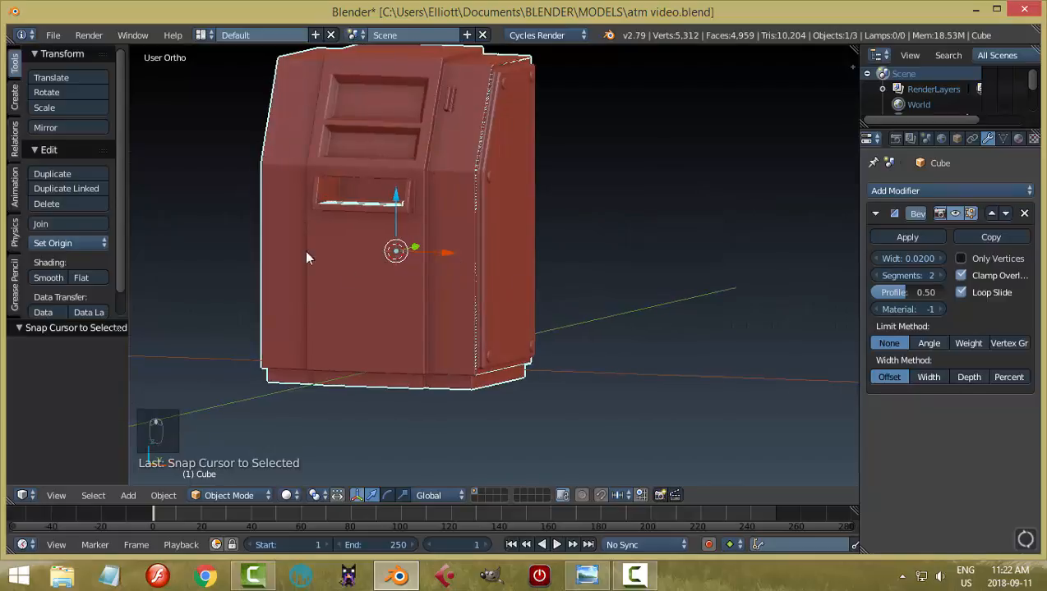
{"action": "middle_click_drag", "start_coordinate": [392, 289], "coordinate": [846, 210]}
{"action": "right_click", "coordinate": [504, 224]}
{"action": "left_click", "coordinate": [886, 191]}
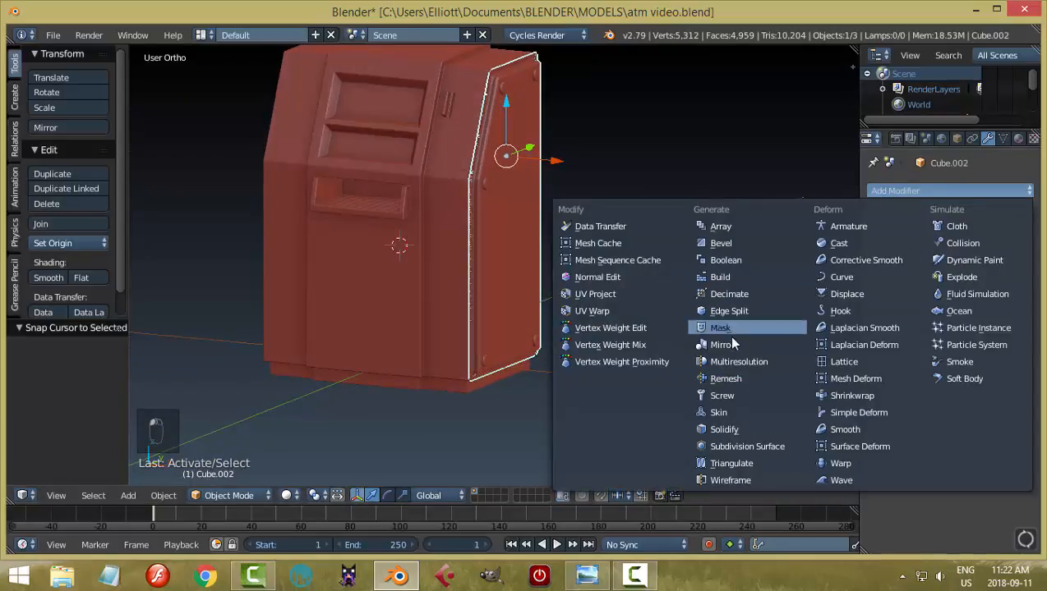
{"action": "left_click", "coordinate": [776, 345]}
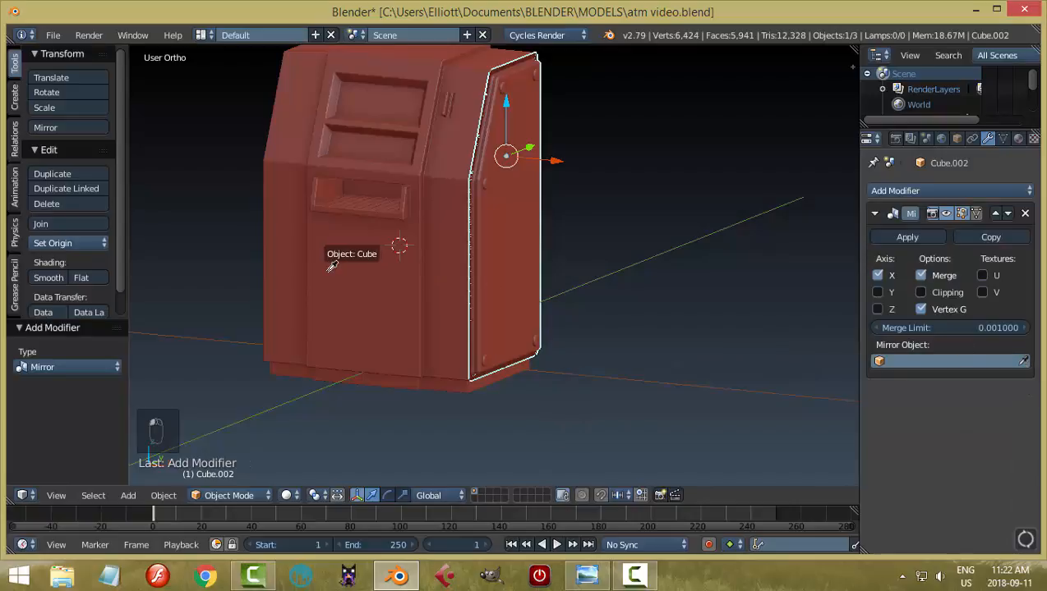
{"action": "left_click", "coordinate": [337, 246]}
{"action": "middle_click_drag", "start_coordinate": [342, 302], "coordinate": [501, 304]}
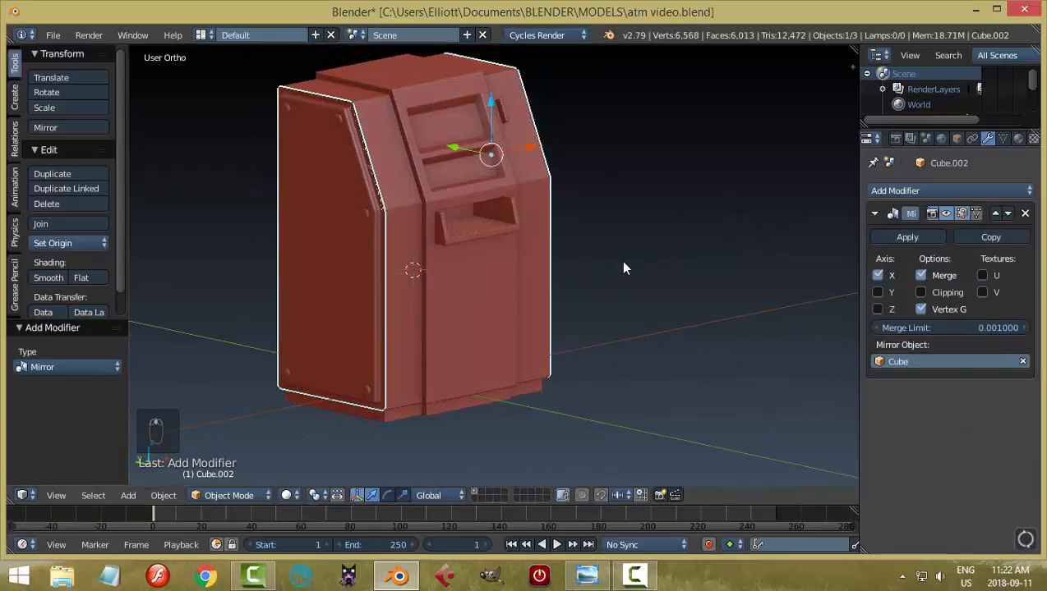
{"action": "key", "text": "a"}
Step: Select the large outer face of the side panel in Edit Mode and try insetting it
{"action": "mouse_move", "coordinate": [631, 257]}
{"action": "middle_mouse_down"}
{"action": "mouse_move", "coordinate": [584, 282]}
{"action": "mouse_move", "coordinate": [528, 257]}
{"action": "mouse_move", "coordinate": [547, 291]}
{"action": "mouse_move", "coordinate": [705, 245]}
{"action": "mouse_move", "coordinate": [625, 279]}
{"action": "mouse_move", "coordinate": [463, 262]}
{"action": "mouse_move", "coordinate": [708, 253]}
{"action": "mouse_move", "coordinate": [624, 256]}
{"action": "middle_mouse_up"}
{"action": "right_click", "coordinate": [519, 203]}
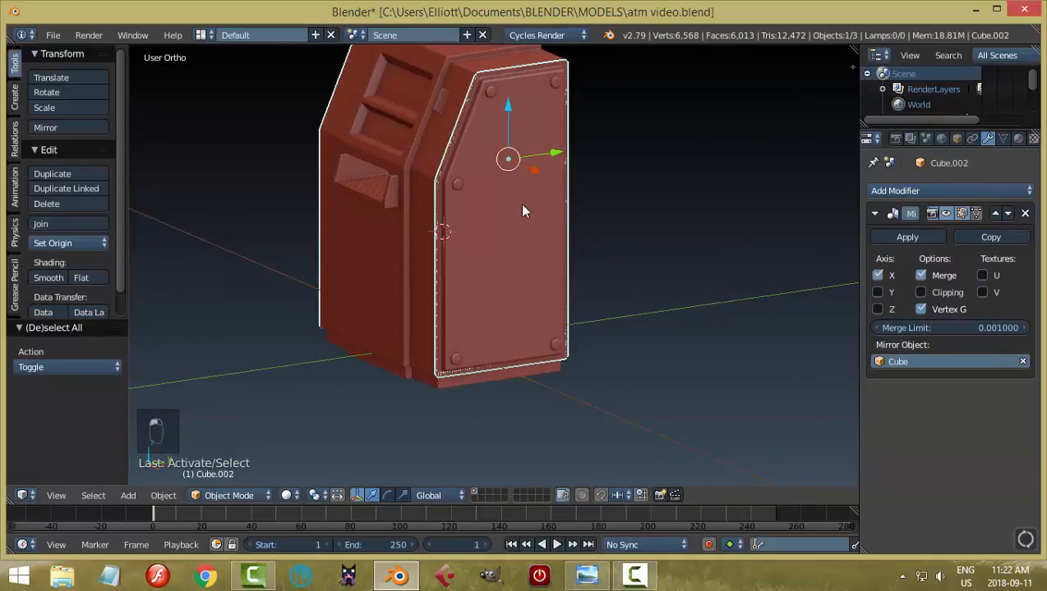
{"action": "key", "text": "Tab"}
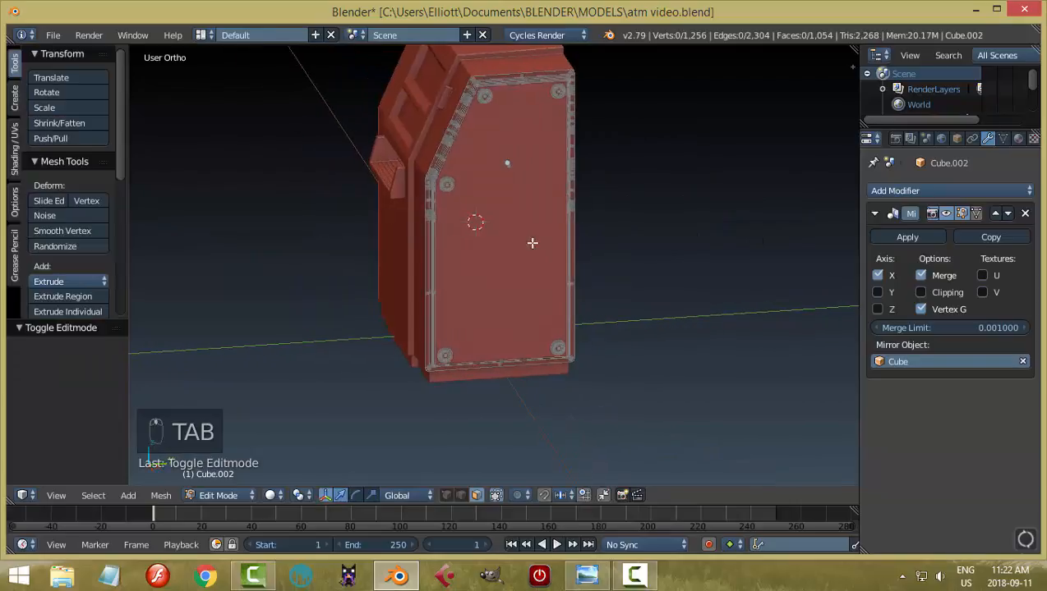
{"action": "right_click", "coordinate": [505, 230]}
{"action": "middle_click_drag", "start_coordinate": [645, 229], "coordinate": [803, 150]}
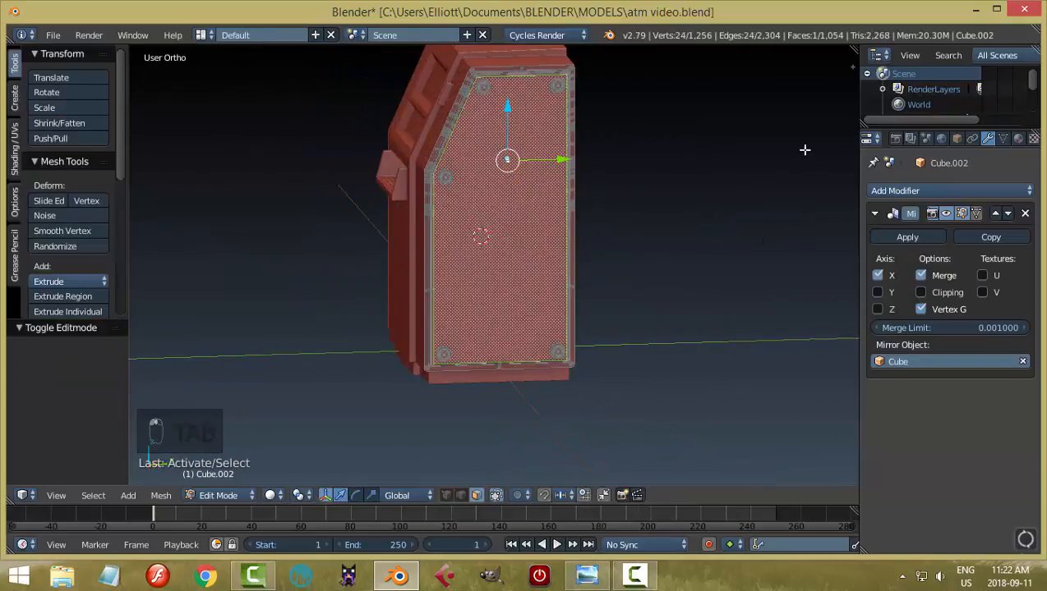
{"action": "key", "text": "i"}
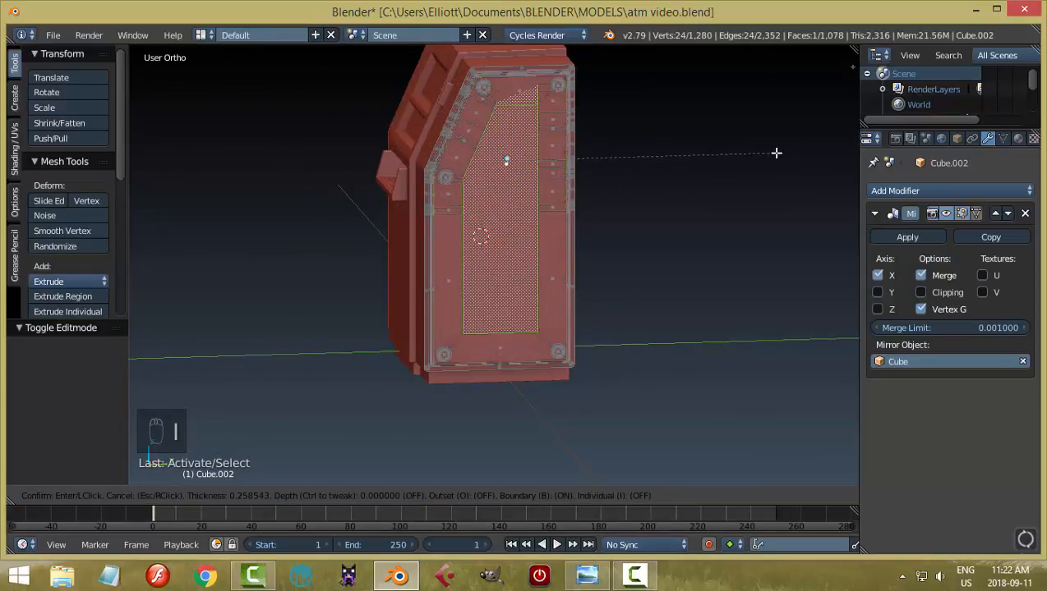
{"action": "key", "text": "Escape"}
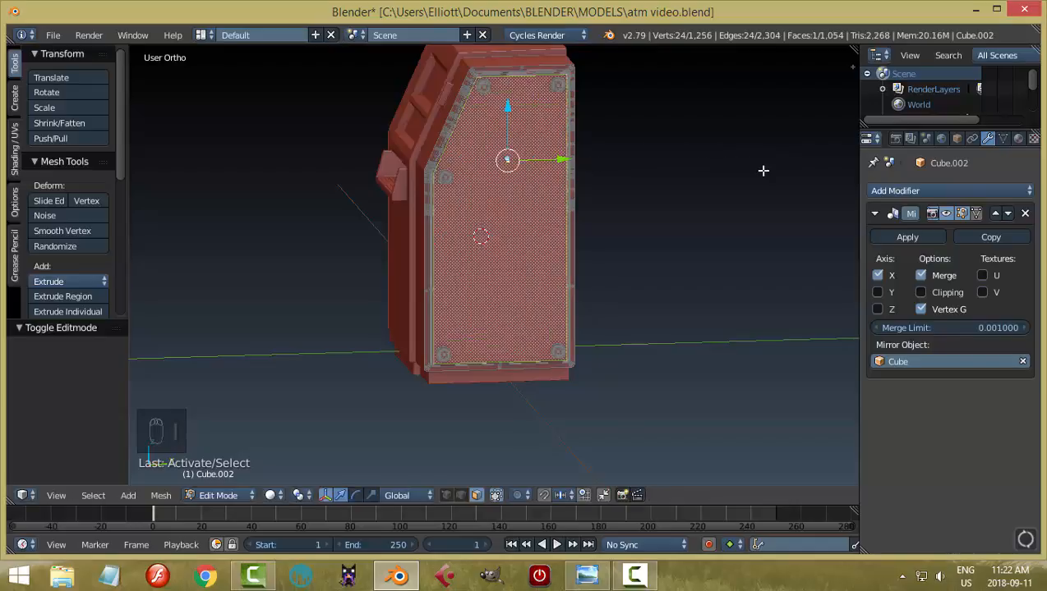
Step: Scale the side panel's outer face to about 0.571 along Y and about 0.598 along Z
{"action": "key", "text": "s"}
{"action": "key", "text": "y"}
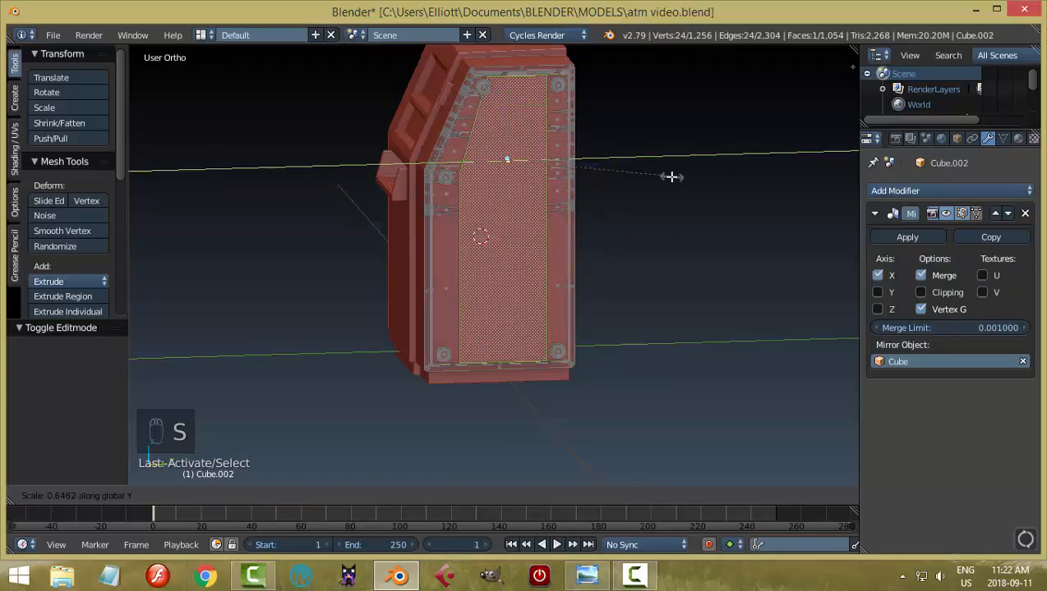
{"action": "left_click", "coordinate": [653, 177]}
{"action": "key", "text": "s"}
{"action": "key", "text": "z"}
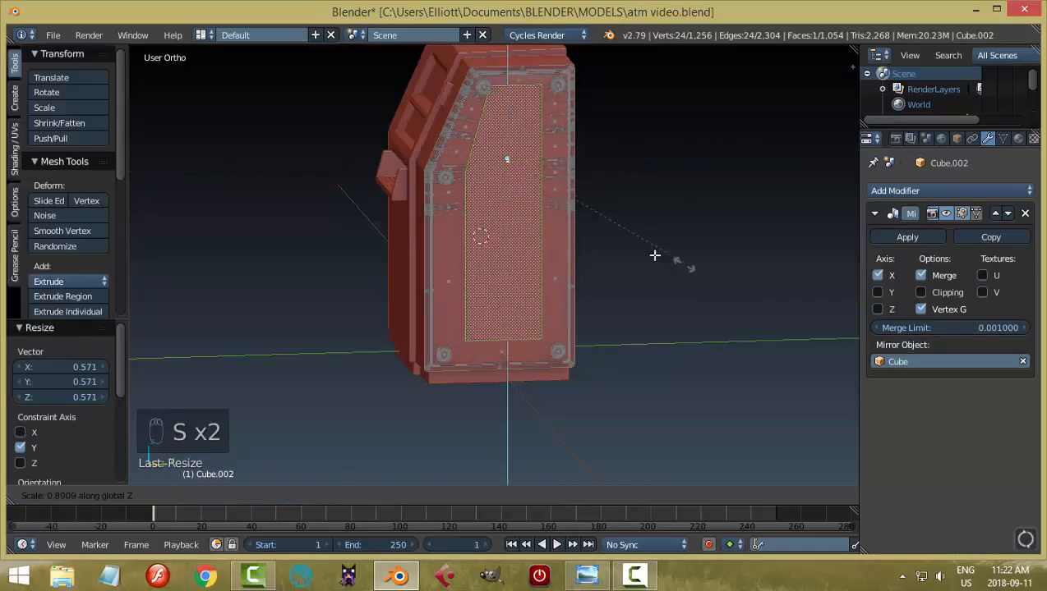
{"action": "left_click", "coordinate": [599, 270]}
Step: Extrude the narrowed side panel face inward by about 0.021 along its normal
{"action": "middle_click_drag", "start_coordinate": [598, 270], "coordinate": [668, 285]}
{"action": "key", "text": "e"}
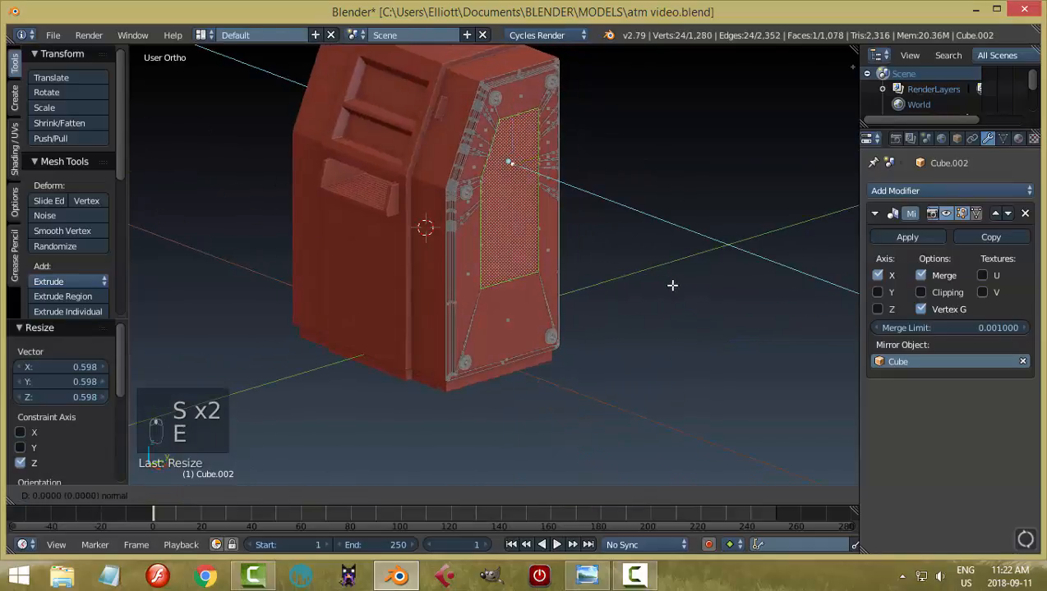
{"action": "left_click", "coordinate": [672, 286]}
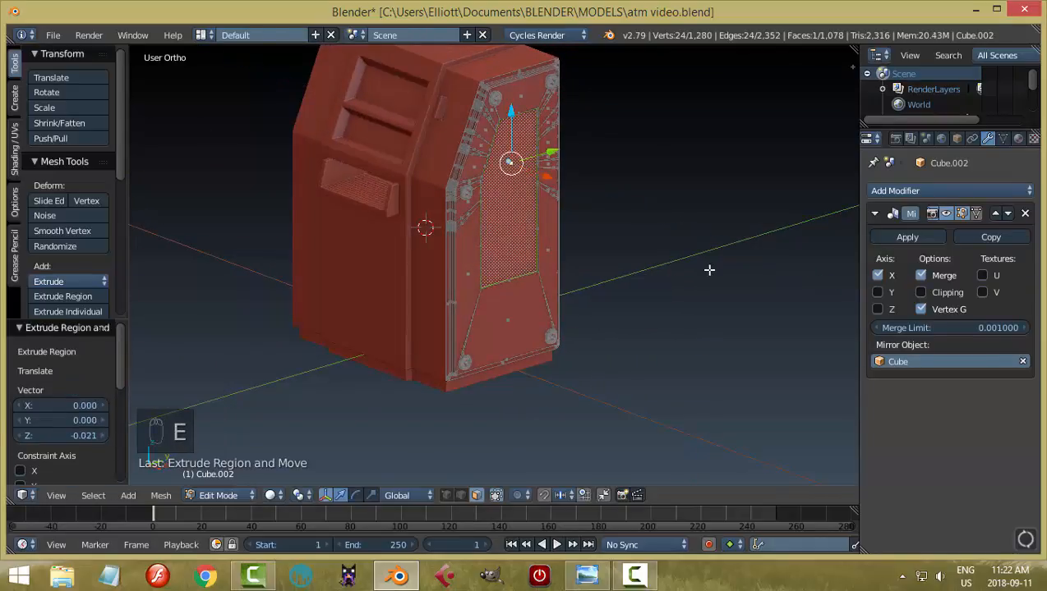
Step: Leave mesh editing, deselect everything and save the model over the existing file atm video.blend
{"action": "key", "text": "Tab"}
{"action": "mouse_move", "coordinate": [507, 254]}
{"action": "middle_mouse_down"}
{"action": "mouse_move", "coordinate": [488, 217]}
{"action": "mouse_move", "coordinate": [626, 271]}
{"action": "mouse_move", "coordinate": [820, 239]}
{"action": "mouse_move", "coordinate": [427, 267]}
{"action": "mouse_move", "coordinate": [626, 258]}
{"action": "mouse_move", "coordinate": [627, 270]}
{"action": "mouse_move", "coordinate": [510, 261]}
{"action": "mouse_move", "coordinate": [591, 247]}
{"action": "mouse_move", "coordinate": [574, 268]}
{"action": "mouse_move", "coordinate": [546, 266]}
{"action": "mouse_move", "coordinate": [574, 286]}
{"action": "mouse_move", "coordinate": [543, 231]}
{"action": "mouse_move", "coordinate": [535, 268]}
{"action": "mouse_move", "coordinate": [491, 276]}
{"action": "mouse_move", "coordinate": [402, 124]}
{"action": "mouse_move", "coordinate": [520, 270]}
{"action": "mouse_move", "coordinate": [514, 255]}
{"action": "middle_mouse_up"}
{"action": "key", "text": "ctrl+z"}
{"action": "key", "text": "a"}
{"action": "key", "text": "ctrl+s"}
{"action": "left_click", "coordinate": [509, 256]}
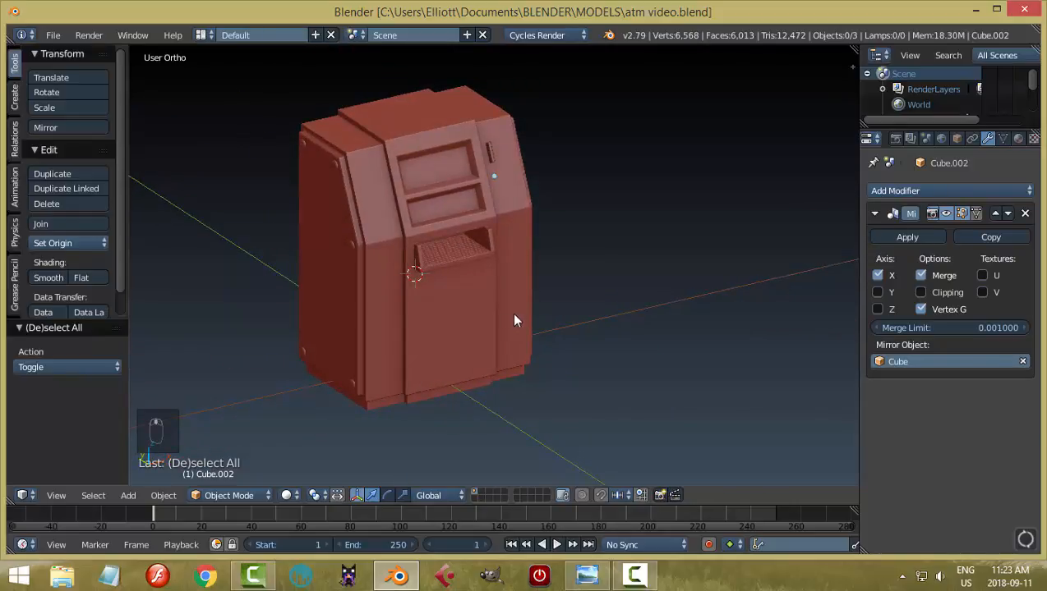
Step: Add two horizontal loop cuts around the lower part of the ATM's main body, below the tray opening
{"action": "middle_click_drag", "start_coordinate": [514, 320], "coordinate": [533, 268]}
{"action": "right_click", "coordinate": [468, 241]}
{"action": "key", "text": "Tab"}
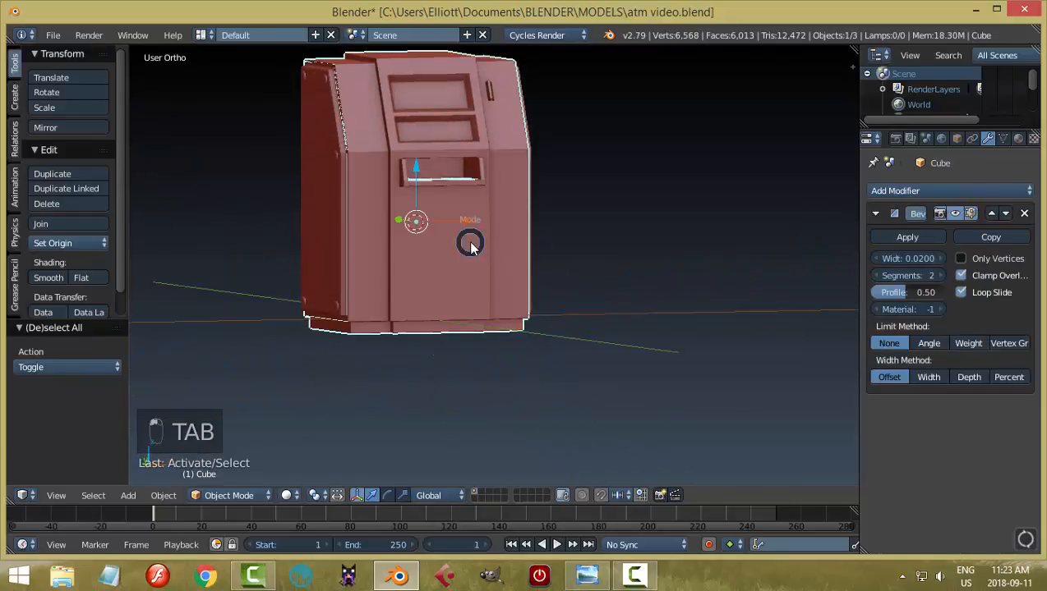
{"action": "left_click", "coordinate": [584, 241]}
{"action": "scroll", "coordinate": [477, 265], "scroll_direction": "up", "scroll_amount": 3}
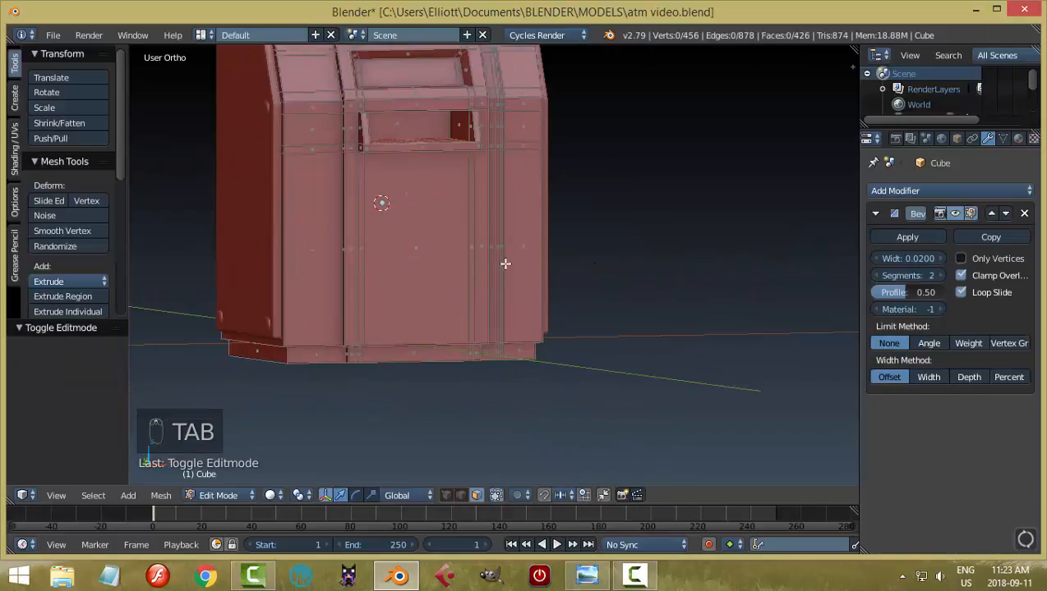
{"action": "mouse_move", "coordinate": [505, 264]}
{"action": "middle_mouse_down"}
{"action": "mouse_move", "coordinate": [524, 280]}
{"action": "mouse_move", "coordinate": [514, 290]}
{"action": "mouse_move", "coordinate": [500, 282]}
{"action": "middle_mouse_up"}
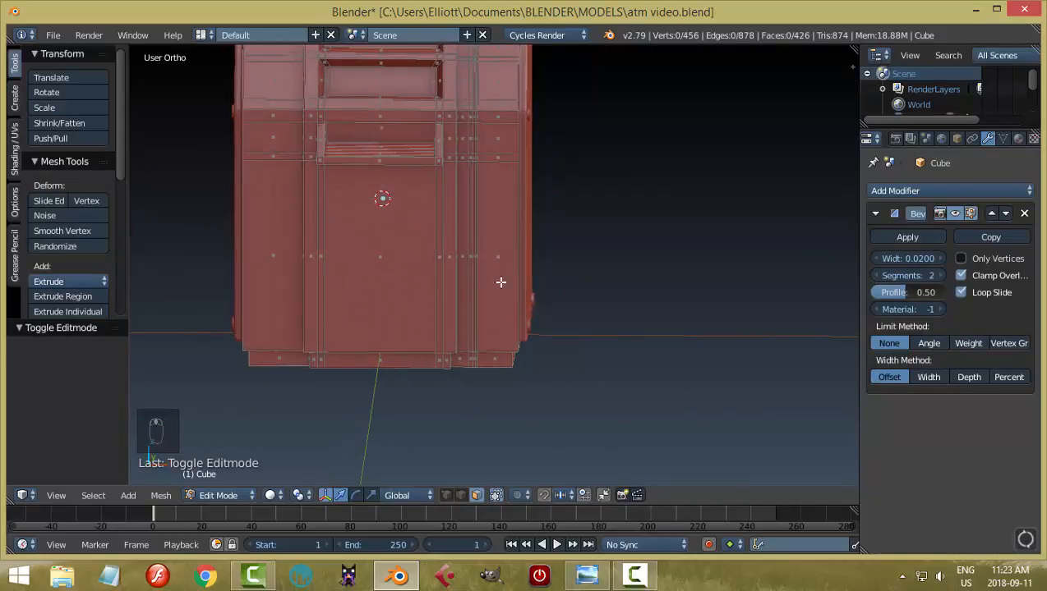
{"action": "key", "text": "ctrl+r"}
{"action": "scroll", "coordinate": [448, 266], "scroll_direction": "up", "scroll_amount": 1}
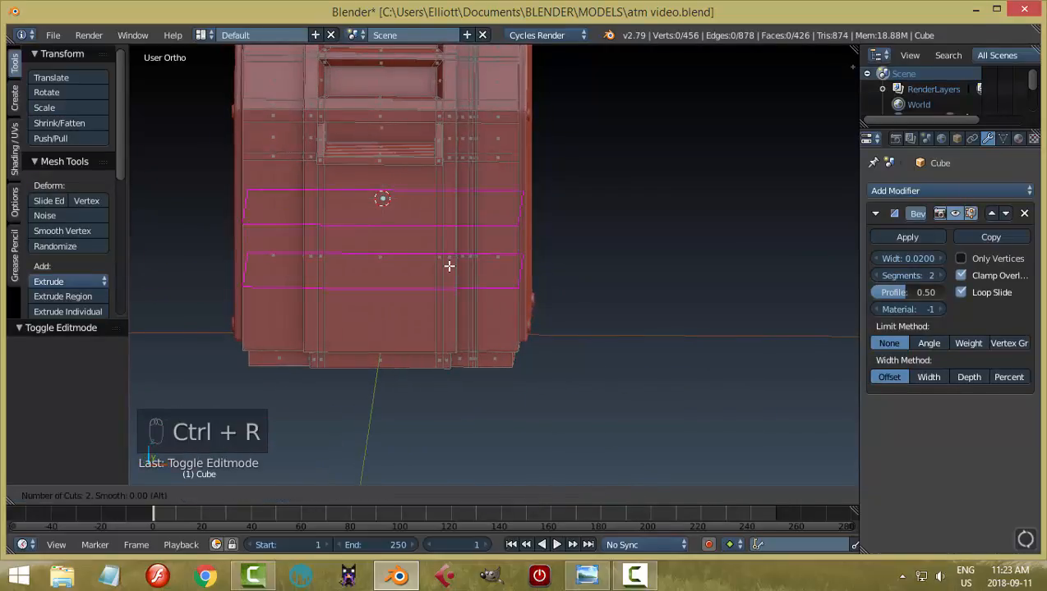
{"action": "left_click", "coordinate": [449, 265]}
{"action": "right_click", "coordinate": [576, 288]}
{"action": "middle_click_drag", "start_coordinate": [576, 287], "coordinate": [606, 285]}
{"action": "key", "text": "a"}
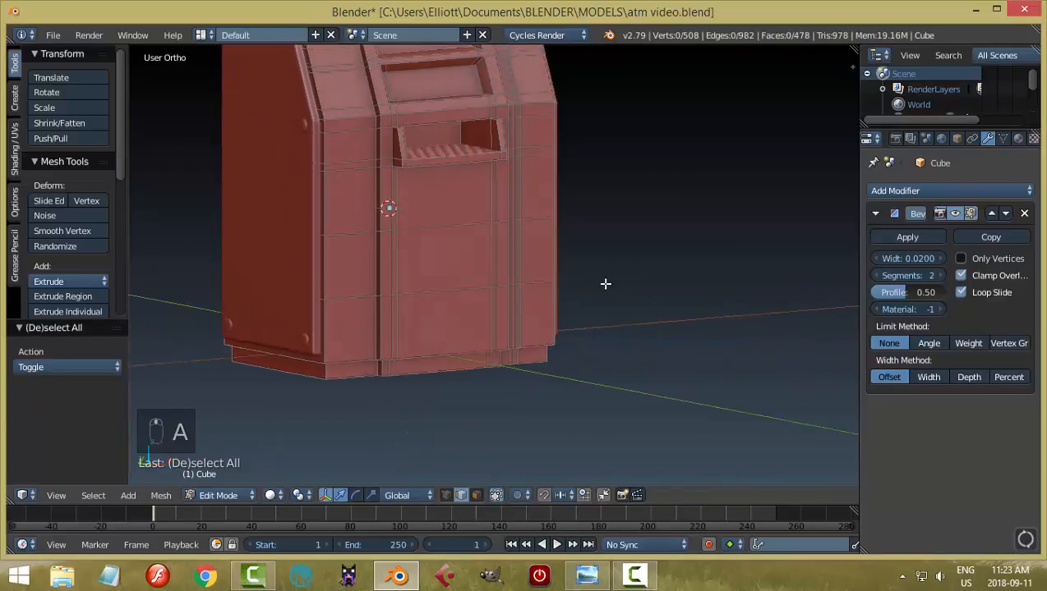
Step: Extrude the centre front face between the two new loops outward by about 0.079 and return to Object Mode
{"action": "key", "text": "ctrl+Tab"}
{"action": "left_click", "coordinate": [580, 299]}
{"action": "right_click", "coordinate": [460, 250]}
{"action": "middle_click_drag", "start_coordinate": [460, 249], "coordinate": [531, 299]}
{"action": "key", "text": "e"}
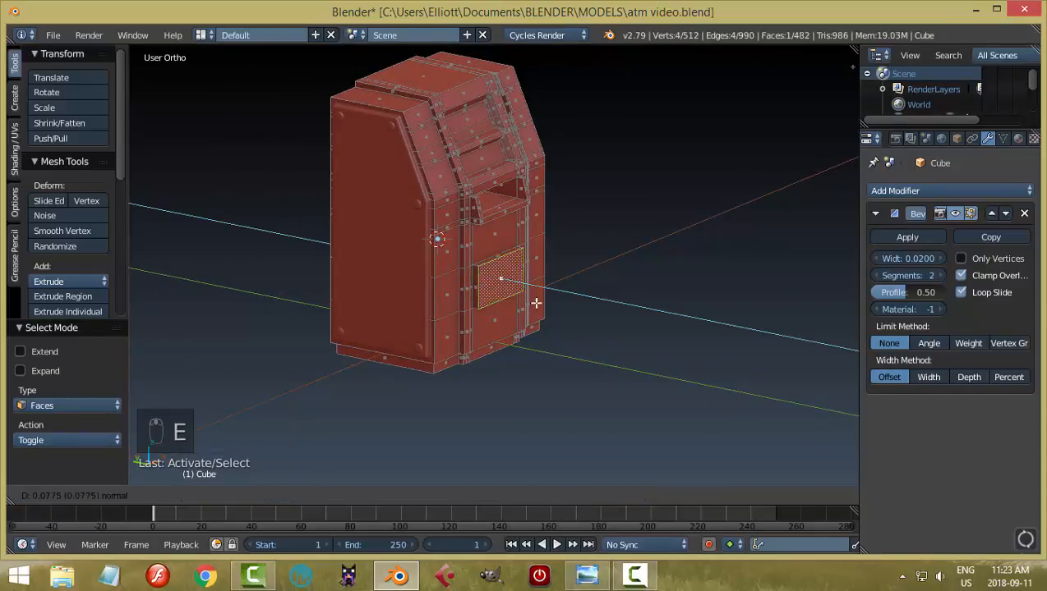
{"action": "left_click", "coordinate": [535, 303]}
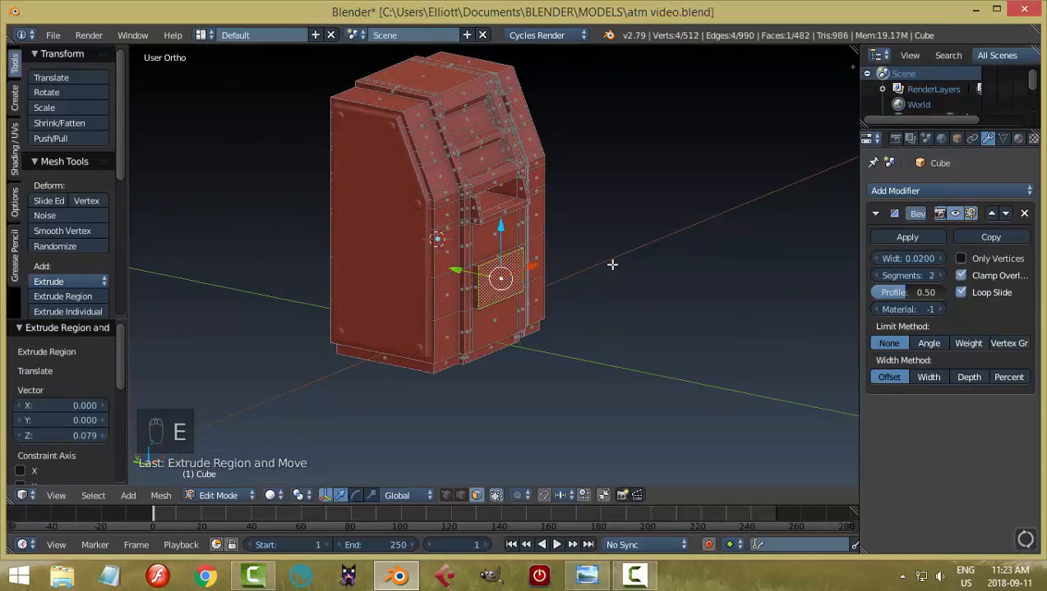
{"action": "key", "text": "a"}
{"action": "key", "text": "Tab"}
{"action": "left_click", "coordinate": [493, 264]}
{"action": "middle_click_drag", "start_coordinate": [493, 265], "coordinate": [623, 247]}
{"action": "key", "text": "a"}
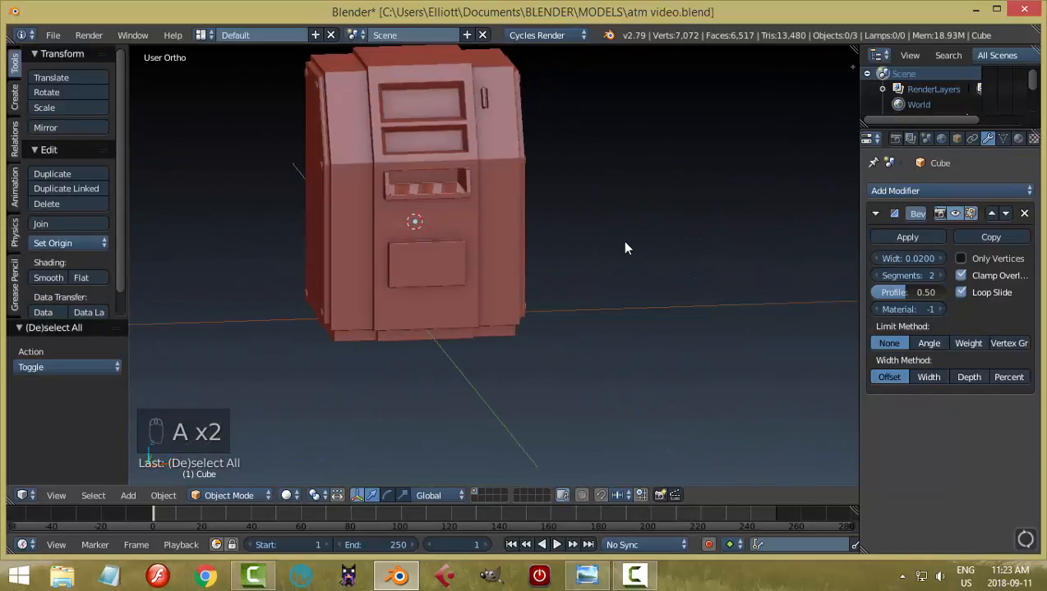
Step: Snap the 3D cursor to the front face of the raised panel on the ATM body
{"action": "scroll", "coordinate": [563, 276], "scroll_direction": "up", "scroll_amount": 4}
{"action": "right_click", "coordinate": [446, 268]}
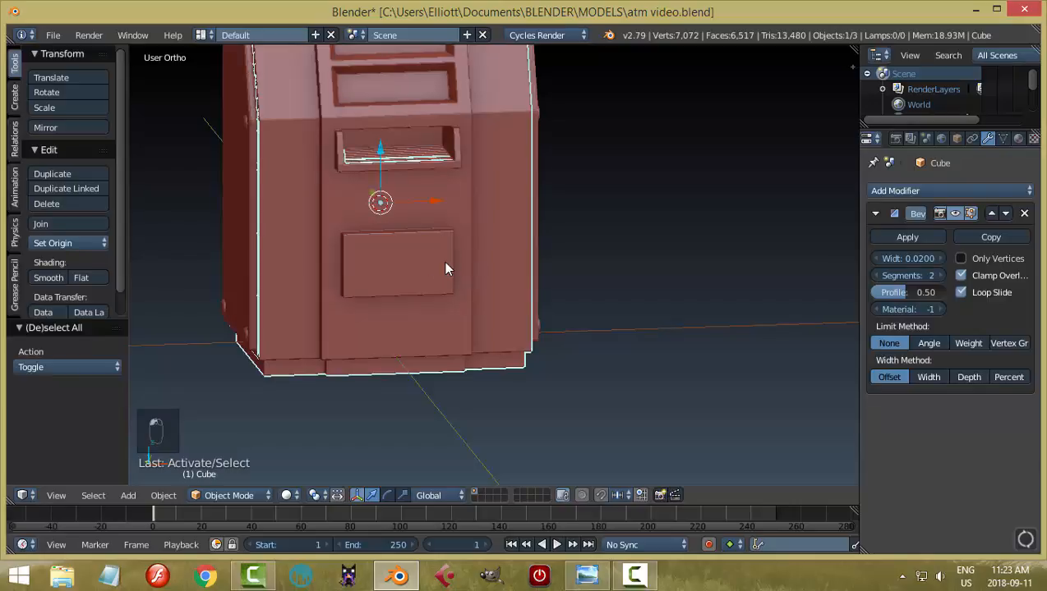
{"action": "key", "text": "Tab"}
{"action": "left_click", "coordinate": [568, 262]}
{"action": "right_click", "coordinate": [408, 267]}
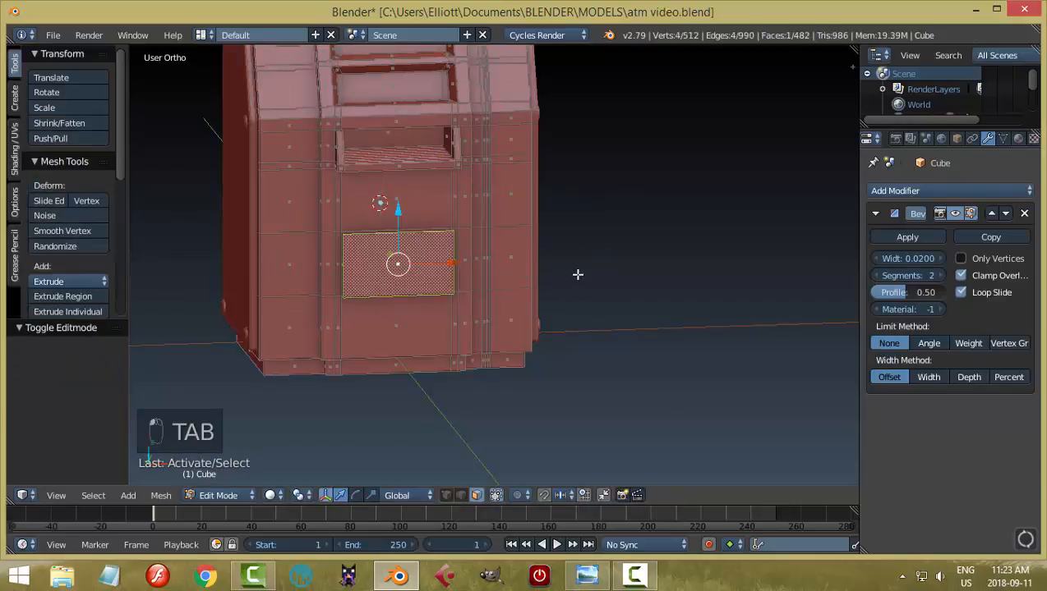
{"action": "middle_click_drag", "start_coordinate": [578, 275], "coordinate": [516, 274]}
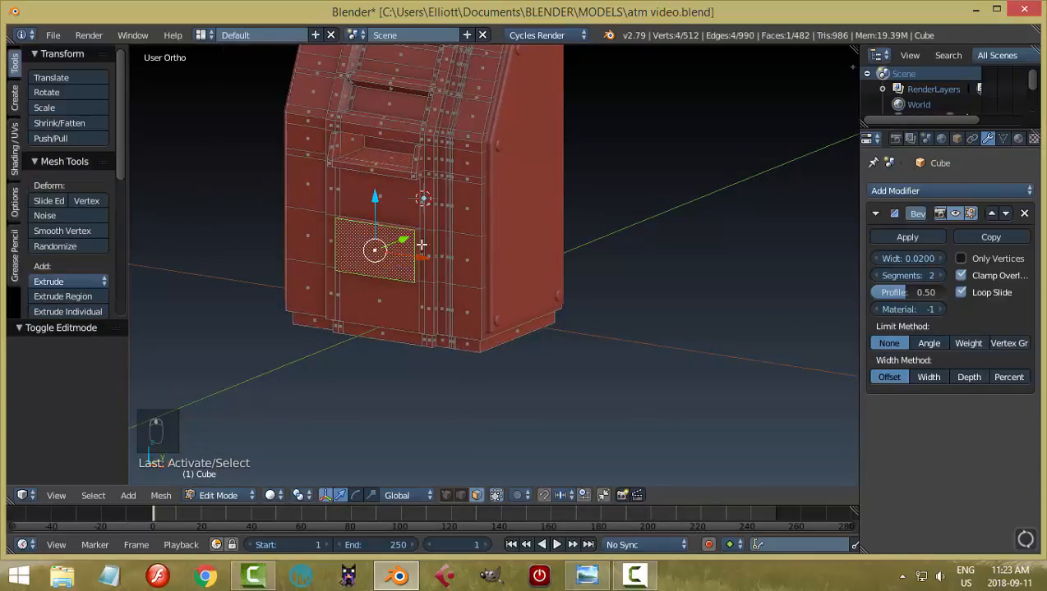
{"action": "key", "text": "shift+s"}
{"action": "left_click", "coordinate": [380, 251]}
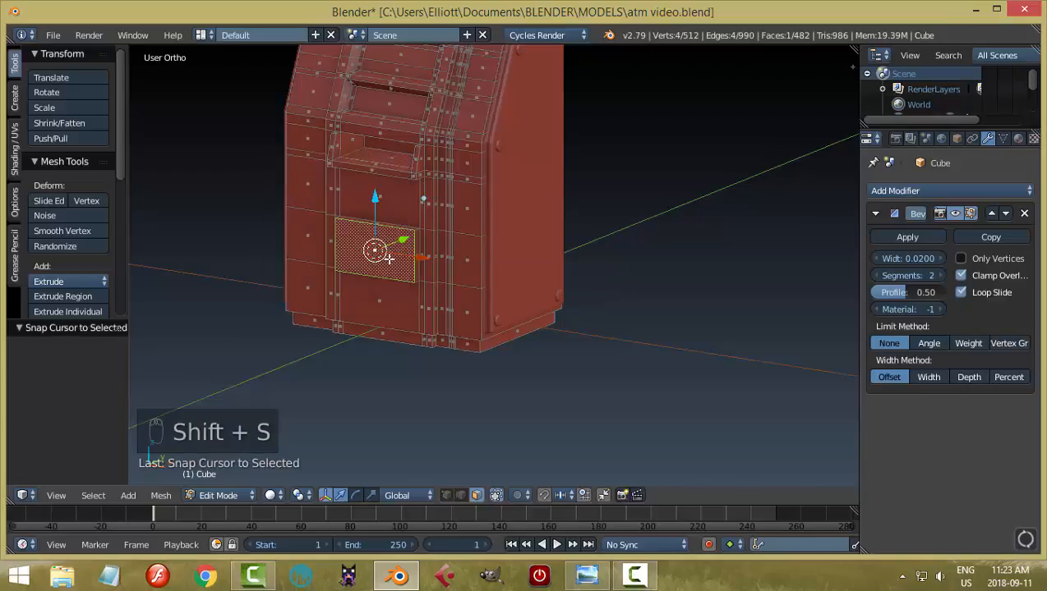
{"action": "middle_click_drag", "start_coordinate": [380, 250], "coordinate": [520, 289]}
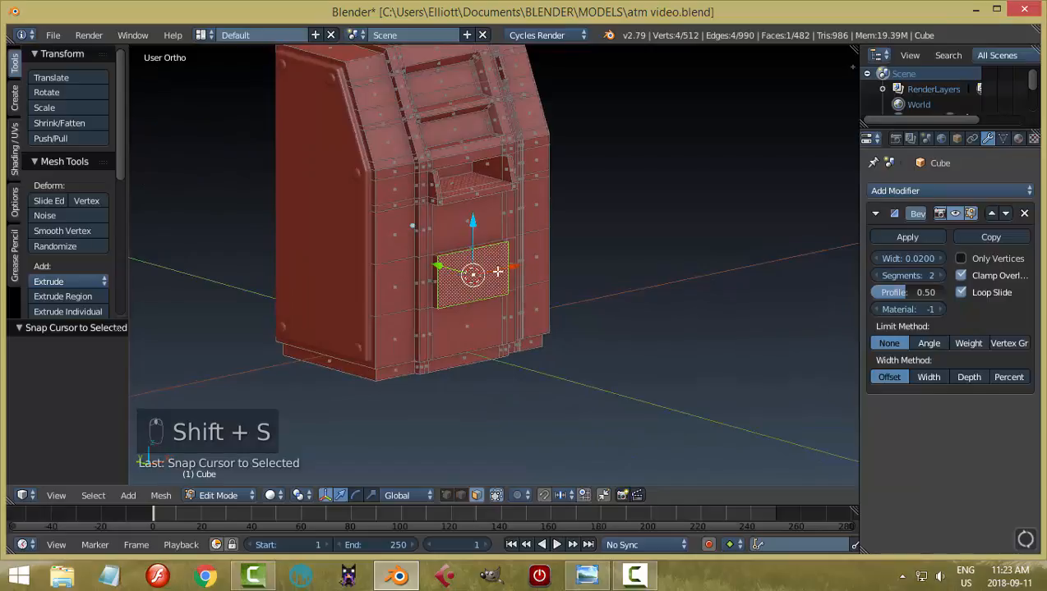
{"action": "scroll", "coordinate": [498, 272], "scroll_direction": "up", "scroll_amount": 5}
{"action": "scroll", "coordinate": [444, 300], "scroll_direction": "down", "scroll_amount": 5}
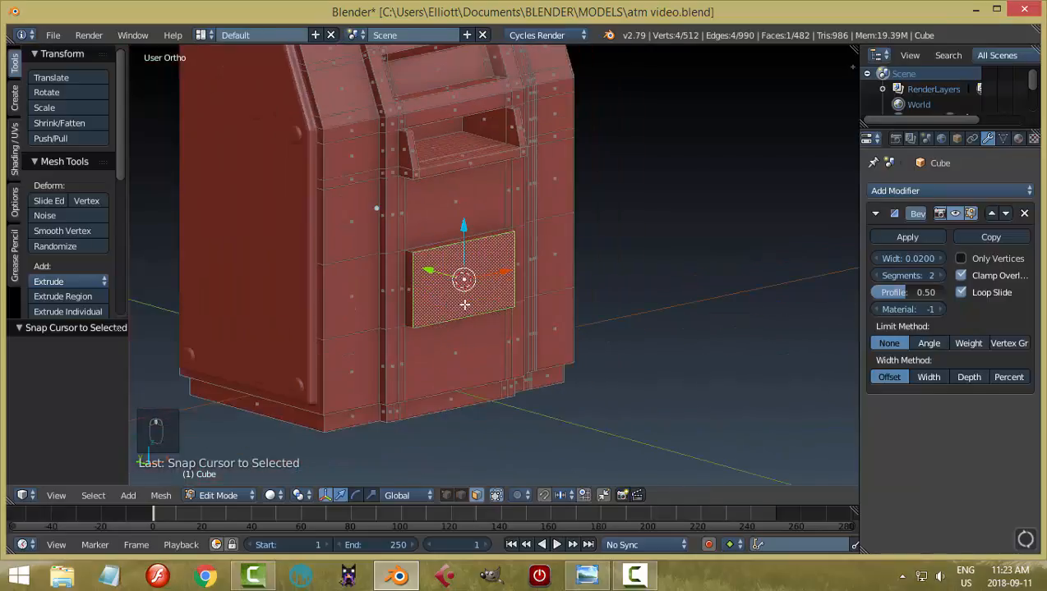
{"action": "middle_click_drag", "start_coordinate": [461, 304], "coordinate": [582, 269]}
{"action": "key", "text": "a"}
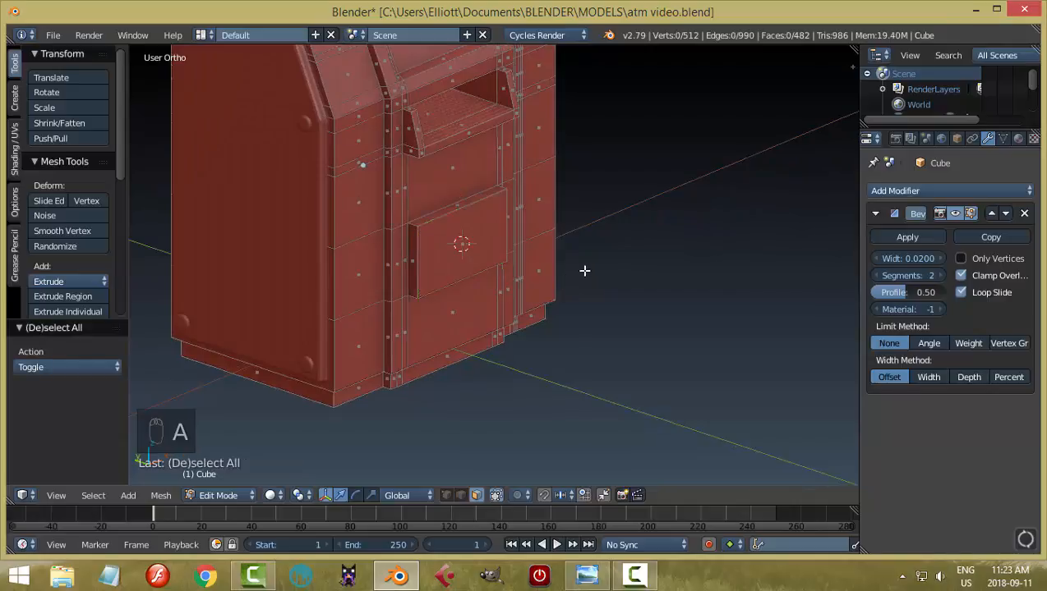
Step: Return to Object Mode and add a new cube at the 3D cursor on the raised panel
{"action": "key", "text": "Tab"}
{"action": "middle_click_drag", "start_coordinate": [618, 260], "coordinate": [511, 254]}
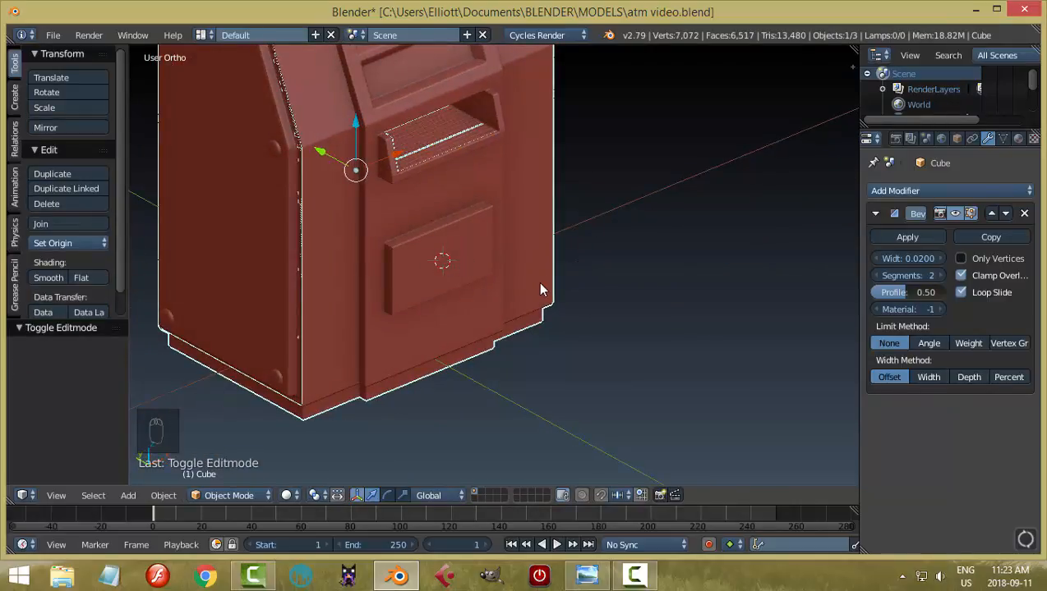
{"action": "key", "text": "shift+a"}
{"action": "mouse_move", "coordinate": [539, 283]}
{"action": "left_click", "coordinate": [601, 299]}
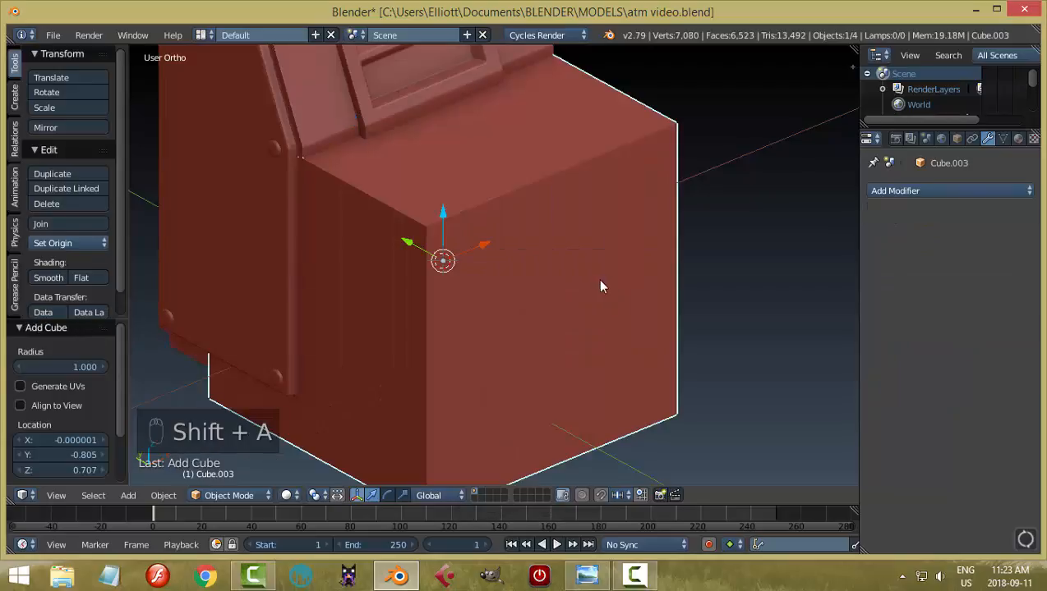
Step: Scale the new cube's mesh down uniformly to about 0.040 in Edit Mode
{"action": "key", "text": "Tab"}
{"action": "left_click", "coordinate": [738, 282]}
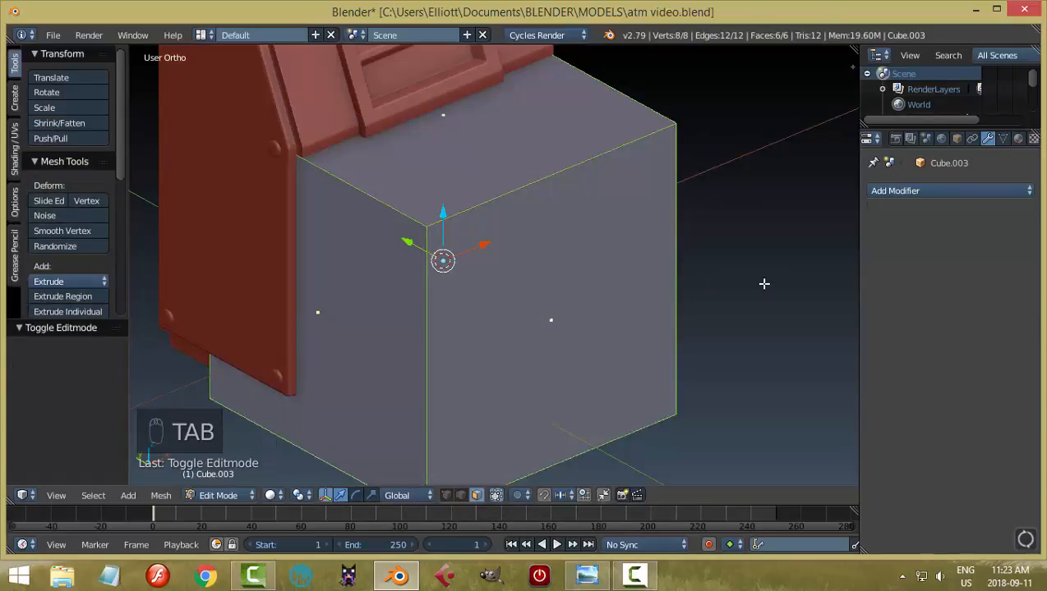
{"action": "key", "text": "s"}
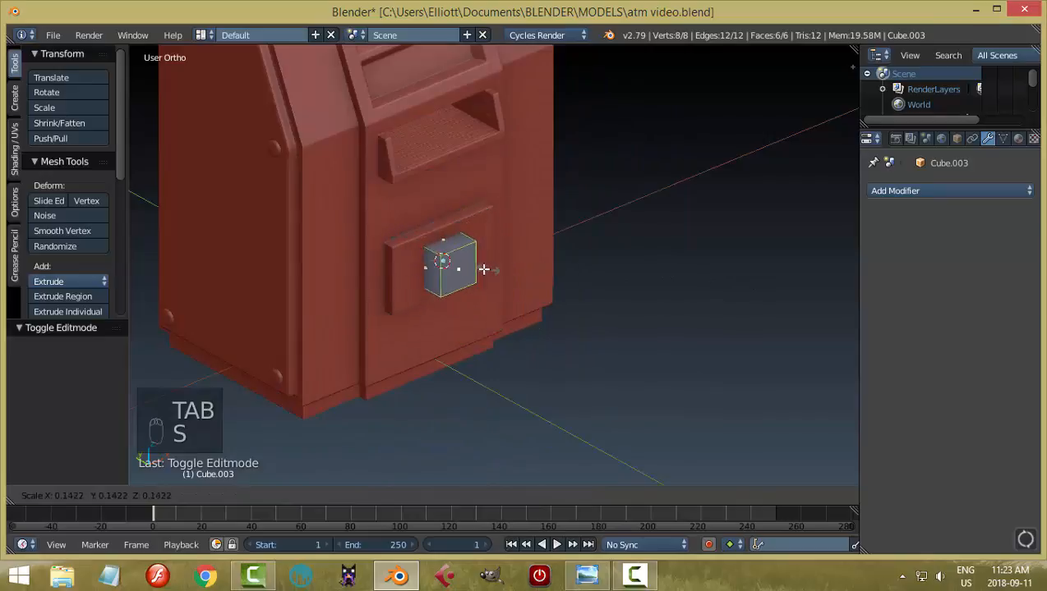
{"action": "left_click", "coordinate": [455, 265]}
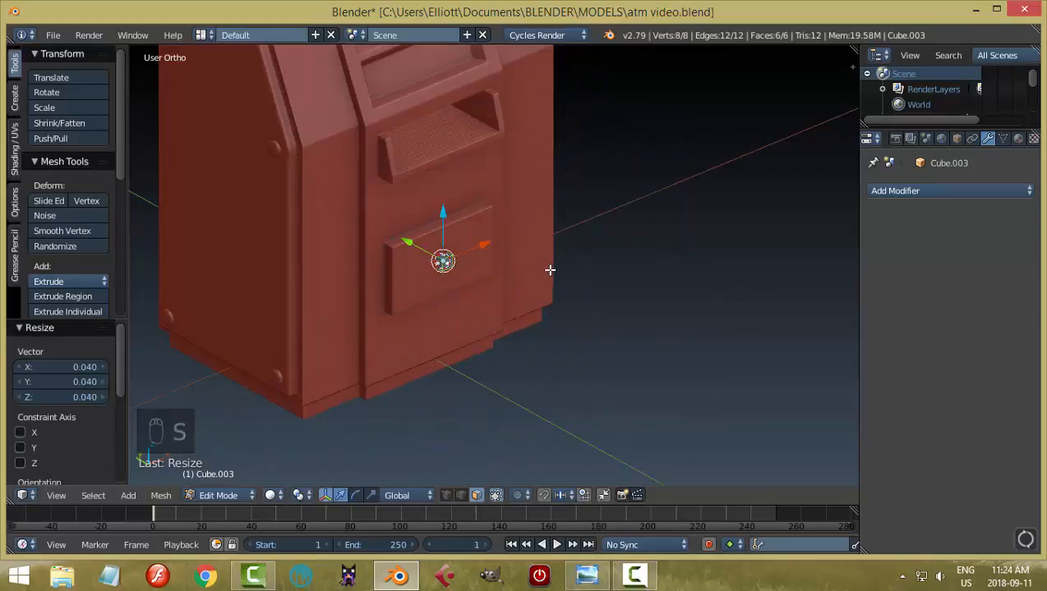
{"action": "key", "text": "KP_Decimal"}
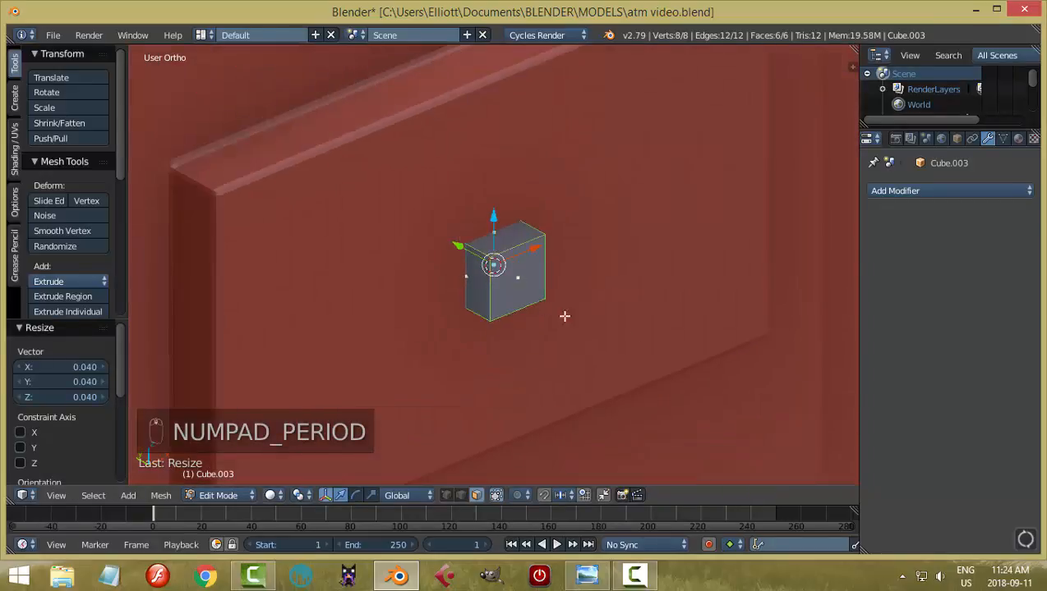
Step: Move the small cube forward along Y, clear of the panel, and adjust its overall size
{"action": "middle_click_drag", "start_coordinate": [564, 316], "coordinate": [428, 248]}
{"action": "left_click_drag", "start_coordinate": [432, 254], "coordinate": [501, 271]}
{"action": "middle_click_drag", "start_coordinate": [617, 306], "coordinate": [543, 275]}
{"action": "key", "text": "s"}
{"action": "left_click", "coordinate": [637, 304]}
{"action": "key", "text": "a"}
Step: Extrude the small cube's left side face and move it about -0.235 along X to form a handle bar
{"action": "right_click", "coordinate": [535, 265]}
{"action": "key", "text": "e"}
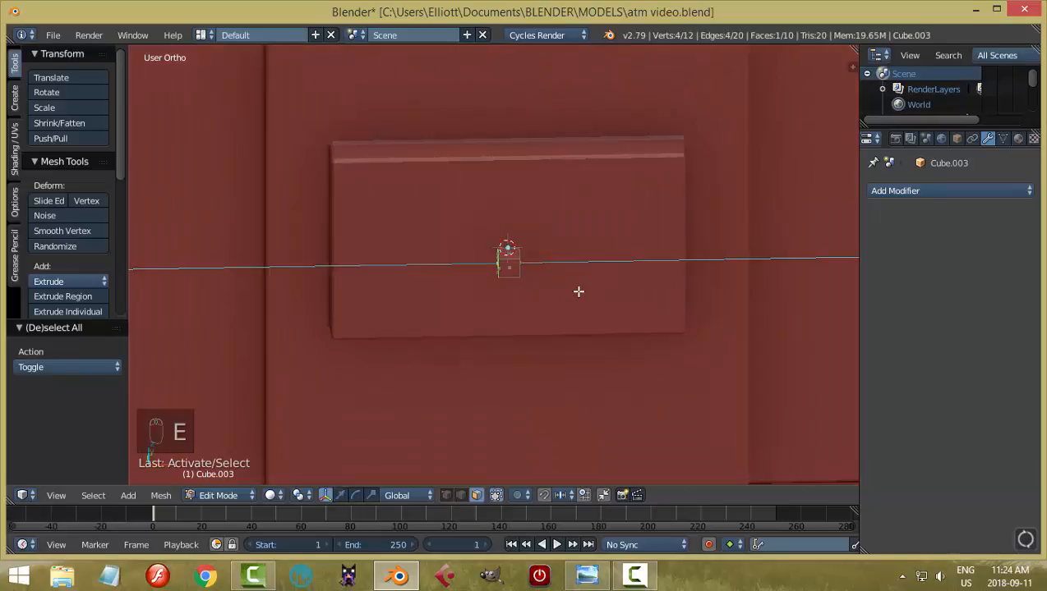
{"action": "left_click", "coordinate": [579, 292]}
{"action": "left_click_drag", "start_coordinate": [558, 266], "coordinate": [459, 280]}
Step: Taper the handle by scaling its extruded end face to about 0.507 along Z
{"action": "middle_click_drag", "start_coordinate": [460, 306], "coordinate": [530, 280]}
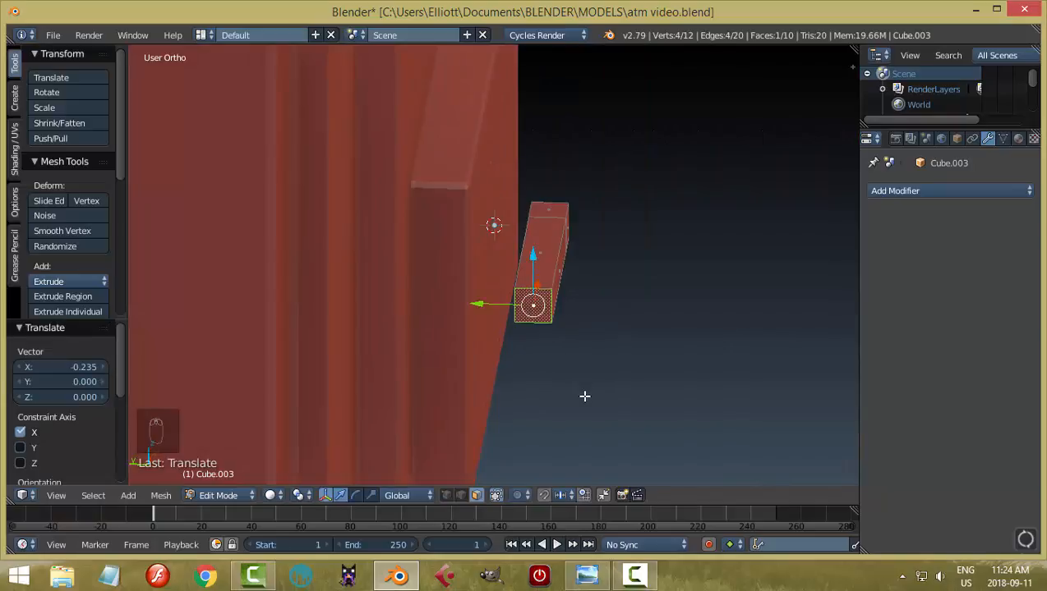
{"action": "key", "text": "s"}
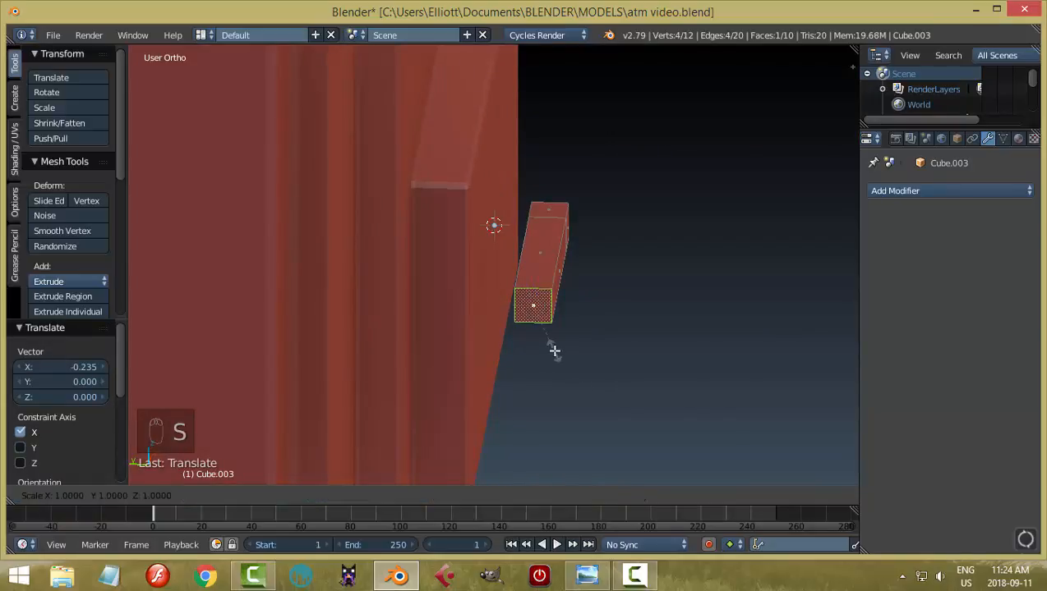
{"action": "key", "text": "z"}
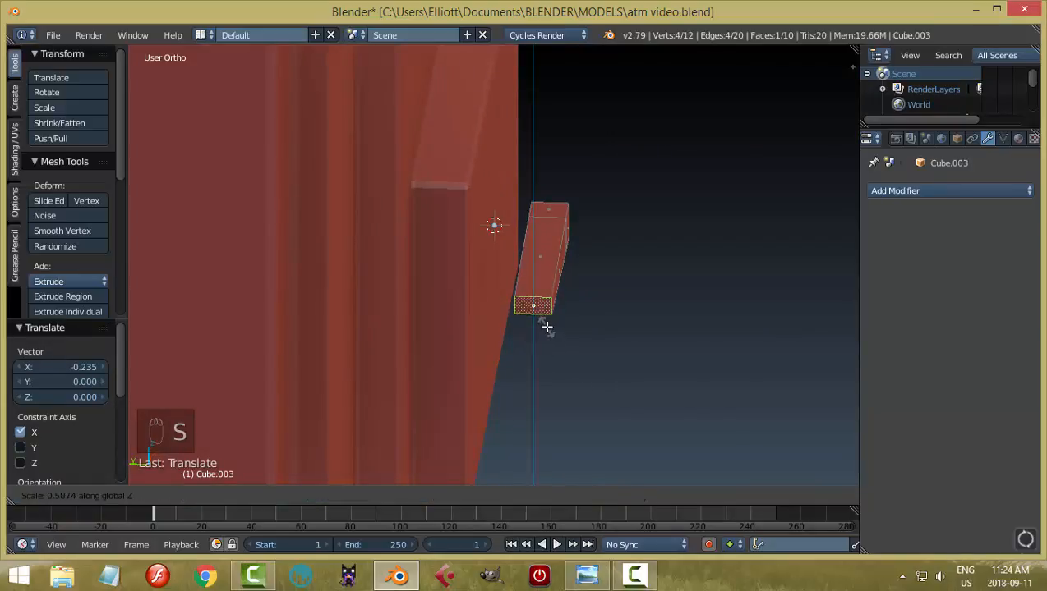
{"action": "left_click", "coordinate": [546, 327]}
{"action": "mouse_move", "coordinate": [626, 329]}
{"action": "middle_mouse_down"}
{"action": "mouse_move", "coordinate": [628, 343]}
{"action": "mouse_move", "coordinate": [603, 349]}
{"action": "mouse_move", "coordinate": [615, 343]}
{"action": "middle_mouse_up"}
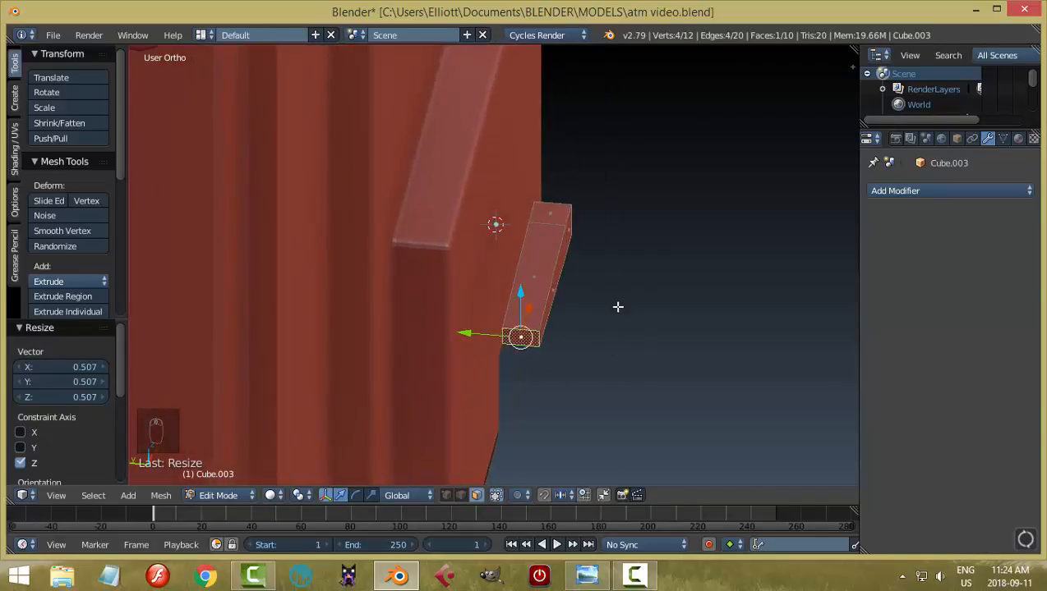
Step: Select the whole handle and thin it to about 0.8 along Y
{"action": "key", "text": "a"}
{"action": "key", "text": "a"}
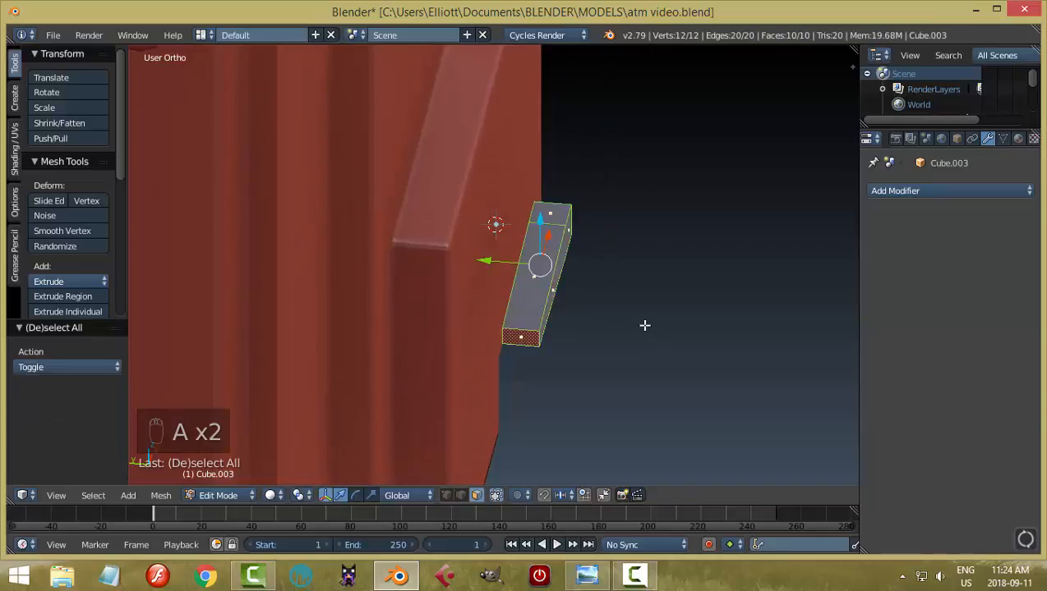
{"action": "key", "text": "s"}
{"action": "key", "text": "y"}
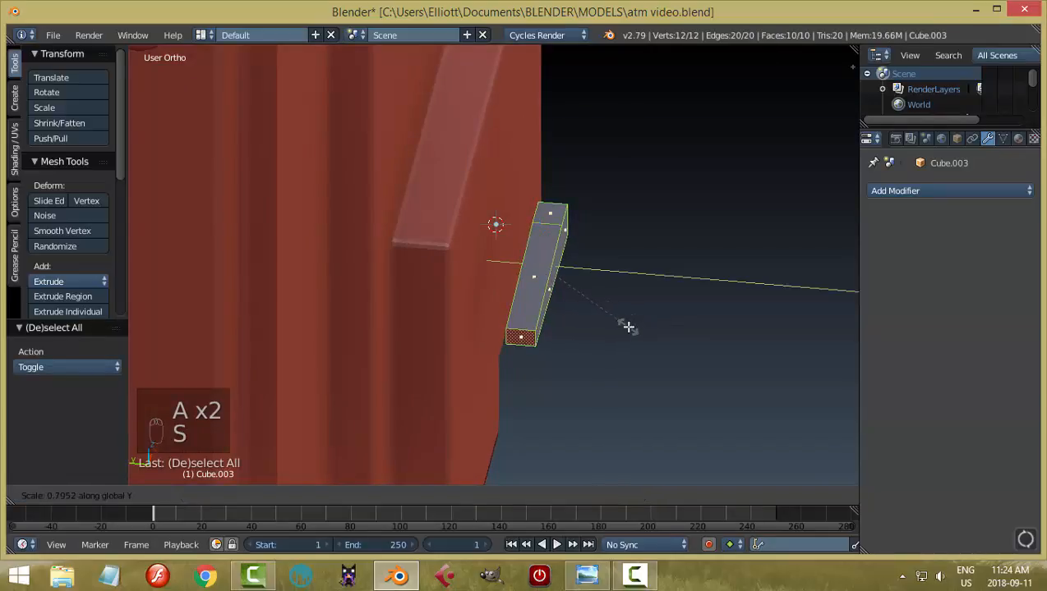
{"action": "left_click", "coordinate": [625, 326]}
{"action": "key", "text": "a"}
Step: Add a vertical loop cut to the handle and slide it close to the narrow end
{"action": "middle_click_drag", "start_coordinate": [672, 341], "coordinate": [439, 290]}
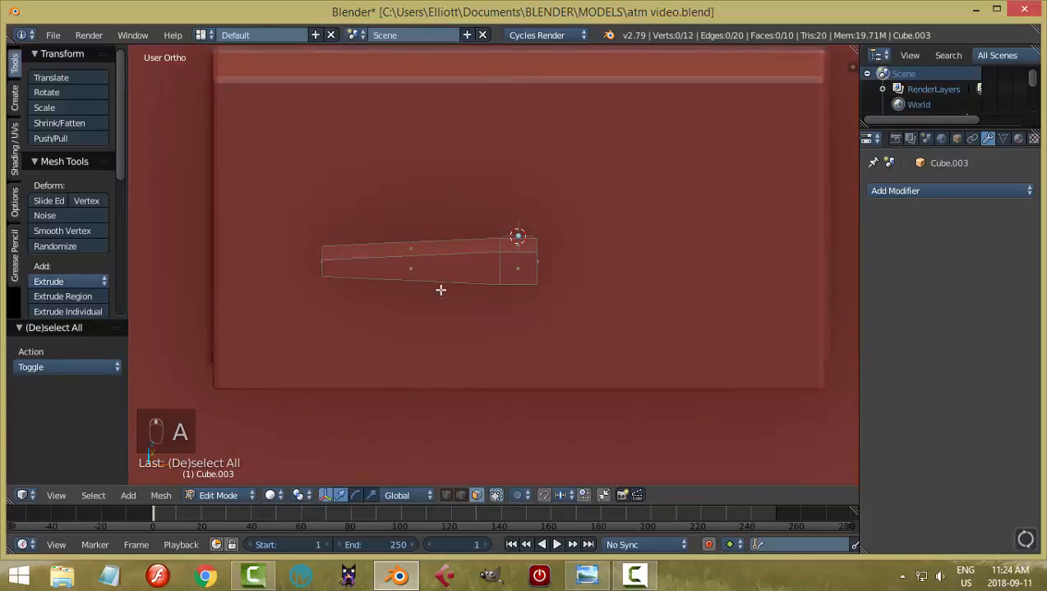
{"action": "key", "text": "ctrl+r"}
{"action": "left_click", "coordinate": [415, 269]}
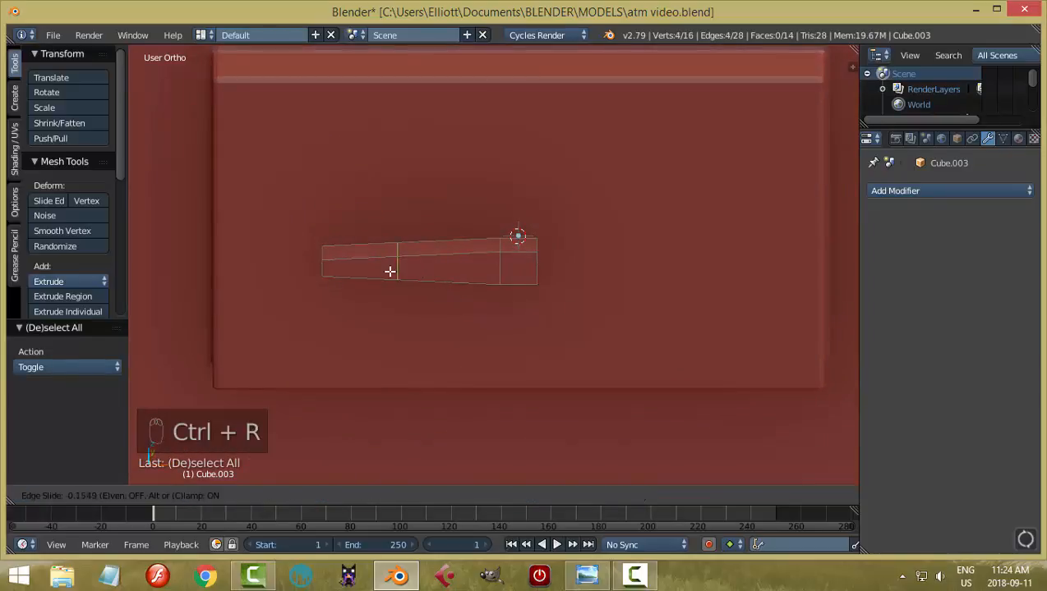
{"action": "left_click", "coordinate": [345, 273]}
{"action": "key", "text": "a"}
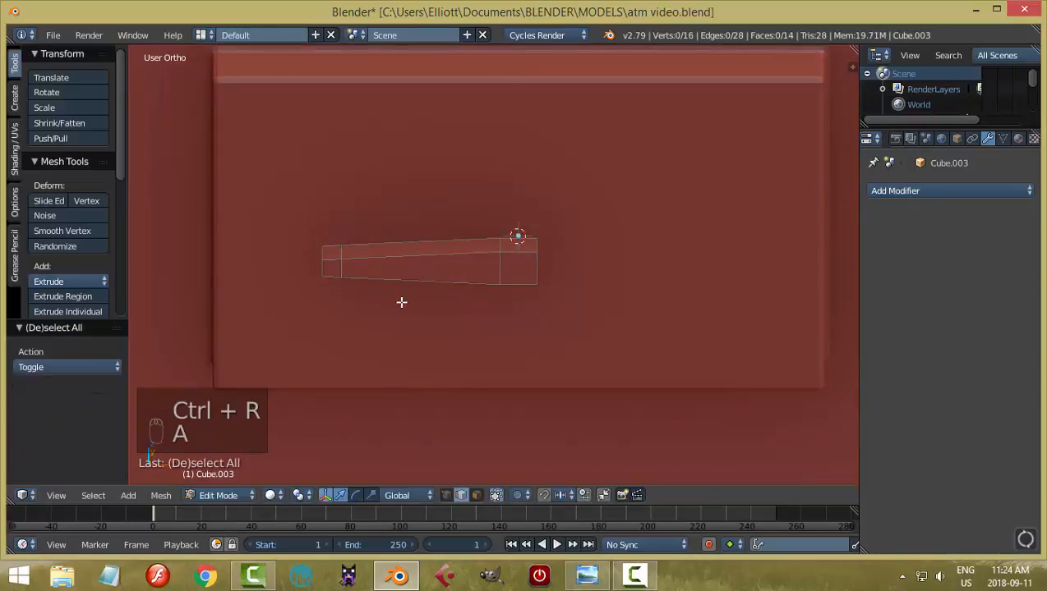
Step: Extrude the two small front faces at the handle's ends together and move them about -0.016 along Y
{"action": "middle_click_drag", "start_coordinate": [402, 301], "coordinate": [456, 310]}
{"action": "key", "text": "ctrl+Tab"}
{"action": "left_click", "coordinate": [457, 313]}
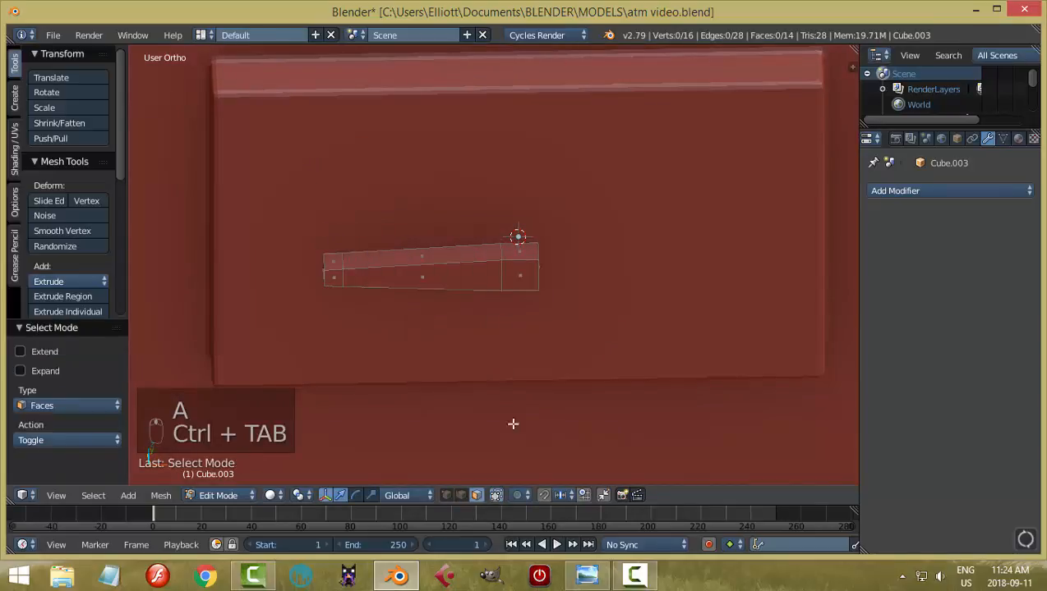
{"action": "middle_click_drag", "start_coordinate": [646, 309], "coordinate": [502, 304]}
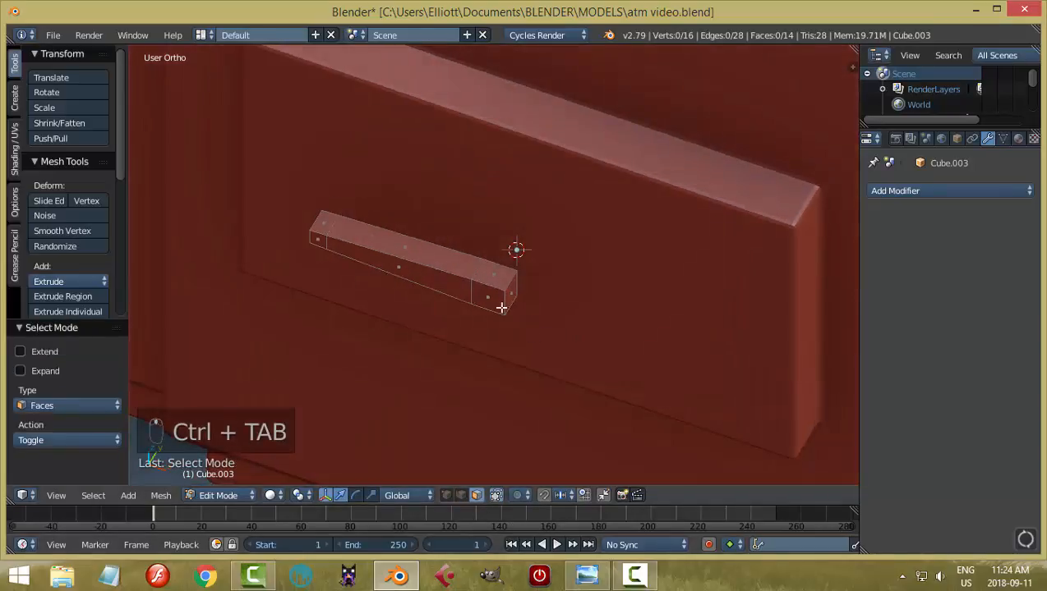
{"action": "left_click", "coordinate": [489, 299]}
{"action": "right_click", "coordinate": [320, 242], "text": "shift"}
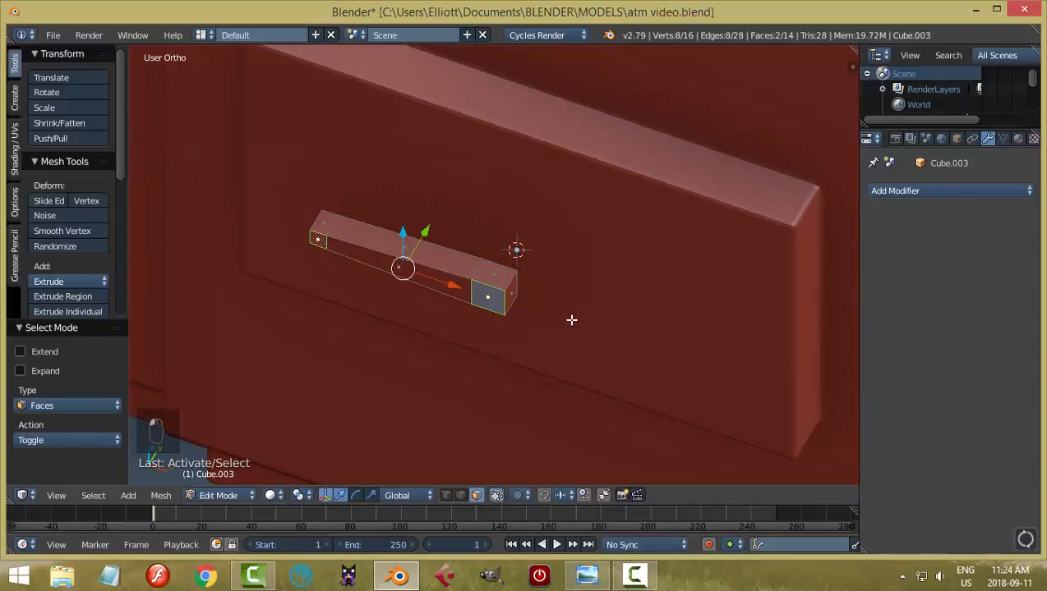
{"action": "middle_click_drag", "start_coordinate": [570, 321], "coordinate": [517, 319]}
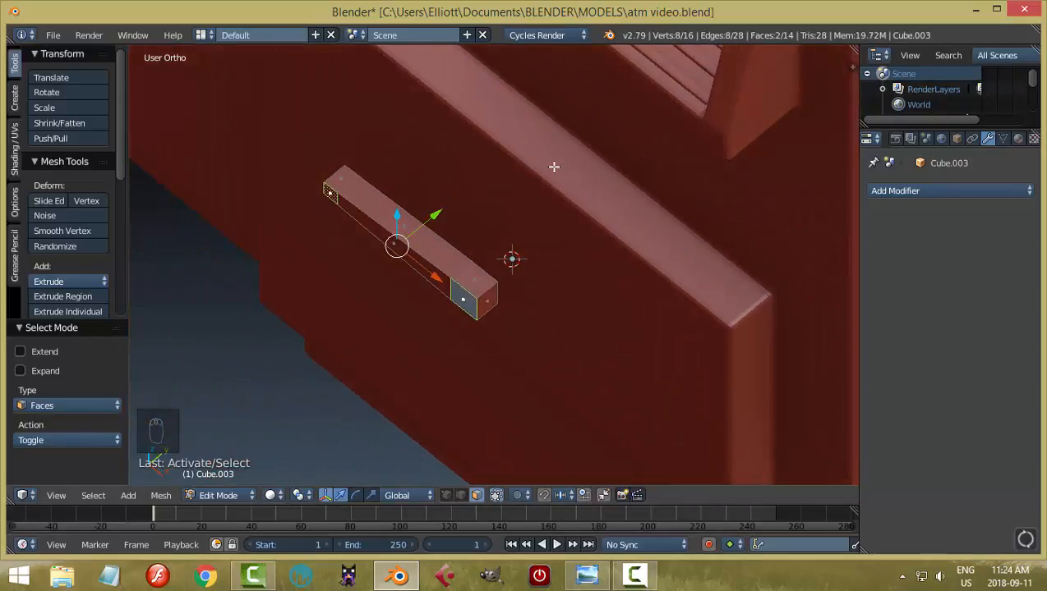
{"action": "middle_click_drag", "start_coordinate": [555, 313], "coordinate": [544, 316]}
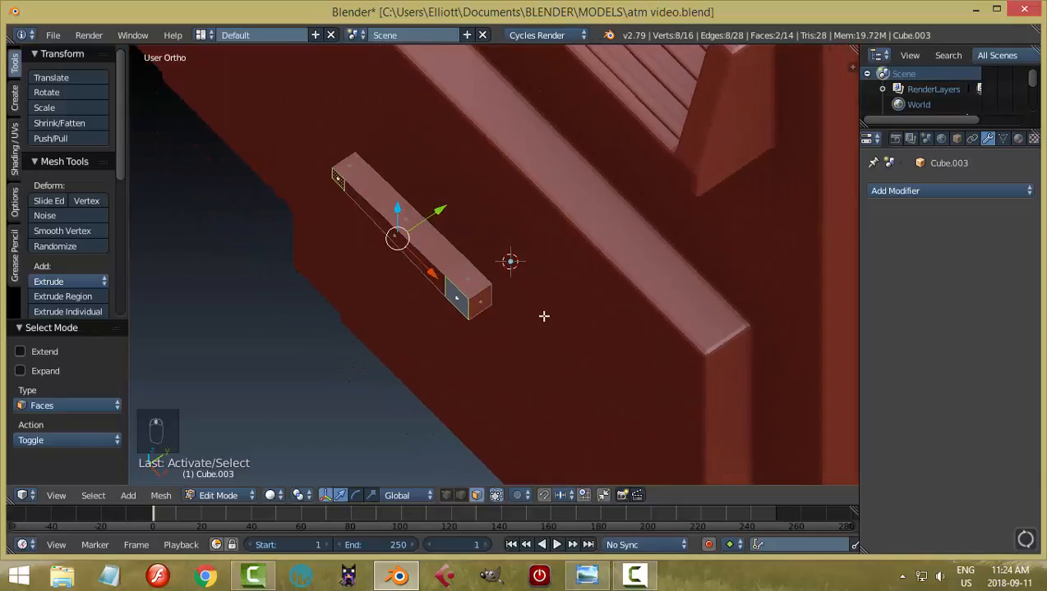
{"action": "key", "text": "e"}
{"action": "left_click_drag", "start_coordinate": [443, 211], "coordinate": [436, 218]}
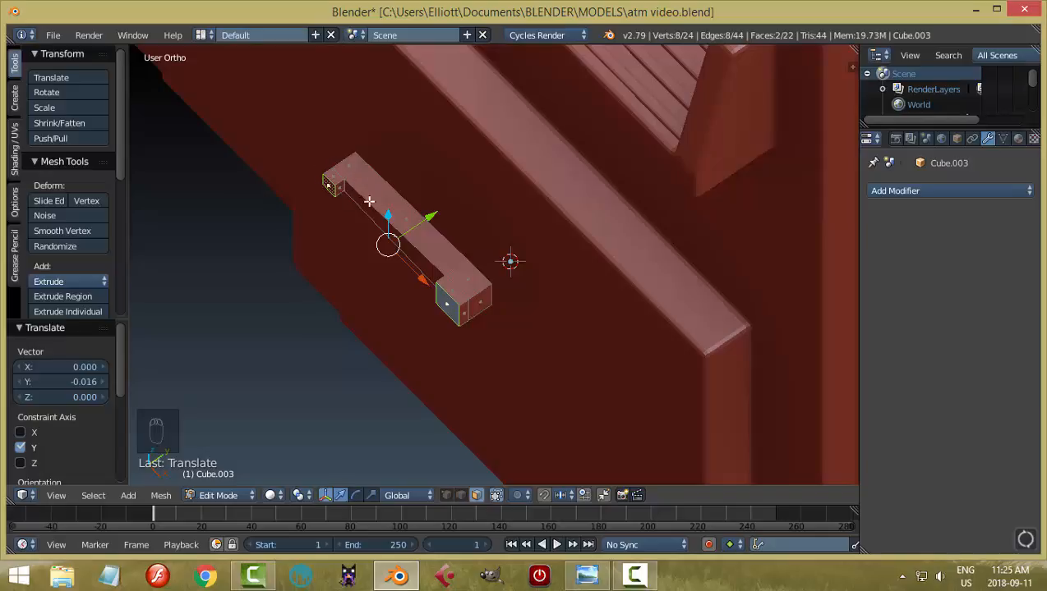
Step: Lengthen the leg at the handle's wide end by moving its end face about -0.046 along Y
{"action": "key", "text": "a"}
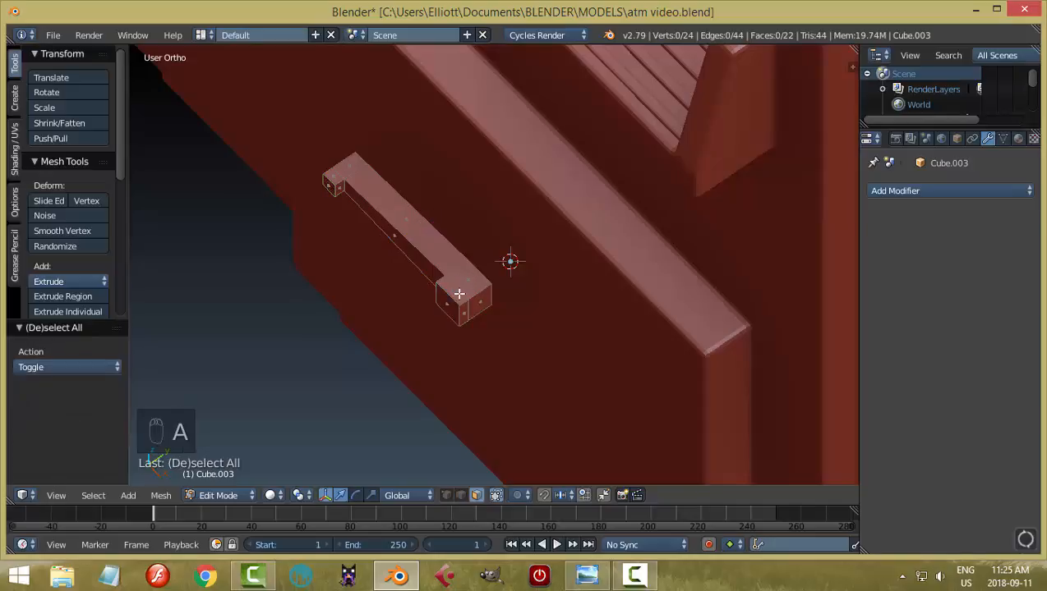
{"action": "right_click", "coordinate": [447, 305]}
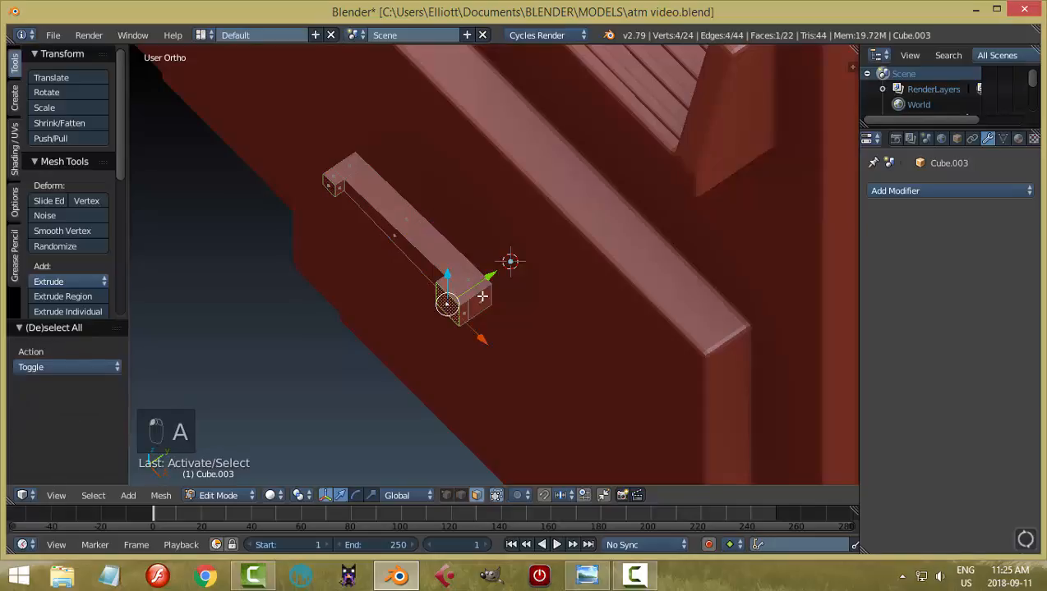
{"action": "left_click_drag", "start_coordinate": [496, 276], "coordinate": [470, 294]}
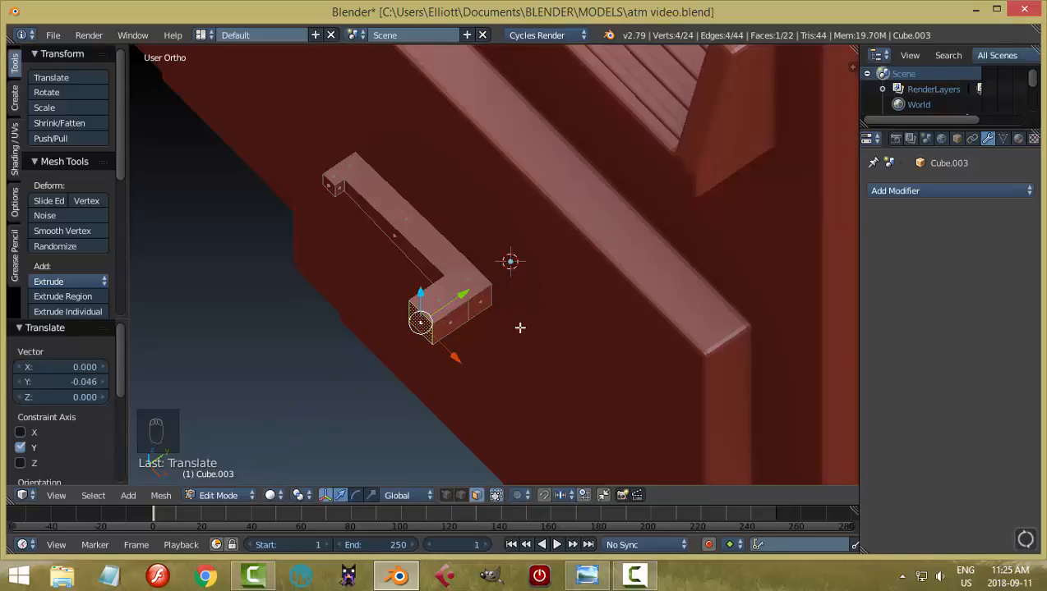
{"action": "key", "text": "a"}
Step: Return the handle to Object Mode and set its origin to its geometry
{"action": "middle_click_drag", "start_coordinate": [518, 327], "coordinate": [521, 305]}
{"action": "key", "text": "Tab"}
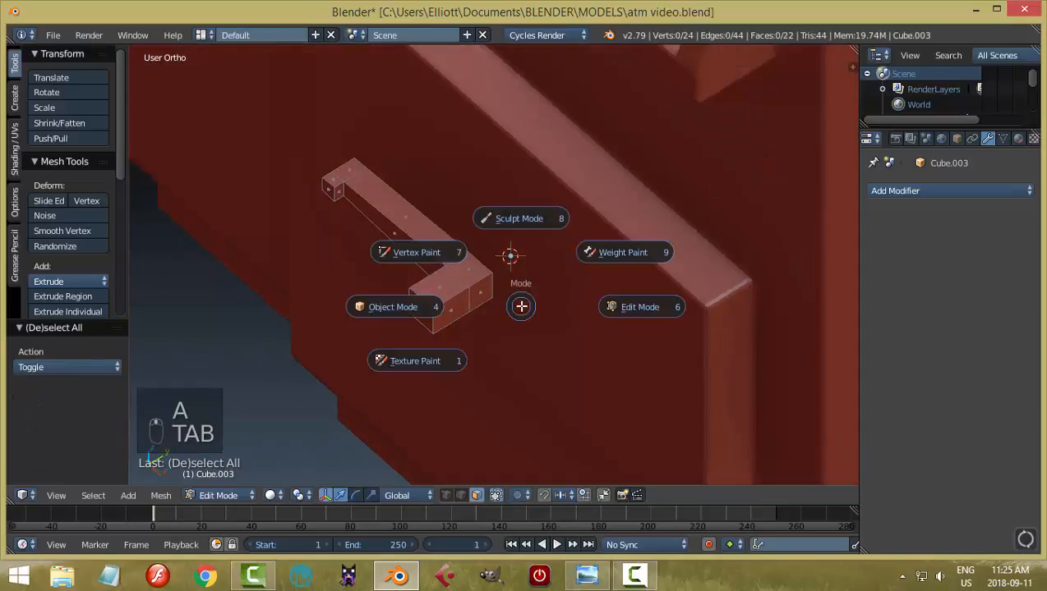
{"action": "left_click", "coordinate": [423, 306]}
{"action": "middle_click_drag", "start_coordinate": [424, 307], "coordinate": [517, 267]}
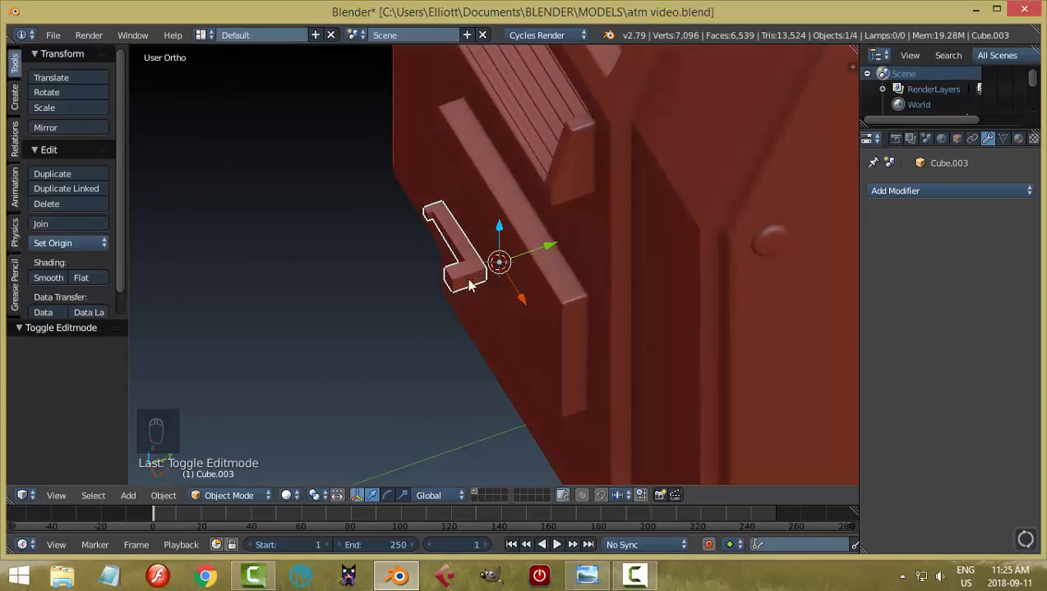
{"action": "left_click", "coordinate": [67, 243]}
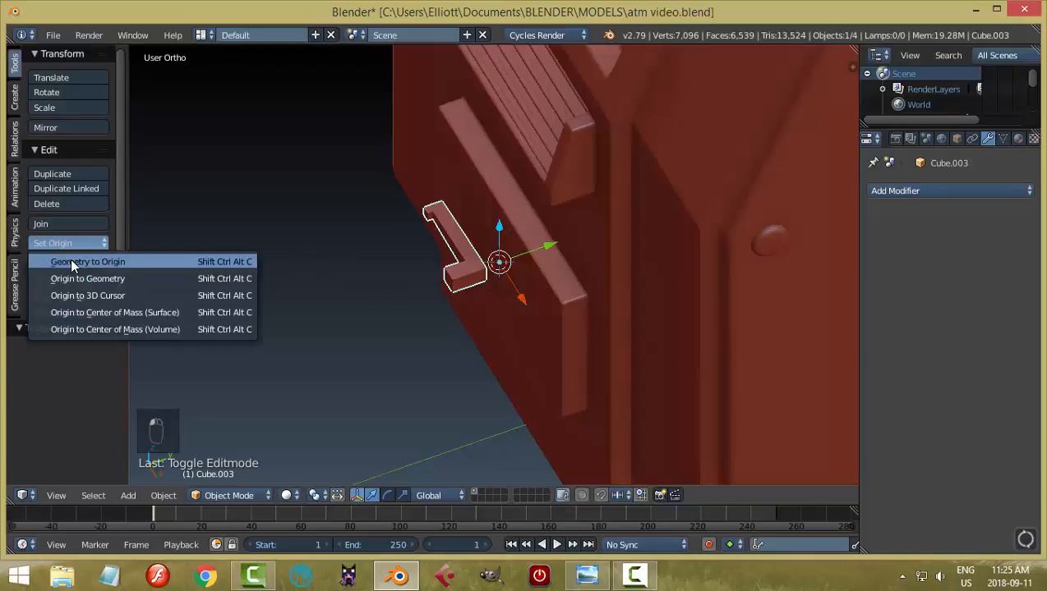
{"action": "left_click", "coordinate": [74, 272]}
Step: Rotate the handle 180° about X and move it about 0.036 along Y toward the front panel
{"action": "middle_click_drag", "start_coordinate": [479, 239], "coordinate": [442, 271]}
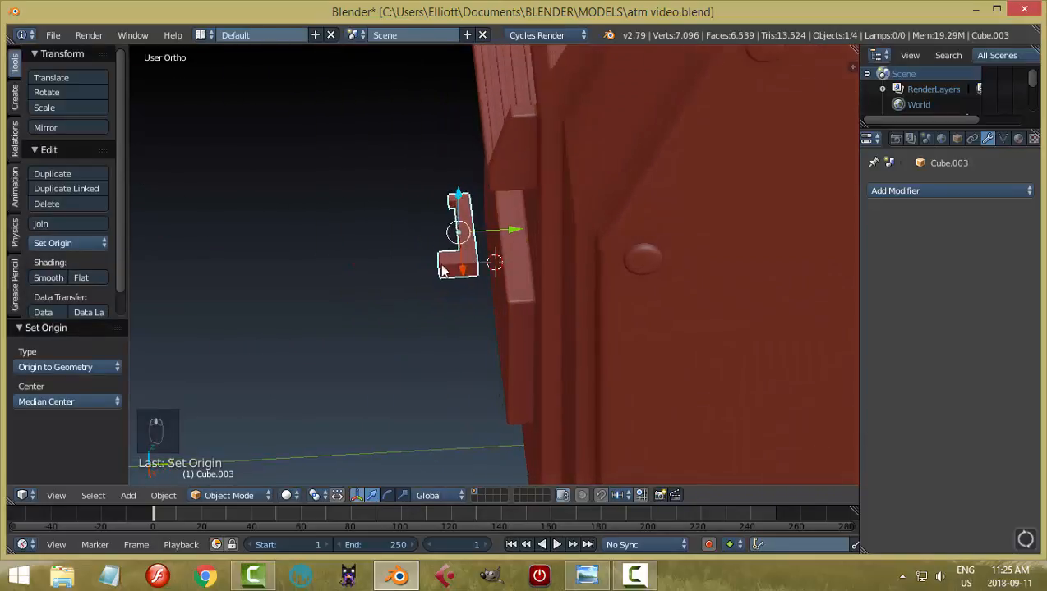
{"action": "middle_click_drag", "start_coordinate": [532, 265], "coordinate": [579, 287]}
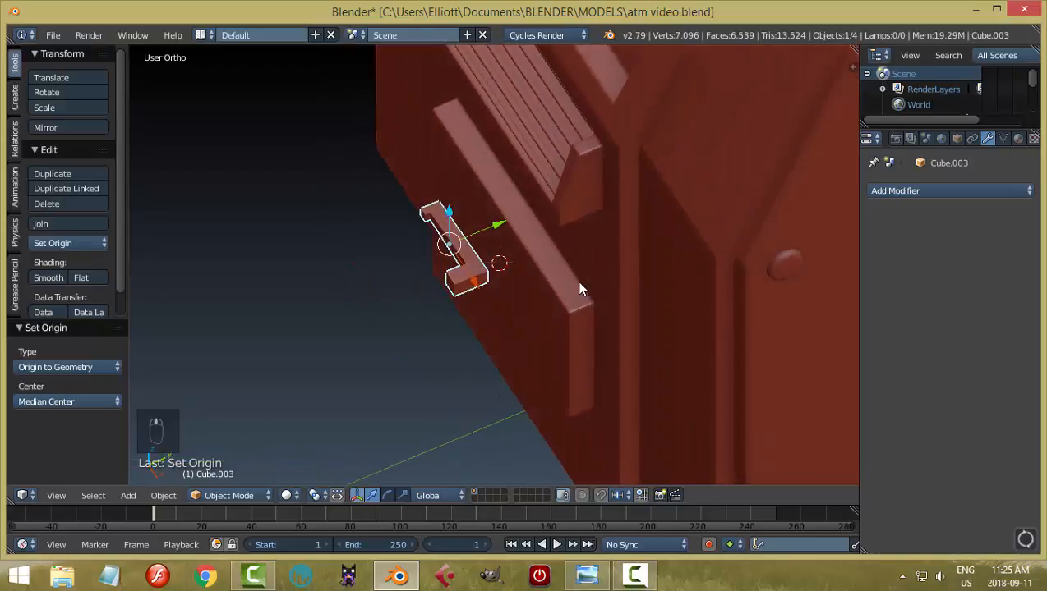
{"action": "type", "text": "rx1"}
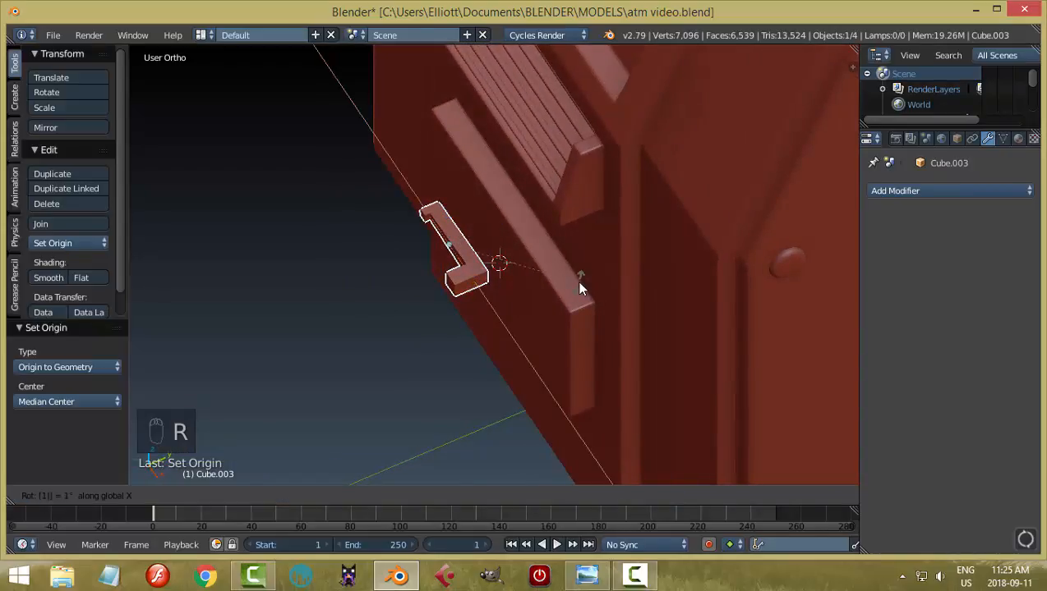
{"action": "type", "text": "80"}
{"action": "key", "text": "Return"}
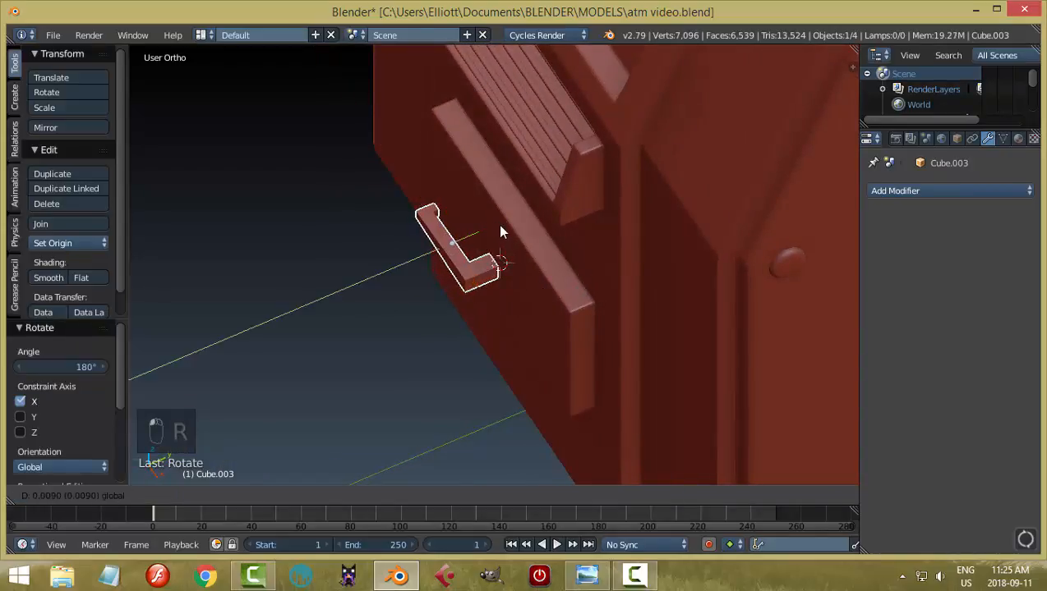
{"action": "left_click_drag", "start_coordinate": [497, 224], "coordinate": [508, 229]}
Step: Add a Subdivision Surface modifier to the handle with 2 view subdivisions
{"action": "middle_click_drag", "start_coordinate": [529, 308], "coordinate": [559, 275]}
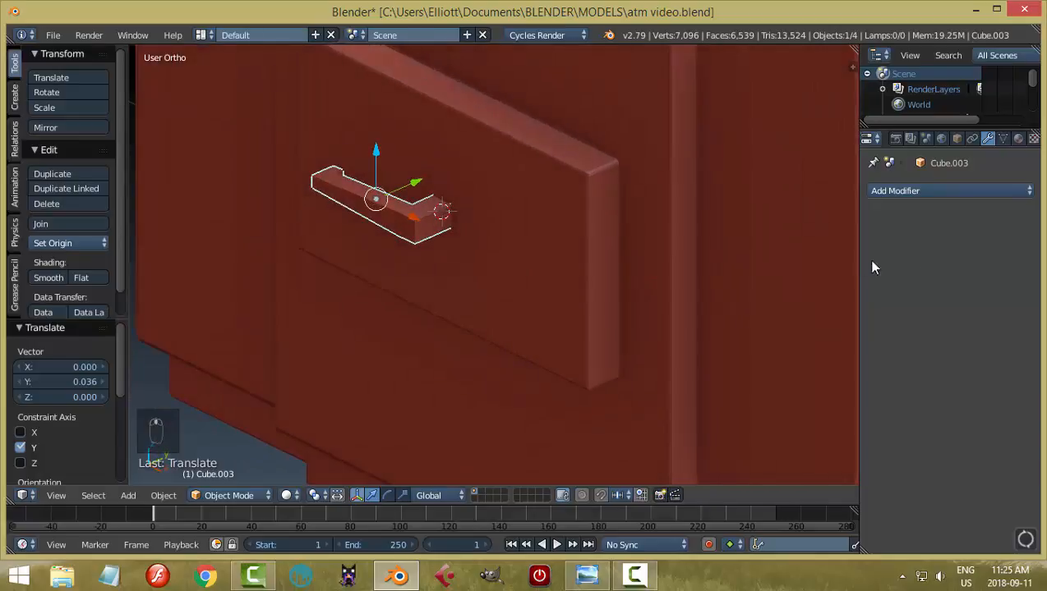
{"action": "left_click", "coordinate": [904, 190]}
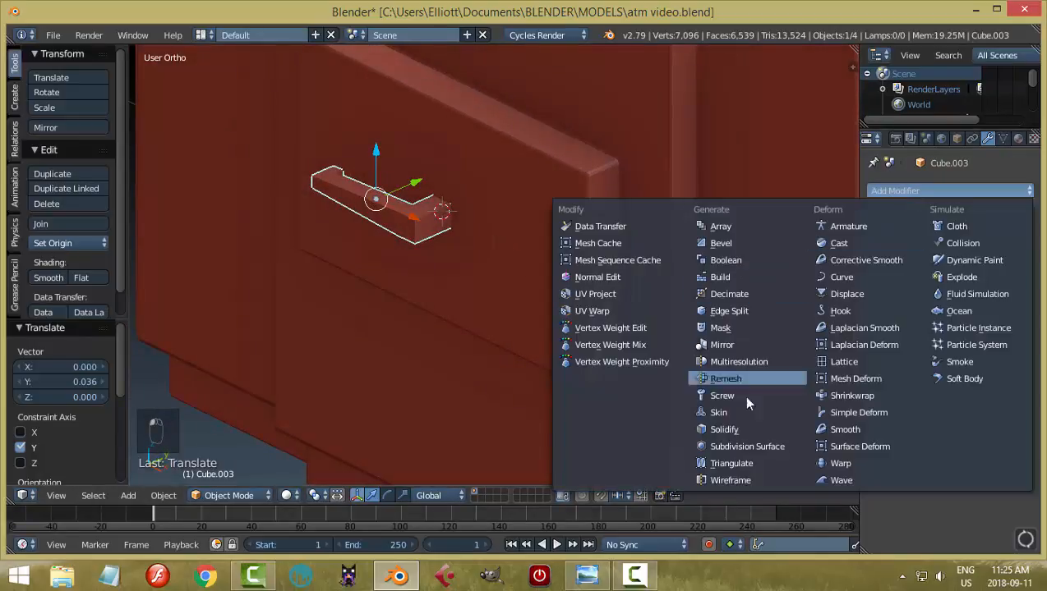
{"action": "left_click", "coordinate": [749, 446]}
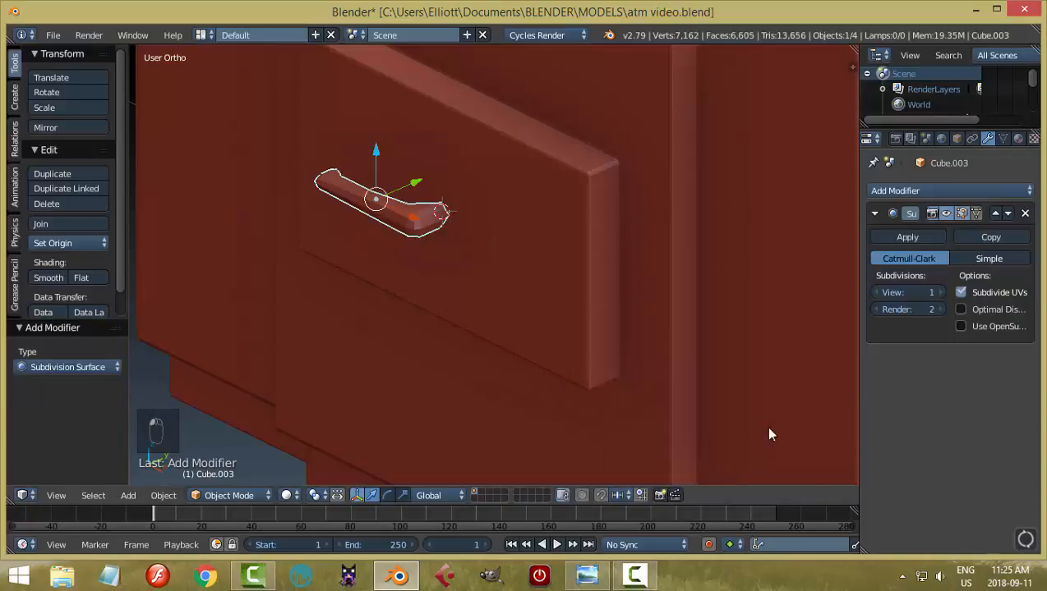
{"action": "left_click", "coordinate": [940, 292]}
Step: In Edit Mode, add two loop cuts to the handle's wide-end leg, one near its tip and one near the bar
{"action": "scroll", "coordinate": [468, 276], "scroll_direction": "up", "scroll_amount": 3}
{"action": "middle_click_drag", "start_coordinate": [478, 261], "coordinate": [504, 306]}
{"action": "scroll", "coordinate": [442, 213], "scroll_direction": "down", "scroll_amount": 1}
{"action": "scroll", "coordinate": [464, 280], "scroll_direction": "up", "scroll_amount": 3}
{"action": "key", "text": "Tab"}
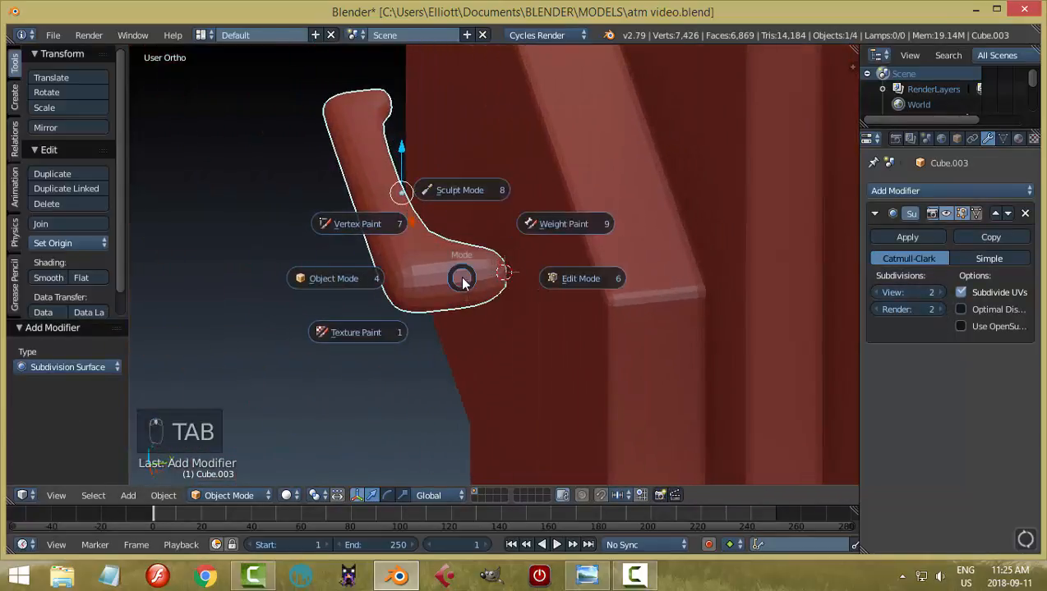
{"action": "left_click", "coordinate": [538, 278]}
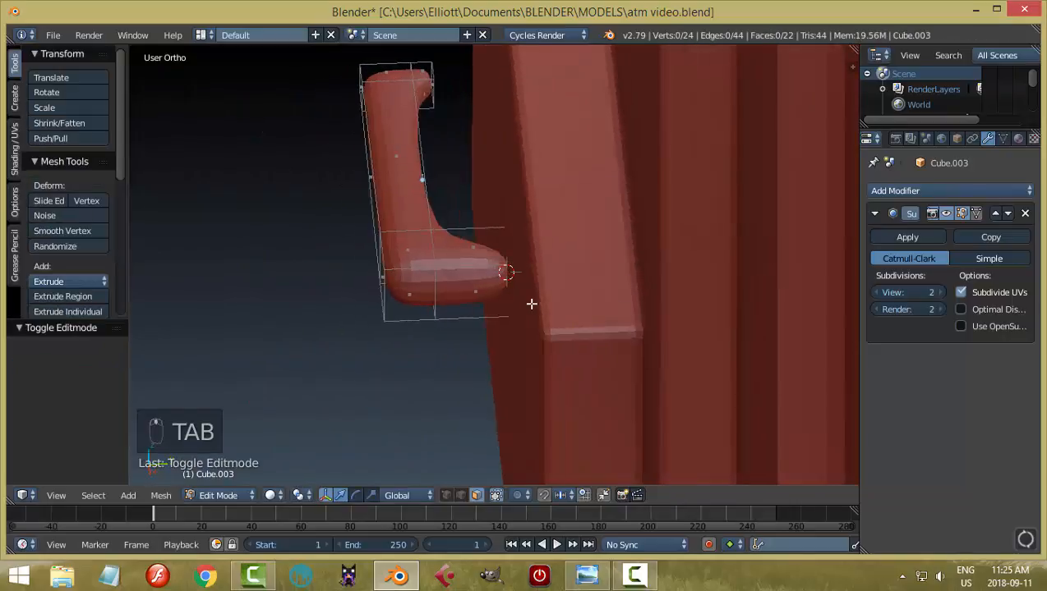
{"action": "key", "text": "ctrl+r"}
{"action": "left_click", "coordinate": [473, 267]}
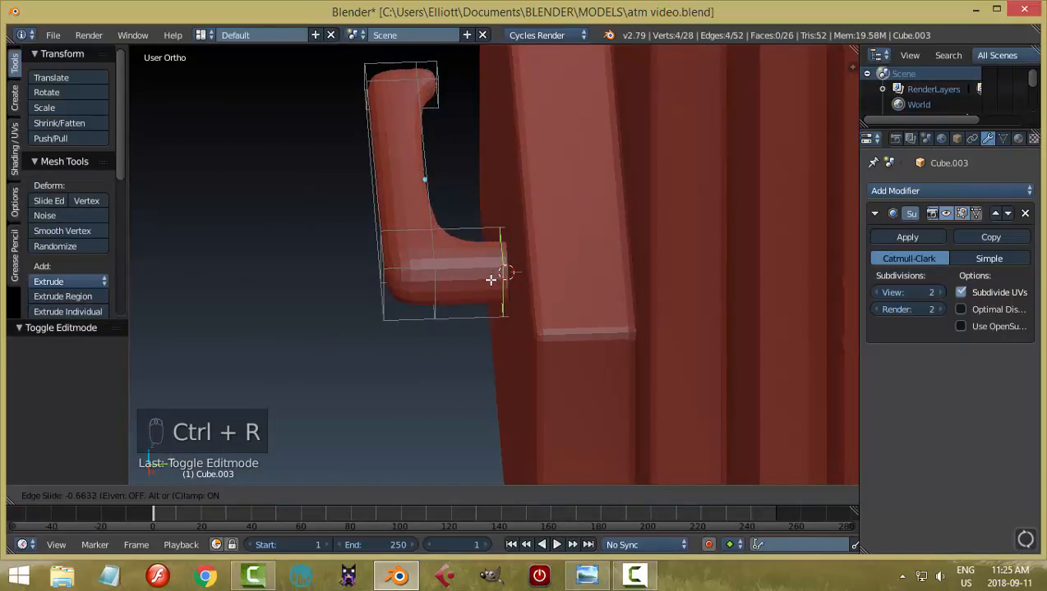
{"action": "left_click", "coordinate": [494, 281]}
{"action": "key", "text": "ctrl+r"}
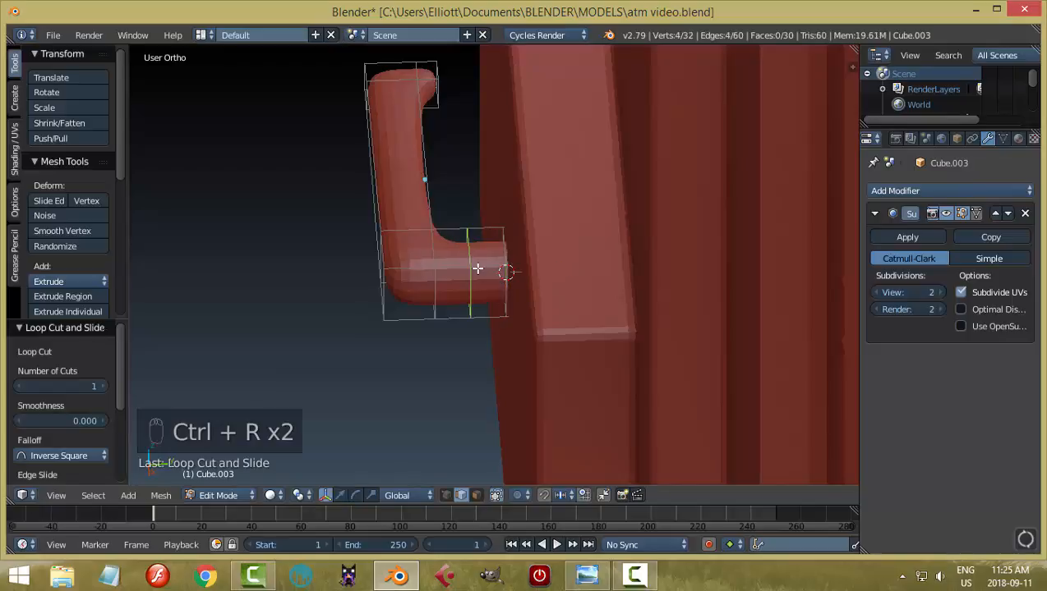
{"action": "left_click", "coordinate": [472, 267]}
{"action": "left_click", "coordinate": [444, 265]}
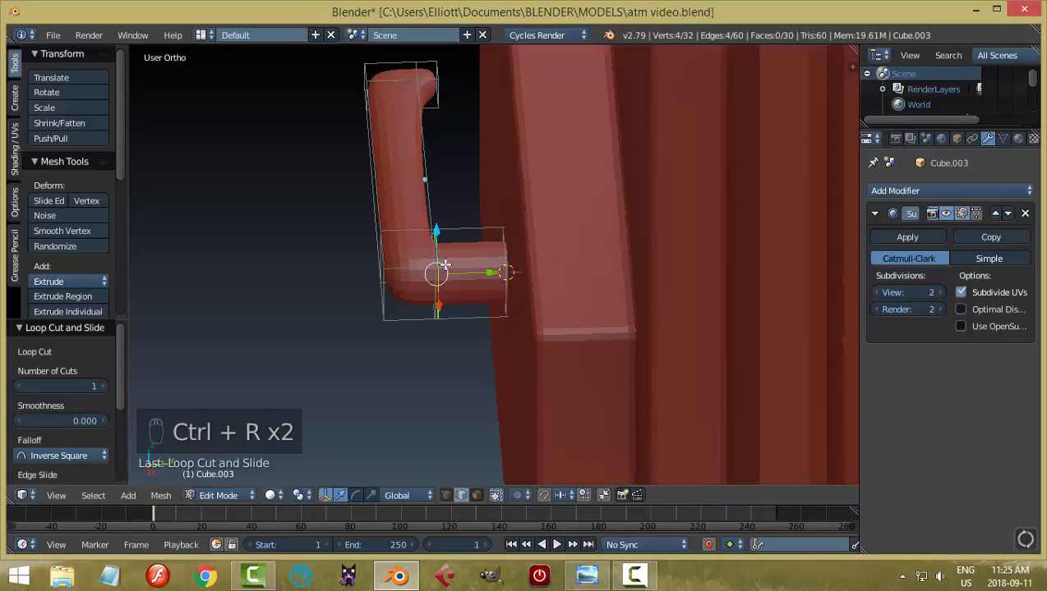
Step: Add two loop cuts to the narrow-end leg of the handle, one near its tip and one near the bar
{"action": "middle_click_drag", "start_coordinate": [430, 244], "coordinate": [463, 215]}
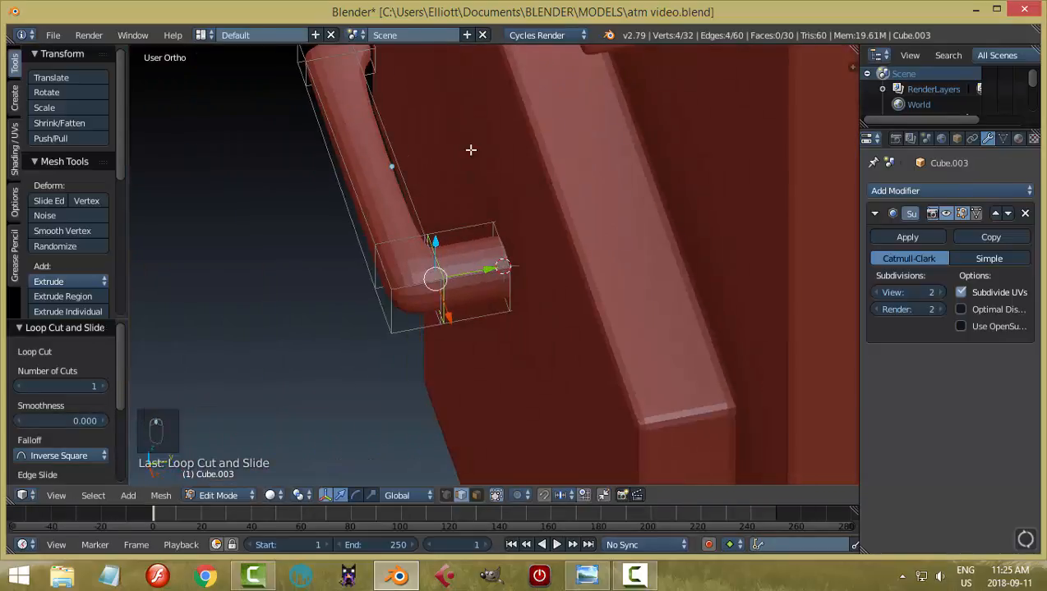
{"action": "middle_click_drag", "start_coordinate": [425, 63], "coordinate": [445, 302], "text": "shift"}
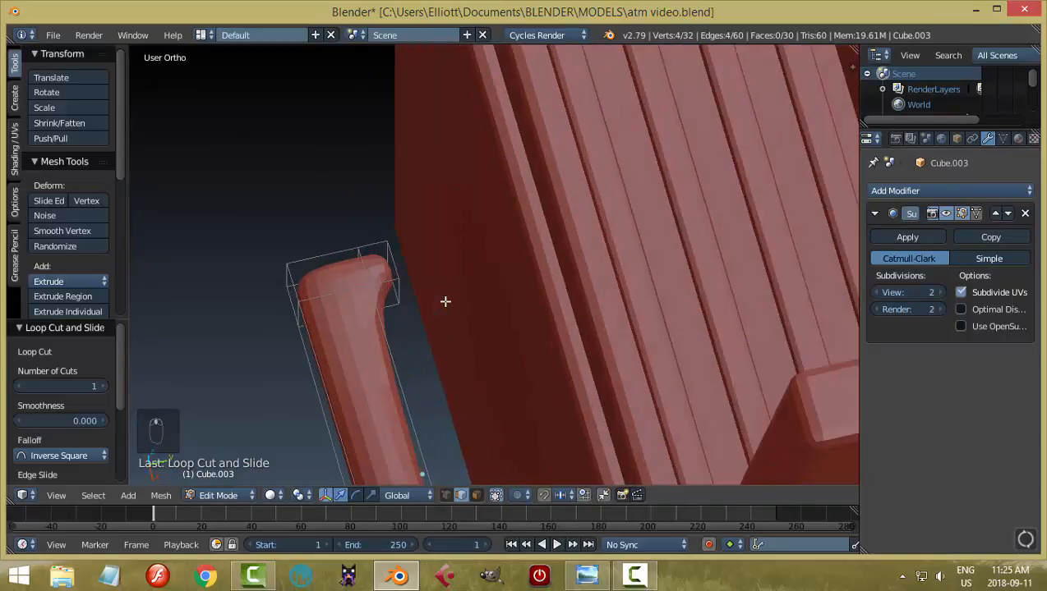
{"action": "key", "text": "ctrl+r"}
{"action": "left_click", "coordinate": [395, 280]}
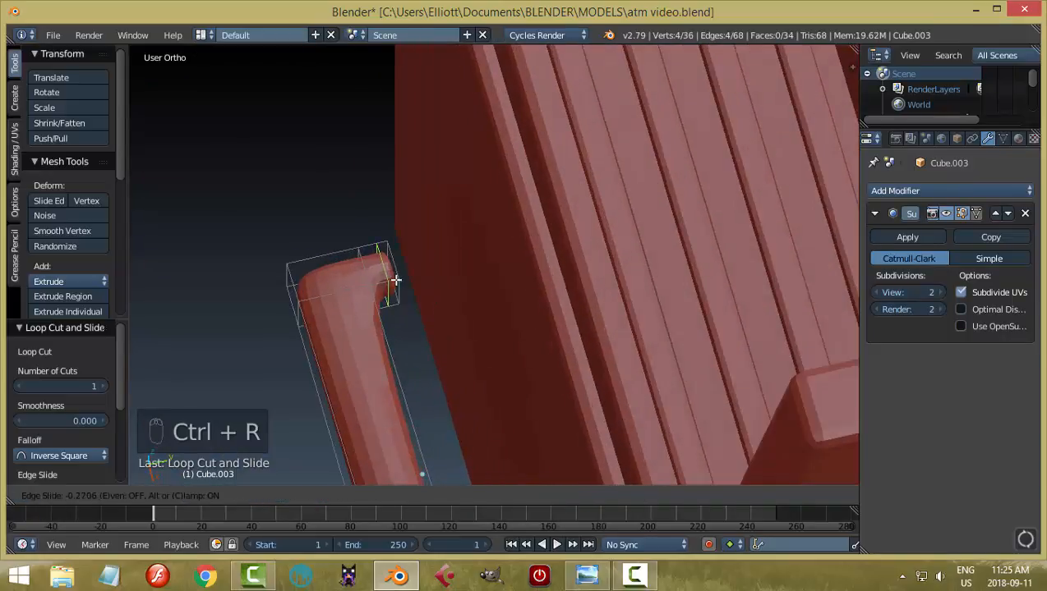
{"action": "left_click", "coordinate": [404, 283]}
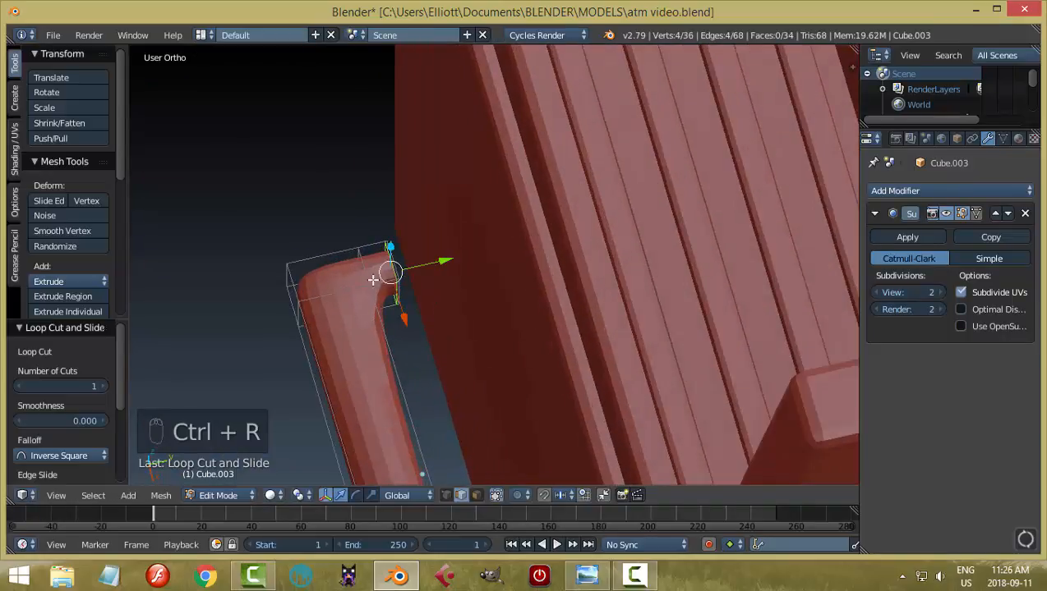
{"action": "key", "text": "ctrl+r"}
{"action": "left_click", "coordinate": [375, 282]}
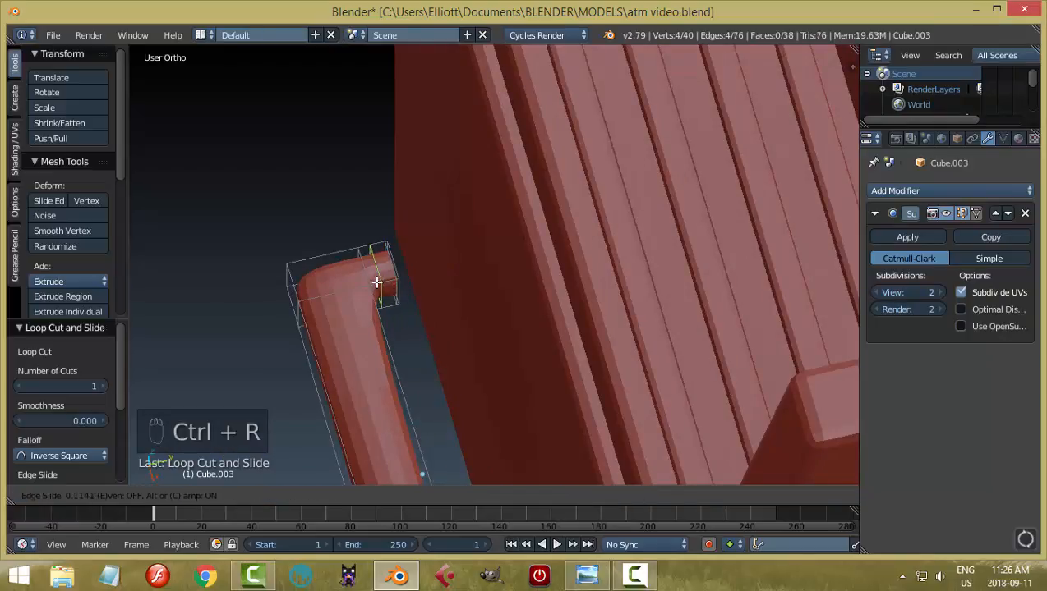
{"action": "left_click", "coordinate": [369, 279]}
Step: Add two lengthwise loop cuts along the handle, one close to its lower edge and one close to its upper edge
{"action": "middle_click_drag", "start_coordinate": [366, 278], "coordinate": [515, 329]}
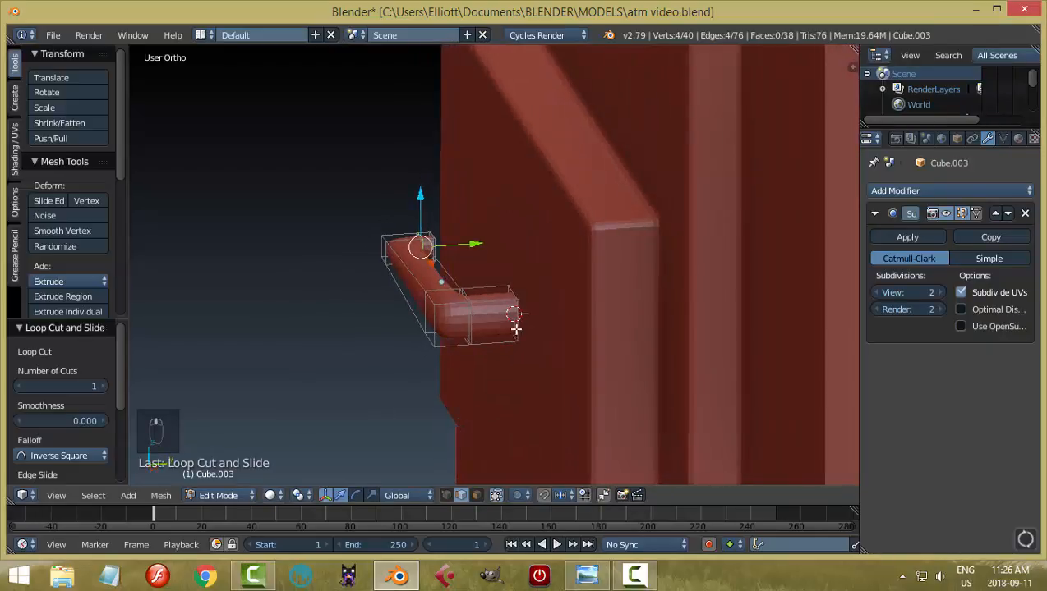
{"action": "key", "text": "ctrl+r"}
{"action": "left_click", "coordinate": [516, 327]}
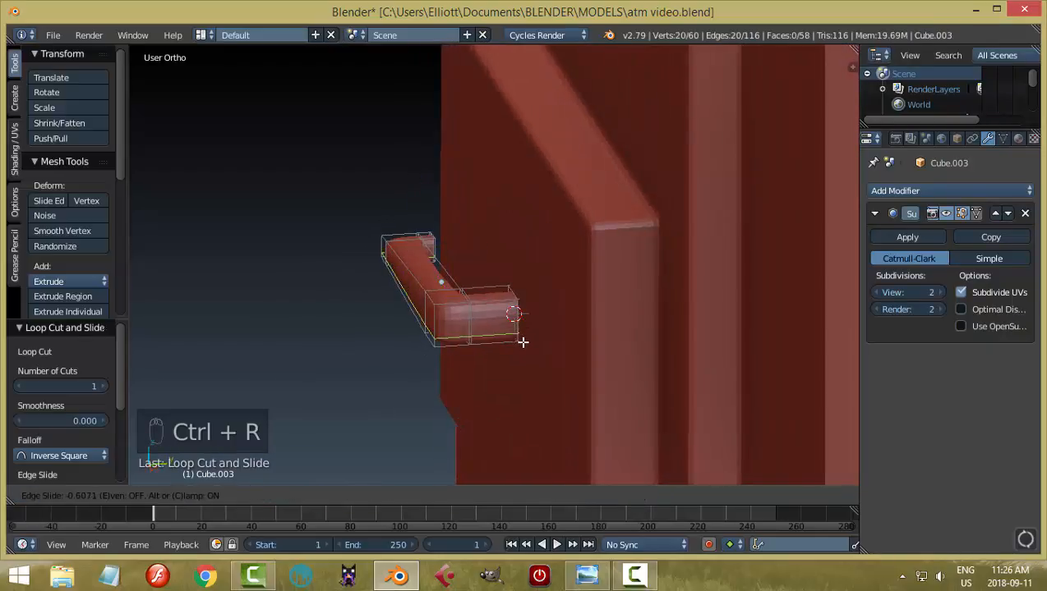
{"action": "left_click", "coordinate": [525, 345]}
{"action": "key", "text": "ctrl+r"}
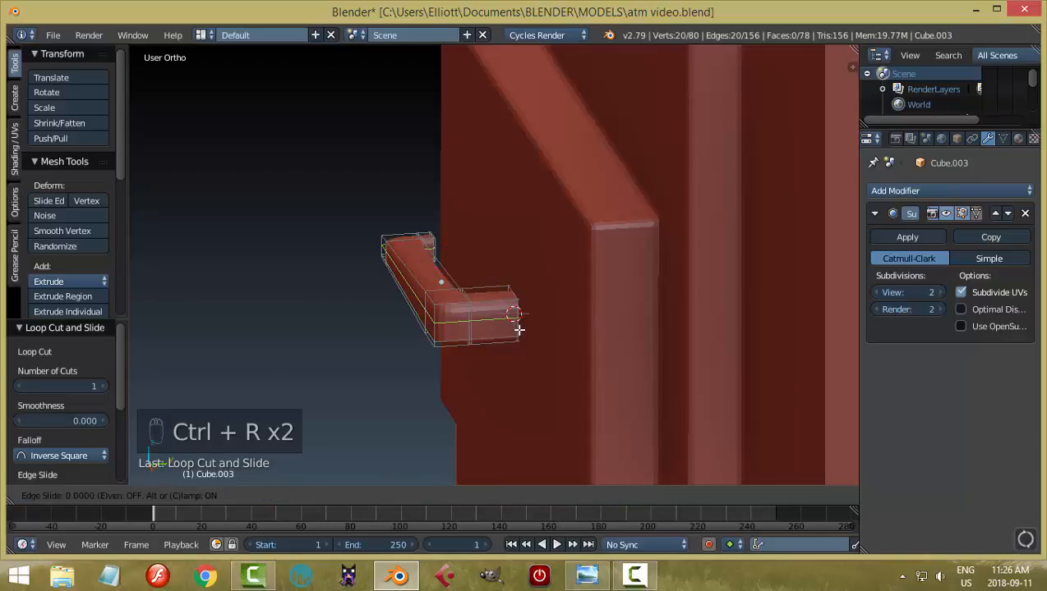
{"action": "left_click", "coordinate": [519, 328]}
{"action": "left_click", "coordinate": [516, 324]}
Step: Add two loop cuts across the handle's bar, one close to the wide-end leg and one close to the narrow-end leg
{"action": "middle_click_drag", "start_coordinate": [516, 325], "coordinate": [593, 398]}
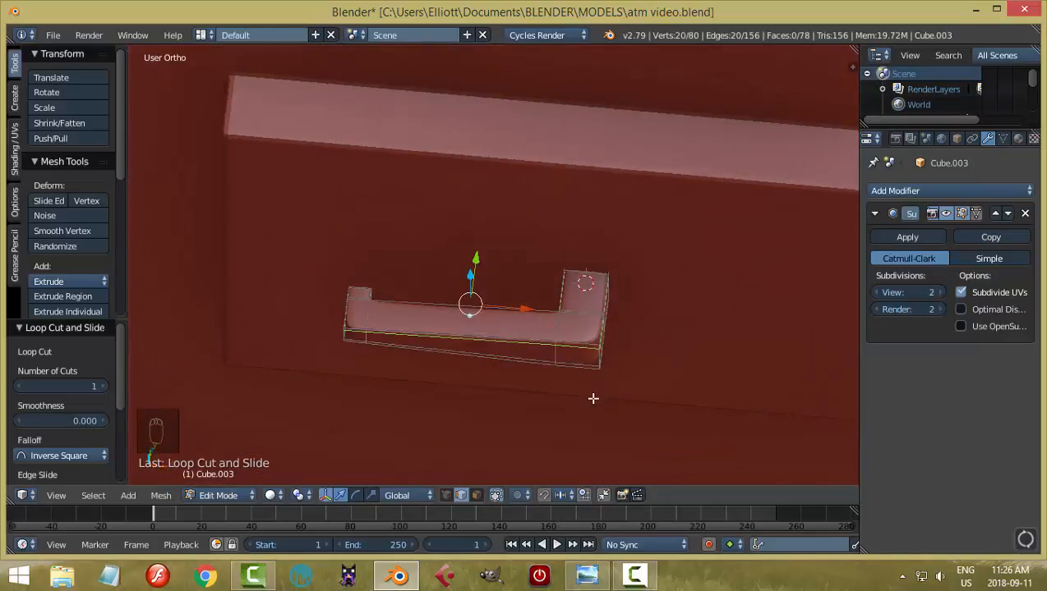
{"action": "middle_click_drag", "start_coordinate": [518, 338], "coordinate": [547, 345]}
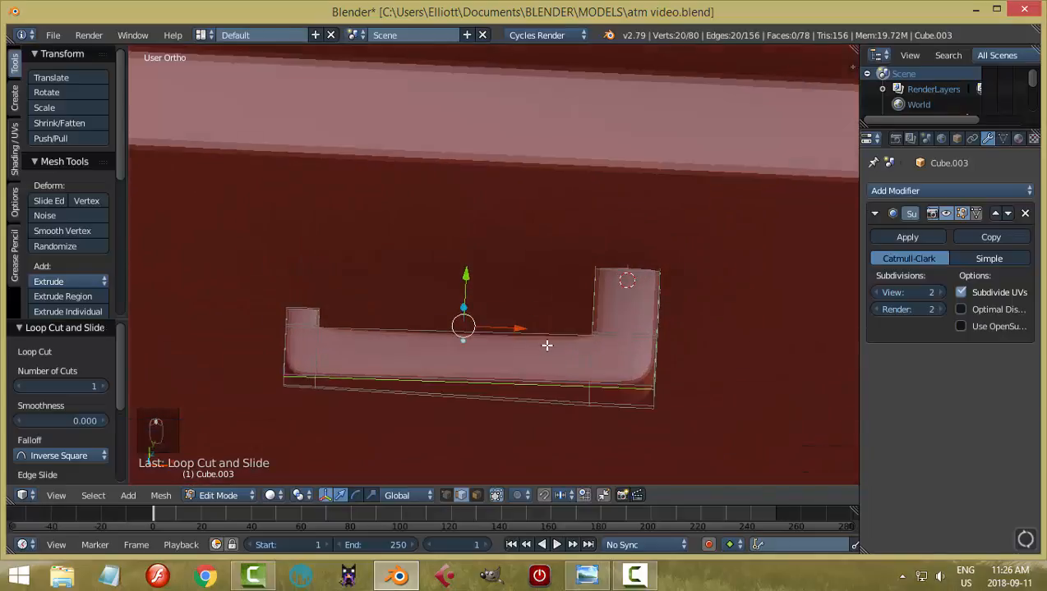
{"action": "key", "text": "ctrl+r"}
{"action": "left_click", "coordinate": [571, 340]}
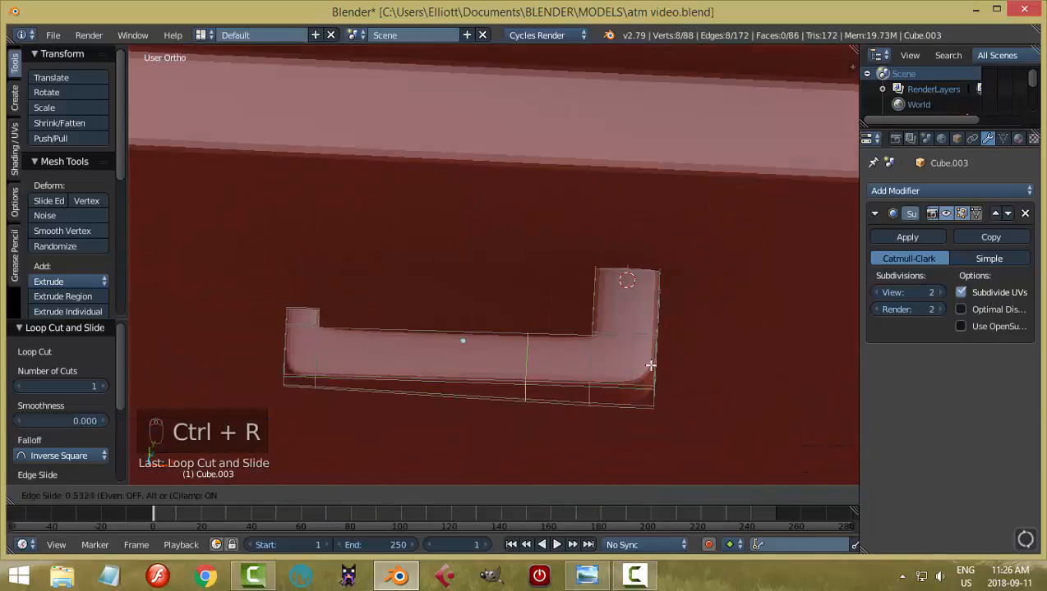
{"action": "left_click", "coordinate": [699, 379]}
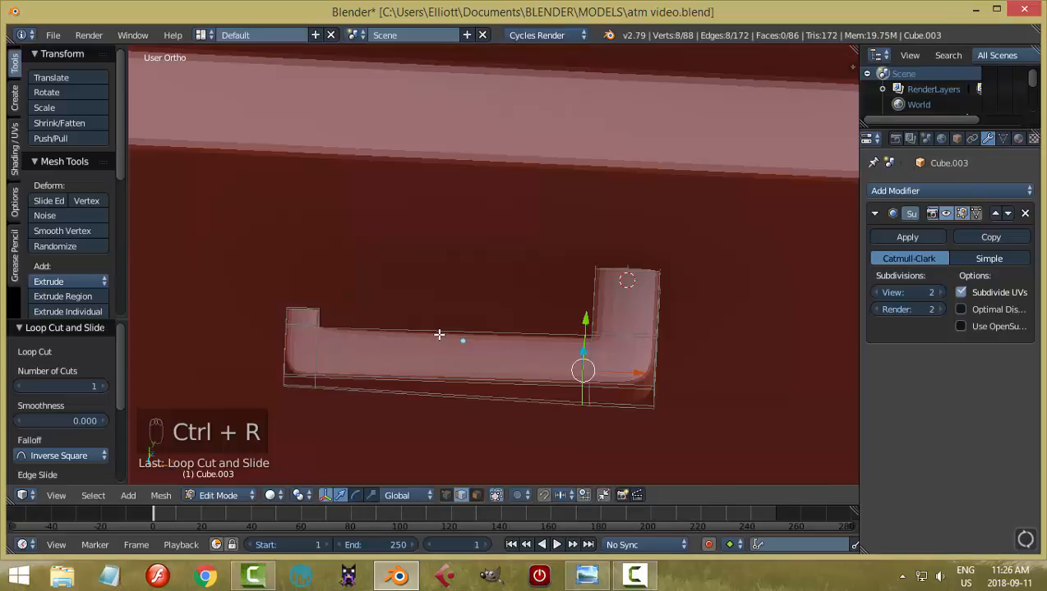
{"action": "key", "text": "ctrl+r"}
{"action": "left_click", "coordinate": [436, 333]}
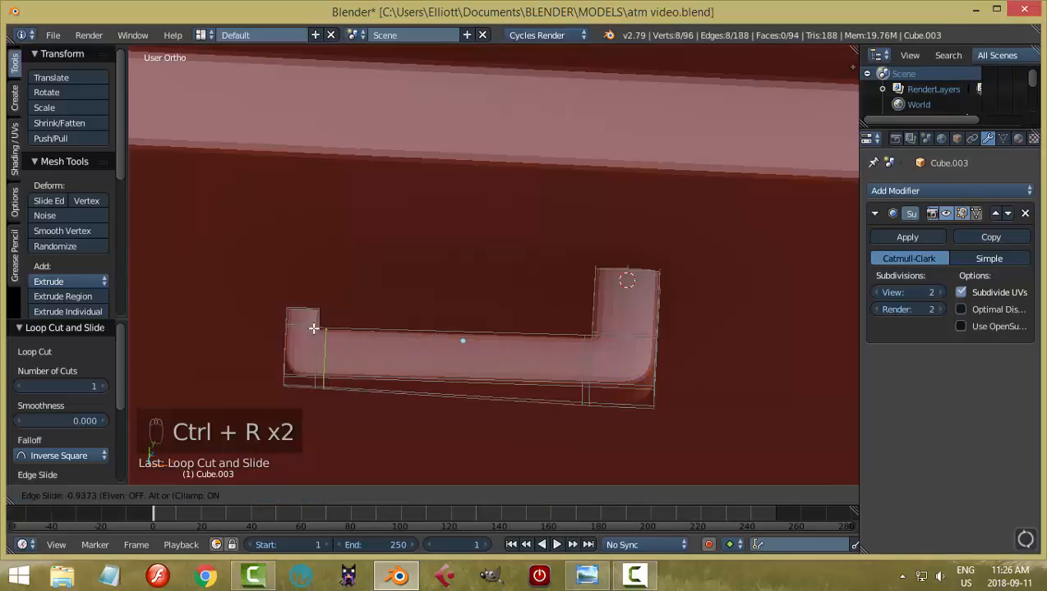
{"action": "left_click", "coordinate": [313, 329]}
Step: Return the handle to Object Mode and apply smooth shading to it
{"action": "key", "text": "a"}
{"action": "key", "text": "Tab"}
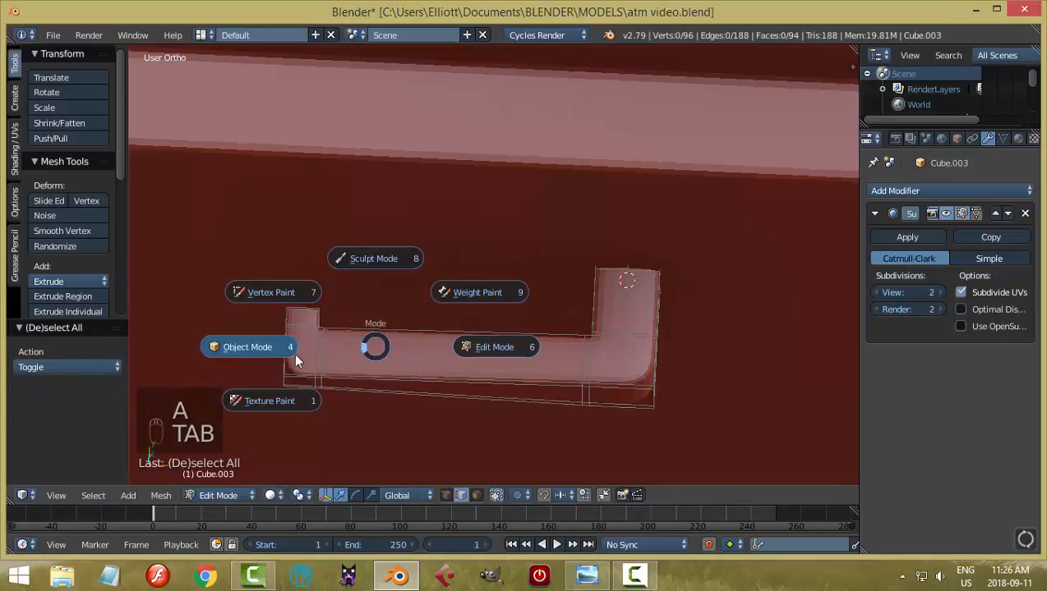
{"action": "left_click", "coordinate": [293, 352]}
{"action": "left_click", "coordinate": [47, 278]}
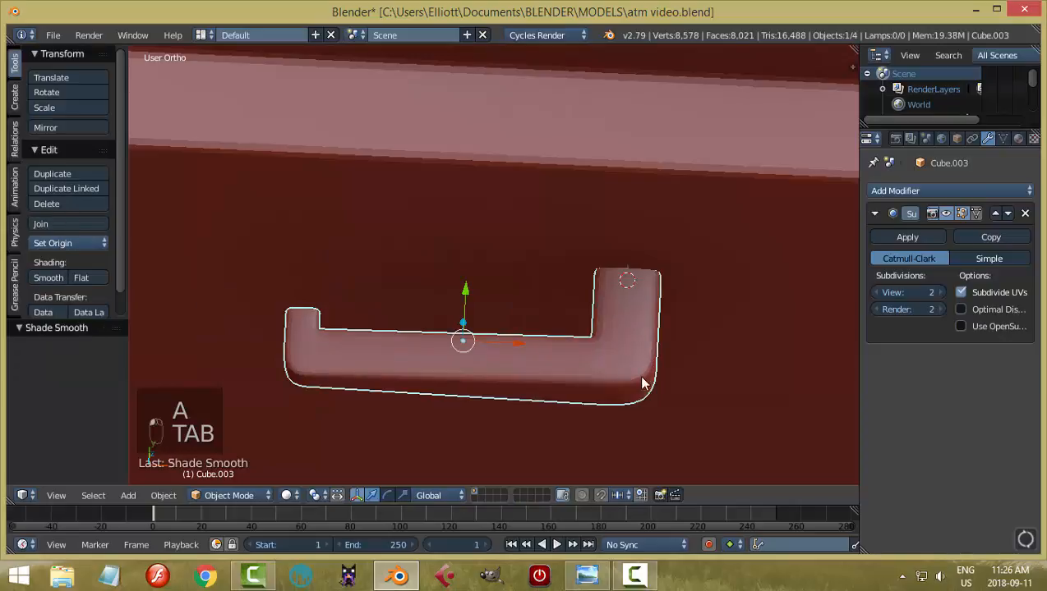
Step: Nudge the handle very slightly along the Y axis where its legs meet the front panel
{"action": "mouse_move", "coordinate": [632, 279]}
{"action": "middle_mouse_down"}
{"action": "mouse_move", "coordinate": [642, 301]}
{"action": "mouse_move", "coordinate": [649, 274]}
{"action": "mouse_move", "coordinate": [698, 302]}
{"action": "mouse_move", "coordinate": [588, 324]}
{"action": "mouse_move", "coordinate": [497, 324]}
{"action": "middle_mouse_up"}
{"action": "key", "text": "a"}
{"action": "right_click", "coordinate": [495, 323]}
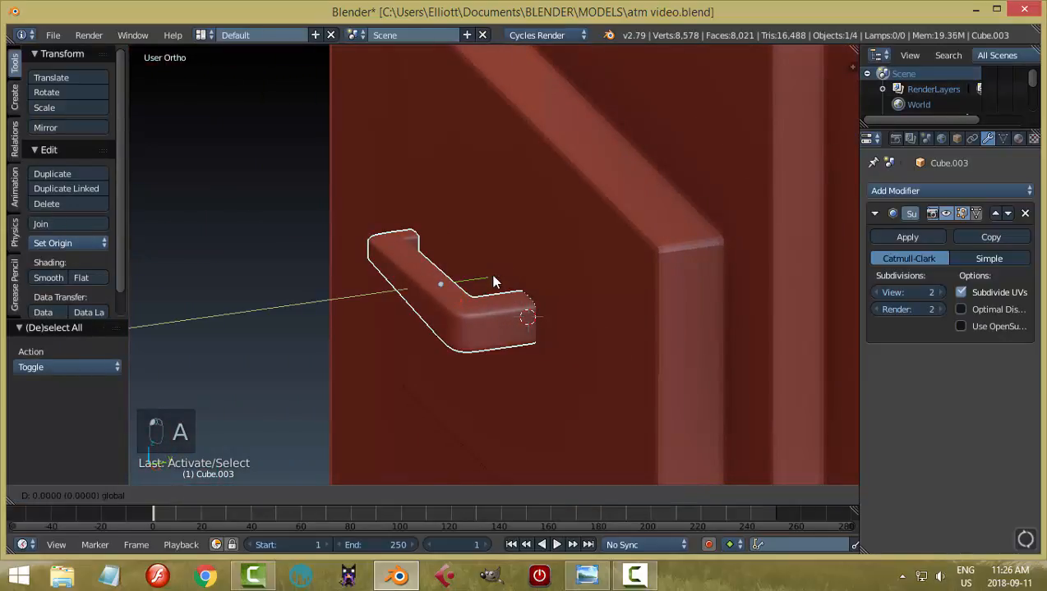
{"action": "left_click_drag", "start_coordinate": [493, 282], "coordinate": [491, 281]}
{"action": "key", "text": "a"}
Step: In Edit Mode, scale the handle's entire mesh uniformly by about 1.247, and return to Object Mode
{"action": "mouse_move", "coordinate": [528, 323]}
{"action": "middle_mouse_down"}
{"action": "mouse_move", "coordinate": [460, 329]}
{"action": "mouse_move", "coordinate": [598, 287]}
{"action": "mouse_move", "coordinate": [597, 309]}
{"action": "mouse_move", "coordinate": [589, 280]}
{"action": "mouse_move", "coordinate": [579, 306]}
{"action": "mouse_move", "coordinate": [568, 271]}
{"action": "mouse_move", "coordinate": [582, 313]}
{"action": "mouse_move", "coordinate": [556, 315]}
{"action": "middle_mouse_up"}
{"action": "scroll", "coordinate": [575, 312], "scroll_direction": "down", "scroll_amount": 3}
{"action": "scroll", "coordinate": [582, 313], "scroll_direction": "up", "scroll_amount": 4}
{"action": "right_click", "coordinate": [551, 298]}
{"action": "key", "text": "Tab"}
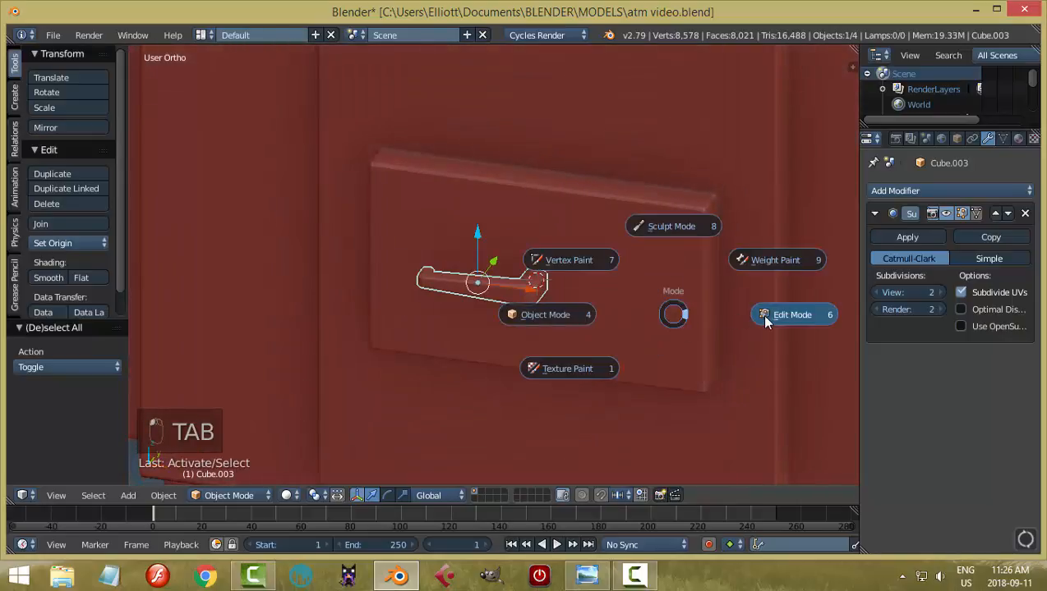
{"action": "left_click", "coordinate": [762, 314]}
{"action": "key", "text": "a"}
{"action": "key", "text": "a"}
{"action": "key", "text": "s"}
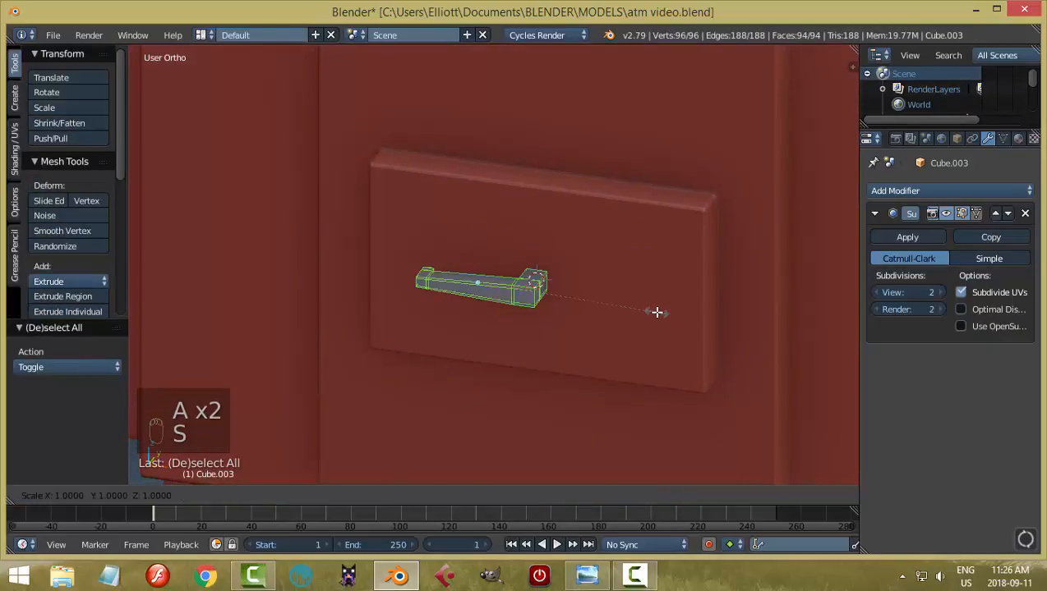
{"action": "left_click", "coordinate": [637, 304]}
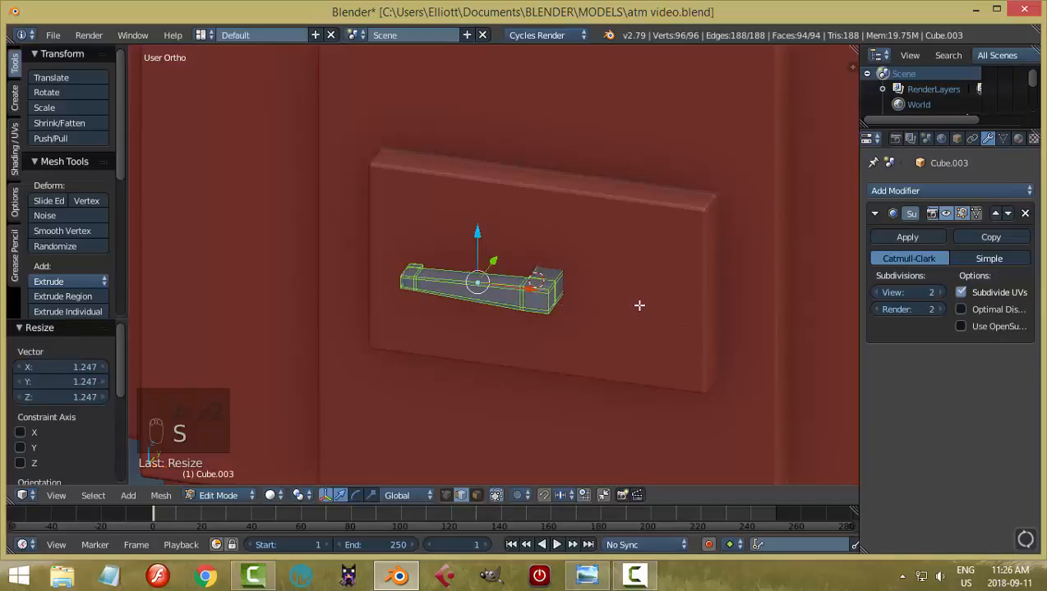
{"action": "middle_click_drag", "start_coordinate": [637, 304], "coordinate": [589, 325]}
{"action": "key", "text": "Tab"}
{"action": "left_click", "coordinate": [541, 318]}
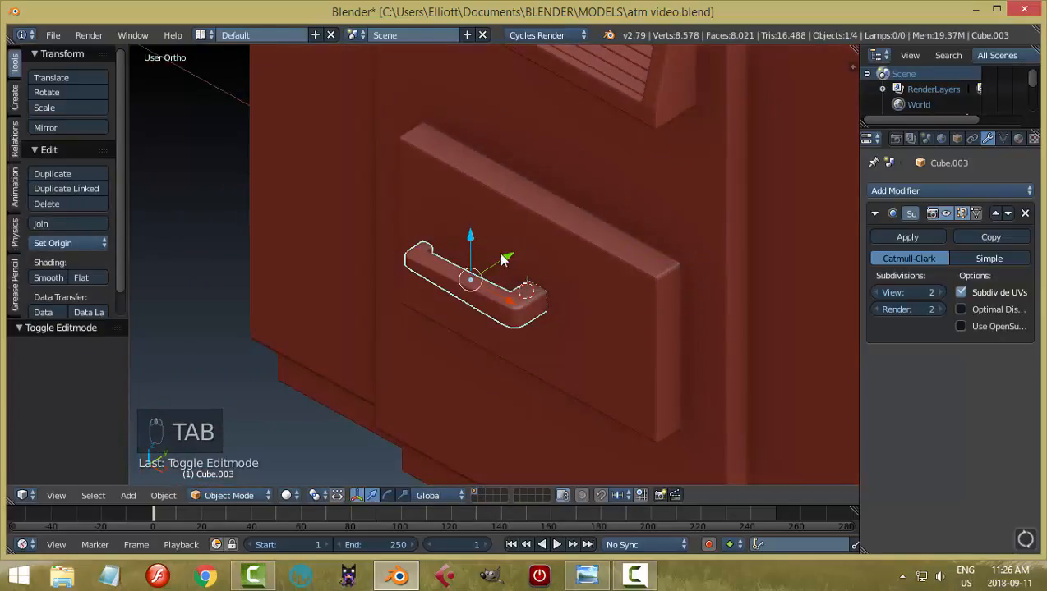
Step: Move the handle about -0.011 along the Y axis and deselect it
{"action": "mouse_move", "coordinate": [508, 259]}
{"action": "left_mouse_down"}
{"action": "mouse_move", "coordinate": [488, 266]}
{"action": "mouse_move", "coordinate": [514, 275]}
{"action": "left_mouse_up"}
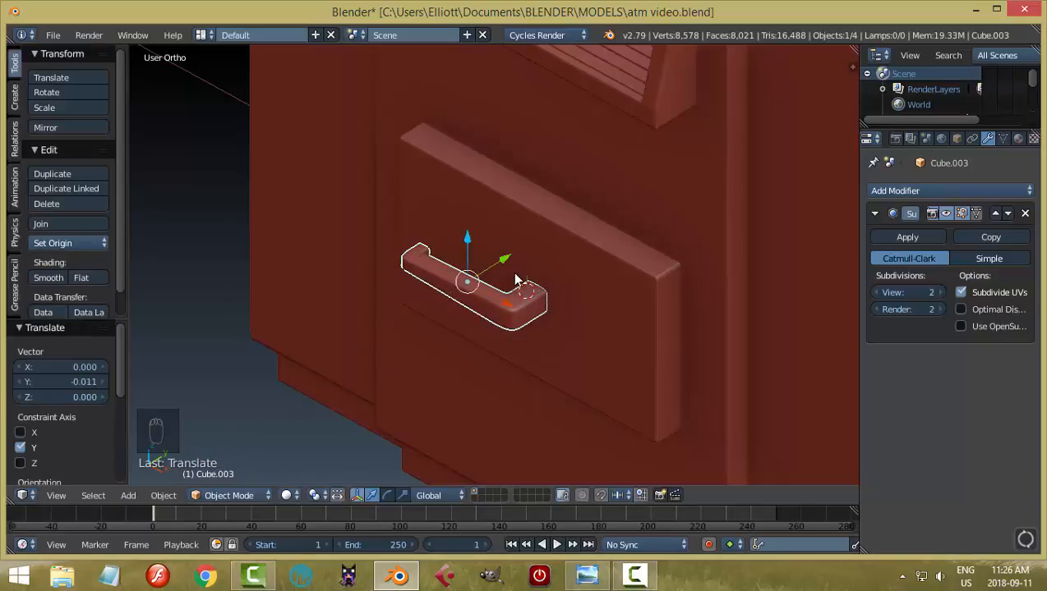
{"action": "key", "text": "a"}
{"action": "scroll", "coordinate": [584, 306], "scroll_direction": "down", "scroll_amount": 4}
{"action": "middle_click_drag", "start_coordinate": [584, 307], "coordinate": [512, 311]}
{"action": "scroll", "coordinate": [511, 310], "scroll_direction": "up", "scroll_amount": 4}
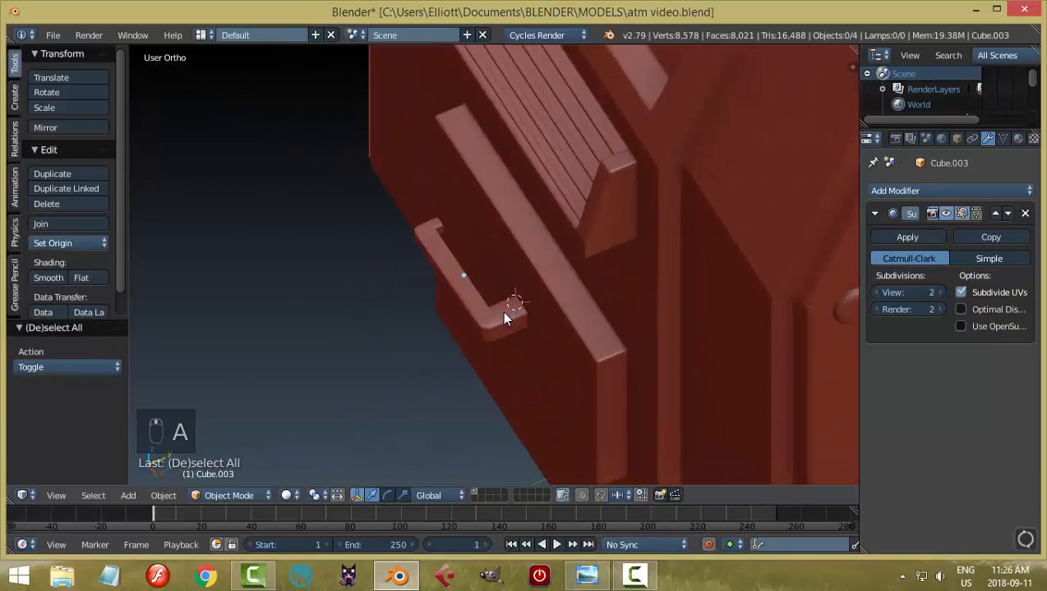
Step: Pull the handle out from the front panel by about -0.204 along the Y axis
{"action": "right_click", "coordinate": [527, 315]}
{"action": "left_click_drag", "start_coordinate": [516, 261], "coordinate": [430, 269]}
{"action": "middle_click_drag", "start_coordinate": [430, 269], "coordinate": [402, 307]}
{"action": "scroll", "coordinate": [400, 308], "scroll_direction": "up", "scroll_amount": 2}
Step: In Edit Mode with face selection, delete the three end faces at the tip of the handle's wide-end leg
{"action": "key", "text": "Tab"}
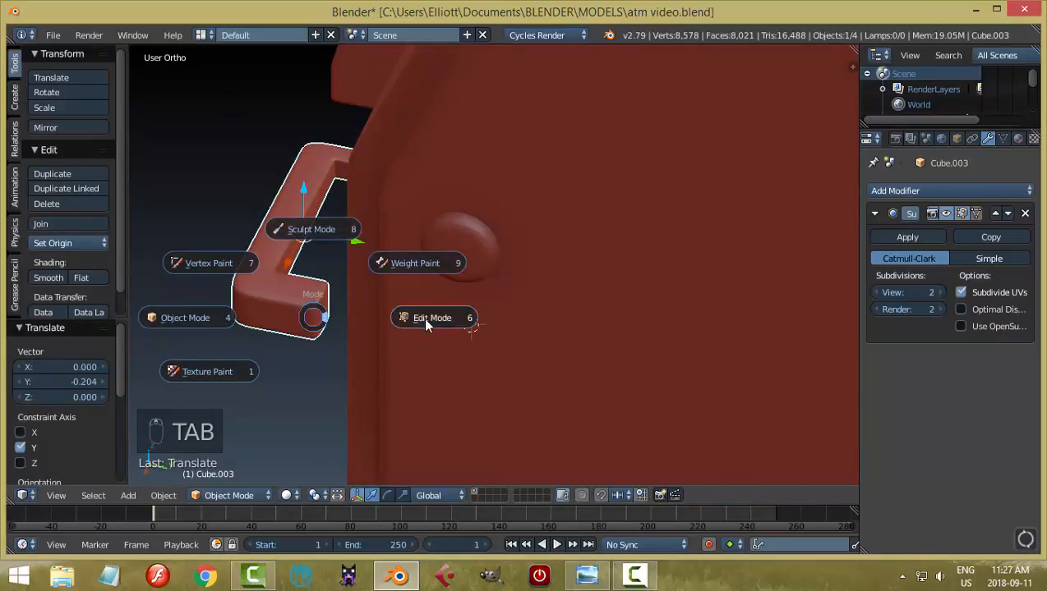
{"action": "left_click", "coordinate": [425, 322]}
{"action": "scroll", "coordinate": [353, 343], "scroll_direction": "up", "scroll_amount": 1}
{"action": "scroll", "coordinate": [359, 285], "scroll_direction": "up", "scroll_amount": 1}
{"action": "scroll", "coordinate": [359, 286], "scroll_direction": "up", "scroll_amount": 1}
{"action": "key", "text": "a"}
{"action": "key", "text": "a"}
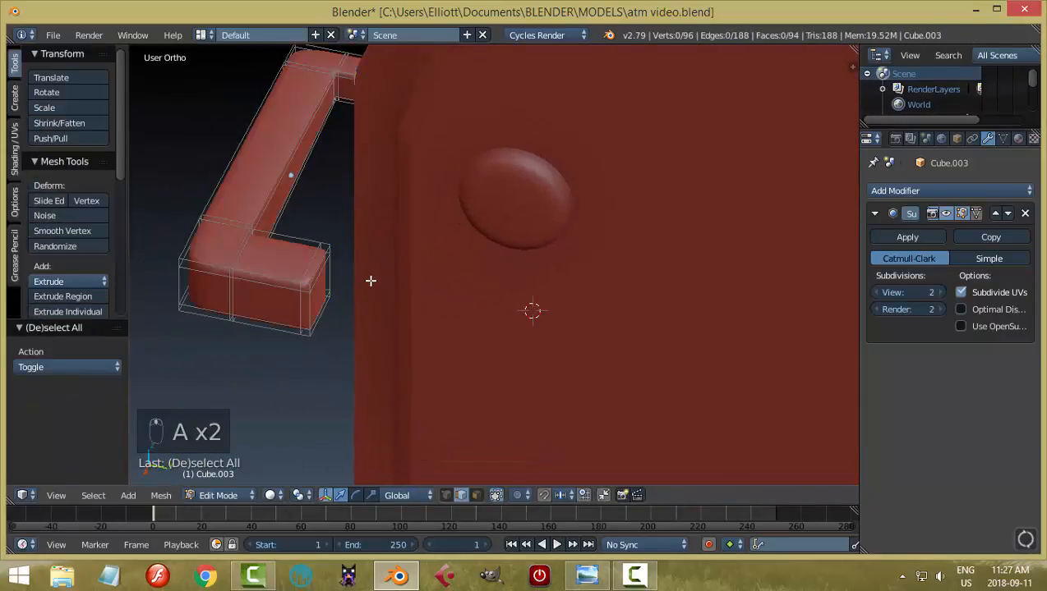
{"action": "key", "text": "ctrl+Tab"}
{"action": "left_click", "coordinate": [340, 284]}
{"action": "right_click", "coordinate": [323, 284]}
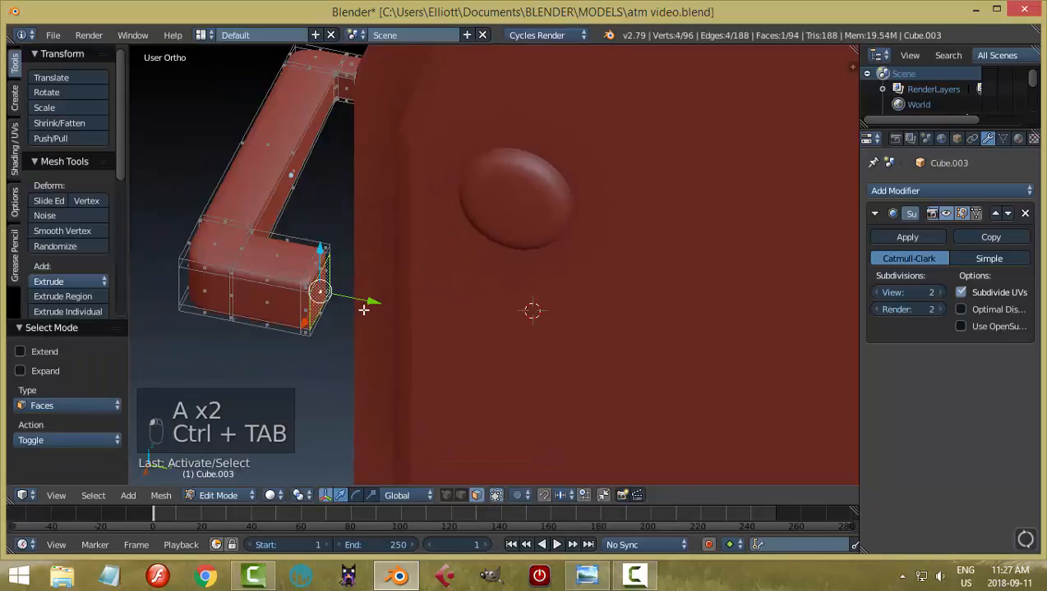
{"action": "scroll", "coordinate": [484, 299], "scroll_direction": "up", "scroll_amount": 4}
{"action": "middle_click_drag", "start_coordinate": [252, 290], "coordinate": [538, 263], "text": "shift"}
{"action": "scroll", "coordinate": [538, 263], "scroll_direction": "up", "scroll_amount": 2}
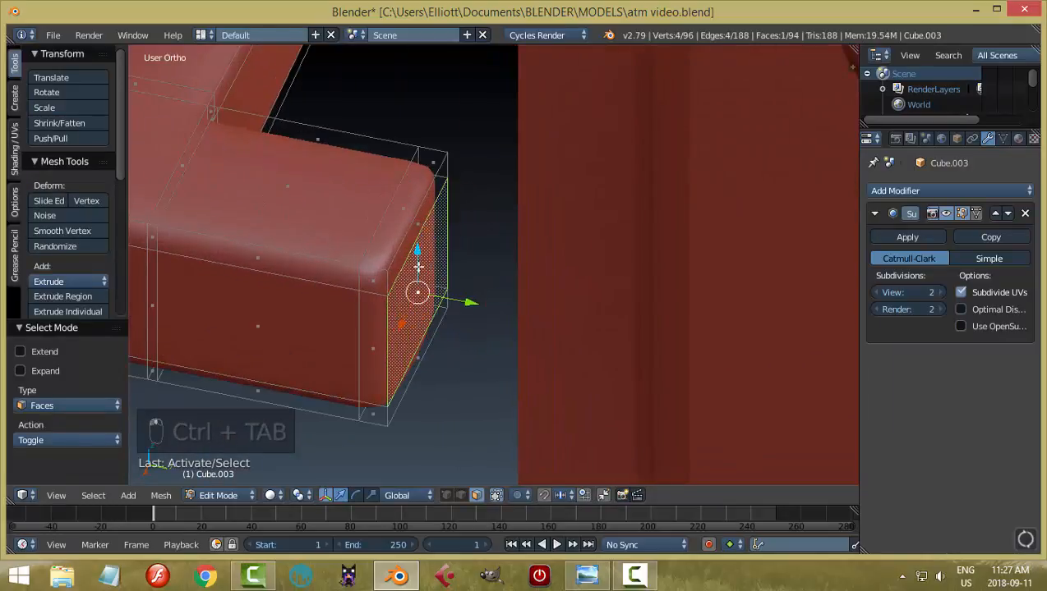
{"action": "right_click", "coordinate": [420, 222], "text": "shift"}
{"action": "right_click", "coordinate": [407, 381], "text": "shift"}
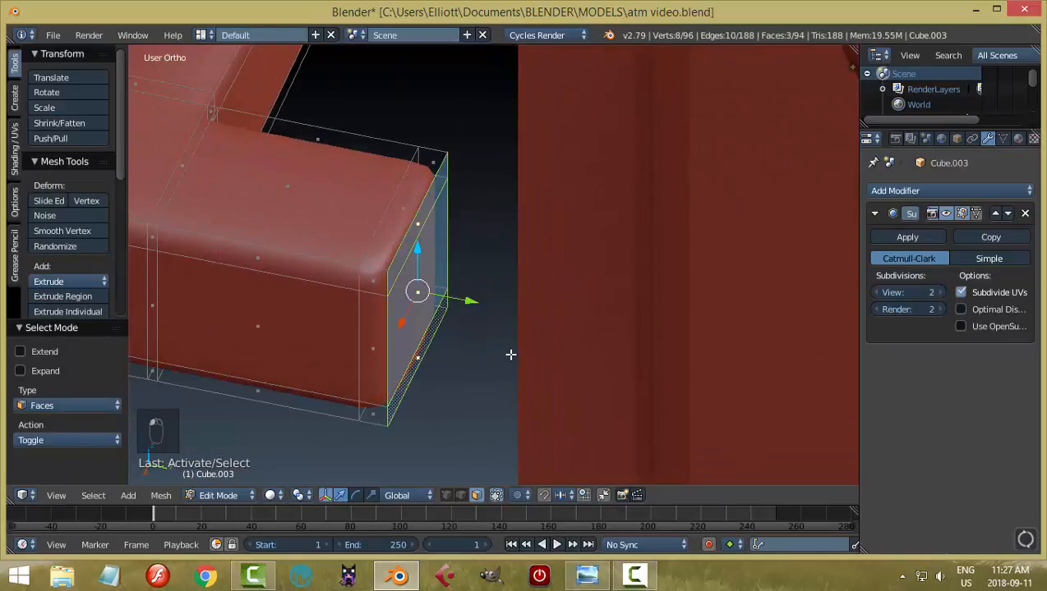
{"action": "key", "text": "x"}
{"action": "left_click", "coordinate": [486, 350]}
{"action": "key", "text": "Tab"}
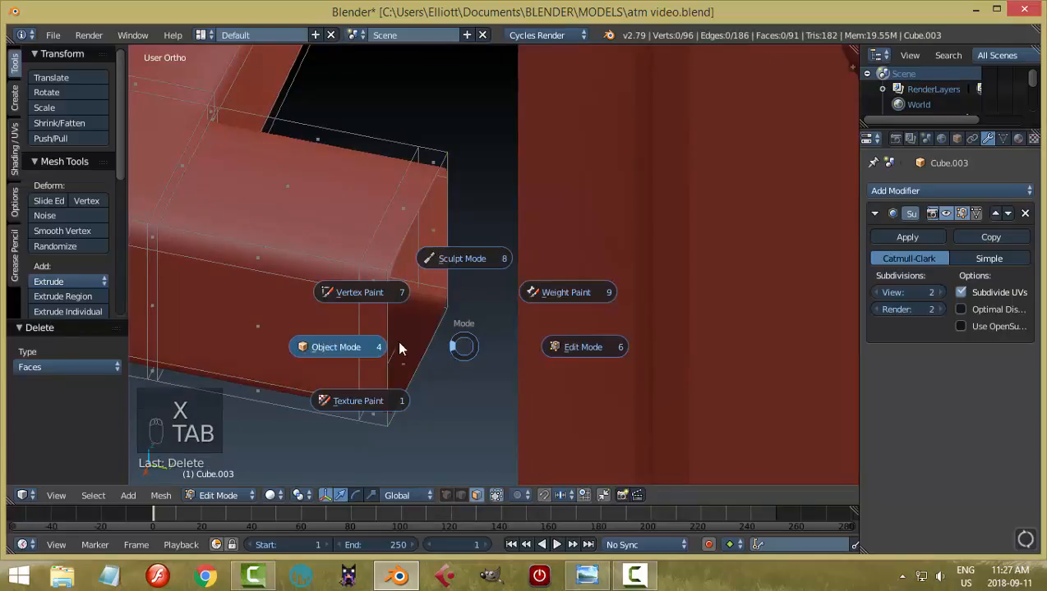
Step: Move the handle back along the Y axis so its leg ends meet the front panel, and deselect it
{"action": "scroll", "coordinate": [407, 327], "scroll_direction": "down", "scroll_amount": 4}
{"action": "middle_click_drag", "start_coordinate": [441, 280], "coordinate": [506, 276]}
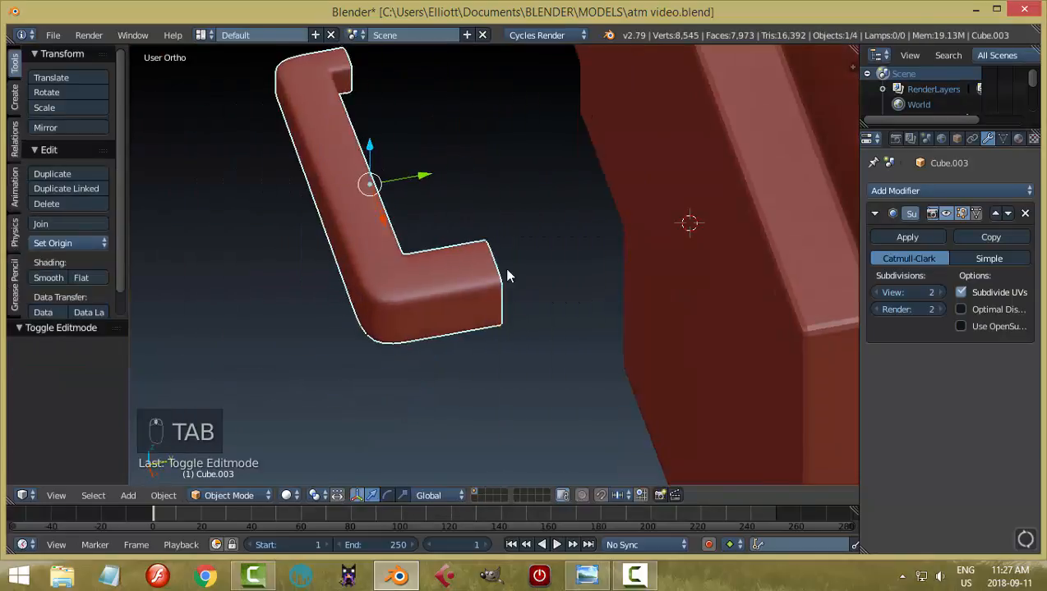
{"action": "left_click_drag", "start_coordinate": [437, 182], "coordinate": [638, 247]}
{"action": "key", "text": "a"}
{"action": "scroll", "coordinate": [608, 282], "scroll_direction": "down", "scroll_amount": 7}
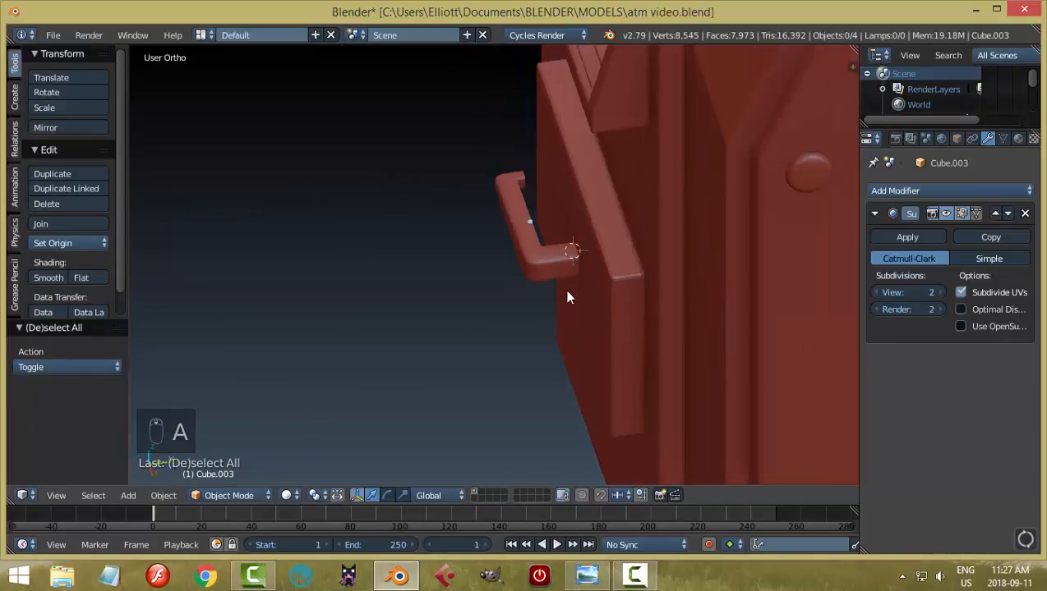
Step: Save the ATM file with the handle in place on the front panel
{"action": "middle_click_drag", "start_coordinate": [567, 293], "coordinate": [681, 276]}
{"action": "key", "text": "ctrl+s"}
{"action": "scroll", "coordinate": [648, 261], "scroll_direction": "down", "scroll_amount": 3}
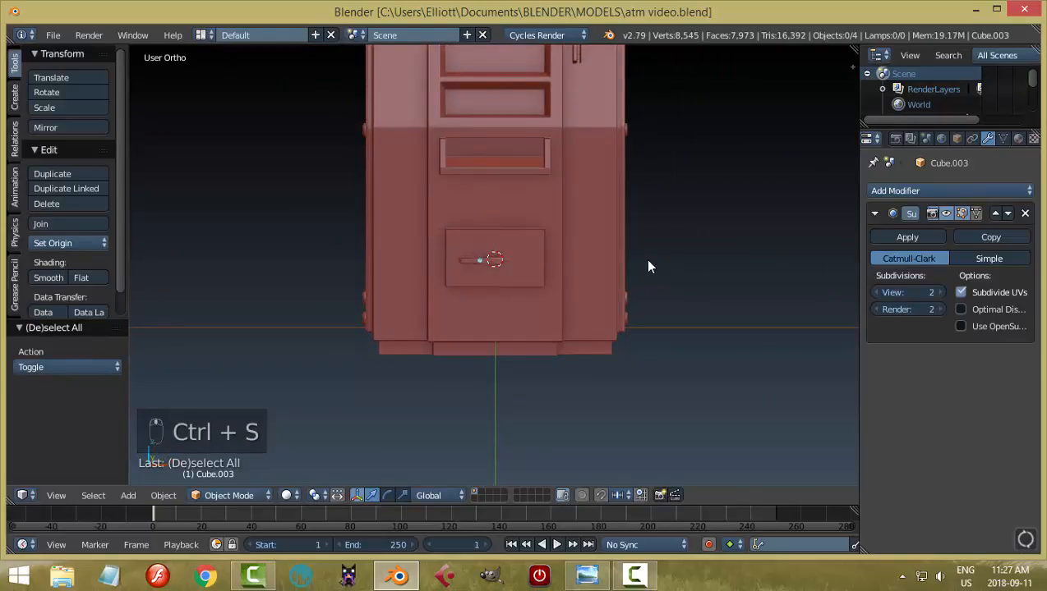
{"action": "scroll", "coordinate": [644, 259], "scroll_direction": "up", "scroll_amount": 3}
{"action": "scroll", "coordinate": [665, 292], "scroll_direction": "down", "scroll_amount": 1}
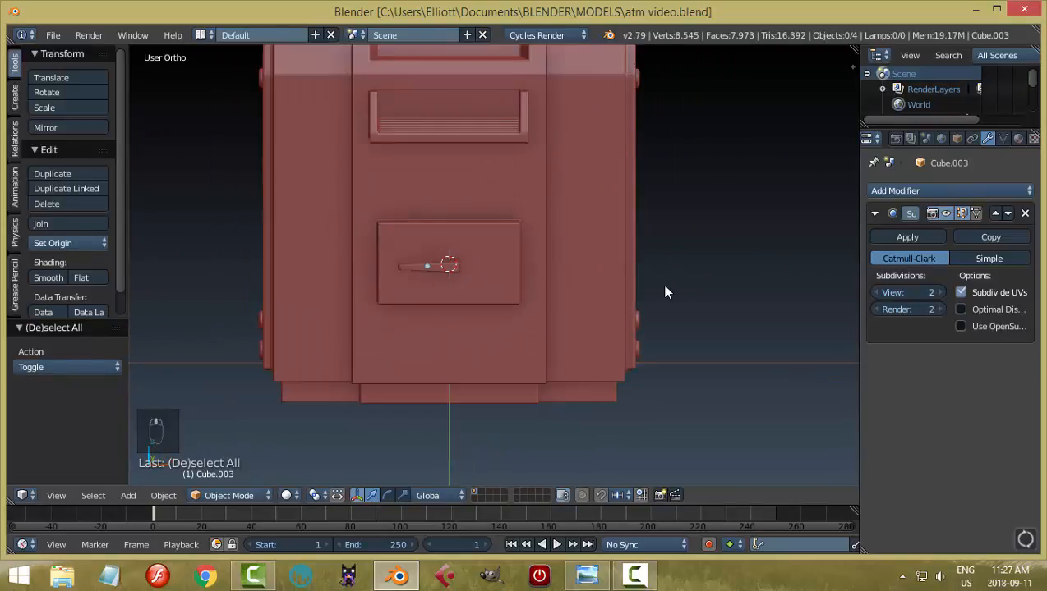
Step: Duplicate the round bolt near the front bend of the ATM's side panel in place and separate the copy into its own object
{"action": "middle_click_drag", "start_coordinate": [549, 278], "coordinate": [503, 280]}
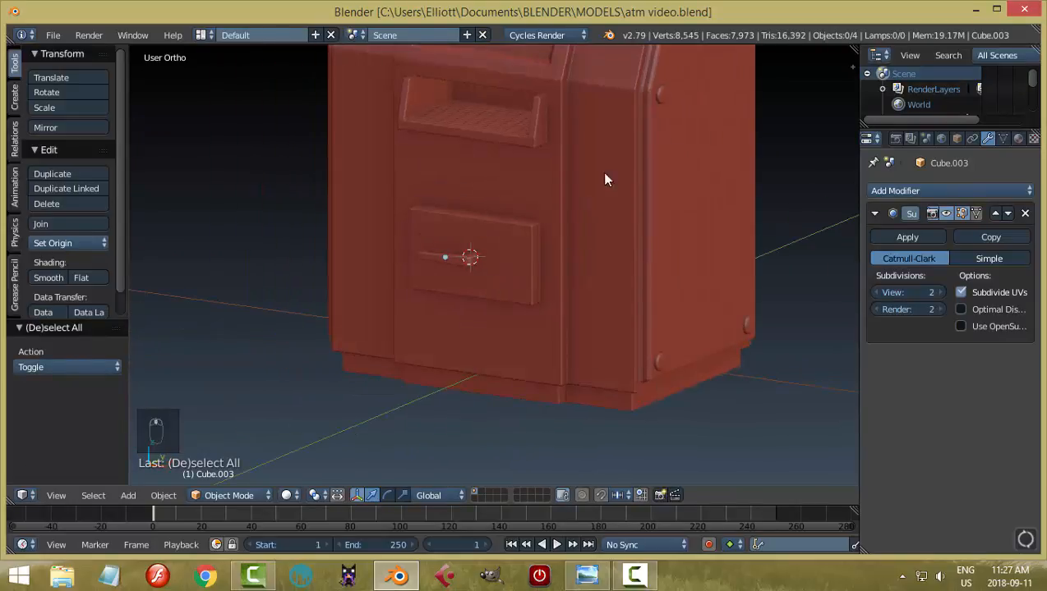
{"action": "right_click", "coordinate": [657, 105]}
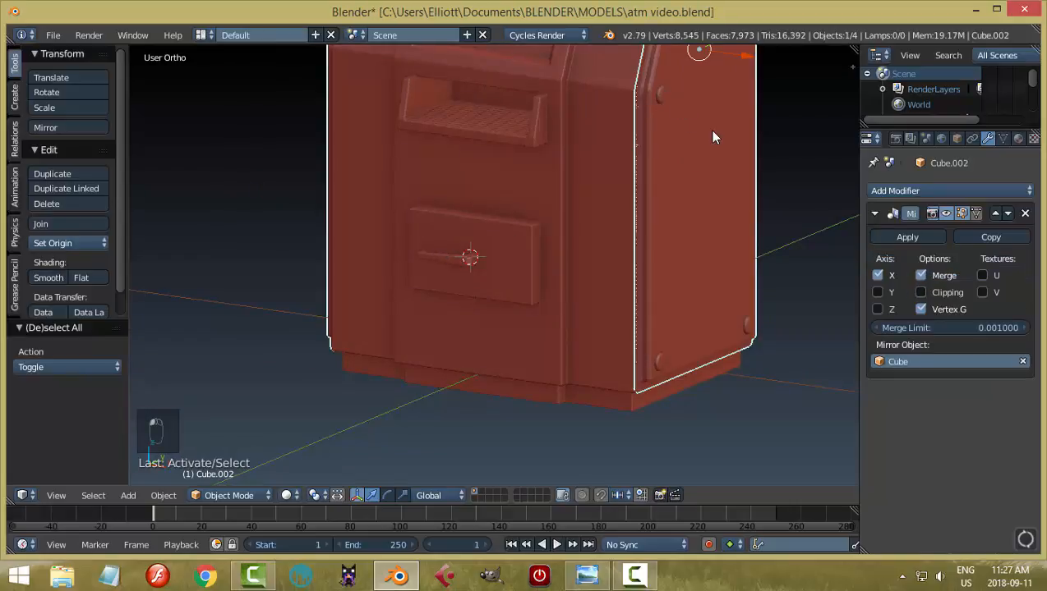
{"action": "key", "text": "Tab"}
{"action": "left_click", "coordinate": [818, 143]}
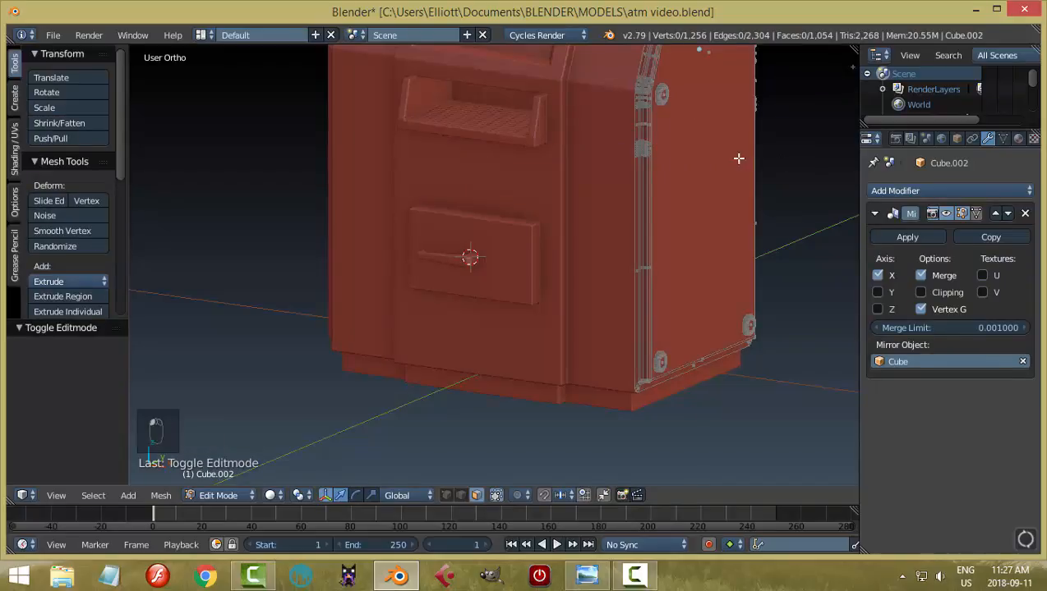
{"action": "scroll", "coordinate": [738, 158], "scroll_direction": "up", "scroll_amount": 4}
{"action": "middle_click_drag", "start_coordinate": [679, 276], "coordinate": [632, 215]}
{"action": "right_click", "coordinate": [626, 209]}
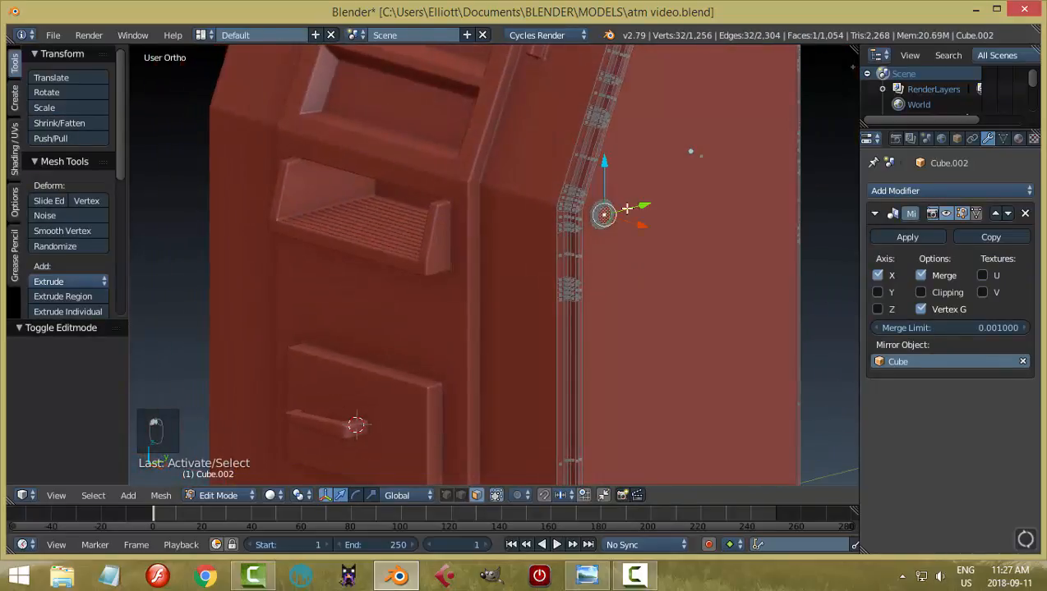
{"action": "key", "text": "ctrl+l"}
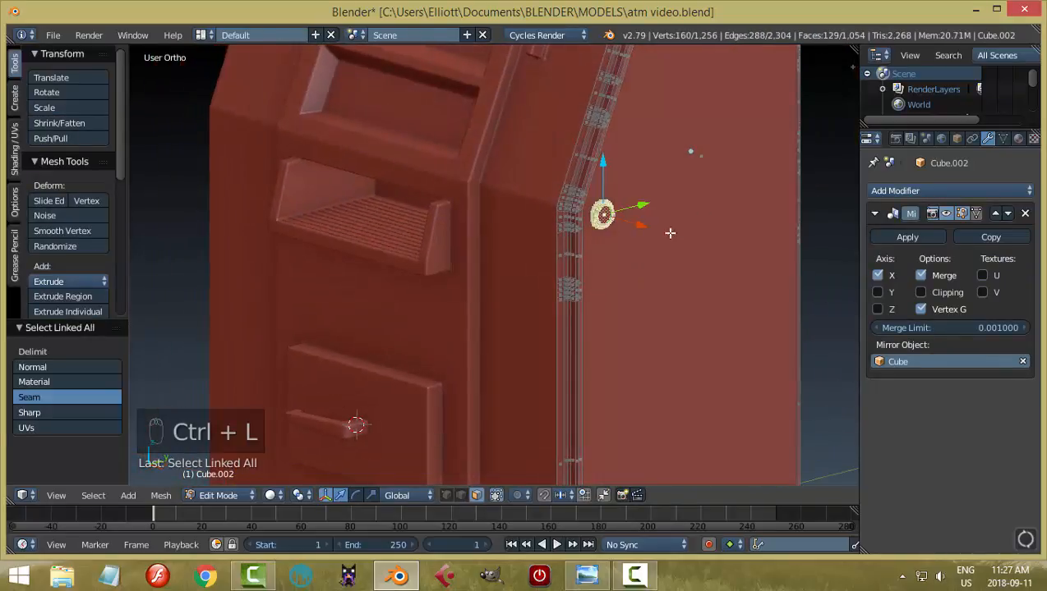
{"action": "scroll", "coordinate": [615, 279], "scroll_direction": "up", "scroll_amount": 4}
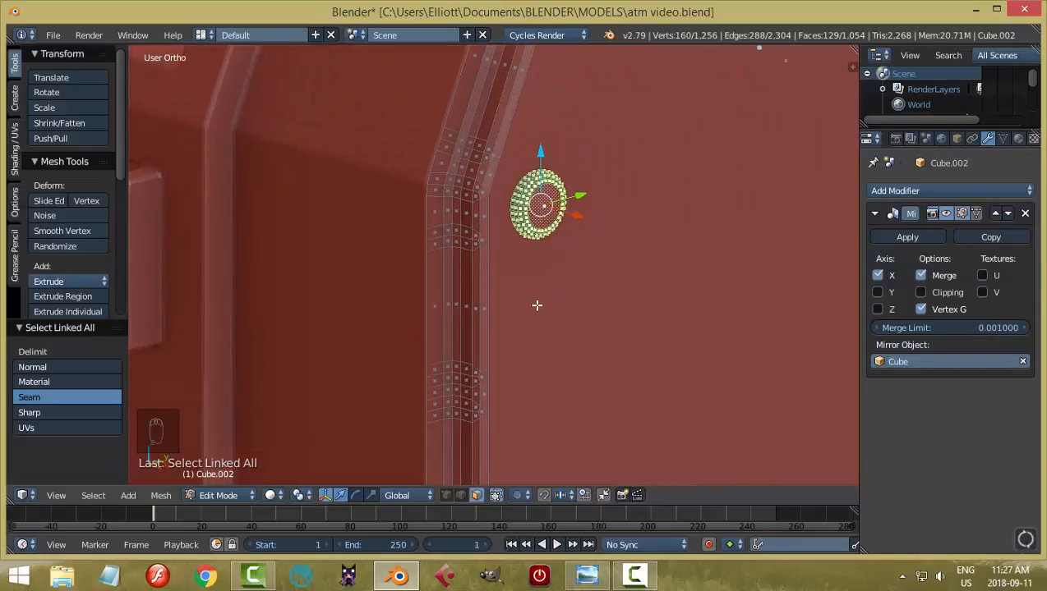
{"action": "key", "text": "shift+d"}
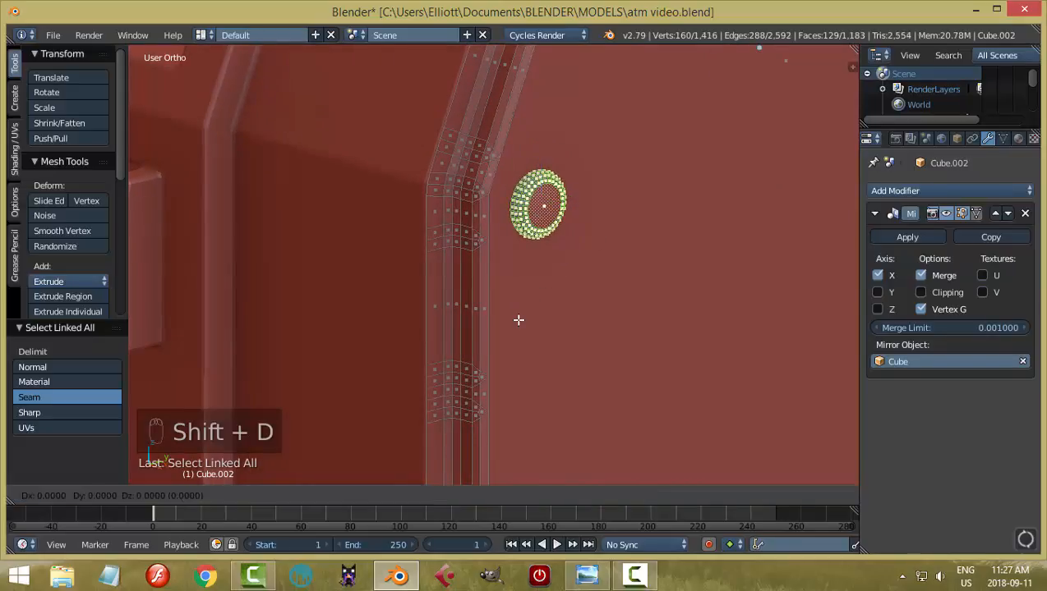
{"action": "right_click", "coordinate": [519, 320]}
{"action": "key", "text": "p"}
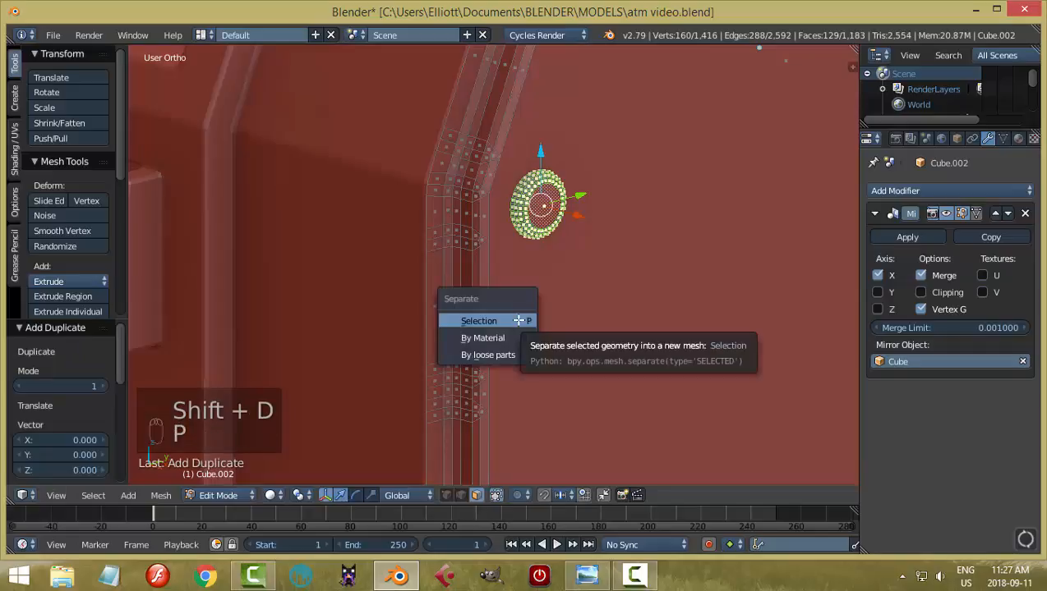
{"action": "left_click", "coordinate": [518, 320]}
{"action": "key", "text": "Tab"}
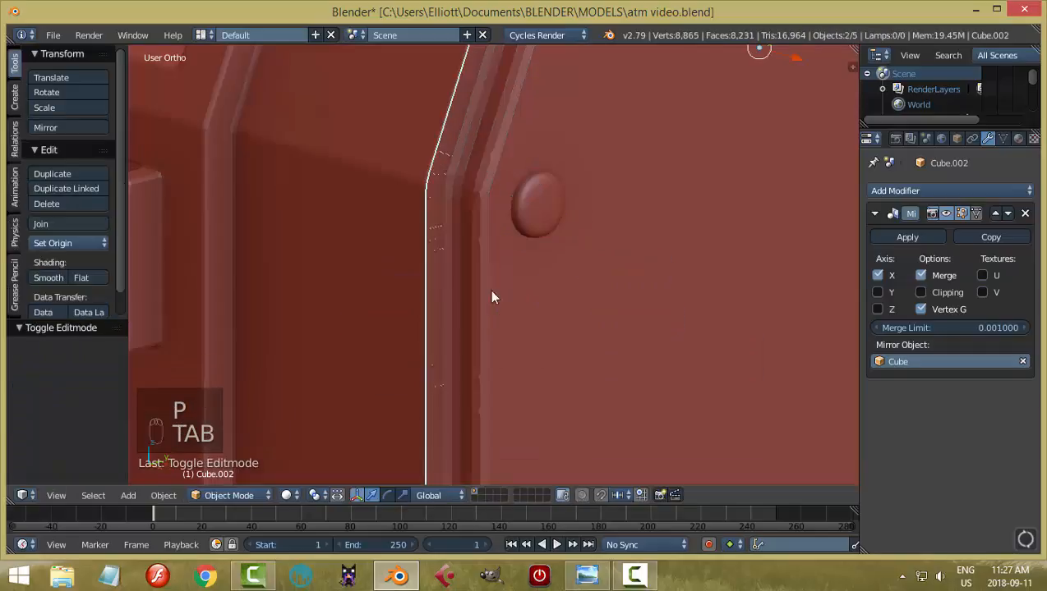
Step: Select the separated bolt and set its origin to its own geometry
{"action": "right_click", "coordinate": [540, 218]}
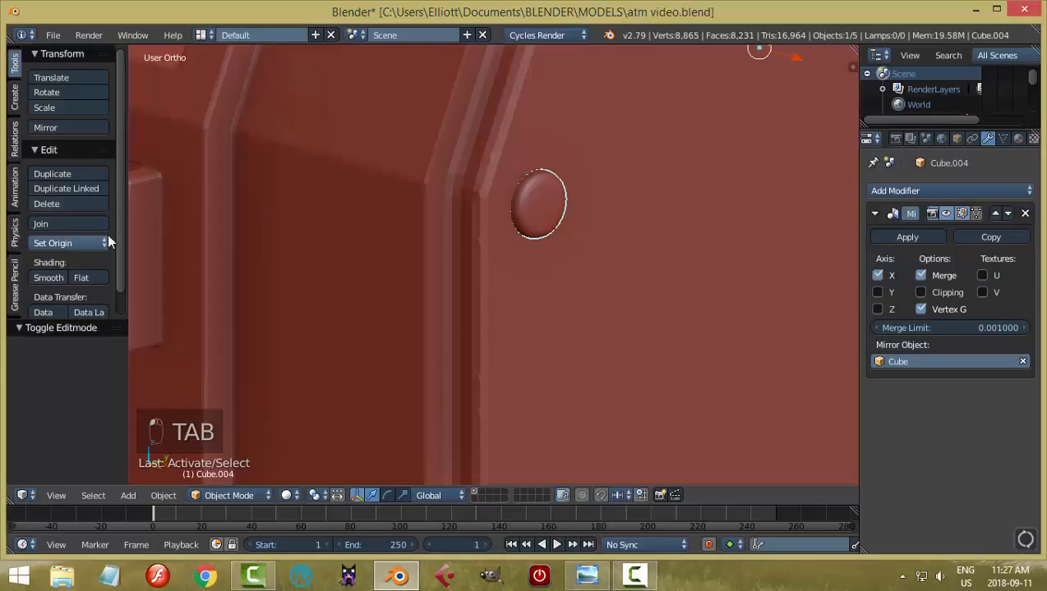
{"action": "middle_click_drag", "start_coordinate": [694, 175], "coordinate": [677, 98]}
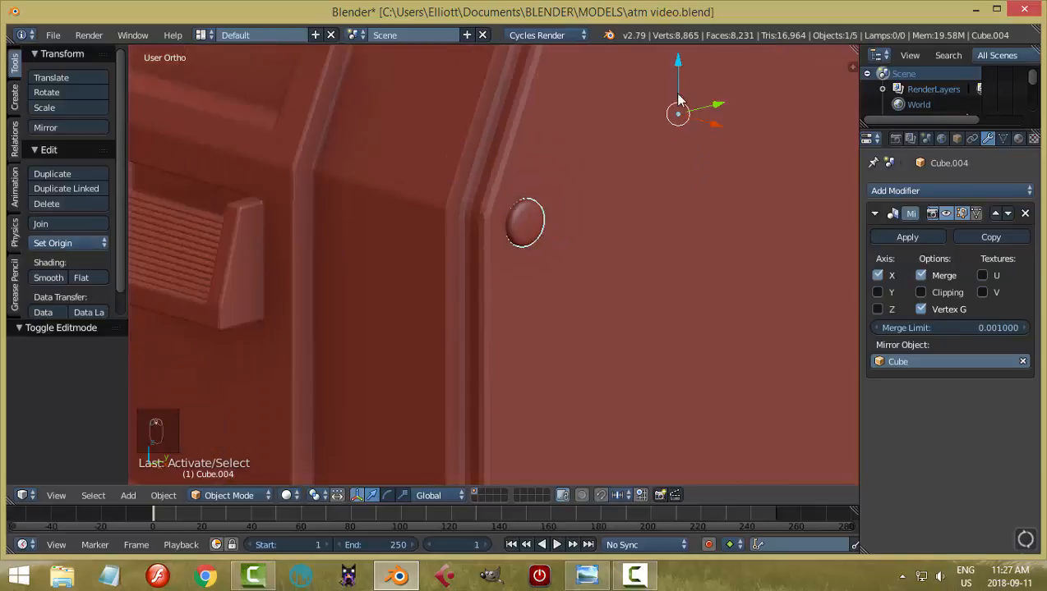
{"action": "left_click", "coordinate": [56, 243]}
{"action": "left_click", "coordinate": [76, 278]}
Step: Move the bolt about 0.87 forward along the Y axis and inward along X so it sits in front of the ATM
{"action": "middle_click_drag", "start_coordinate": [526, 247], "coordinate": [552, 255]}
{"action": "left_click_drag", "start_coordinate": [556, 240], "coordinate": [407, 306]}
{"action": "middle_click_drag", "start_coordinate": [407, 306], "coordinate": [654, 285]}
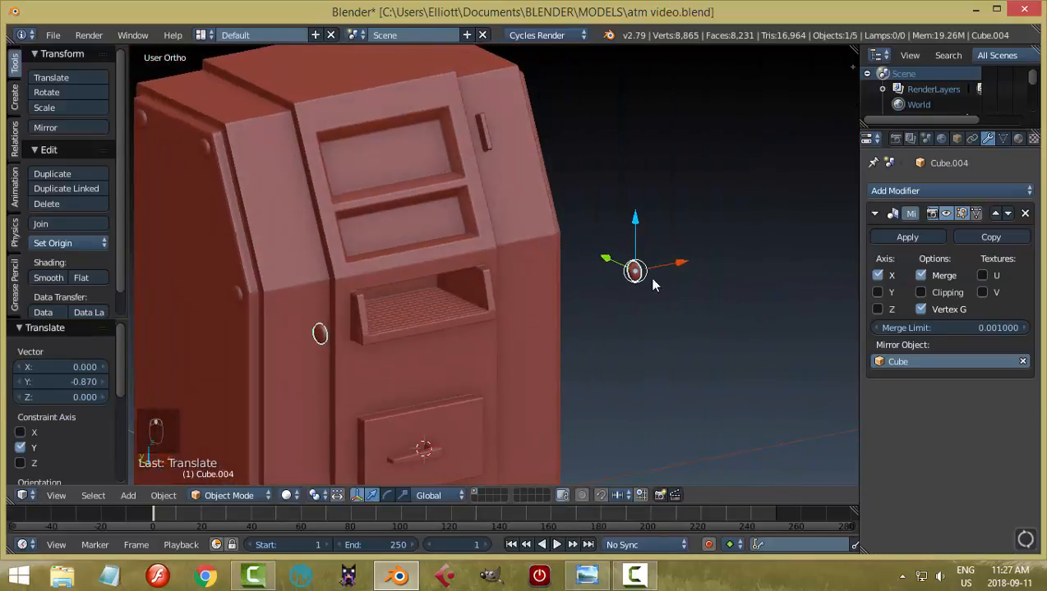
{"action": "left_click_drag", "start_coordinate": [685, 263], "coordinate": [562, 305]}
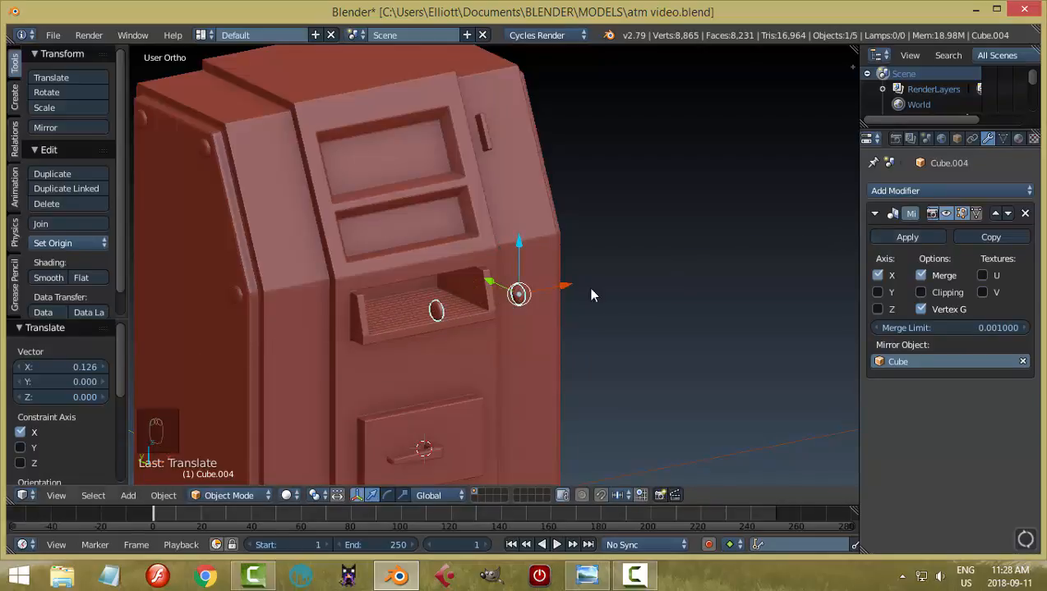
{"action": "middle_click_drag", "start_coordinate": [594, 293], "coordinate": [528, 264]}
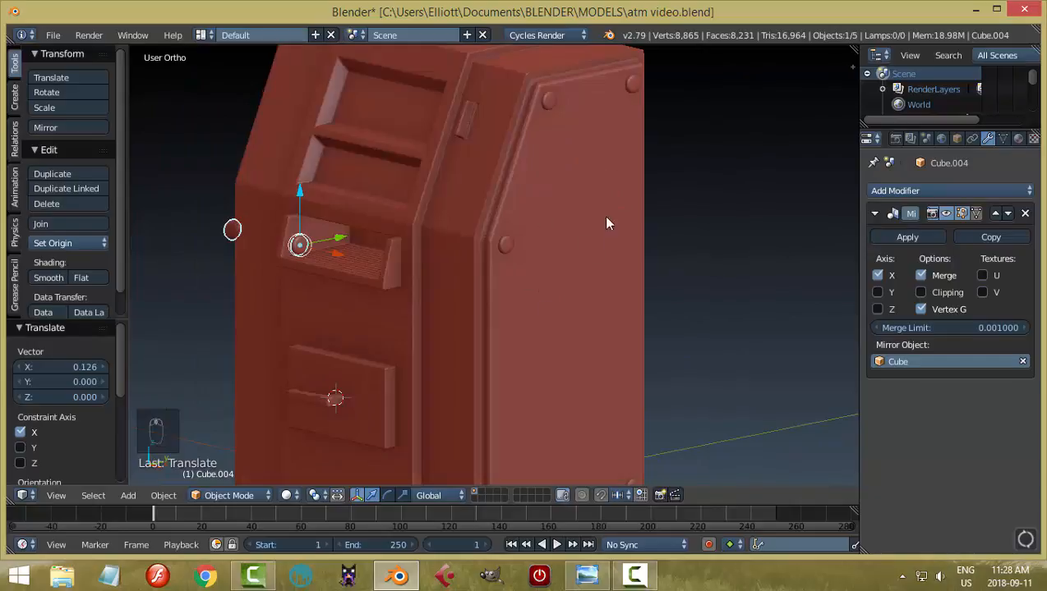
{"action": "middle_click_drag", "start_coordinate": [606, 224], "coordinate": [459, 292]}
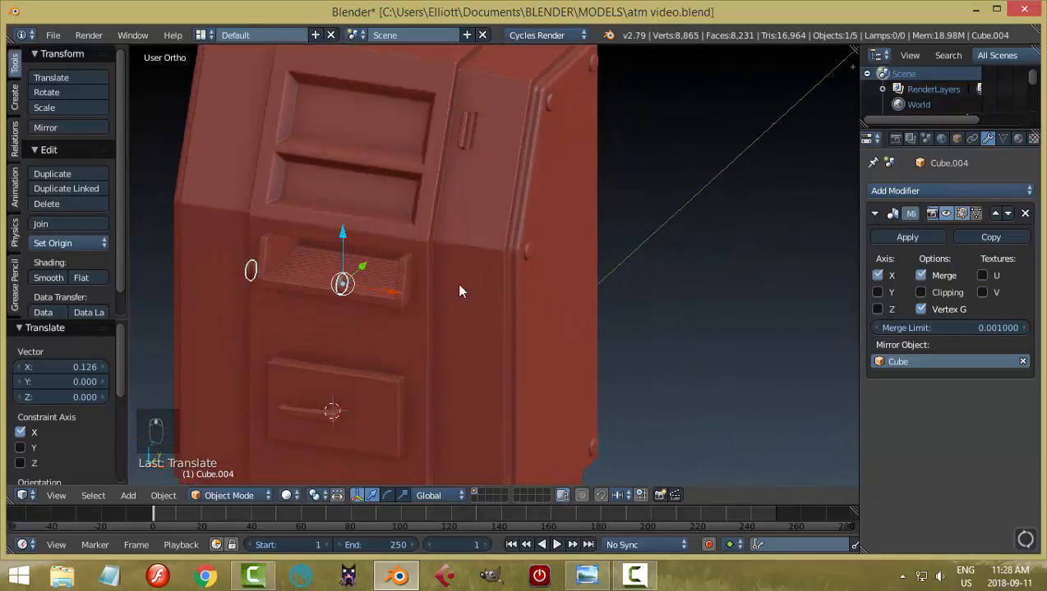
Step: Remove the bolt's Mirror modifier and move the bolt about 0.592 back along the Y axis
{"action": "left_click", "coordinate": [1025, 214]}
{"action": "middle_click_drag", "start_coordinate": [510, 346], "coordinate": [586, 346]}
{"action": "scroll", "coordinate": [562, 333], "scroll_direction": "up", "scroll_amount": 3}
Step: Rotate the bolt -90° around the global Z axis so it faces the front
{"action": "key", "text": "r"}
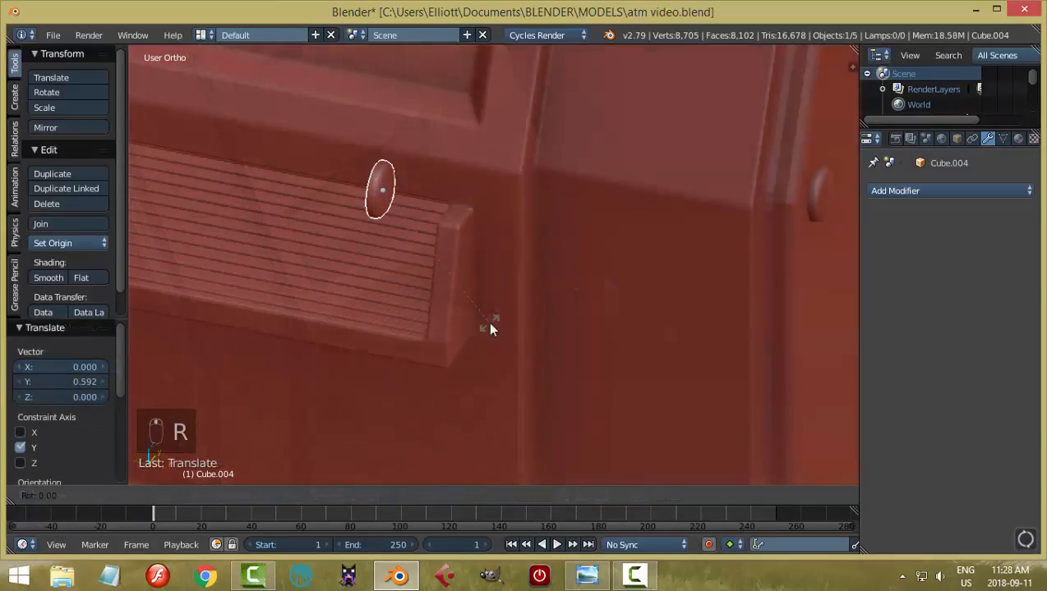
{"action": "type", "text": "z90"}
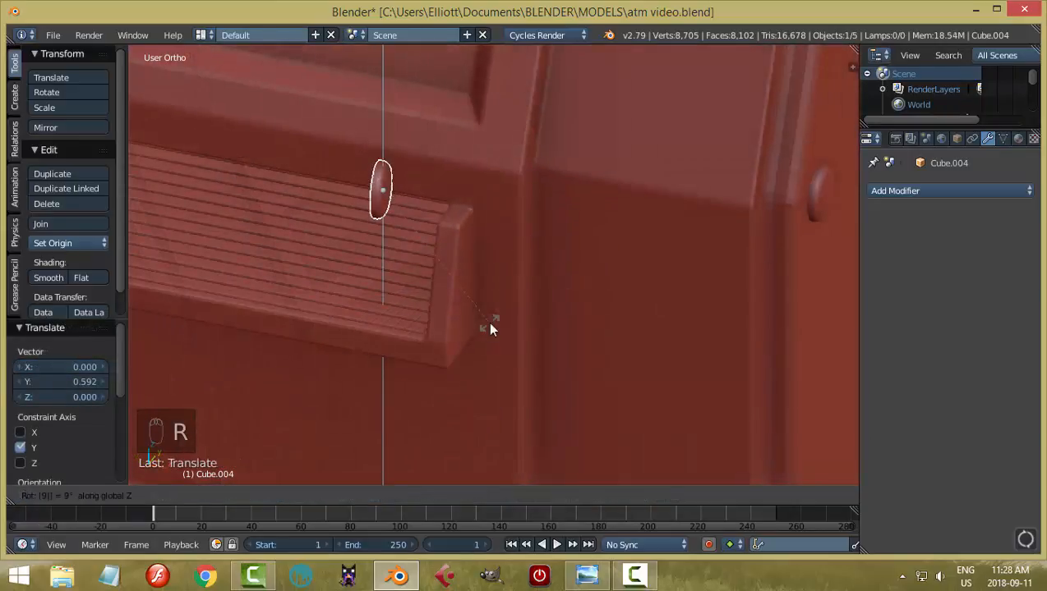
{"action": "key", "text": "minus"}
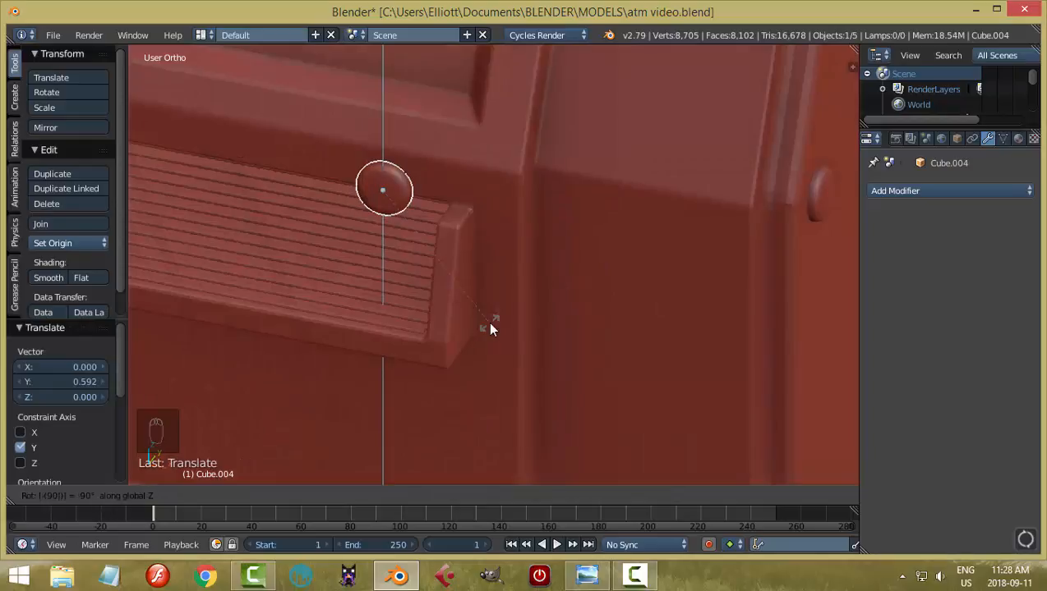
{"action": "key", "text": "Return"}
Step: Lower the bolt along Z to the raised front panel and shift it about -0.05 along Y to the panel's face
{"action": "middle_click_drag", "start_coordinate": [491, 327], "coordinate": [709, 295]}
{"action": "middle_click_drag", "start_coordinate": [679, 194], "coordinate": [581, 197]}
{"action": "key", "text": "g"}
{"action": "key", "text": "z"}
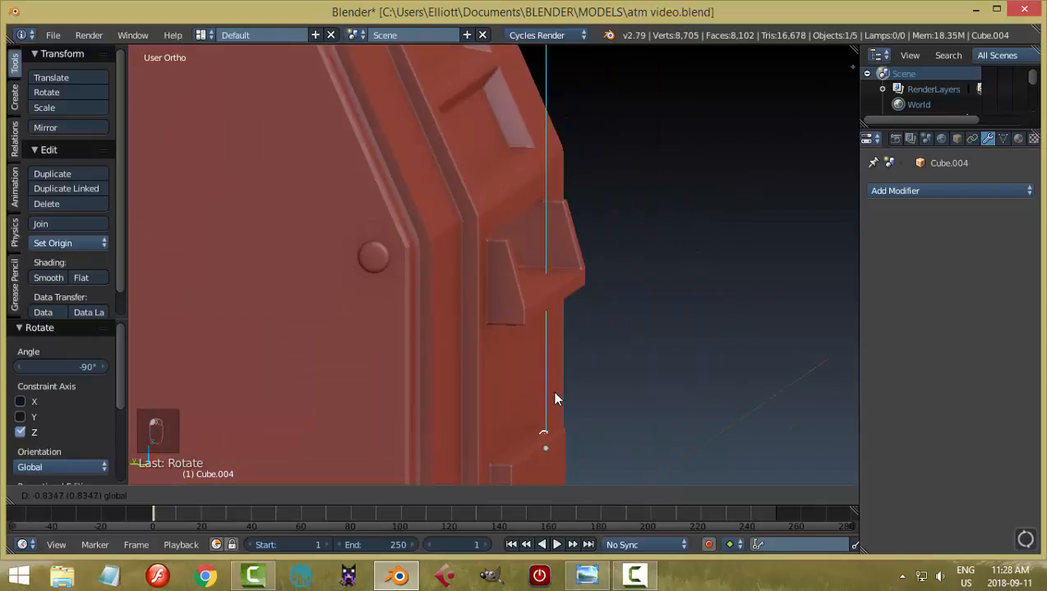
{"action": "left_click", "coordinate": [557, 409]}
{"action": "left_click_drag", "start_coordinate": [492, 458], "coordinate": [511, 465]}
{"action": "key", "text": "KP_Decimal"}
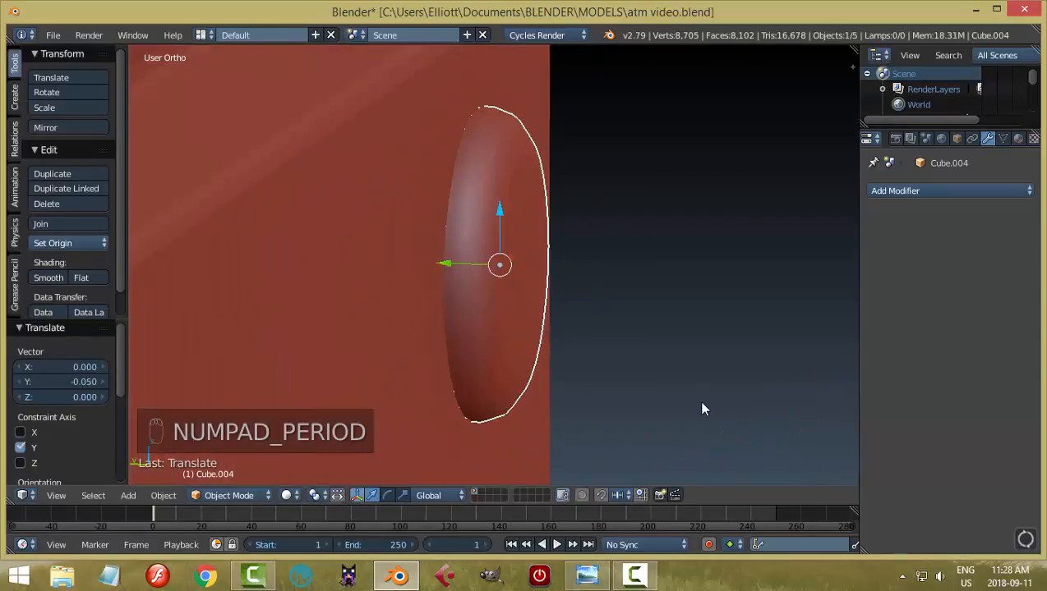
Step: In front view, shift the bolt about 0.044 along X and scale it down to about 0.6 of its size
{"action": "scroll", "coordinate": [694, 415], "scroll_direction": "down", "scroll_amount": 4}
{"action": "key", "text": "KP_1"}
{"action": "scroll", "coordinate": [692, 425], "scroll_direction": "up", "scroll_amount": 1}
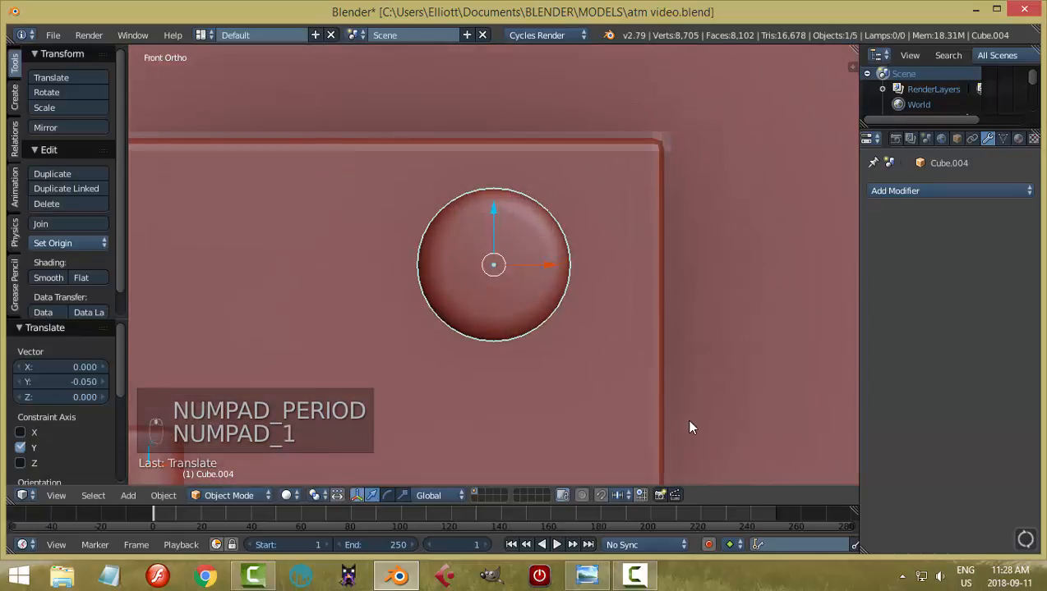
{"action": "scroll", "coordinate": [691, 426], "scroll_direction": "down", "scroll_amount": 3}
{"action": "left_click_drag", "start_coordinate": [554, 268], "coordinate": [591, 284]}
{"action": "scroll", "coordinate": [690, 286], "scroll_direction": "down", "scroll_amount": 1}
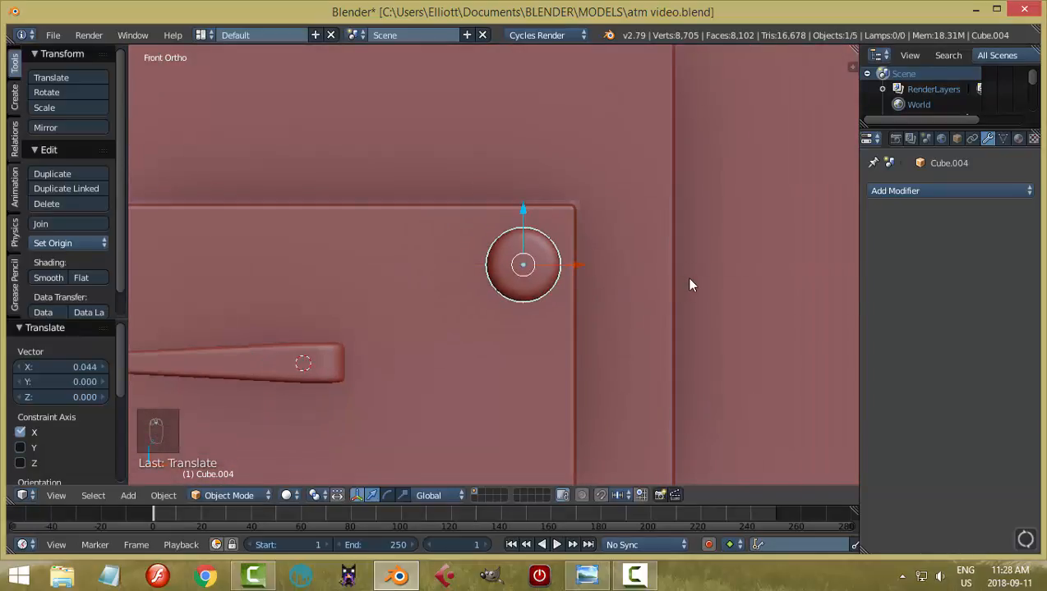
{"action": "key", "text": "s"}
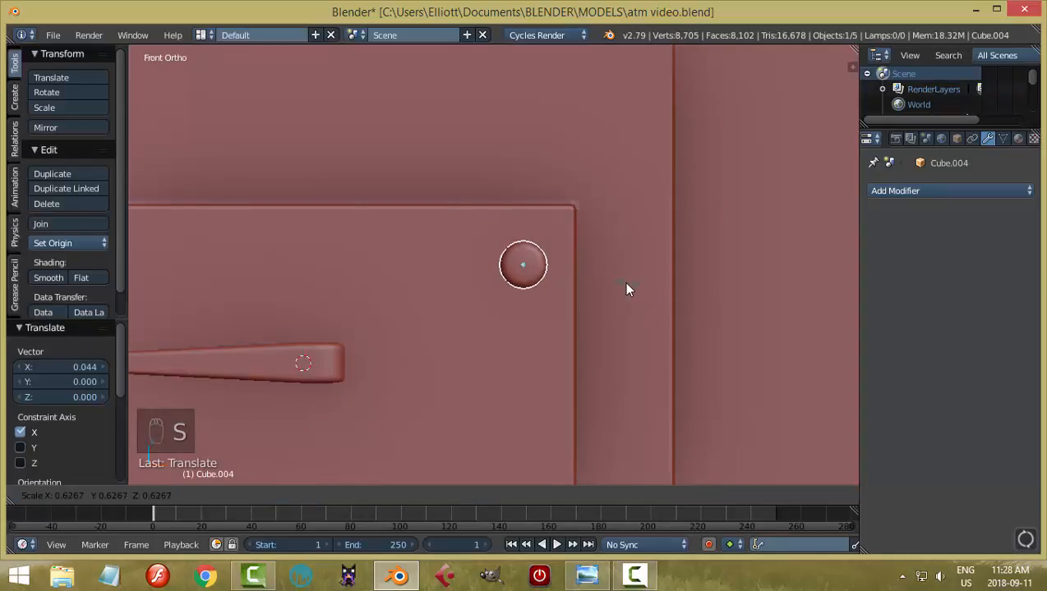
{"action": "left_click", "coordinate": [622, 280]}
Step: Seat the bolt on the panel with a 0.004 Y shift, and nudge it 0.012 along X and 0.022 along Z toward the upper right corner
{"action": "middle_click_drag", "start_coordinate": [622, 280], "coordinate": [584, 271]}
{"action": "left_click", "coordinate": [558, 269]}
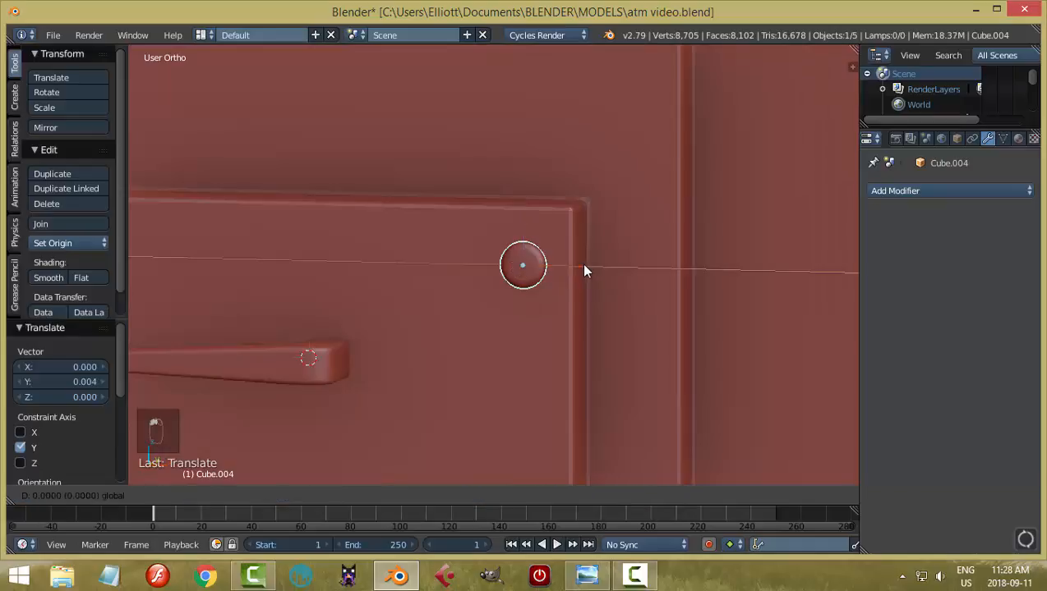
{"action": "left_click", "coordinate": [588, 264]}
{"action": "key", "text": "g"}
{"action": "key", "text": "z"}
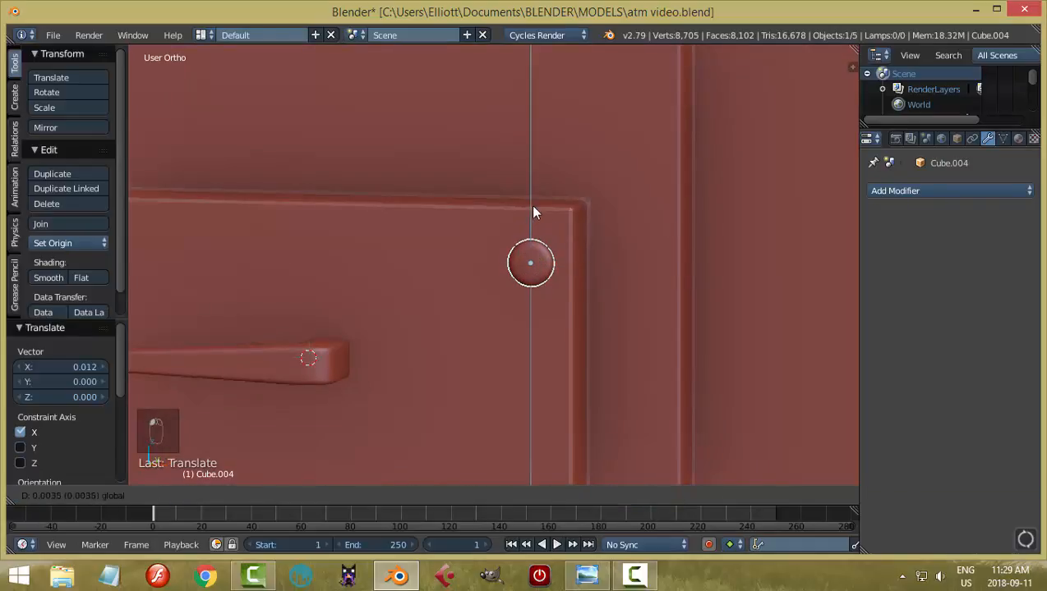
{"action": "left_click", "coordinate": [535, 197]}
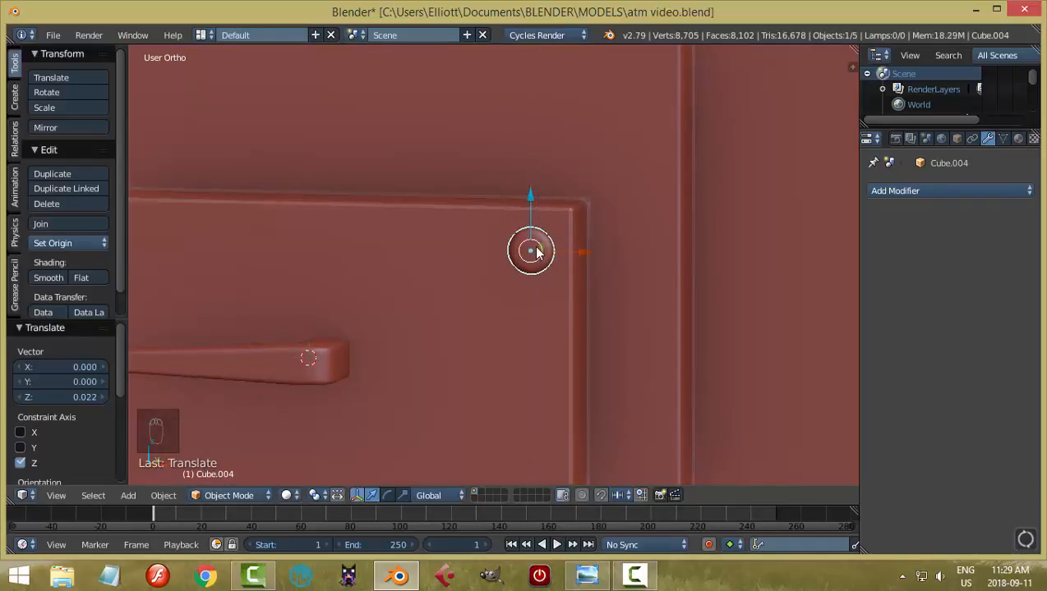
Step: Duplicate the bolt and move the copy about -0.684 along X to the raised panel's upper left corner
{"action": "scroll", "coordinate": [633, 308], "scroll_direction": "down", "scroll_amount": 4}
{"action": "key", "text": "KP_1"}
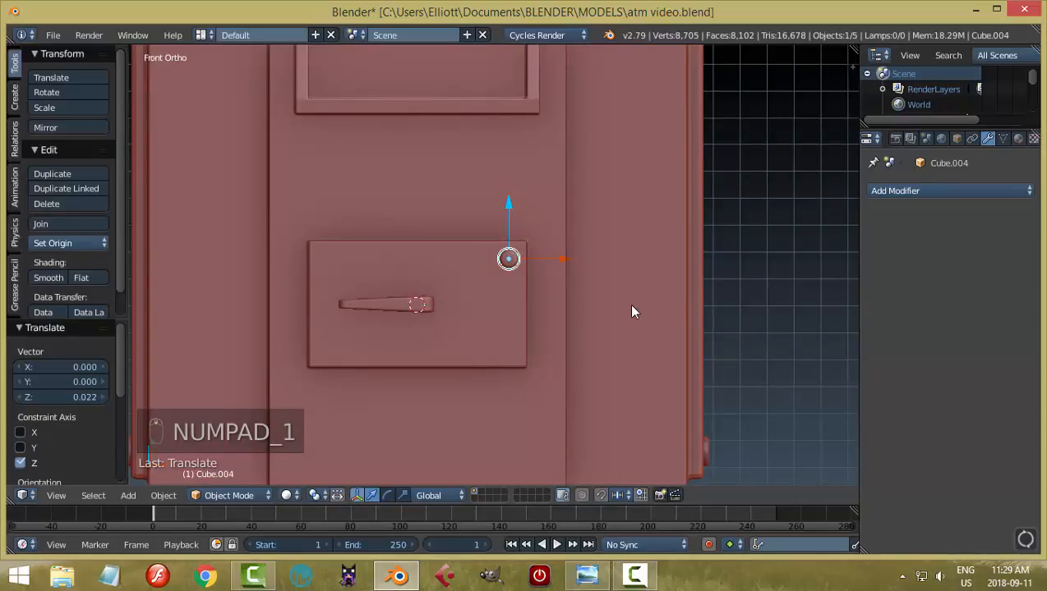
{"action": "key", "text": "shift+d"}
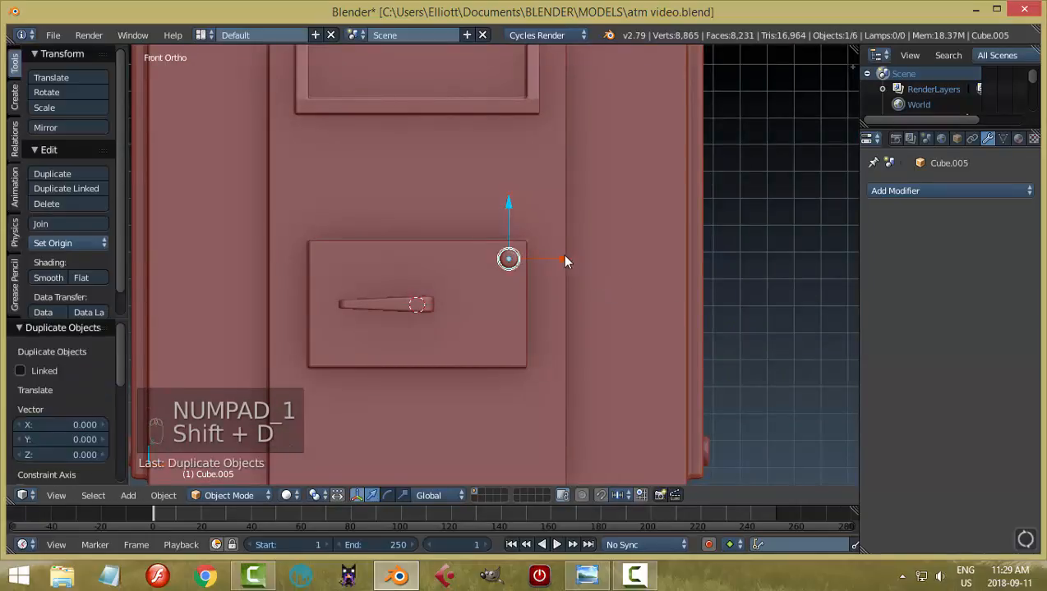
{"action": "left_click_drag", "start_coordinate": [565, 258], "coordinate": [381, 266]}
Step: Duplicate both upper corner bolts and move the copies down along Z to the raised panel's lower corners
{"action": "left_click", "coordinate": [516, 264], "text": "shift"}
{"action": "key", "text": "shift+d"}
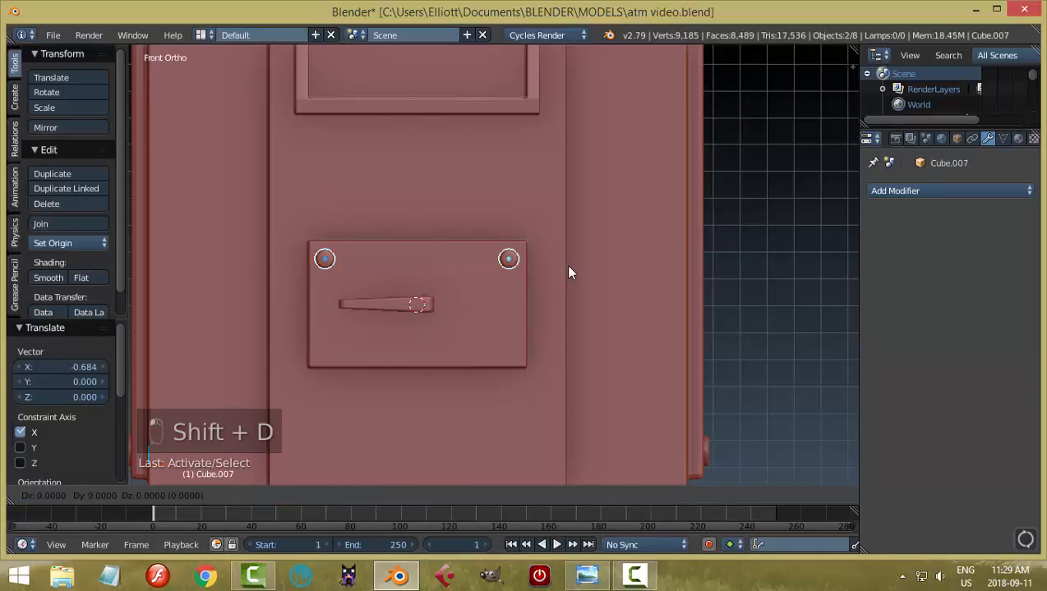
{"action": "left_click", "coordinate": [419, 299]}
Step: Duplicate the two lower corner bolts and move the copies about 0.175 up along Z to the panel's mid-height
{"action": "key", "text": "shift+d"}
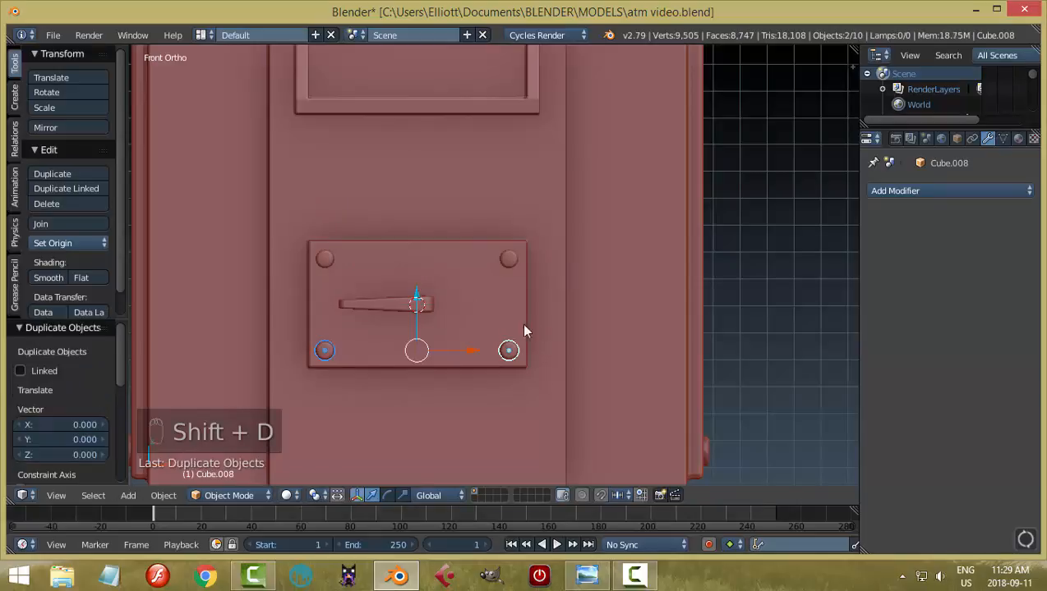
{"action": "left_click_drag", "start_coordinate": [417, 292], "coordinate": [426, 244]}
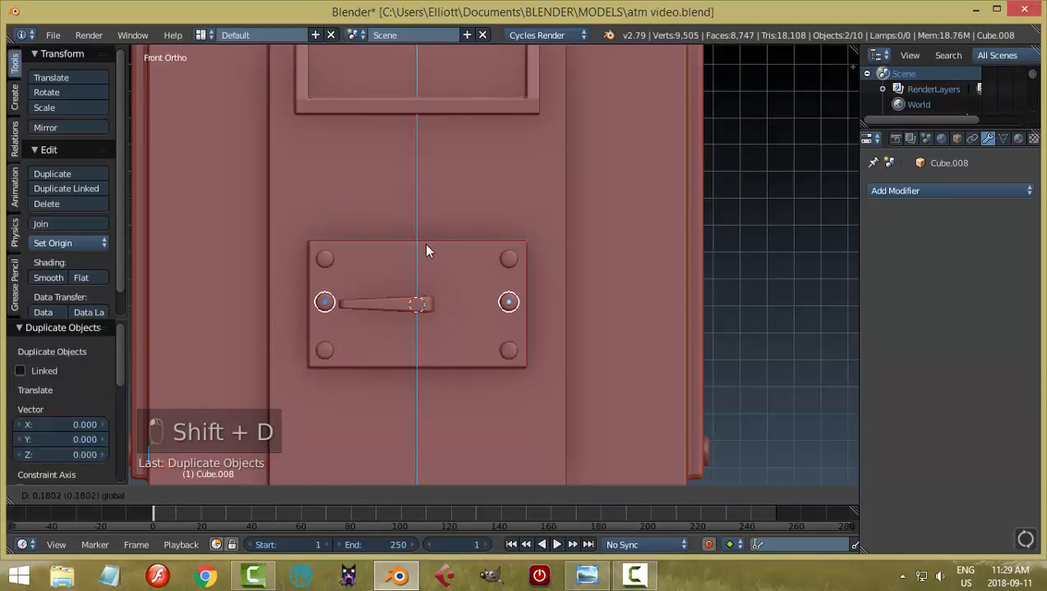
{"action": "left_click", "coordinate": [427, 248]}
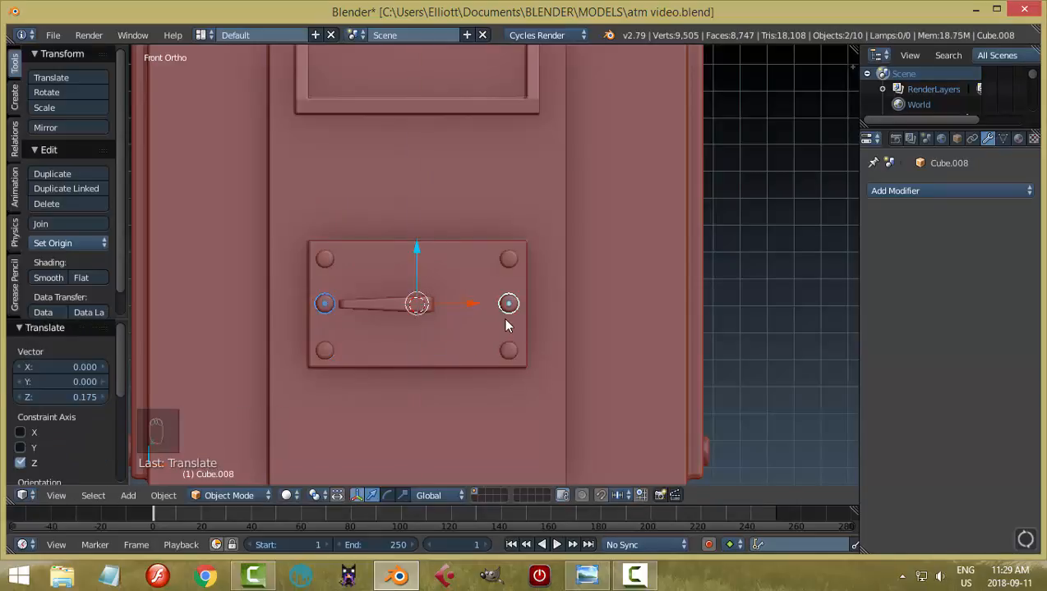
Step: Duplicate the upper and lower left corner bolts, move the copies about 0.346 along X to the panel's middle, and deselect them
{"action": "key", "text": "a"}
{"action": "right_click", "coordinate": [324, 259]}
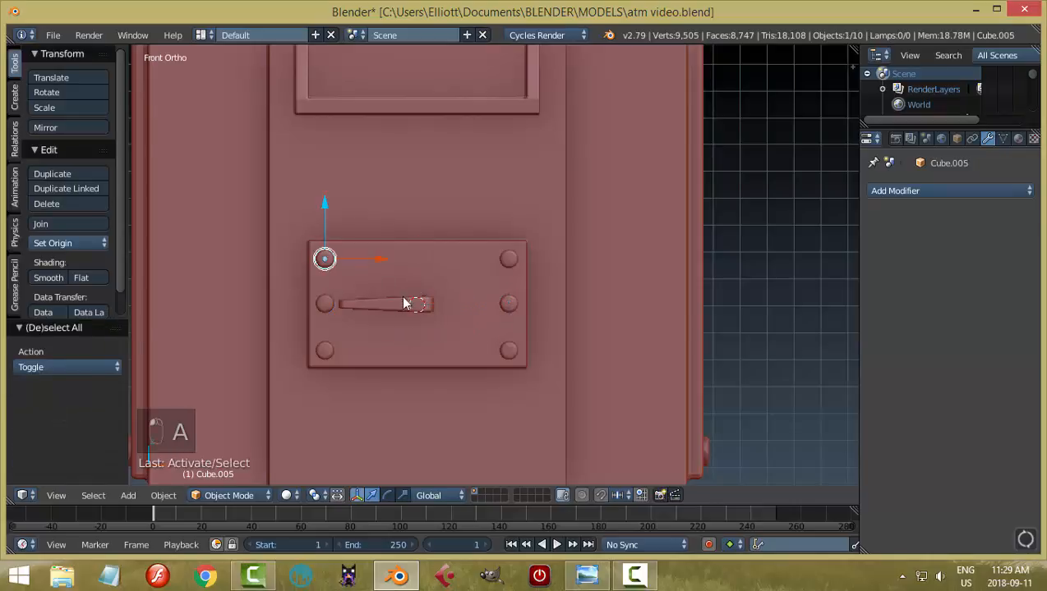
{"action": "right_click", "coordinate": [325, 352], "text": "shift"}
{"action": "key", "text": "shift+d"}
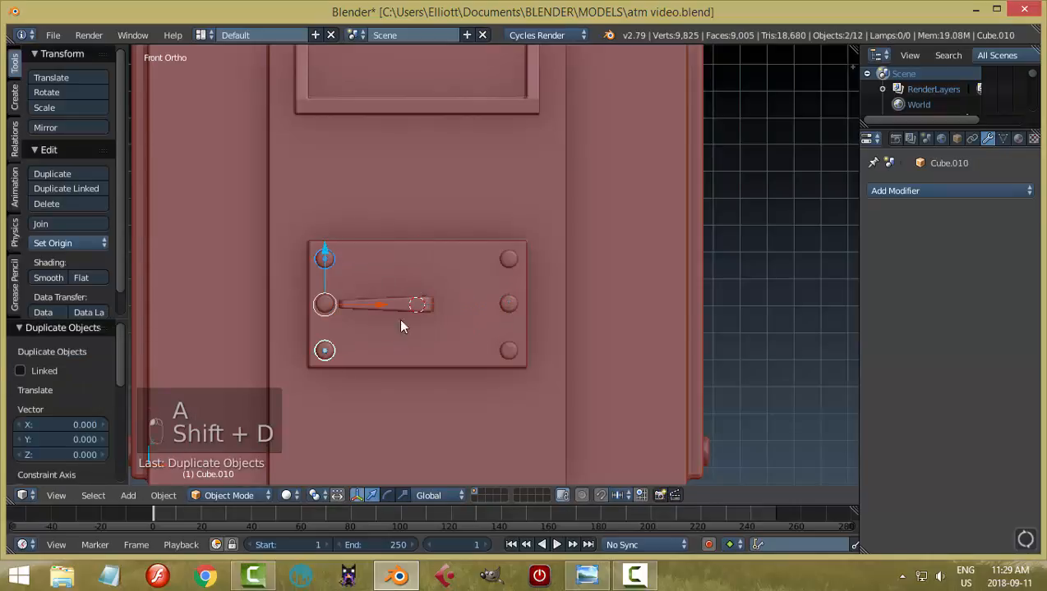
{"action": "left_click", "coordinate": [473, 312]}
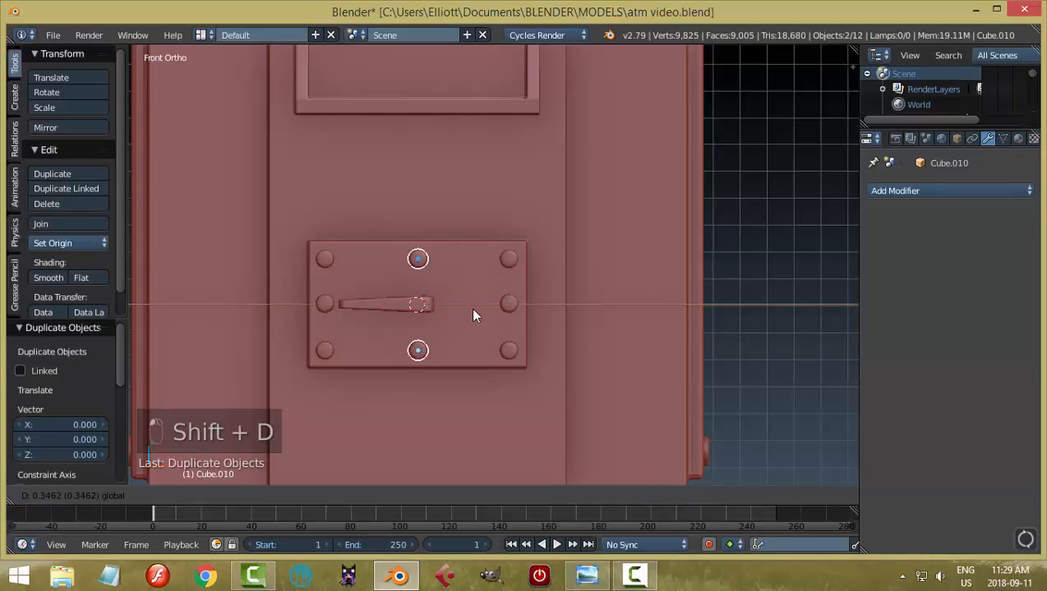
{"action": "key", "text": "a"}
Step: Move the handle about 0.055 along X to centre it between the side bolts, and deselect it
{"action": "middle_click_drag", "start_coordinate": [477, 313], "coordinate": [632, 326]}
{"action": "scroll", "coordinate": [592, 348], "scroll_direction": "up", "scroll_amount": 5}
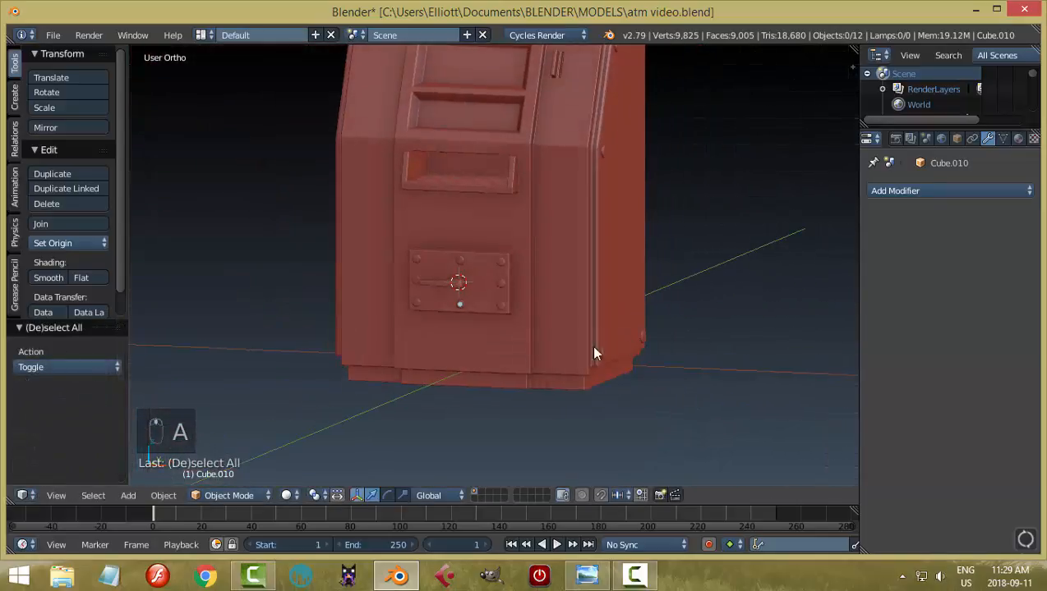
{"action": "right_click", "coordinate": [421, 304]}
{"action": "middle_click_drag", "start_coordinate": [425, 308], "coordinate": [458, 313]}
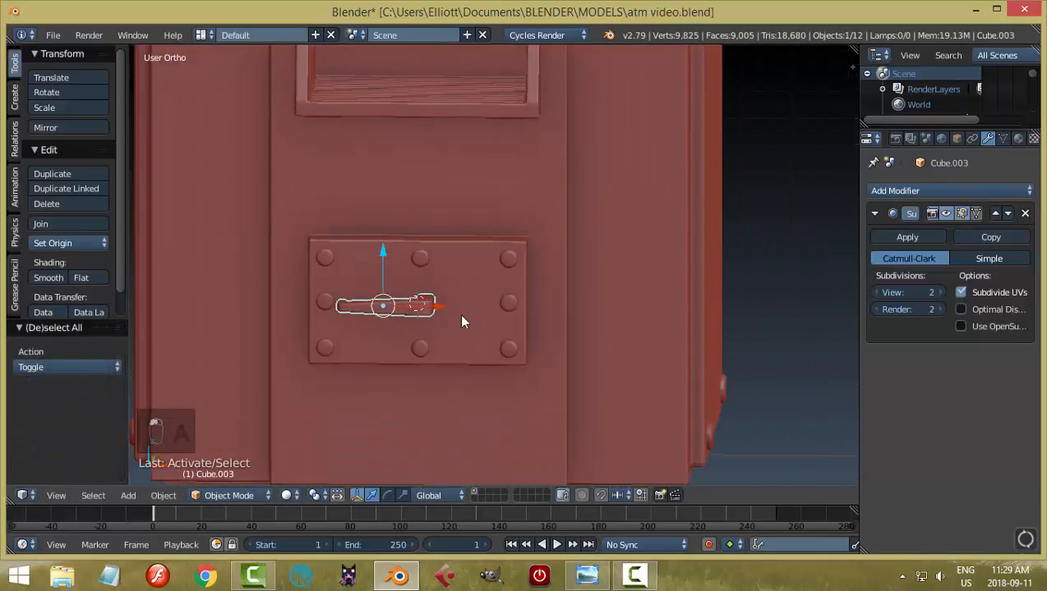
{"action": "key", "text": "g"}
{"action": "key", "text": "x"}
{"action": "left_click", "coordinate": [455, 310]}
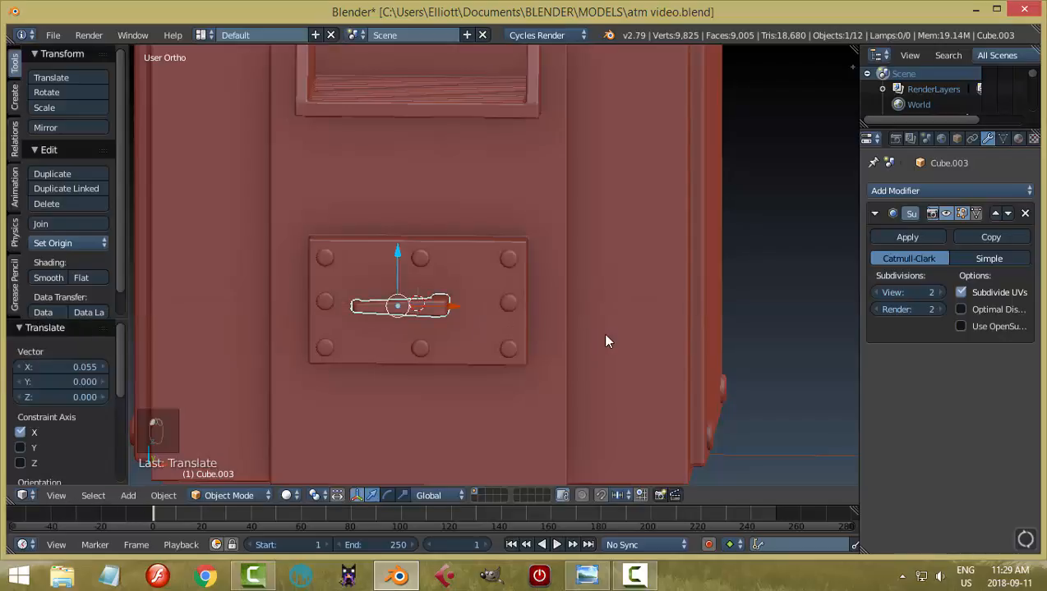
{"action": "key", "text": "a"}
Step: Select all eight bolts on the raised front panel and join them into one object
{"action": "scroll", "coordinate": [579, 327], "scroll_direction": "down", "scroll_amount": 4}
{"action": "middle_click_drag", "start_coordinate": [579, 327], "coordinate": [528, 338]}
{"action": "scroll", "coordinate": [536, 321], "scroll_direction": "up", "scroll_amount": 4}
{"action": "right_click", "coordinate": [507, 262]}
{"action": "scroll", "coordinate": [540, 351], "scroll_direction": "up", "scroll_amount": 3}
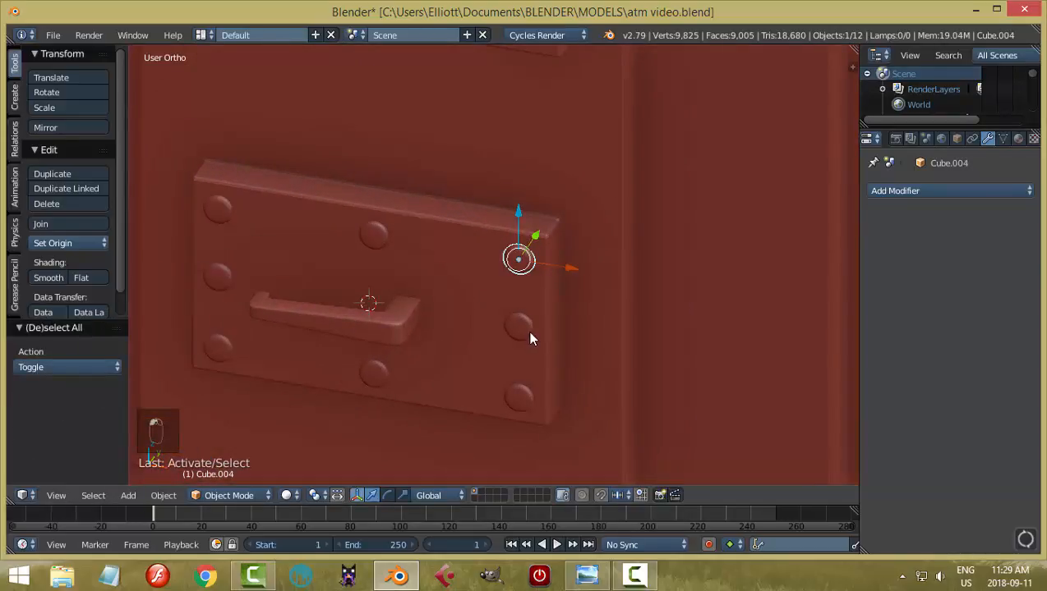
{"action": "right_click", "coordinate": [522, 330], "text": "shift"}
{"action": "right_click", "coordinate": [520, 396], "text": "shift"}
{"action": "right_click", "coordinate": [359, 377], "text": "shift"}
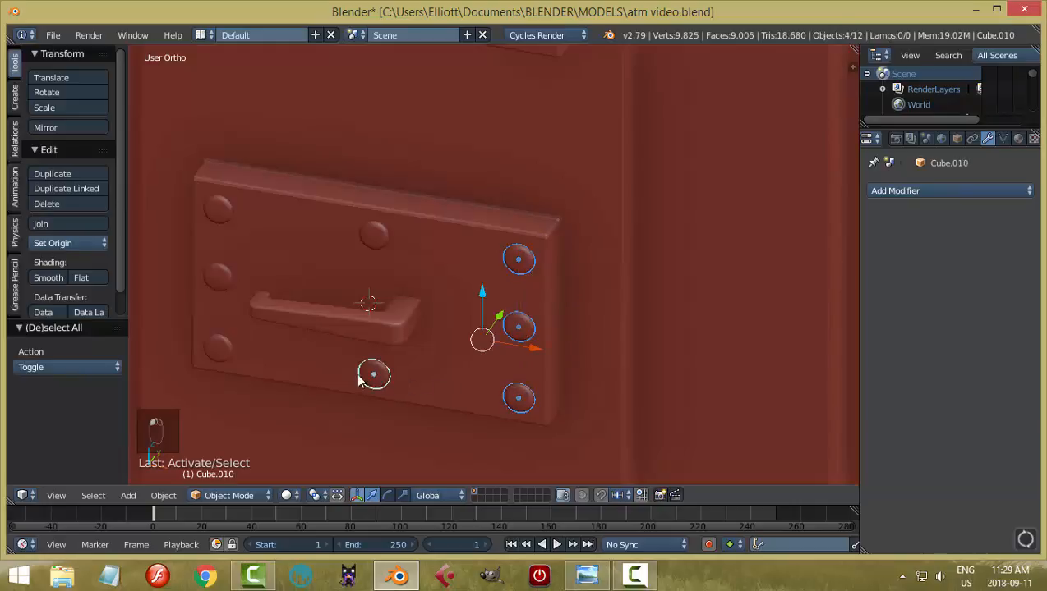
{"action": "right_click", "coordinate": [220, 350], "text": "shift"}
{"action": "right_click", "coordinate": [220, 280], "text": "shift"}
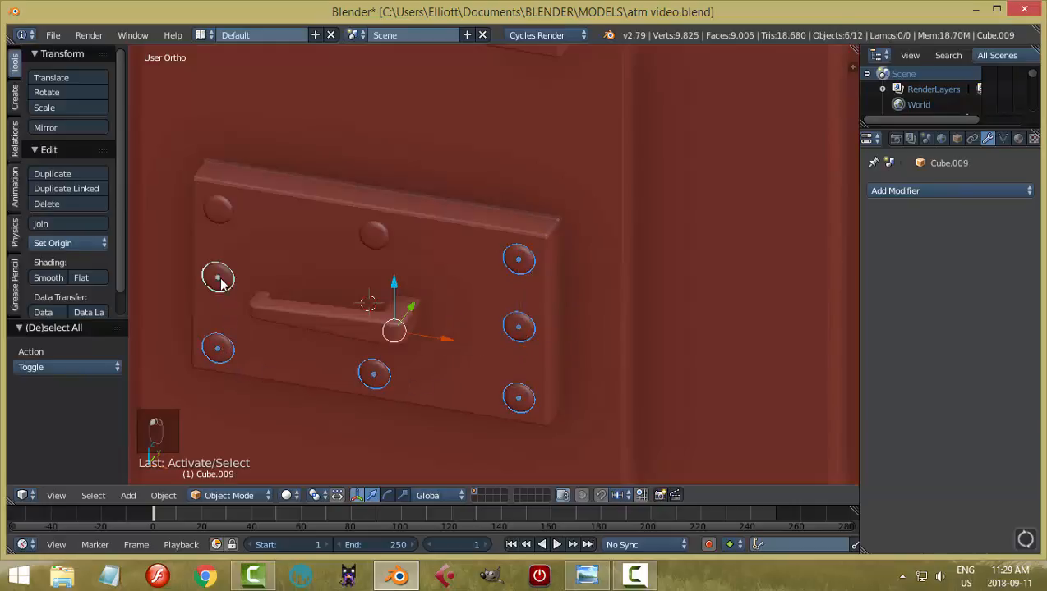
{"action": "right_click", "coordinate": [217, 211], "text": "shift"}
{"action": "right_click", "coordinate": [373, 234], "text": "shift"}
{"action": "key", "text": "ctrl+j"}
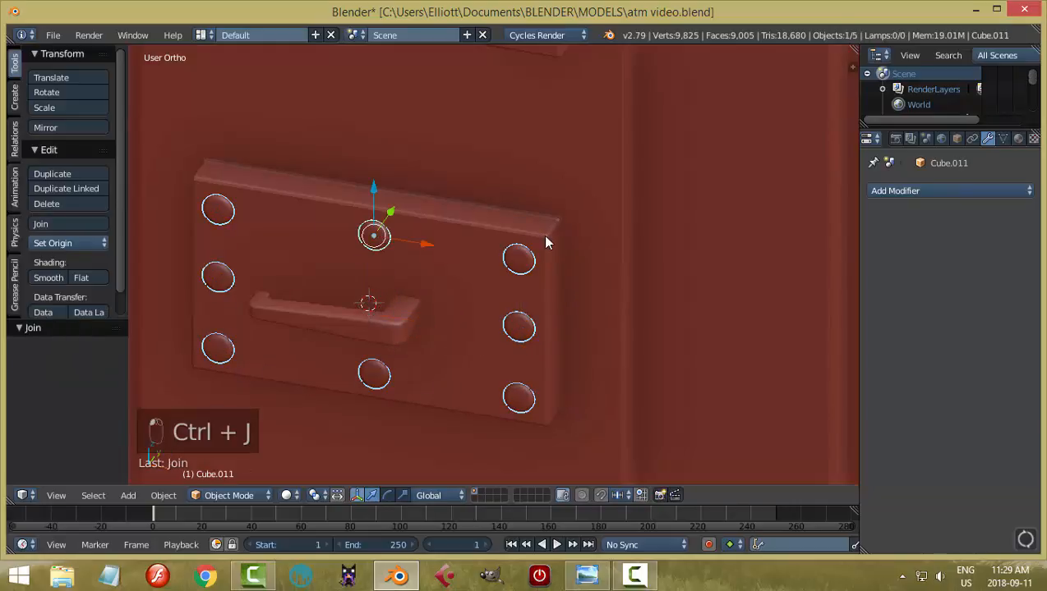
Step: Save the ATM file over the existing version and select the handle on the raised panel
{"action": "key", "text": "ctrl+s"}
{"action": "left_click", "coordinate": [533, 232]}
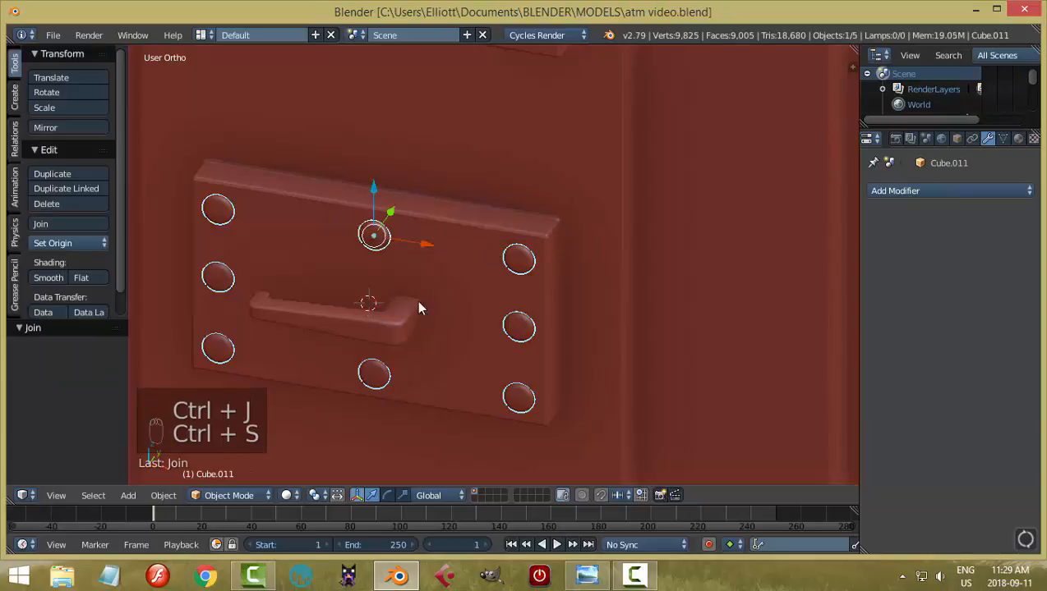
{"action": "right_click", "coordinate": [416, 304]}
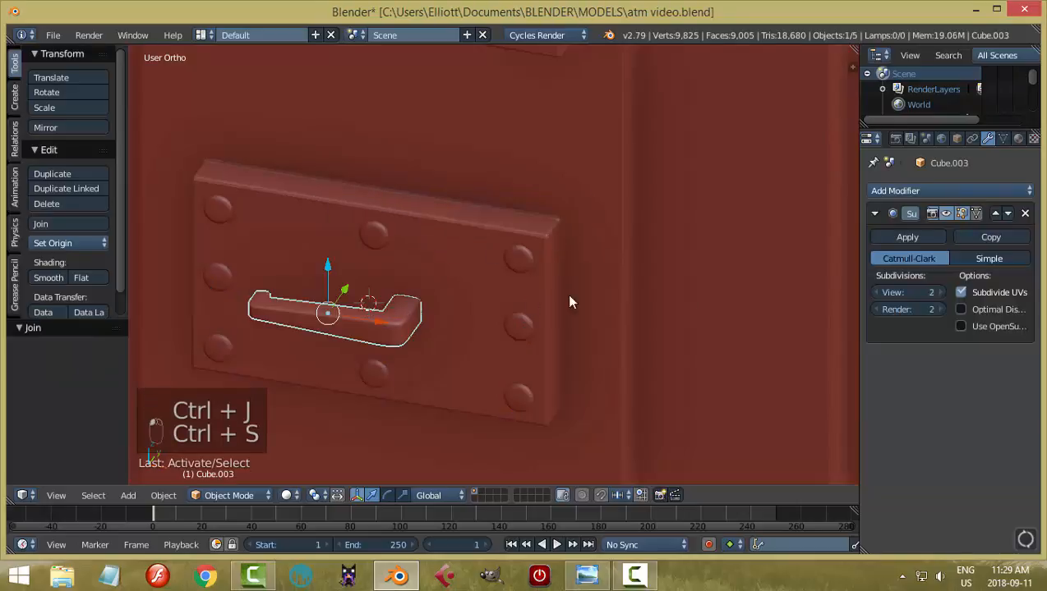
Step: Apply the handle's Subdivision Surface modifier, deselect everything and save the ATM file
{"action": "left_click", "coordinate": [902, 237]}
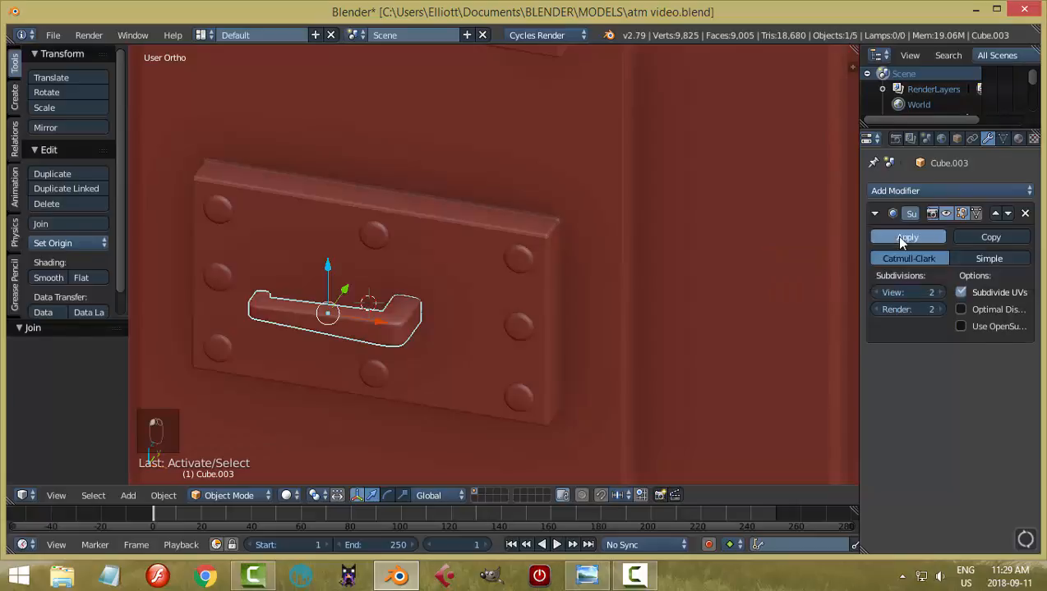
{"action": "key", "text": "a"}
{"action": "scroll", "coordinate": [545, 293], "scroll_direction": "down", "scroll_amount": 5}
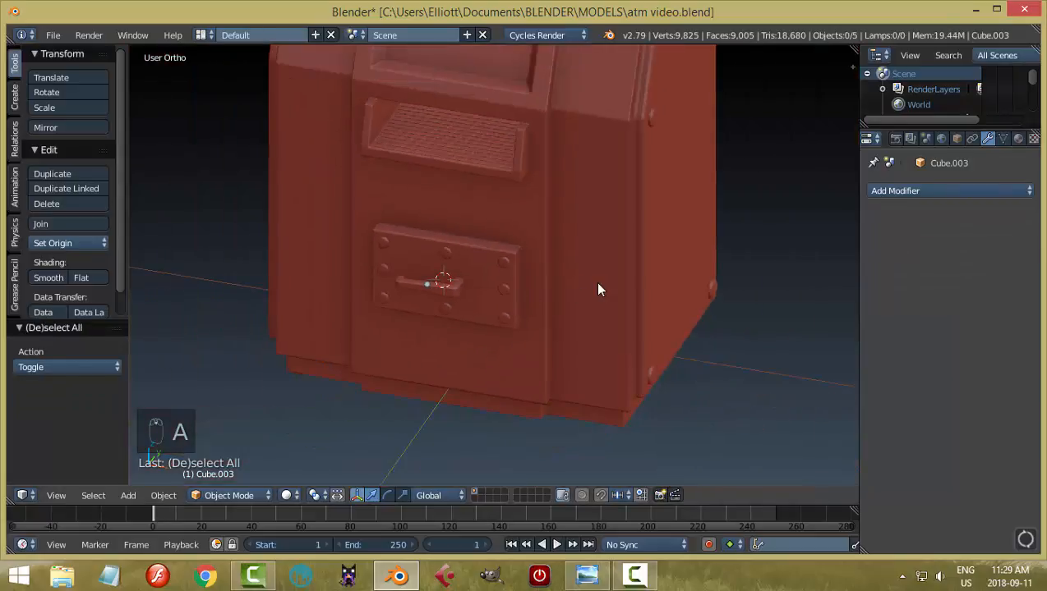
{"action": "key", "text": "ctrl+s"}
Step: Examine the ATM's front from several angles, including the two upper recesses, the tray and the bolted panel
{"action": "middle_click_drag", "start_coordinate": [549, 339], "coordinate": [582, 313]}
{"action": "scroll", "coordinate": [635, 274], "scroll_direction": "down", "scroll_amount": 4}
{"action": "scroll", "coordinate": [563, 235], "scroll_direction": "up", "scroll_amount": 3}
{"action": "scroll", "coordinate": [563, 234], "scroll_direction": "down", "scroll_amount": 2}
{"action": "middle_click_drag", "start_coordinate": [563, 235], "coordinate": [665, 304]}
{"action": "scroll", "coordinate": [628, 309], "scroll_direction": "up", "scroll_amount": 3}
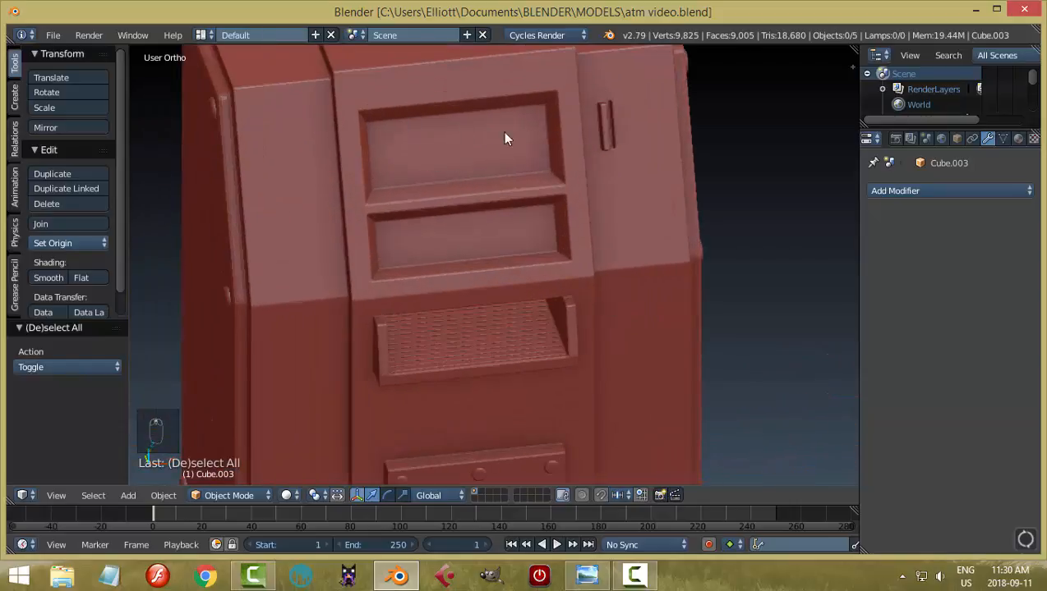
{"action": "middle_click_drag", "start_coordinate": [470, 241], "coordinate": [446, 105]}
{"action": "scroll", "coordinate": [549, 230], "scroll_direction": "down", "scroll_amount": 1}
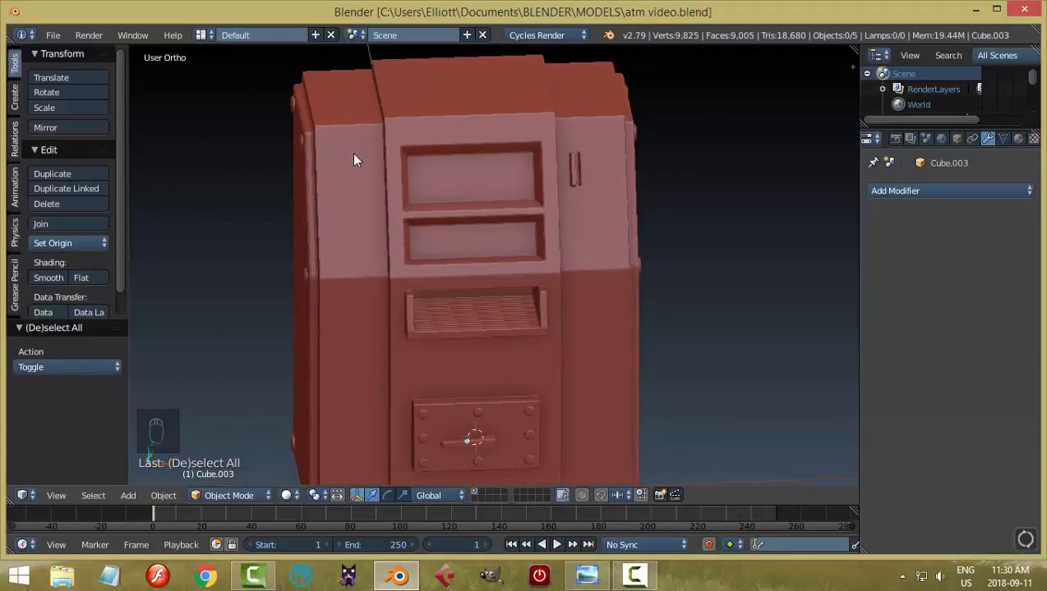
Step: Enter the ATM body's mesh and select the three back faces of the lower recess above the tray
{"action": "right_click", "coordinate": [451, 239]}
{"action": "middle_click_drag", "start_coordinate": [526, 245], "coordinate": [532, 245]}
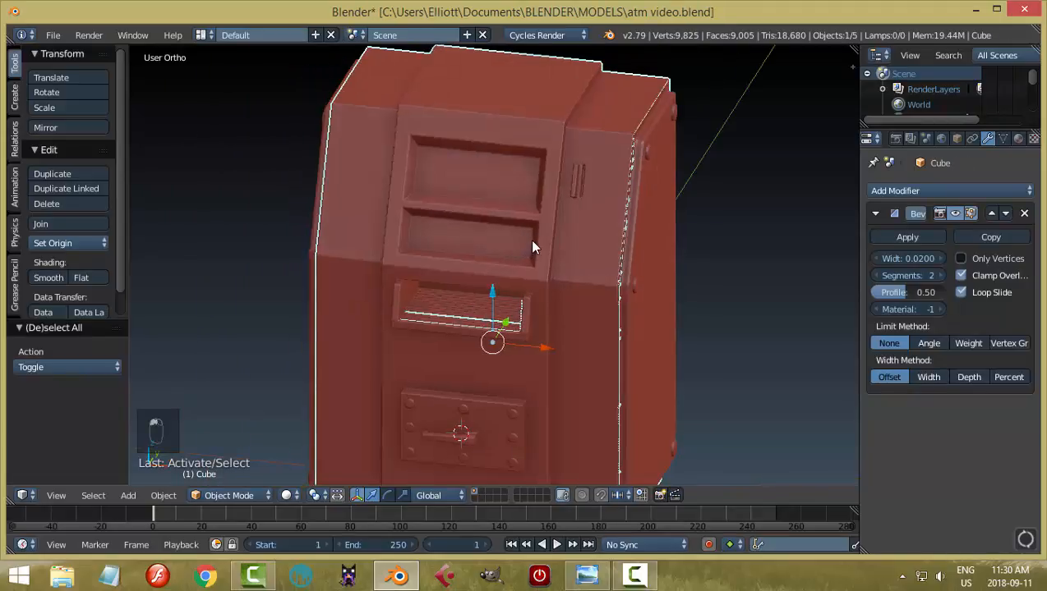
{"action": "key", "text": "Tab"}
{"action": "left_click", "coordinate": [630, 245]}
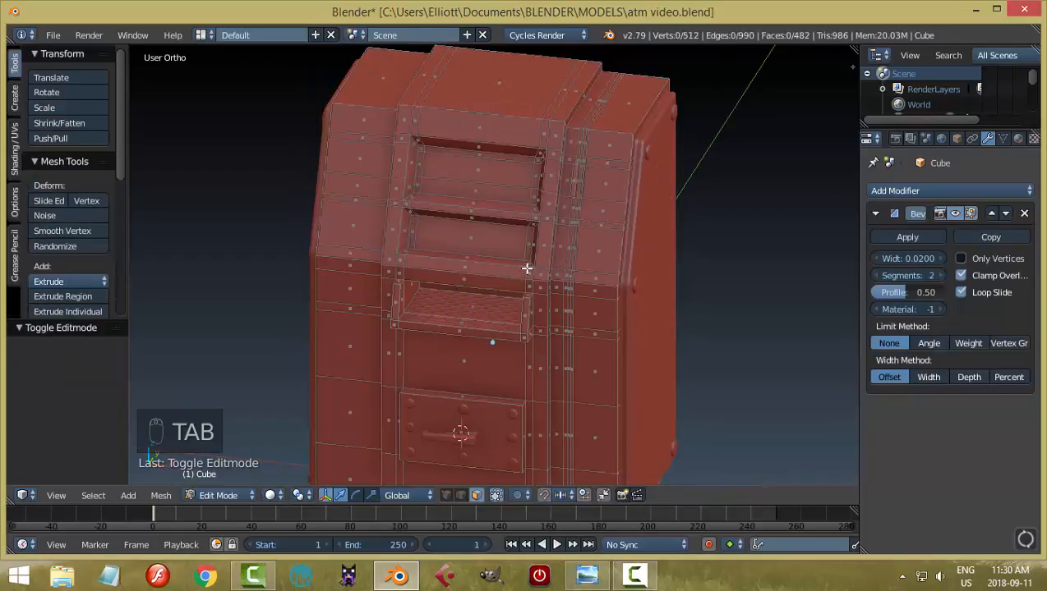
{"action": "right_click", "coordinate": [484, 242]}
{"action": "scroll", "coordinate": [532, 274], "scroll_direction": "up", "scroll_amount": 5}
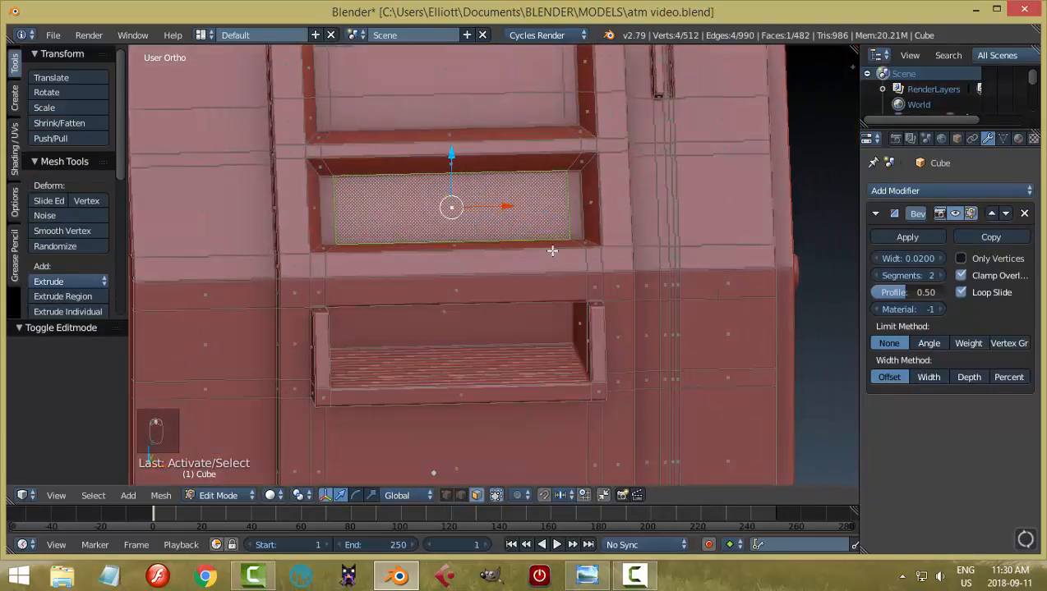
{"action": "middle_click_drag", "start_coordinate": [552, 251], "coordinate": [548, 257]}
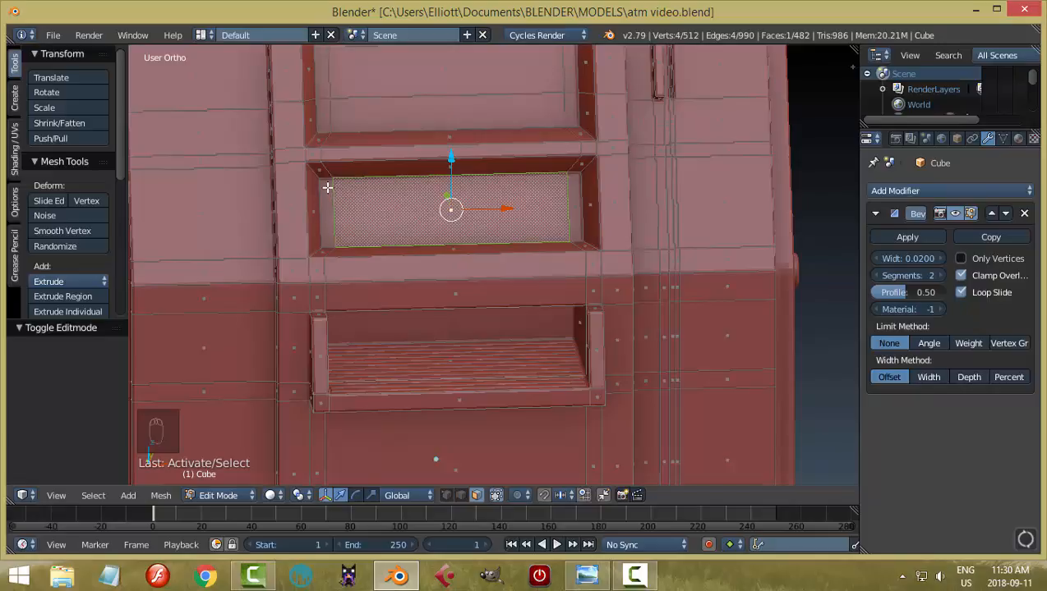
{"action": "right_click", "coordinate": [331, 187], "text": "shift"}
{"action": "right_click", "coordinate": [570, 199], "text": "shift"}
{"action": "middle_click_drag", "start_coordinate": [570, 199], "coordinate": [465, 226]}
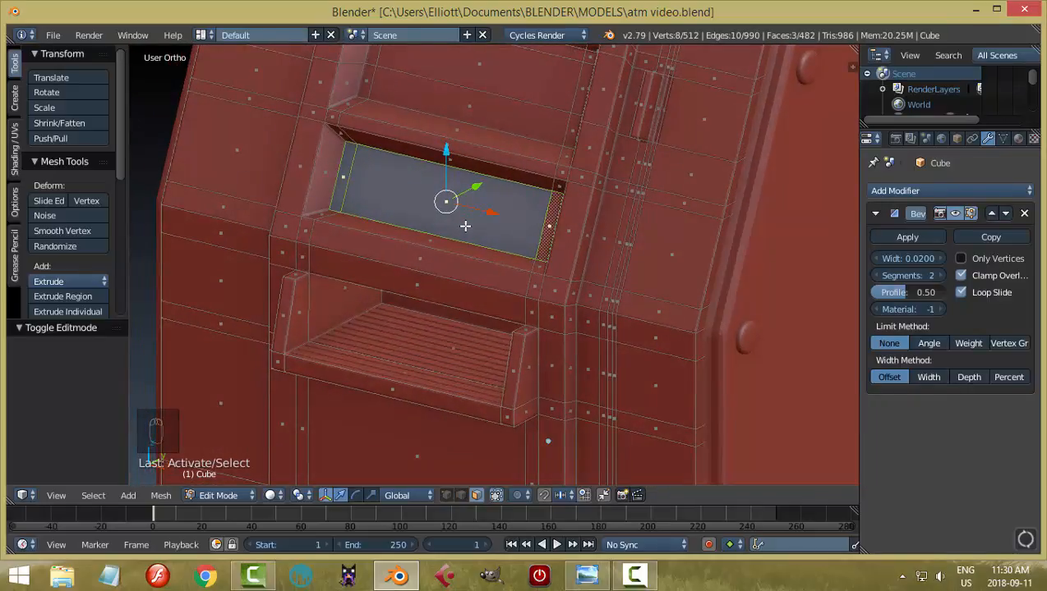
Step: Duplicate the selected recess faces in place, separate the copy into its own object and return to Object Mode
{"action": "key", "text": "shift+d"}
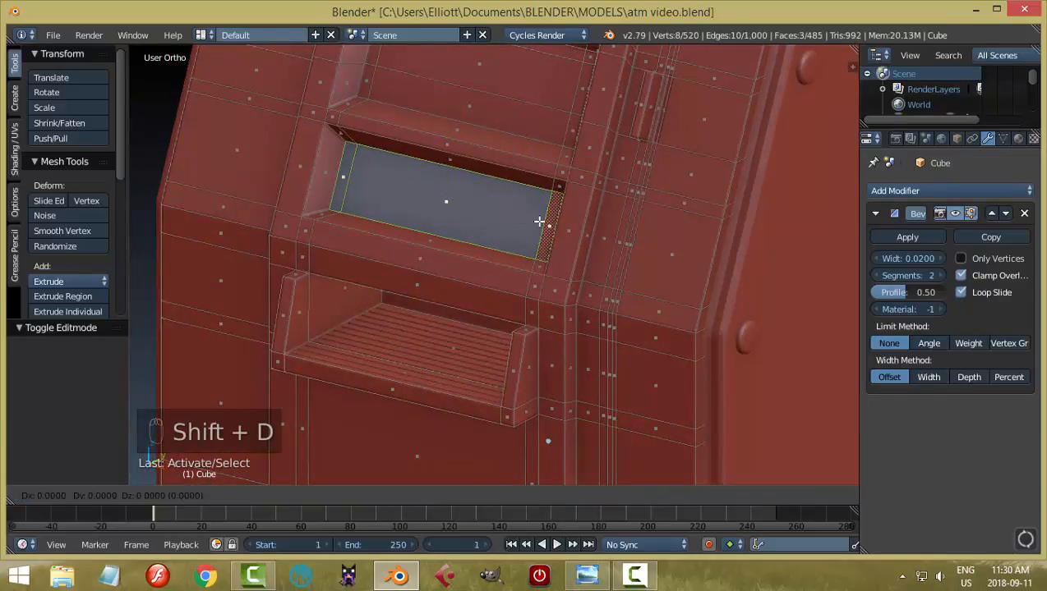
{"action": "key", "text": "p"}
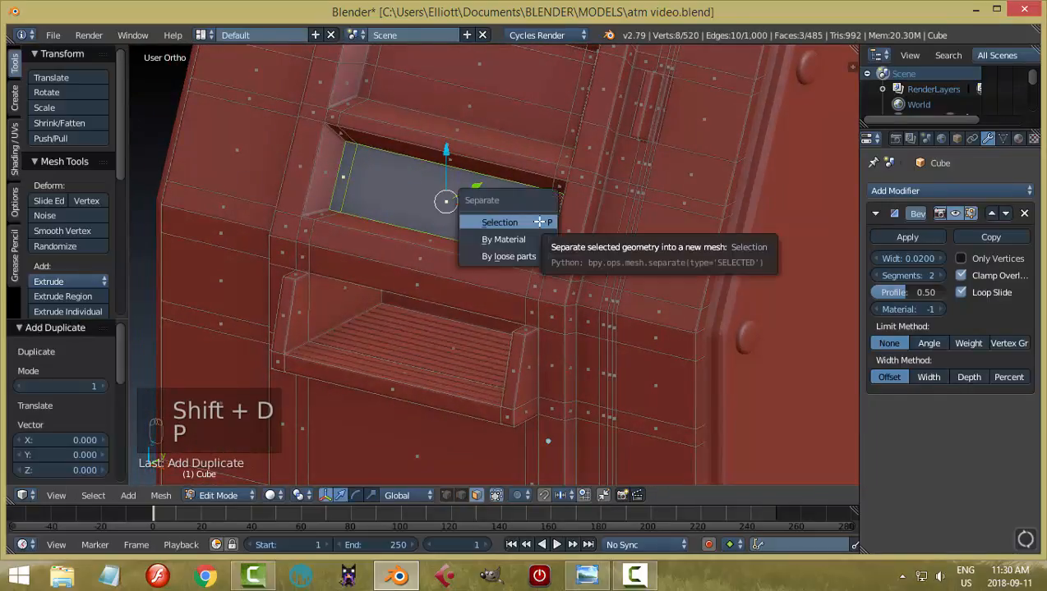
{"action": "left_click", "coordinate": [539, 220]}
{"action": "key", "text": "Tab"}
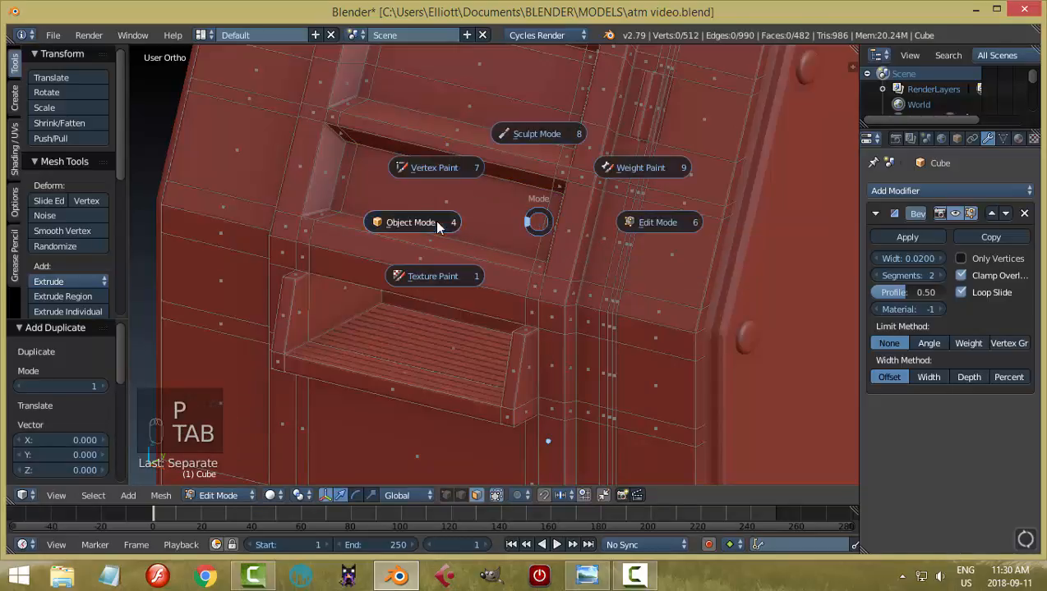
{"action": "left_click", "coordinate": [532, 220]}
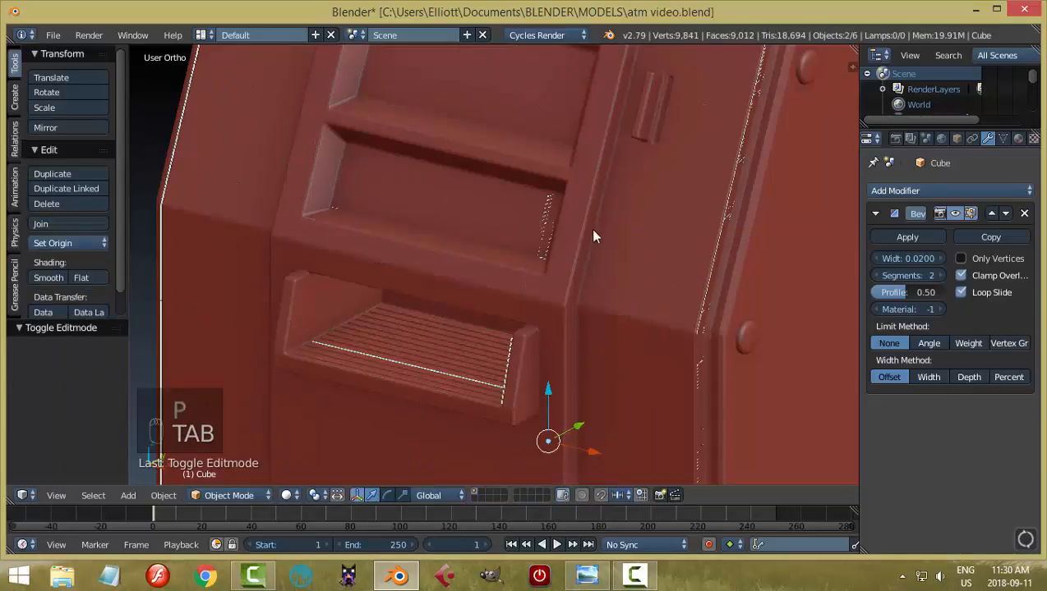
Step: Set the separated recess plate's origin to its geometry and move it about -0.163 along Y, out of the recess
{"action": "right_click", "coordinate": [441, 209]}
{"action": "left_click", "coordinate": [67, 241]}
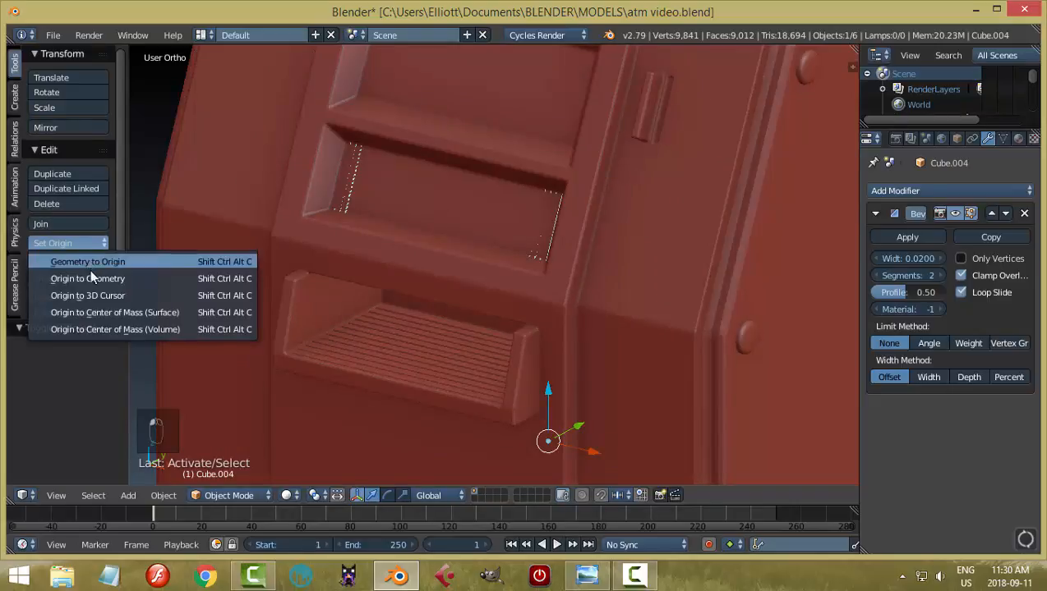
{"action": "left_click", "coordinate": [89, 278]}
{"action": "middle_click_drag", "start_coordinate": [504, 203], "coordinate": [500, 189]}
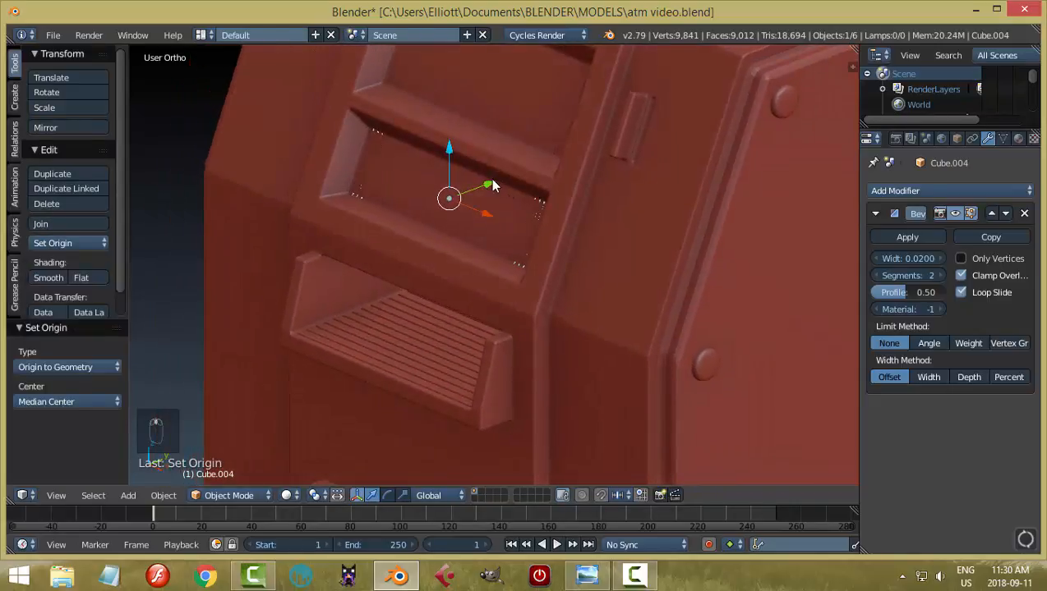
{"action": "left_click_drag", "start_coordinate": [488, 186], "coordinate": [453, 198]}
{"action": "middle_click_drag", "start_coordinate": [516, 241], "coordinate": [851, 271]}
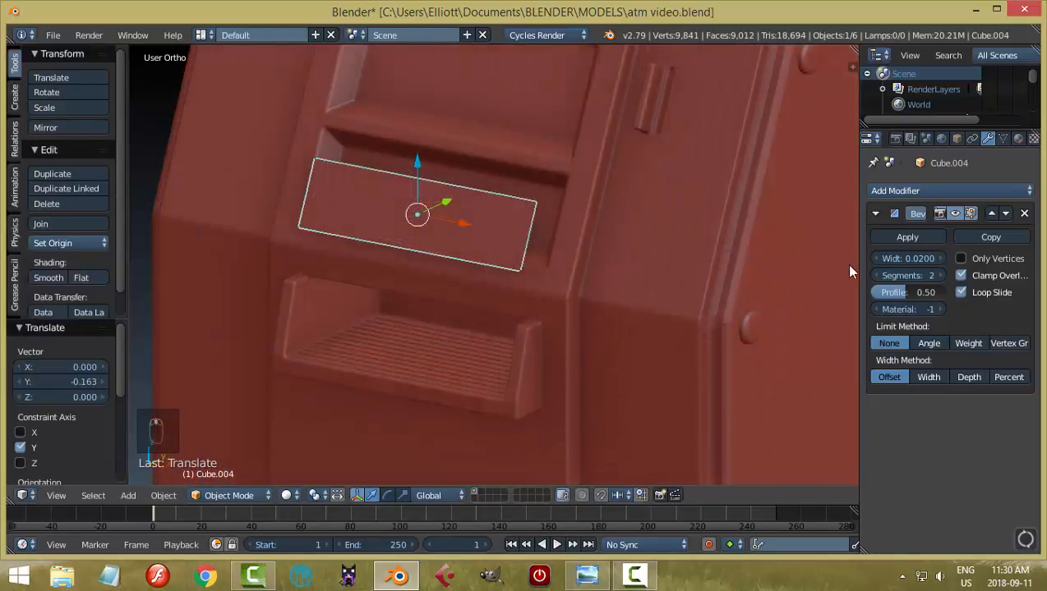
Step: Remove the plate's Bevel modifier, move the plate to layer 11 and display only that layer
{"action": "left_click", "coordinate": [1024, 213]}
{"action": "middle_click_drag", "start_coordinate": [759, 259], "coordinate": [592, 282]}
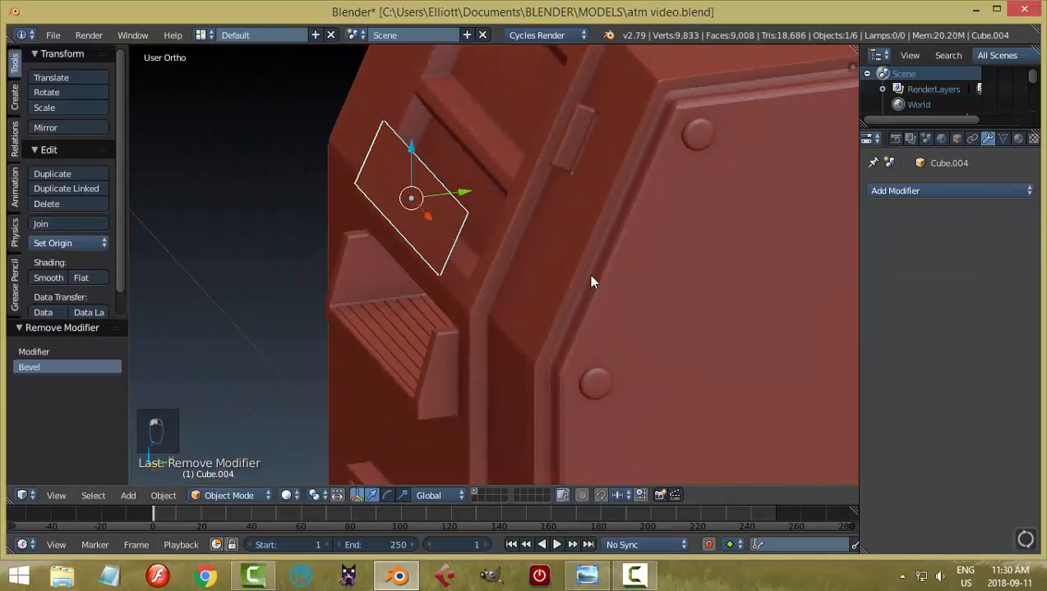
{"action": "key", "text": "m"}
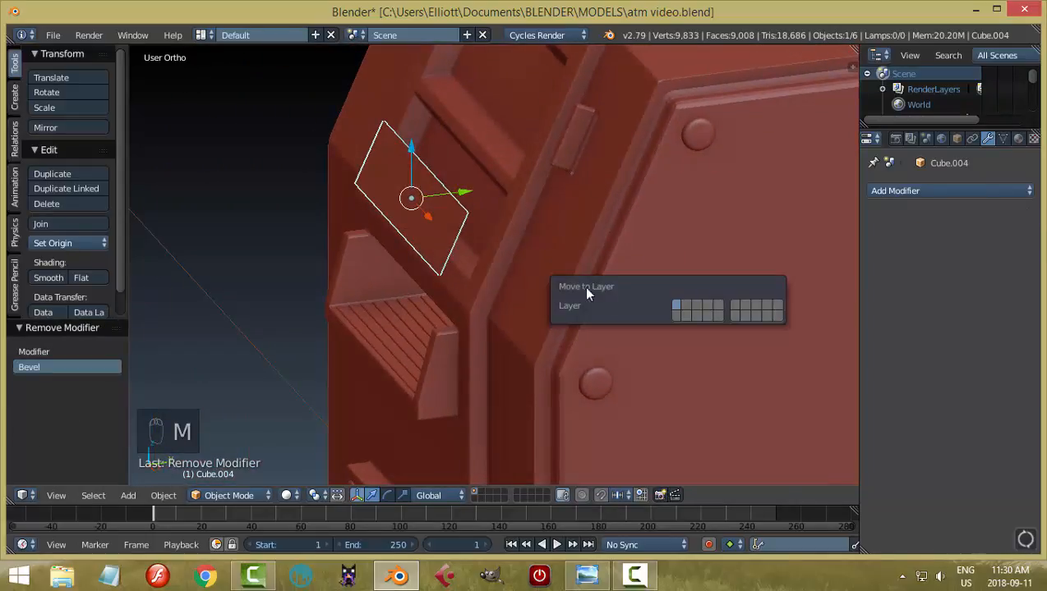
{"action": "left_click", "coordinate": [675, 315]}
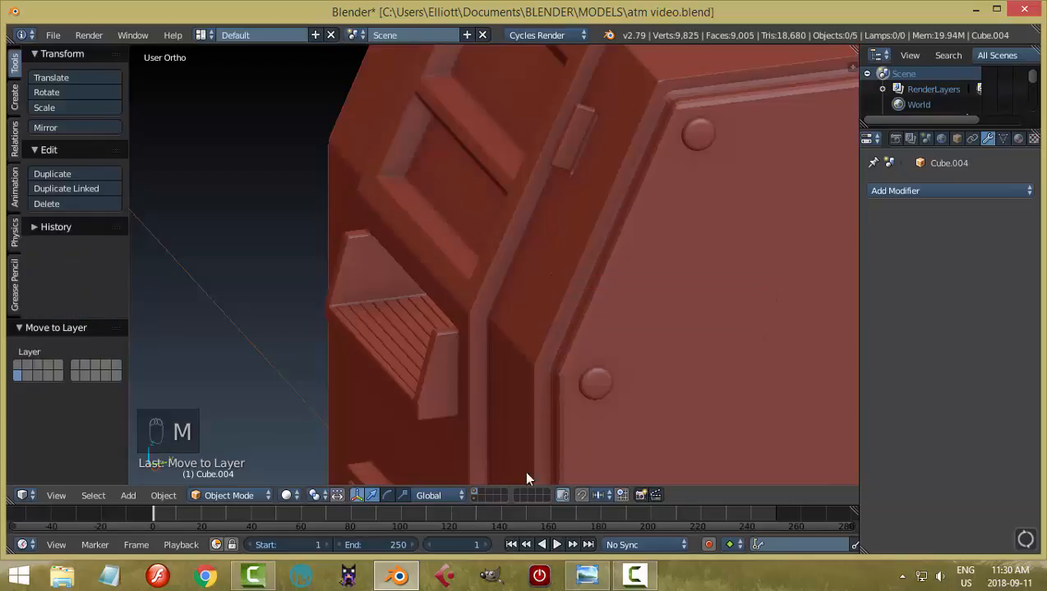
{"action": "left_click", "coordinate": [476, 496]}
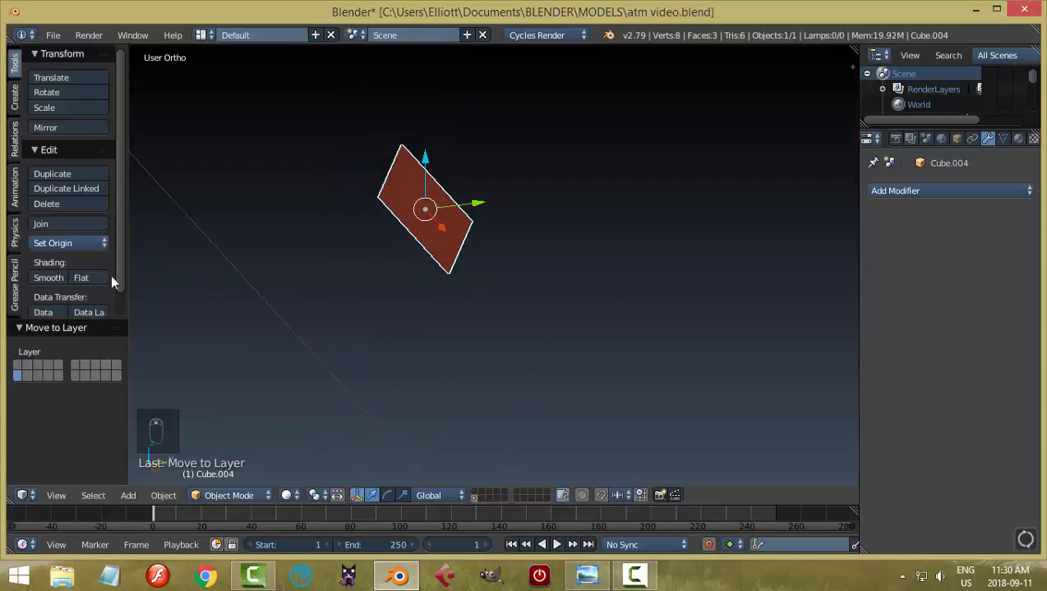
Step: Set the isolated plate's origin to its geometry and snap the 3D cursor to it
{"action": "left_click", "coordinate": [69, 244]}
{"action": "left_click", "coordinate": [80, 276]}
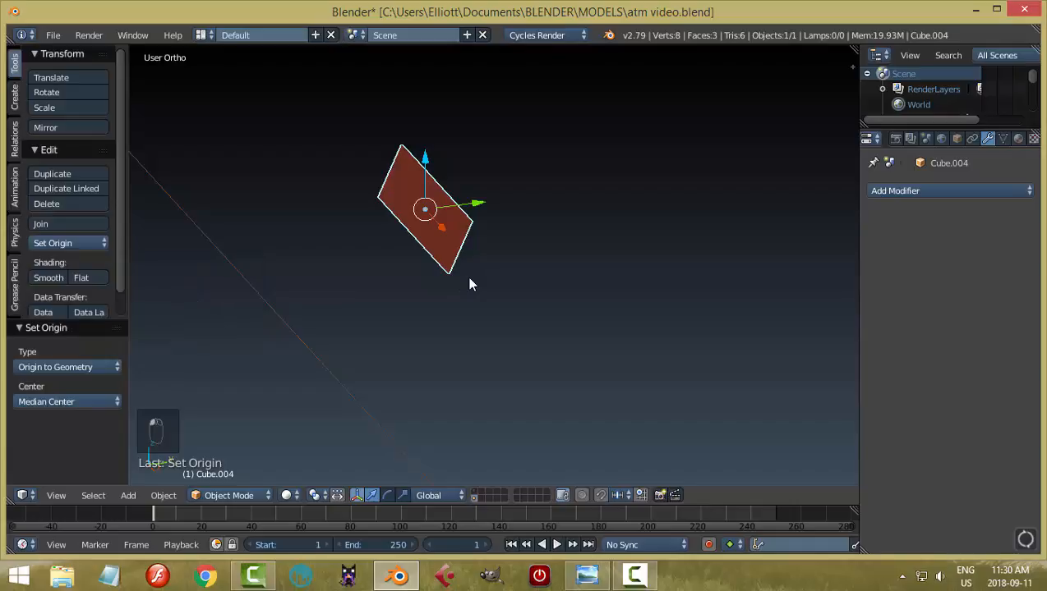
{"action": "key", "text": "shift+s"}
{"action": "left_click", "coordinate": [467, 276]}
{"action": "middle_click_drag", "start_coordinate": [466, 276], "coordinate": [538, 265]}
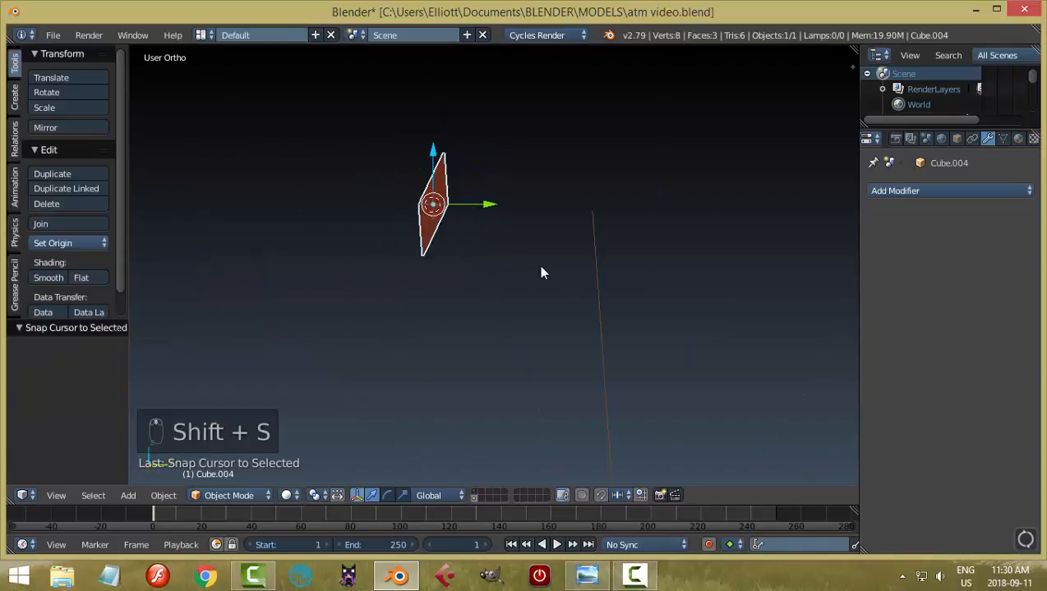
Step: Rotate the tilted plate about 24.8° around the X axis in the right view so it stands vertical
{"action": "key", "text": "KP_3"}
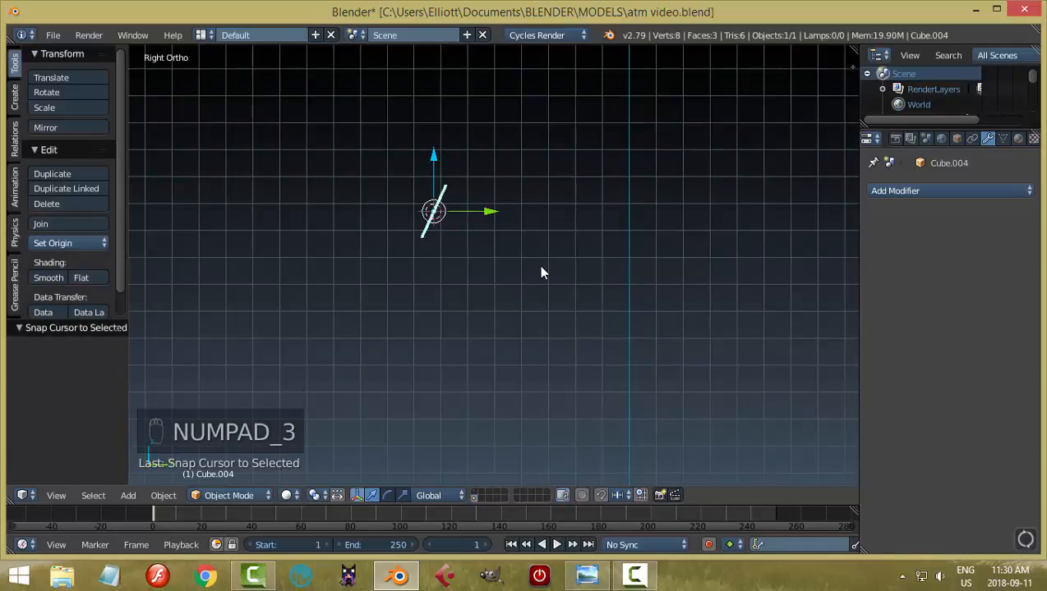
{"action": "scroll", "coordinate": [463, 221], "scroll_direction": "up", "scroll_amount": 5}
{"action": "middle_click_drag", "start_coordinate": [466, 229], "coordinate": [514, 293], "text": "shift"}
{"action": "scroll", "coordinate": [484, 296], "scroll_direction": "up", "scroll_amount": 2}
{"action": "scroll", "coordinate": [501, 286], "scroll_direction": "down", "scroll_amount": 1}
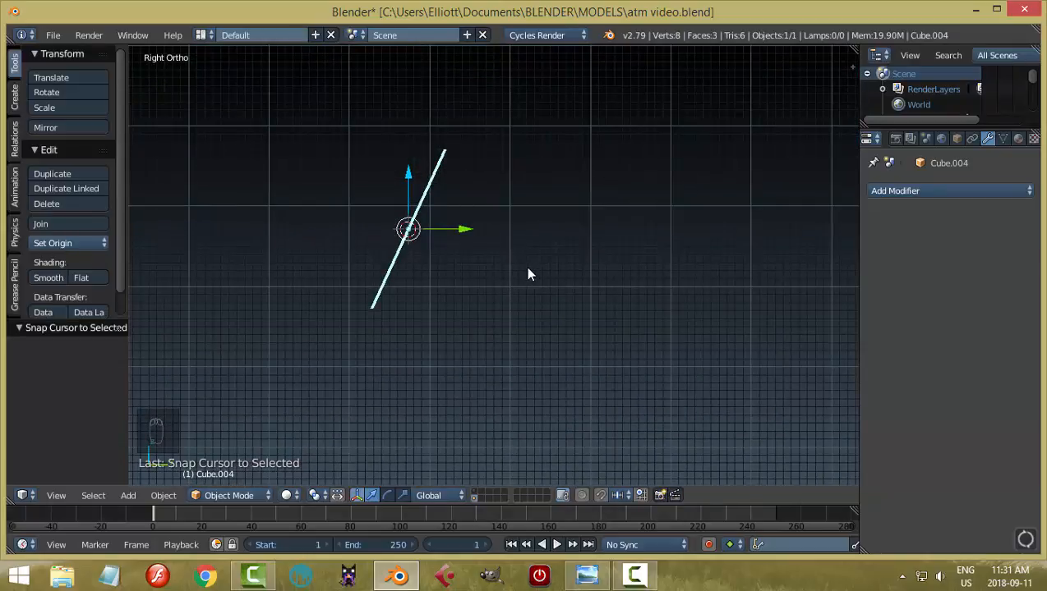
{"action": "key", "text": "r"}
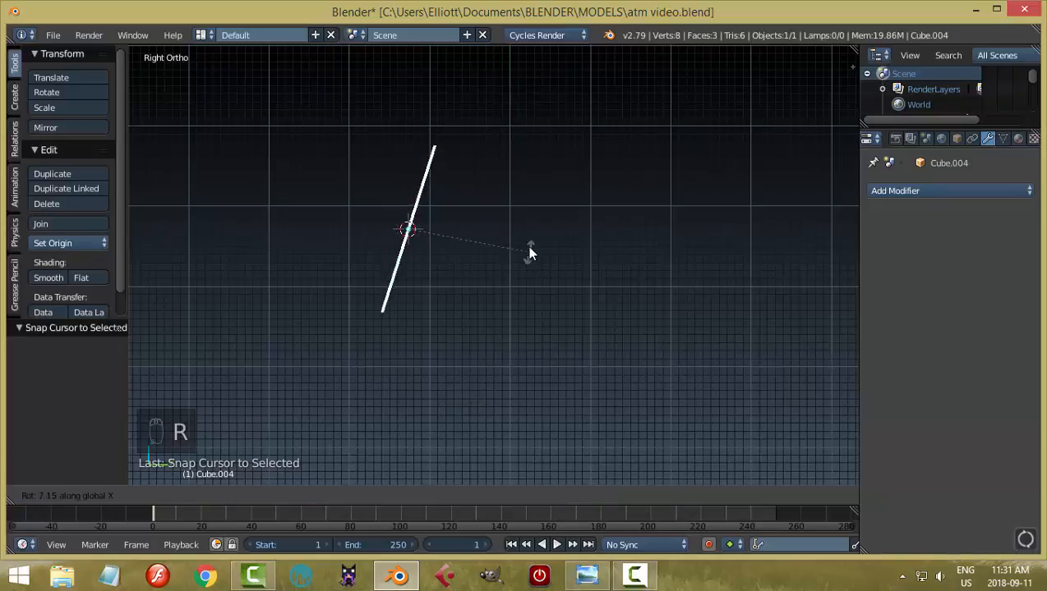
{"action": "left_click", "coordinate": [473, 193]}
{"action": "scroll", "coordinate": [540, 279], "scroll_direction": "down", "scroll_amount": 2}
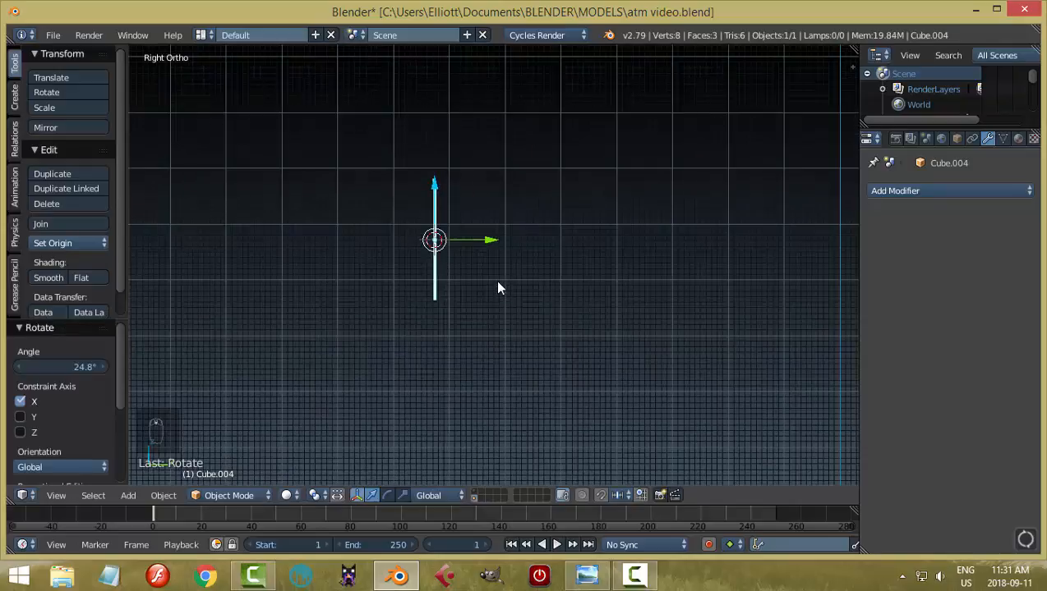
Step: Check the upright plate from the front and save over the existing "atm video.blend" file
{"action": "key", "text": "KP_1"}
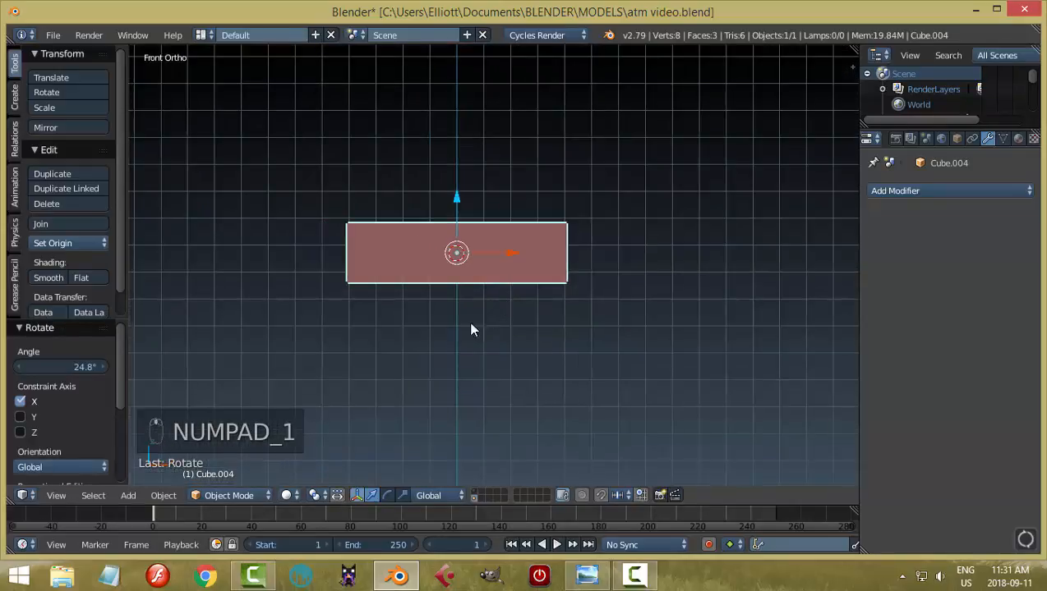
{"action": "middle_click_drag", "start_coordinate": [473, 329], "coordinate": [500, 339]}
{"action": "key", "text": "ctrl+s"}
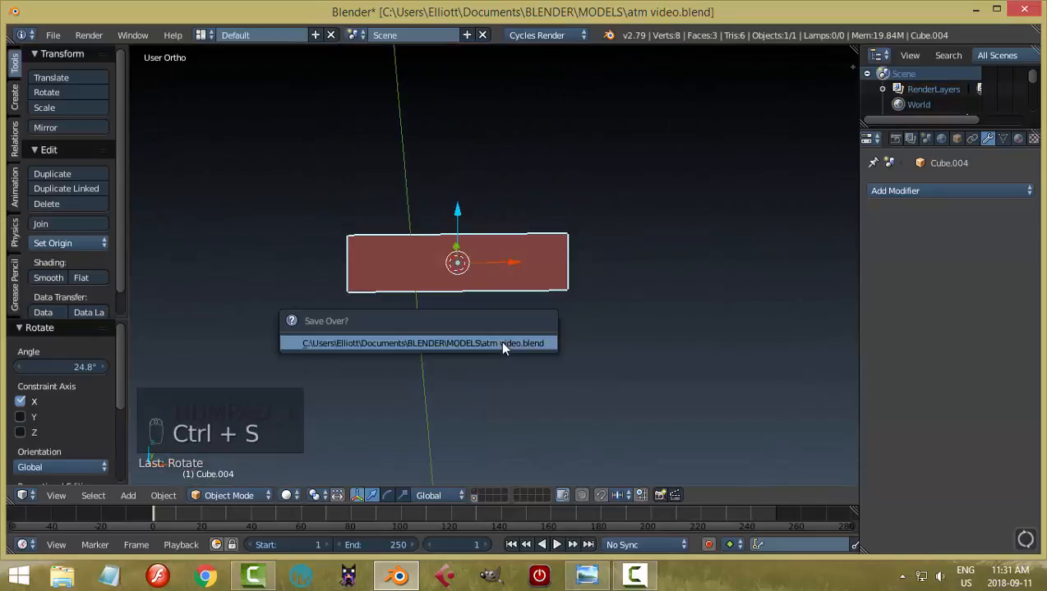
{"action": "left_click", "coordinate": [503, 343]}
Step: Snap the 3D cursor to the selected upright plate
{"action": "key", "text": "KP_1"}
{"action": "scroll", "coordinate": [506, 345], "scroll_direction": "up", "scroll_amount": 3}
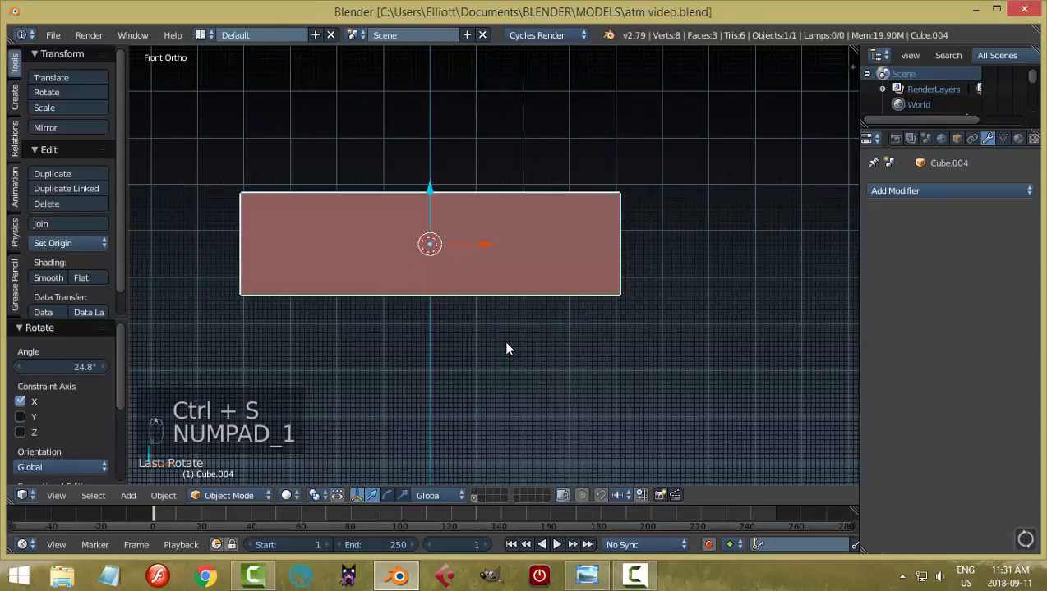
{"action": "key", "text": "shift+s"}
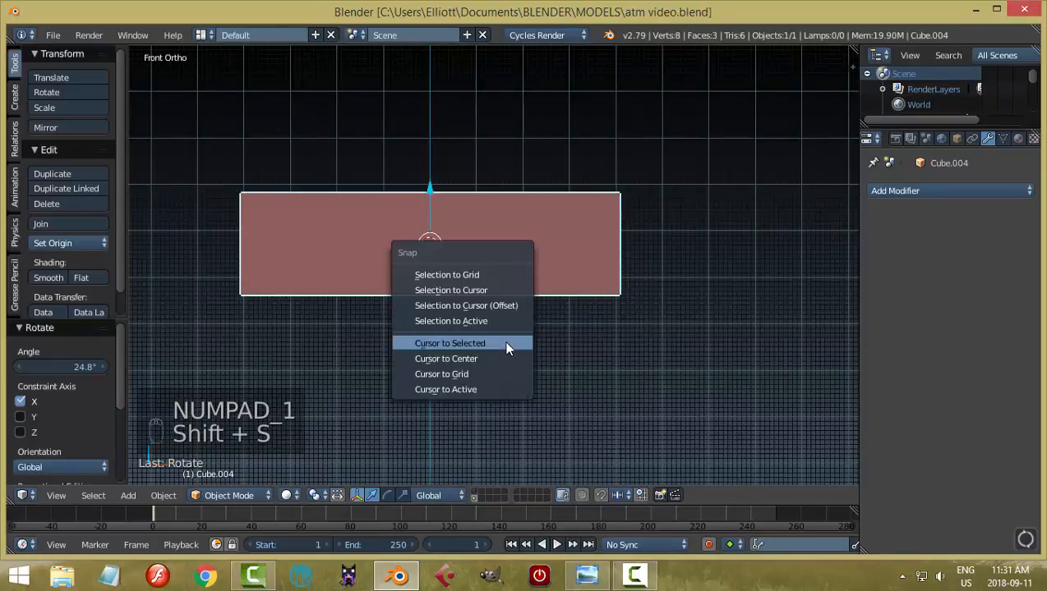
{"action": "left_click", "coordinate": [506, 346]}
{"action": "middle_click_drag", "start_coordinate": [563, 347], "coordinate": [570, 311]}
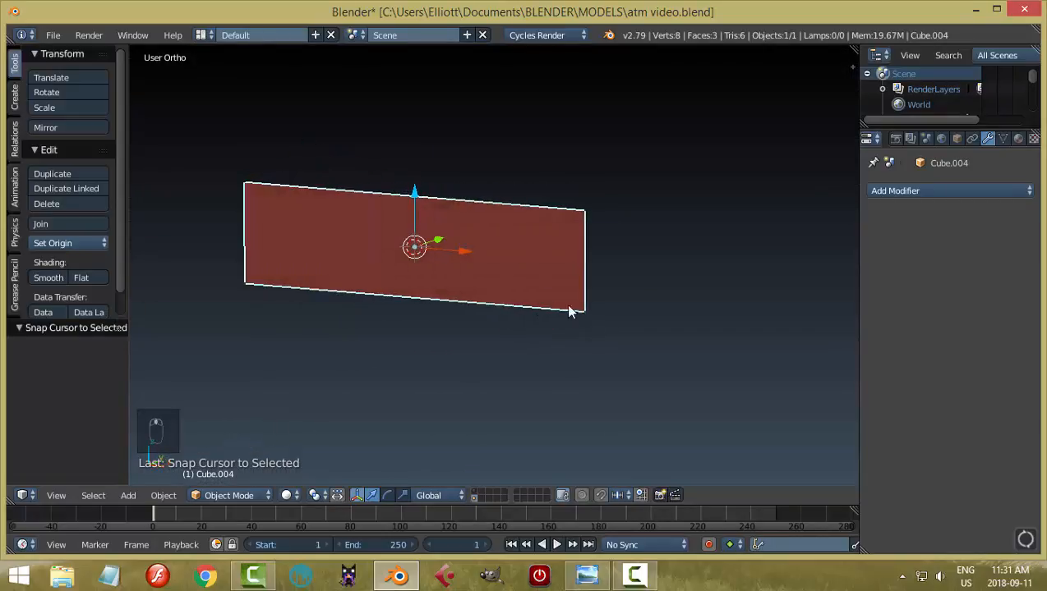
Step: Dissolve the plate's three faces into a single face, switch to vertex selection and deselect everything
{"action": "key", "text": "Tab"}
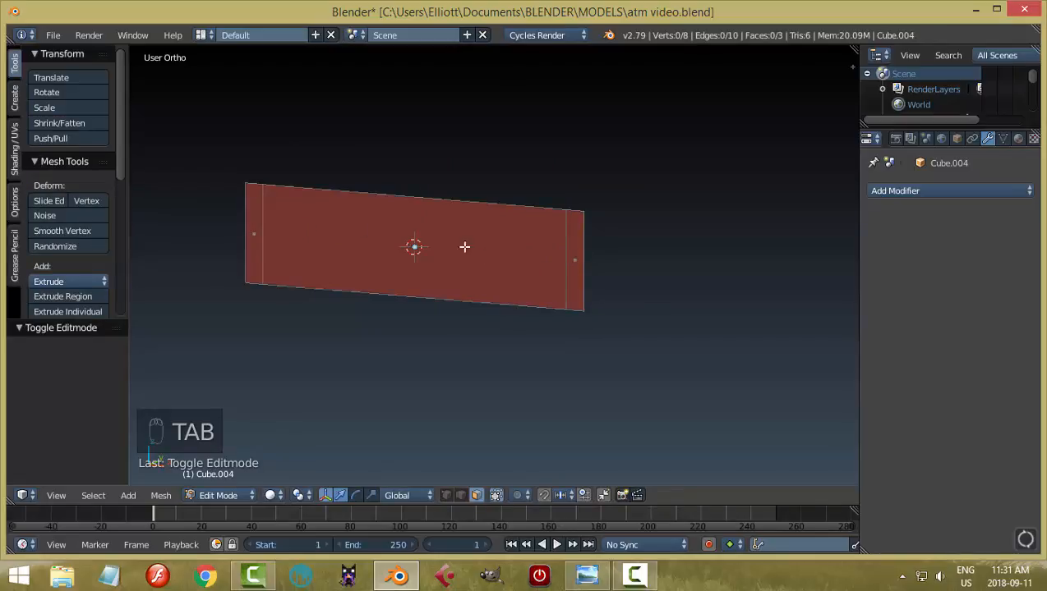
{"action": "key", "text": "a"}
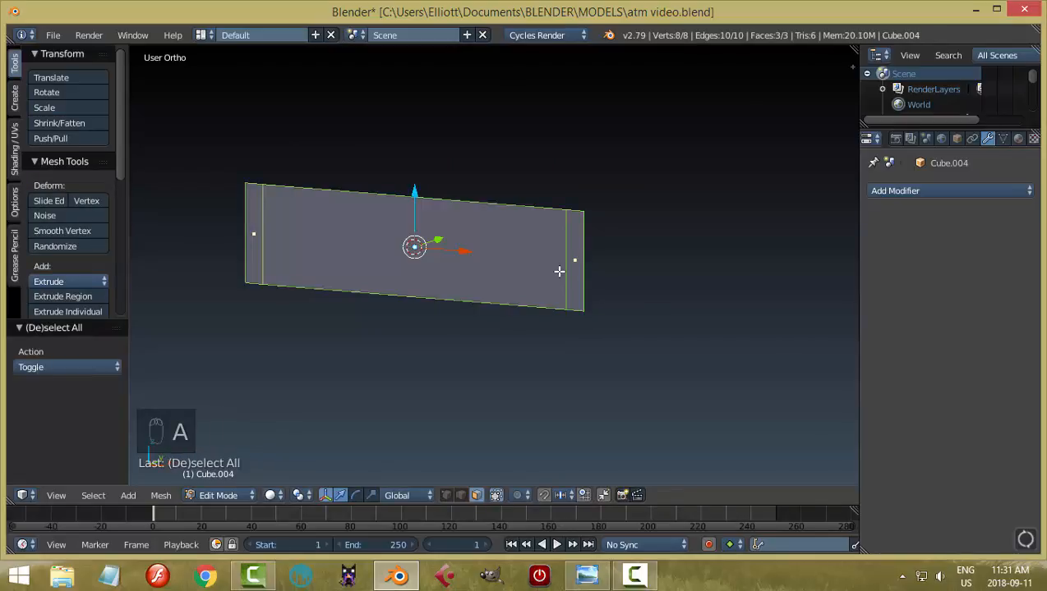
{"action": "key", "text": "x"}
{"action": "left_click", "coordinate": [529, 359]}
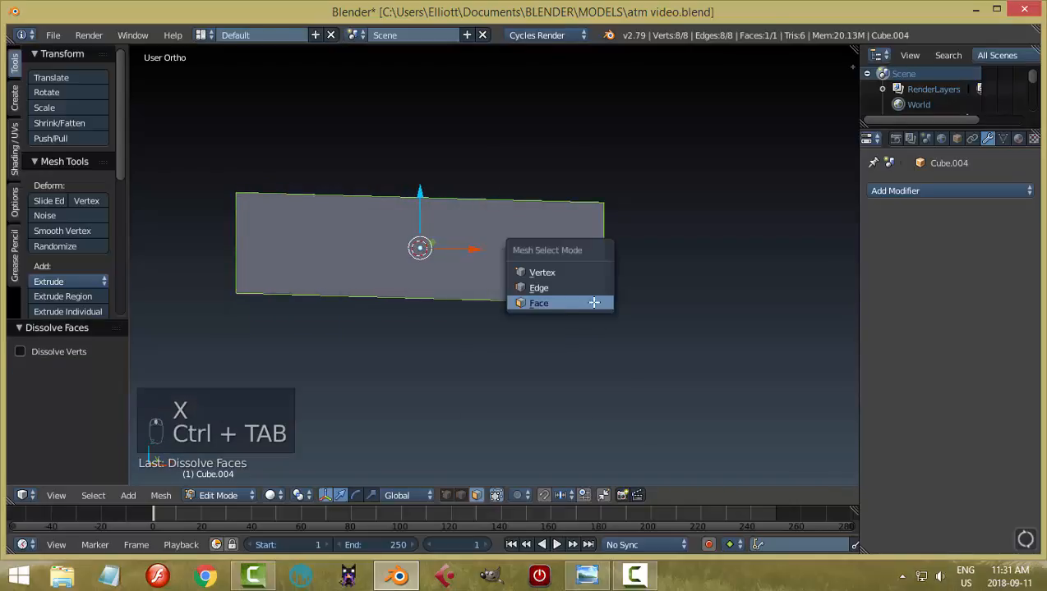
{"action": "left_click", "coordinate": [552, 272]}
{"action": "key", "text": "a"}
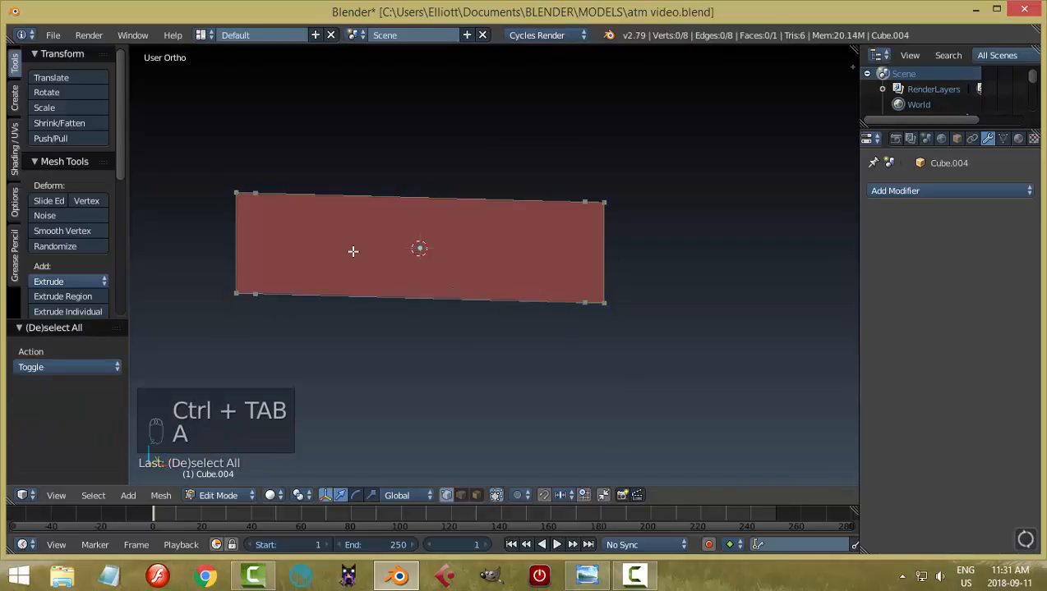
Step: Select the four extra vertices inside the plate's top and bottom edges and dissolve them, leaving only the corner vertices
{"action": "right_click", "coordinate": [260, 192]}
{"action": "right_click", "coordinate": [253, 293], "text": "shift"}
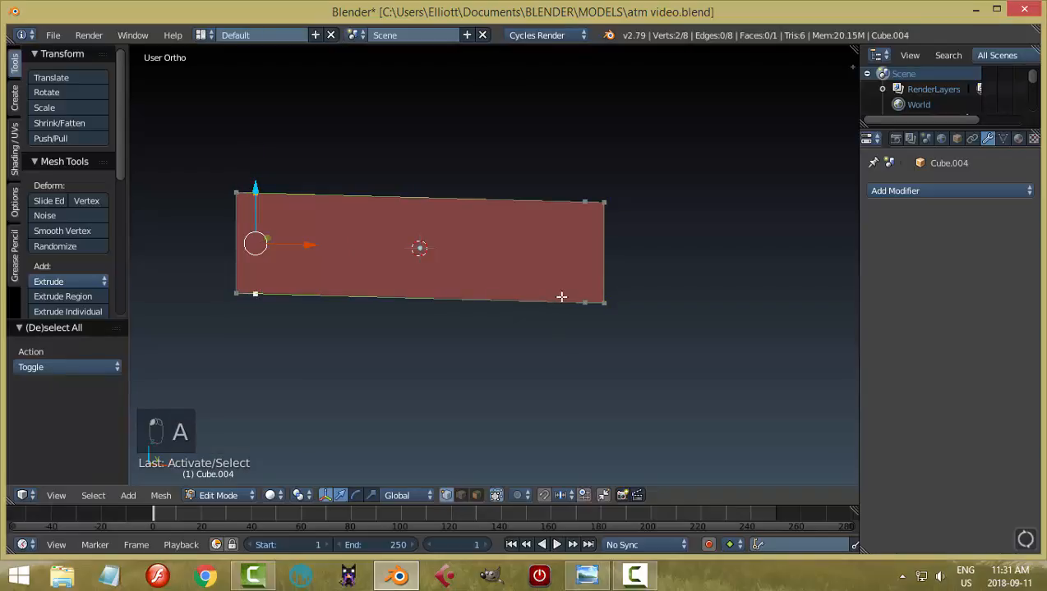
{"action": "right_click", "coordinate": [586, 300], "text": "shift"}
{"action": "right_click", "coordinate": [583, 202], "text": "shift"}
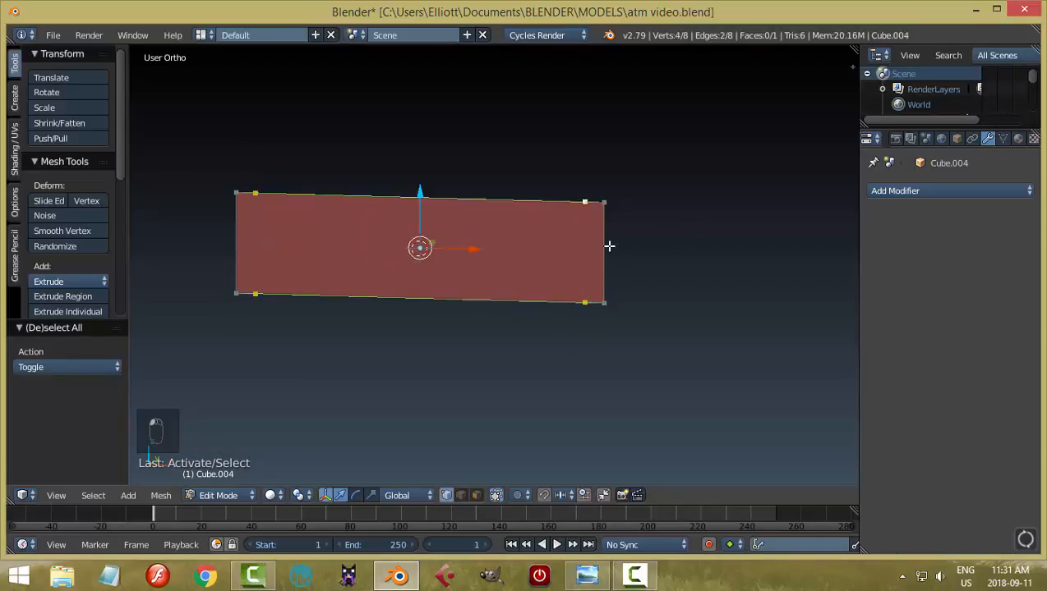
{"action": "key", "text": "x"}
{"action": "left_click", "coordinate": [598, 219]}
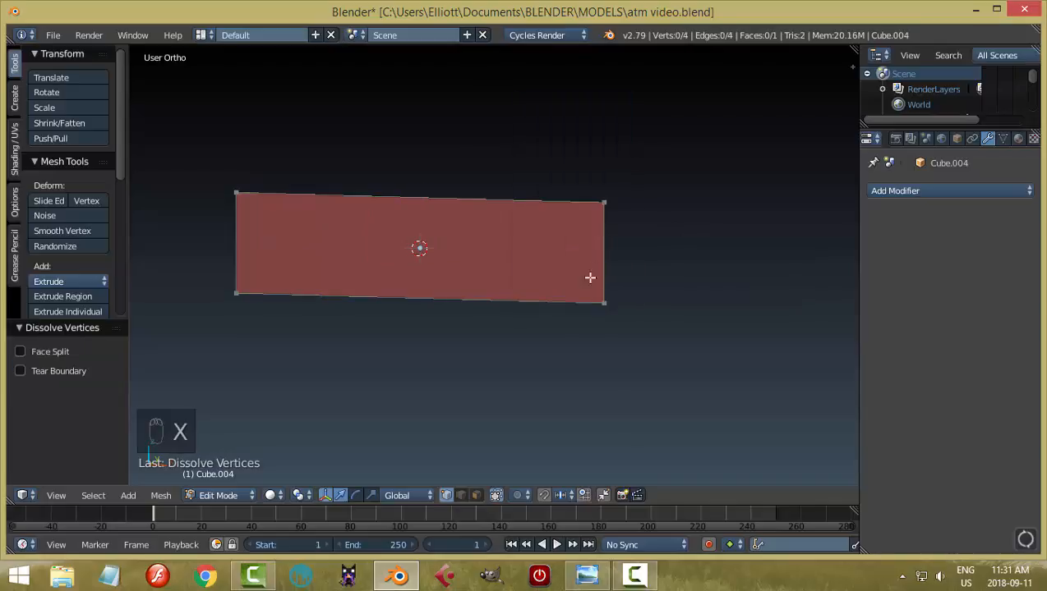
Step: Extrude the whole plate about 0.003 along its normal to give it thickness, and recalculate the normals of the entire mesh
{"action": "key", "text": "a"}
{"action": "middle_click_drag", "start_coordinate": [644, 303], "coordinate": [564, 302]}
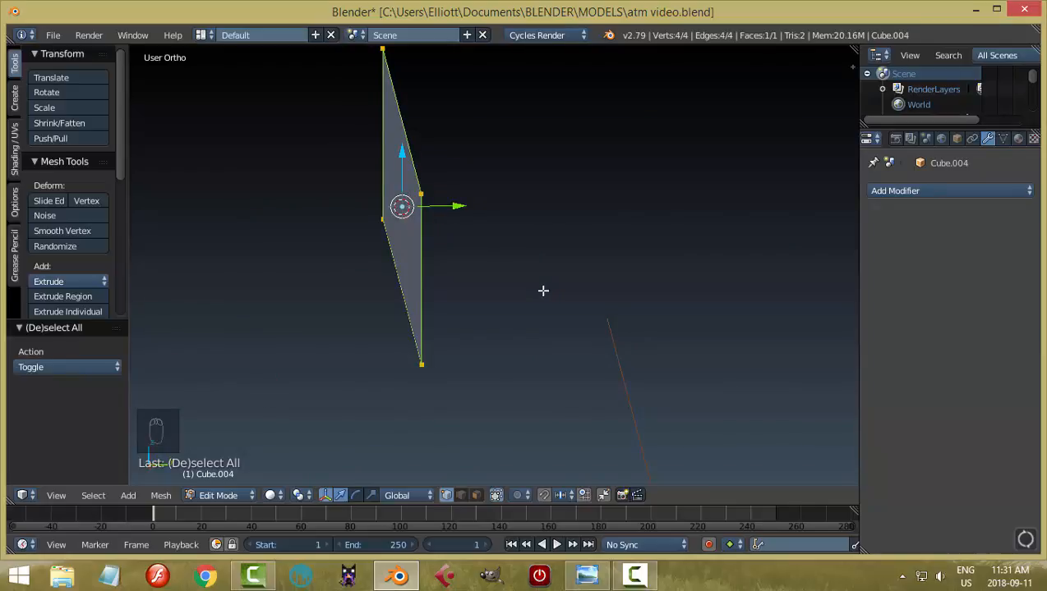
{"action": "key", "text": "e"}
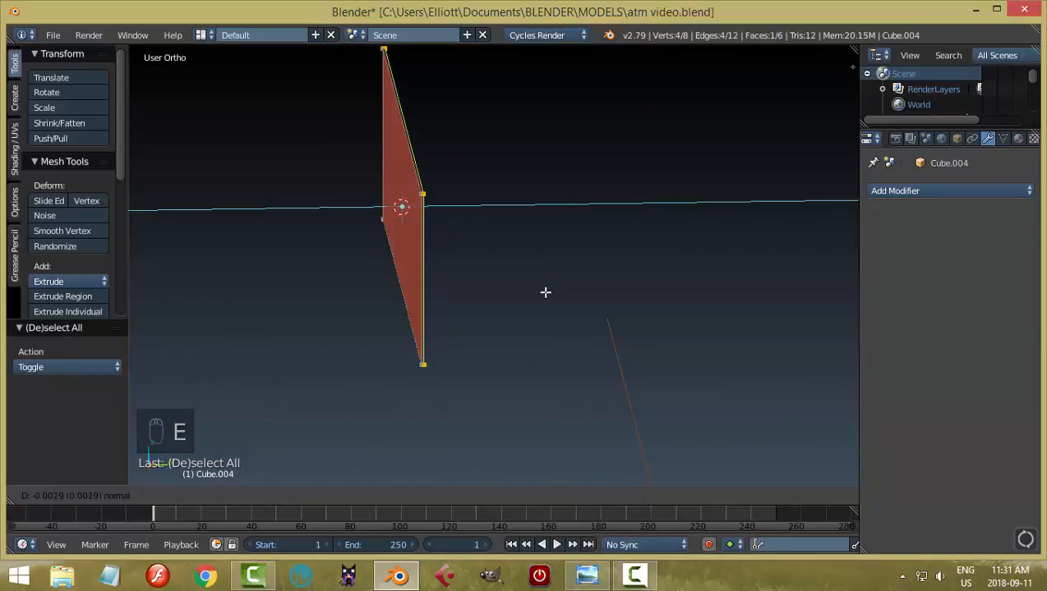
{"action": "left_click", "coordinate": [545, 293]}
{"action": "key", "text": "a"}
{"action": "key", "text": "a"}
{"action": "key", "text": "a"}
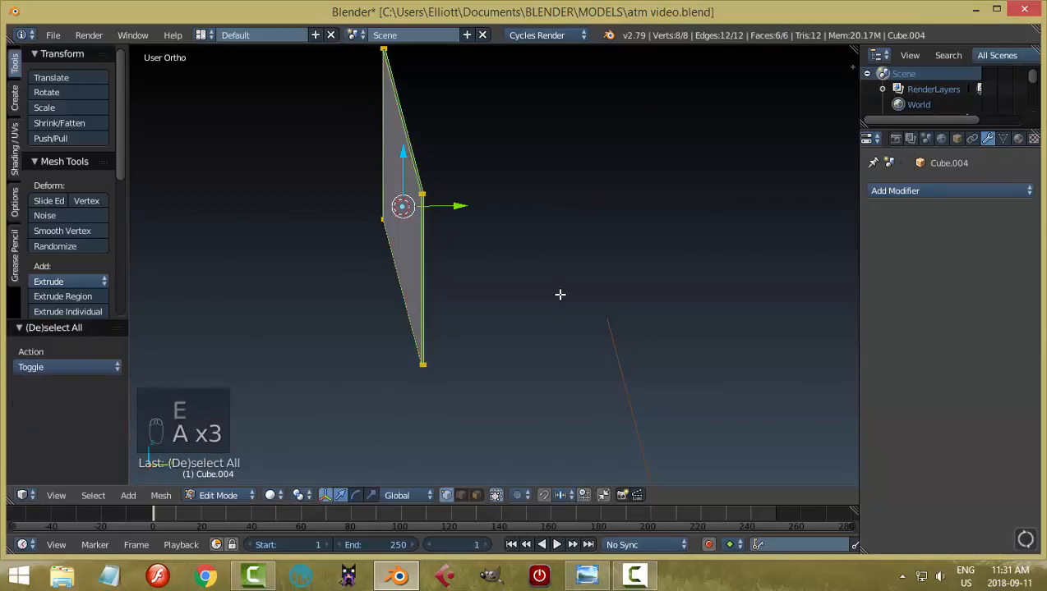
{"action": "key", "text": "ctrl+n"}
{"action": "key", "text": "a"}
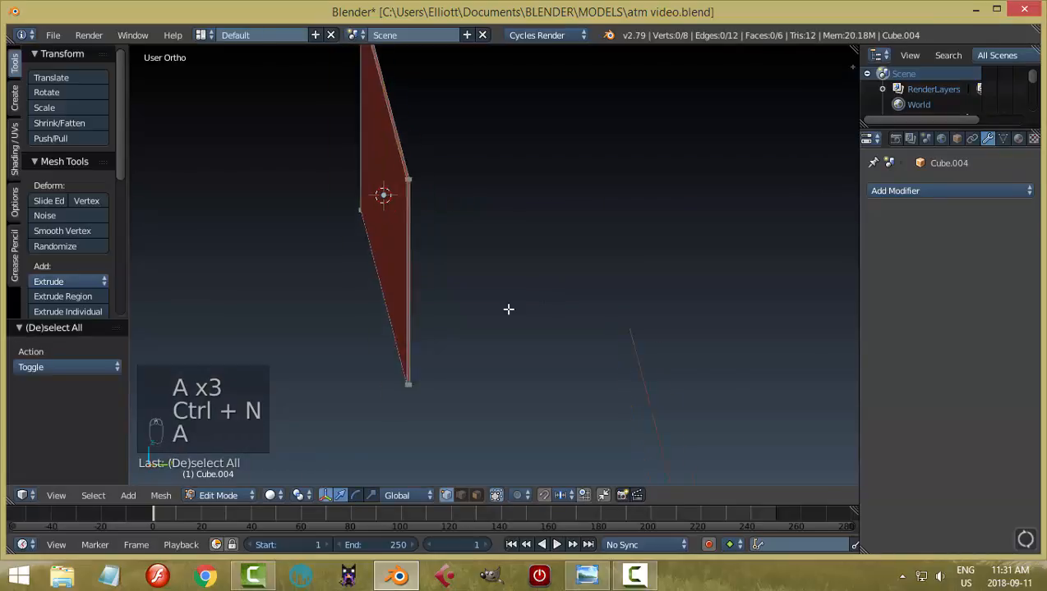
Step: Return the thin plate to Object Mode and add a Bevel modifier to it
{"action": "middle_click_drag", "start_coordinate": [508, 309], "coordinate": [558, 295]}
{"action": "key", "text": "Tab"}
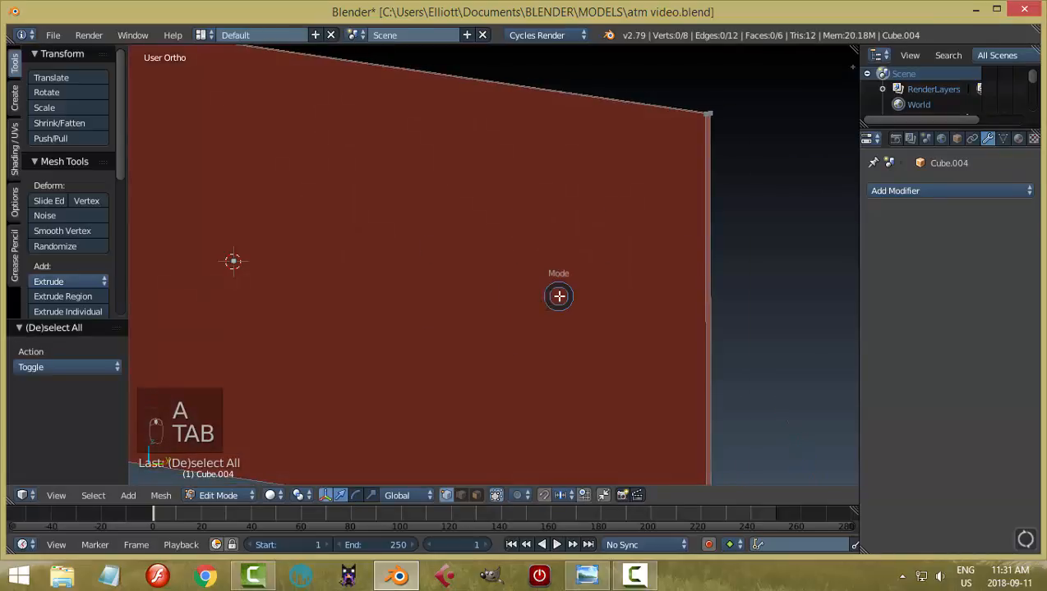
{"action": "left_click", "coordinate": [474, 297]}
{"action": "scroll", "coordinate": [478, 289], "scroll_direction": "down", "scroll_amount": 5}
{"action": "mouse_move", "coordinate": [478, 288]}
{"action": "middle_mouse_down"}
{"action": "mouse_move", "coordinate": [507, 277]}
{"action": "mouse_move", "coordinate": [470, 304]}
{"action": "middle_mouse_up"}
{"action": "left_click", "coordinate": [925, 191]}
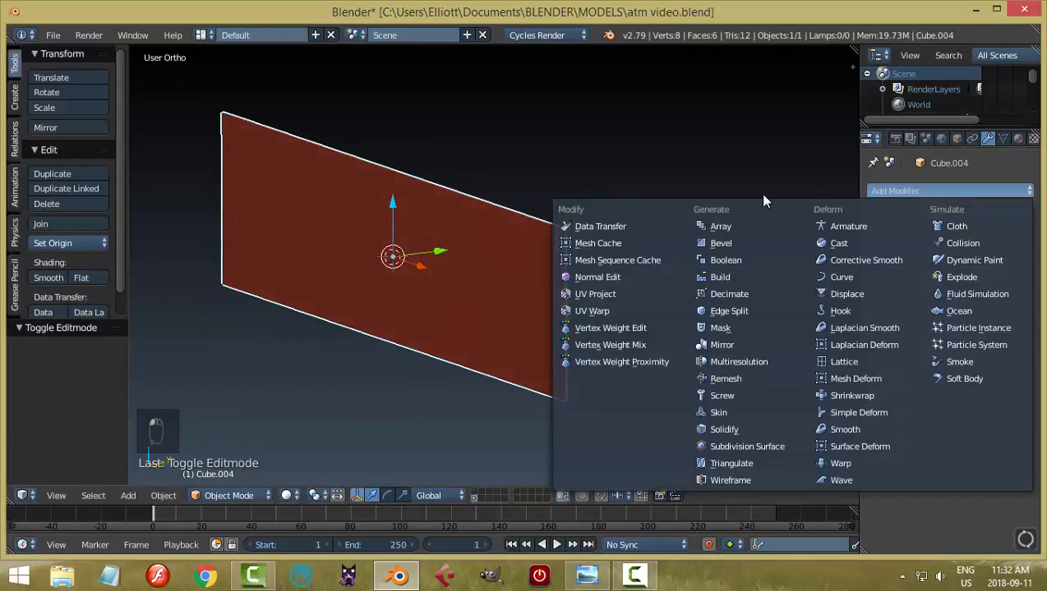
{"action": "left_click", "coordinate": [720, 243]}
Step: Set the plate's bevel to 2 segments with a width of 0.0090, and shade the plate smooth
{"action": "scroll", "coordinate": [693, 242], "scroll_direction": "up", "scroll_amount": 4}
{"action": "scroll", "coordinate": [637, 261], "scroll_direction": "up", "scroll_amount": 3}
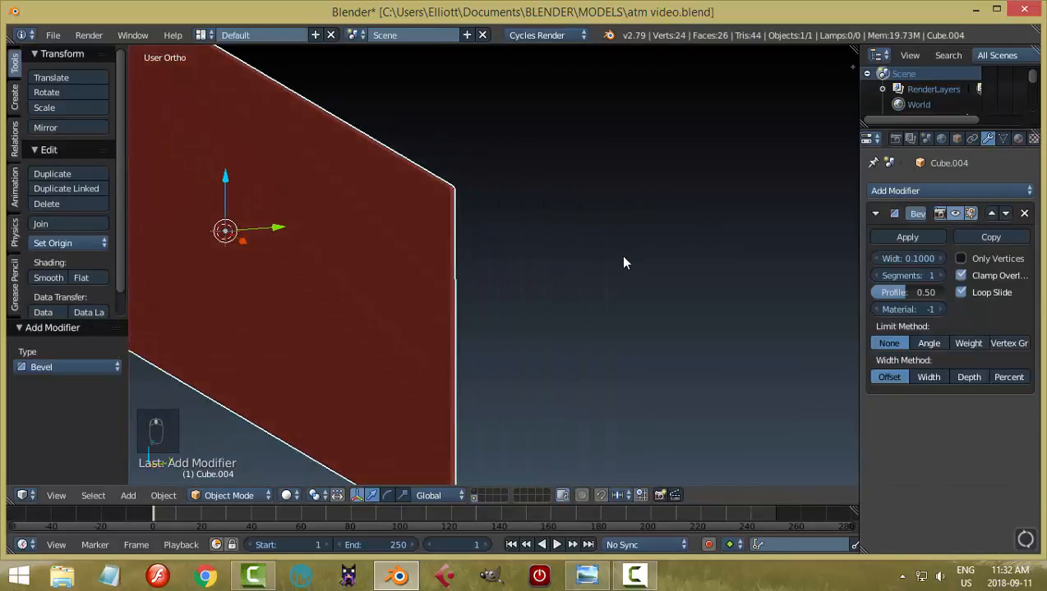
{"action": "middle_click_drag", "start_coordinate": [623, 261], "coordinate": [620, 251]}
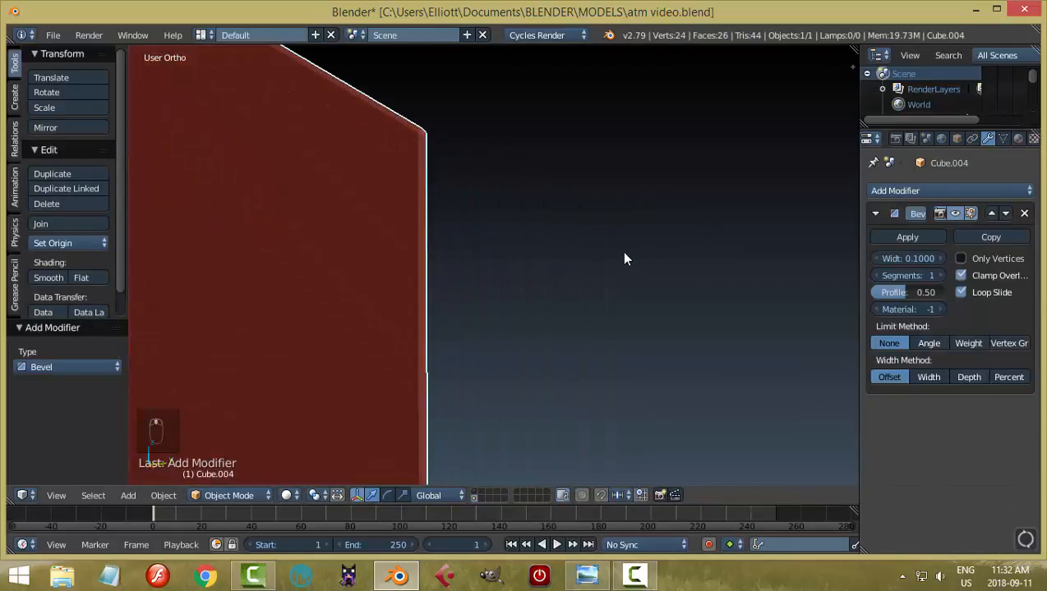
{"action": "left_click", "coordinate": [937, 275]}
{"action": "left_click_drag", "start_coordinate": [921, 260], "coordinate": [899, 260]}
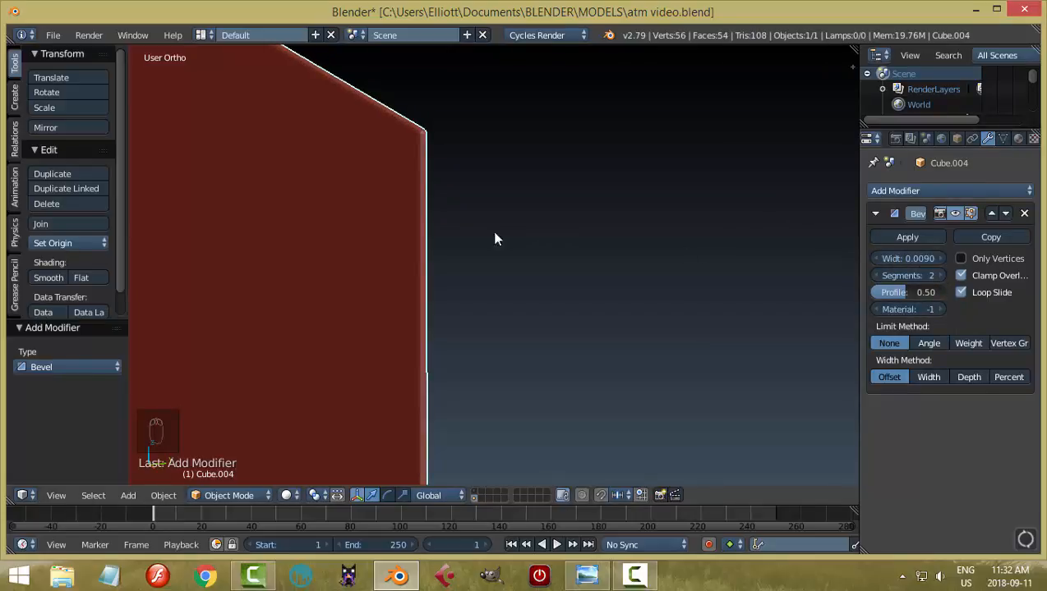
{"action": "left_click", "coordinate": [49, 278]}
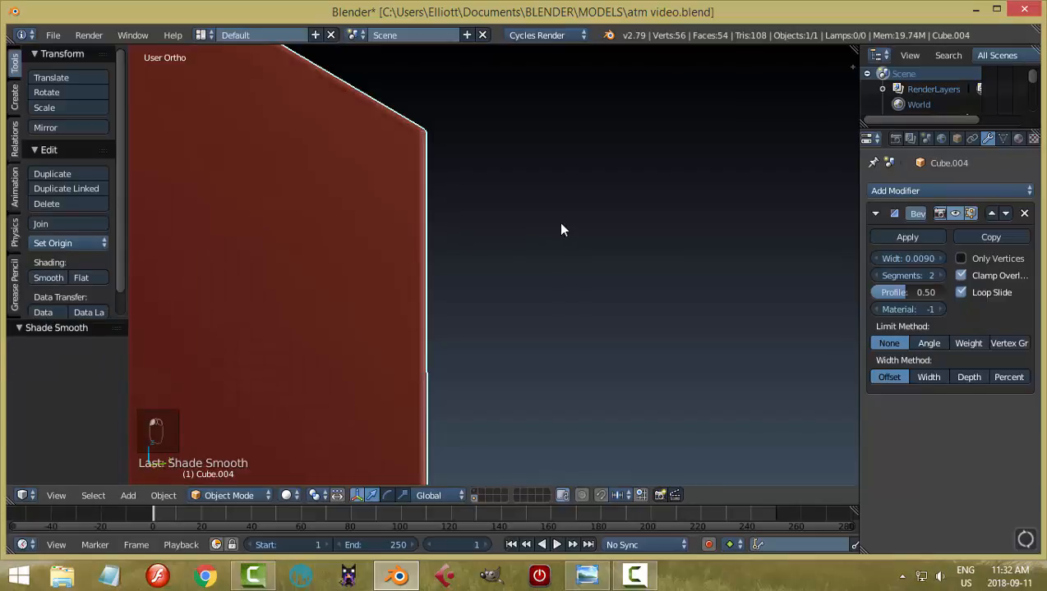
Step: Examine the bevelled plate from the front and at an angle
{"action": "key", "text": "a"}
{"action": "scroll", "coordinate": [558, 232], "scroll_direction": "down", "scroll_amount": 7}
{"action": "middle_click_drag", "start_coordinate": [439, 264], "coordinate": [535, 252]}
{"action": "right_click", "coordinate": [677, 220]}
{"action": "key", "text": "KP_Decimal"}
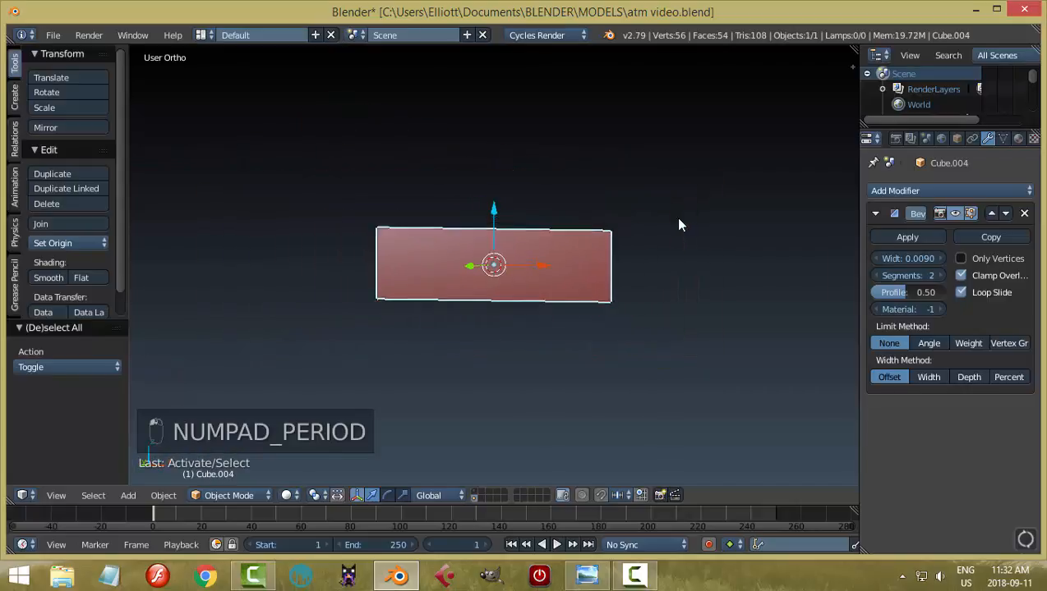
{"action": "middle_click_drag", "start_coordinate": [678, 224], "coordinate": [500, 230]}
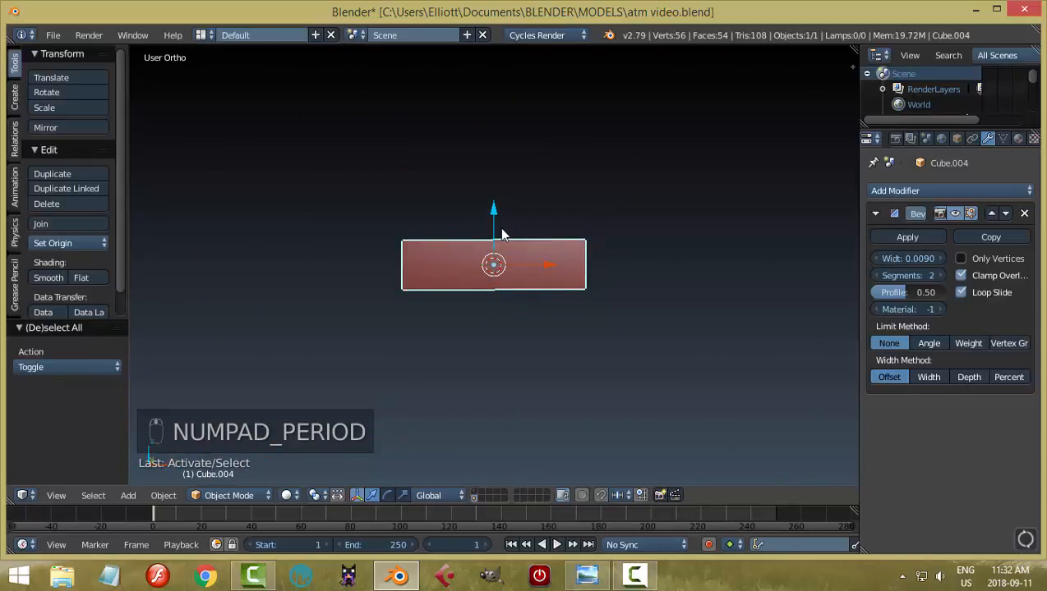
{"action": "key", "text": "KP_1"}
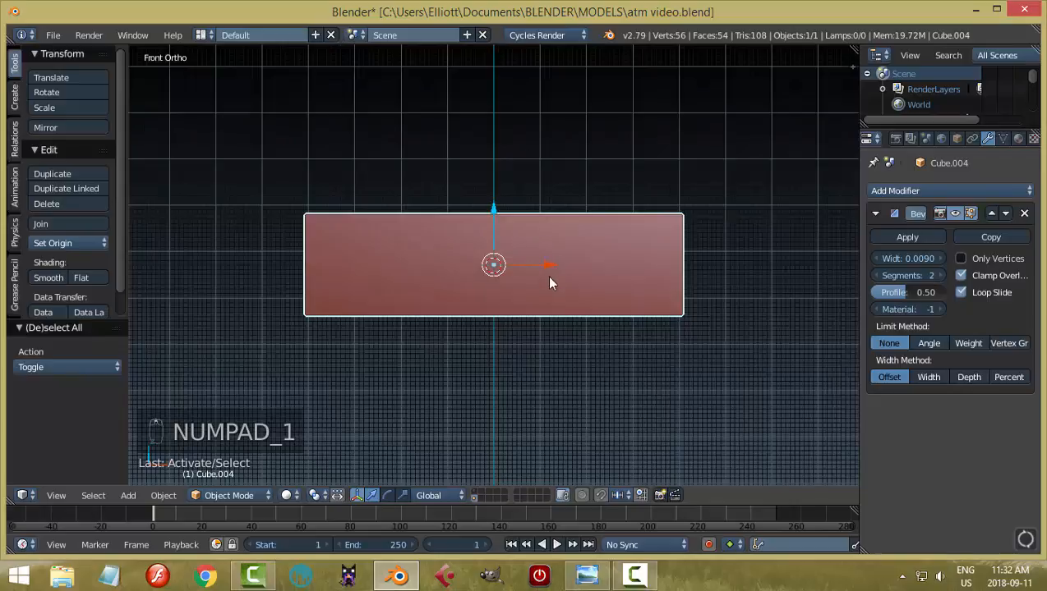
{"action": "mouse_move", "coordinate": [549, 282]}
{"action": "middle_mouse_down"}
{"action": "mouse_move", "coordinate": [603, 264]}
{"action": "mouse_move", "coordinate": [610, 294]}
{"action": "mouse_move", "coordinate": [626, 294]}
{"action": "mouse_move", "coordinate": [557, 276]}
{"action": "mouse_move", "coordinate": [546, 306]}
{"action": "mouse_move", "coordinate": [551, 288]}
{"action": "middle_mouse_up"}
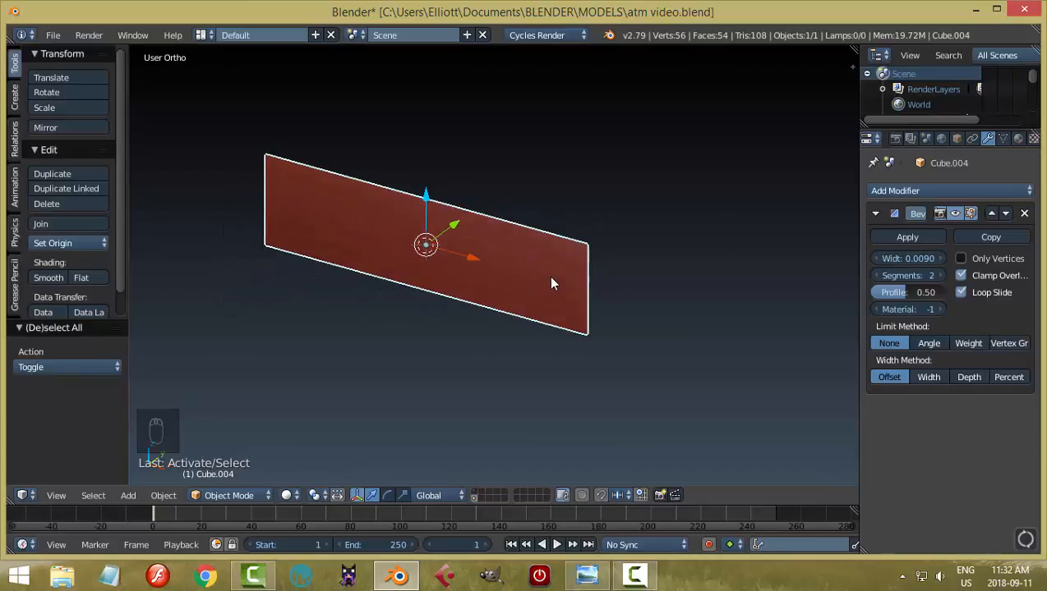
Step: Duplicate the plate and move the copy -0.050 along Y so it sits in front of the original
{"action": "key", "text": "shift+d"}
{"action": "left_click_drag", "start_coordinate": [458, 230], "coordinate": [447, 240]}
{"action": "middle_click_drag", "start_coordinate": [448, 241], "coordinate": [575, 323]}
Step: Scale the copy's entire mesh uniformly to about 0.54 in Edit Mode
{"action": "key", "text": "Tab"}
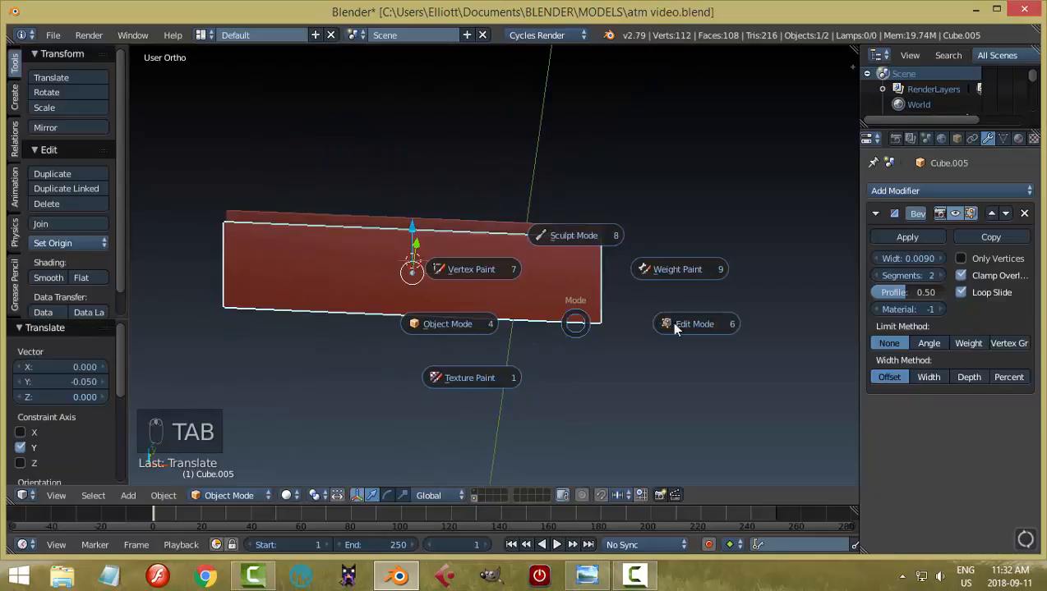
{"action": "left_click", "coordinate": [676, 325]}
{"action": "key", "text": "a"}
{"action": "key", "text": "a"}
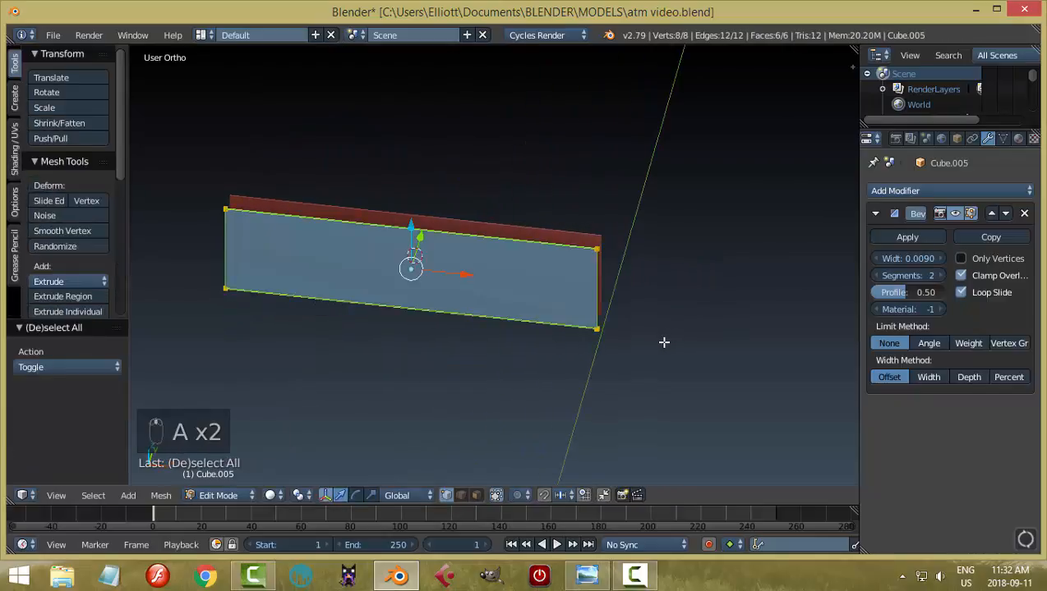
{"action": "middle_click_drag", "start_coordinate": [666, 344], "coordinate": [676, 347]}
{"action": "middle_click_drag", "start_coordinate": [752, 310], "coordinate": [706, 306]}
{"action": "key", "text": "s"}
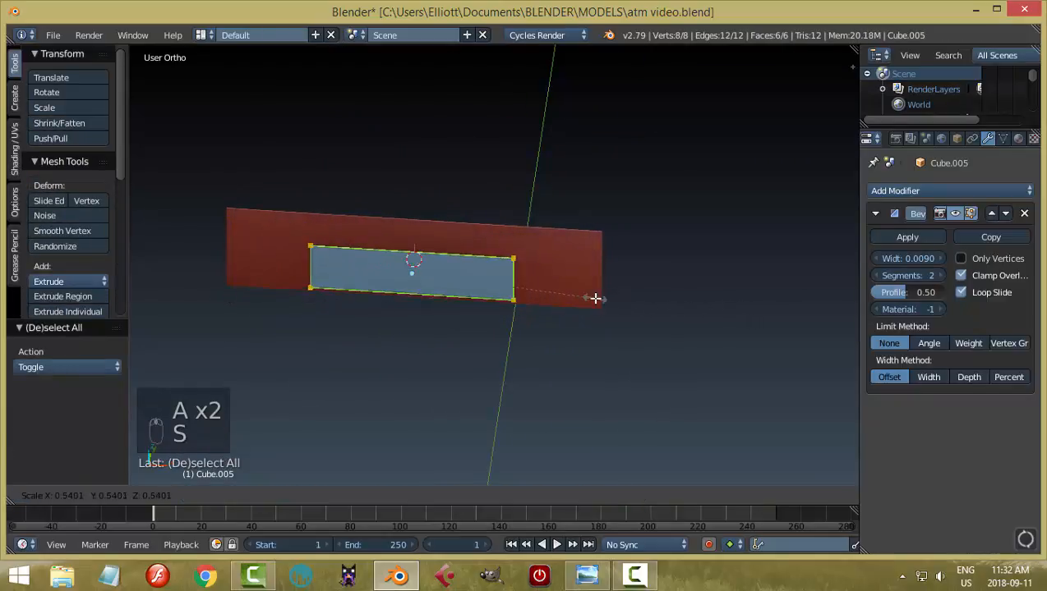
{"action": "left_click", "coordinate": [631, 297]}
Step: Shrink the copy into a small key shape by scaling it to about 0.192 along X and 0.826 along Z
{"action": "middle_click_drag", "start_coordinate": [631, 297], "coordinate": [639, 281]}
{"action": "key", "text": "s"}
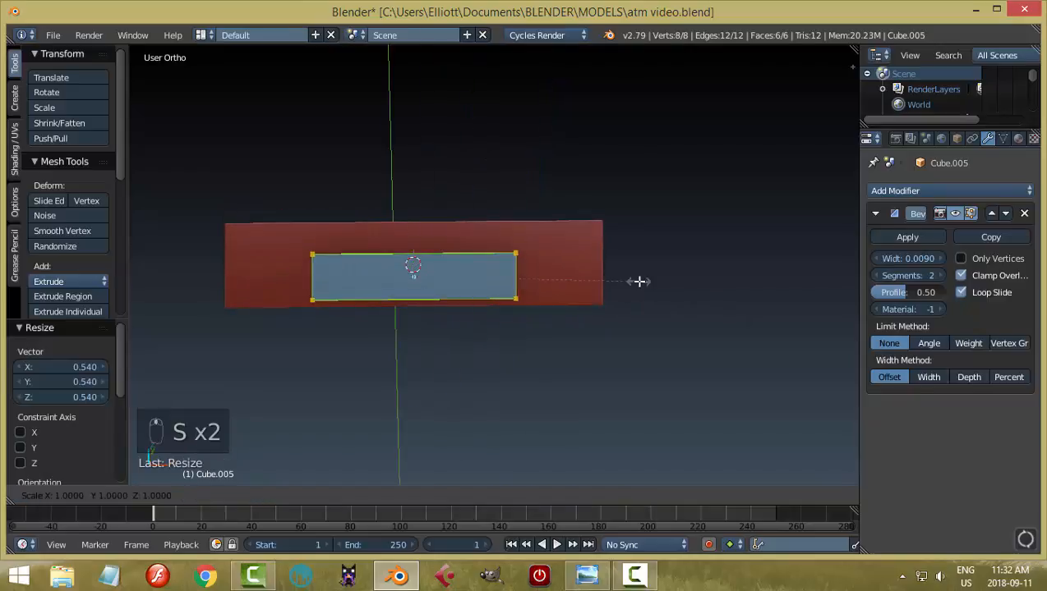
{"action": "key", "text": "x"}
{"action": "left_click", "coordinate": [457, 278]}
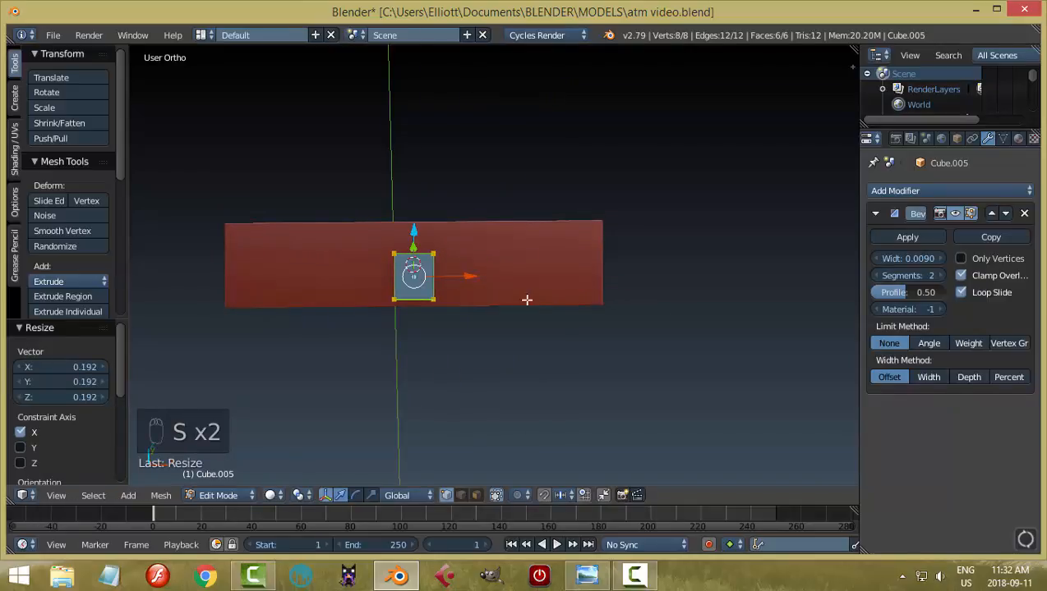
{"action": "middle_click_drag", "start_coordinate": [525, 317], "coordinate": [482, 274]}
{"action": "key", "text": "s"}
{"action": "key", "text": "z"}
{"action": "left_click", "coordinate": [471, 316]}
Step: Thicken the small key by scaling its mesh about 8.966 along Y
{"action": "key", "text": "s"}
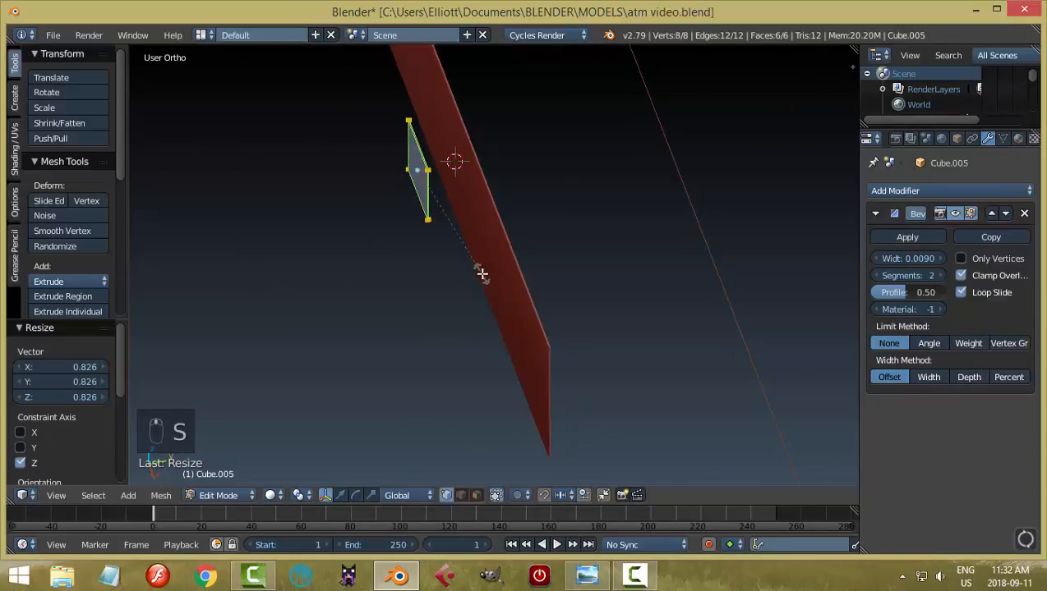
{"action": "key", "text": "y"}
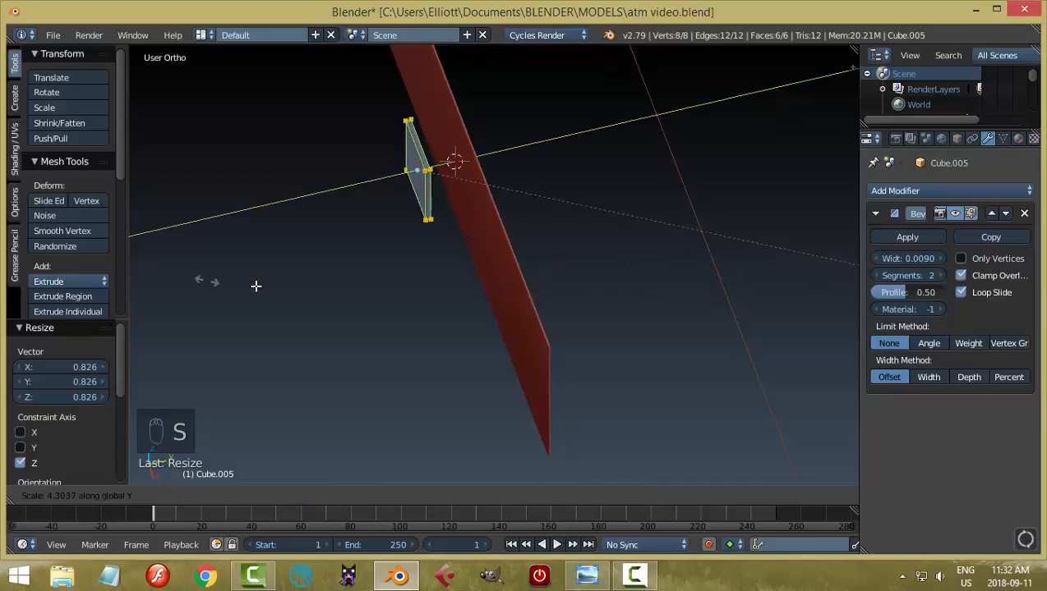
{"action": "left_click", "coordinate": [766, 279]}
{"action": "middle_click_drag", "start_coordinate": [766, 279], "coordinate": [653, 269]}
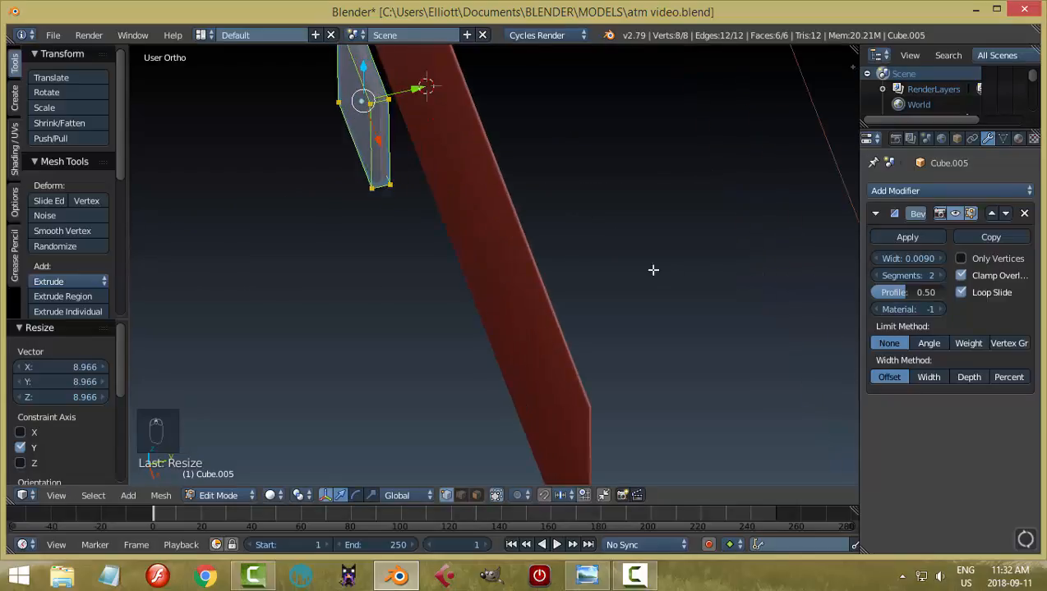
Step: Return the key to Object Mode and move it about -0.333 along X to one end of the plate
{"action": "key", "text": "a"}
{"action": "middle_click_drag", "start_coordinate": [580, 231], "coordinate": [518, 301]}
{"action": "key", "text": "Tab"}
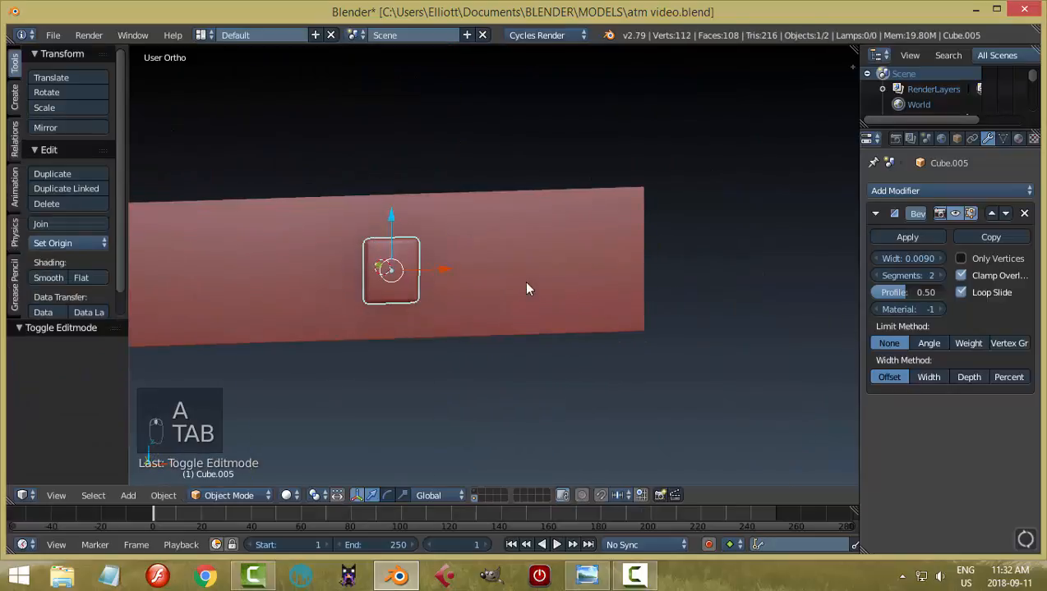
{"action": "scroll", "coordinate": [523, 281], "scroll_direction": "down", "scroll_amount": 4}
{"action": "left_click_drag", "start_coordinate": [492, 266], "coordinate": [389, 269]}
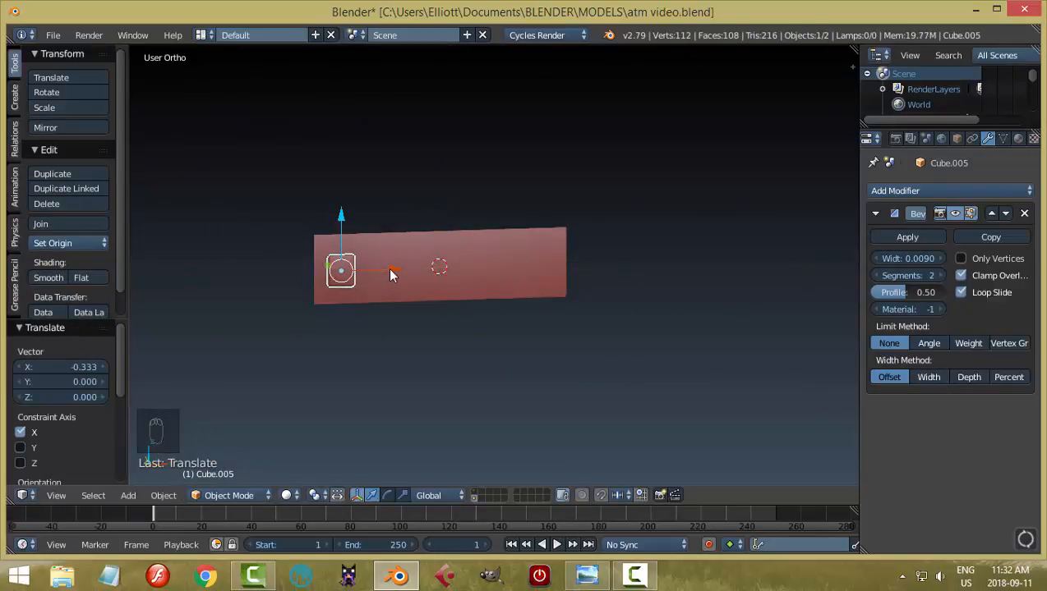
Step: Add a loop cut around the key's thin sides in Edit Mode and slide it toward the front face
{"action": "key", "text": "KP_Decimal"}
{"action": "scroll", "coordinate": [605, 262], "scroll_direction": "down", "scroll_amount": 3}
{"action": "middle_click_drag", "start_coordinate": [606, 262], "coordinate": [530, 269]}
{"action": "scroll", "coordinate": [530, 269], "scroll_direction": "up", "scroll_amount": 3}
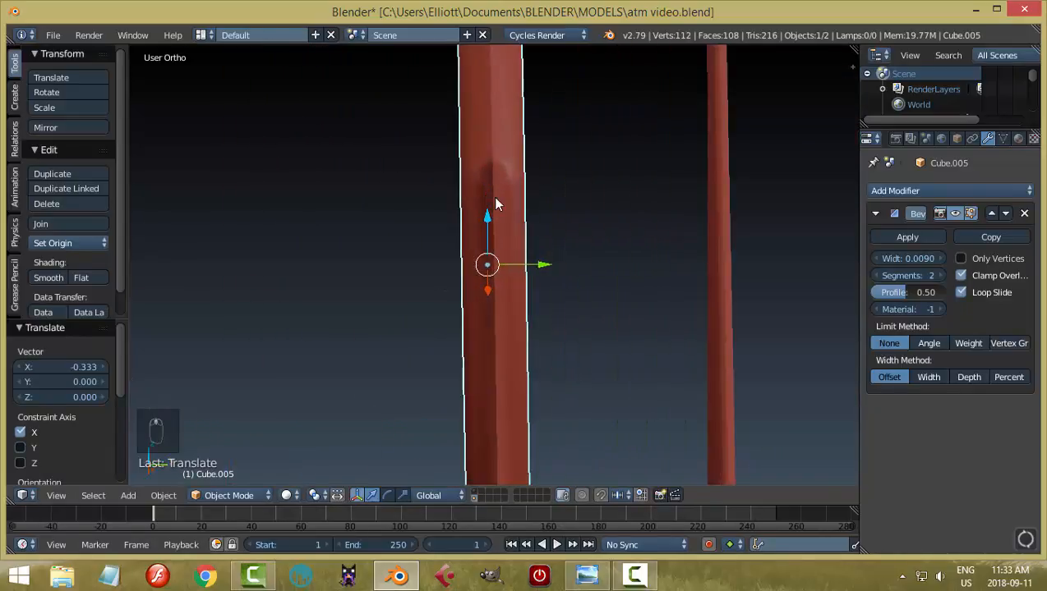
{"action": "key", "text": "Tab"}
{"action": "left_click", "coordinate": [596, 197]}
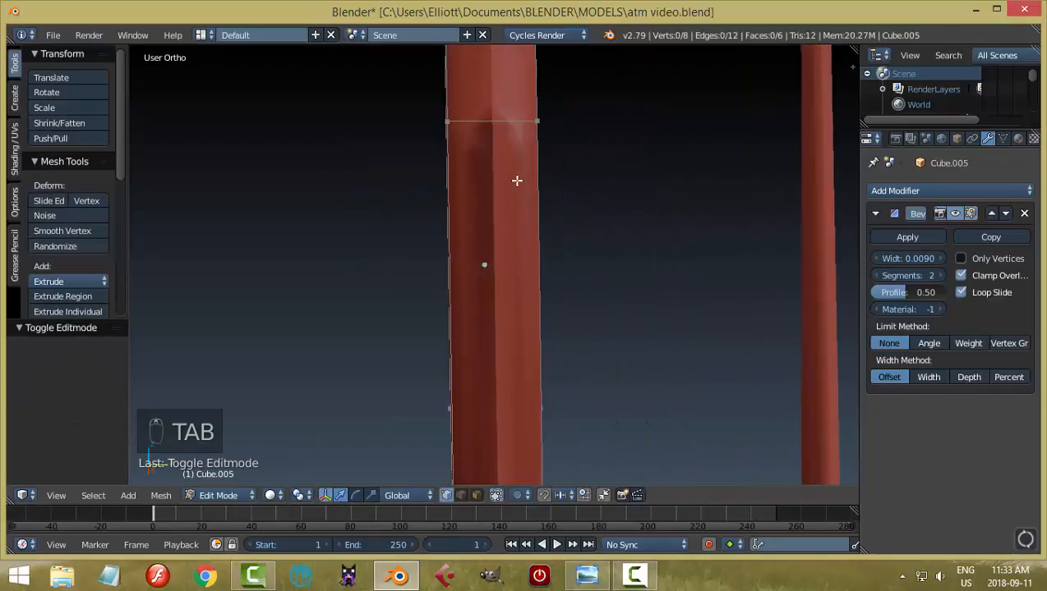
{"action": "key", "text": "ctrl+r"}
{"action": "left_click", "coordinate": [497, 165]}
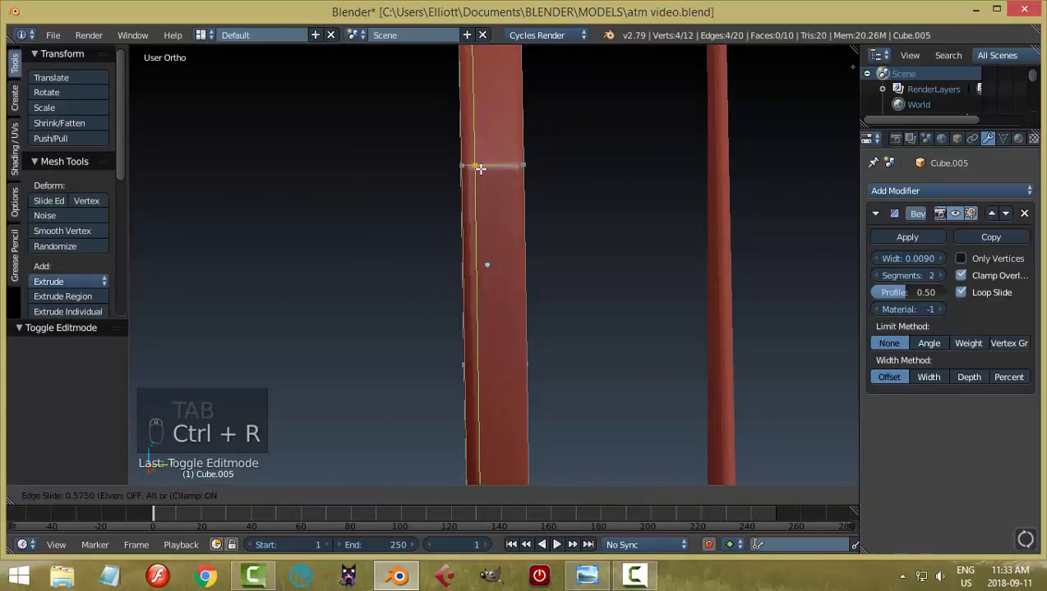
{"action": "left_click", "coordinate": [479, 166]}
Step: Switch to face selection and delete the key's back face that points at the plate
{"action": "key", "text": "a"}
{"action": "mouse_move", "coordinate": [552, 188]}
{"action": "middle_mouse_down"}
{"action": "mouse_move", "coordinate": [551, 199]}
{"action": "mouse_move", "coordinate": [558, 190]}
{"action": "middle_mouse_up"}
{"action": "key", "text": "ctrl+Tab"}
{"action": "left_click", "coordinate": [513, 227]}
{"action": "right_click", "coordinate": [504, 162]}
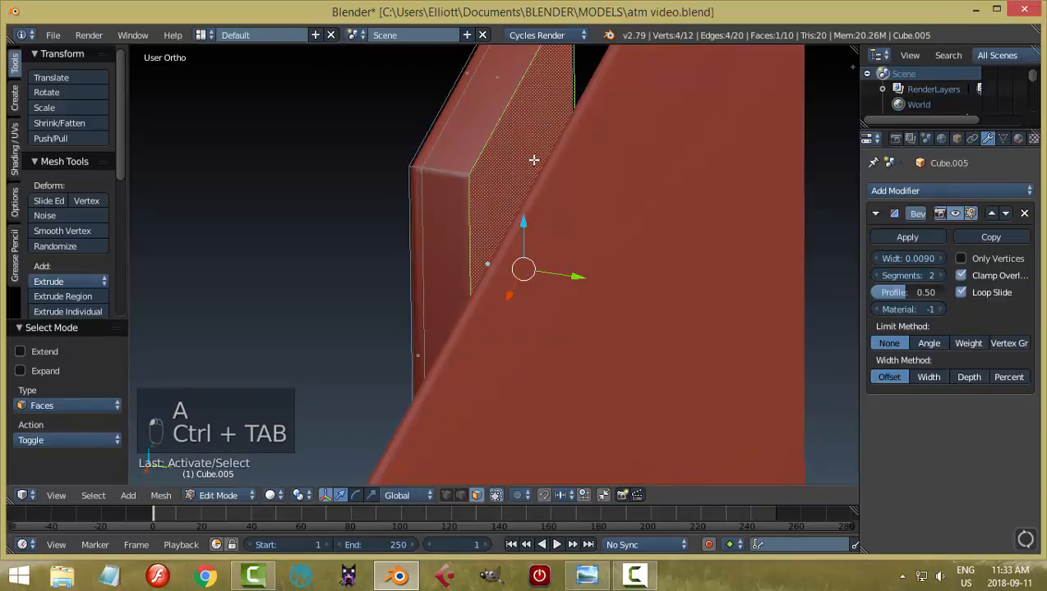
{"action": "key", "text": "x"}
{"action": "left_click", "coordinate": [503, 137]}
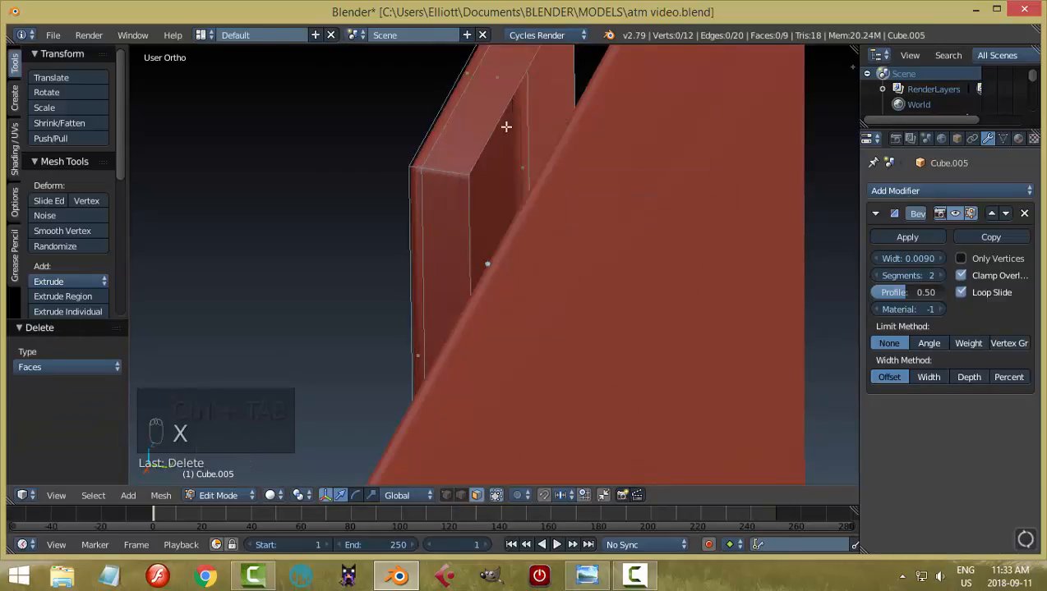
Step: Return to Object Mode and move the key about 0.045 along Y against the plate
{"action": "scroll", "coordinate": [473, 191], "scroll_direction": "down", "scroll_amount": 3}
{"action": "middle_click_drag", "start_coordinate": [473, 190], "coordinate": [493, 203]}
{"action": "key", "text": "Tab"}
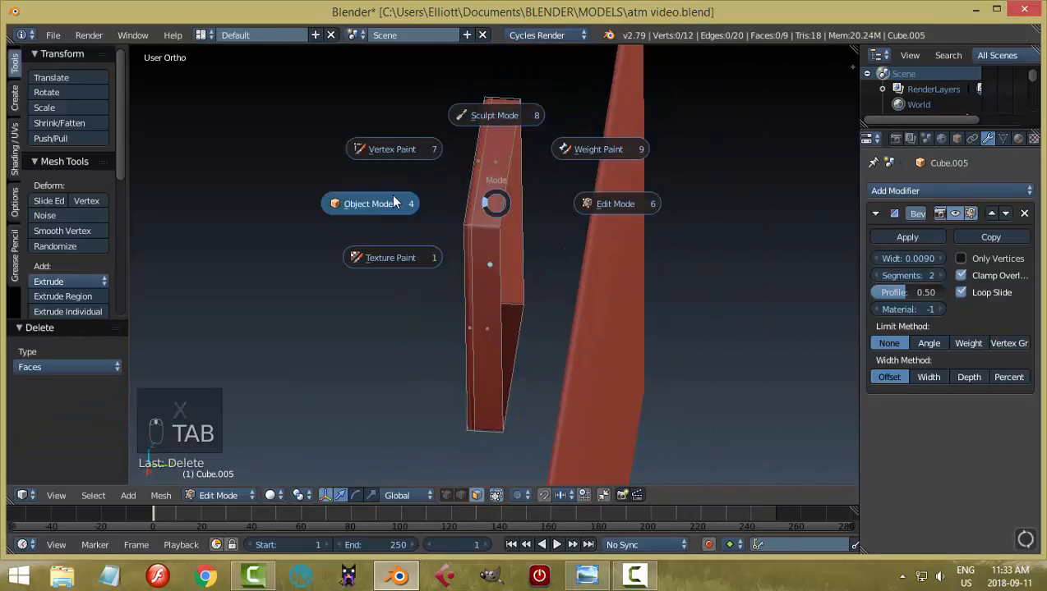
{"action": "left_click", "coordinate": [466, 226]}
{"action": "left_click_drag", "start_coordinate": [545, 262], "coordinate": [657, 267]}
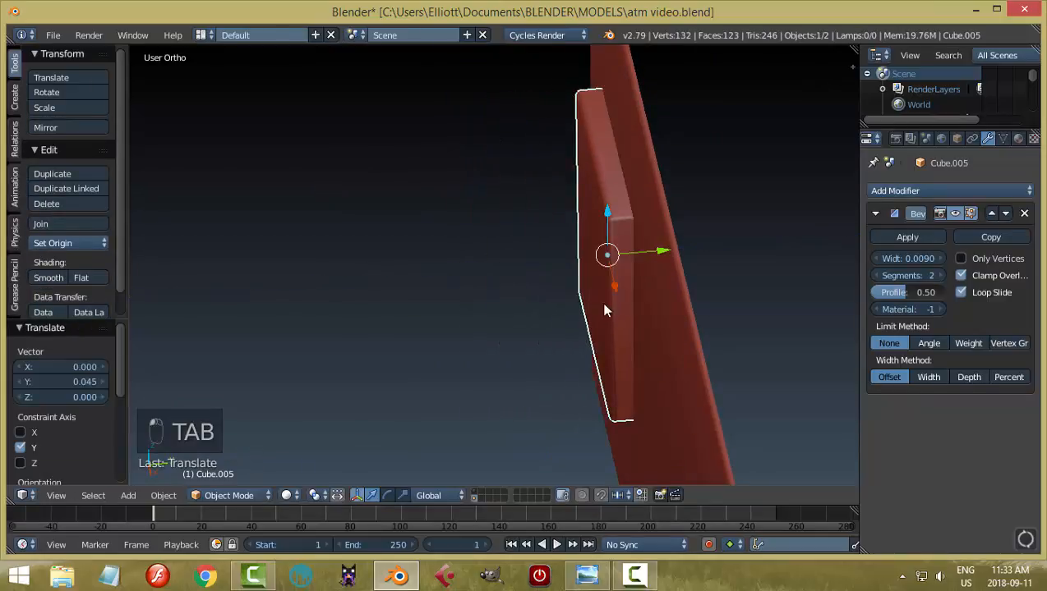
Step: Snap the 3D cursor to the selected key
{"action": "middle_click_drag", "start_coordinate": [605, 306], "coordinate": [547, 319]}
{"action": "scroll", "coordinate": [610, 288], "scroll_direction": "up", "scroll_amount": 2}
{"action": "key", "text": "shift+s"}
{"action": "left_click", "coordinate": [616, 276]}
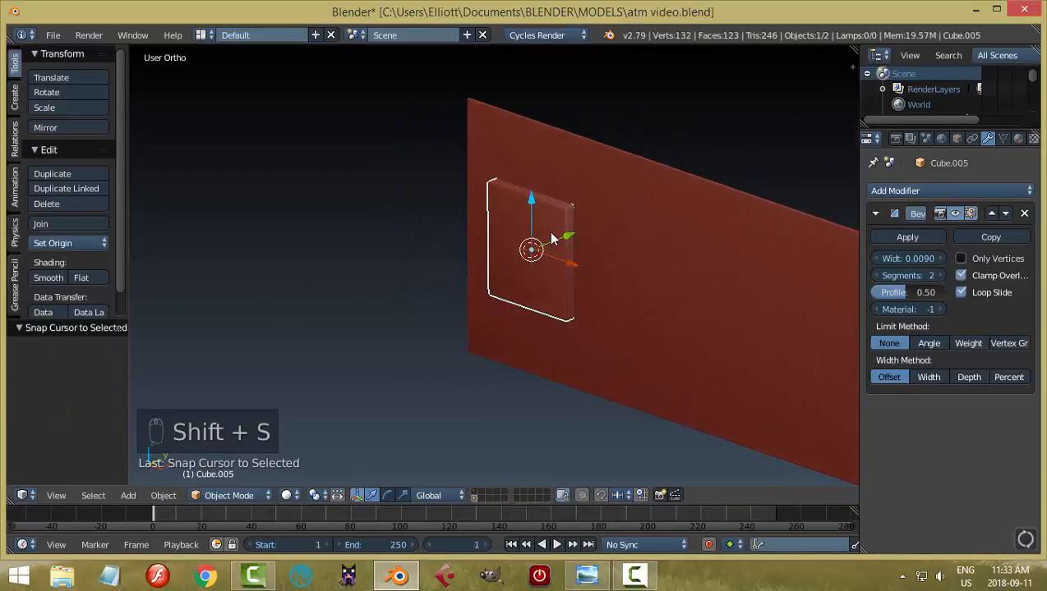
Step: Enter Edit Mode on the key, select its whole mesh and scale it uniformly to about 0.766
{"action": "middle_click_drag", "start_coordinate": [548, 230], "coordinate": [575, 235]}
{"action": "key", "text": "Tab"}
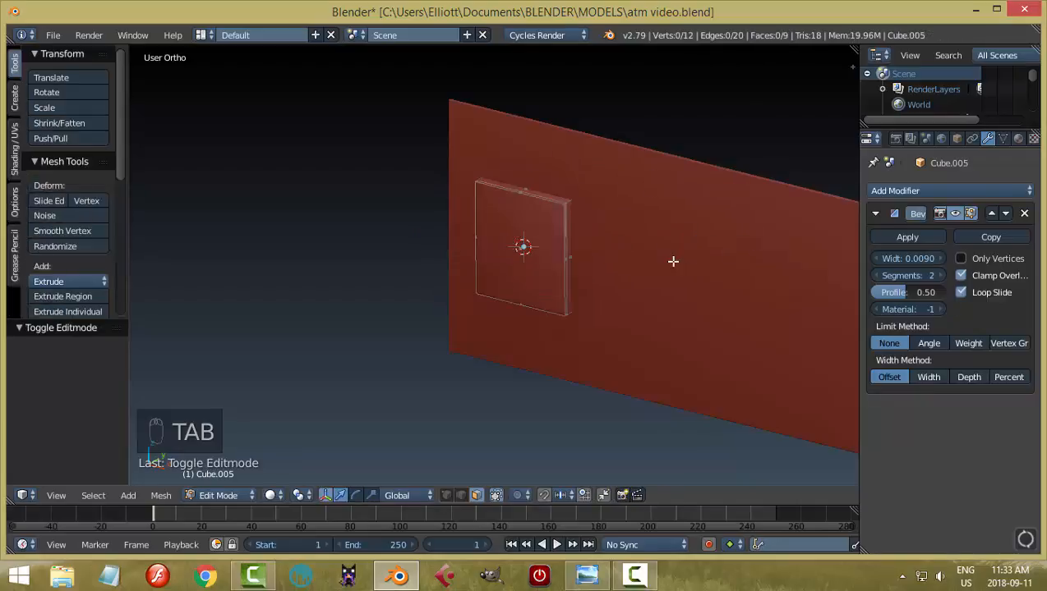
{"action": "key", "text": "a"}
{"action": "key", "text": "a"}
{"action": "middle_click_drag", "start_coordinate": [698, 264], "coordinate": [726, 239]}
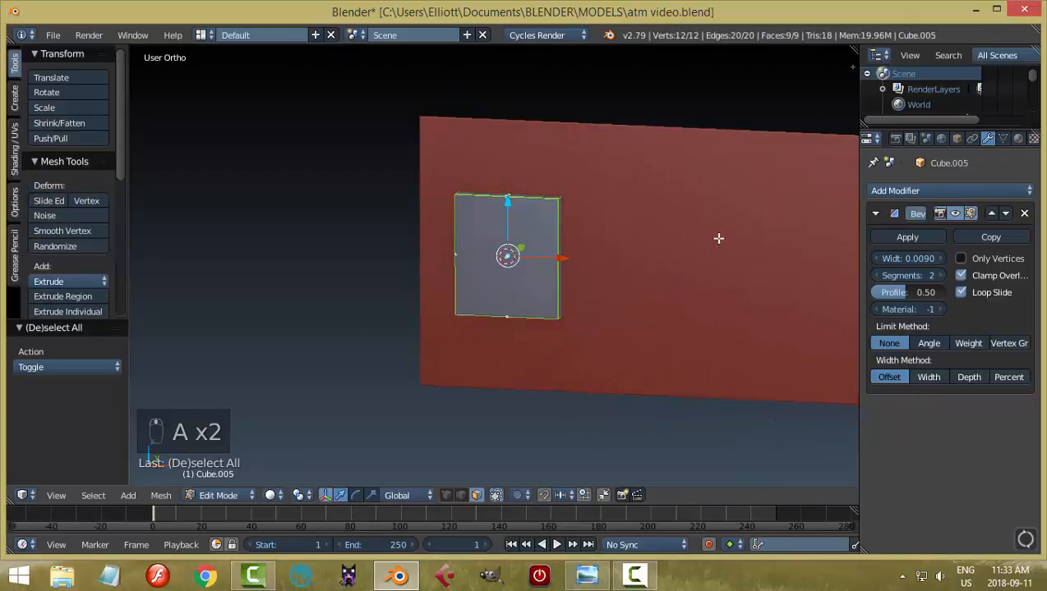
{"action": "key", "text": "s"}
{"action": "left_click", "coordinate": [649, 256]}
{"action": "mouse_move", "coordinate": [642, 260]}
{"action": "middle_mouse_down"}
{"action": "mouse_move", "coordinate": [609, 266]}
{"action": "mouse_move", "coordinate": [628, 258]}
{"action": "middle_mouse_up"}
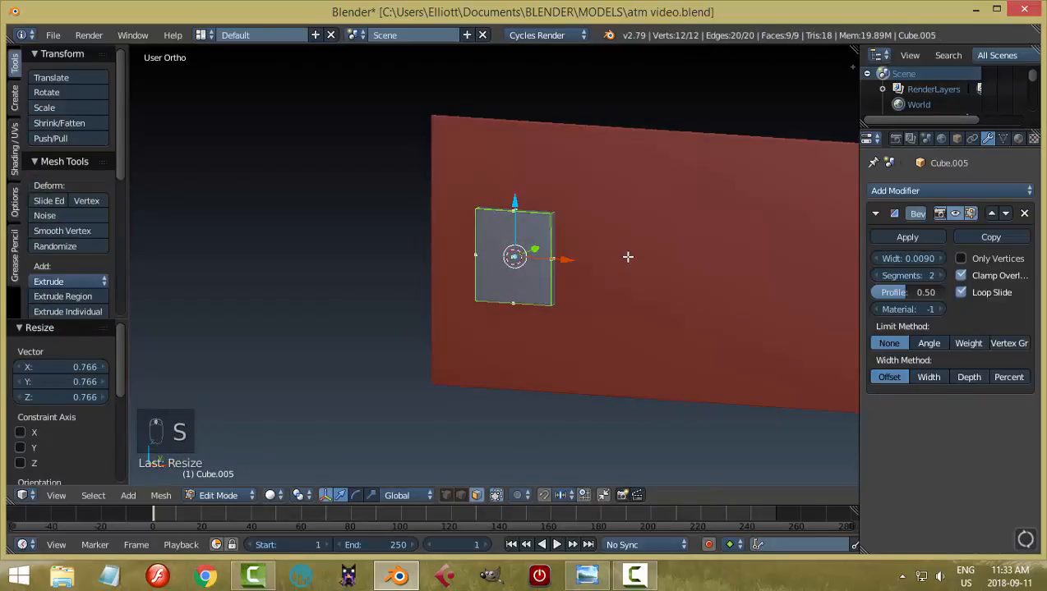
Step: Scale the key's mesh along Z to about 0.875
{"action": "key", "text": "s"}
{"action": "key", "text": "z"}
{"action": "left_click", "coordinate": [612, 246]}
{"action": "middle_click_drag", "start_coordinate": [684, 235], "coordinate": [596, 266]}
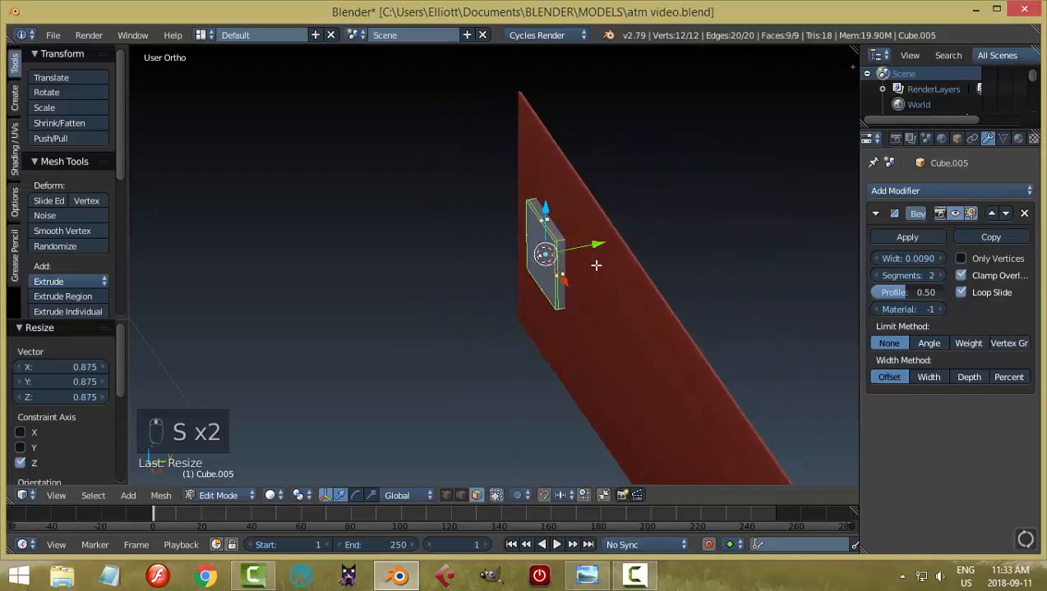
Step: Raise the key's mesh along Z toward the plate's upper left corner and enlarge it by about 1.073
{"action": "left_click_drag", "start_coordinate": [546, 212], "coordinate": [560, 164]}
{"action": "middle_click_drag", "start_coordinate": [560, 163], "coordinate": [466, 309]}
{"action": "scroll", "coordinate": [620, 269], "scroll_direction": "down", "scroll_amount": 1}
{"action": "scroll", "coordinate": [573, 266], "scroll_direction": "down", "scroll_amount": 2}
{"action": "key", "text": "s"}
{"action": "left_click", "coordinate": [567, 279]}
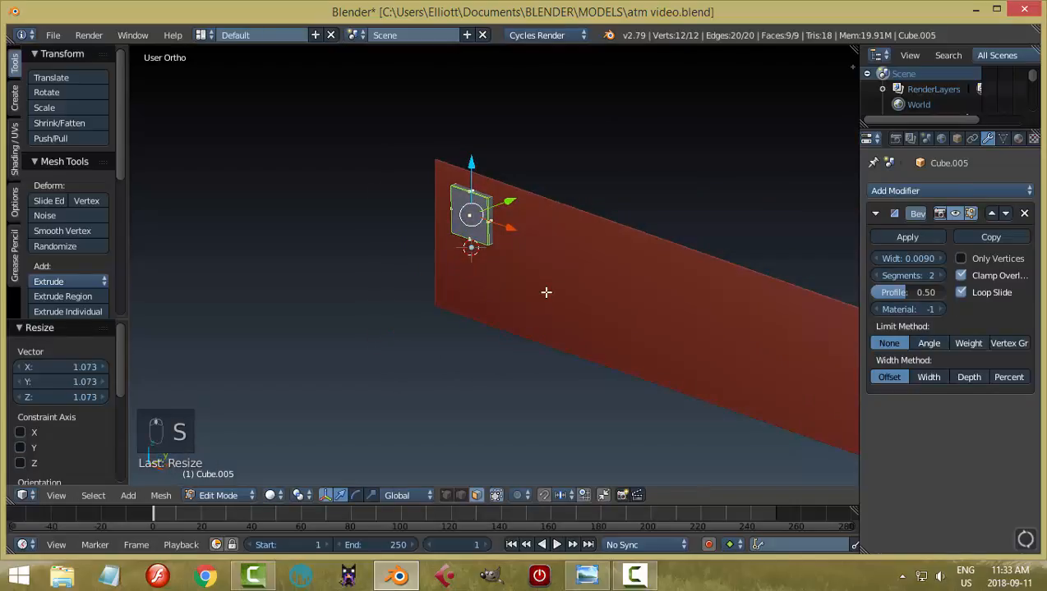
Step: Return to Object Mode and move the key about -0.002 along Y
{"action": "key", "text": "Tab"}
{"action": "scroll", "coordinate": [559, 252], "scroll_direction": "up", "scroll_amount": 3}
{"action": "key", "text": "g"}
{"action": "key", "text": "y"}
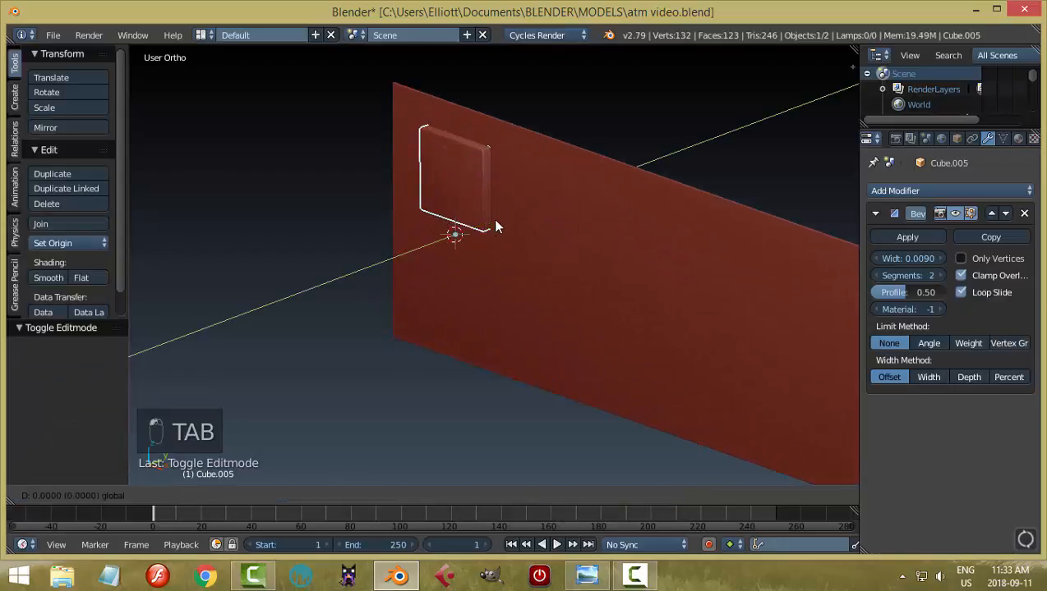
{"action": "left_click", "coordinate": [493, 228]}
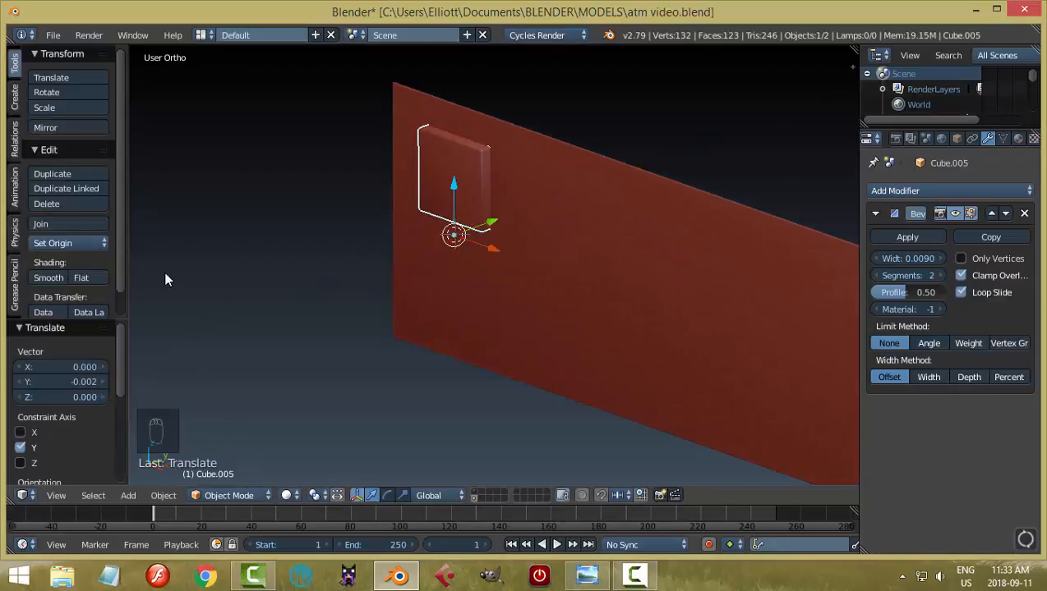
Step: Set the key's origin to its geometry and snap the 3D cursor to the selected key
{"action": "left_click", "coordinate": [61, 243]}
{"action": "left_click", "coordinate": [78, 277]}
{"action": "middle_click_drag", "start_coordinate": [371, 264], "coordinate": [339, 263]}
{"action": "key", "text": "shift+s"}
{"action": "left_click", "coordinate": [436, 252]}
{"action": "scroll", "coordinate": [504, 252], "scroll_direction": "up", "scroll_amount": 2}
{"action": "scroll", "coordinate": [503, 247], "scroll_direction": "down", "scroll_amount": 3}
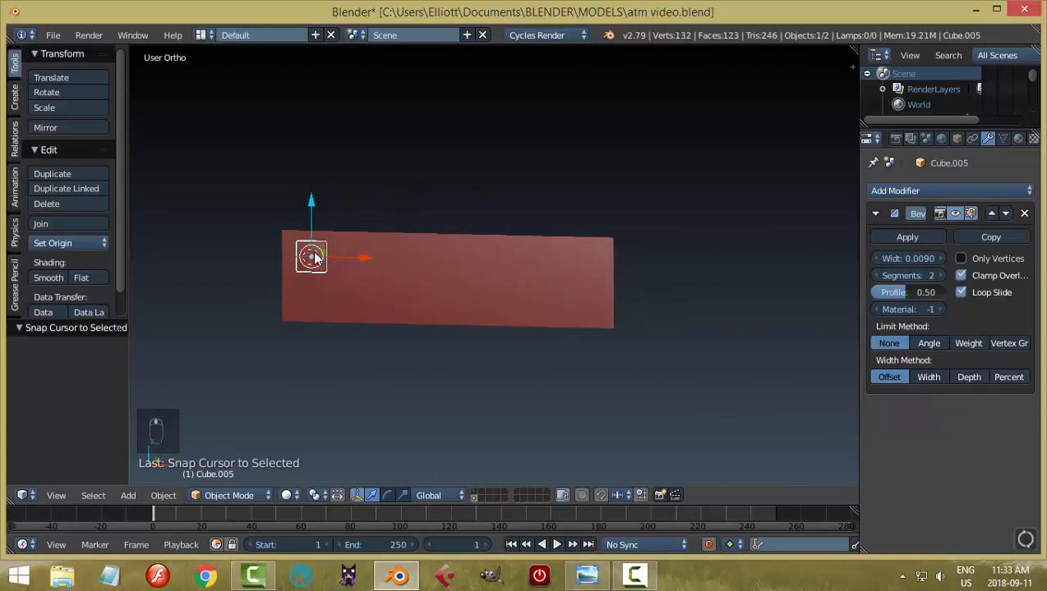
Step: Add an Array modifier to the key with a relative X offset of 1.5 and a count of 5
{"action": "left_click", "coordinate": [874, 212]}
{"action": "left_click", "coordinate": [870, 193]}
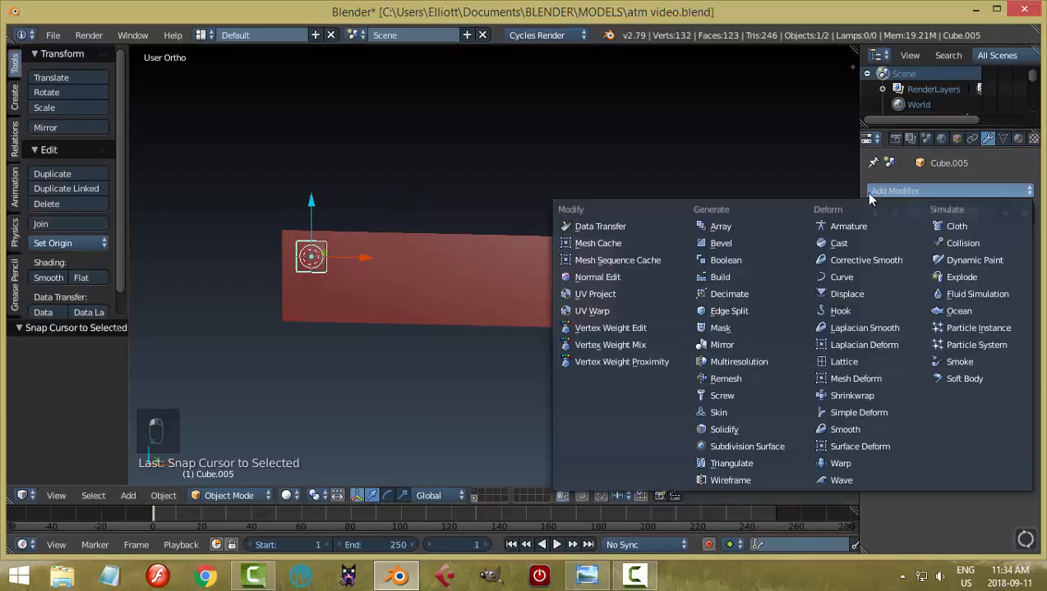
{"action": "left_click", "coordinate": [720, 226]}
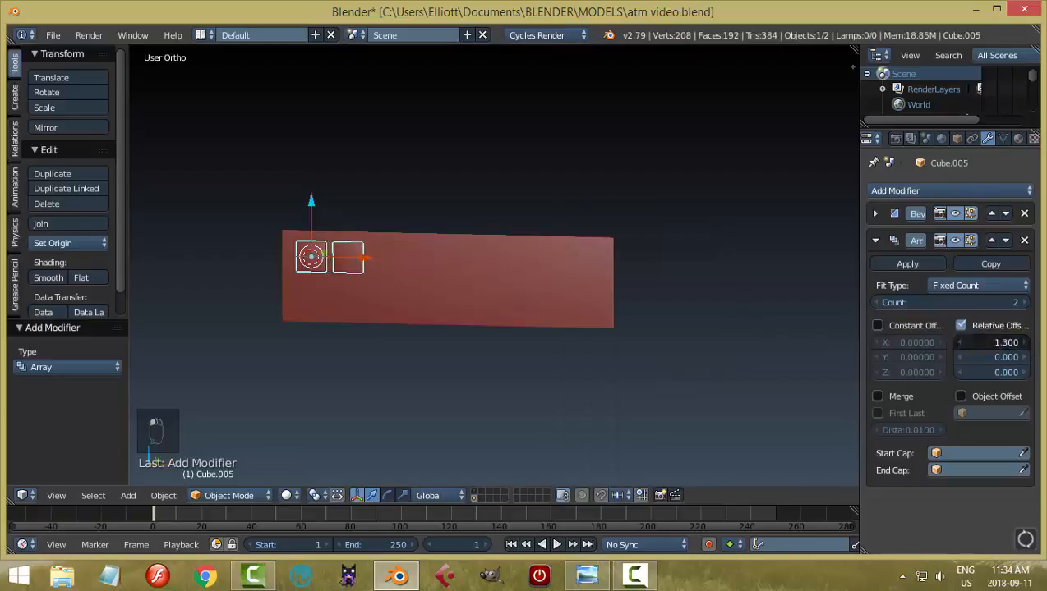
{"action": "left_click", "coordinate": [1023, 342]}
{"action": "left_click", "coordinate": [1023, 342]}
{"action": "left_click", "coordinate": [1026, 304]}
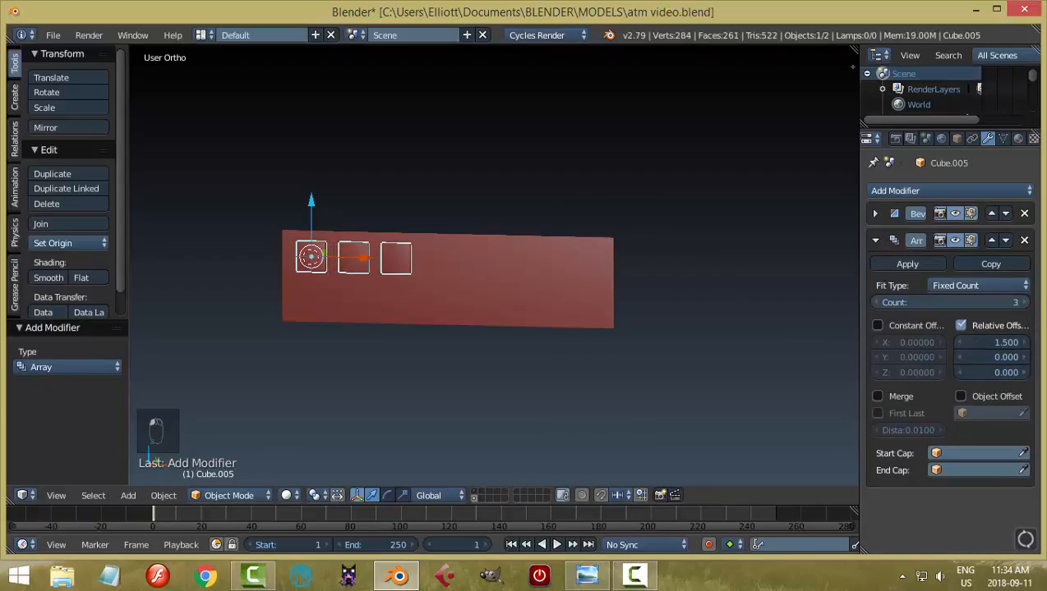
{"action": "left_click", "coordinate": [1025, 303]}
{"action": "left_click", "coordinate": [1025, 303]}
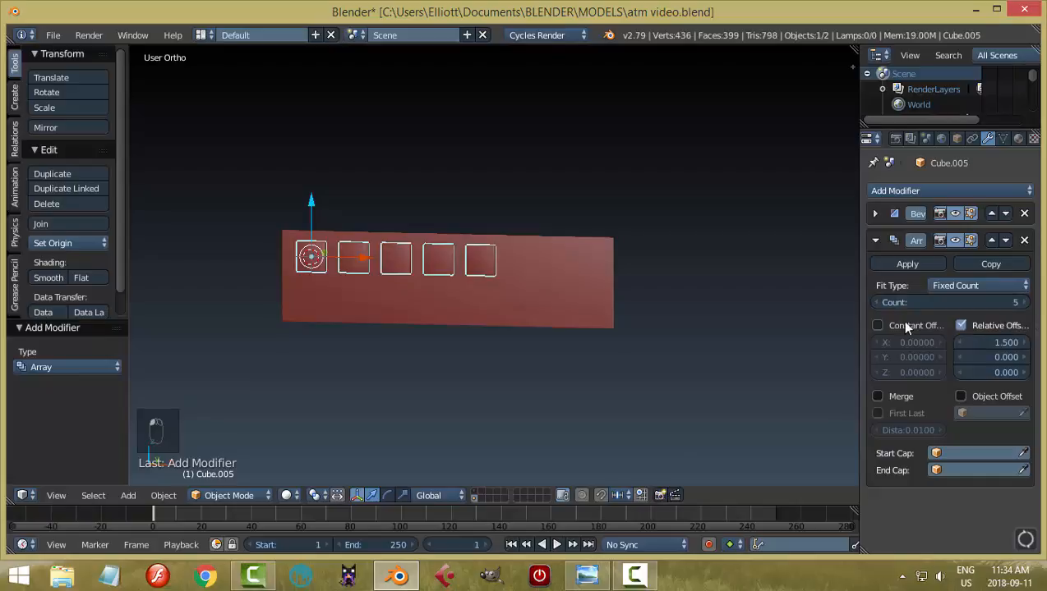
Step: Set the array's count to 6 and relative X offset to 1.8, and move the row about 0.014 along X
{"action": "left_click", "coordinate": [1025, 343]}
{"action": "left_click", "coordinate": [1025, 344]}
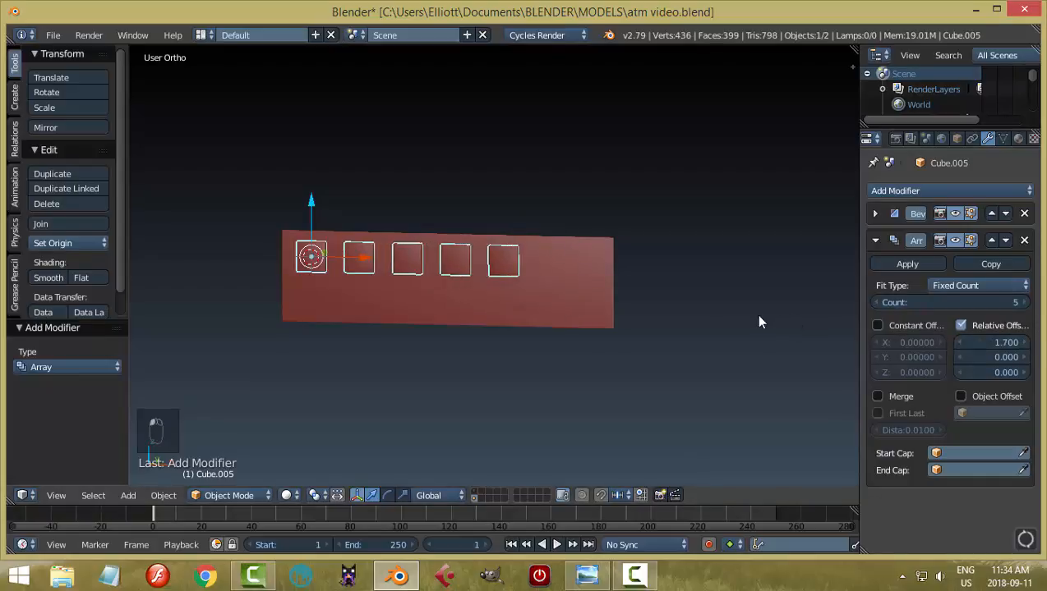
{"action": "left_click", "coordinate": [1025, 303]}
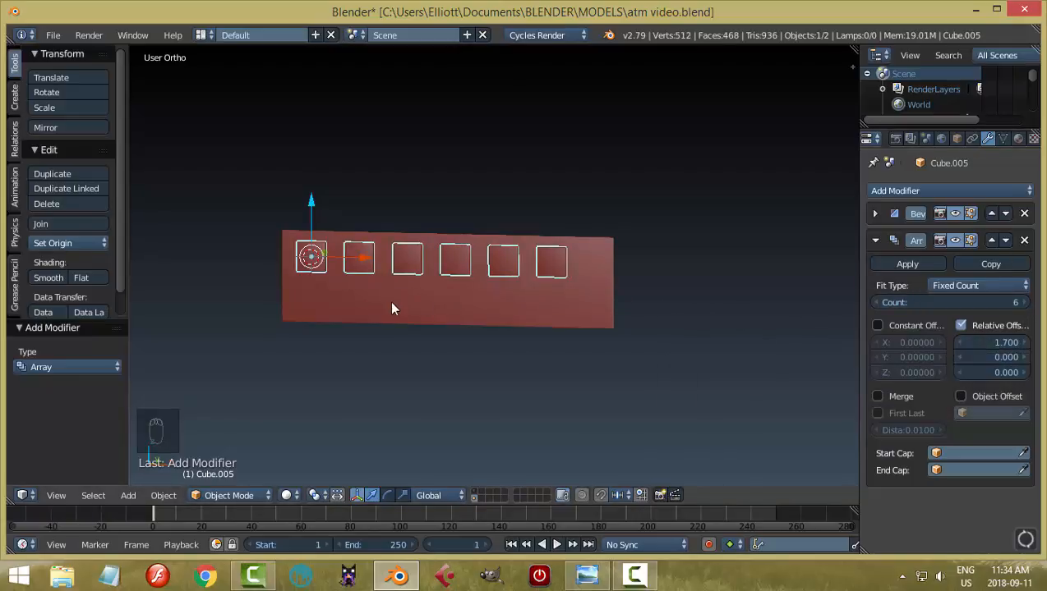
{"action": "scroll", "coordinate": [391, 309], "scroll_direction": "up", "scroll_amount": 4}
{"action": "scroll", "coordinate": [384, 309], "scroll_direction": "down", "scroll_amount": 2}
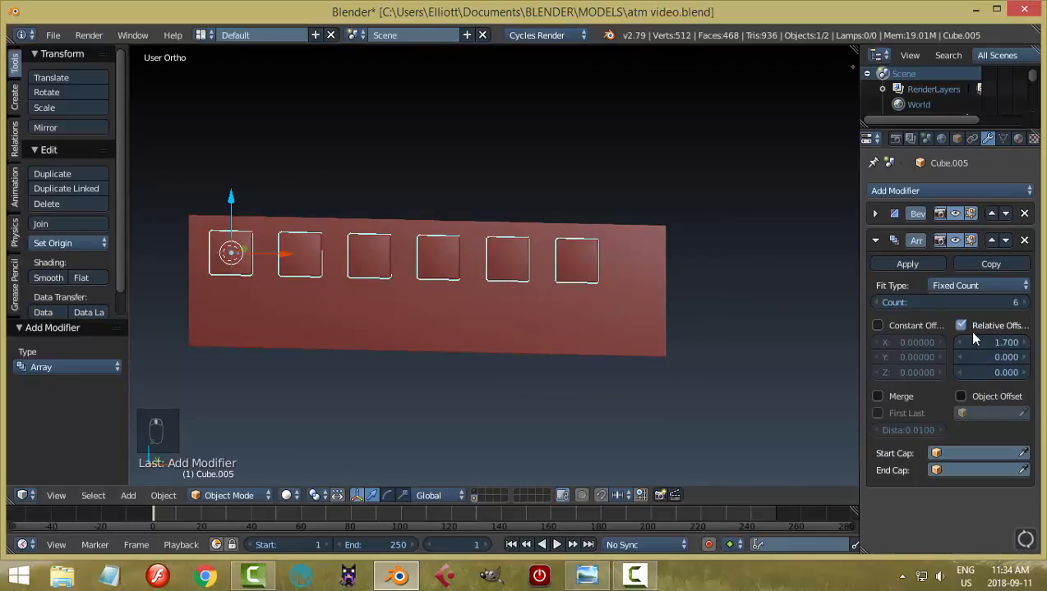
{"action": "left_click", "coordinate": [1019, 343]}
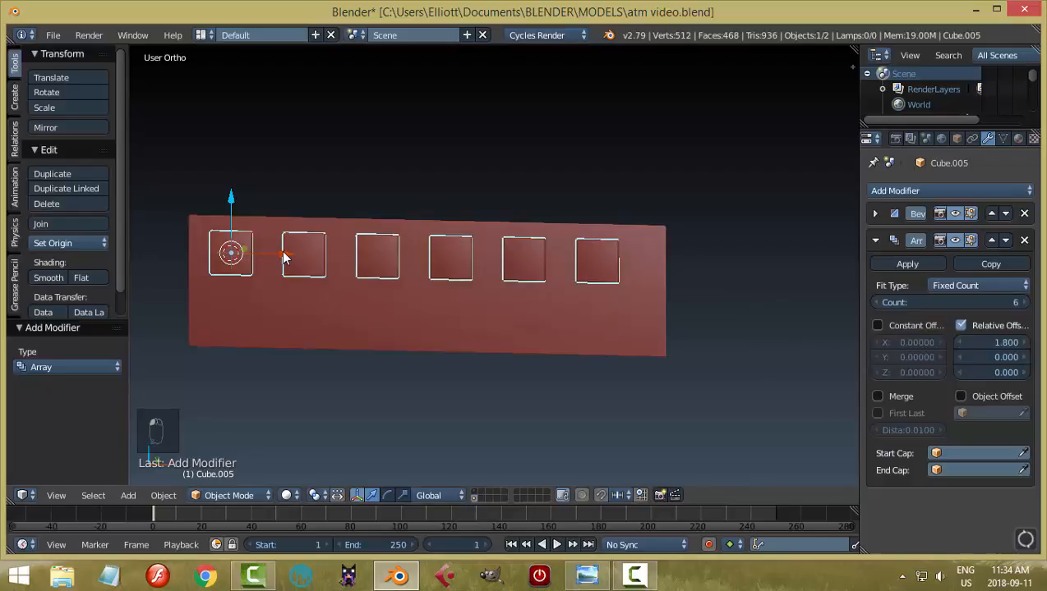
{"action": "left_click_drag", "start_coordinate": [283, 258], "coordinate": [290, 256]}
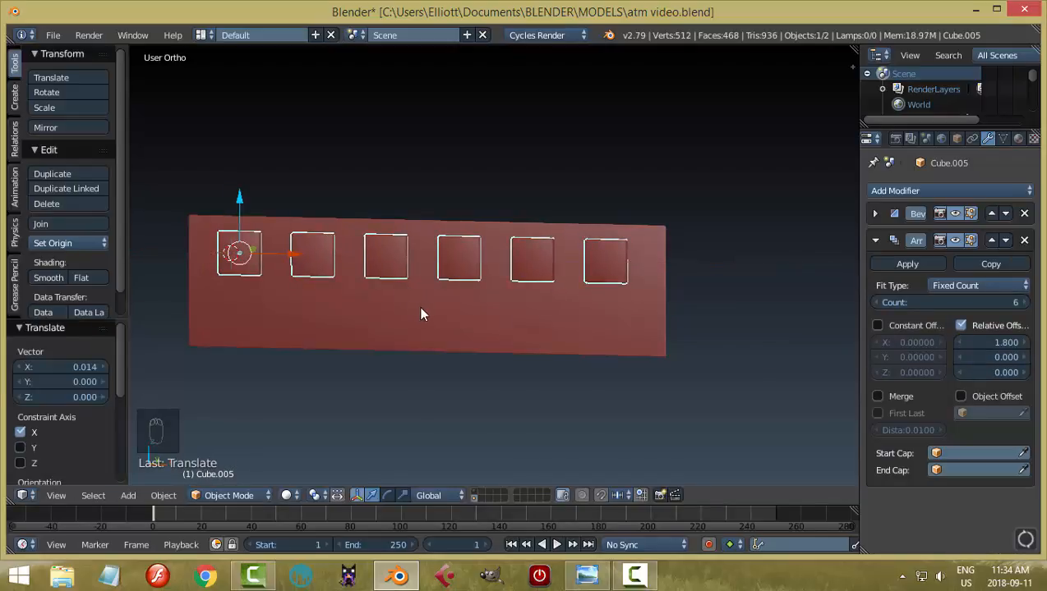
Step: Duplicate the row of keys and move the copy about -0.097 along Z to form a second row
{"action": "key", "text": "shift+d"}
{"action": "right_click", "coordinate": [303, 273]}
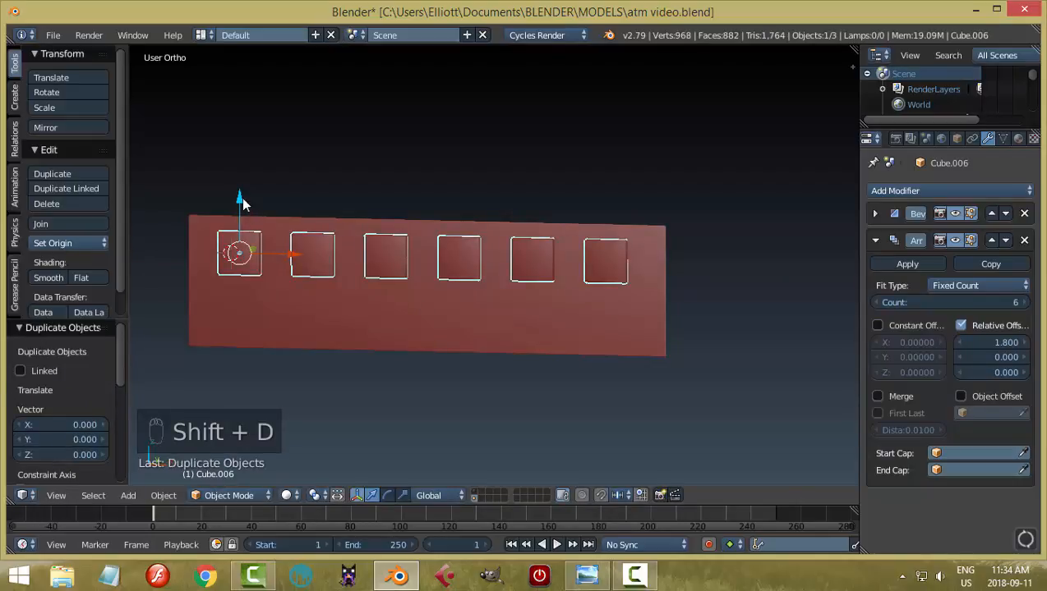
{"action": "left_click_drag", "start_coordinate": [243, 204], "coordinate": [246, 259]}
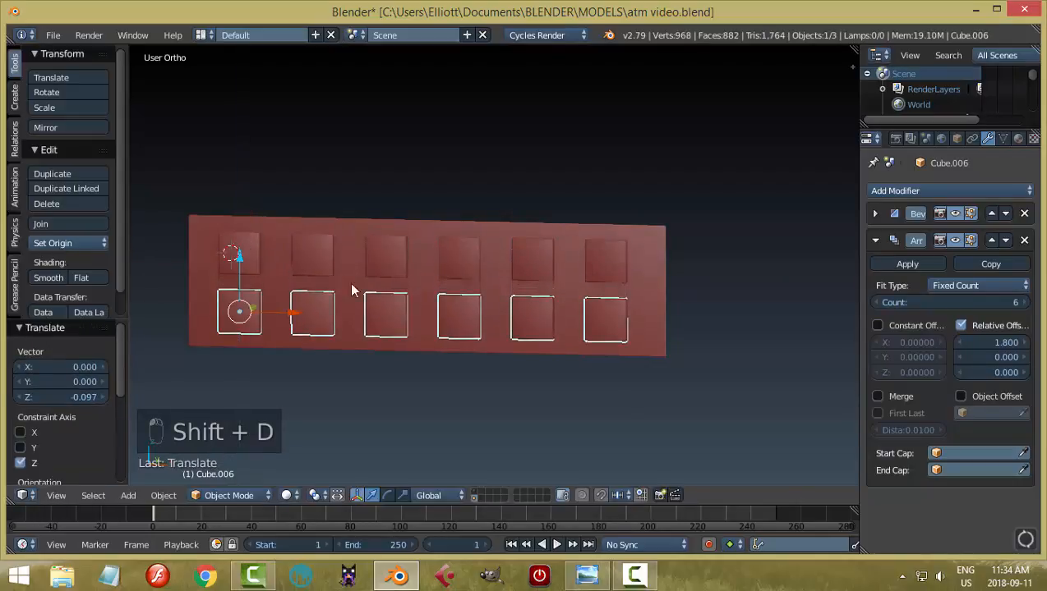
{"action": "key", "text": "KP_1"}
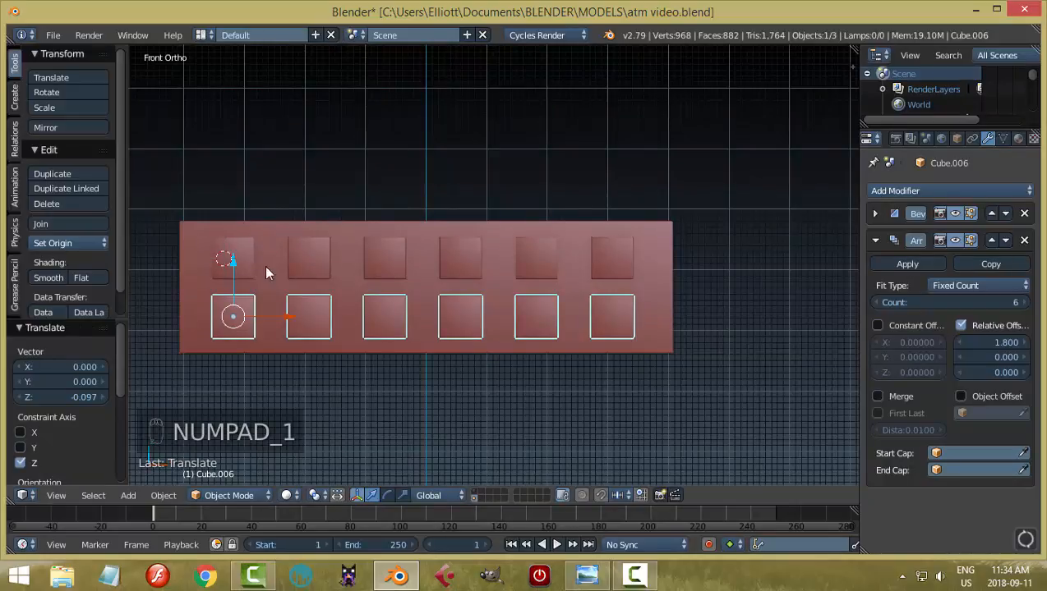
{"action": "mouse_move", "coordinate": [718, 359]}
{"action": "middle_mouse_down"}
{"action": "mouse_move", "coordinate": [704, 359]}
{"action": "mouse_move", "coordinate": [736, 360]}
{"action": "middle_mouse_up"}
Step: Apply the Array modifier on both rows of keys and join the rows into one object
{"action": "middle_click_drag", "start_coordinate": [671, 338], "coordinate": [607, 268]}
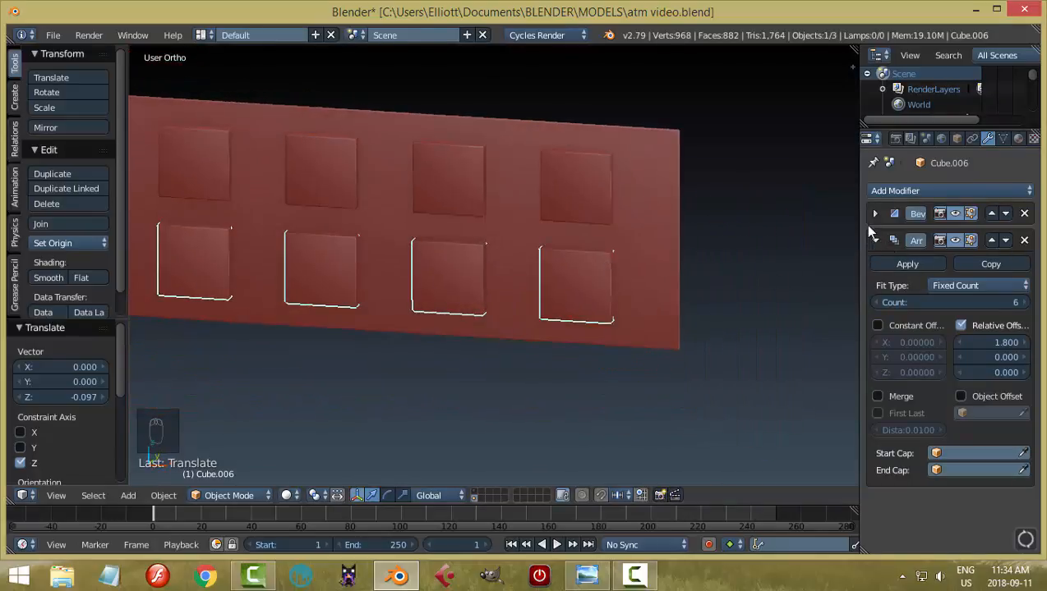
{"action": "left_click", "coordinate": [884, 263]}
{"action": "right_click", "coordinate": [603, 191]}
{"action": "left_click", "coordinate": [883, 263]}
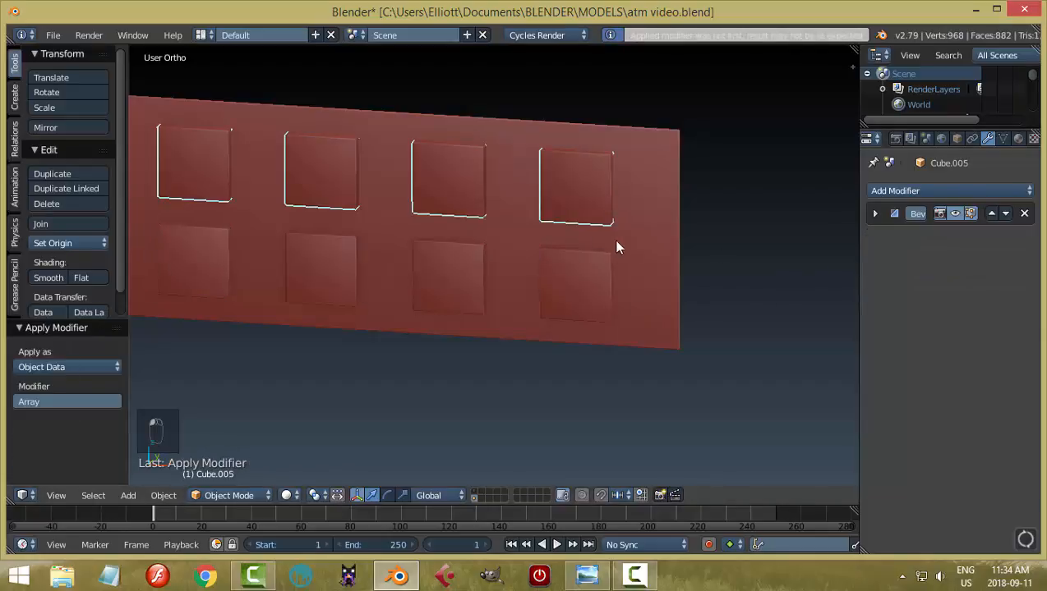
{"action": "right_click", "coordinate": [586, 277], "text": "shift"}
{"action": "key", "text": "ctrl+j"}
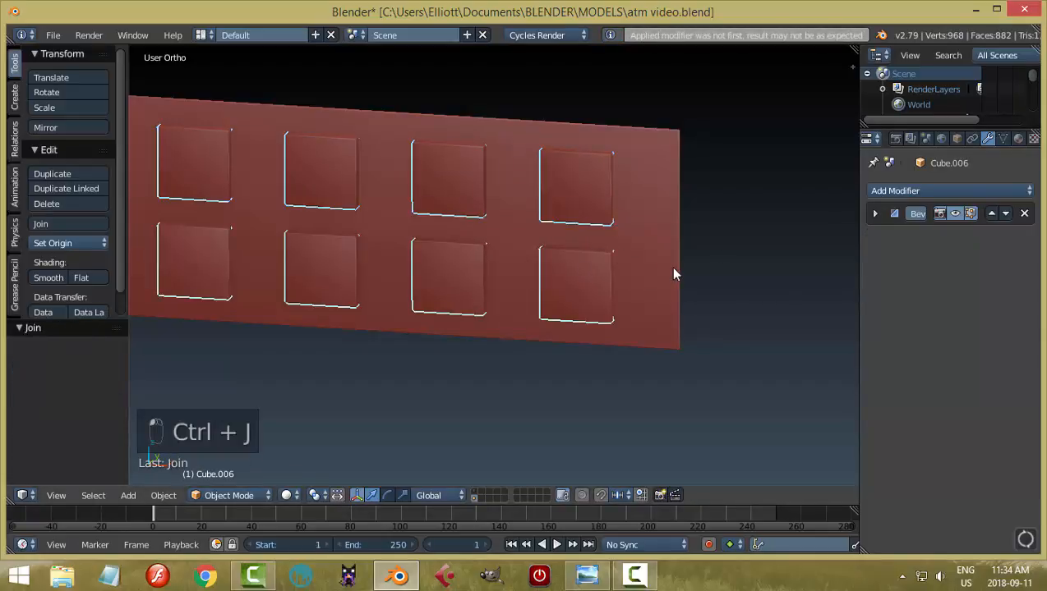
Step: Enter Edit Mode on the joined keys and clear the mesh selection
{"action": "mouse_move", "coordinate": [581, 293]}
{"action": "middle_mouse_down"}
{"action": "mouse_move", "coordinate": [651, 236]}
{"action": "mouse_move", "coordinate": [591, 228]}
{"action": "mouse_move", "coordinate": [579, 271]}
{"action": "middle_mouse_up"}
{"action": "scroll", "coordinate": [579, 271], "scroll_direction": "down", "scroll_amount": 3}
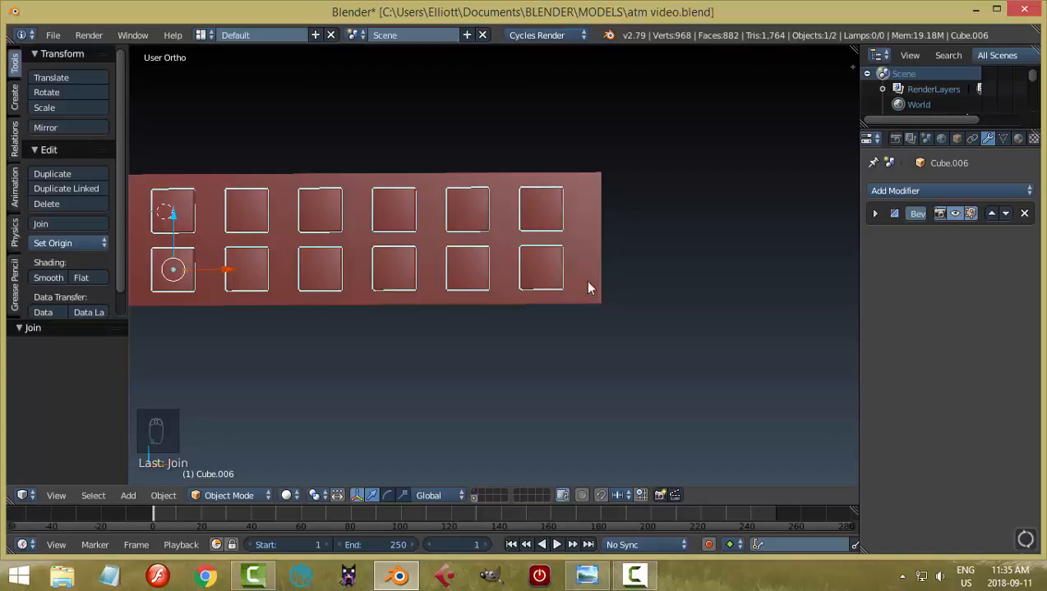
{"action": "middle_click_drag", "start_coordinate": [587, 282], "coordinate": [609, 233]}
{"action": "middle_click_drag", "start_coordinate": [609, 233], "coordinate": [582, 234], "text": "shift"}
{"action": "scroll", "coordinate": [550, 341], "scroll_direction": "up", "scroll_amount": 3}
{"action": "key", "text": "Tab"}
{"action": "left_click", "coordinate": [699, 233]}
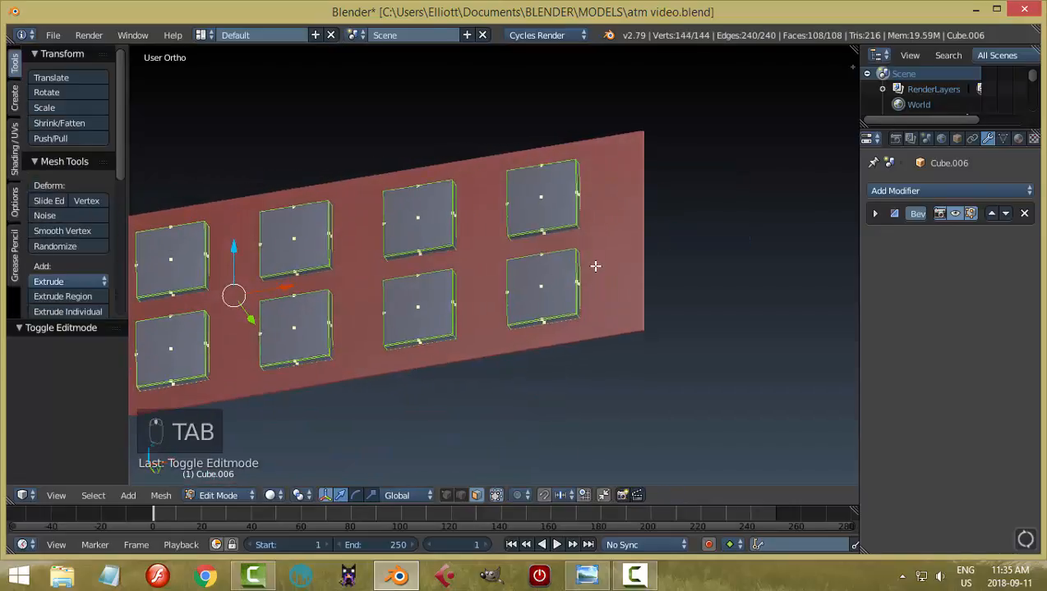
{"action": "key", "text": "a"}
{"action": "key", "text": "a"}
Step: Delete the underside face and its thin front strip on the upper row's rightmost key
{"action": "scroll", "coordinate": [596, 266], "scroll_direction": "up", "scroll_amount": 5}
{"action": "right_click", "coordinate": [648, 164]}
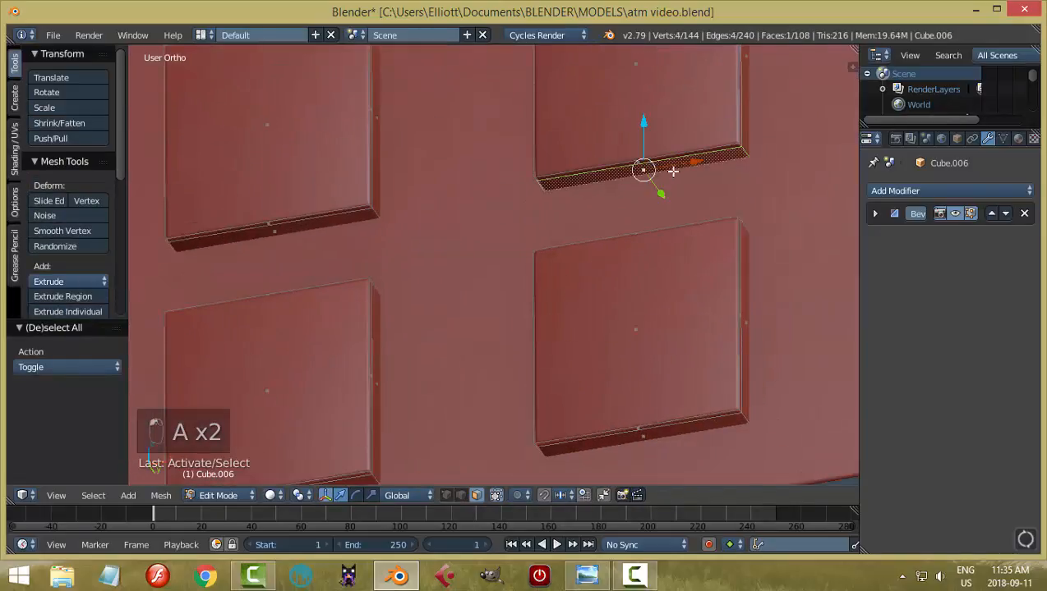
{"action": "right_click", "coordinate": [673, 157], "text": "shift"}
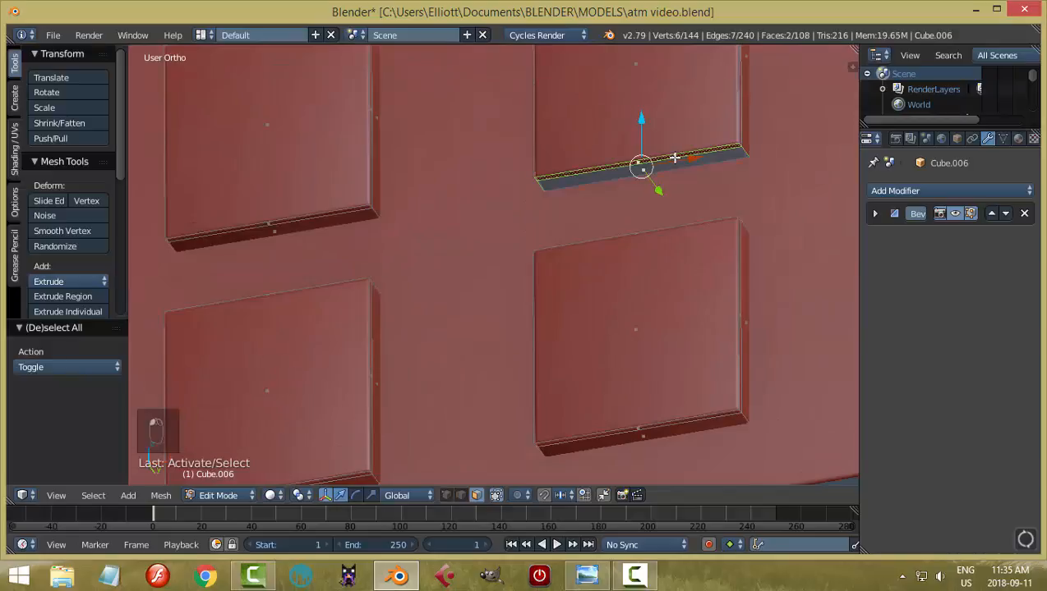
{"action": "key", "text": "x"}
{"action": "left_click", "coordinate": [692, 206]}
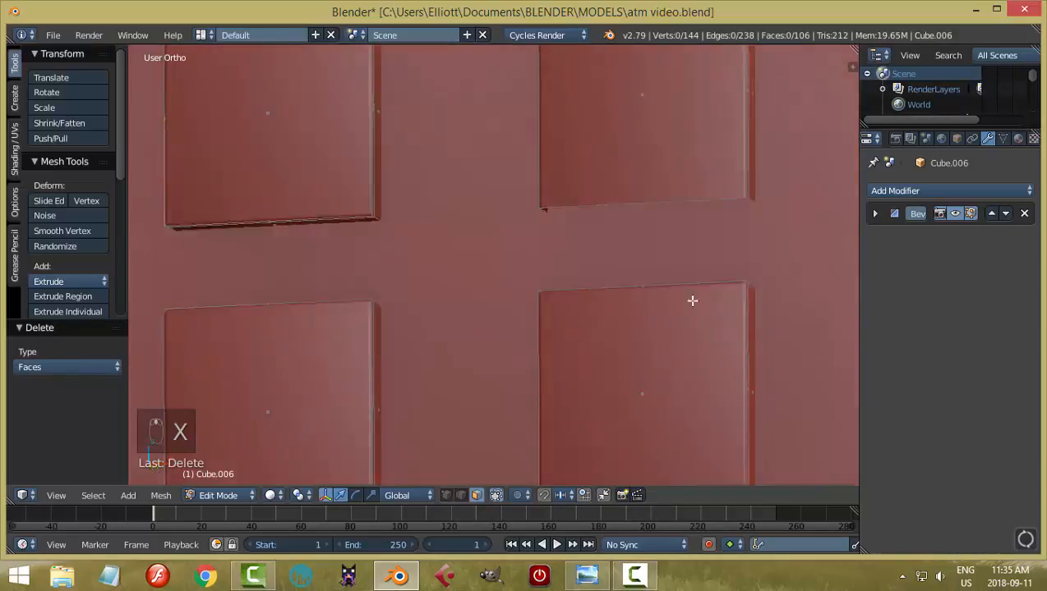
Step: Delete the top side face and its thin front strip on the lower row's rightmost key
{"action": "middle_click_drag", "start_coordinate": [692, 299], "coordinate": [677, 388]}
{"action": "right_click", "coordinate": [634, 401]}
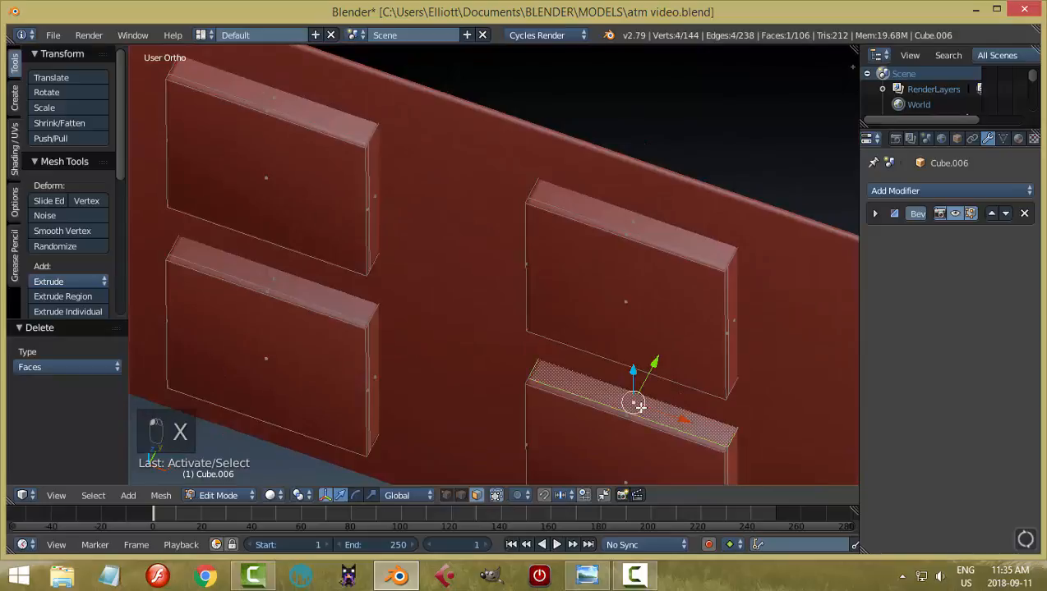
{"action": "key", "text": "g"}
{"action": "left_click", "coordinate": [634, 418]}
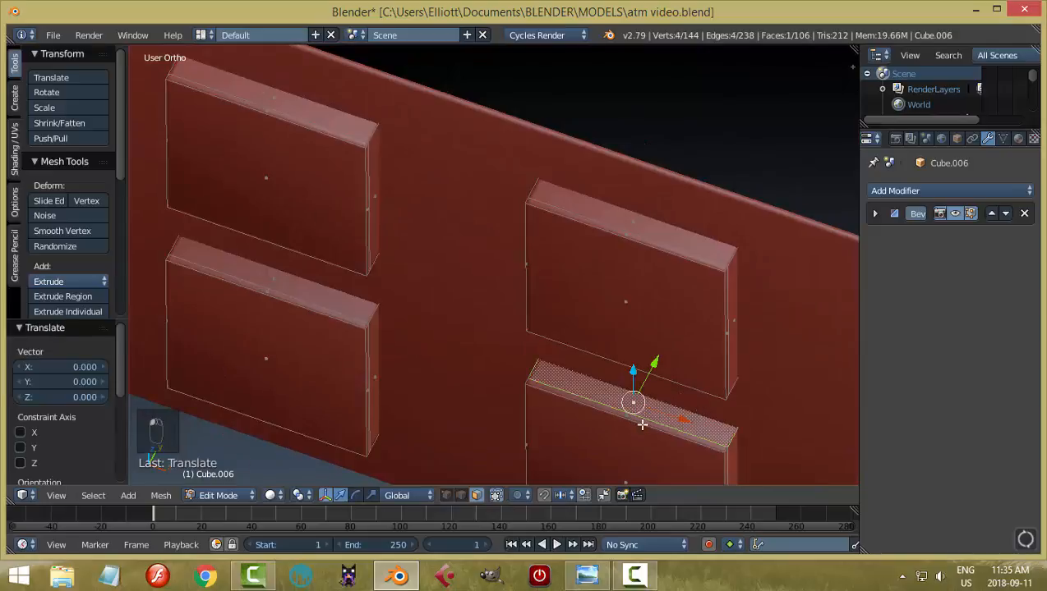
{"action": "right_click", "coordinate": [643, 422], "text": "shift"}
{"action": "key", "text": "x"}
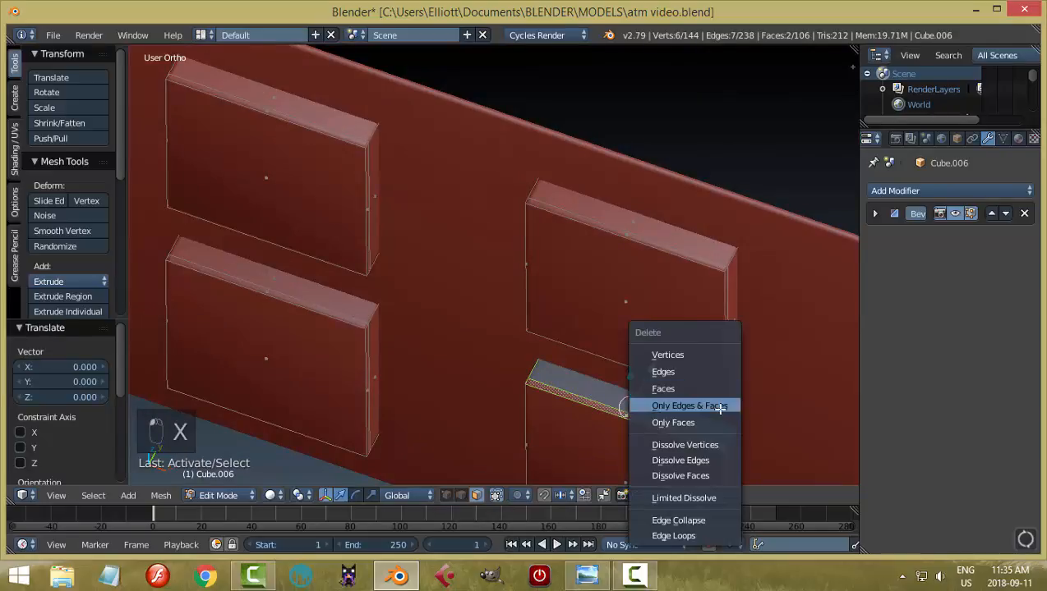
{"action": "left_click", "coordinate": [649, 387]}
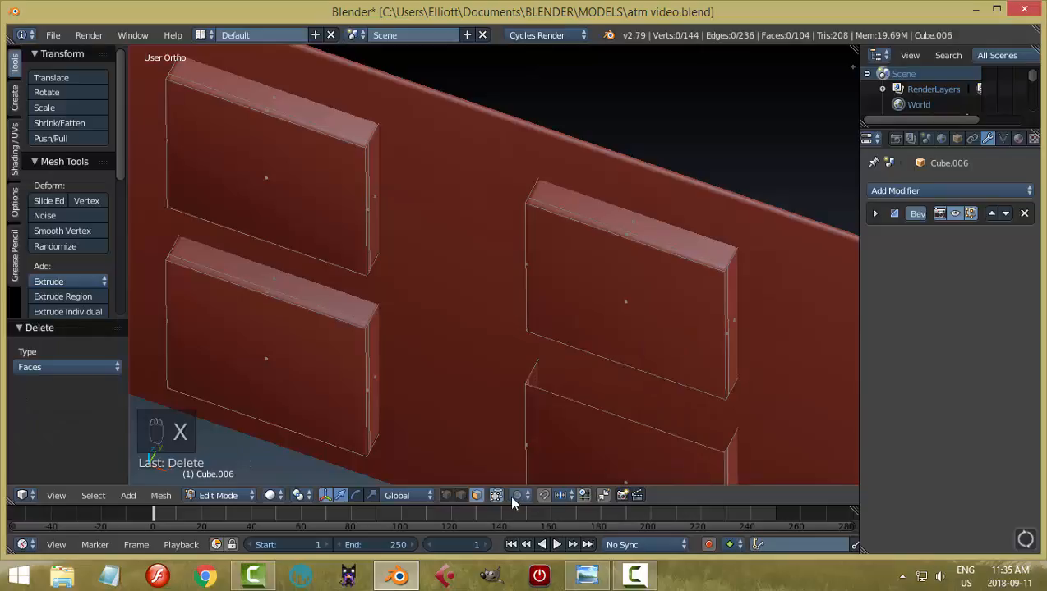
Step: Select the open border edge loops facing each other on the two rightmost keys
{"action": "left_click", "coordinate": [462, 496]}
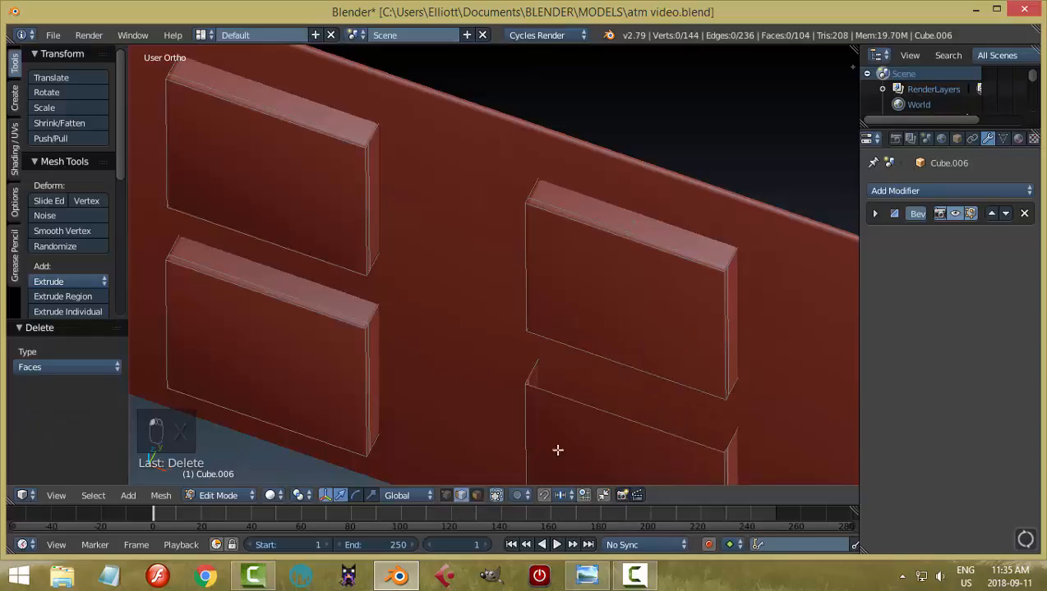
{"action": "right_click", "coordinate": [604, 411], "text": "alt"}
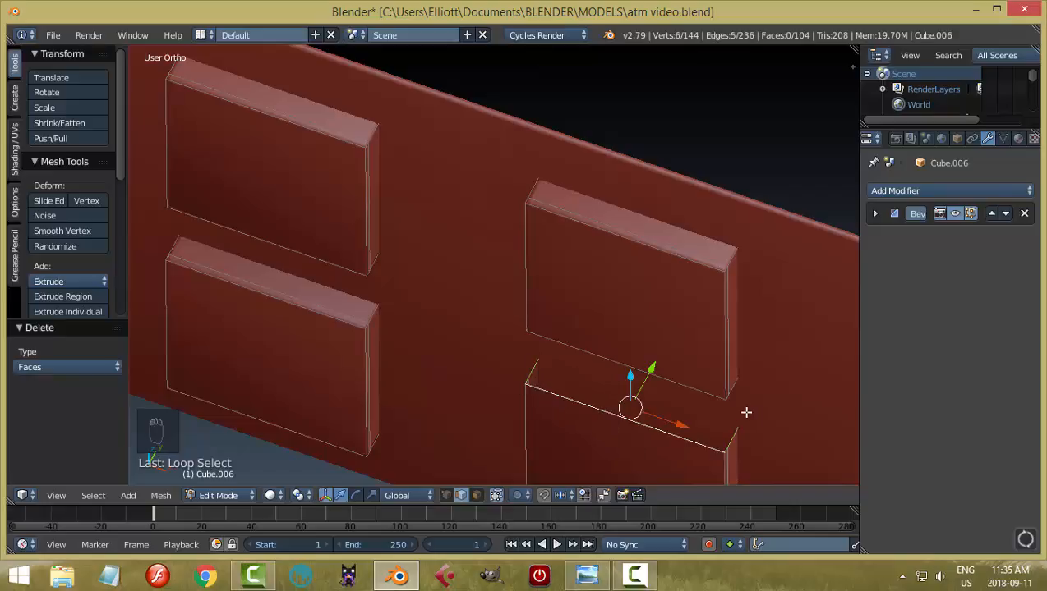
{"action": "key", "text": "a"}
{"action": "right_click", "coordinate": [688, 443]}
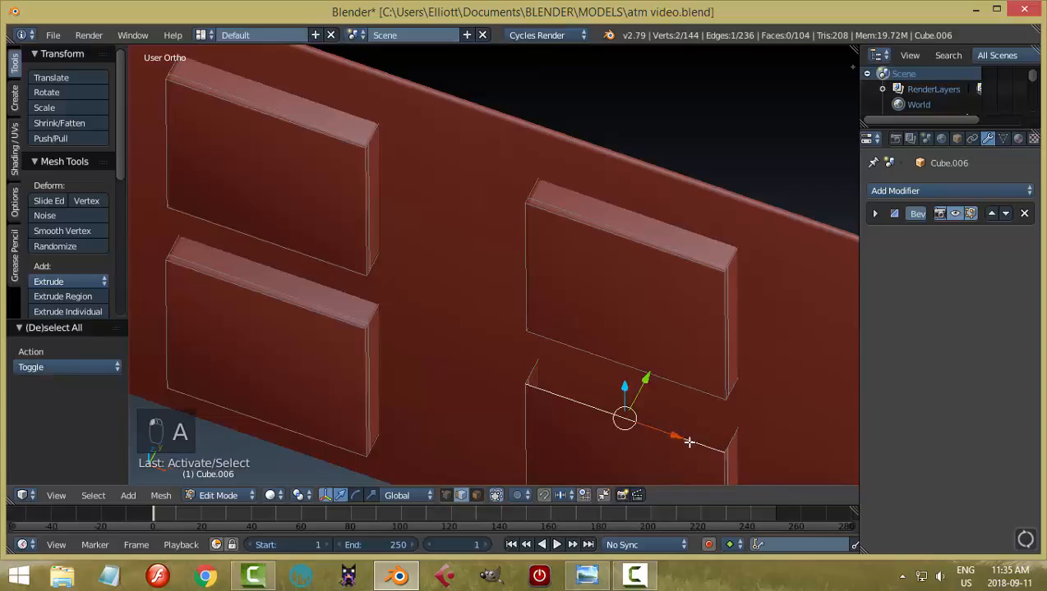
{"action": "key", "text": "a"}
{"action": "key", "text": "a"}
{"action": "right_click", "coordinate": [534, 367], "text": "alt"}
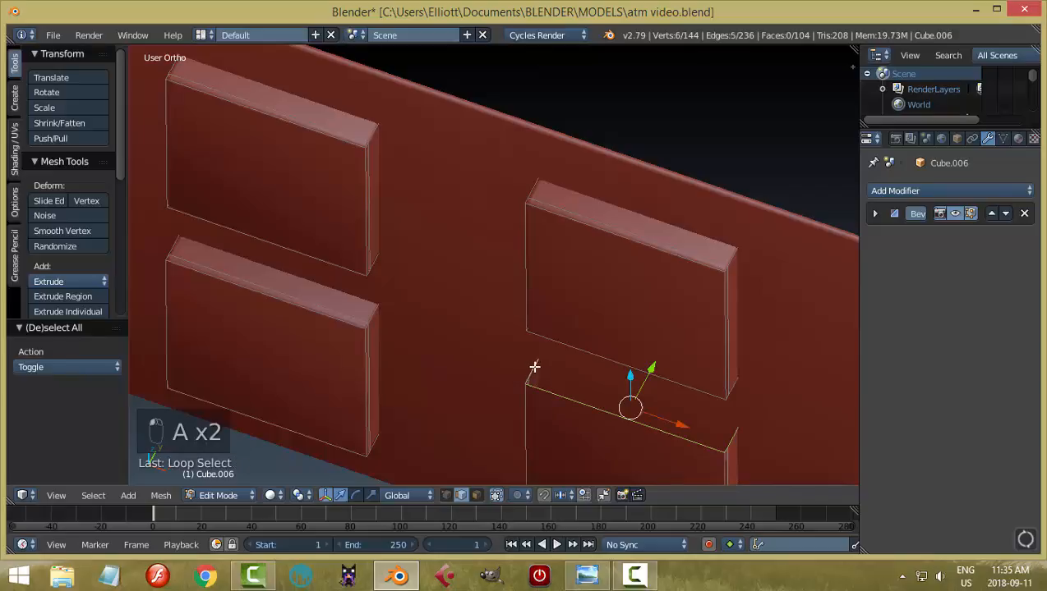
{"action": "mouse_move", "coordinate": [712, 417]}
{"action": "middle_mouse_down"}
{"action": "mouse_move", "coordinate": [739, 402]}
{"action": "mouse_move", "coordinate": [753, 326]}
{"action": "middle_mouse_up"}
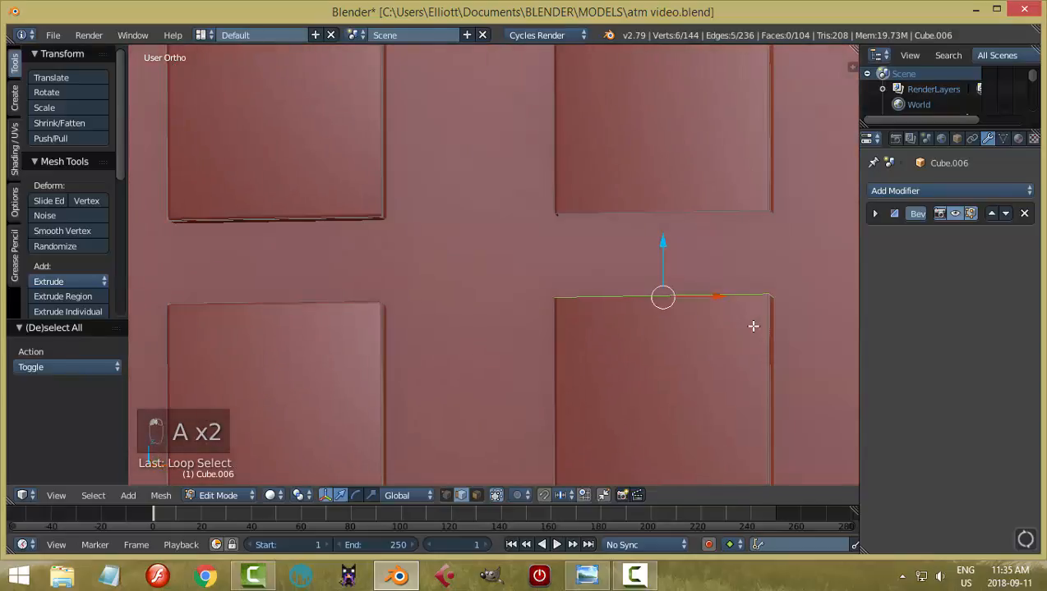
{"action": "right_click", "coordinate": [729, 209], "text": "alt+shift"}
{"action": "middle_click_drag", "start_coordinate": [720, 252], "coordinate": [594, 298]}
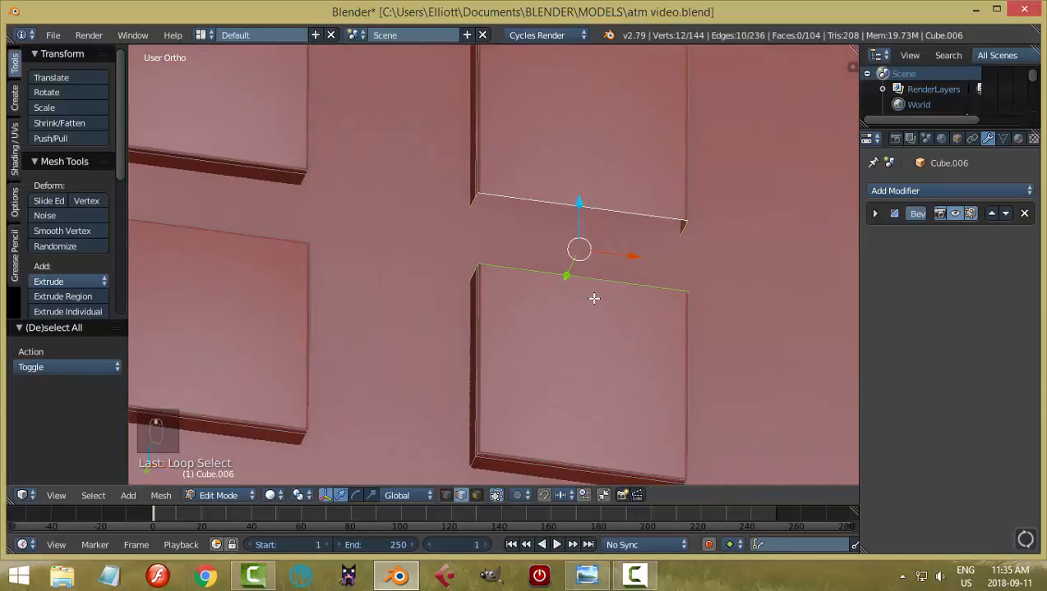
Step: Try to bridge the open edge loops between the two rightmost keys, and return to Object Mode
{"action": "key", "text": "ctrl+e"}
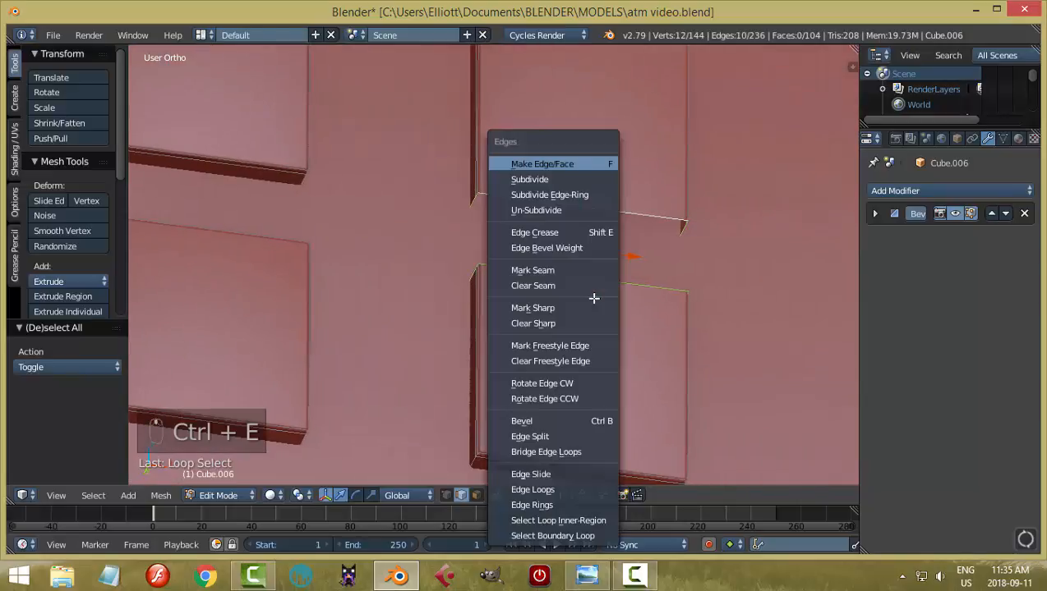
{"action": "left_click", "coordinate": [552, 459]}
{"action": "middle_click_drag", "start_coordinate": [715, 386], "coordinate": [558, 427]}
{"action": "key", "text": "a"}
{"action": "key", "text": "Tab"}
{"action": "left_click", "coordinate": [468, 432]}
Step: Undo the bridging and face deletions on the rightmost keys
{"action": "scroll", "coordinate": [612, 402], "scroll_direction": "down", "scroll_amount": 4}
{"action": "middle_click_drag", "start_coordinate": [612, 402], "coordinate": [554, 367]}
{"action": "scroll", "coordinate": [554, 366], "scroll_direction": "up", "scroll_amount": 1}
{"action": "key", "text": "ctrl+z"}
{"action": "scroll", "coordinate": [555, 366], "scroll_direction": "up", "scroll_amount": 1}
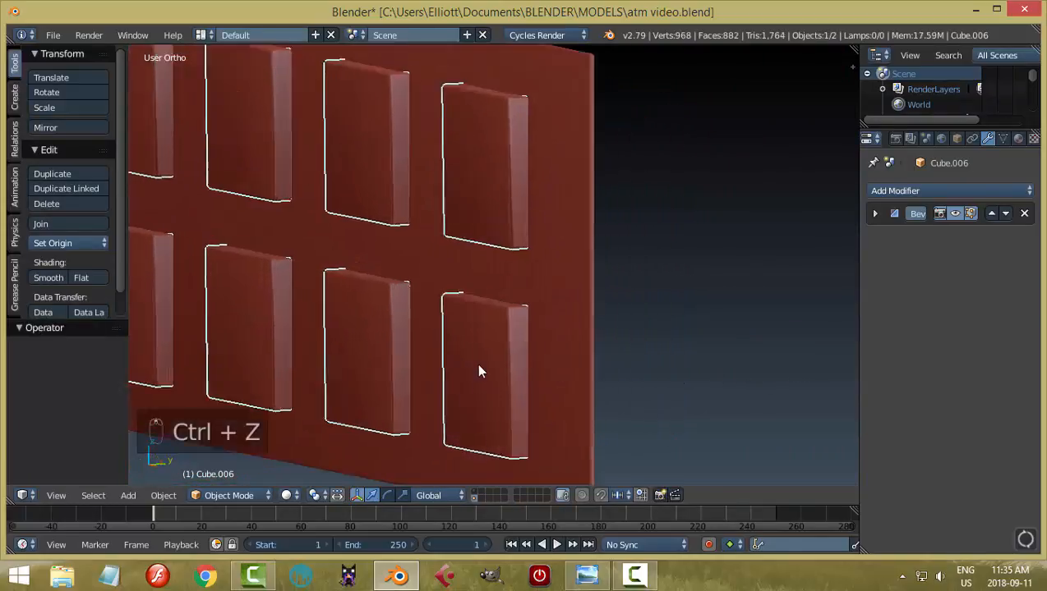
Step: Hide the plate behind the keys
{"action": "middle_click_drag", "start_coordinate": [481, 372], "coordinate": [604, 274]}
{"action": "right_click", "coordinate": [629, 346]}
{"action": "key", "text": "h"}
{"action": "middle_click_drag", "start_coordinate": [490, 288], "coordinate": [548, 234]}
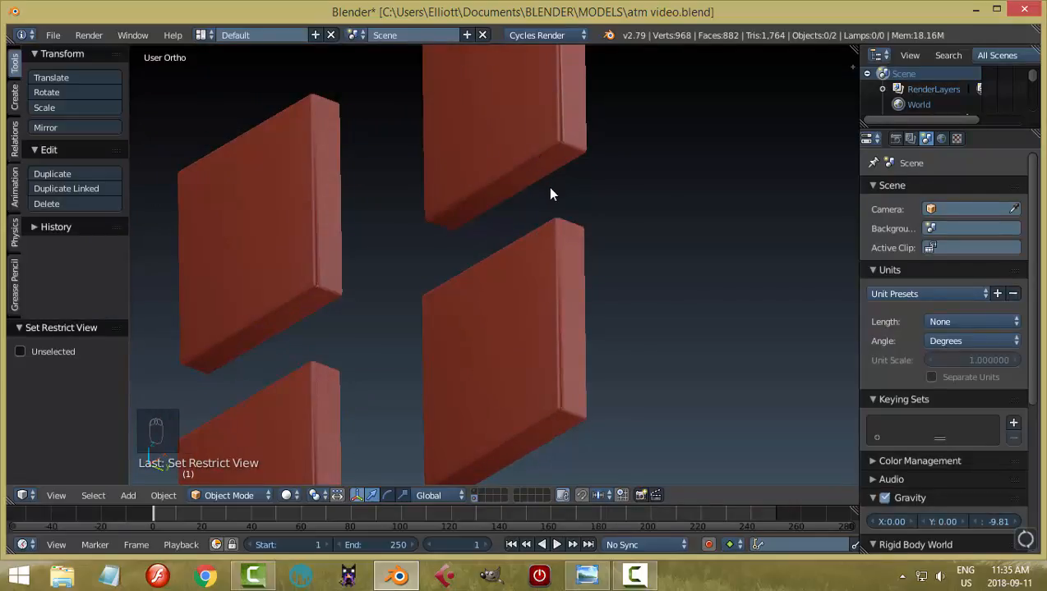
{"action": "middle_click_drag", "start_coordinate": [550, 194], "coordinate": [567, 177]}
Step: Enter Edit Mode on the joined keys and clear the mesh selection
{"action": "right_click", "coordinate": [519, 156]}
{"action": "key", "text": "Tab"}
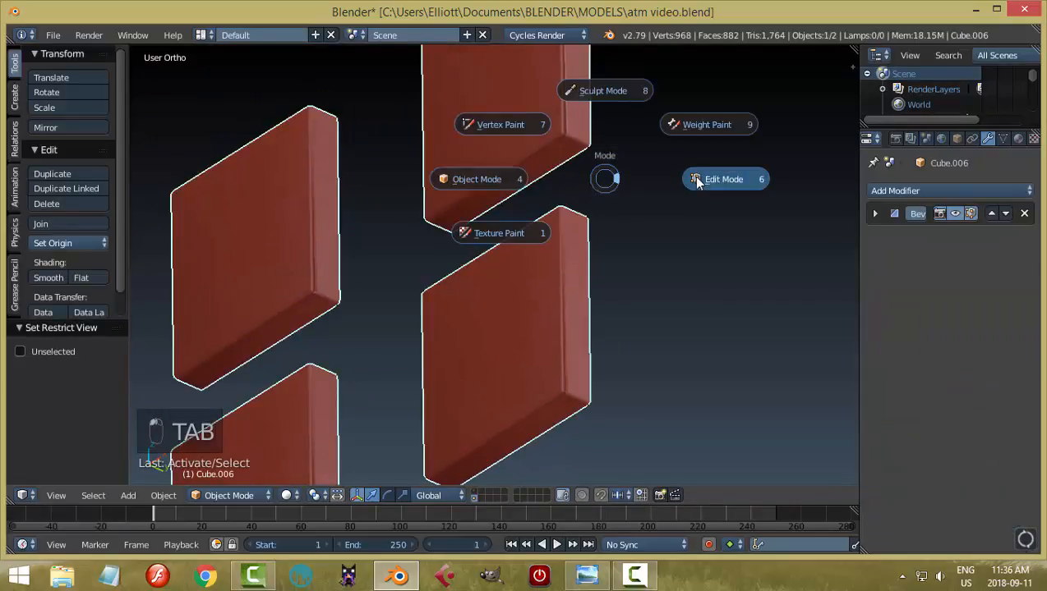
{"action": "left_click", "coordinate": [706, 179]}
{"action": "scroll", "coordinate": [589, 202], "scroll_direction": "up", "scroll_amount": 4}
{"action": "middle_click_drag", "start_coordinate": [626, 136], "coordinate": [593, 274], "text": "shift"}
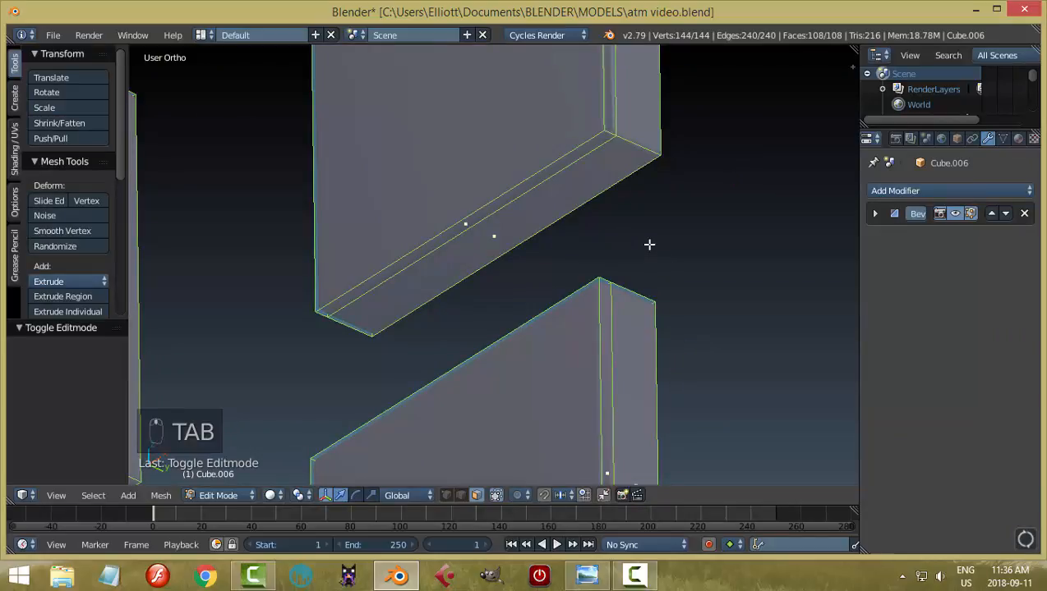
{"action": "key", "text": "a"}
{"action": "key", "text": "a"}
{"action": "middle_click_drag", "start_coordinate": [649, 243], "coordinate": [618, 258]}
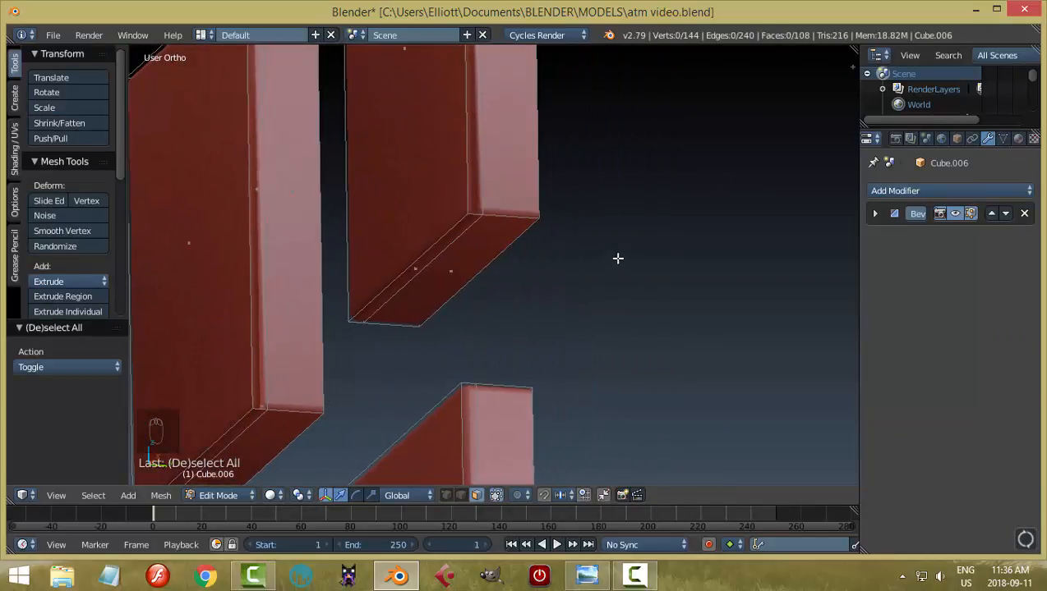
Step: Dissolve the extra edge loop running around the front rim of both rightmost keys
{"action": "key", "text": "ctrl+Tab"}
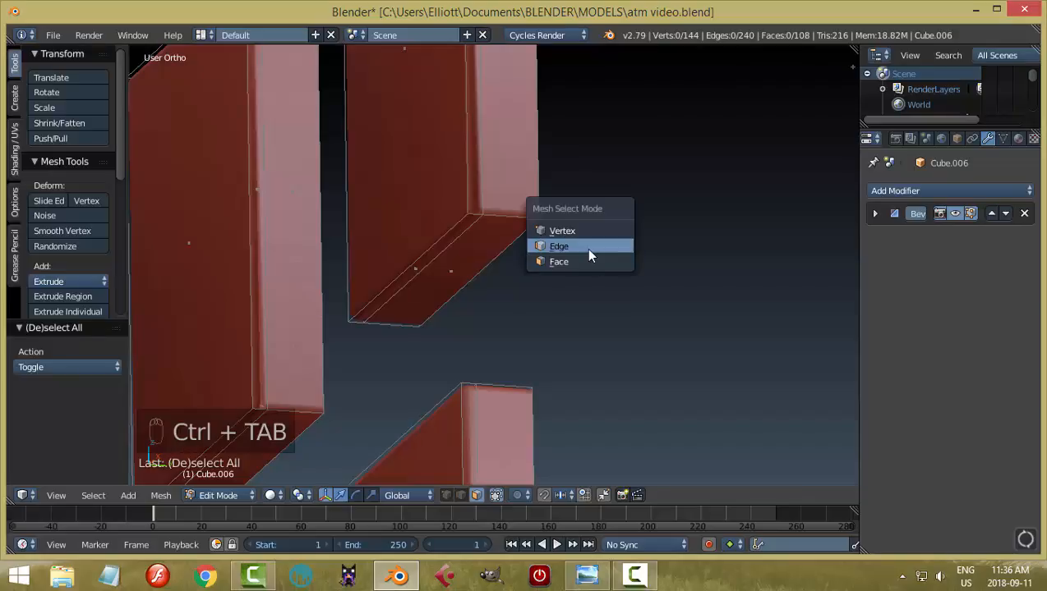
{"action": "left_click", "coordinate": [586, 248]}
{"action": "right_click", "coordinate": [506, 261], "text": "alt"}
{"action": "middle_click_drag", "start_coordinate": [579, 330], "coordinate": [566, 357]}
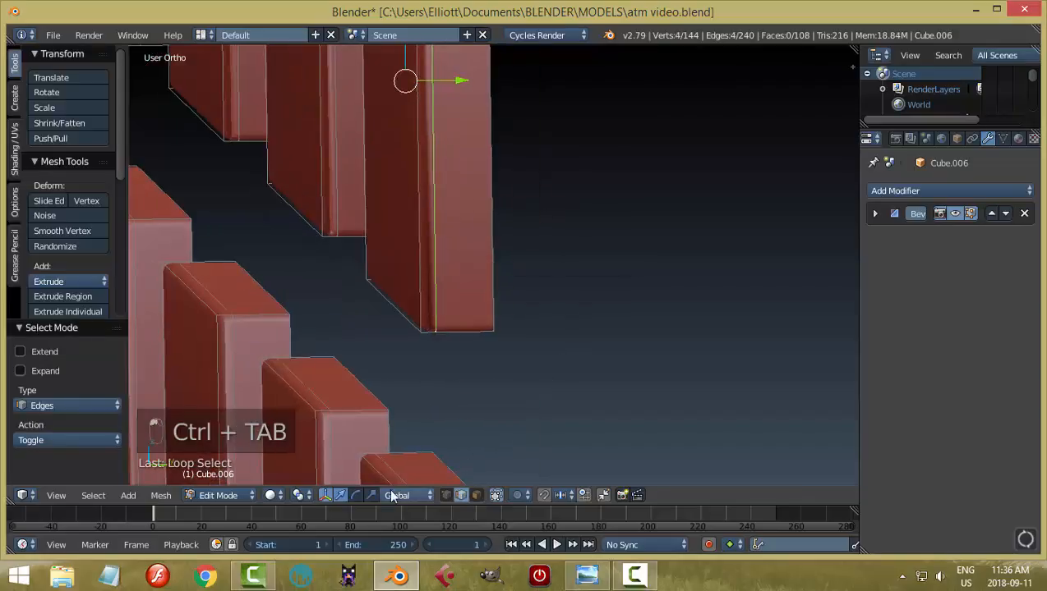
{"action": "right_click", "coordinate": [388, 464], "text": "alt+shift"}
{"action": "middle_click_drag", "start_coordinate": [537, 457], "coordinate": [581, 365]}
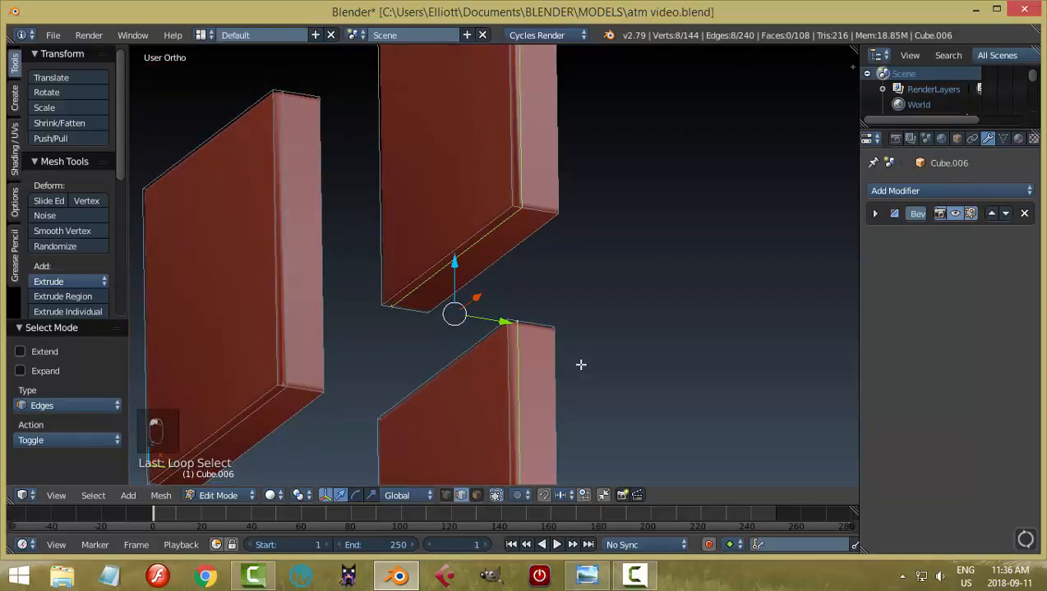
{"action": "key", "text": "x"}
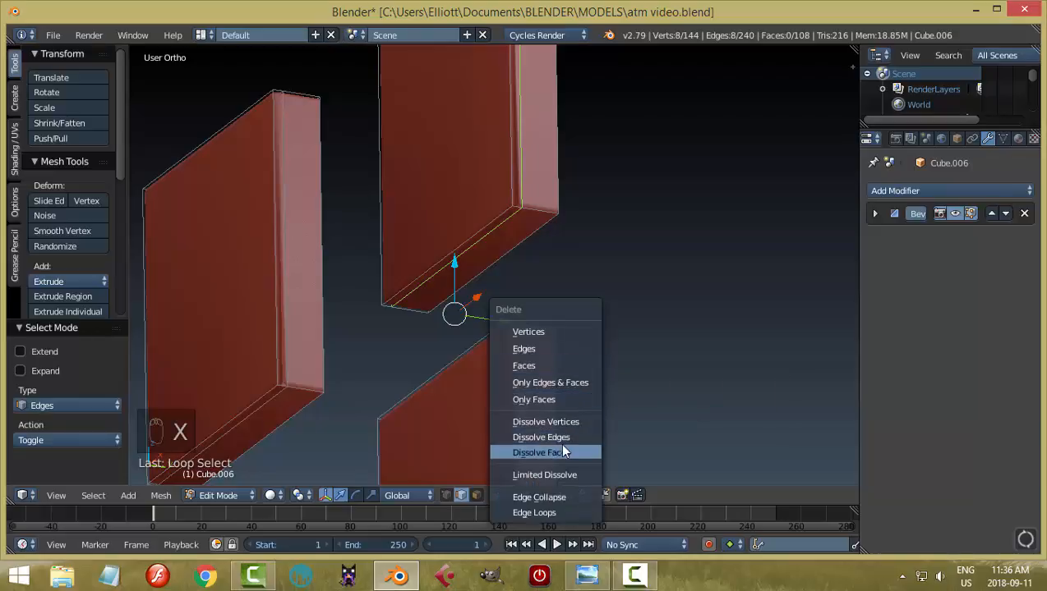
{"action": "left_click", "coordinate": [559, 441]}
{"action": "middle_click_drag", "start_coordinate": [626, 341], "coordinate": [651, 332]}
Step: Delete the upper rightmost key's underside face and the lower rightmost key's top side face
{"action": "key", "text": "ctrl+Tab"}
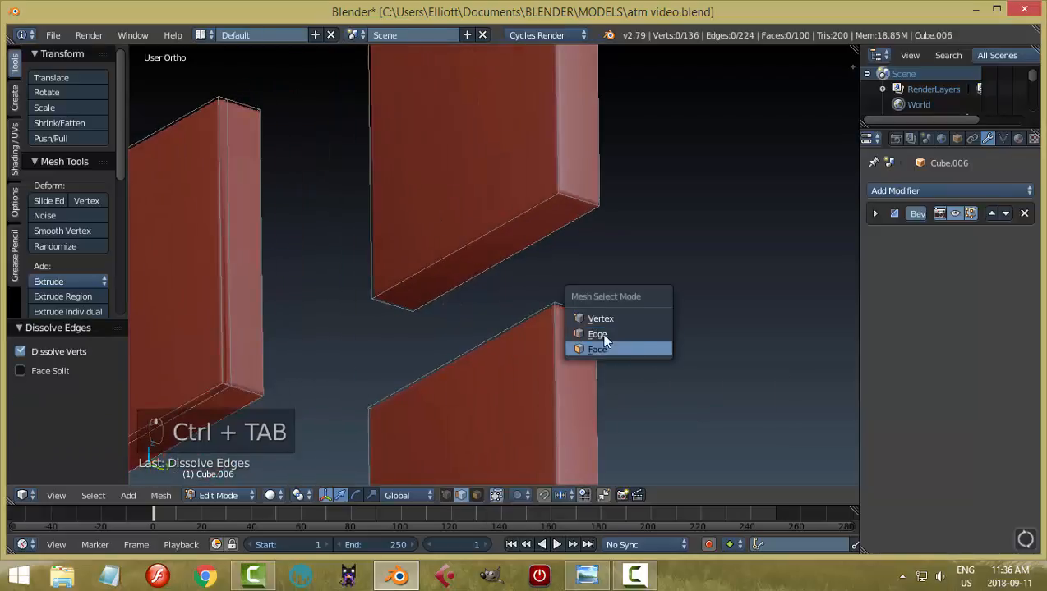
{"action": "left_click", "coordinate": [604, 337]}
{"action": "middle_click_drag", "start_coordinate": [575, 325], "coordinate": [542, 406]}
{"action": "key", "text": "a"}
{"action": "key", "text": "ctrl+Tab"}
{"action": "left_click", "coordinate": [534, 305]}
{"action": "right_click", "coordinate": [512, 278]}
{"action": "right_click", "coordinate": [544, 409], "text": "shift"}
{"action": "key", "text": "x"}
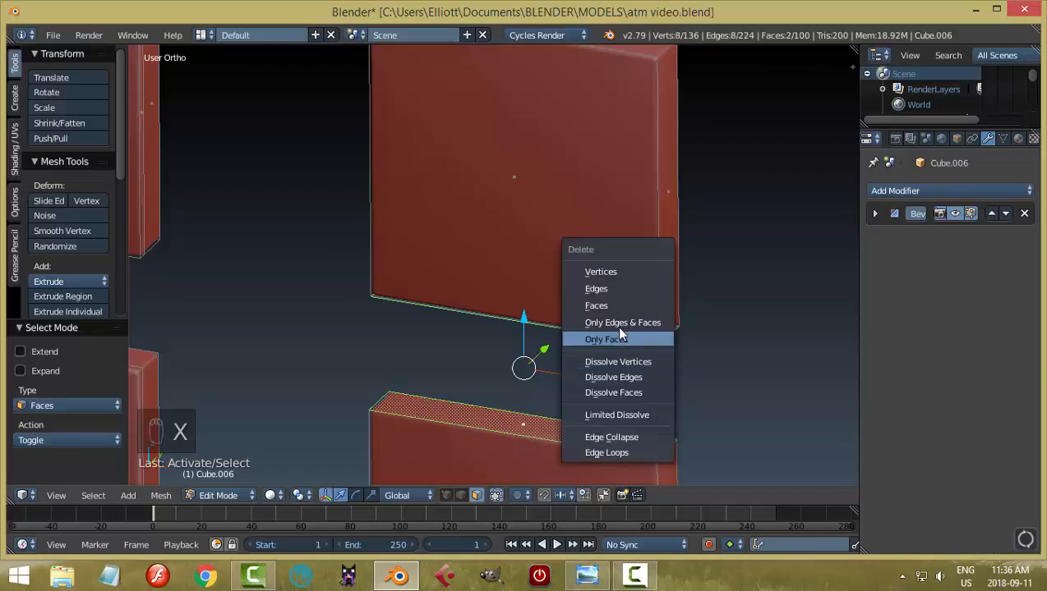
{"action": "left_click", "coordinate": [616, 306]}
{"action": "middle_click_drag", "start_coordinate": [624, 390], "coordinate": [645, 307]}
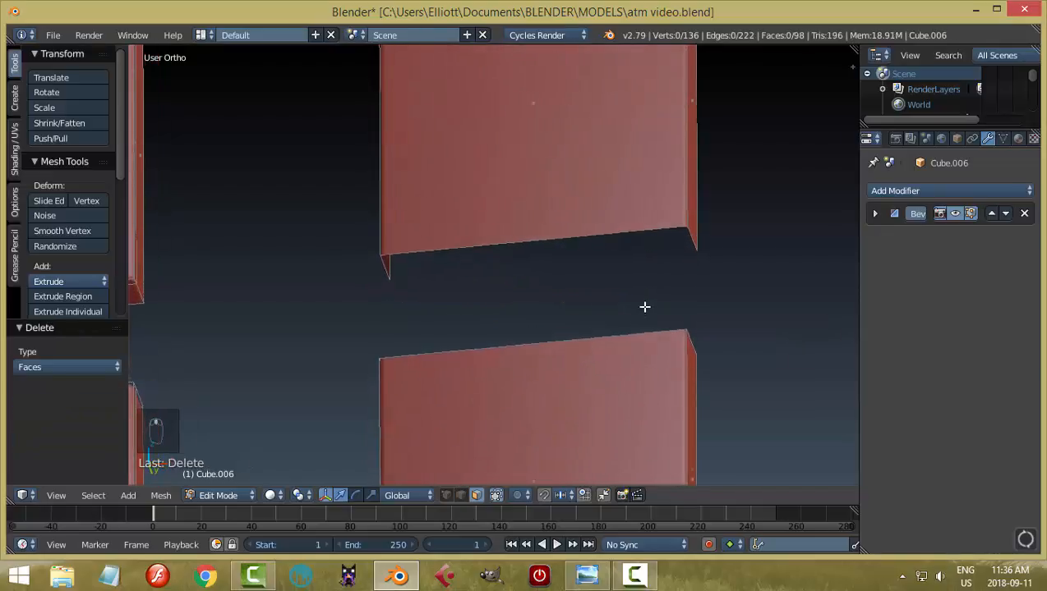
Step: Select the facing open edges of the two rightmost keys and bridge them with Bridge Edge Loops
{"action": "key", "text": "ctrl+Tab"}
{"action": "left_click", "coordinate": [611, 278]}
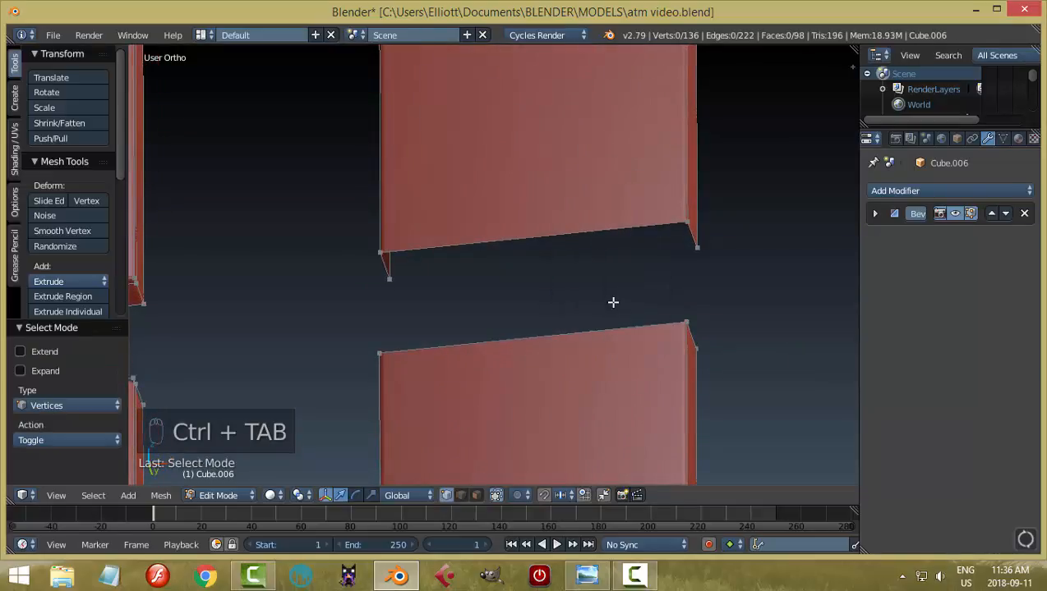
{"action": "key", "text": "ctrl+Tab"}
{"action": "left_click", "coordinate": [579, 318]}
{"action": "right_click", "coordinate": [617, 234], "text": "alt"}
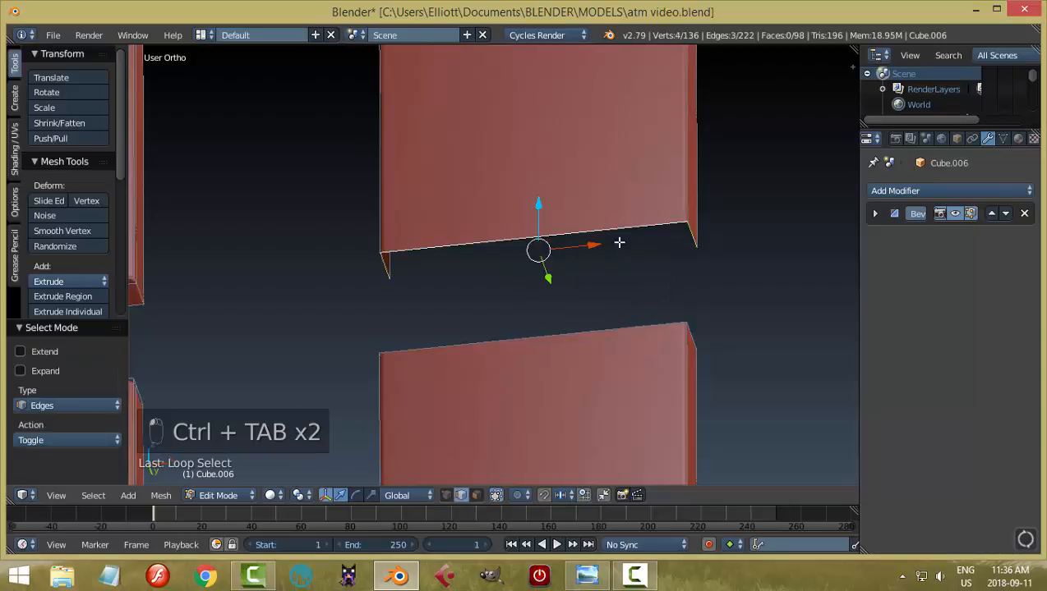
{"action": "right_click", "coordinate": [626, 323], "text": "alt+shift"}
{"action": "key", "text": "ctrl+Tab"}
{"action": "left_click", "coordinate": [655, 284]}
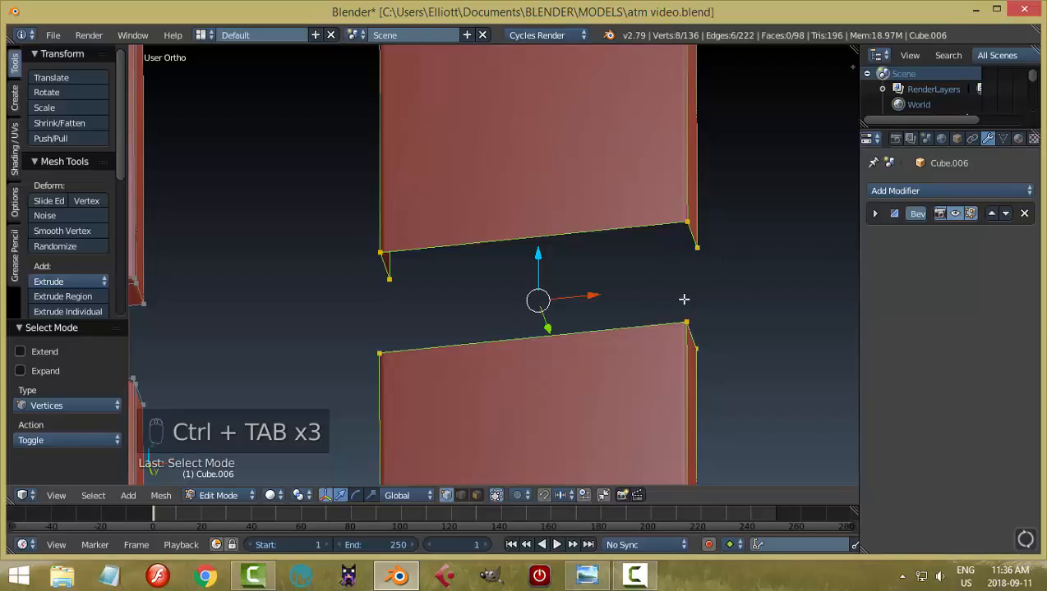
{"action": "key", "text": "ctrl+e"}
{"action": "left_click", "coordinate": [622, 353]}
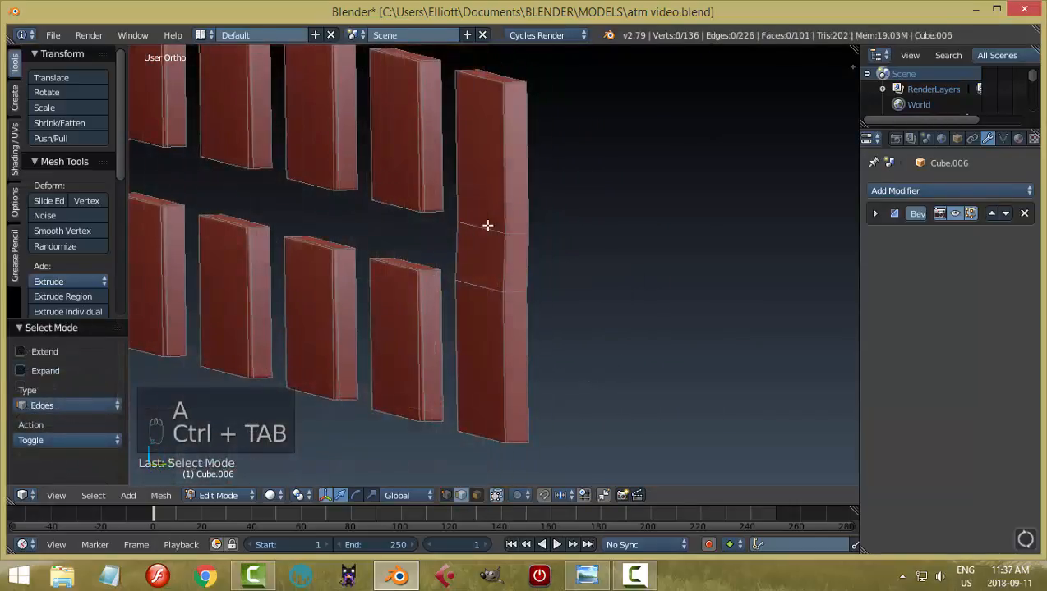
Step: Dissolve the two horizontal edge loops across the middle of the tall rightmost key
{"action": "right_click", "coordinate": [486, 227], "text": "alt"}
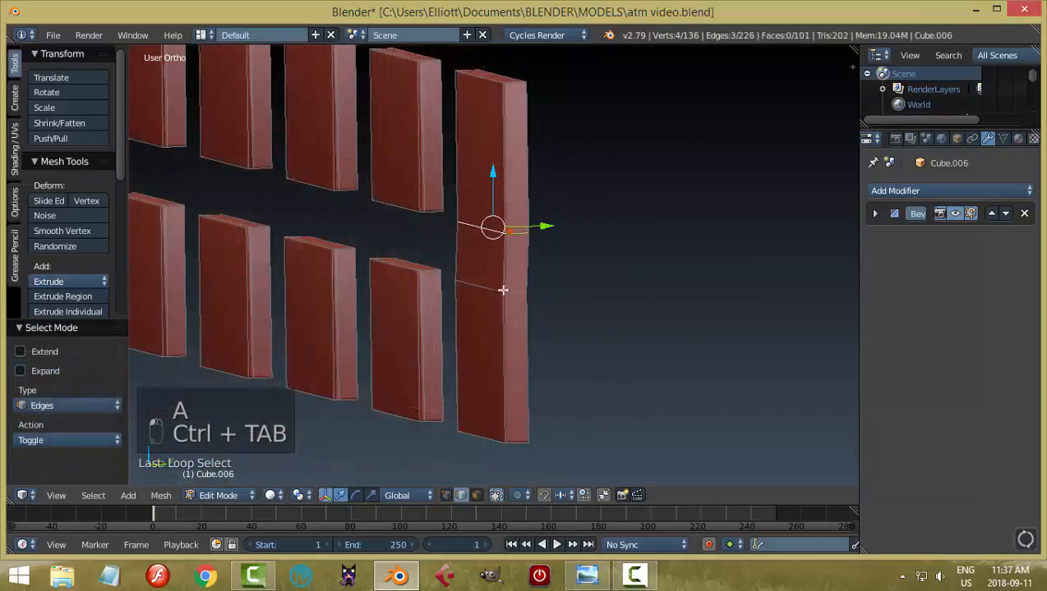
{"action": "right_click", "coordinate": [487, 287], "text": "alt+shift"}
{"action": "key", "text": "x"}
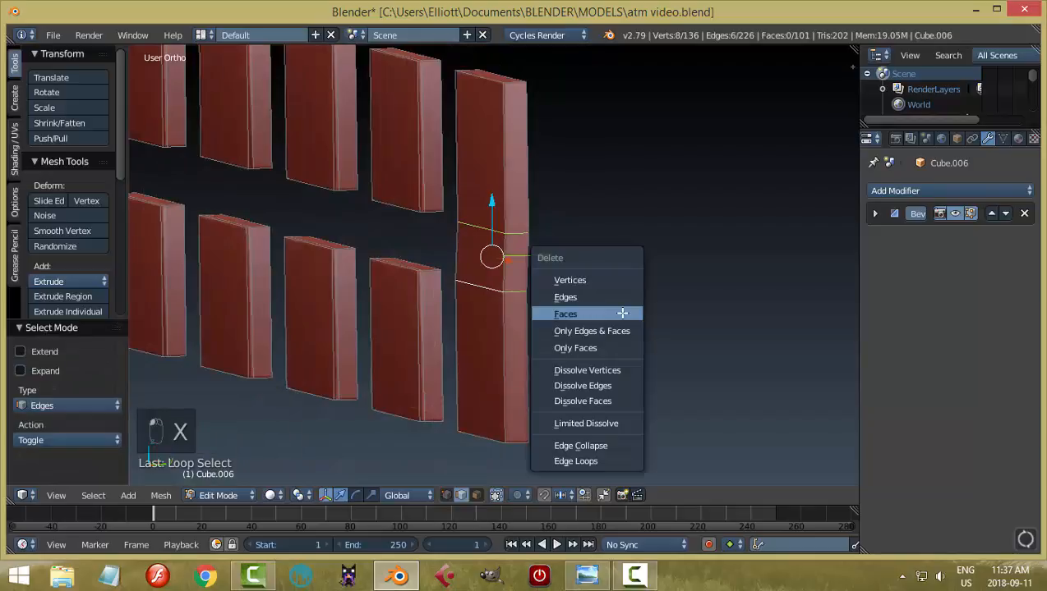
{"action": "left_click", "coordinate": [607, 385]}
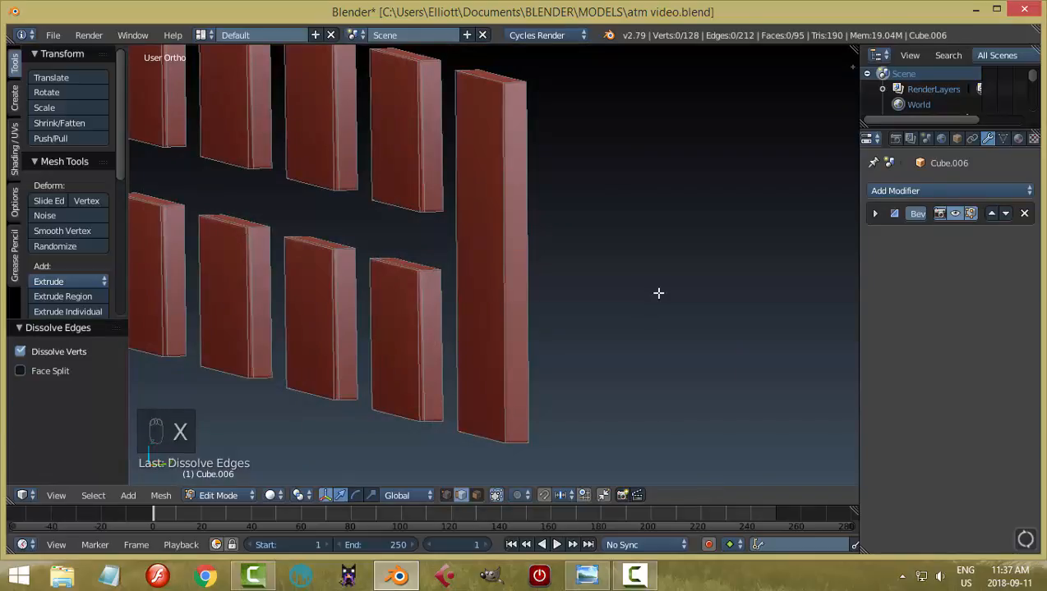
{"action": "middle_click_drag", "start_coordinate": [658, 292], "coordinate": [633, 301]}
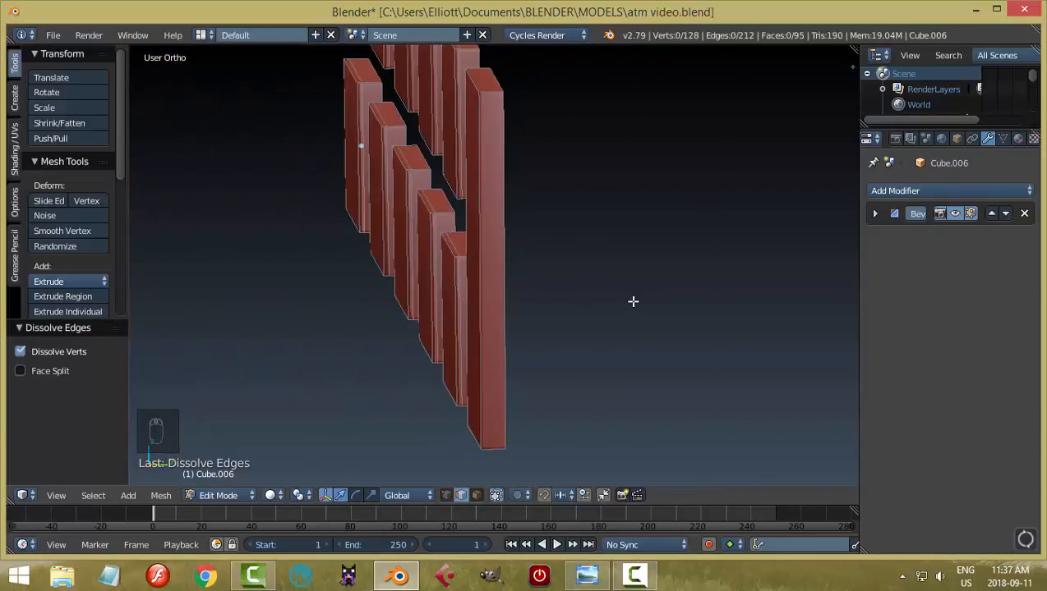
Step: Return to Object Mode, unhide the plate and deselect everything
{"action": "key", "text": "Tab"}
{"action": "left_click", "coordinate": [529, 304]}
{"action": "middle_click_drag", "start_coordinate": [514, 324], "coordinate": [606, 334]}
{"action": "key", "text": "a"}
{"action": "key", "text": "a"}
{"action": "key", "text": "alt+h"}
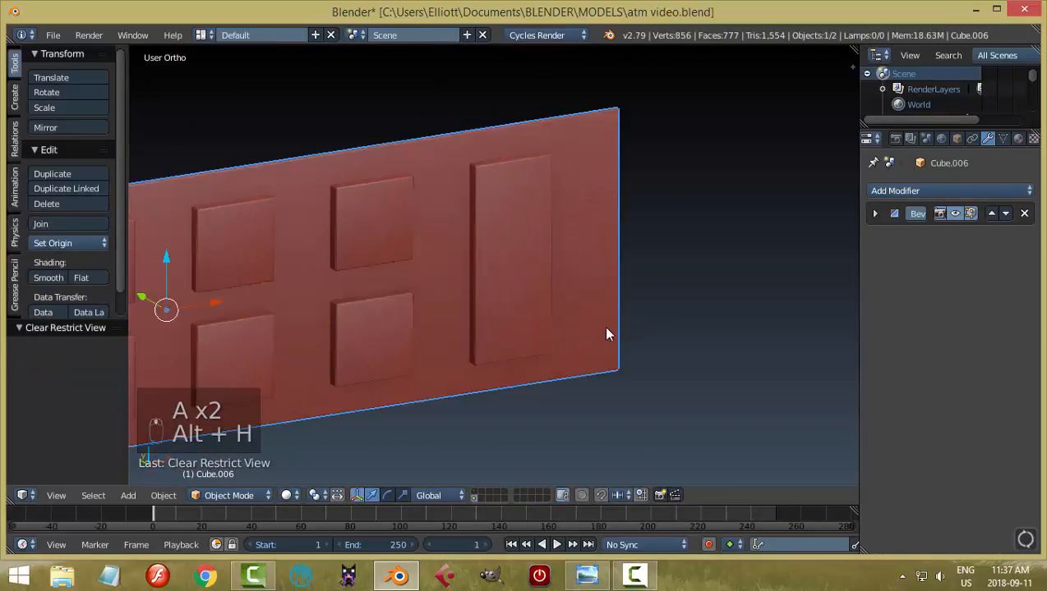
{"action": "key", "text": "a"}
{"action": "middle_click_drag", "start_coordinate": [682, 334], "coordinate": [617, 269]}
{"action": "scroll", "coordinate": [623, 264], "scroll_direction": "down", "scroll_amount": 2}
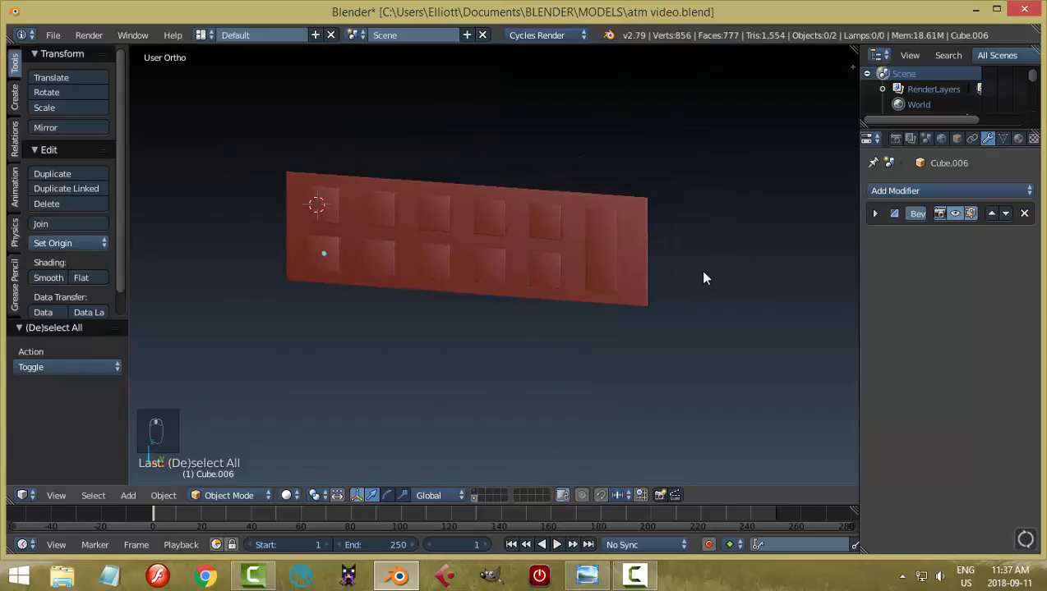
{"action": "middle_click_drag", "start_coordinate": [703, 279], "coordinate": [678, 294]}
{"action": "scroll", "coordinate": [672, 292], "scroll_direction": "up", "scroll_amount": 2}
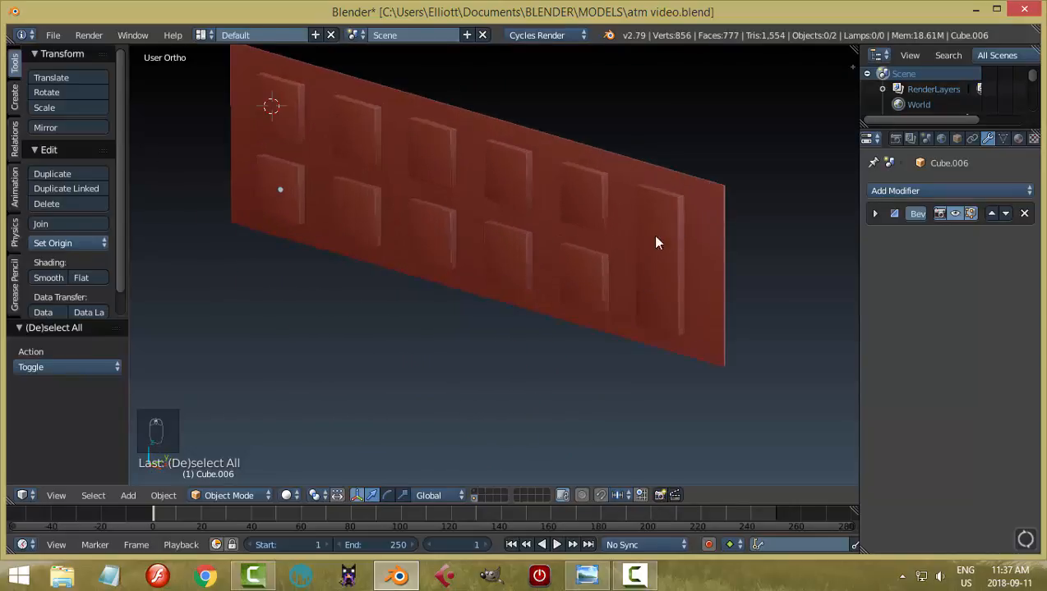
Step: Apply the Bevel modifier on the keys and on the plate
{"action": "right_click", "coordinate": [649, 237]}
{"action": "middle_click_drag", "start_coordinate": [647, 238], "coordinate": [639, 342]}
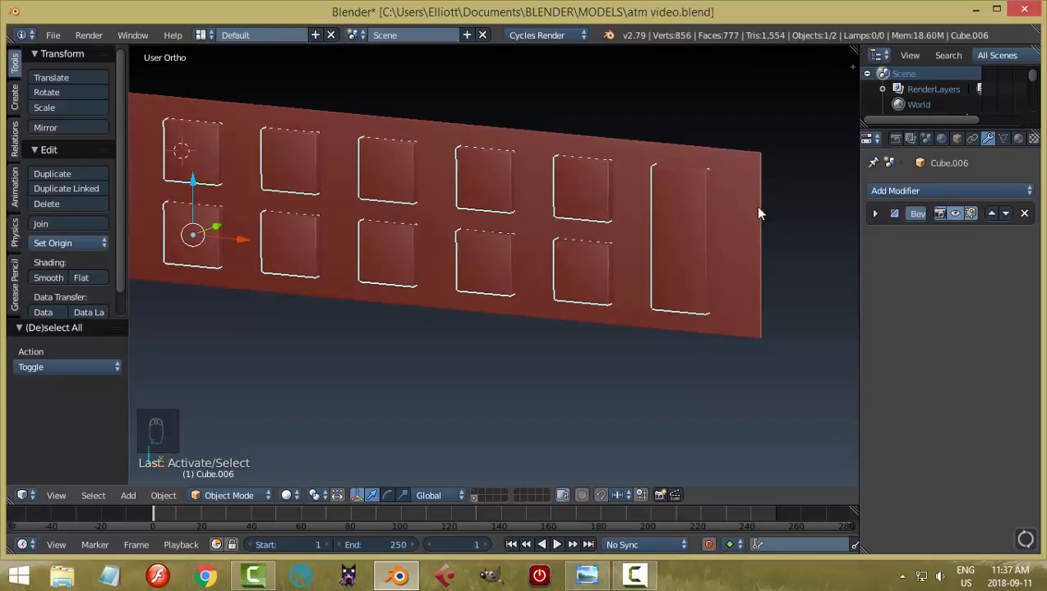
{"action": "left_click", "coordinate": [875, 214]}
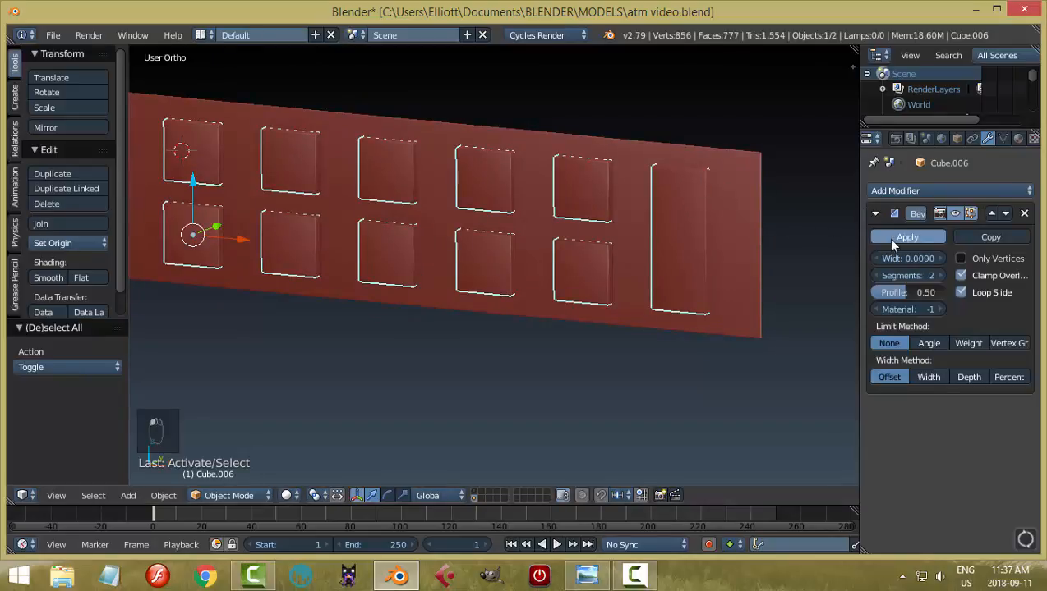
{"action": "left_click", "coordinate": [904, 237]}
{"action": "right_click", "coordinate": [744, 209]}
{"action": "left_click", "coordinate": [881, 236]}
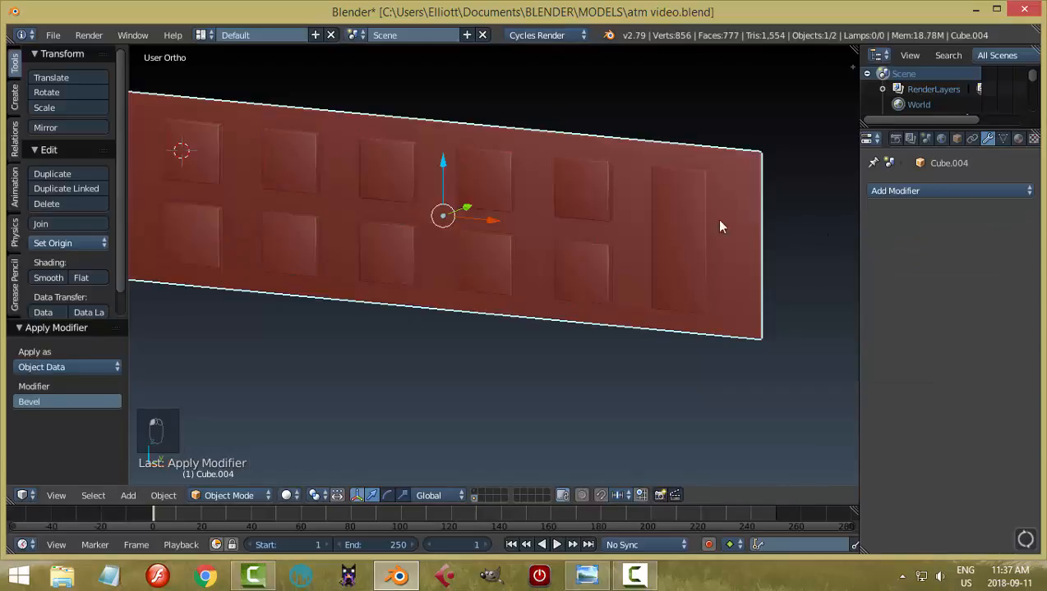
Step: Join the plate and the keys into one object
{"action": "right_click", "coordinate": [694, 212], "text": "shift"}
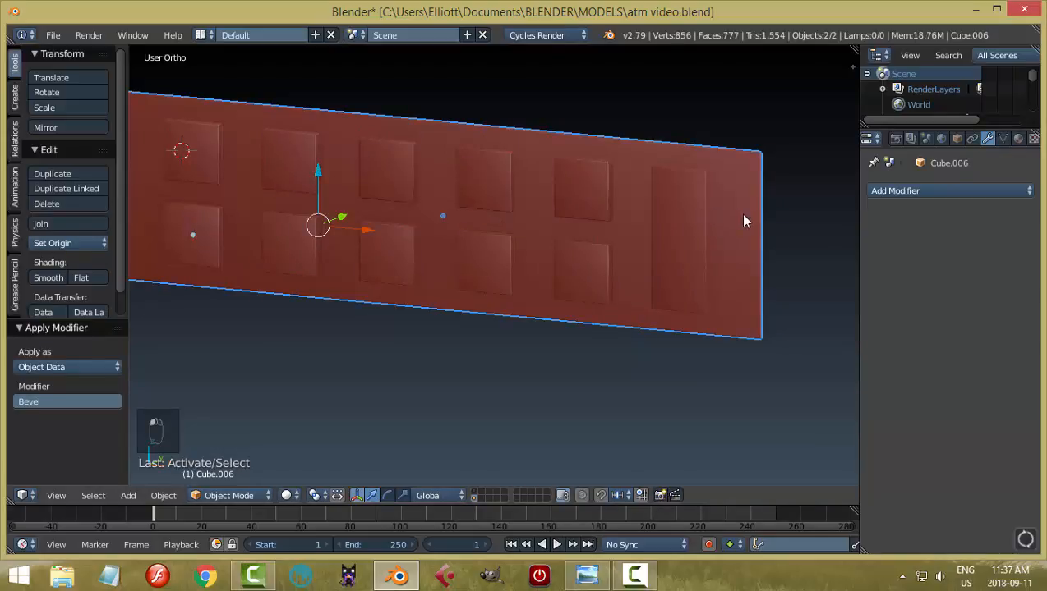
{"action": "key", "text": "ctrl+j"}
{"action": "middle_click_drag", "start_coordinate": [744, 221], "coordinate": [400, 275]}
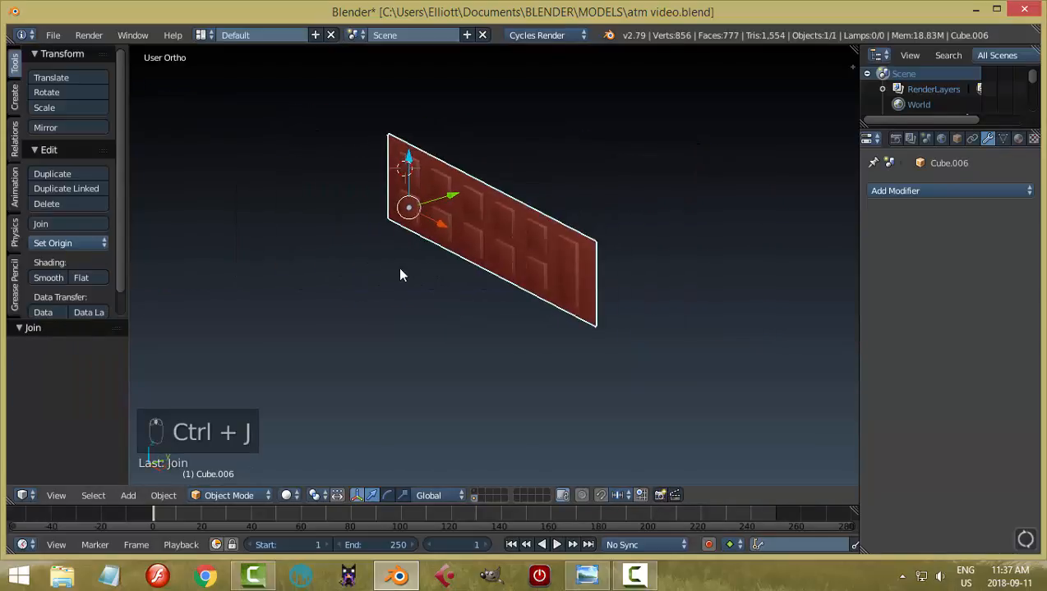
Step: Set the origin of the joined key plate to its geometry
{"action": "left_click_drag", "start_coordinate": [451, 201], "coordinate": [535, 224]}
{"action": "key", "text": "ctrl+z"}
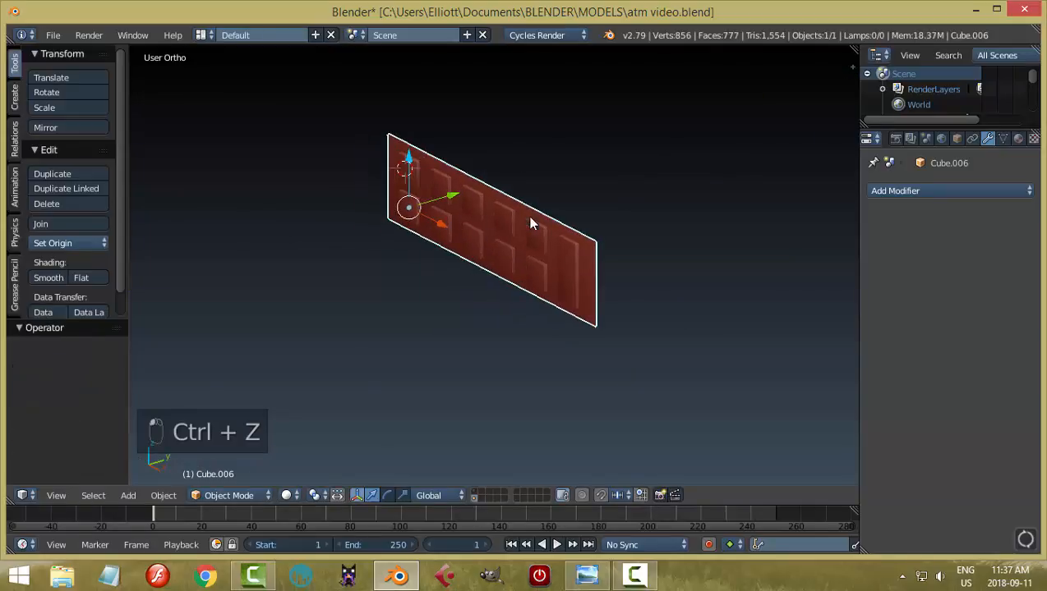
{"action": "middle_click_drag", "start_coordinate": [527, 216], "coordinate": [412, 250]}
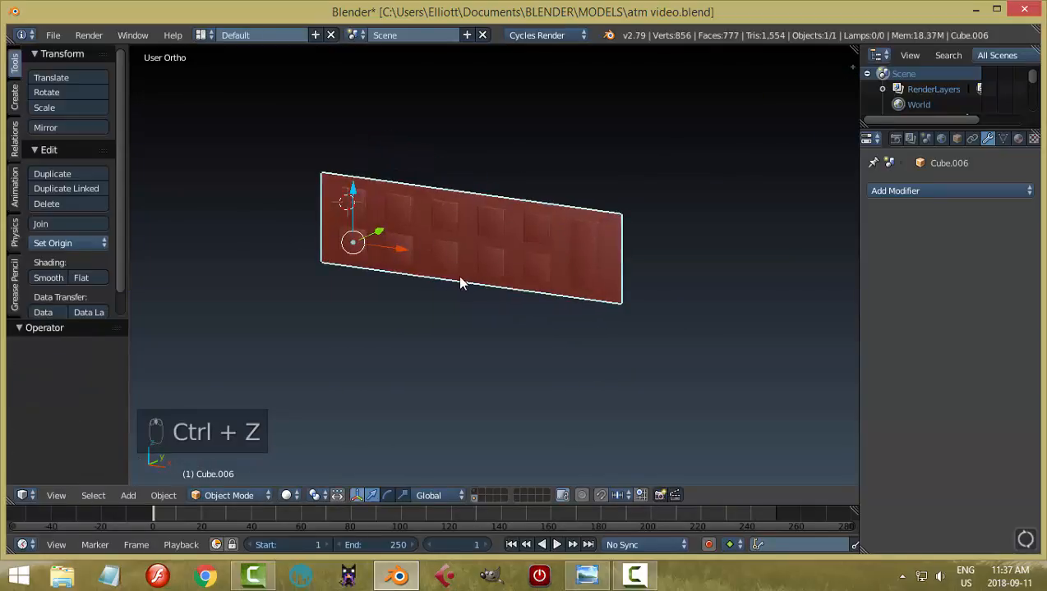
{"action": "left_click", "coordinate": [75, 242]}
{"action": "left_click", "coordinate": [95, 274]}
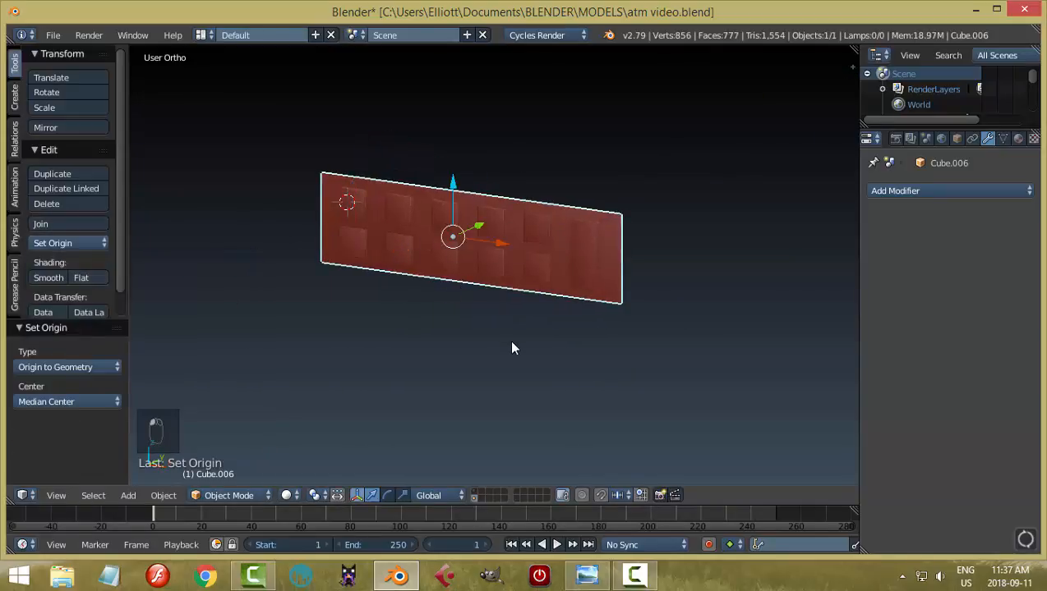
Step: Snap the 3D cursor to the selected key plate, deselect everything and save the file
{"action": "key", "text": "shift+s"}
{"action": "left_click", "coordinate": [512, 341]}
{"action": "middle_click_drag", "start_coordinate": [598, 322], "coordinate": [579, 297]}
{"action": "key", "text": "a"}
{"action": "key", "text": "ctrl+s"}
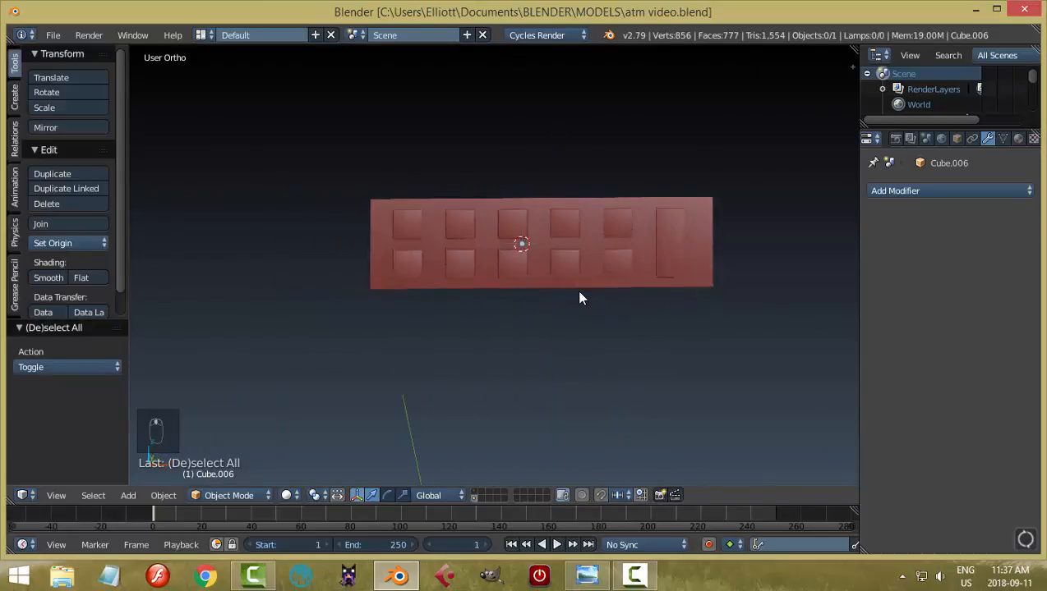
Step: Add a 32-vertex mesh circle at the centre of the key plate and rotate it 90° about X
{"action": "scroll", "coordinate": [517, 281], "scroll_direction": "up", "scroll_amount": 3}
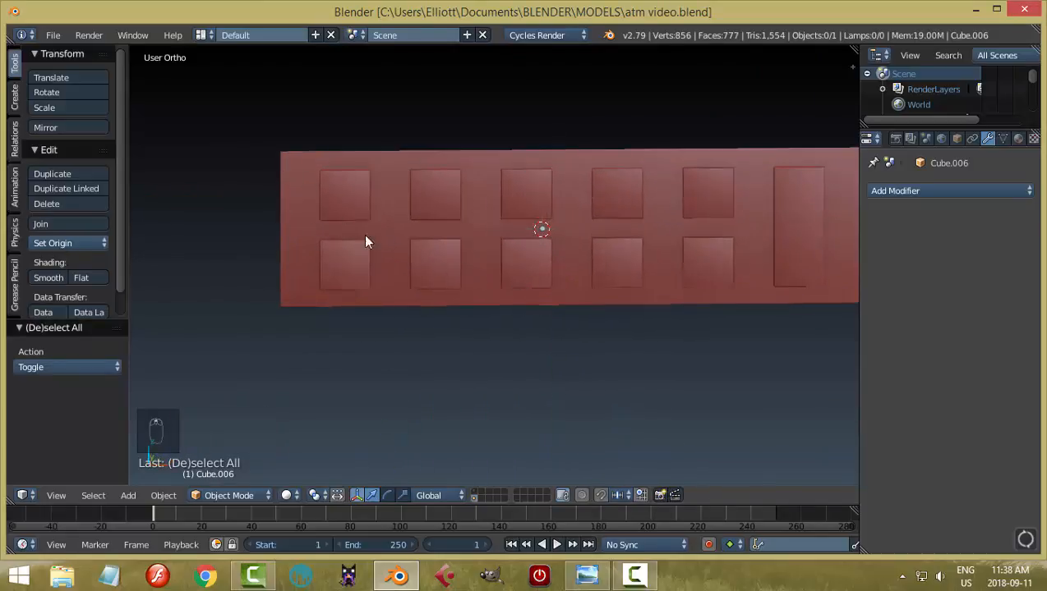
{"action": "middle_click_drag", "start_coordinate": [367, 242], "coordinate": [500, 251]}
{"action": "right_click", "coordinate": [518, 236]}
{"action": "key", "text": "shift+a"}
{"action": "mouse_move", "coordinate": [497, 249]}
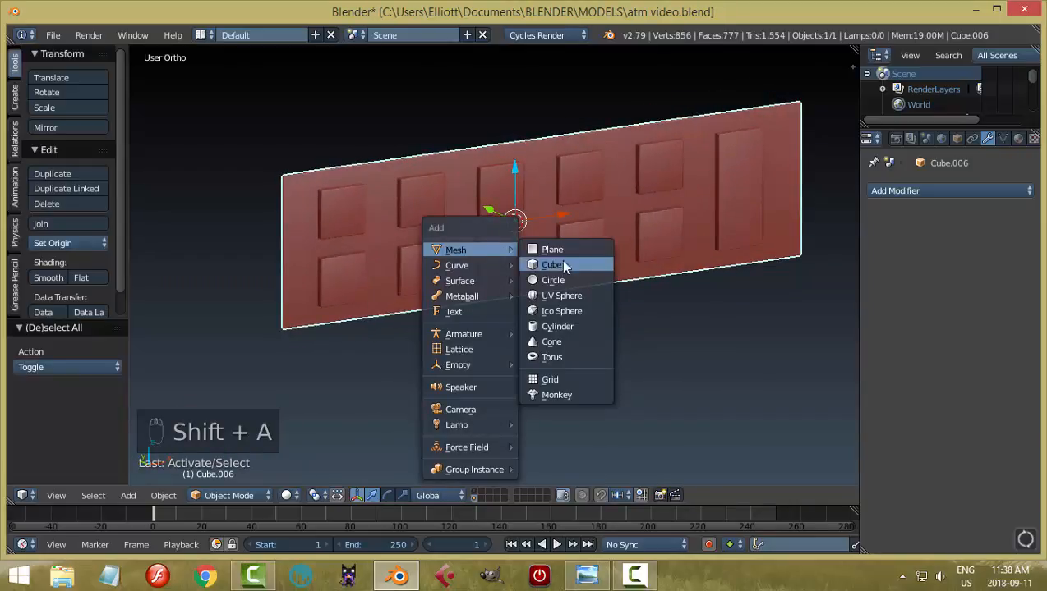
{"action": "left_click", "coordinate": [554, 280]}
{"action": "scroll", "coordinate": [606, 249], "scroll_direction": "down", "scroll_amount": 3}
{"action": "middle_click_drag", "start_coordinate": [610, 250], "coordinate": [565, 272]}
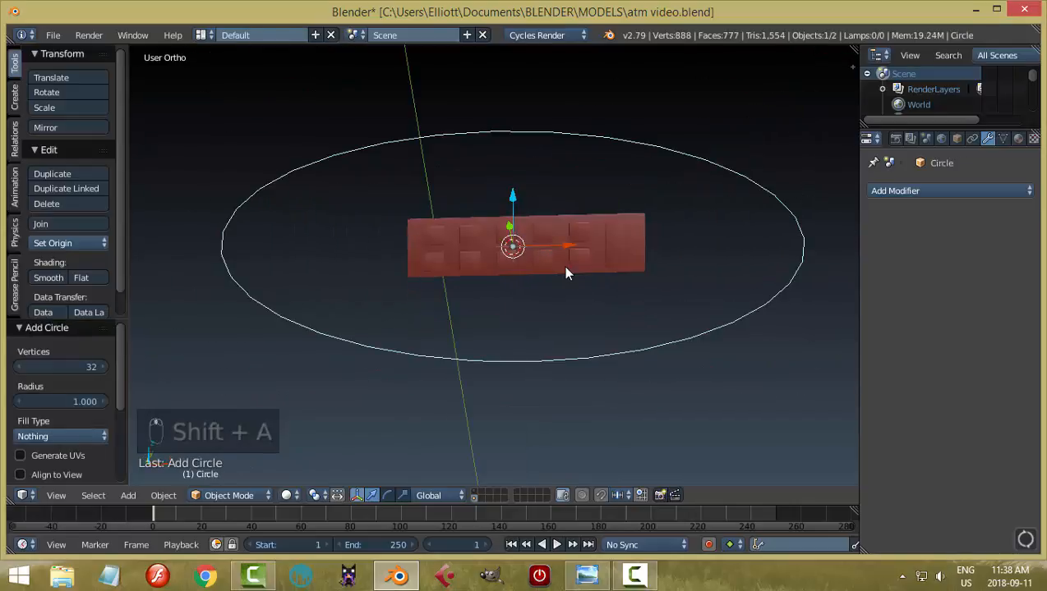
{"action": "type", "text": "rx90"}
{"action": "key", "text": "Return"}
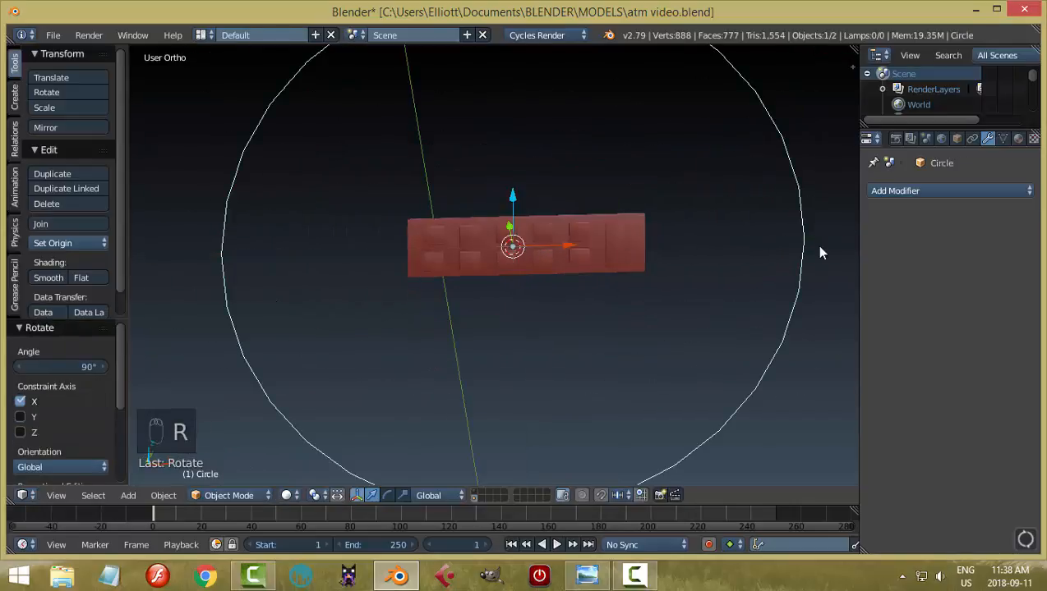
Step: Scale the circle by about 0.025 and move it about -0.328 along X to the plate's left end
{"action": "key", "text": "s"}
{"action": "left_click", "coordinate": [541, 259]}
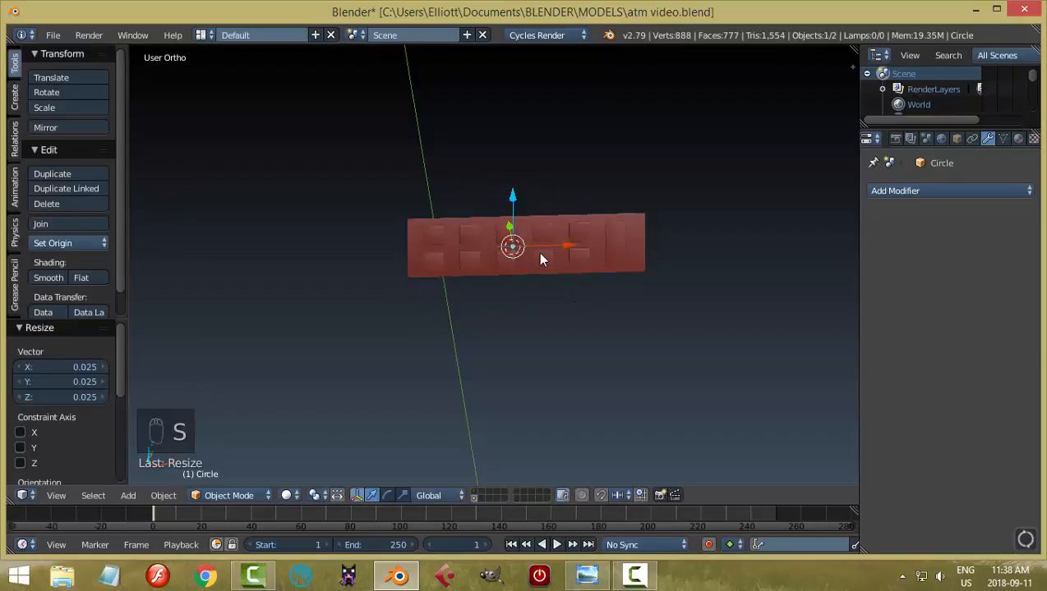
{"action": "left_click_drag", "start_coordinate": [575, 250], "coordinate": [478, 257]}
{"action": "key", "text": "KP_Decimal"}
{"action": "scroll", "coordinate": [581, 256], "scroll_direction": "down", "scroll_amount": 6}
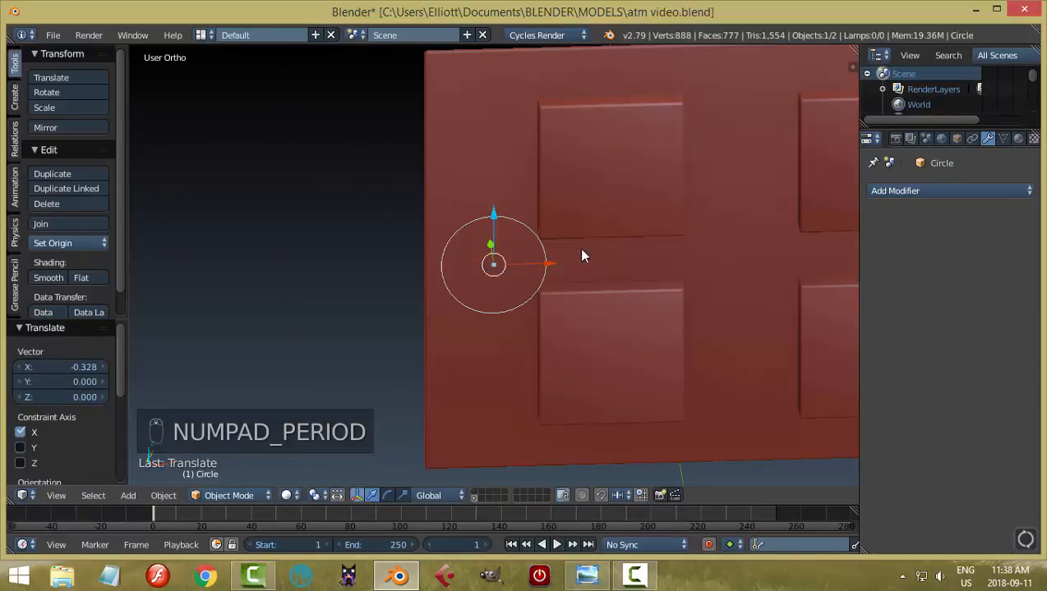
Step: Shrink the circle by about 0.59 and move it up about 0.085 along Z into the plate's upper-left corner
{"action": "key", "text": "s"}
{"action": "left_click", "coordinate": [534, 262]}
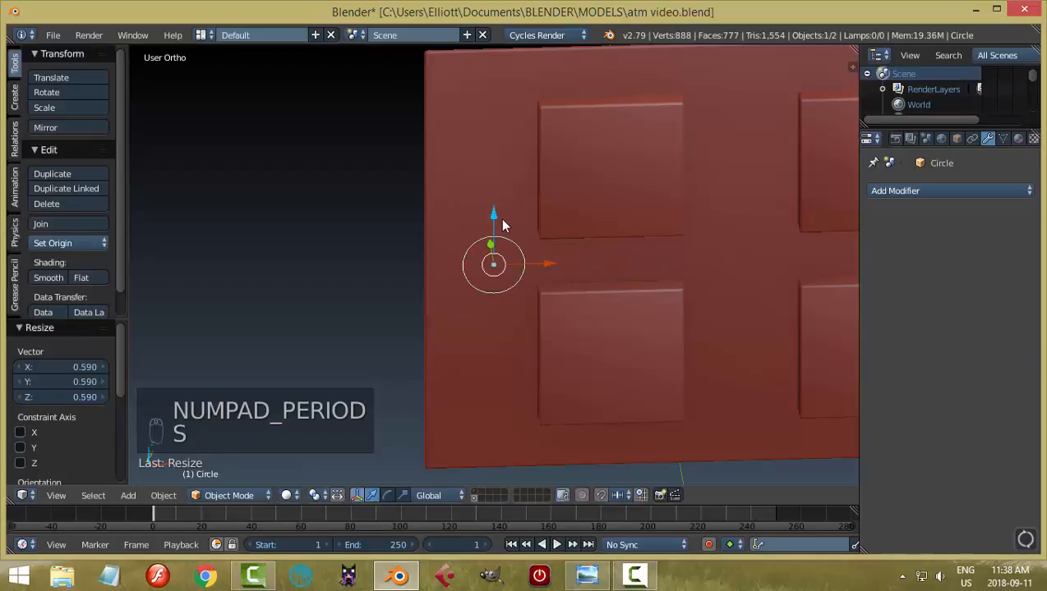
{"action": "left_click_drag", "start_coordinate": [503, 226], "coordinate": [499, 57]}
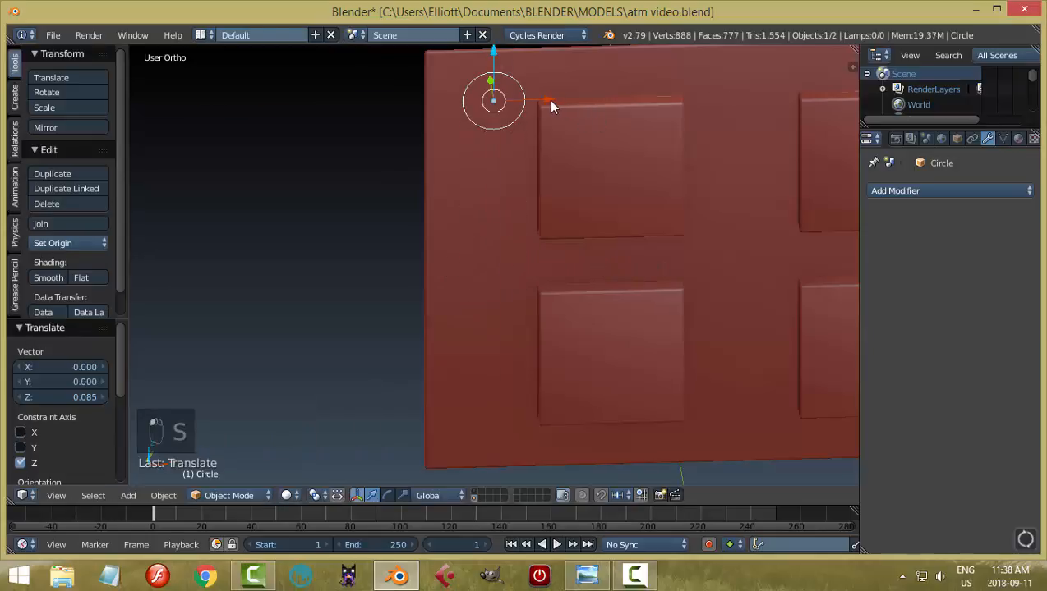
{"action": "left_click_drag", "start_coordinate": [551, 105], "coordinate": [534, 105]}
Step: In Edit Mode, extrude the circle in place, fill it with a face and extrude that face about 0.004 into a thin disc
{"action": "middle_click_drag", "start_coordinate": [535, 206], "coordinate": [539, 253]}
{"action": "key", "text": "Tab"}
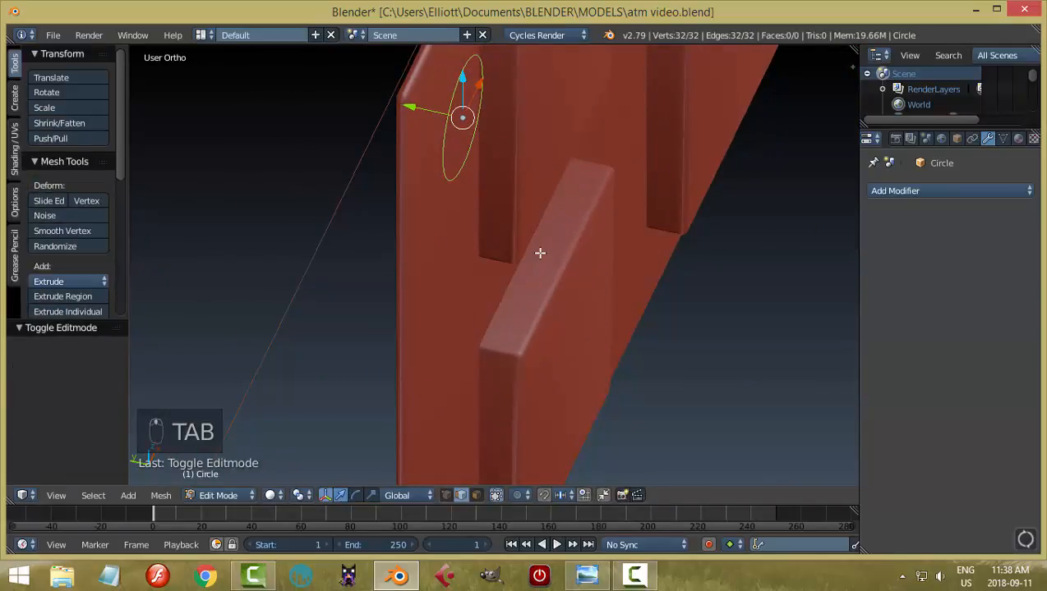
{"action": "key", "text": "e"}
{"action": "right_click", "coordinate": [550, 257]}
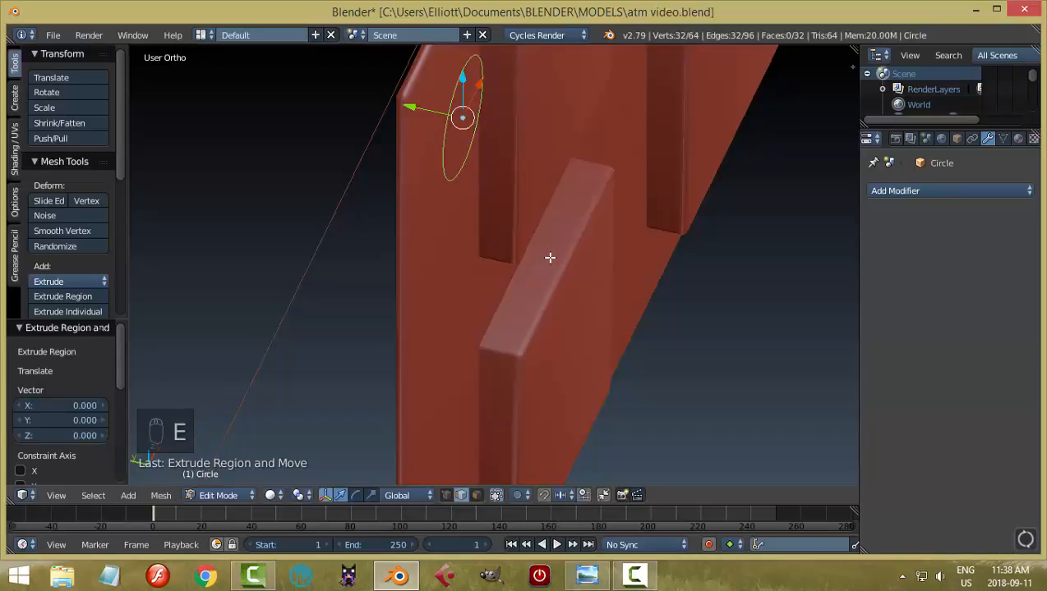
{"action": "key", "text": "f"}
{"action": "middle_click_drag", "start_coordinate": [549, 252], "coordinate": [560, 252]}
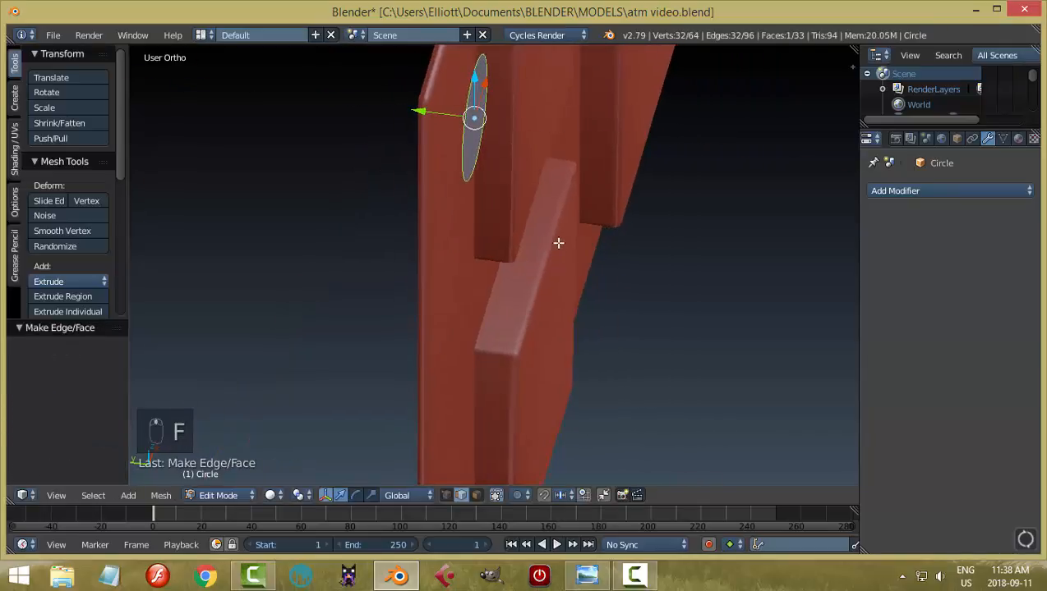
{"action": "key", "text": "e"}
{"action": "left_click", "coordinate": [575, 245]}
Step: Bevel the disc's front rim by about 0.152 with 3 segments and deselect the mesh
{"action": "key", "text": "ctrl+b"}
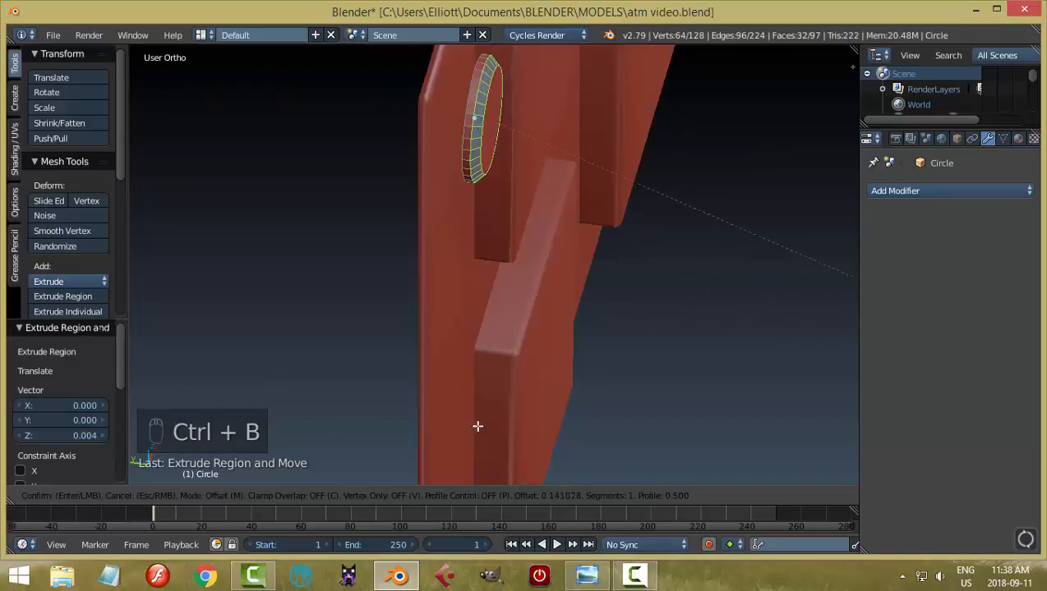
{"action": "left_click", "coordinate": [519, 427]}
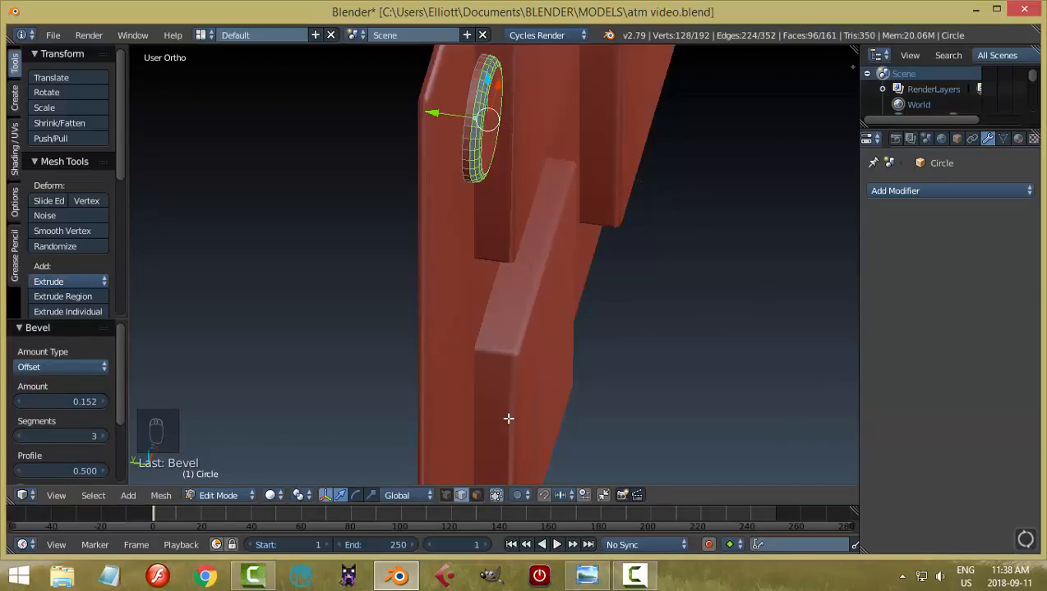
{"action": "key", "text": "a"}
{"action": "middle_click_drag", "start_coordinate": [489, 365], "coordinate": [481, 385]}
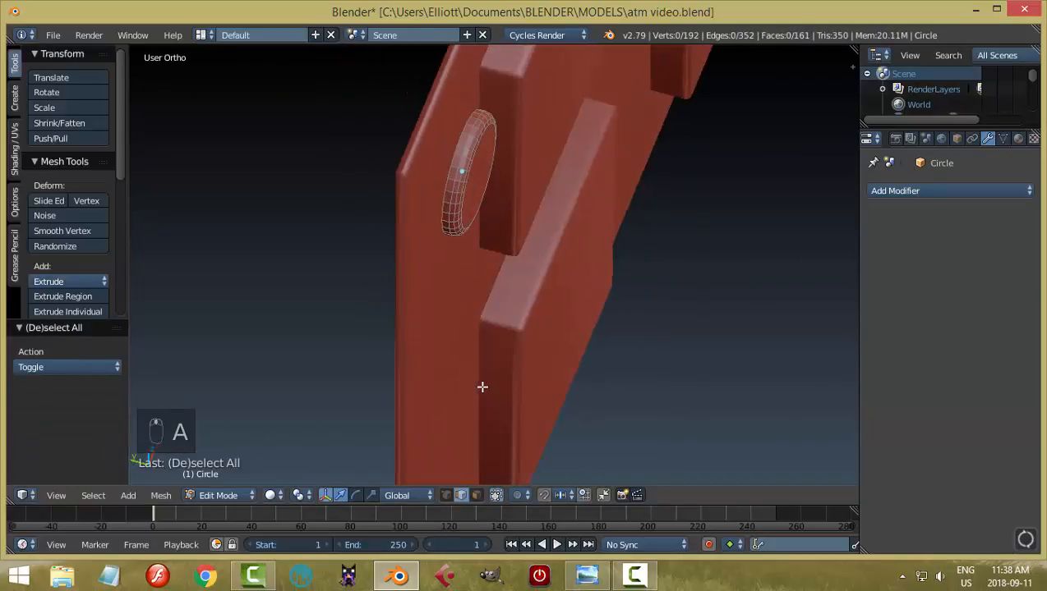
Step: Return to Object Mode, sink the disc about 0.006 along Y into the plate and shade it smooth
{"action": "key", "text": "Tab"}
{"action": "left_click", "coordinate": [376, 390]}
{"action": "key", "text": "g"}
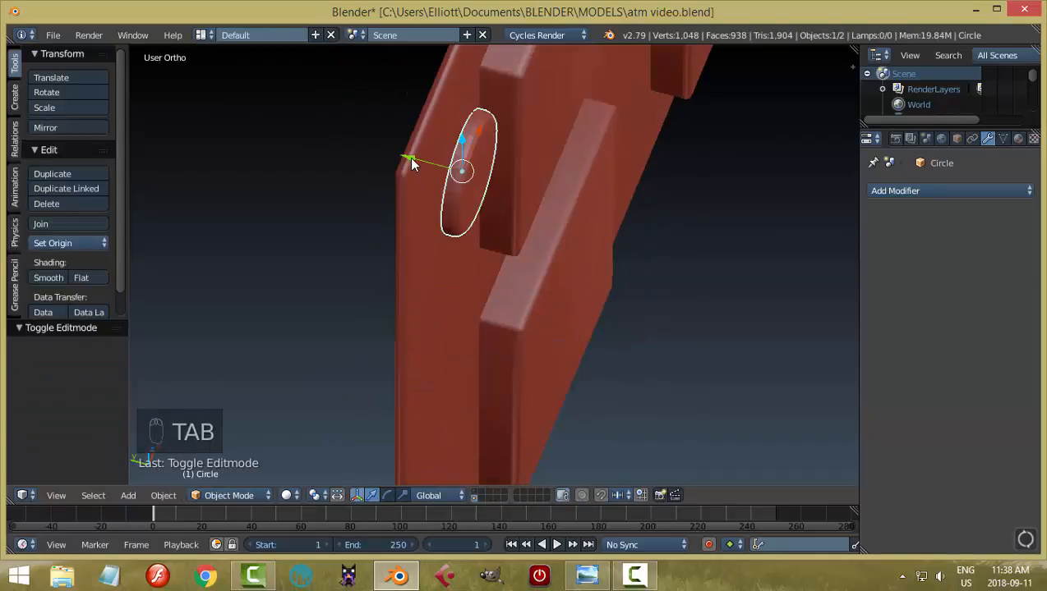
{"action": "left_click", "coordinate": [386, 158]}
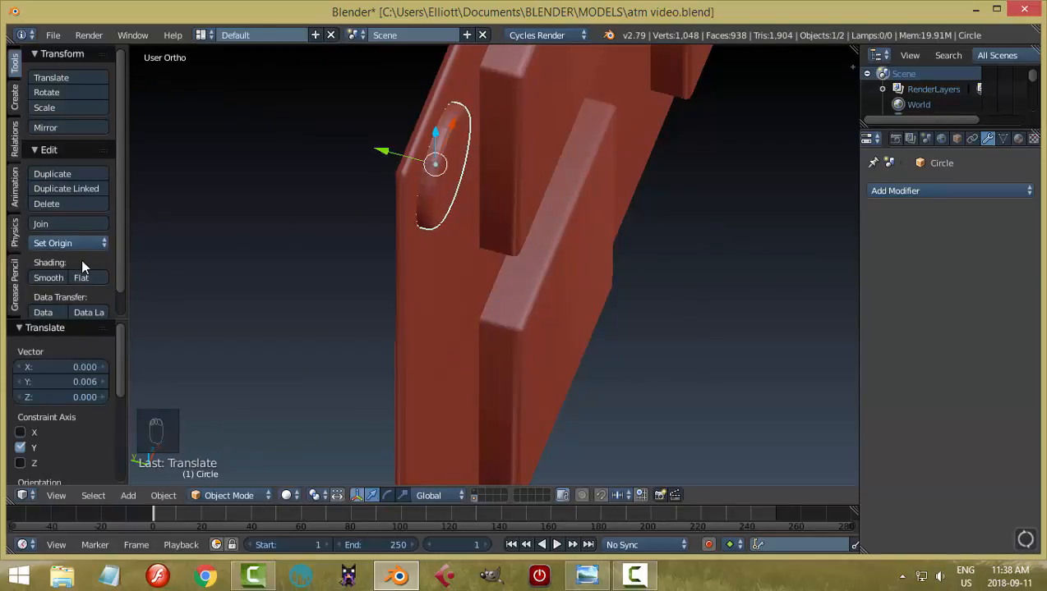
{"action": "left_click", "coordinate": [60, 278]}
{"action": "mouse_move", "coordinate": [654, 276]}
{"action": "middle_mouse_down"}
{"action": "mouse_move", "coordinate": [584, 313]}
{"action": "mouse_move", "coordinate": [485, 236]}
{"action": "middle_mouse_up"}
{"action": "key", "text": "a"}
{"action": "middle_click_drag", "start_coordinate": [567, 237], "coordinate": [474, 287]}
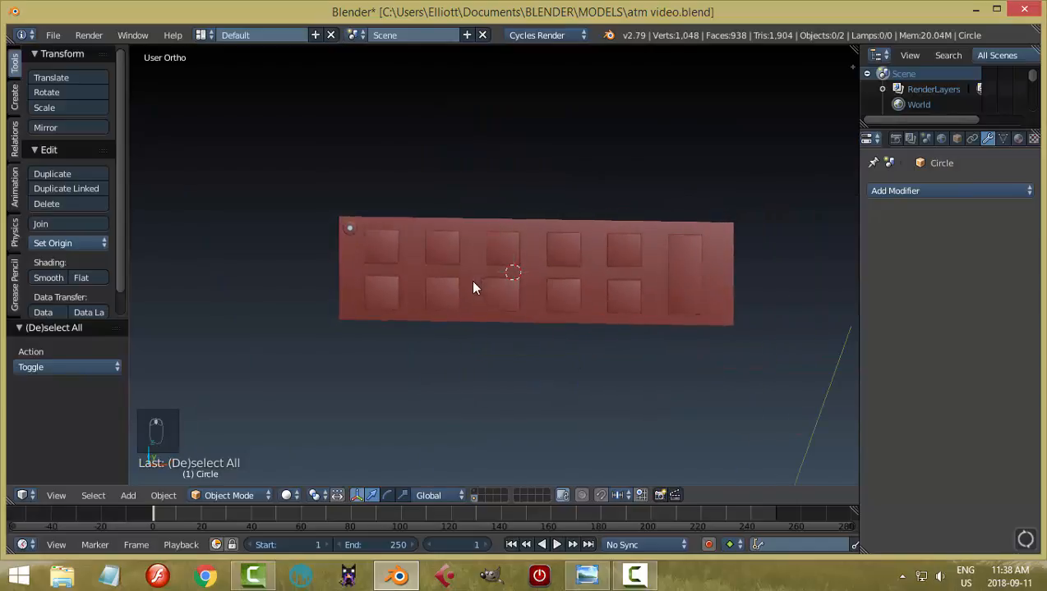
Step: Duplicate the corner disc about -0.170 along Z into the plate's lower-left corner
{"action": "scroll", "coordinate": [474, 286], "scroll_direction": "up", "scroll_amount": 2}
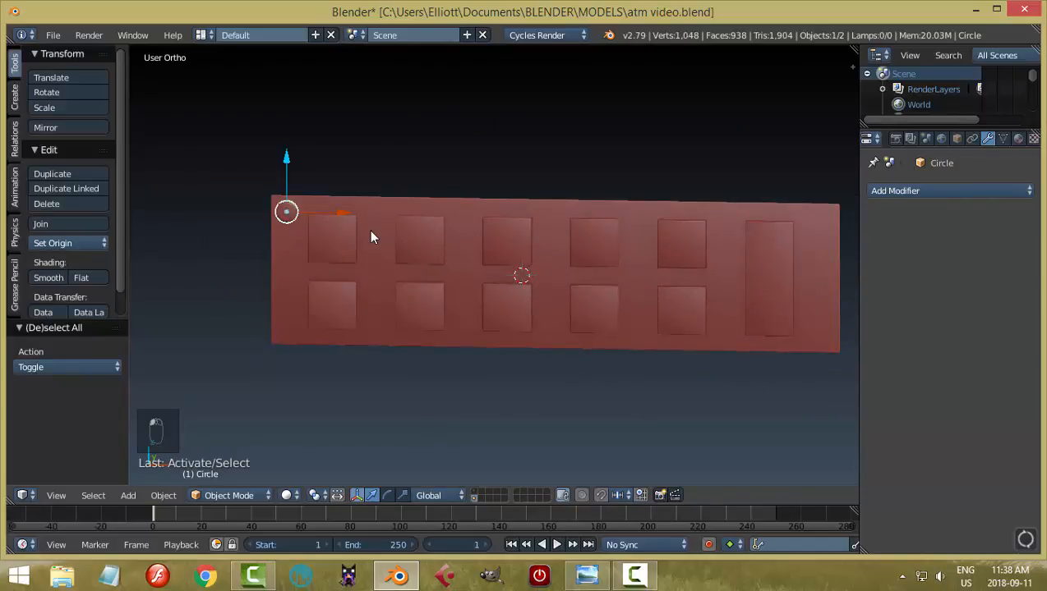
{"action": "key", "text": "shift+d"}
{"action": "key", "text": "z"}
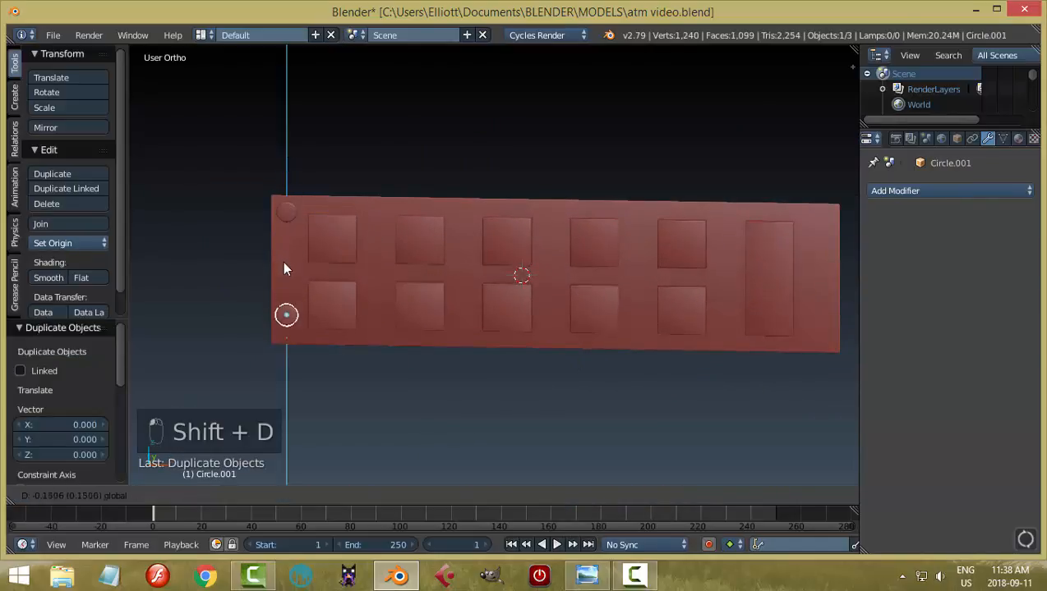
{"action": "left_click", "coordinate": [287, 270]}
Step: Duplicate both left corner discs and move the copies about 0.766 along X to the plate's right end
{"action": "right_click", "coordinate": [287, 211], "text": "shift"}
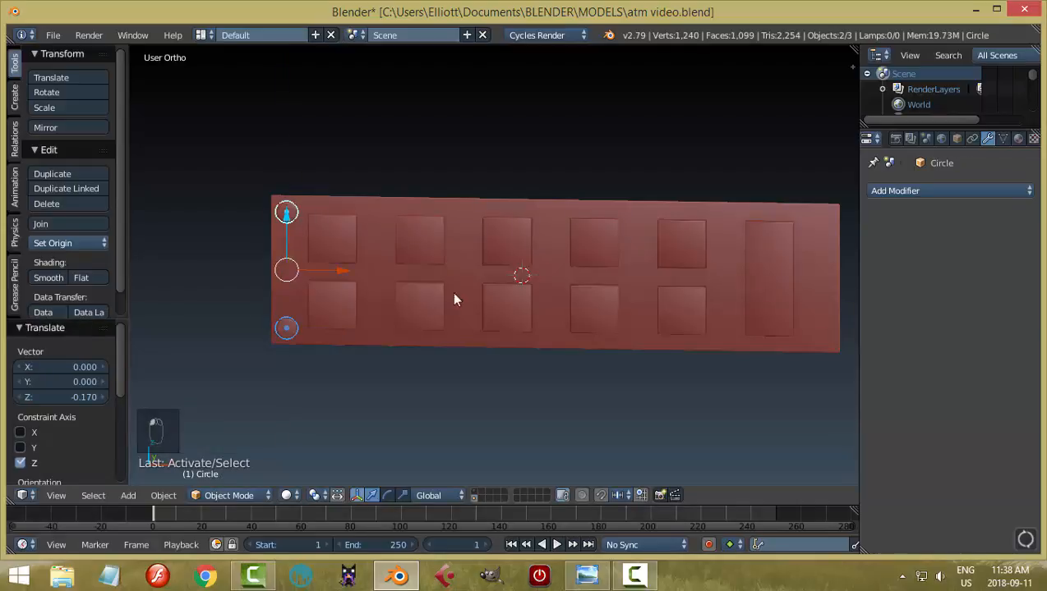
{"action": "middle_click_drag", "start_coordinate": [595, 336], "coordinate": [465, 339], "text": "shift"}
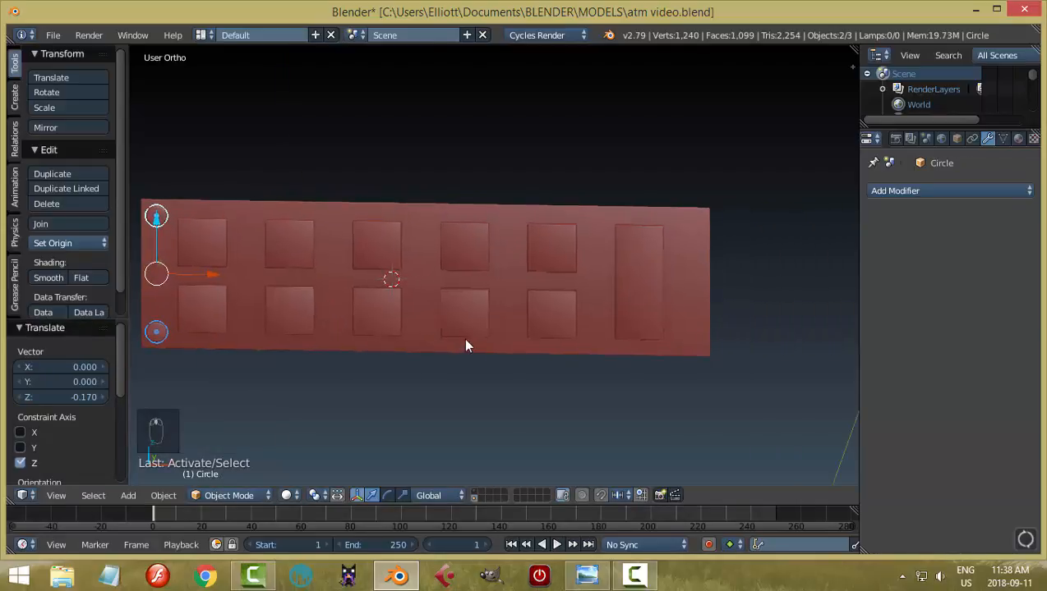
{"action": "key", "text": "shift+d"}
{"action": "right_click", "coordinate": [465, 340]}
{"action": "left_click_drag", "start_coordinate": [212, 281], "coordinate": [747, 317]}
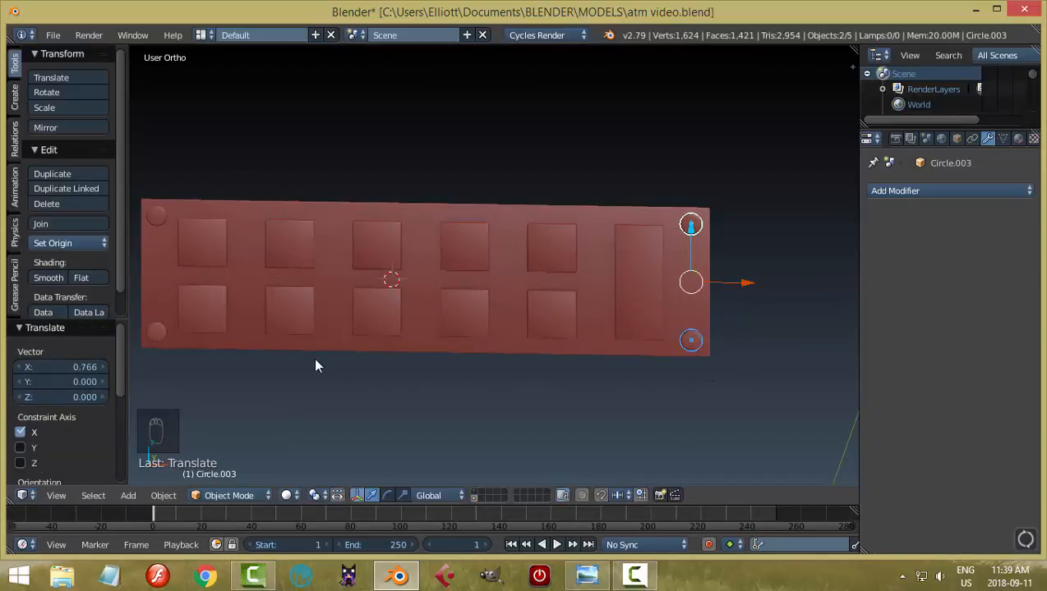
Step: Join the four corner discs into the key plate and save the file
{"action": "right_click", "coordinate": [157, 333], "text": "shift"}
{"action": "right_click", "coordinate": [153, 216], "text": "shift"}
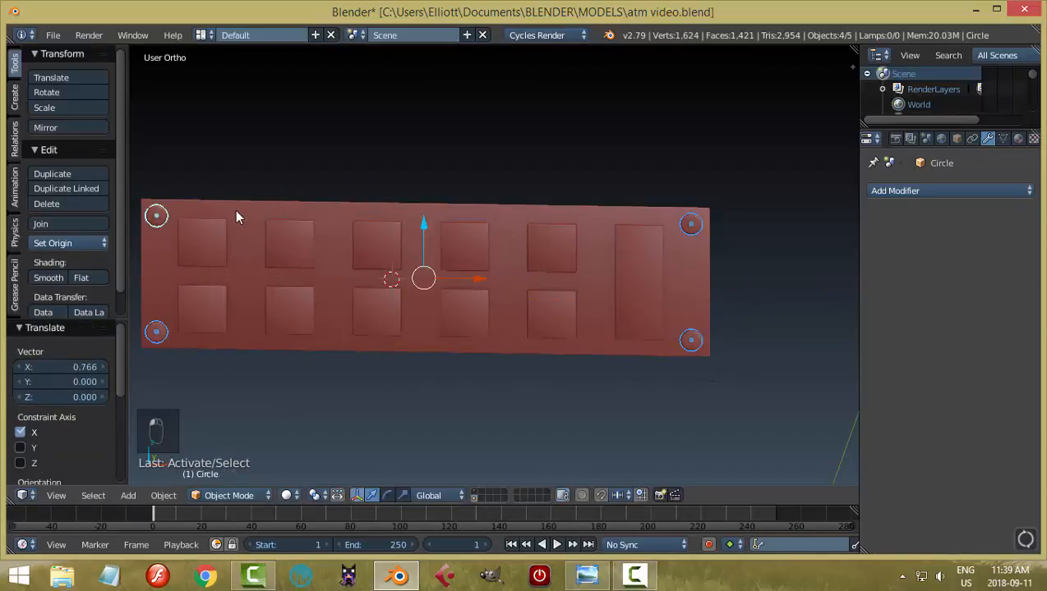
{"action": "right_click", "coordinate": [237, 210], "text": "shift"}
{"action": "key", "text": "ctrl+j"}
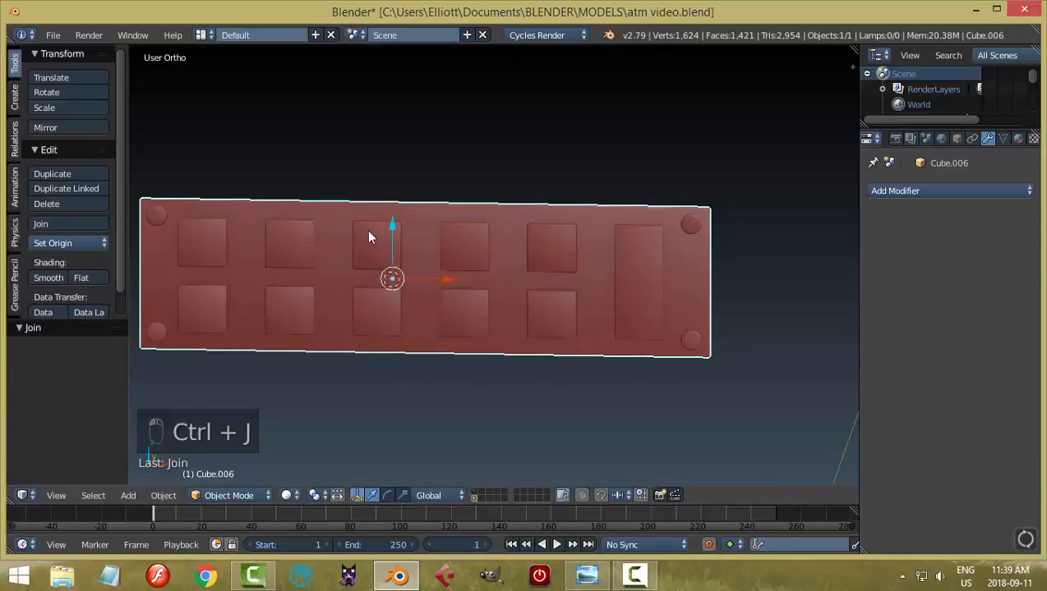
{"action": "key", "text": "ctrl+s"}
Step: Show the layer with the ATM body and move the key plate about 0.122 along Y into the front recess
{"action": "middle_click_drag", "start_coordinate": [437, 245], "coordinate": [559, 275]}
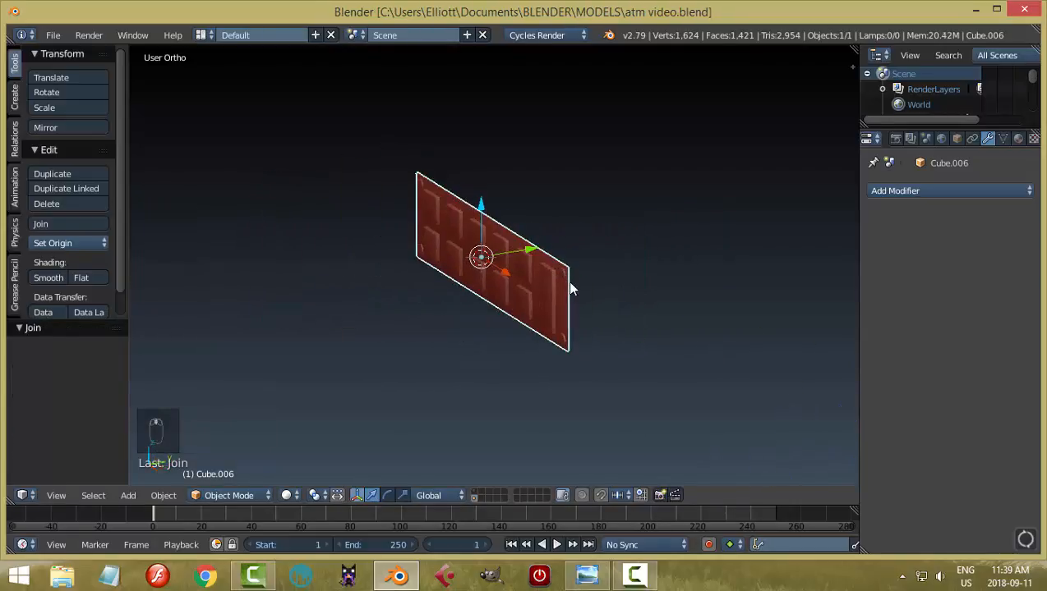
{"action": "left_click", "coordinate": [476, 495], "text": "shift"}
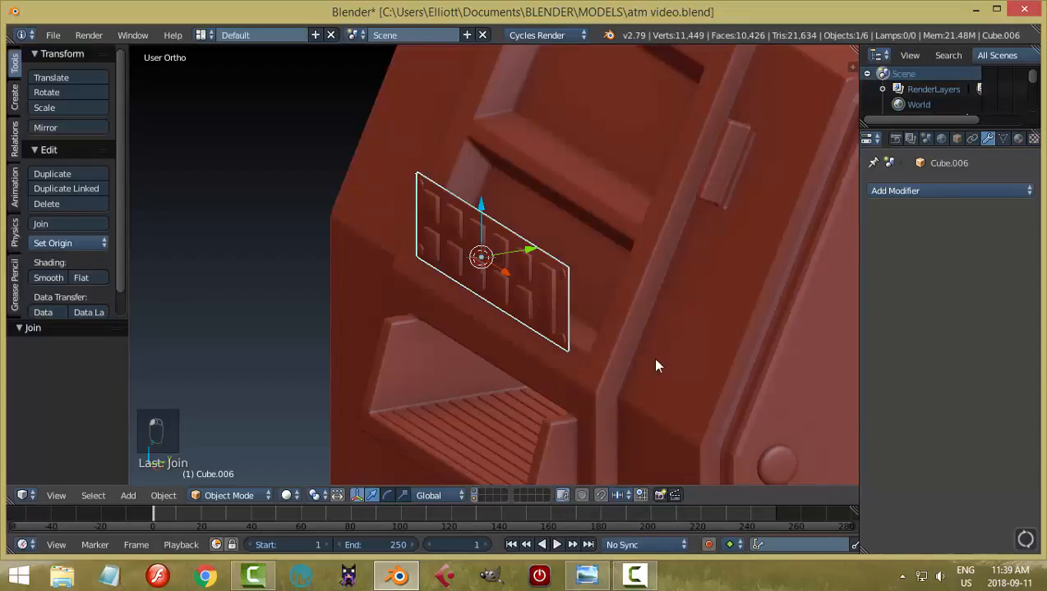
{"action": "middle_click_drag", "start_coordinate": [654, 364], "coordinate": [559, 351]}
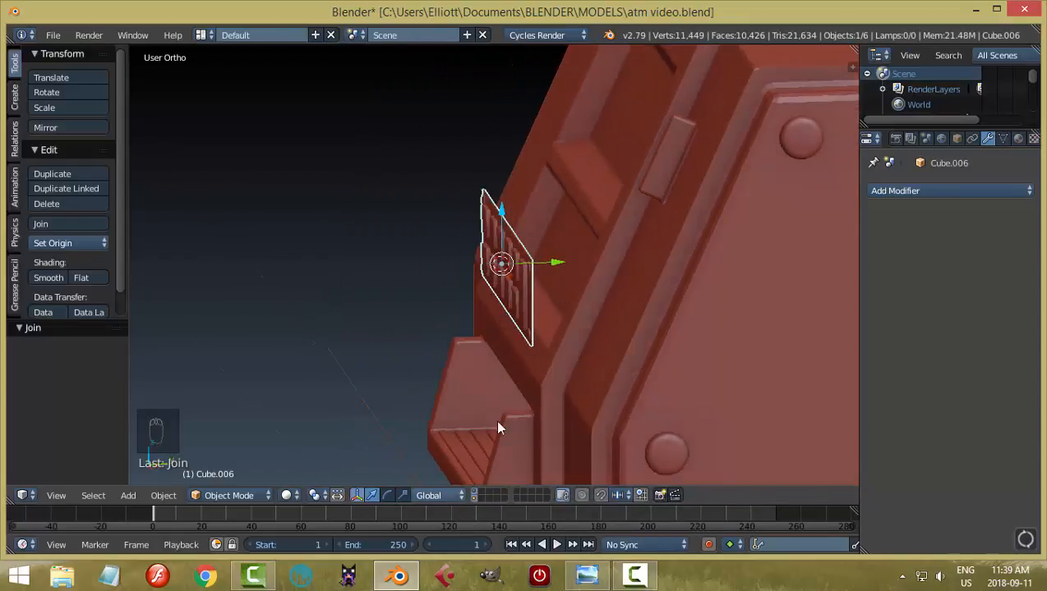
{"action": "middle_click_drag", "start_coordinate": [498, 427], "coordinate": [574, 293]}
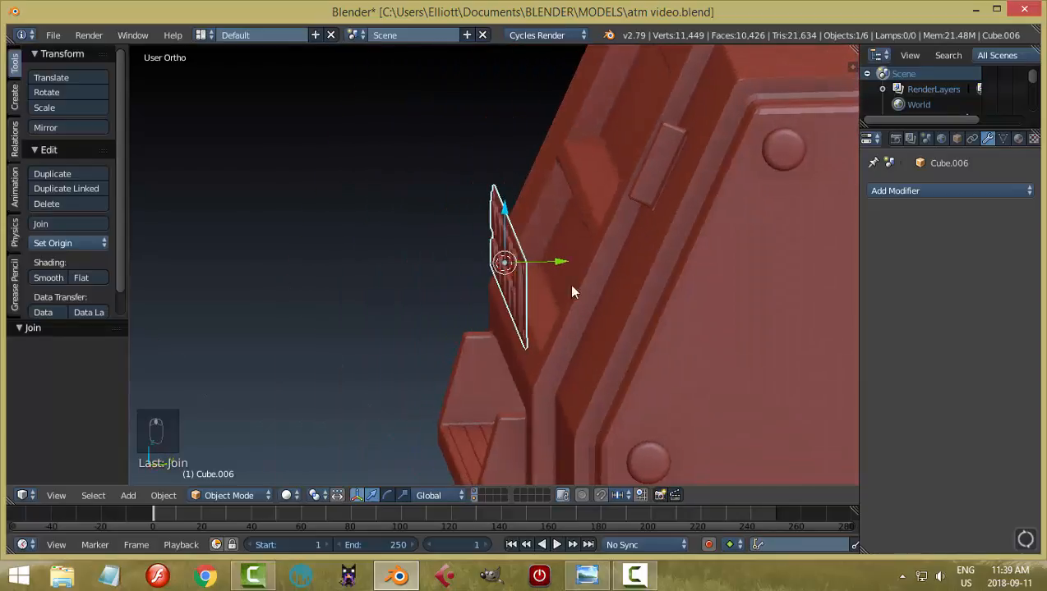
{"action": "left_click_drag", "start_coordinate": [558, 267], "coordinate": [605, 272]}
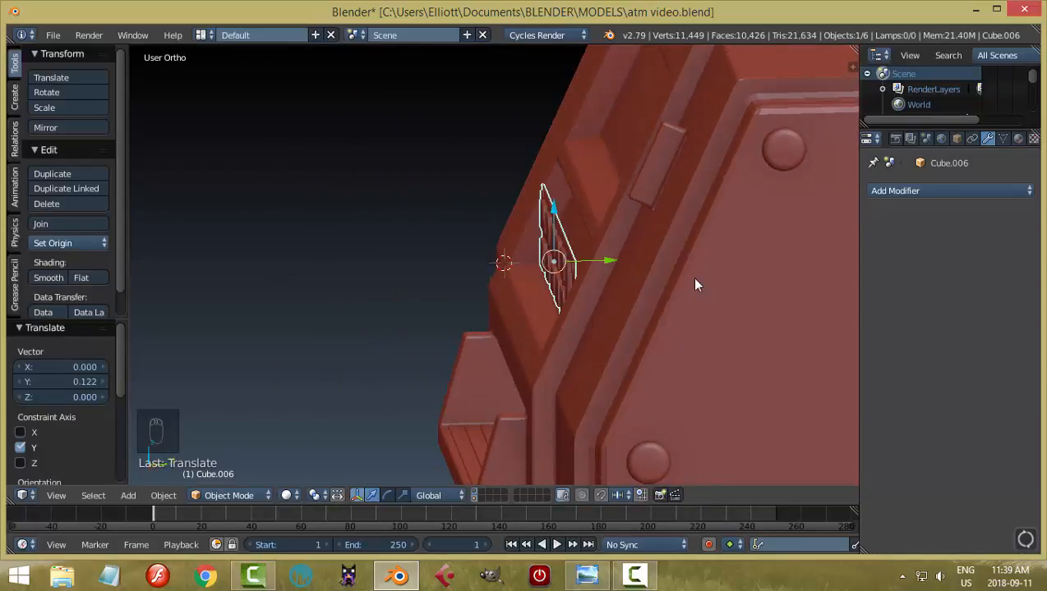
Step: Rotate the key plate about -25.6° around X in the right-side wireframe view to match the slope of the front recess
{"action": "key", "text": "KP_3"}
{"action": "key", "text": "z"}
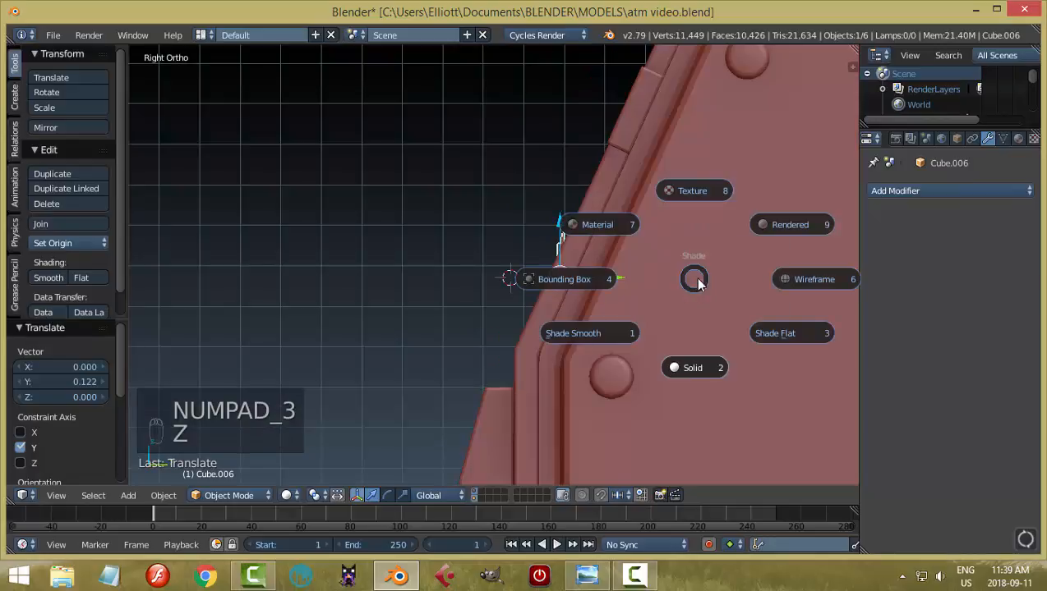
{"action": "left_click", "coordinate": [791, 273]}
{"action": "scroll", "coordinate": [690, 311], "scroll_direction": "up", "scroll_amount": 3}
{"action": "middle_click_drag", "start_coordinate": [727, 322], "coordinate": [583, 253], "text": "shift"}
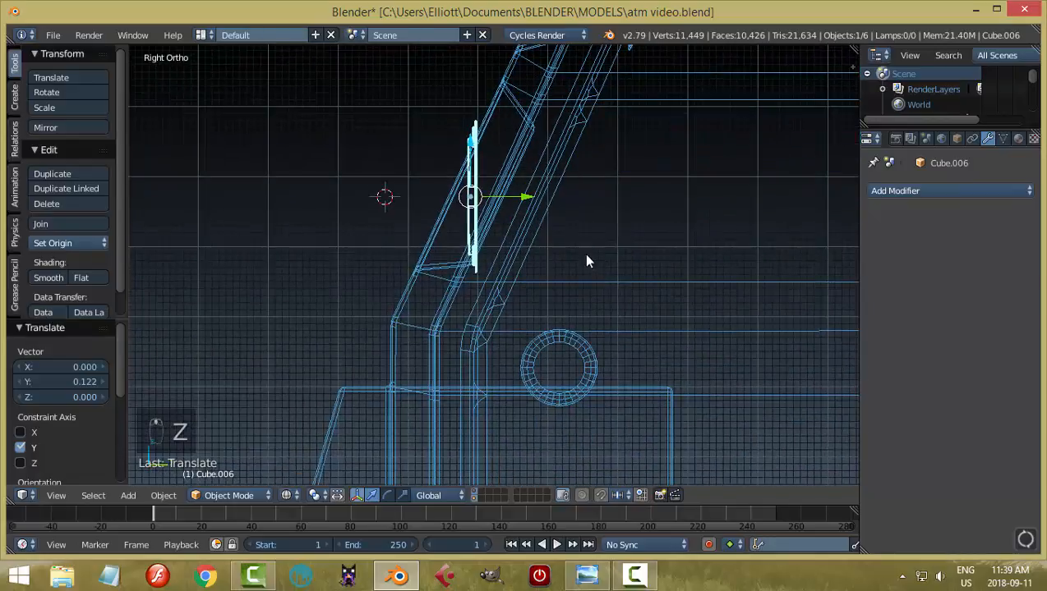
{"action": "scroll", "coordinate": [584, 253], "scroll_direction": "up", "scroll_amount": 3}
{"action": "scroll", "coordinate": [581, 235], "scroll_direction": "down", "scroll_amount": 1}
{"action": "key", "text": "r"}
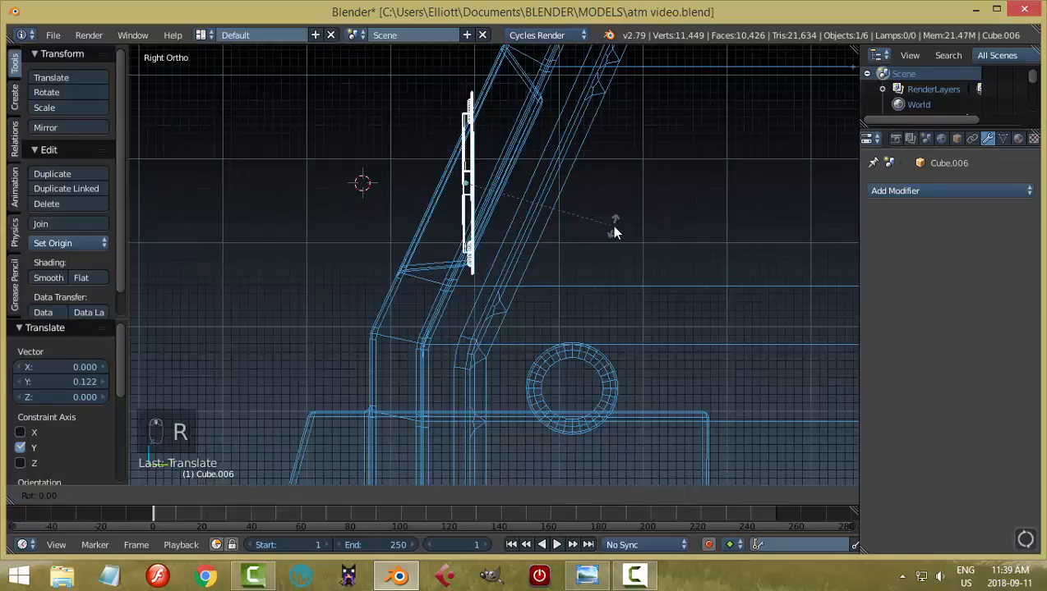
{"action": "left_click", "coordinate": [582, 294]}
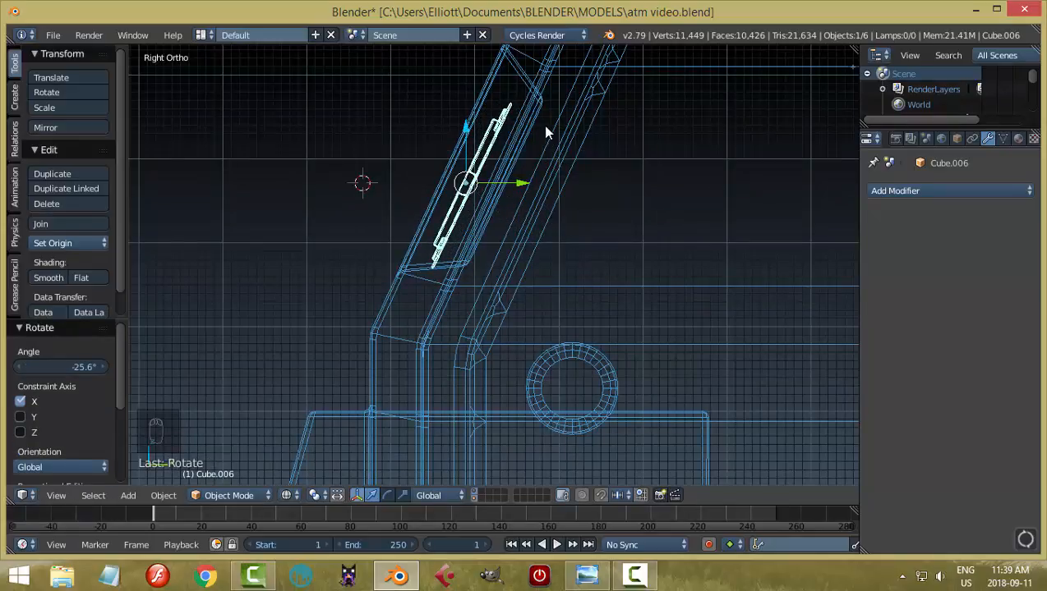
Step: Set the transform orientation to Normal and move the tilted key plate about 0.017 along Y into the recess
{"action": "left_click", "coordinate": [438, 496]}
{"action": "left_click", "coordinate": [440, 441]}
{"action": "scroll", "coordinate": [555, 274], "scroll_direction": "up", "scroll_amount": 4}
{"action": "scroll", "coordinate": [498, 228], "scroll_direction": "down", "scroll_amount": 3}
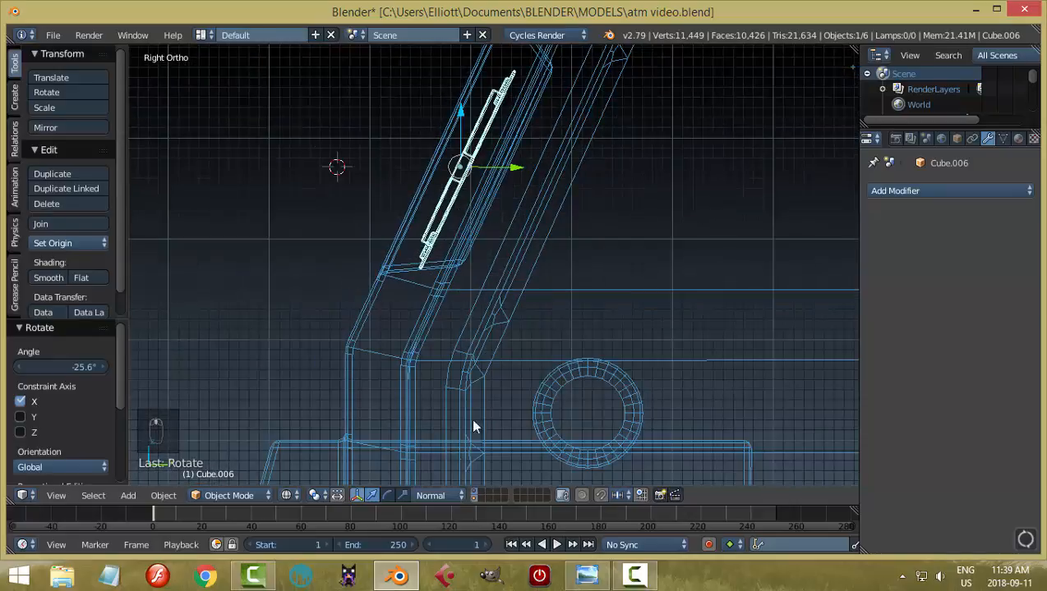
{"action": "left_click_drag", "start_coordinate": [510, 165], "coordinate": [530, 173]}
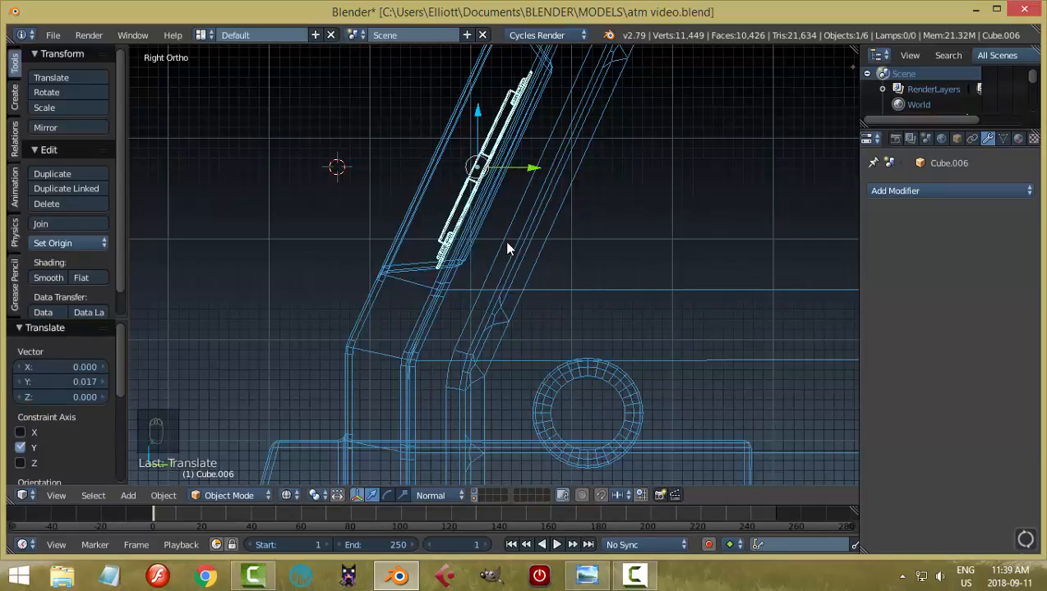
Step: Restore solid shading and nudge the key plate along its Z and Y axes to seat it in the recess
{"action": "key", "text": "z"}
{"action": "left_click", "coordinate": [493, 327]}
{"action": "mouse_move", "coordinate": [493, 328]}
{"action": "middle_mouse_down"}
{"action": "mouse_move", "coordinate": [626, 318]}
{"action": "mouse_move", "coordinate": [537, 312]}
{"action": "mouse_move", "coordinate": [493, 386]}
{"action": "middle_mouse_up"}
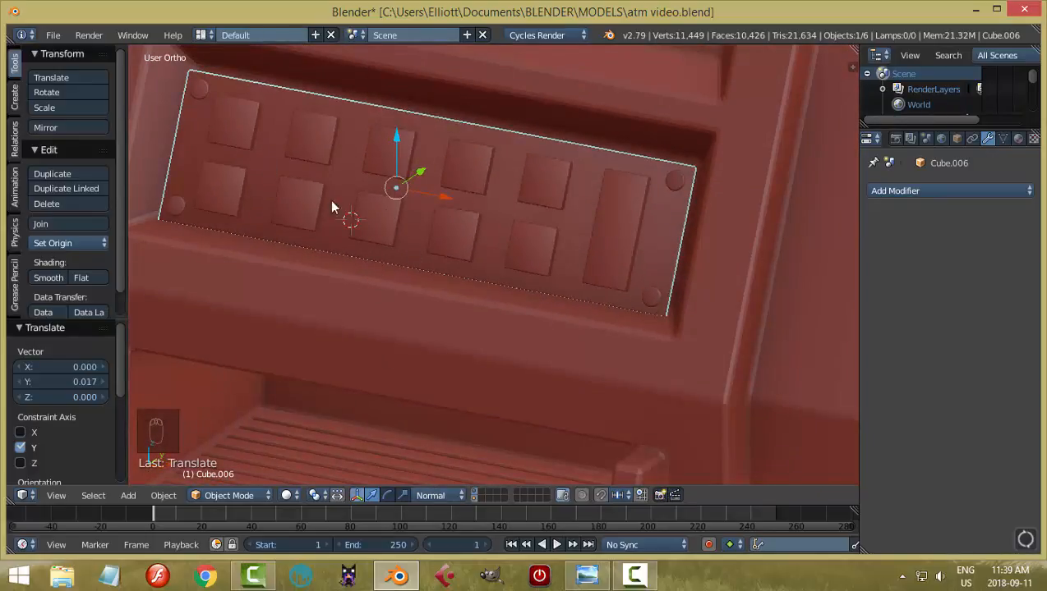
{"action": "mouse_move", "coordinate": [471, 229]}
{"action": "middle_mouse_down"}
{"action": "mouse_move", "coordinate": [501, 234]}
{"action": "mouse_move", "coordinate": [481, 232]}
{"action": "middle_mouse_up"}
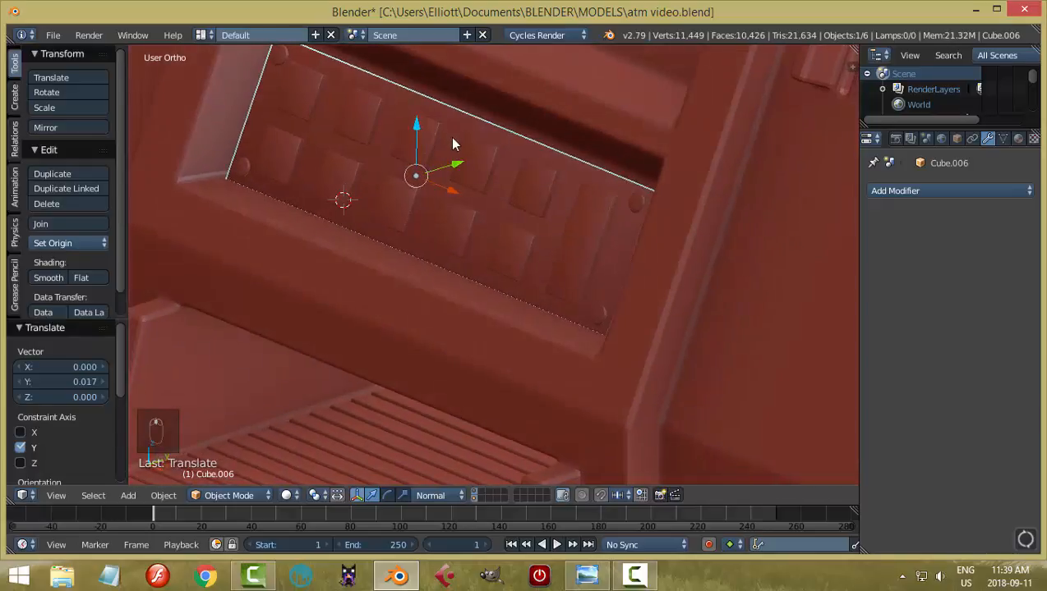
{"action": "left_click_drag", "start_coordinate": [415, 125], "coordinate": [419, 114]}
{"action": "middle_click_drag", "start_coordinate": [418, 114], "coordinate": [433, 154]}
{"action": "left_click_drag", "start_coordinate": [468, 153], "coordinate": [483, 157]}
{"action": "left_click_drag", "start_coordinate": [438, 112], "coordinate": [441, 123]}
{"action": "left_click_drag", "start_coordinate": [481, 157], "coordinate": [480, 155]}
{"action": "key", "text": "a"}
Step: Fine-tune the key plate's fit by moving it about -0.002 along Y and slightly along Z
{"action": "mouse_move", "coordinate": [537, 216]}
{"action": "middle_mouse_down"}
{"action": "mouse_move", "coordinate": [567, 190]}
{"action": "mouse_move", "coordinate": [616, 208]}
{"action": "mouse_move", "coordinate": [532, 199]}
{"action": "middle_mouse_up"}
{"action": "right_click", "coordinate": [532, 199]}
{"action": "middle_click_drag", "start_coordinate": [593, 245], "coordinate": [383, 212]}
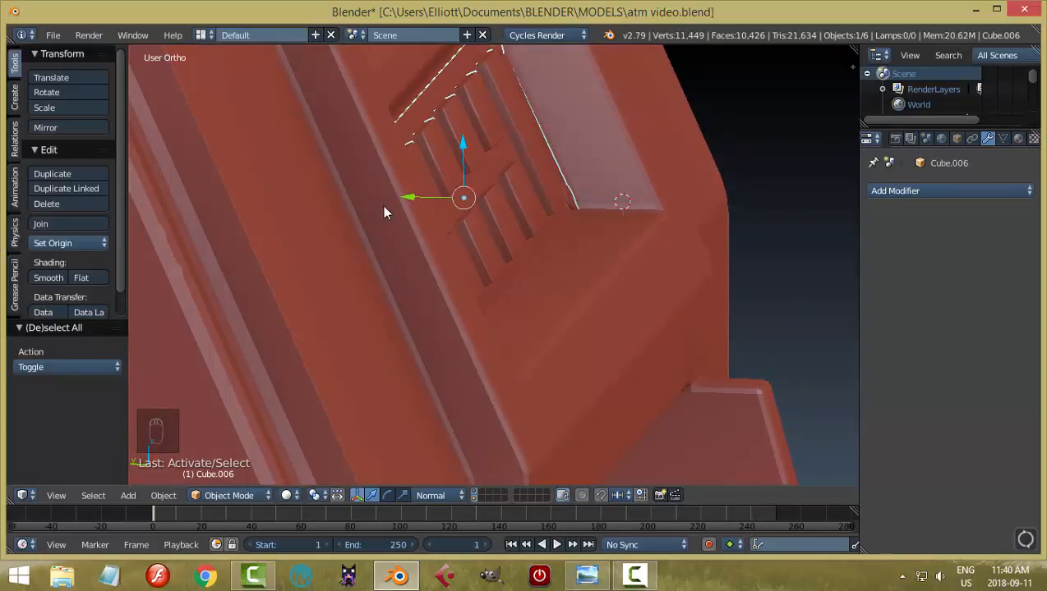
{"action": "left_click_drag", "start_coordinate": [408, 200], "coordinate": [409, 202]}
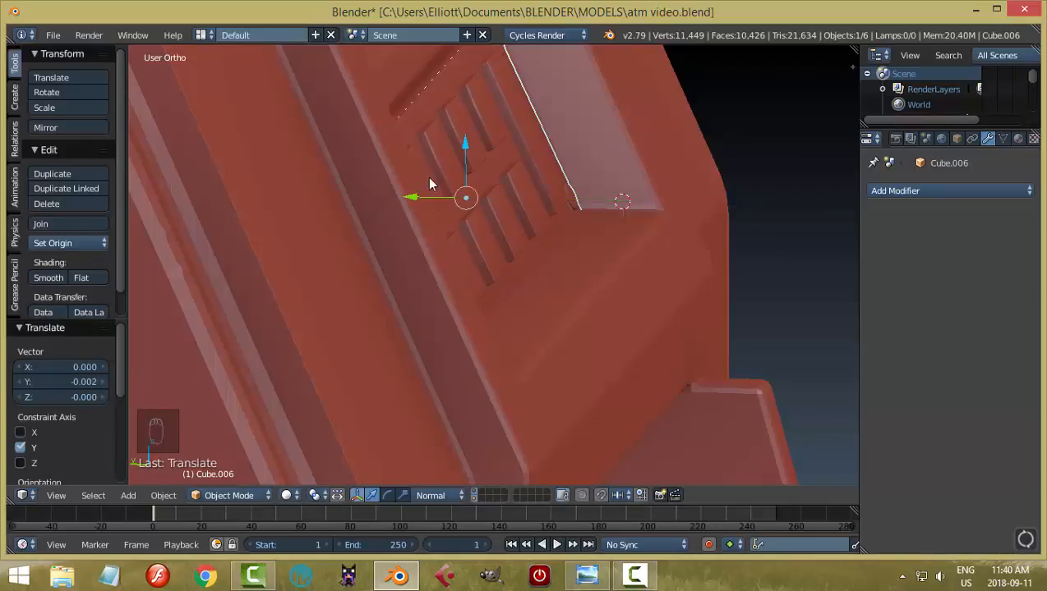
{"action": "left_click_drag", "start_coordinate": [461, 145], "coordinate": [458, 135]}
{"action": "key", "text": "a"}
Step: Apply flat shading to the key plate and save the file
{"action": "middle_click_drag", "start_coordinate": [626, 196], "coordinate": [566, 260]}
{"action": "scroll", "coordinate": [555, 208], "scroll_direction": "down", "scroll_amount": 4}
{"action": "scroll", "coordinate": [475, 242], "scroll_direction": "down", "scroll_amount": 6}
{"action": "scroll", "coordinate": [567, 250], "scroll_direction": "down", "scroll_amount": 4}
{"action": "scroll", "coordinate": [577, 268], "scroll_direction": "up", "scroll_amount": 3}
{"action": "right_click", "coordinate": [520, 256]}
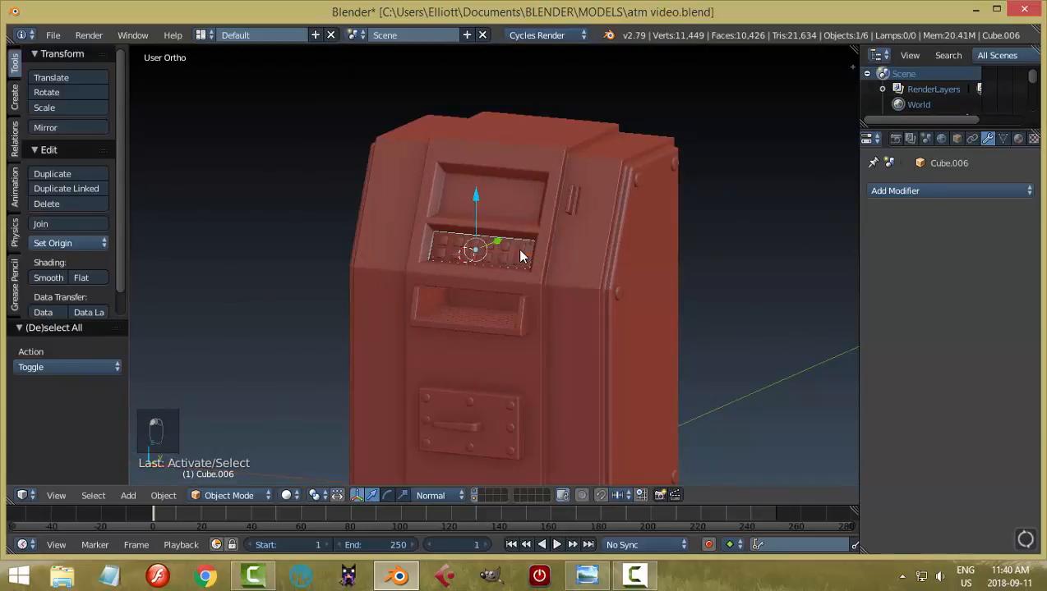
{"action": "left_click", "coordinate": [80, 278]}
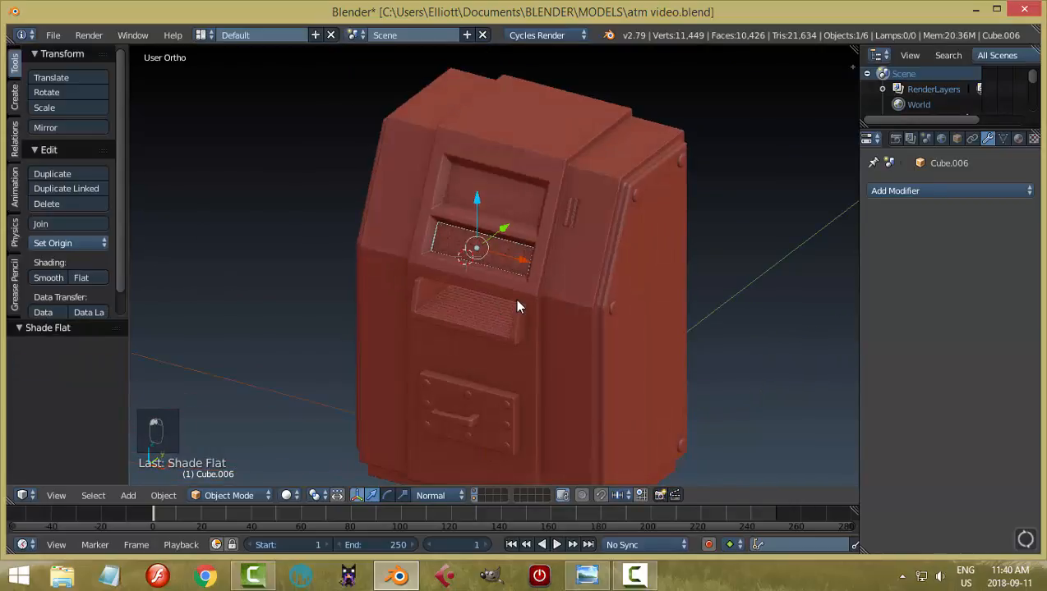
{"action": "key", "text": "a"}
{"action": "scroll", "coordinate": [514, 298], "scroll_direction": "up", "scroll_amount": 5}
{"action": "middle_click_drag", "start_coordinate": [517, 301], "coordinate": [493, 283]}
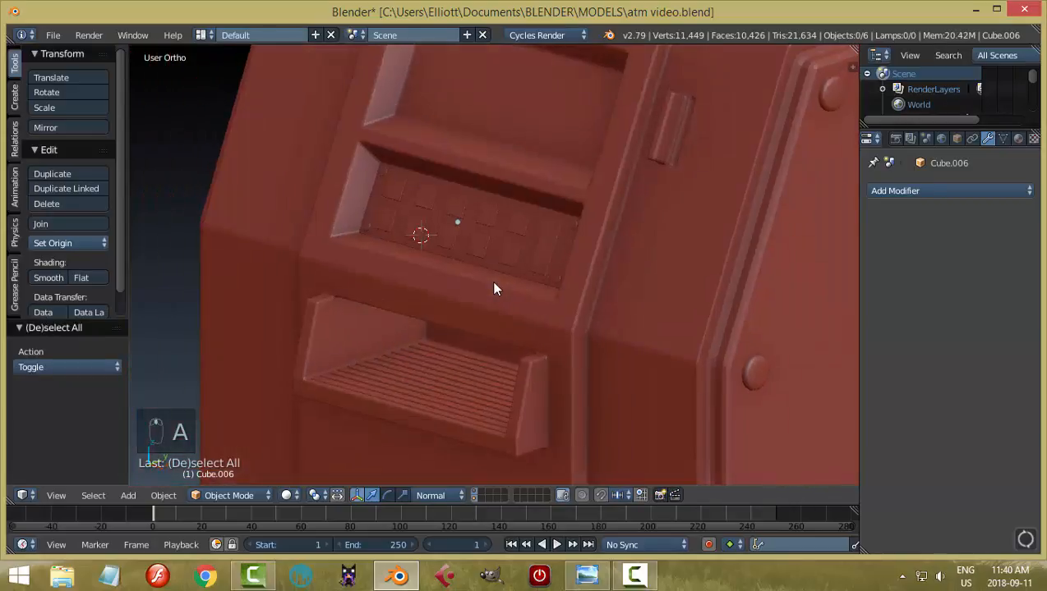
{"action": "key", "text": "ctrl+s"}
Step: Snap the 3D cursor to the ATM body's front face above the upper recess and return to Object Mode
{"action": "middle_click_drag", "start_coordinate": [614, 303], "coordinate": [597, 367]}
{"action": "scroll", "coordinate": [552, 332], "scroll_direction": "down", "scroll_amount": 4}
{"action": "scroll", "coordinate": [597, 366], "scroll_direction": "down", "scroll_amount": 2}
{"action": "middle_click_drag", "start_coordinate": [540, 326], "coordinate": [496, 257]}
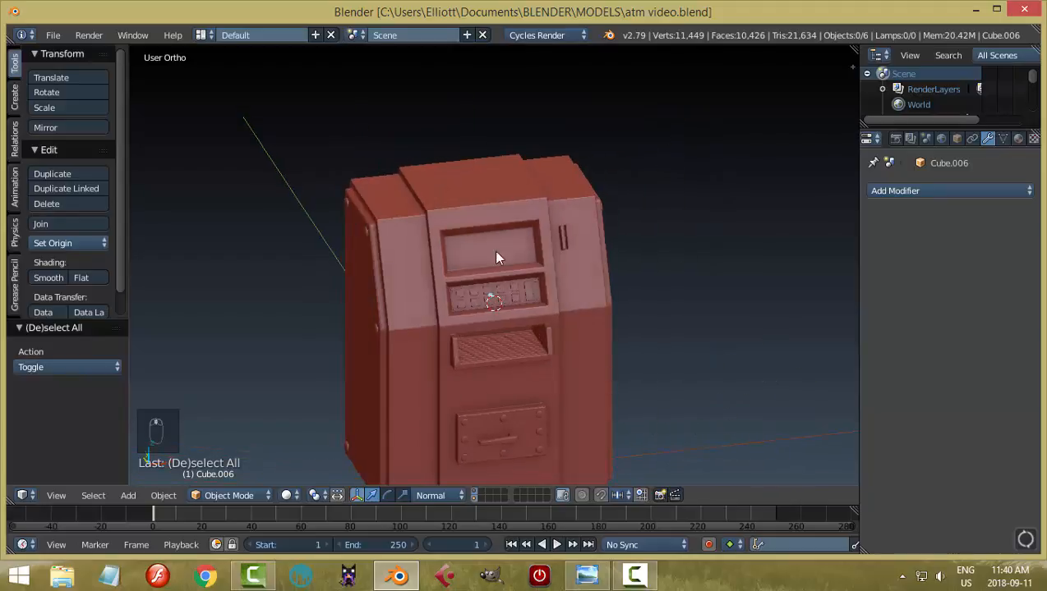
{"action": "middle_click_drag", "start_coordinate": [513, 214], "coordinate": [531, 273]}
{"action": "right_click", "coordinate": [514, 224]}
{"action": "key", "text": "Tab"}
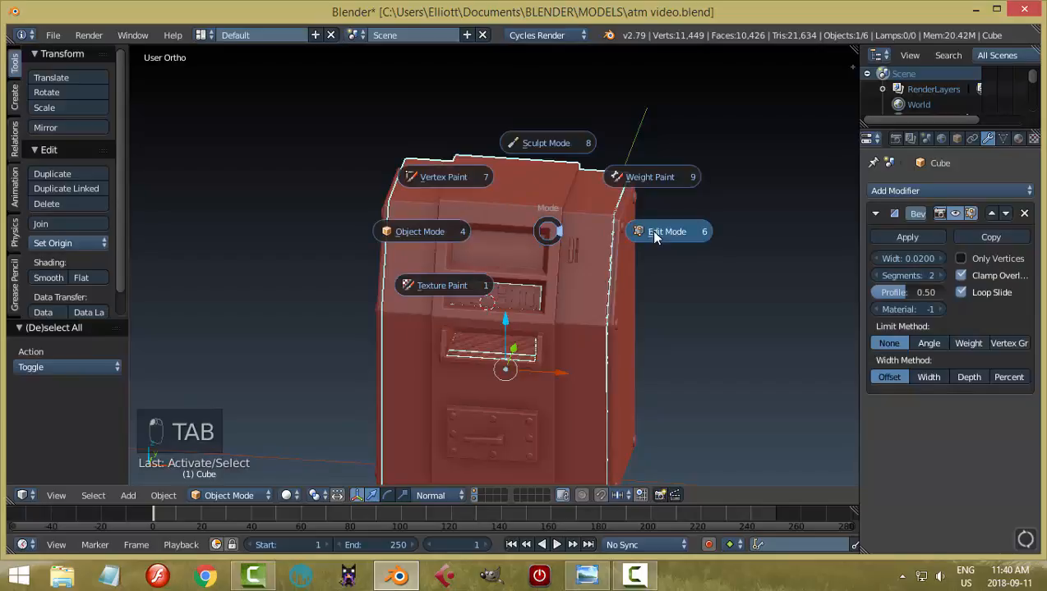
{"action": "left_click", "coordinate": [559, 143]}
{"action": "scroll", "coordinate": [531, 243], "scroll_direction": "up", "scroll_amount": 3}
{"action": "key", "text": "ctrl+Tab"}
{"action": "left_click", "coordinate": [496, 210]}
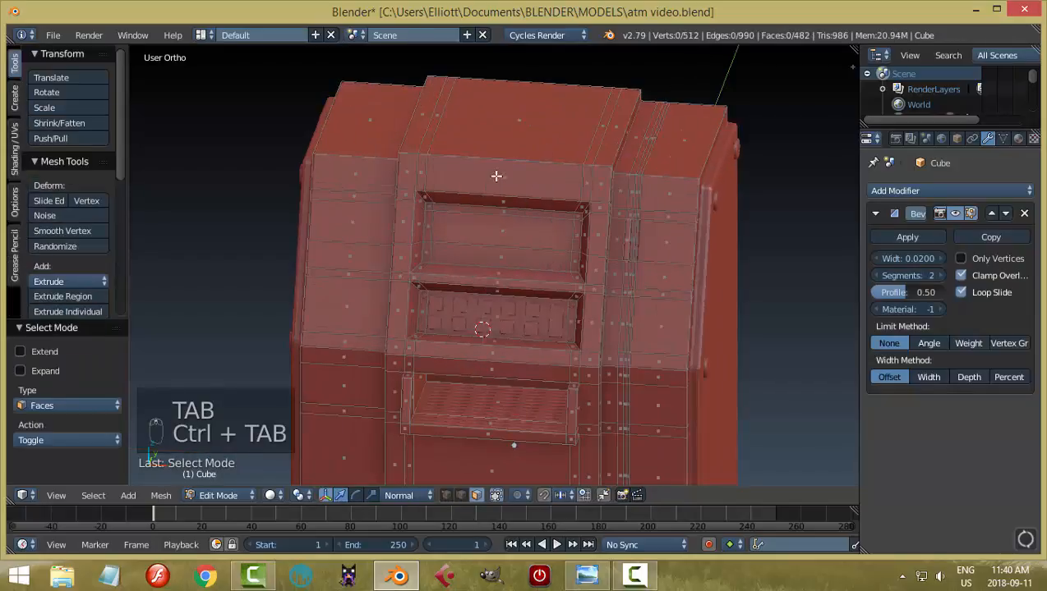
{"action": "right_click", "coordinate": [496, 175]}
{"action": "key", "text": "shift+s"}
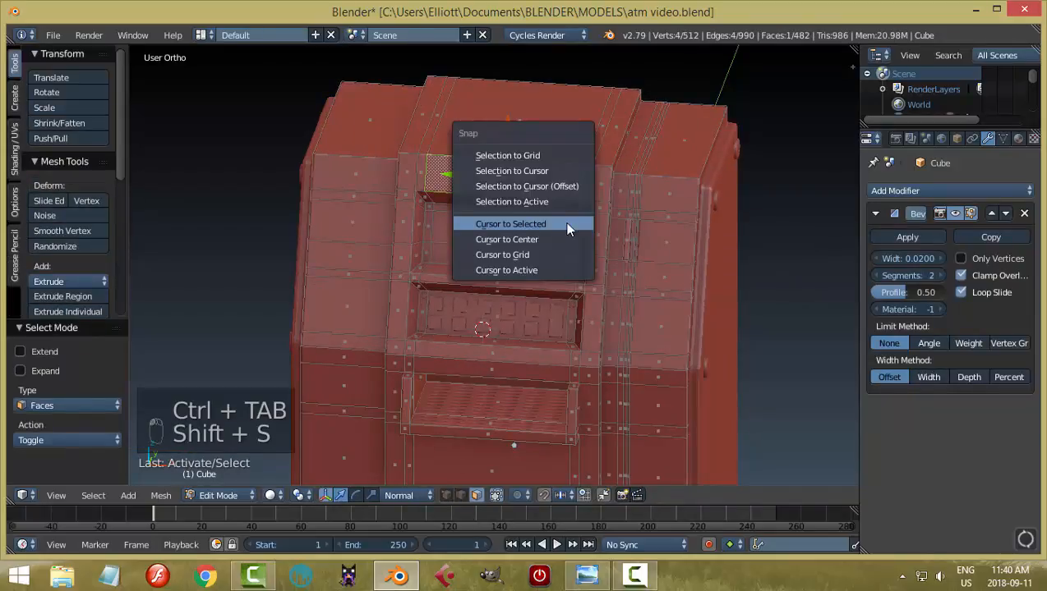
{"action": "left_click", "coordinate": [567, 224]}
{"action": "key", "text": "Tab"}
{"action": "left_click", "coordinate": [468, 274]}
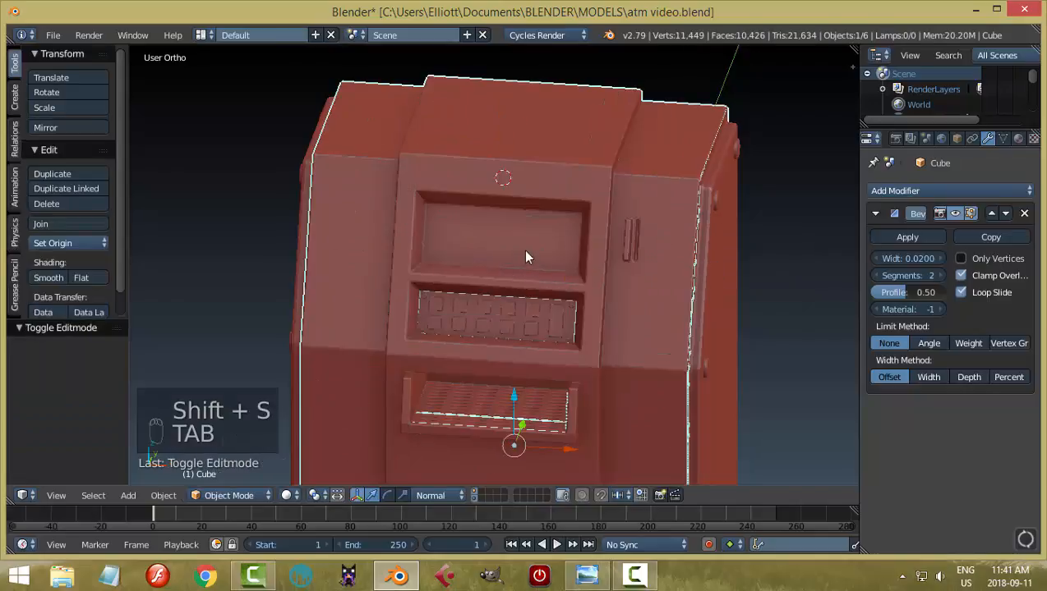
Step: Set the transform orientation to Global and add a text object at the 3D cursor
{"action": "left_click", "coordinate": [434, 496]}
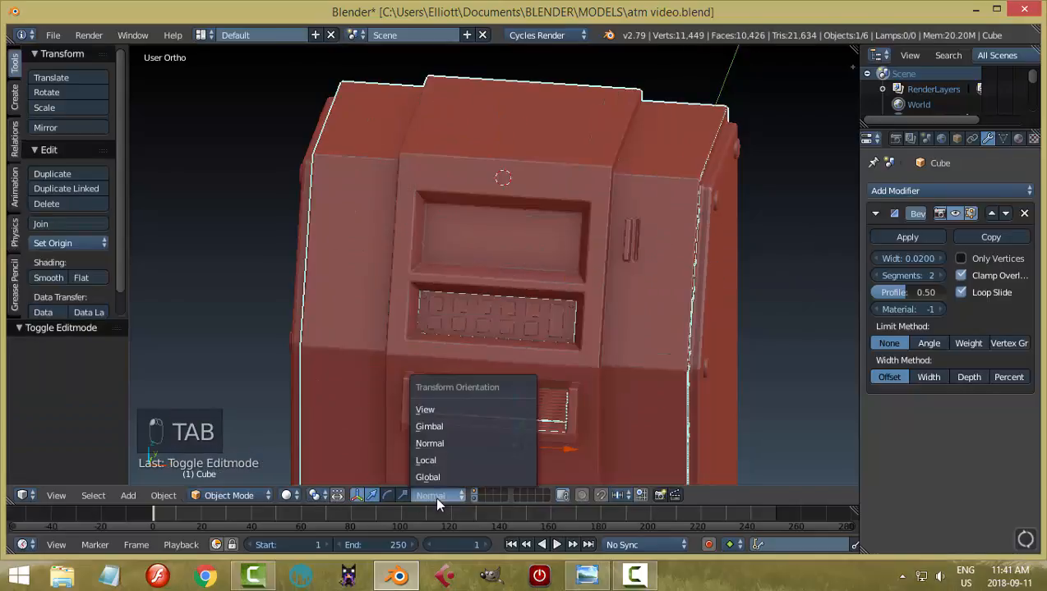
{"action": "left_click", "coordinate": [447, 475]}
{"action": "middle_click_drag", "start_coordinate": [493, 370], "coordinate": [589, 177]}
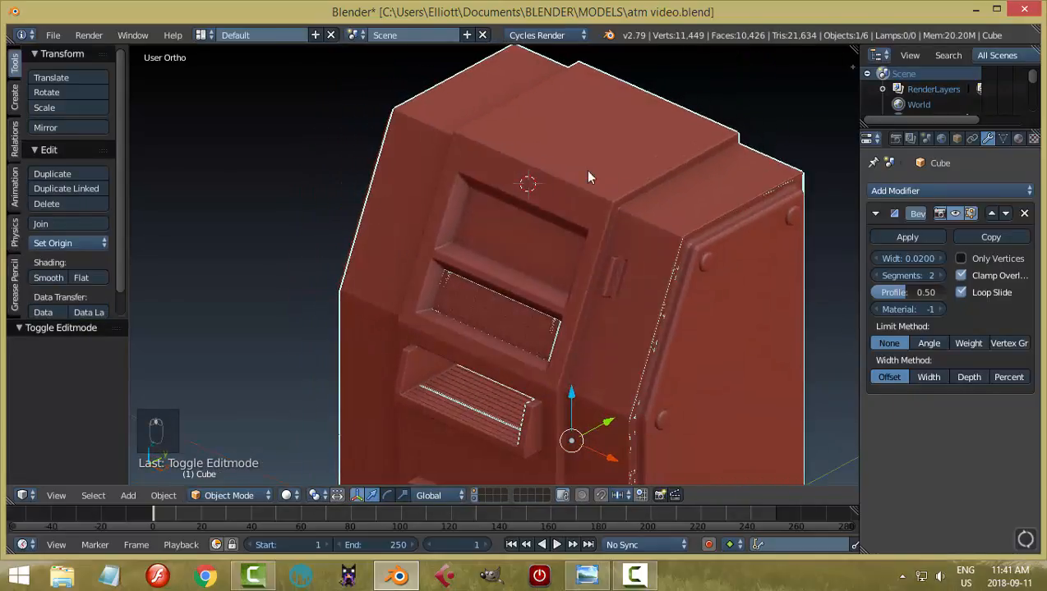
{"action": "middle_click_drag", "start_coordinate": [551, 264], "coordinate": [596, 265]}
{"action": "key", "text": "shift+a"}
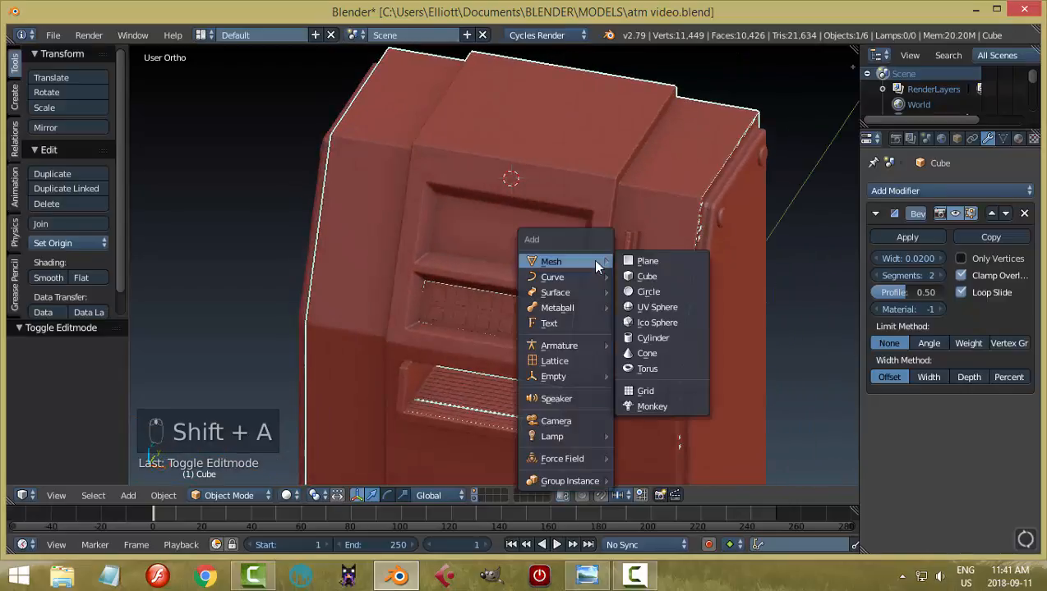
{"action": "left_click", "coordinate": [583, 323]}
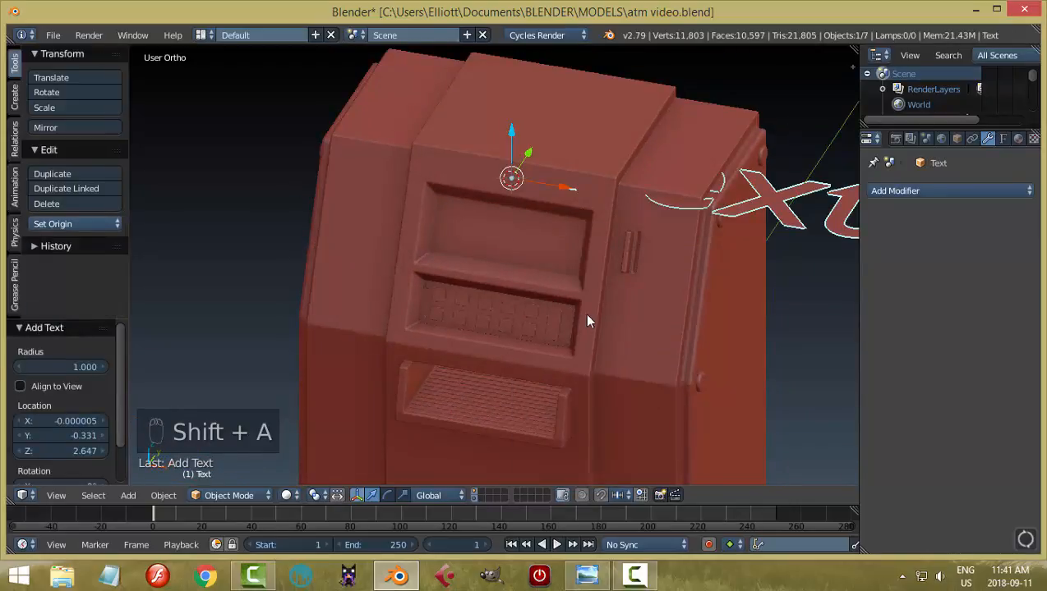
Step: Set the text object's horizontal paragraph alignment to Center
{"action": "middle_click_drag", "start_coordinate": [610, 277], "coordinate": [657, 263]}
{"action": "left_click", "coordinate": [1003, 139]}
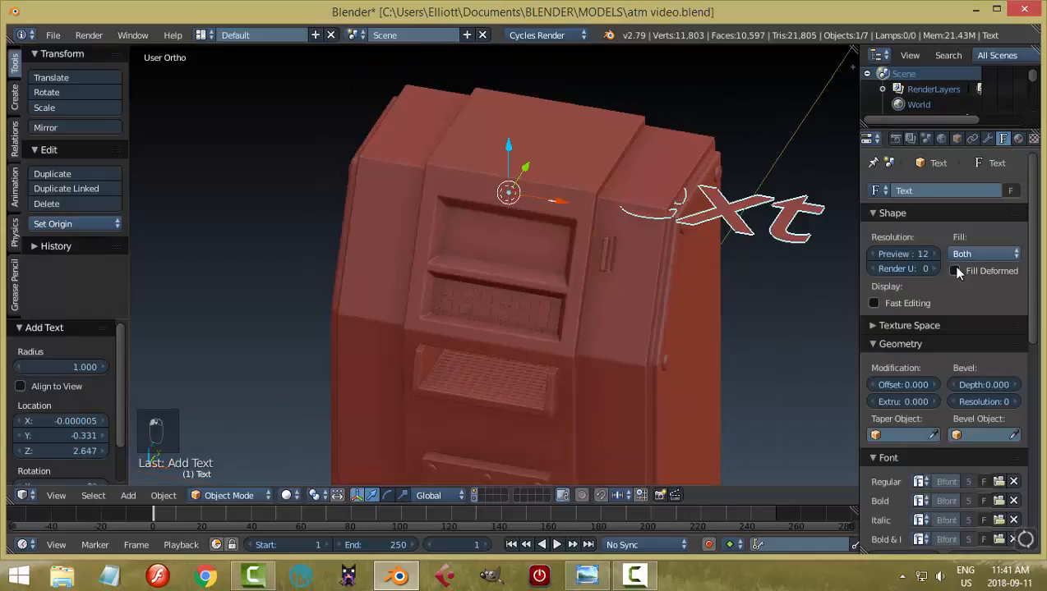
{"action": "scroll", "coordinate": [945, 279], "scroll_direction": "down", "scroll_amount": 10}
{"action": "scroll", "coordinate": [928, 408], "scroll_direction": "down", "scroll_amount": 2}
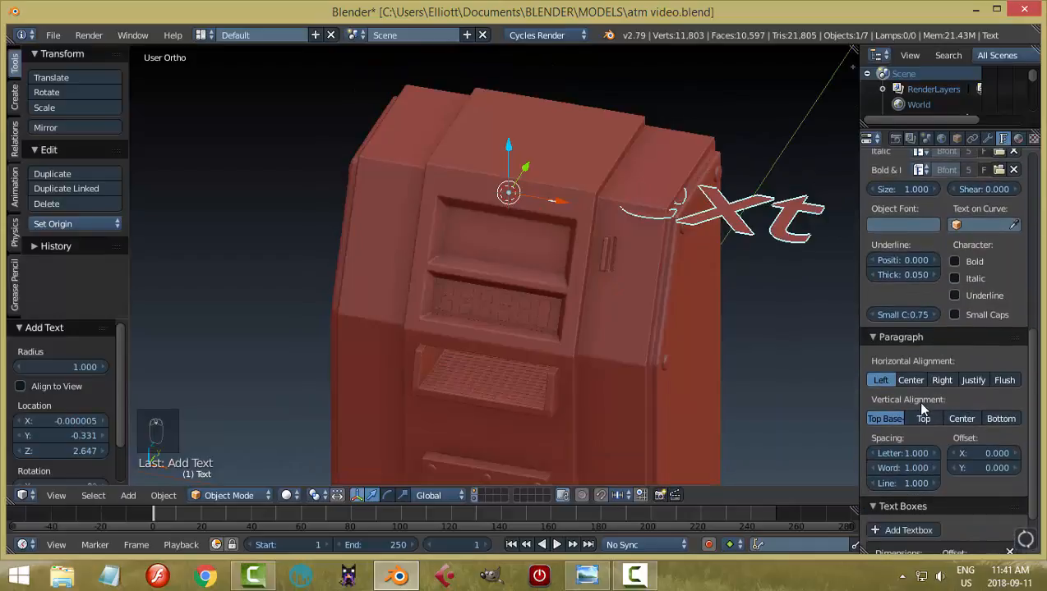
{"action": "left_click", "coordinate": [911, 380]}
Step: Rotate the text 90° around X and move it about -0.203 along Y in front of the ATM
{"action": "middle_click_drag", "start_coordinate": [690, 271], "coordinate": [597, 269]}
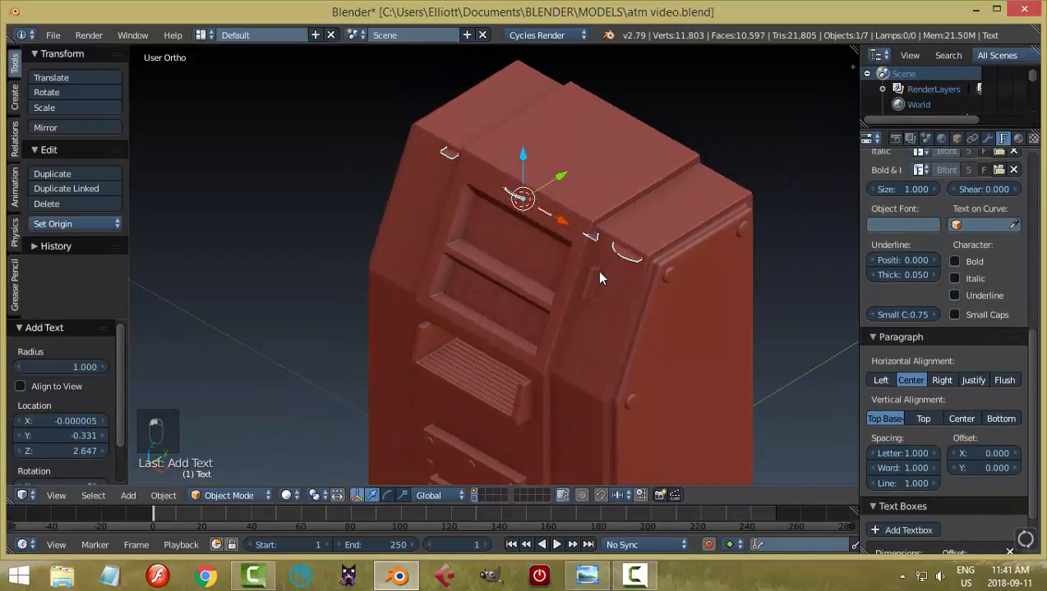
{"action": "type", "text": "rx90"}
{"action": "key", "text": "Return"}
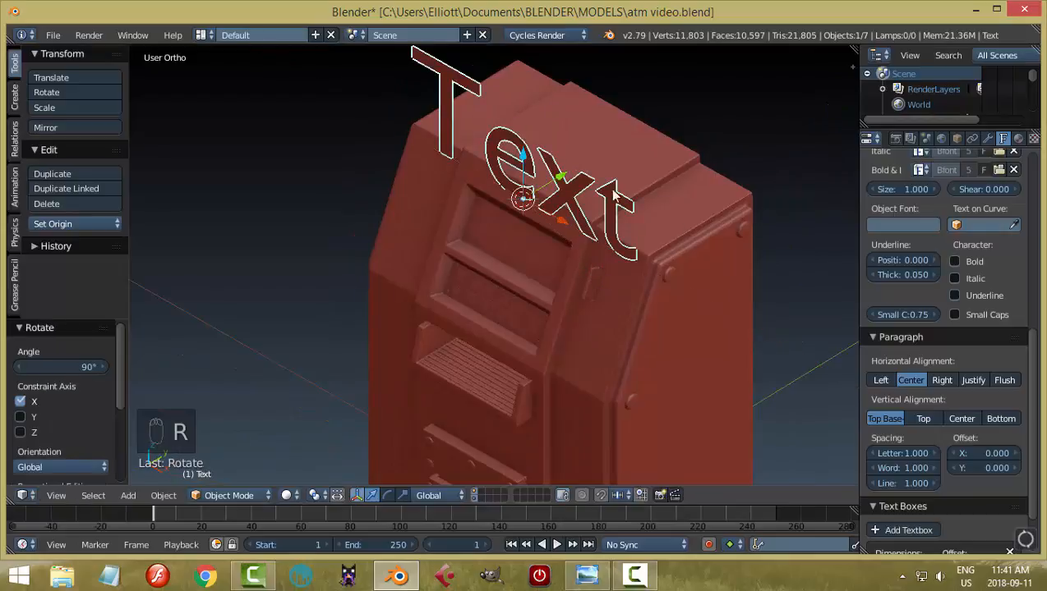
{"action": "key", "text": "g"}
{"action": "key", "text": "y"}
{"action": "left_click", "coordinate": [854, 232]}
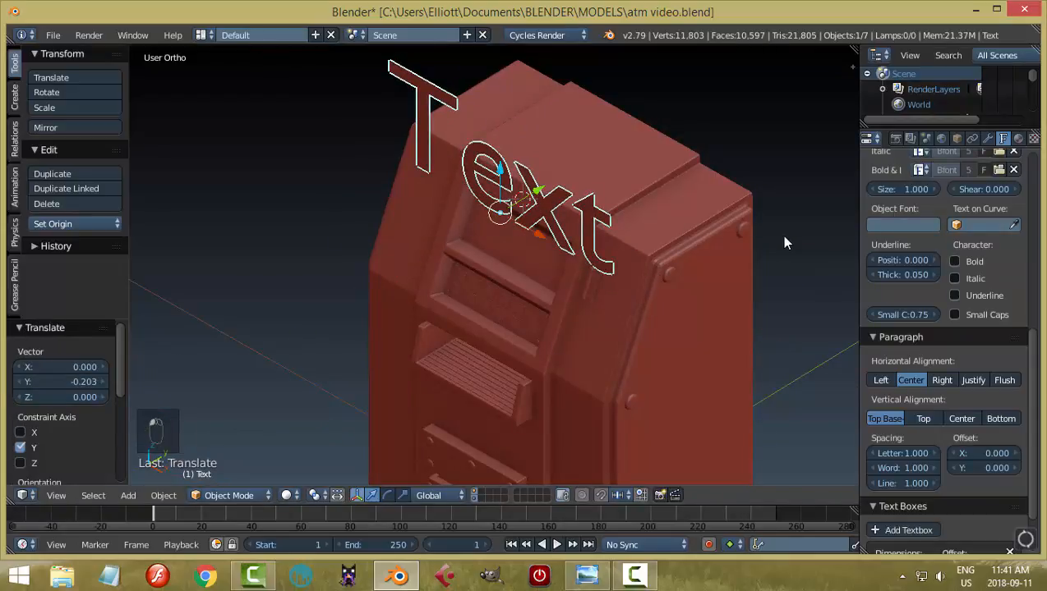
Step: Scale the text to about 0.214 and position it above the upper recess, adjusting along Y and about -0.057 along Z
{"action": "key", "text": "s"}
{"action": "left_click", "coordinate": [558, 213]}
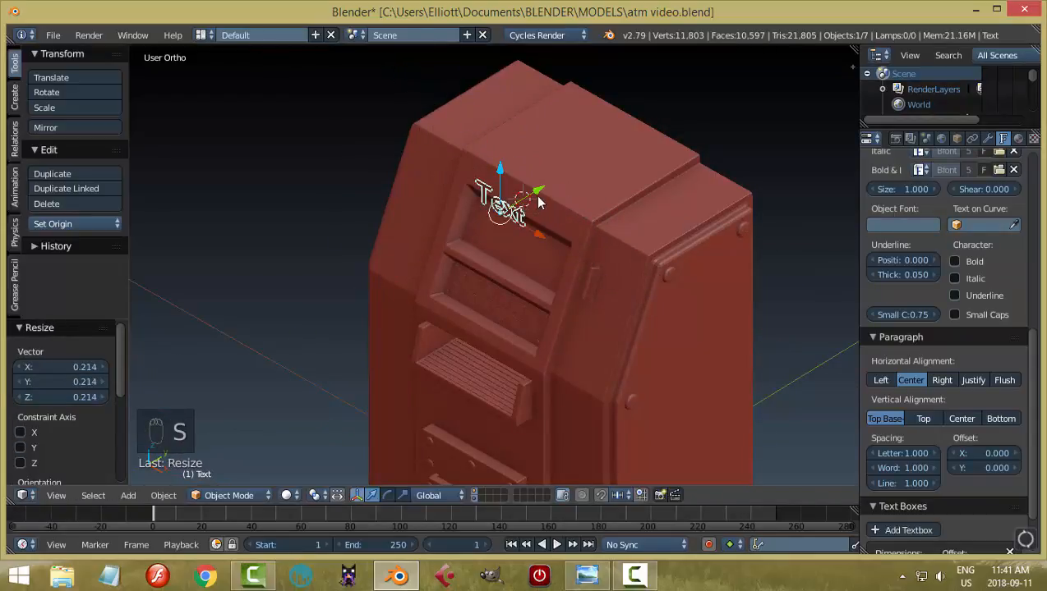
{"action": "key", "text": "g"}
{"action": "key", "text": "y"}
{"action": "left_click", "coordinate": [559, 179]}
{"action": "middle_click_drag", "start_coordinate": [560, 179], "coordinate": [618, 275]}
{"action": "key", "text": "g"}
{"action": "key", "text": "z"}
{"action": "left_click", "coordinate": [507, 155]}
{"action": "key", "text": "KP_Decimal"}
{"action": "scroll", "coordinate": [1024, 243], "scroll_direction": "up", "scroll_amount": 4}
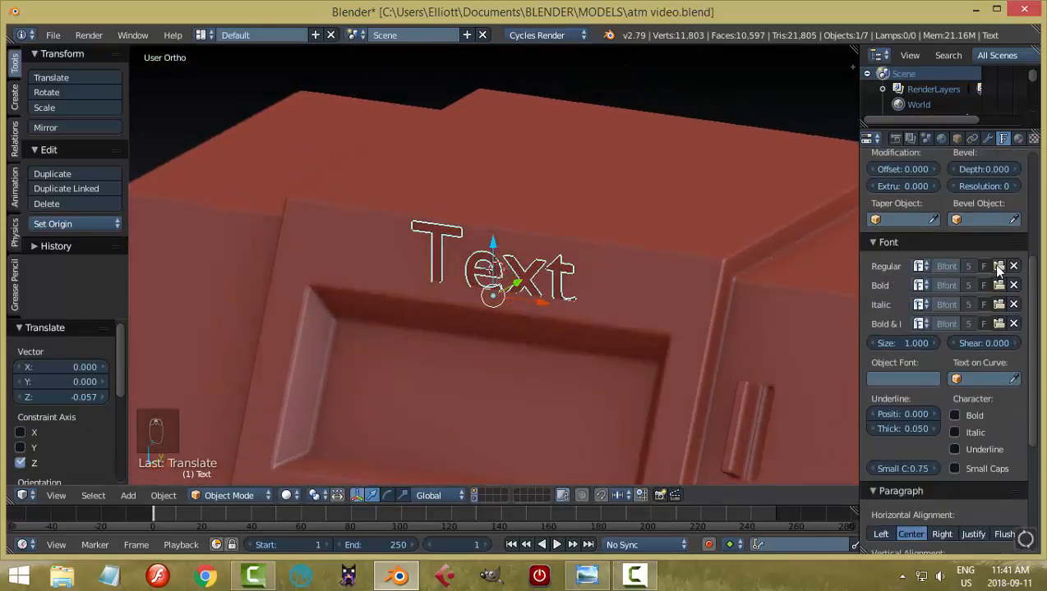
Step: Load aparajb.ttf from the Windows Fonts folder as the text's regular font
{"action": "left_click", "coordinate": [998, 267]}
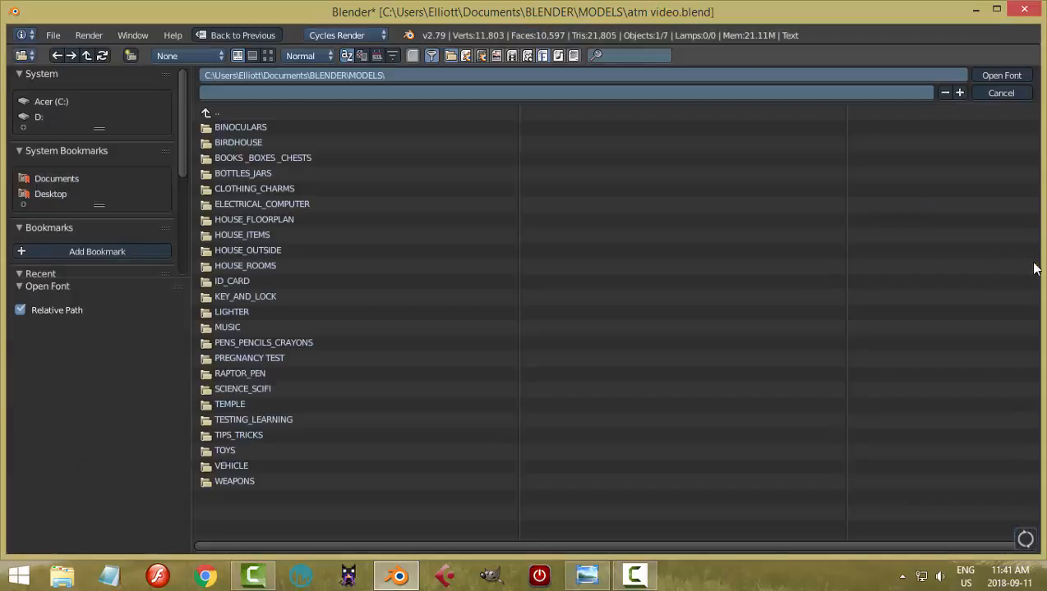
{"action": "left_click", "coordinate": [79, 276]}
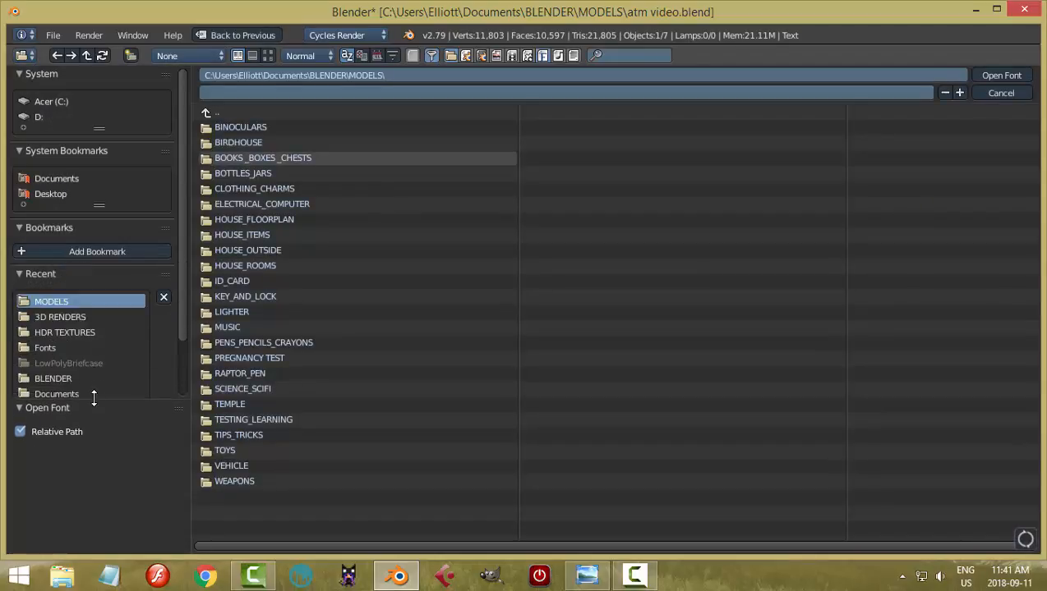
{"action": "left_click", "coordinate": [44, 346]}
{"action": "left_click", "coordinate": [267, 56]}
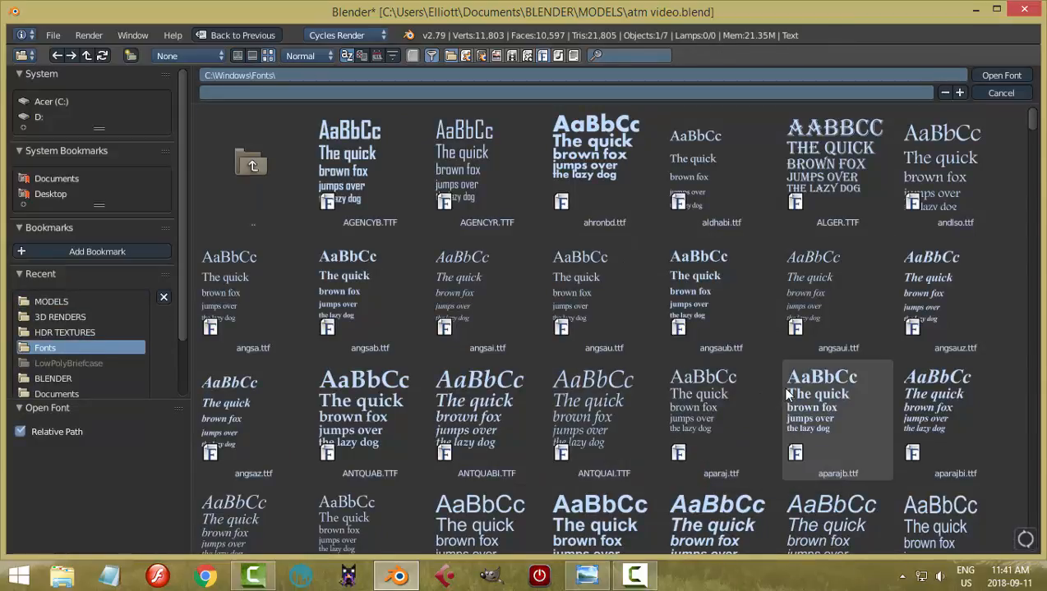
{"action": "left_click", "coordinate": [822, 411]}
{"action": "left_click", "coordinate": [1000, 75]}
{"action": "scroll", "coordinate": [573, 294], "scroll_direction": "up", "scroll_amount": 2}
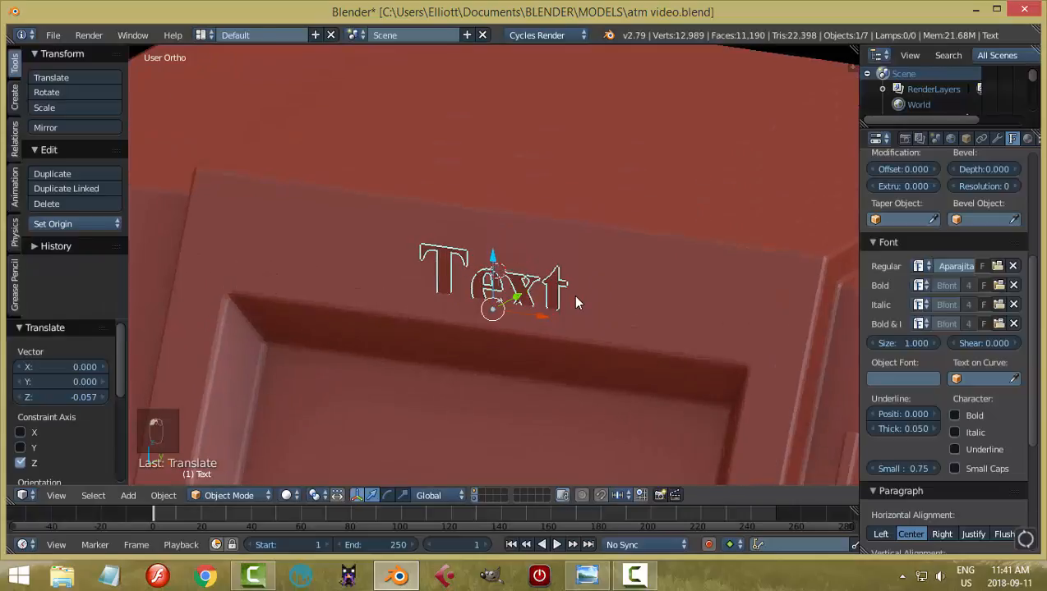
Step: Replace the text object's wording with ATM and raise it about 0.027 along Z
{"action": "key", "text": "Tab"}
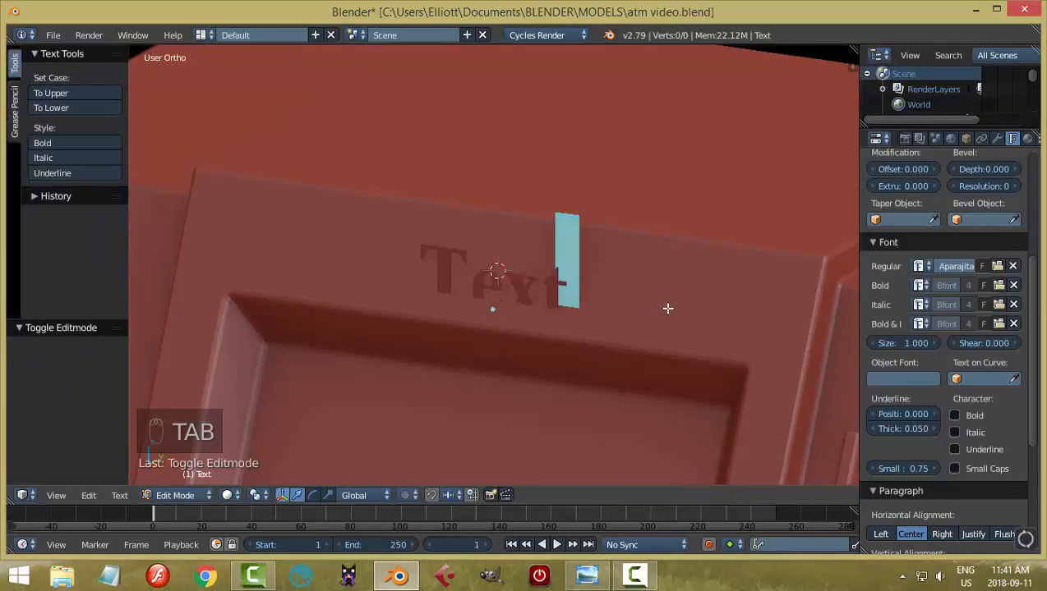
{"action": "key", "text": "BackSpace"}
{"action": "key", "text": "BackSpace"}
{"action": "key", "text": "BackSpace"}
{"action": "key", "text": "BackSpace"}
{"action": "key", "text": "BackSpace"}
{"action": "key", "text": "BackSpace"}
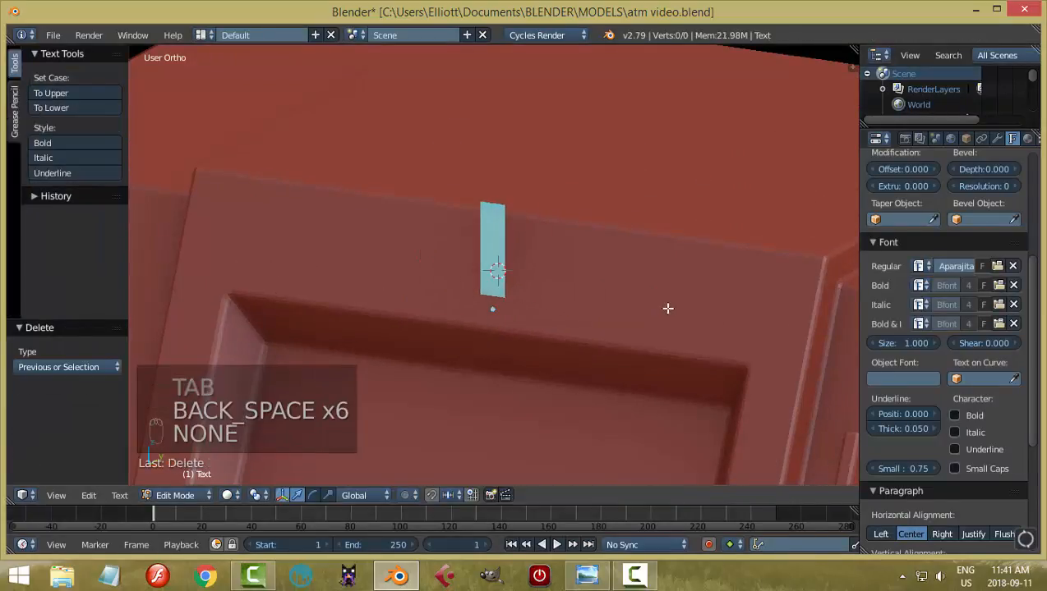
{"action": "type", "text": "ATM"}
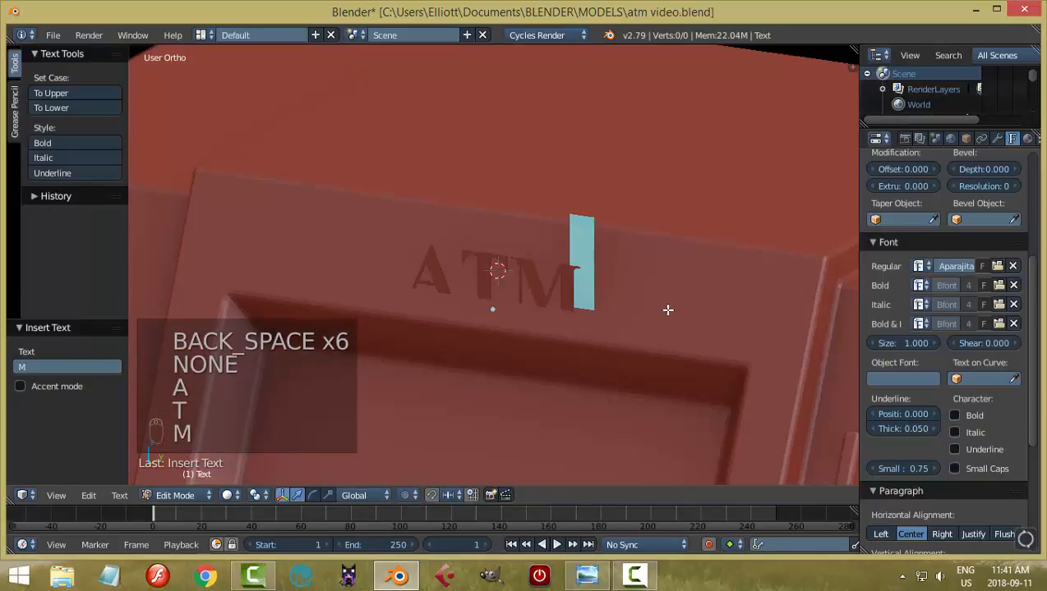
{"action": "key", "text": "Tab"}
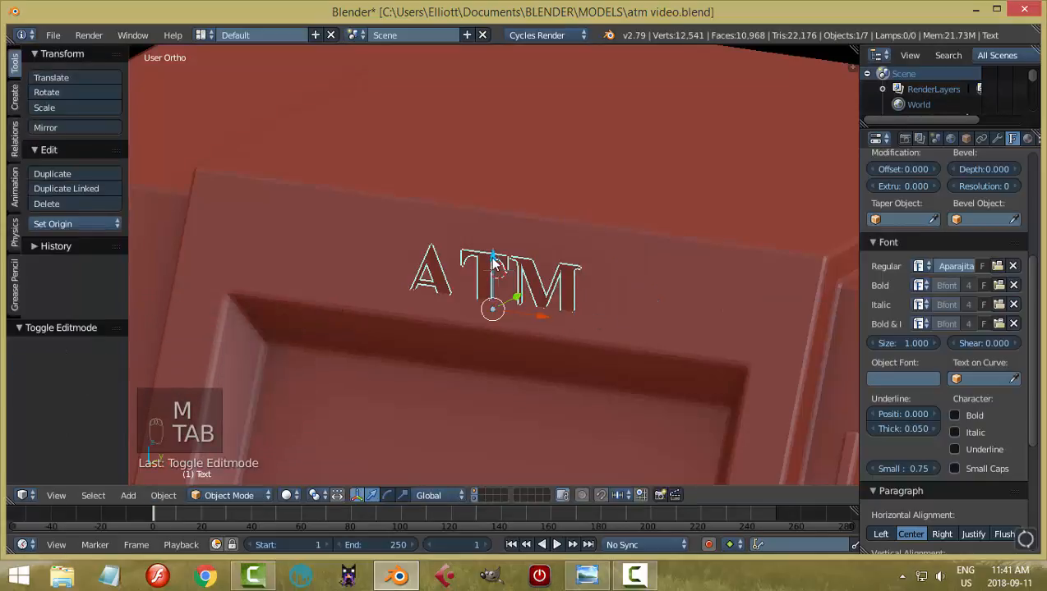
{"action": "mouse_move", "coordinate": [493, 261]}
{"action": "left_mouse_down"}
{"action": "mouse_move", "coordinate": [492, 308]}
{"action": "mouse_move", "coordinate": [493, 247]}
{"action": "left_mouse_up"}
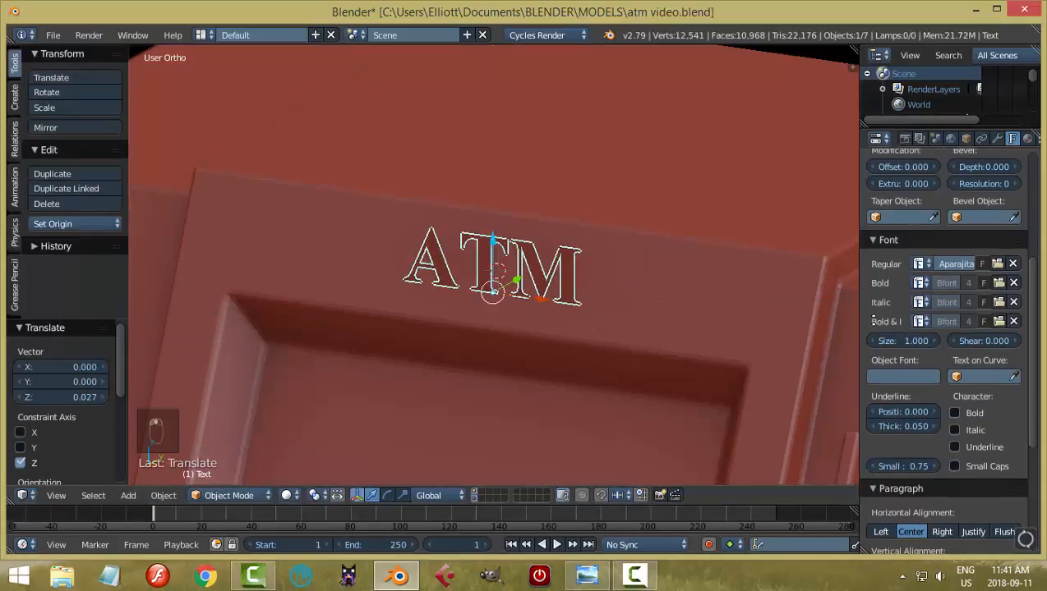
Step: Set the ATM text's bevel depth to 0.022 and its letter spacing to 1.200
{"action": "scroll", "coordinate": [981, 235], "scroll_direction": "down", "scroll_amount": 3}
{"action": "scroll", "coordinate": [979, 396], "scroll_direction": "up", "scroll_amount": 4}
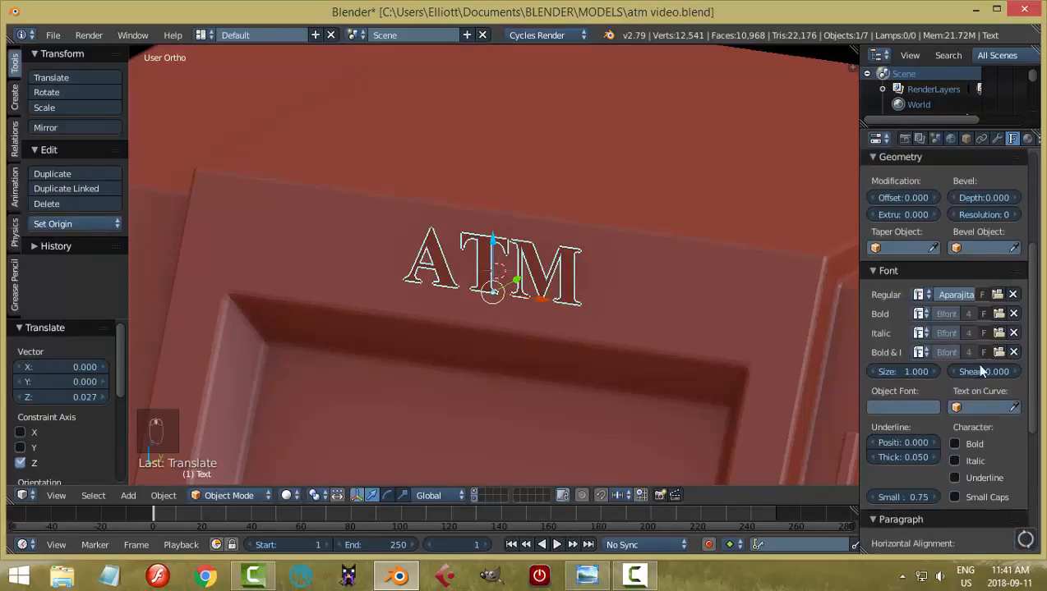
{"action": "left_click_drag", "start_coordinate": [977, 197], "coordinate": [998, 197]}
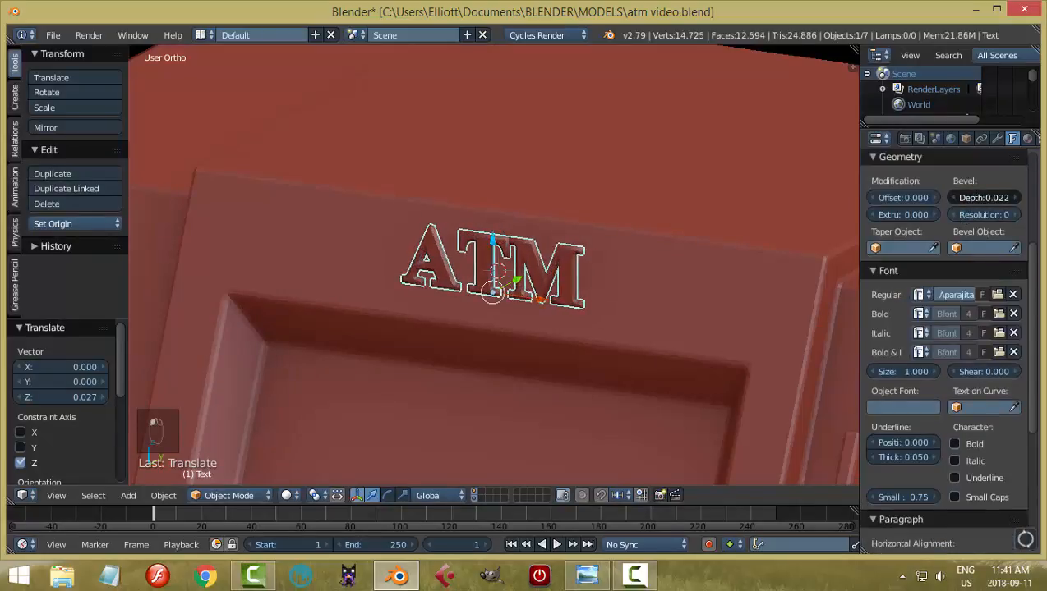
{"action": "scroll", "coordinate": [938, 444], "scroll_direction": "down", "scroll_amount": 10}
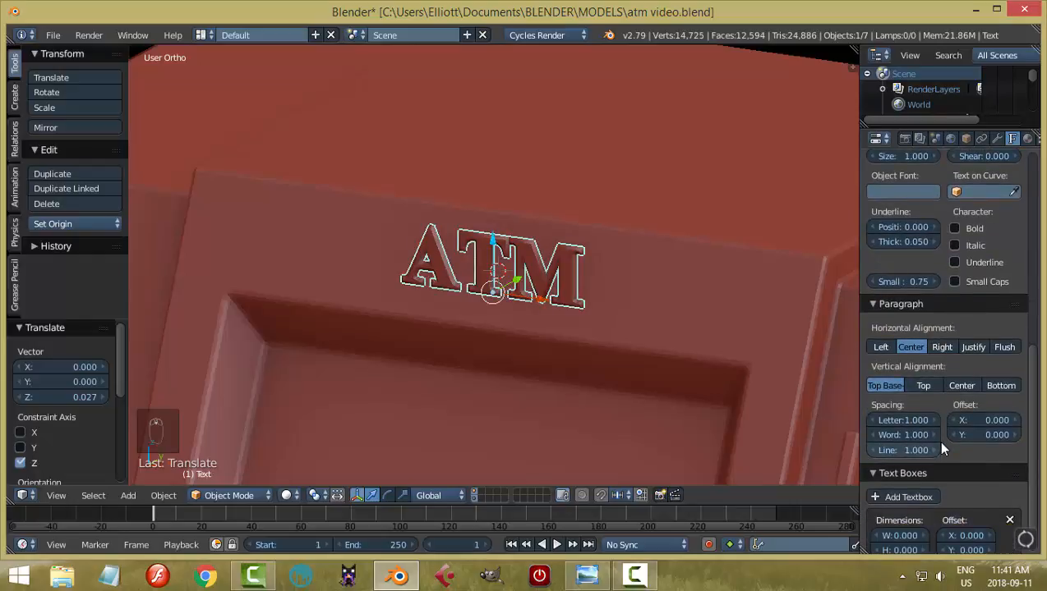
{"action": "left_click_drag", "start_coordinate": [931, 418], "coordinate": [944, 418]}
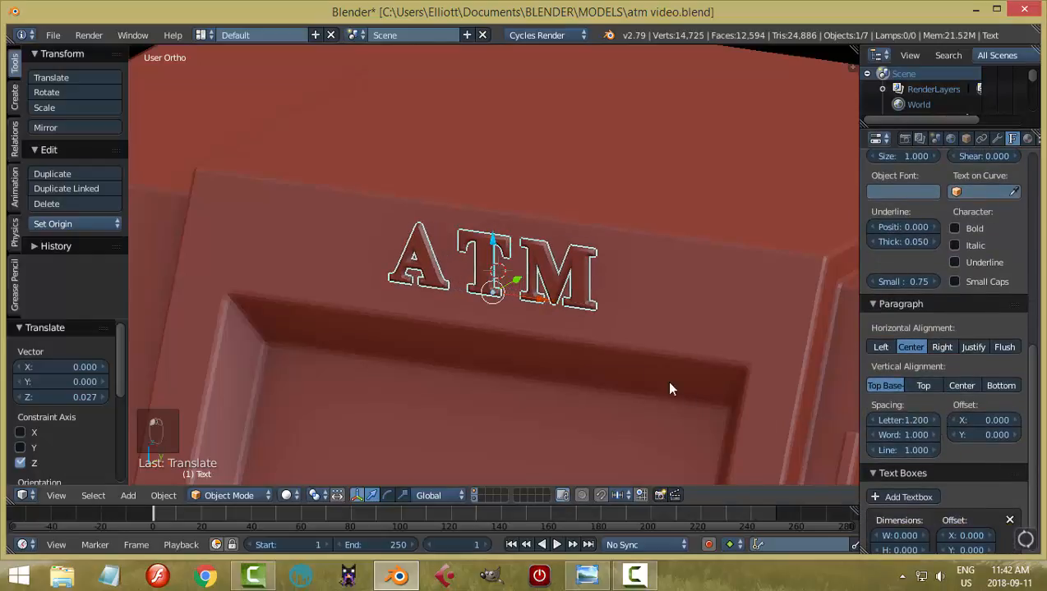
Step: Round the ATM text's edges by setting the bevel resolution to 2
{"action": "middle_click_drag", "start_coordinate": [666, 380], "coordinate": [552, 371]}
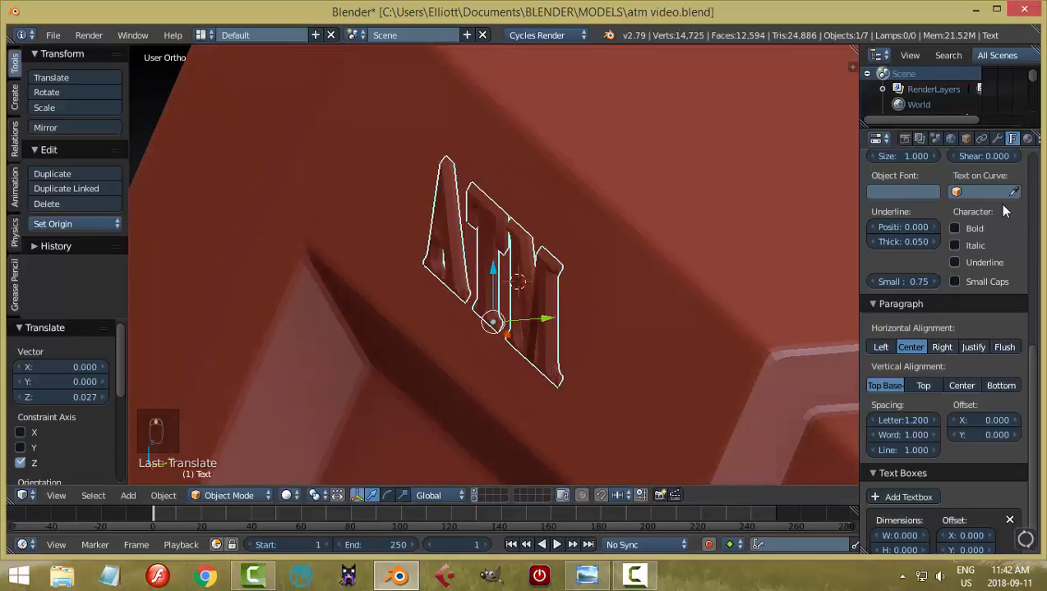
{"action": "scroll", "coordinate": [1004, 234], "scroll_direction": "up", "scroll_amount": 6}
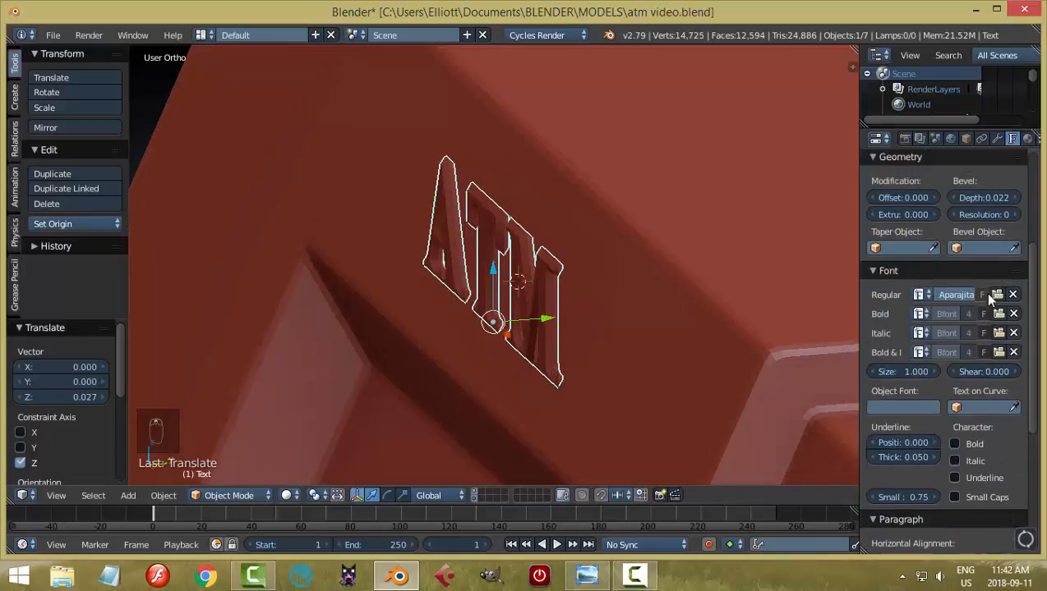
{"action": "left_click", "coordinate": [1006, 215]}
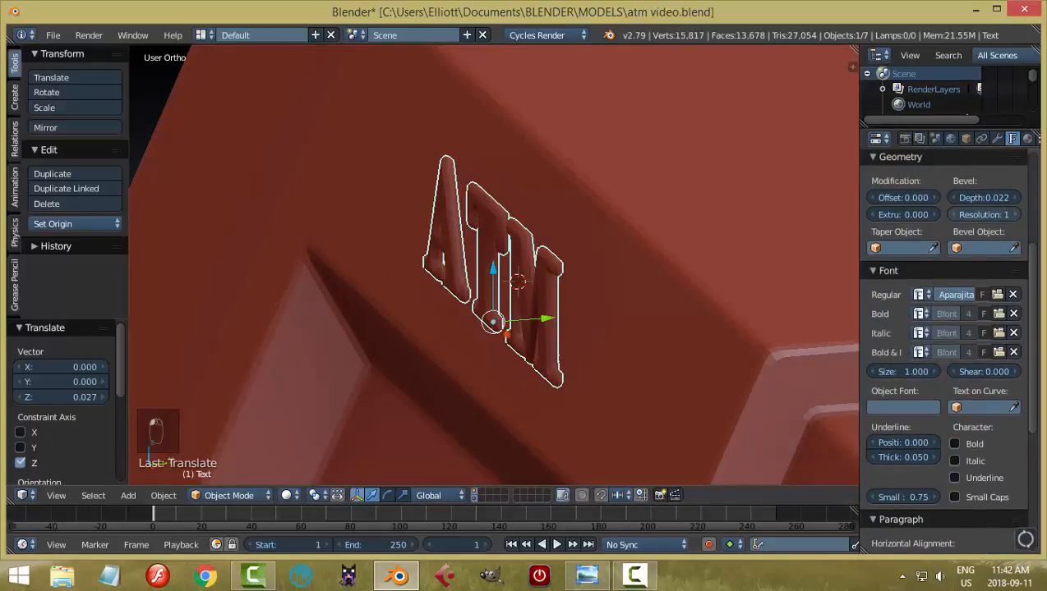
{"action": "left_click", "coordinate": [1006, 215]}
Step: Rotate the text about -24.4° around X to match the sloped front and move it about 0.005 along Y onto the surface
{"action": "middle_click_drag", "start_coordinate": [770, 311], "coordinate": [626, 346]}
{"action": "key", "text": "KP_3"}
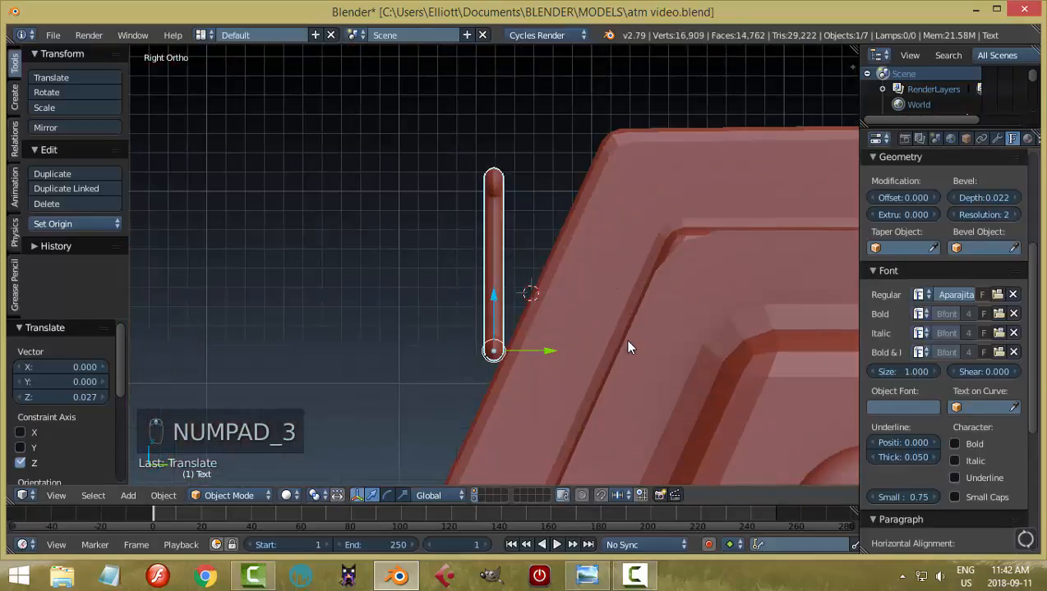
{"action": "key", "text": "r"}
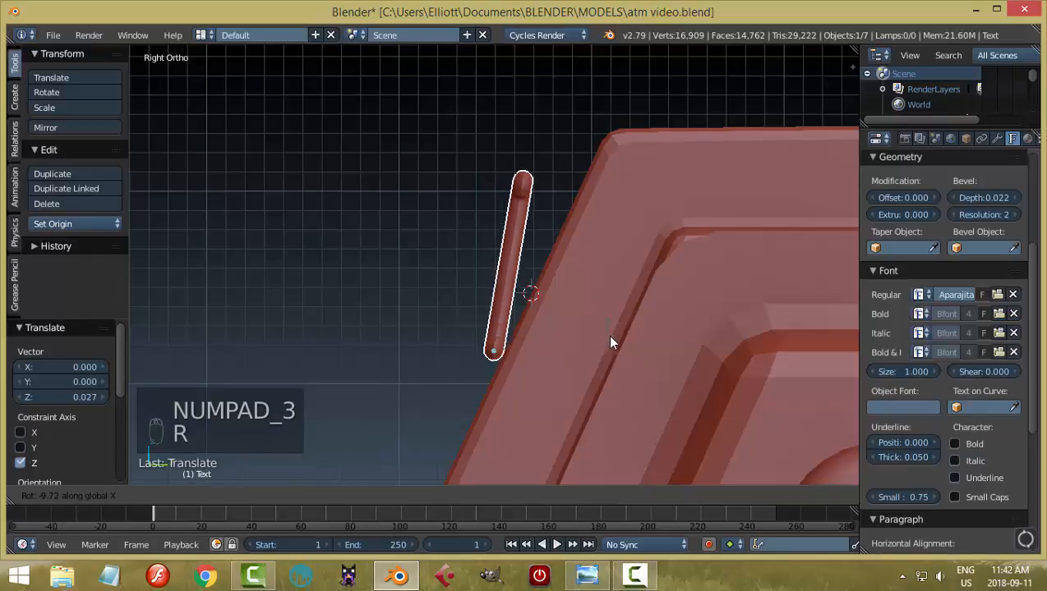
{"action": "left_click", "coordinate": [616, 362]}
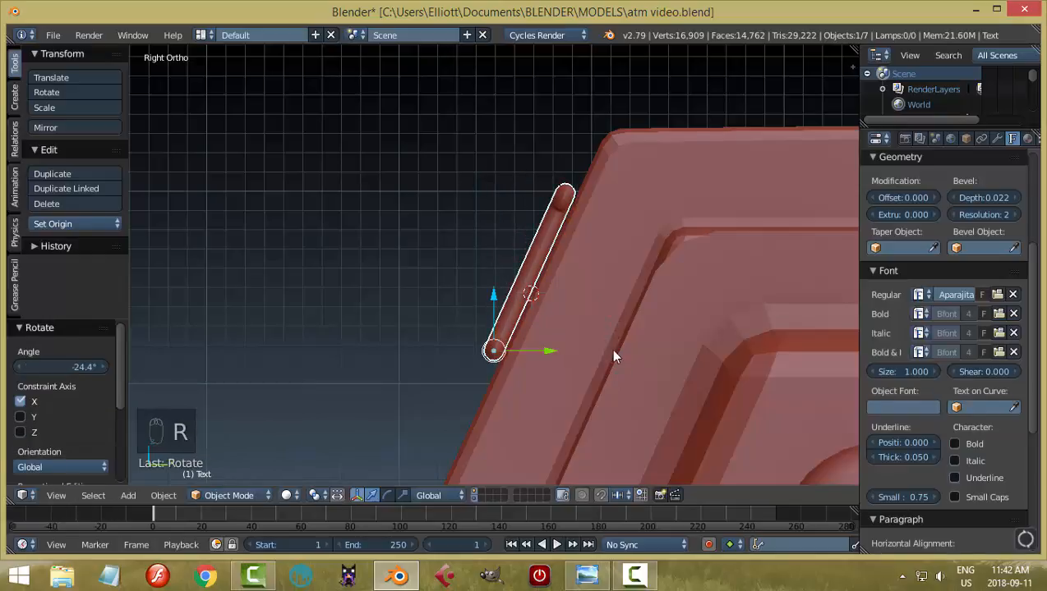
{"action": "left_click_drag", "start_coordinate": [551, 346], "coordinate": [565, 354]}
{"action": "middle_click_drag", "start_coordinate": [566, 355], "coordinate": [669, 351]}
{"action": "scroll", "coordinate": [639, 321], "scroll_direction": "down", "scroll_amount": 5}
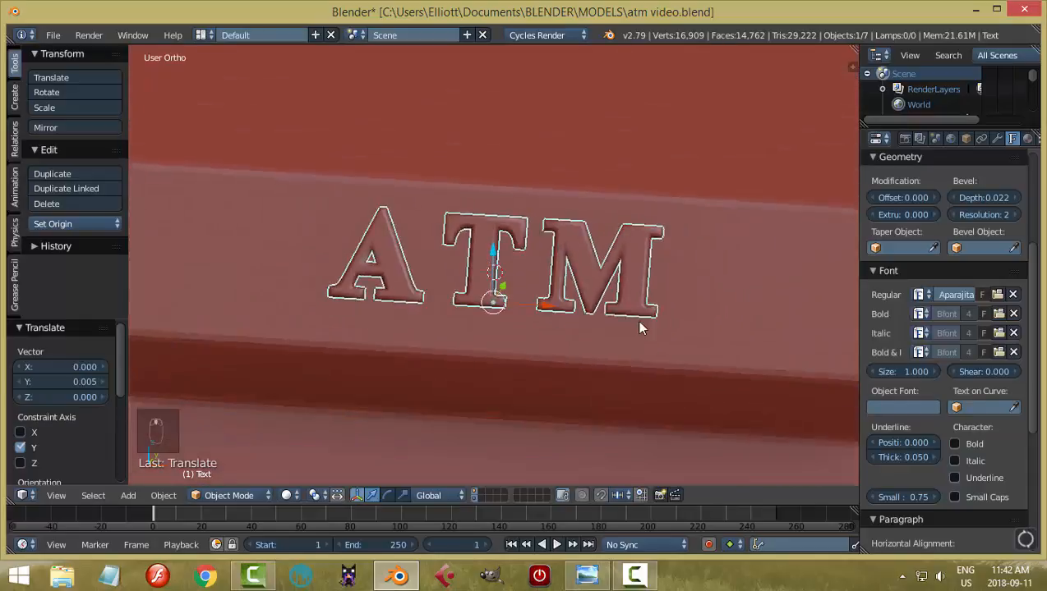
Step: Set the transform orientation to Normal and move the ATM text about -0.012 along Y, down the sloped face
{"action": "middle_click_drag", "start_coordinate": [627, 304], "coordinate": [555, 289]}
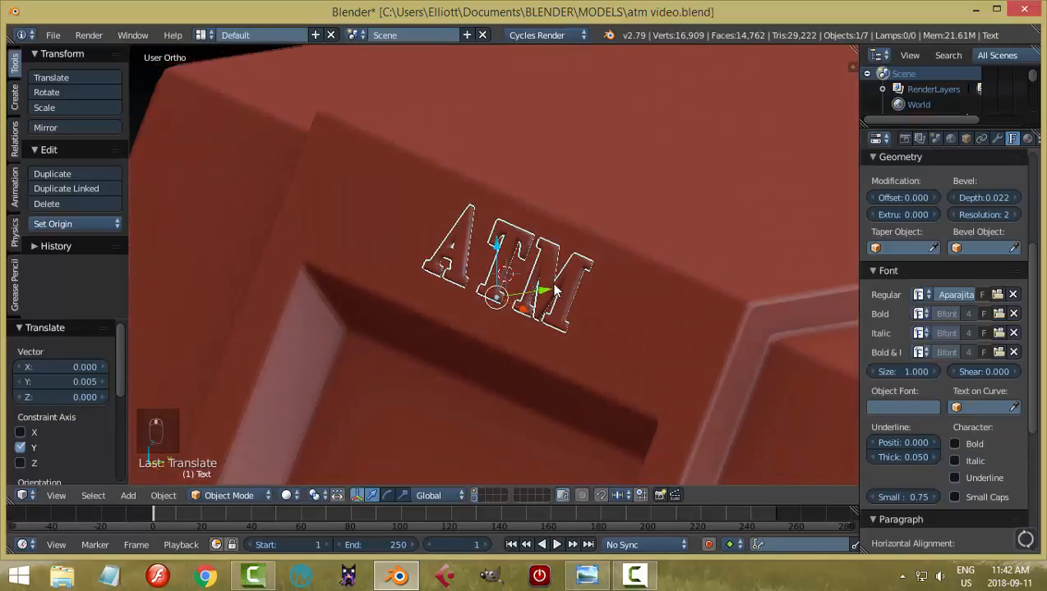
{"action": "left_click", "coordinate": [428, 495]}
{"action": "left_click", "coordinate": [434, 442]}
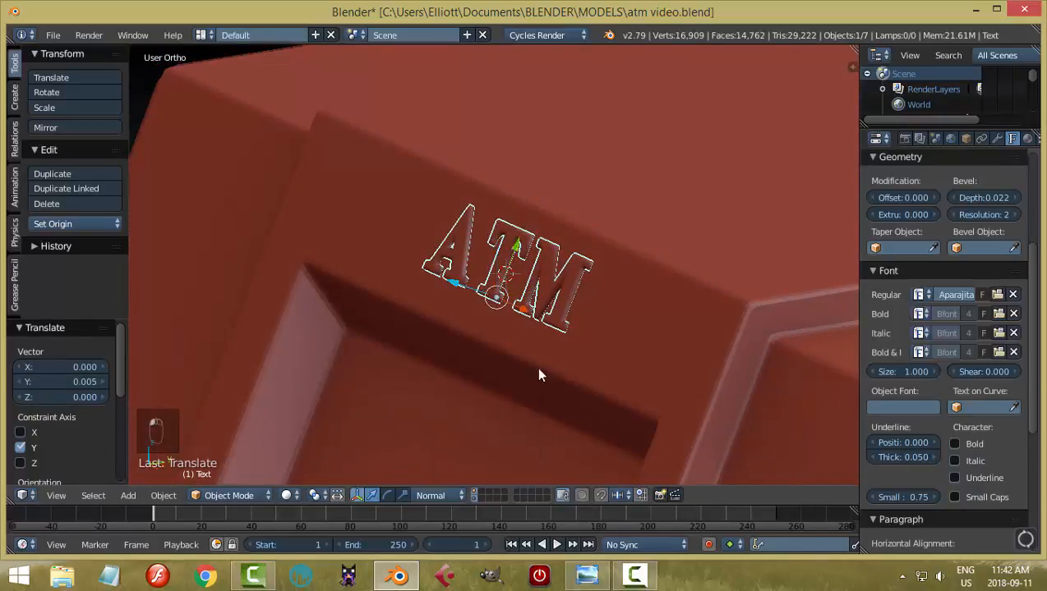
{"action": "middle_click_drag", "start_coordinate": [536, 367], "coordinate": [534, 269]}
{"action": "key", "text": "g"}
{"action": "key", "text": "y"}
{"action": "key", "text": "y"}
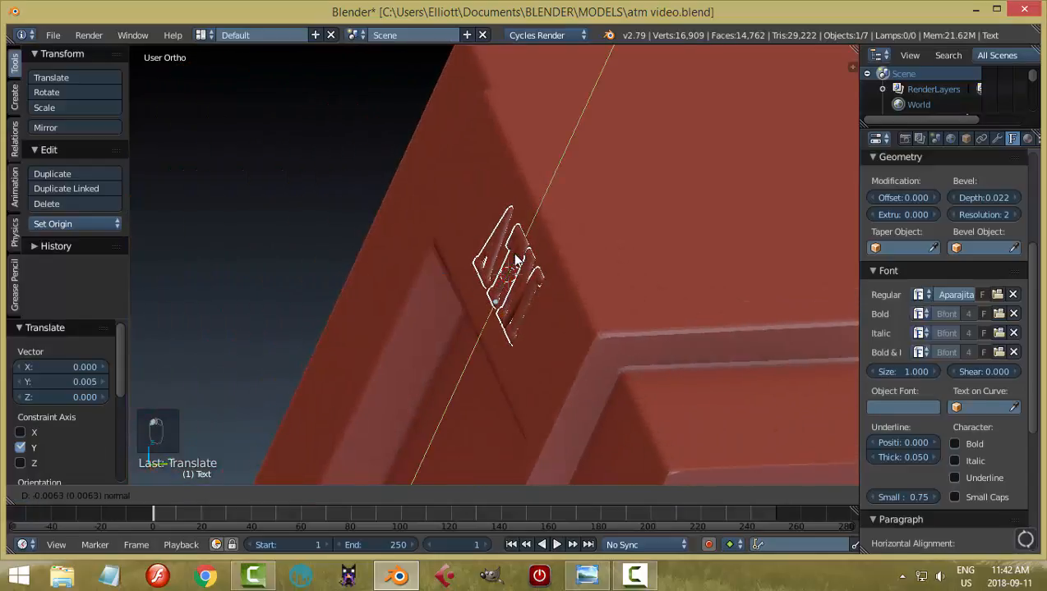
{"action": "left_click", "coordinate": [513, 263]}
{"action": "middle_click_drag", "start_coordinate": [437, 285], "coordinate": [672, 308]}
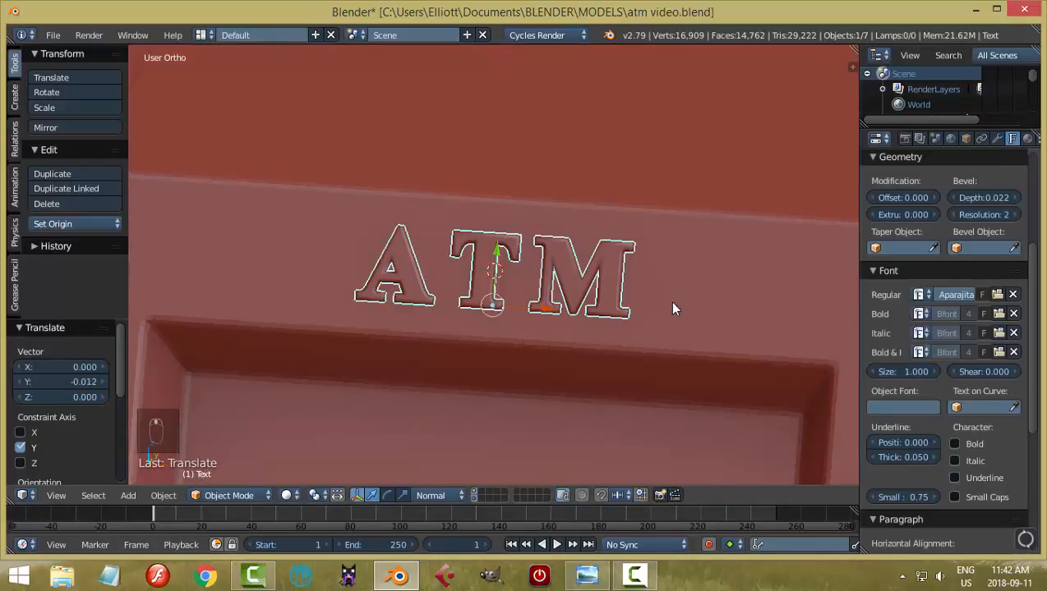
Step: Scale the ATM text up slightly and move it about -0.006 along its normal Y axis above the screen recess
{"action": "key", "text": "KP_1"}
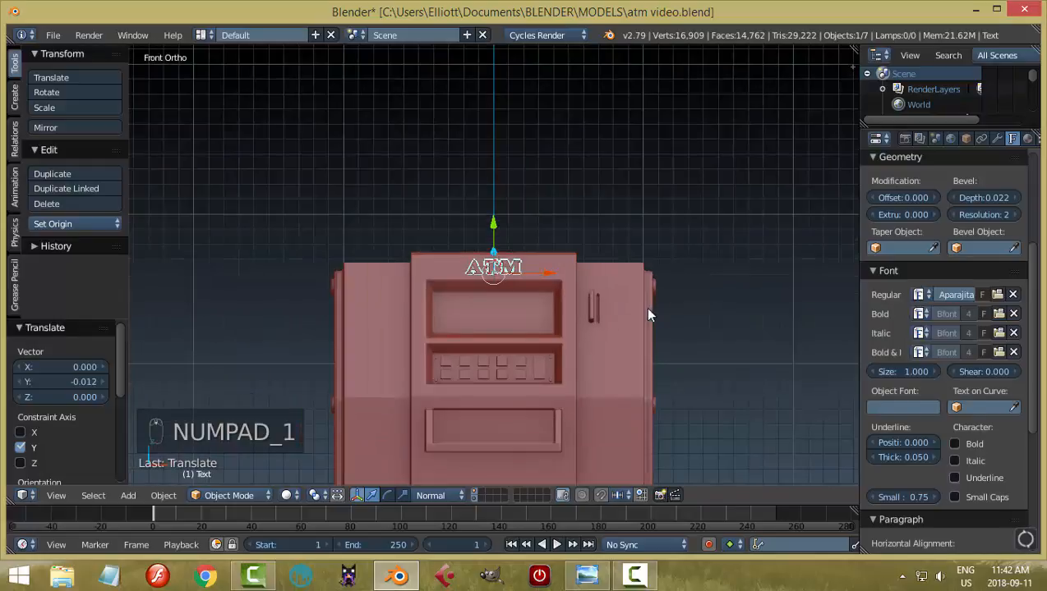
{"action": "key", "text": "a"}
{"action": "key", "text": "a"}
{"action": "middle_click_drag", "start_coordinate": [648, 315], "coordinate": [580, 317]}
{"action": "scroll", "coordinate": [563, 304], "scroll_direction": "up", "scroll_amount": 5}
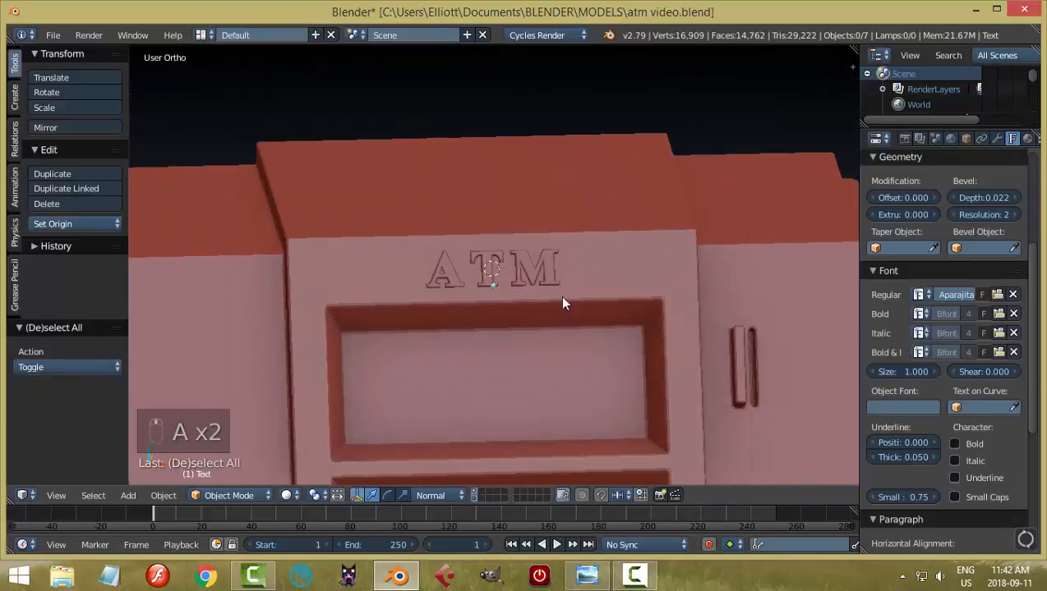
{"action": "right_click", "coordinate": [542, 273]}
{"action": "middle_click_drag", "start_coordinate": [542, 274], "coordinate": [595, 291]}
{"action": "key", "text": "s"}
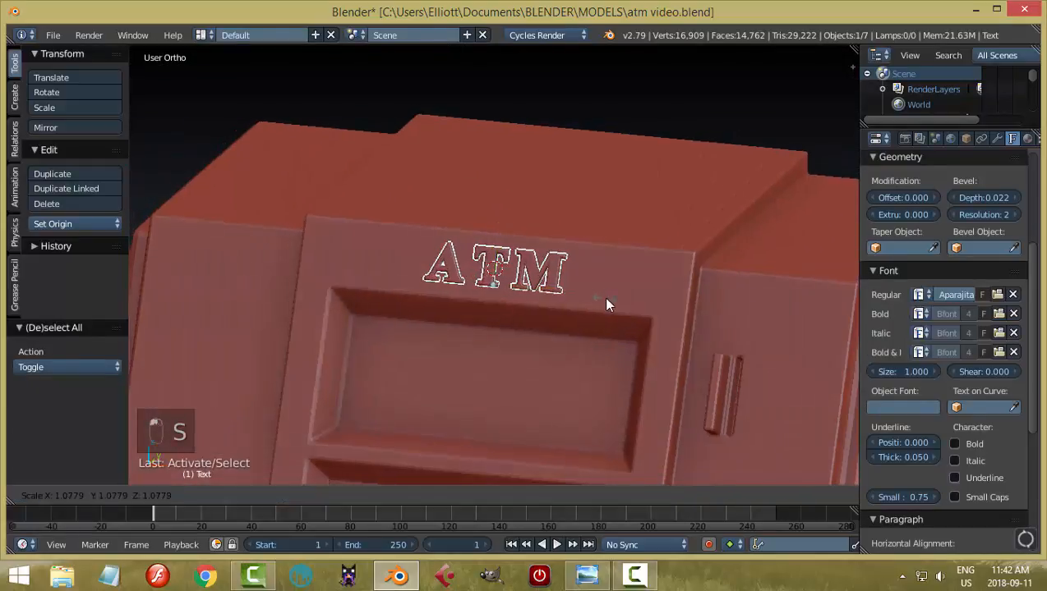
{"action": "left_click", "coordinate": [608, 299]}
{"action": "left_click_drag", "start_coordinate": [503, 233], "coordinate": [498, 234]}
{"action": "middle_click_drag", "start_coordinate": [601, 325], "coordinate": [644, 327]}
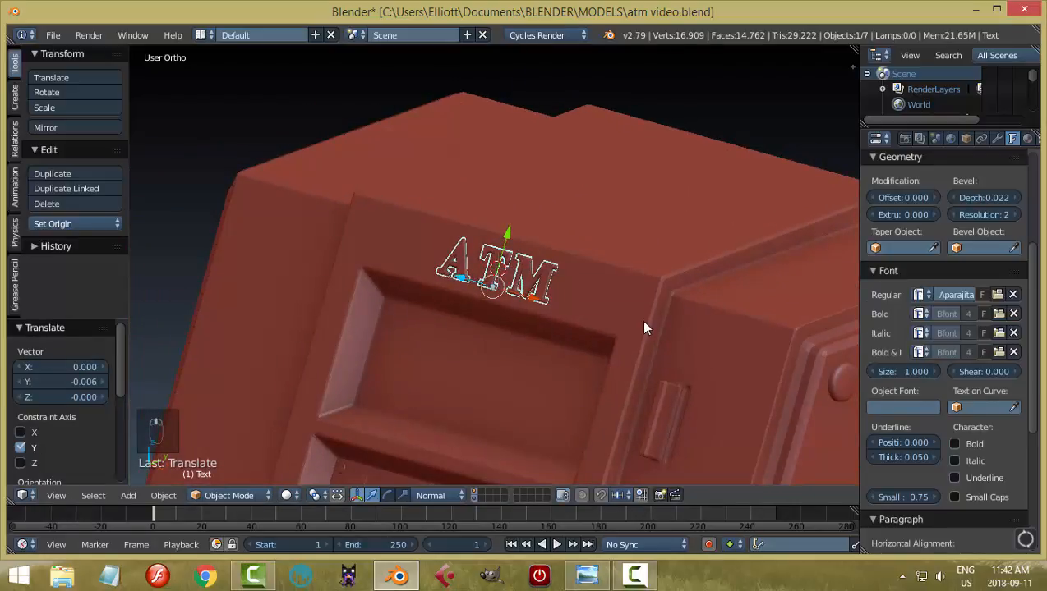
Step: Convert the ATM text to a mesh and save the file
{"action": "scroll", "coordinate": [644, 328], "scroll_direction": "up", "scroll_amount": 2}
{"action": "key", "text": "alt+c"}
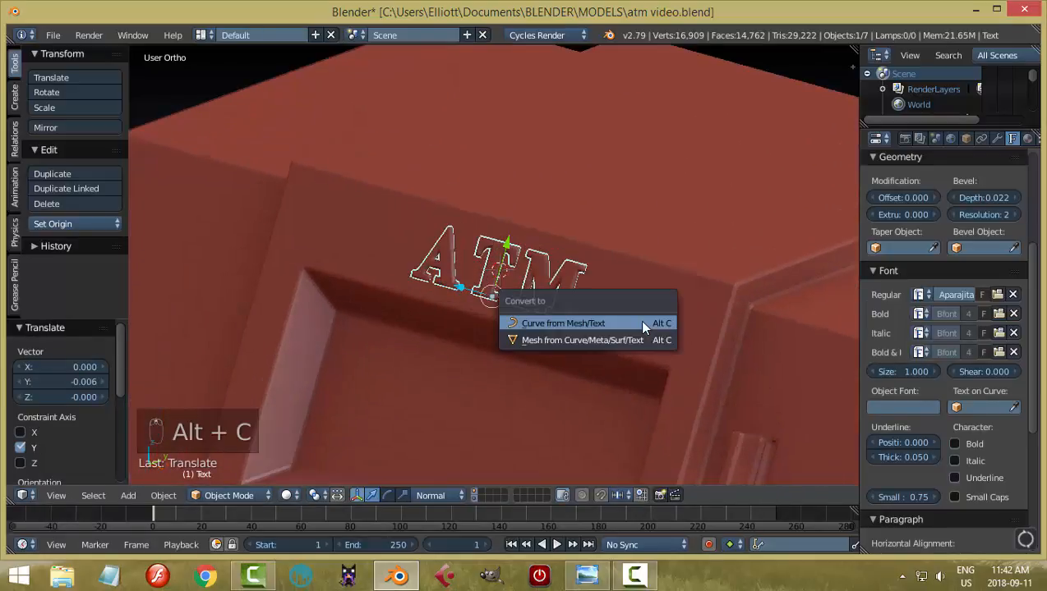
{"action": "left_click", "coordinate": [582, 341]}
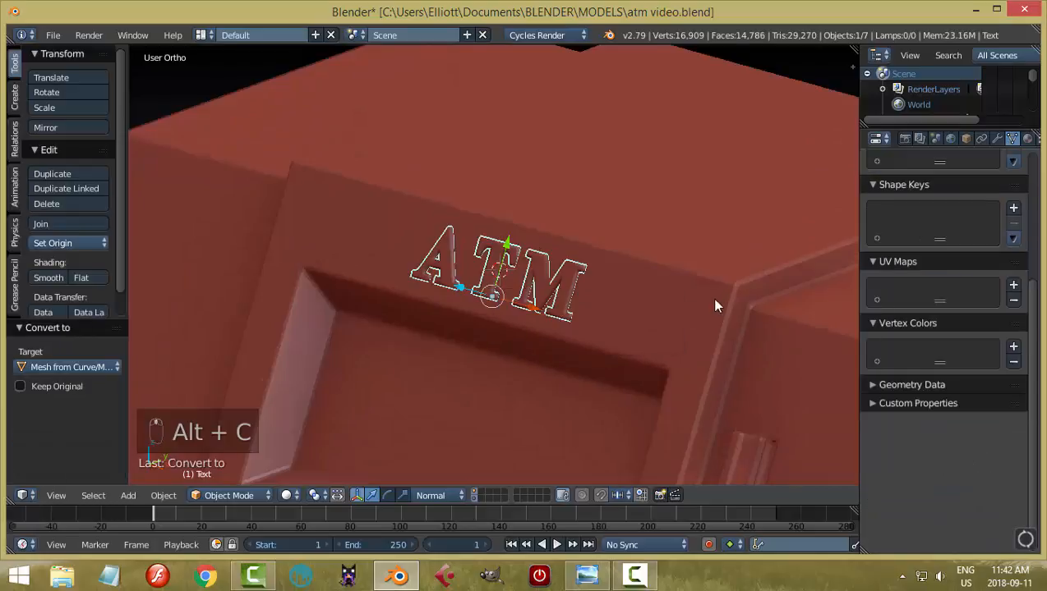
{"action": "middle_click_drag", "start_coordinate": [711, 298], "coordinate": [620, 338]}
{"action": "key", "text": "ctrl+s"}
{"action": "scroll", "coordinate": [649, 334], "scroll_direction": "down", "scroll_amount": 8}
{"action": "scroll", "coordinate": [621, 297], "scroll_direction": "up", "scroll_amount": 5}
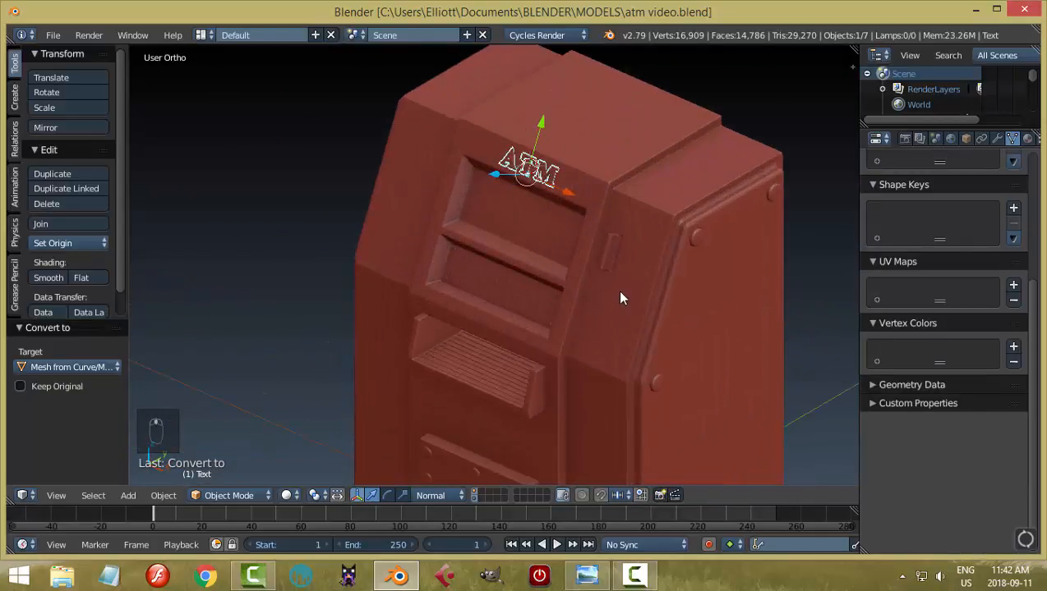
Step: Apply the Mirror modifier on the ATM's side panels
{"action": "right_click", "coordinate": [693, 294]}
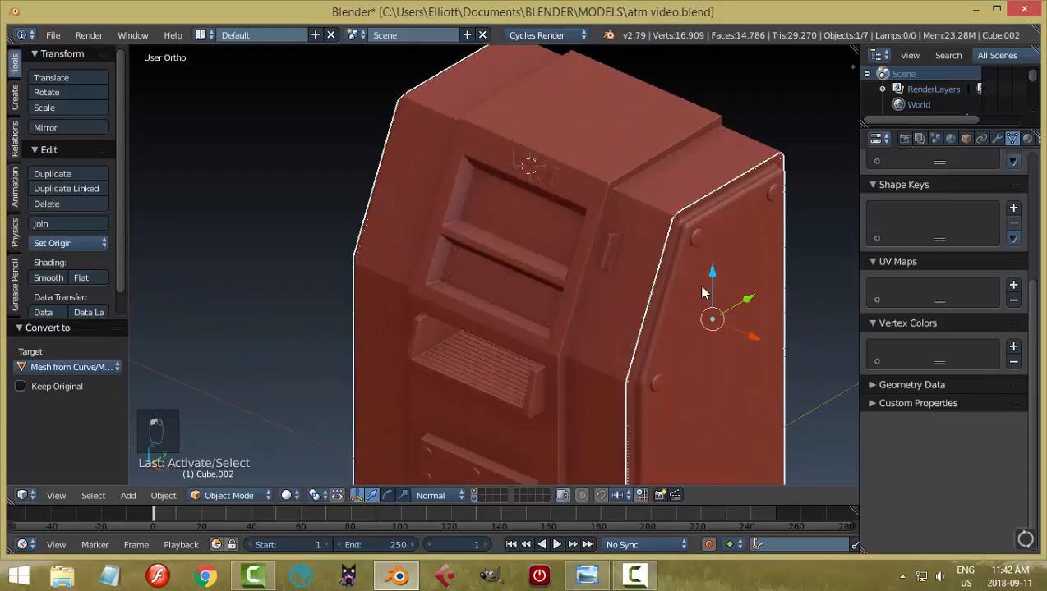
{"action": "left_click", "coordinate": [996, 139]}
{"action": "left_click", "coordinate": [895, 234]}
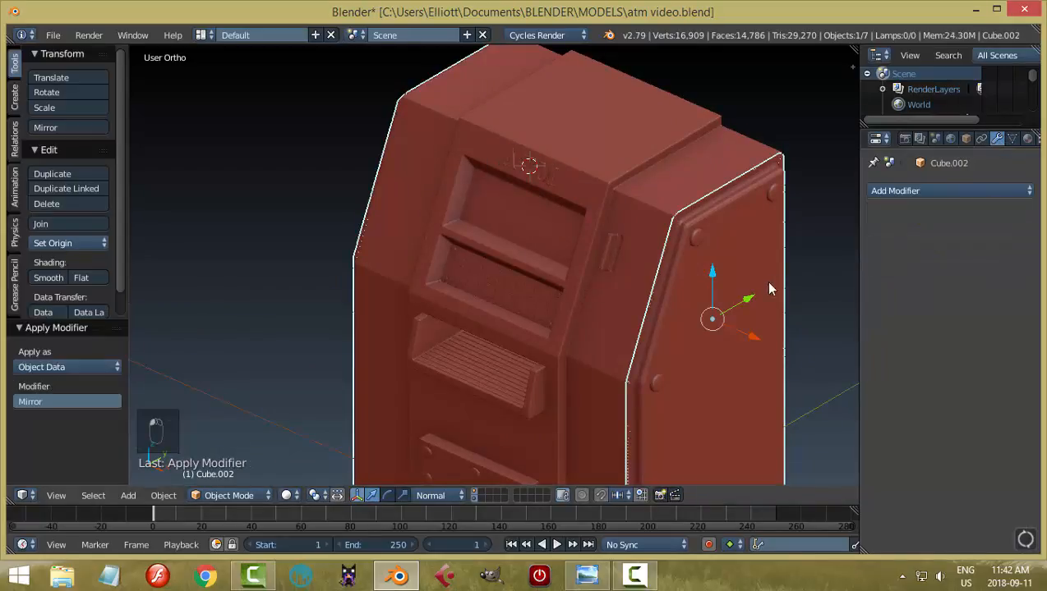
{"action": "scroll", "coordinate": [575, 329], "scroll_direction": "down", "scroll_amount": 2}
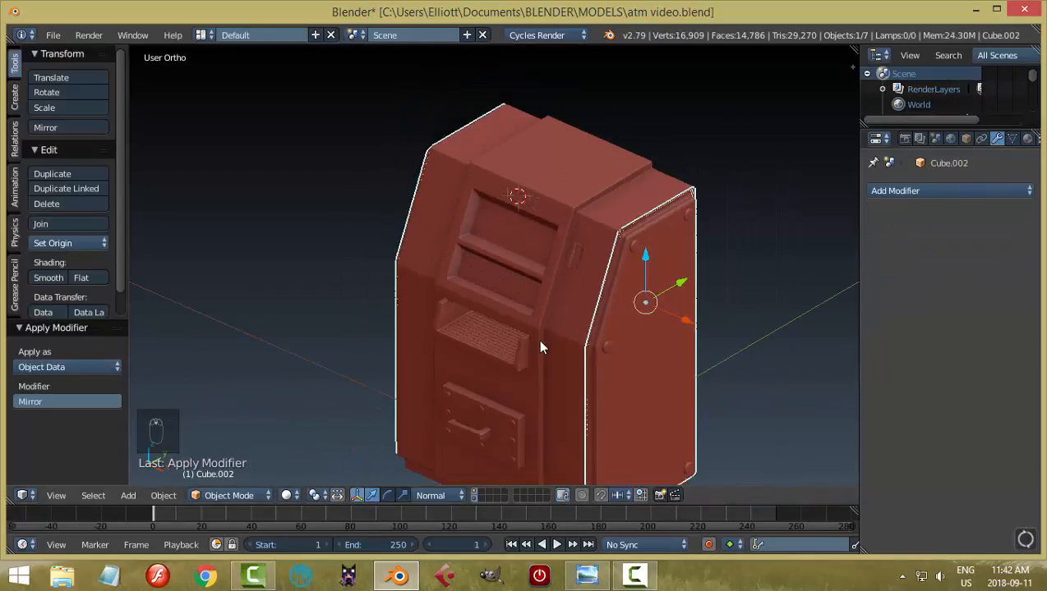
Step: Select the ridged tray below the key recess and set the transform orientation to Global
{"action": "right_click", "coordinate": [483, 337]}
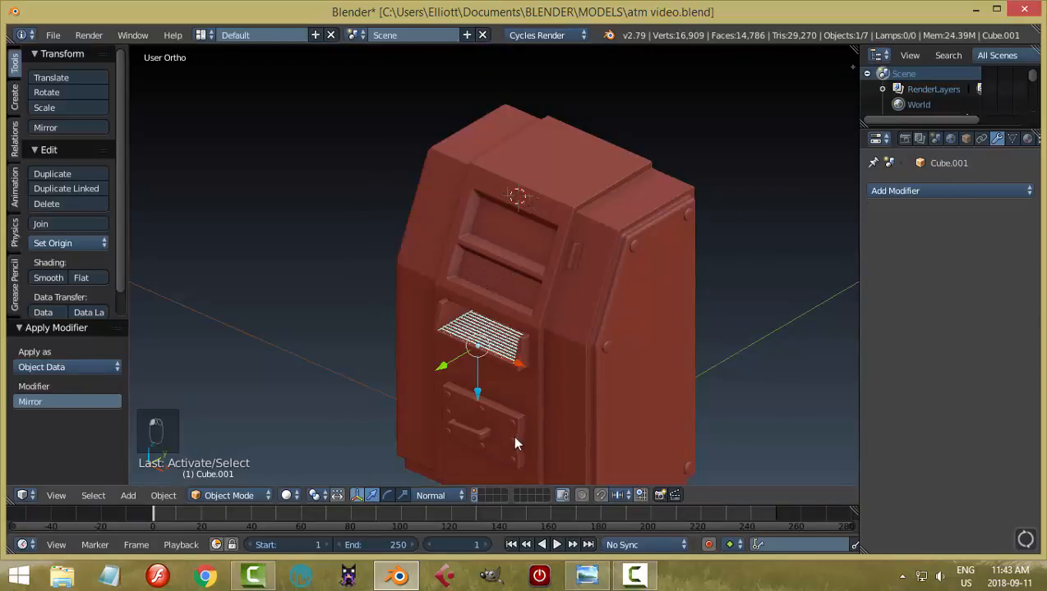
{"action": "left_click", "coordinate": [446, 497]}
{"action": "left_click", "coordinate": [444, 482]}
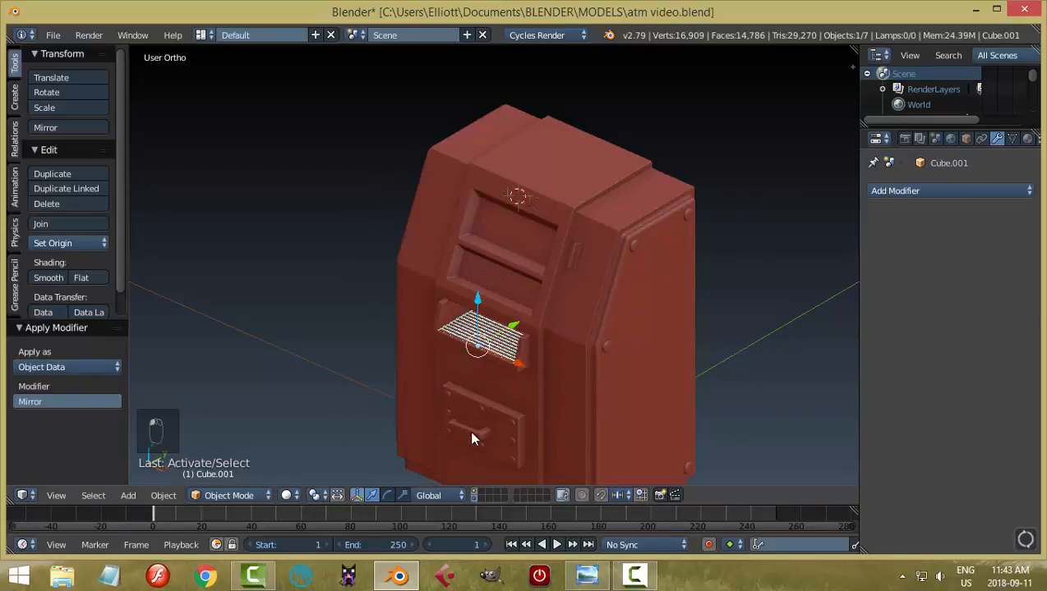
Step: Apply the Bevel modifier on the ATM's main body
{"action": "right_click", "coordinate": [472, 437]}
{"action": "right_click", "coordinate": [587, 289]}
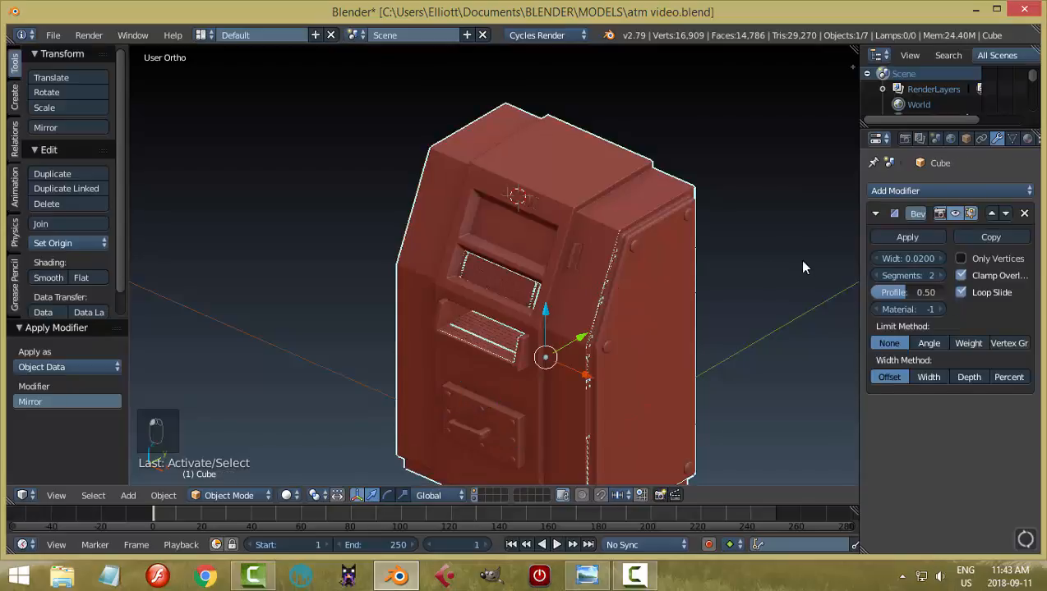
{"action": "left_click", "coordinate": [905, 232]}
Step: Join the keypad keys in the lower recess and the riveted side panels to the ATM's main body
{"action": "scroll", "coordinate": [542, 320], "scroll_direction": "up", "scroll_amount": 2}
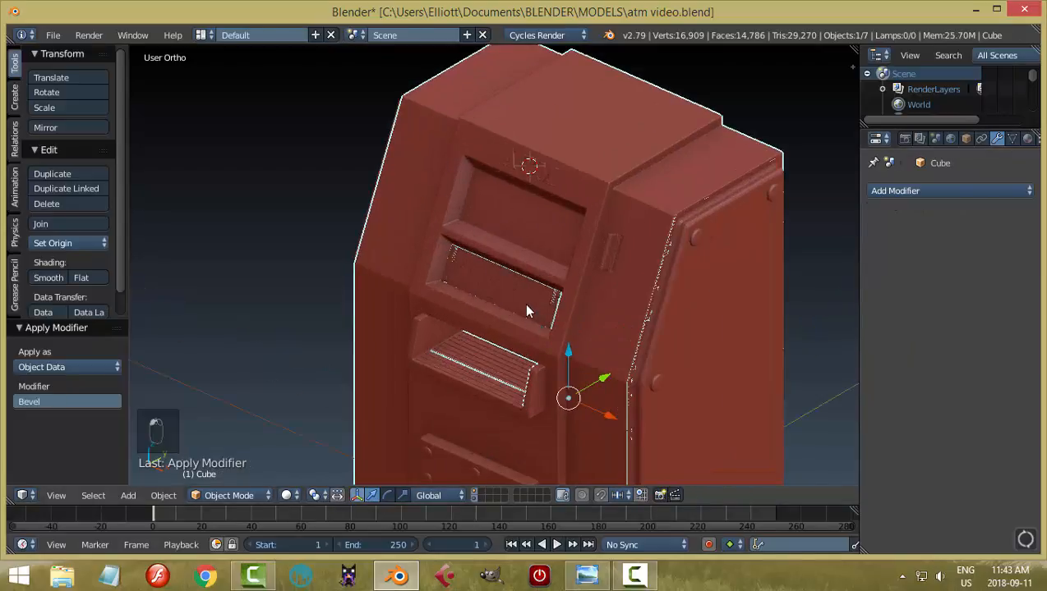
{"action": "right_click", "coordinate": [527, 303]}
{"action": "right_click", "coordinate": [621, 294], "text": "shift"}
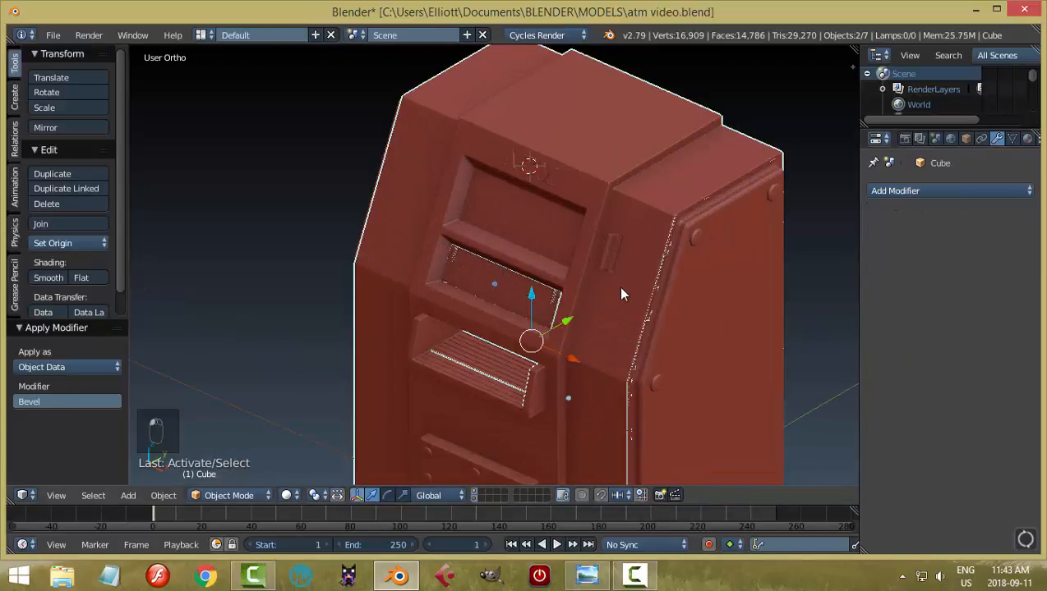
{"action": "key", "text": "ctrl+j"}
{"action": "right_click", "coordinate": [744, 267]}
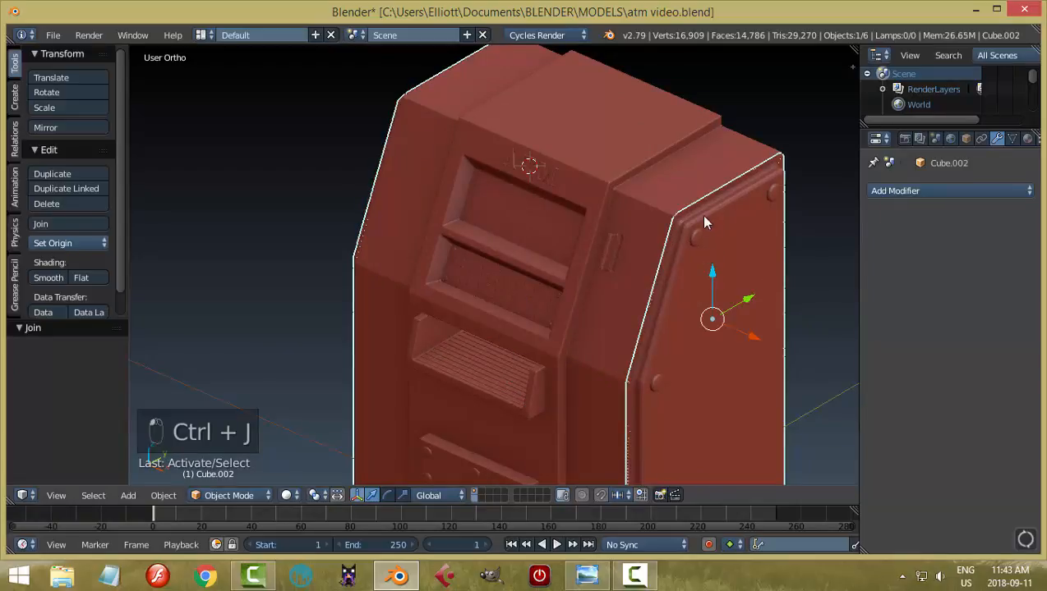
{"action": "right_click", "coordinate": [668, 179], "text": "shift"}
{"action": "key", "text": "ctrl+j"}
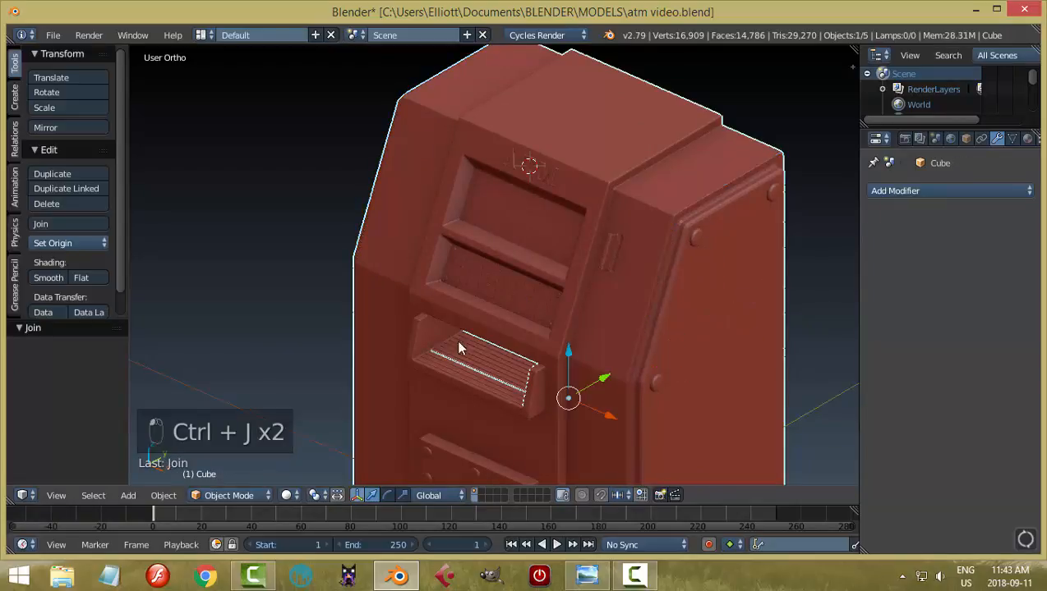
Step: Join the ridged tray below the key recess and the riveted plate on the lower front to the main body
{"action": "right_click", "coordinate": [504, 374]}
{"action": "right_click", "coordinate": [599, 344], "text": "shift"}
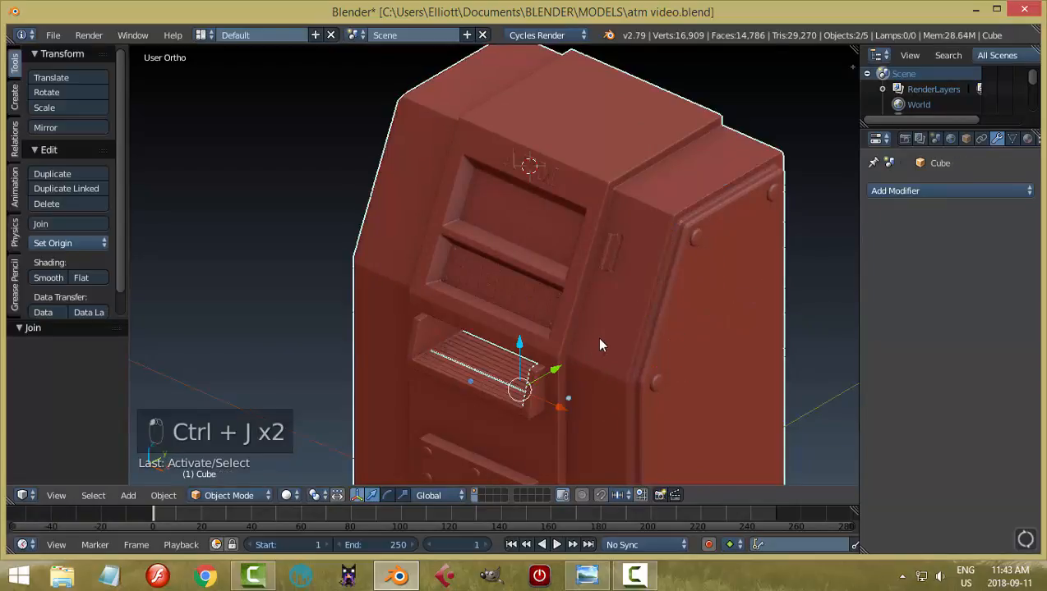
{"action": "key", "text": "ctrl+j"}
{"action": "scroll", "coordinate": [600, 345], "scroll_direction": "down", "scroll_amount": 4}
{"action": "middle_click_drag", "start_coordinate": [561, 355], "coordinate": [584, 340]}
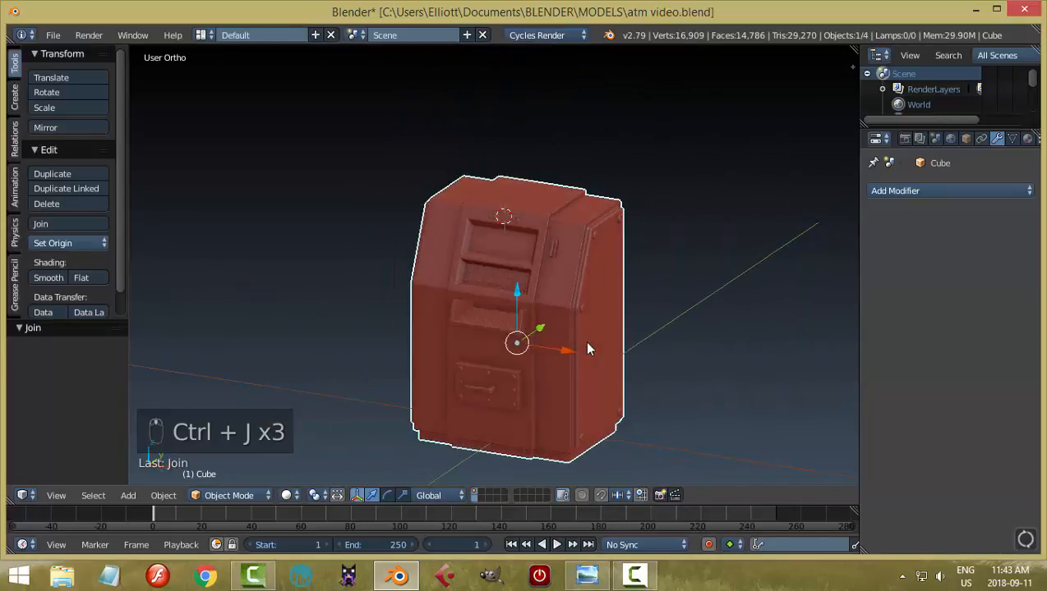
{"action": "scroll", "coordinate": [584, 340], "scroll_direction": "up", "scroll_amount": 6}
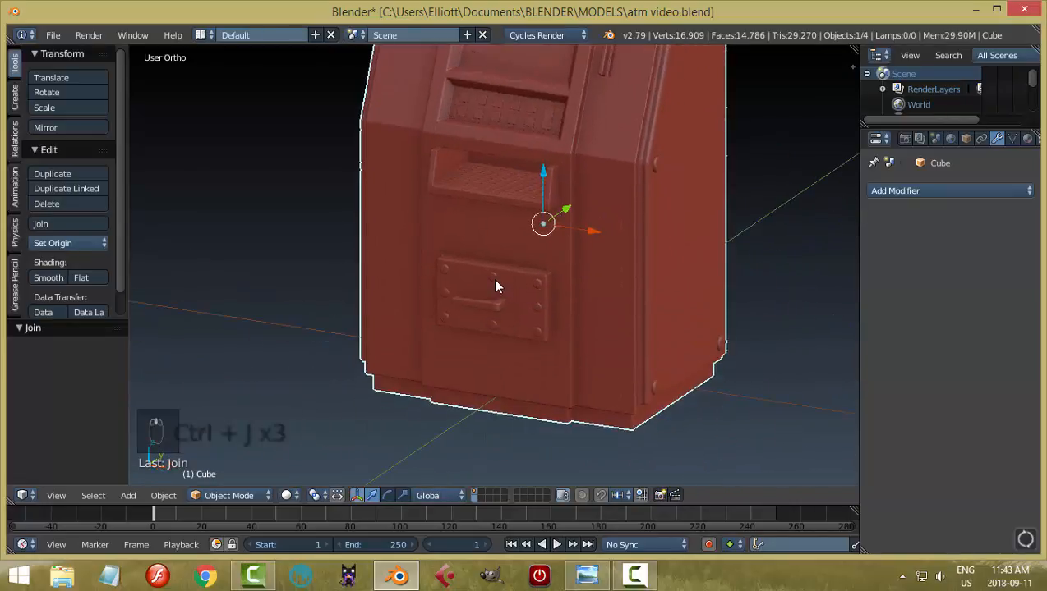
{"action": "right_click", "coordinate": [493, 281]}
{"action": "right_click", "coordinate": [593, 257], "text": "shift"}
{"action": "key", "text": "ctrl+j"}
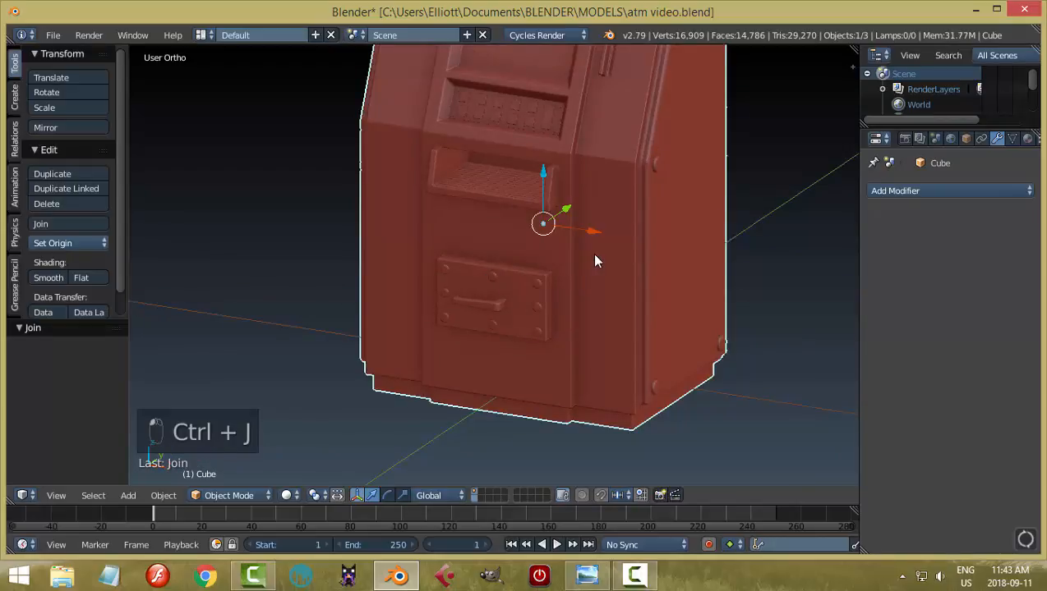
Step: Join the handle on the riveted front plate to the main body and deselect everything
{"action": "right_click", "coordinate": [497, 312]}
{"action": "right_click", "coordinate": [591, 274], "text": "shift"}
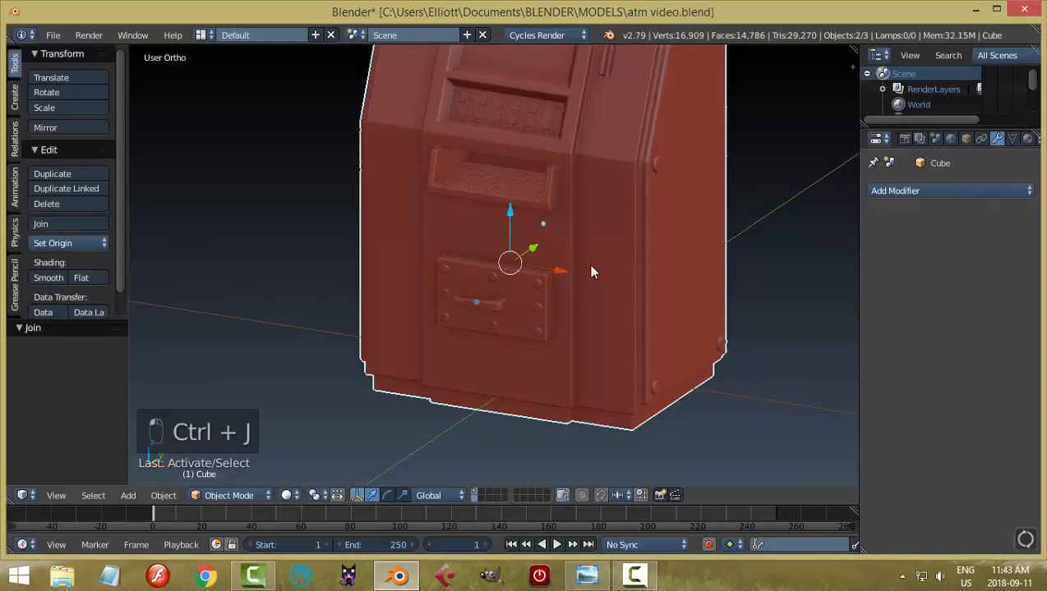
{"action": "key", "text": "ctrl+j"}
{"action": "scroll", "coordinate": [591, 269], "scroll_direction": "down", "scroll_amount": 3}
{"action": "key", "text": "a"}
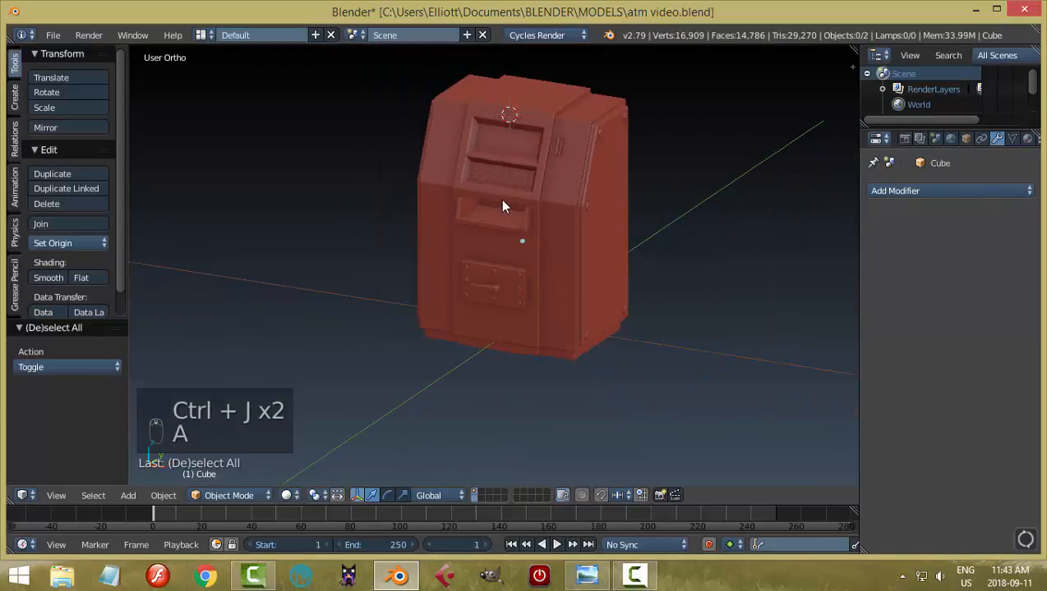
Step: Try moving the joined ATM body along the Z axis, undo the move, and clear the selection
{"action": "mouse_move", "coordinate": [502, 206]}
{"action": "middle_mouse_down"}
{"action": "mouse_move", "coordinate": [573, 241]}
{"action": "mouse_move", "coordinate": [493, 237]}
{"action": "mouse_move", "coordinate": [504, 210]}
{"action": "middle_mouse_up"}
{"action": "right_click", "coordinate": [505, 210]}
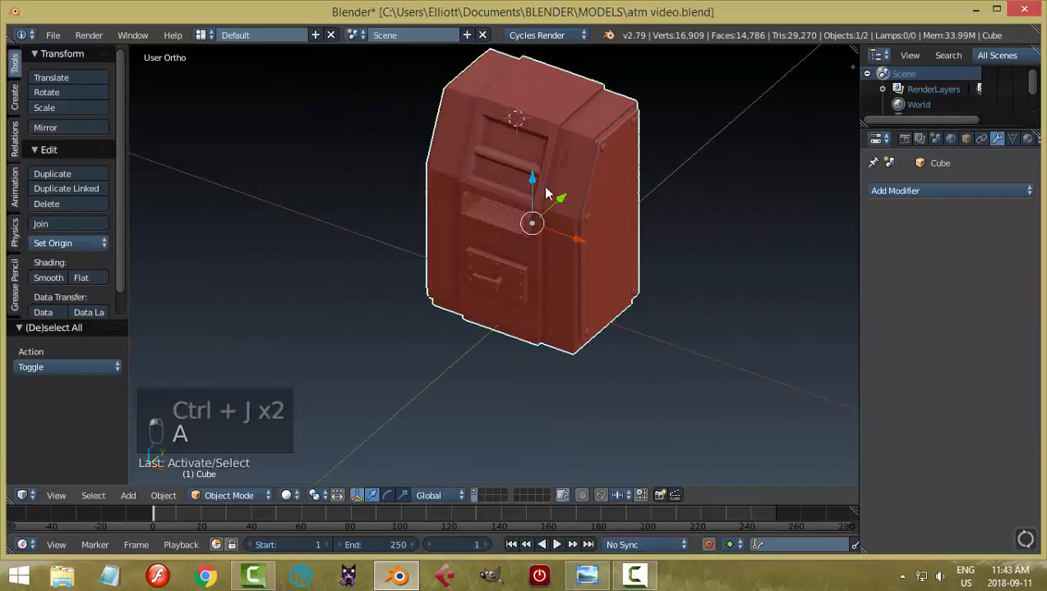
{"action": "left_click_drag", "start_coordinate": [530, 176], "coordinate": [639, 191]}
{"action": "key", "text": "ctrl+z"}
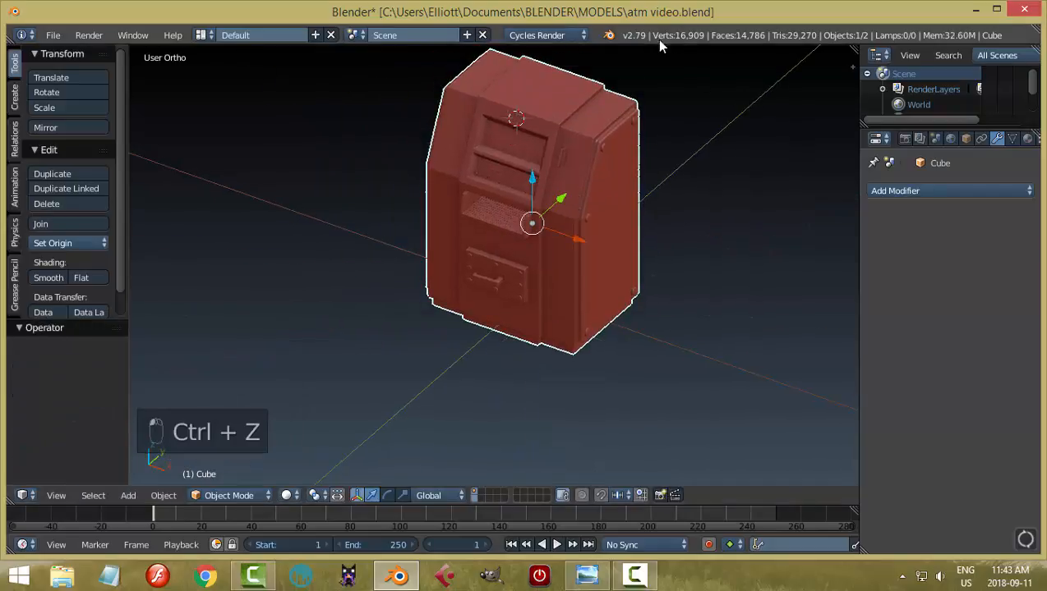
{"action": "key", "text": "a"}
{"action": "scroll", "coordinate": [612, 308], "scroll_direction": "down", "scroll_amount": 3}
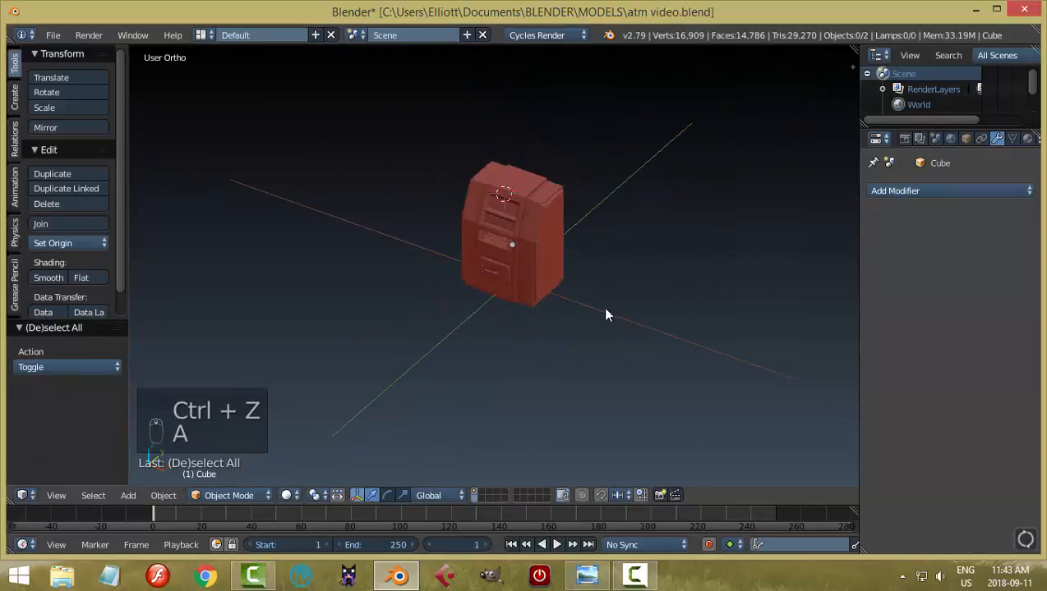
{"action": "scroll", "coordinate": [567, 295], "scroll_direction": "up", "scroll_amount": 6}
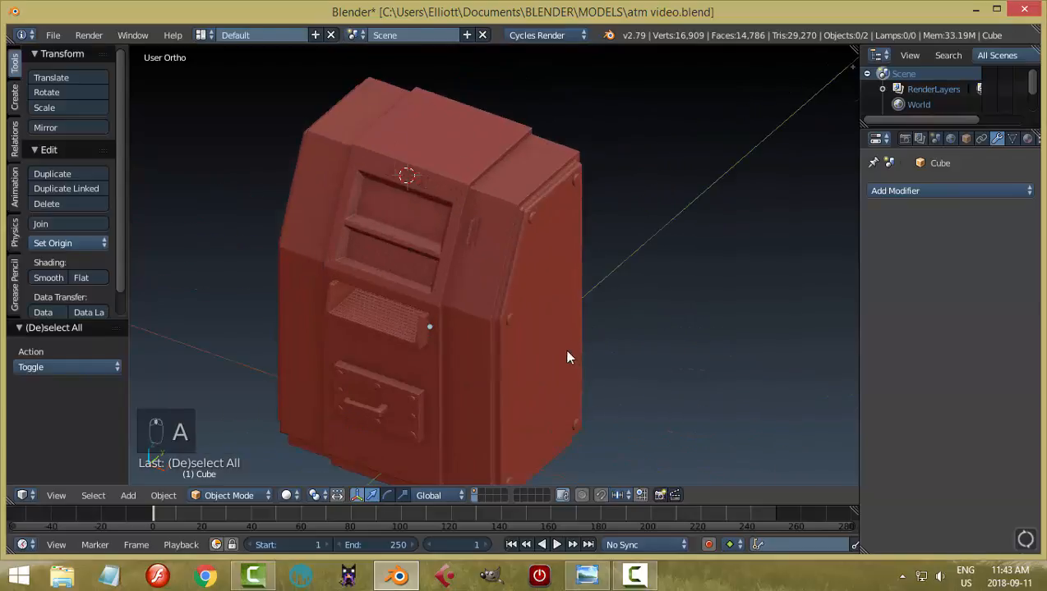
{"action": "middle_click_drag", "start_coordinate": [550, 313], "coordinate": [629, 326]}
{"action": "scroll", "coordinate": [610, 335], "scroll_direction": "up", "scroll_amount": 2}
{"action": "scroll", "coordinate": [588, 323], "scroll_direction": "down", "scroll_amount": 1}
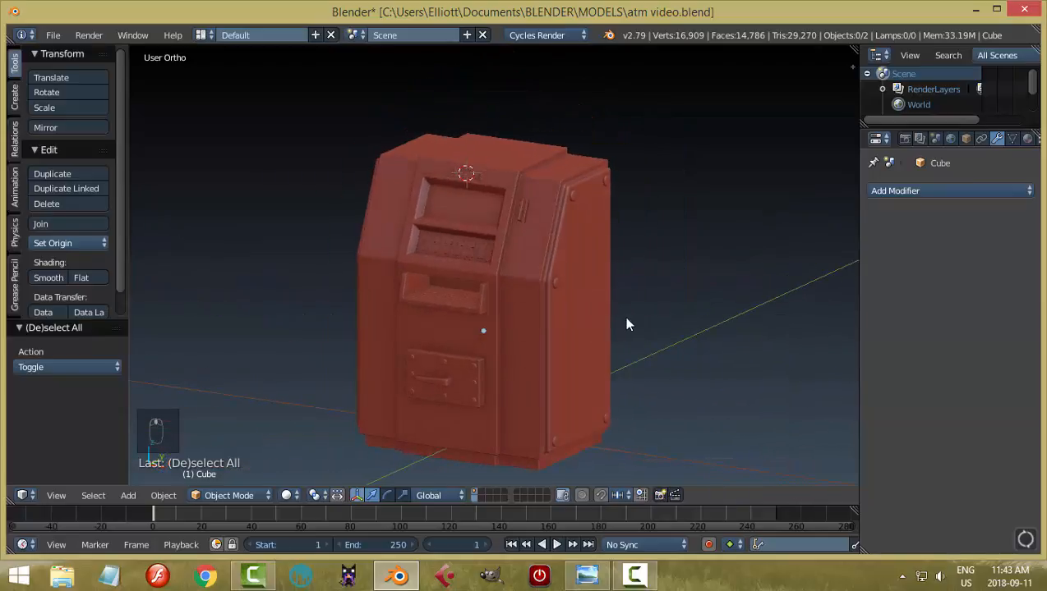